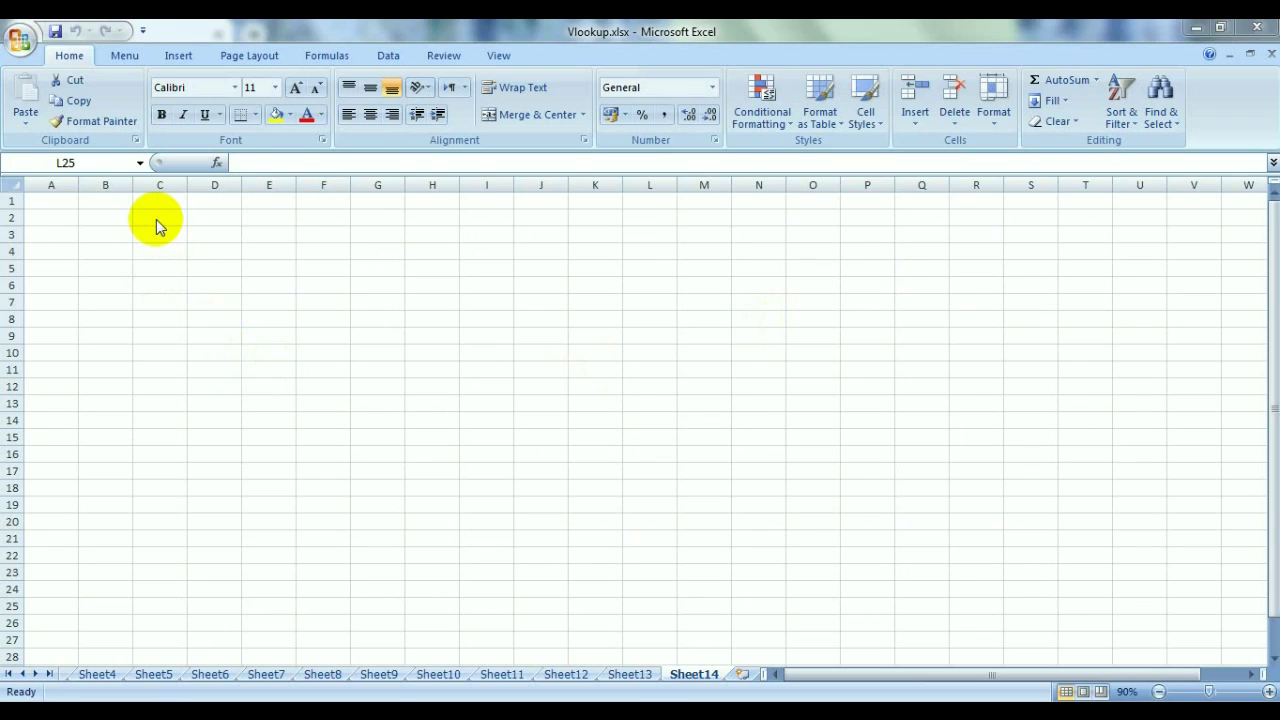
# Apply All Borders to the table area B2:J12.
pyautogui.moveTo(100, 220); pyautogui.dragTo(541, 233)
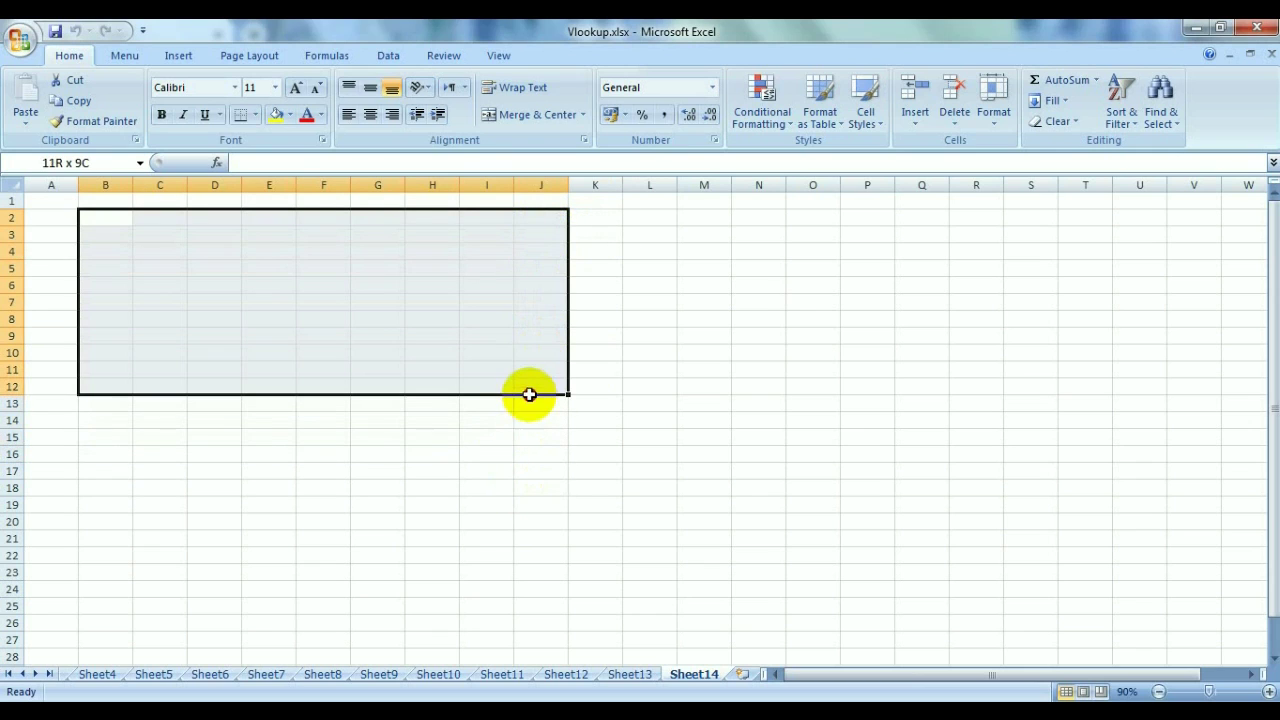
pyautogui.moveTo(541, 233); pyautogui.dragTo(531, 391)
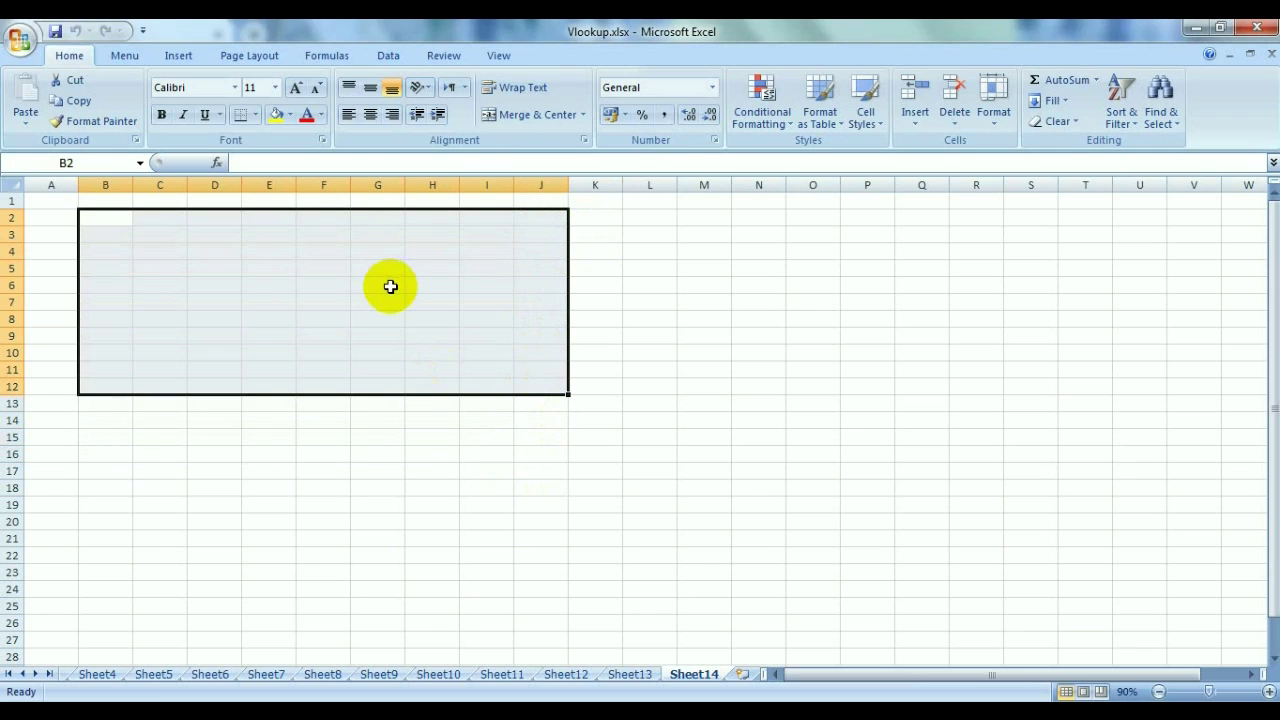
pyautogui.click(255, 114)
pyautogui.click(290, 264)
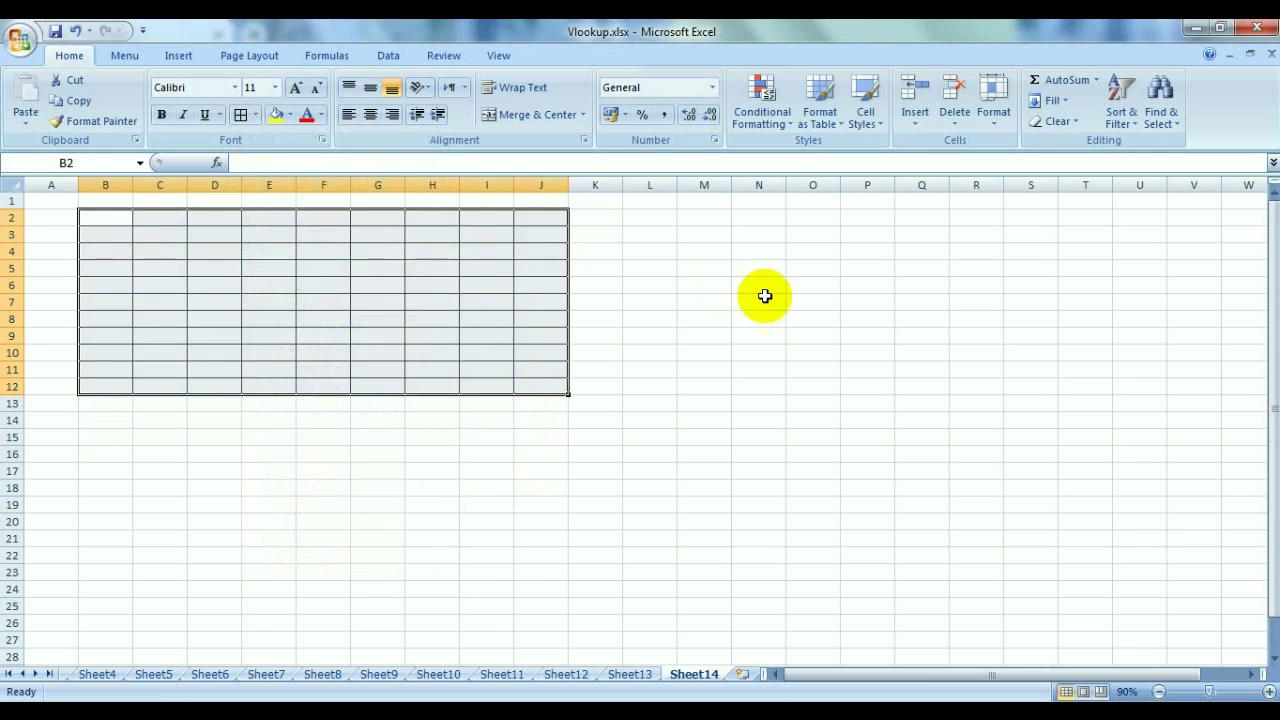
pyautogui.click(760, 300)
# Add a Thick Box Border around the whole B2:J12 table.
pyautogui.moveTo(100, 218); pyautogui.dragTo(535, 388)
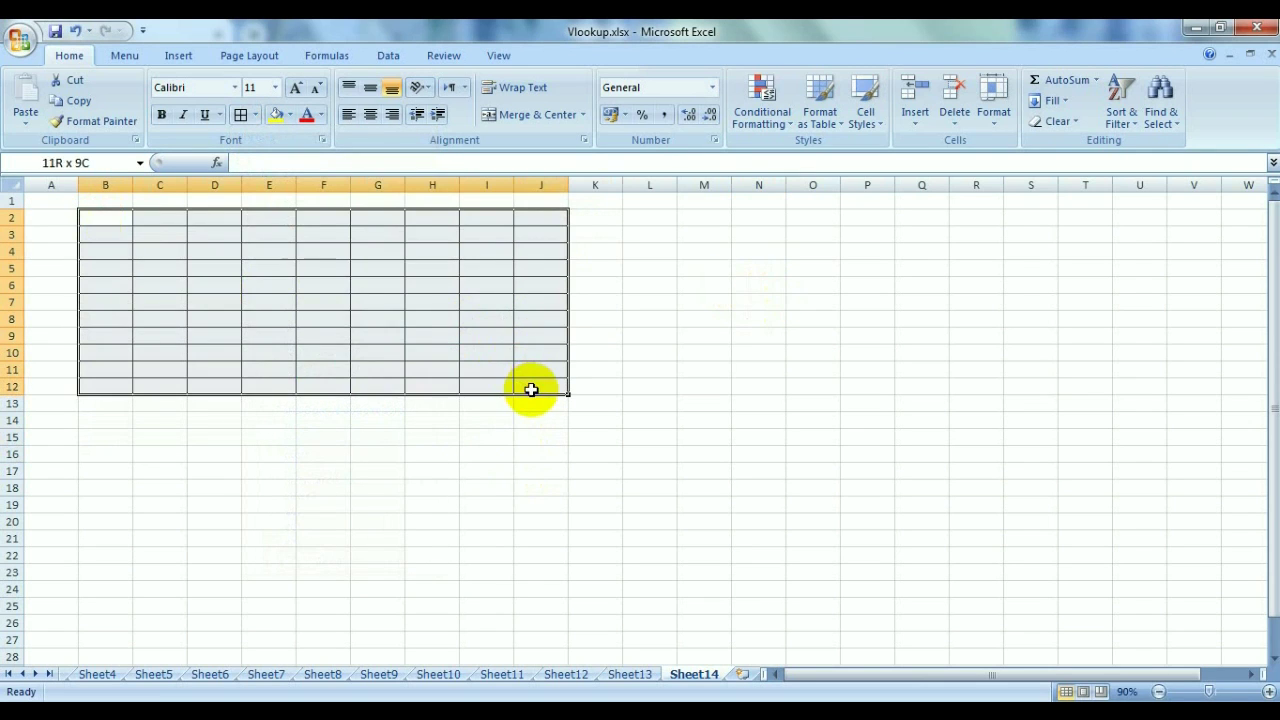
pyautogui.click(255, 114)
pyautogui.click(260, 305)
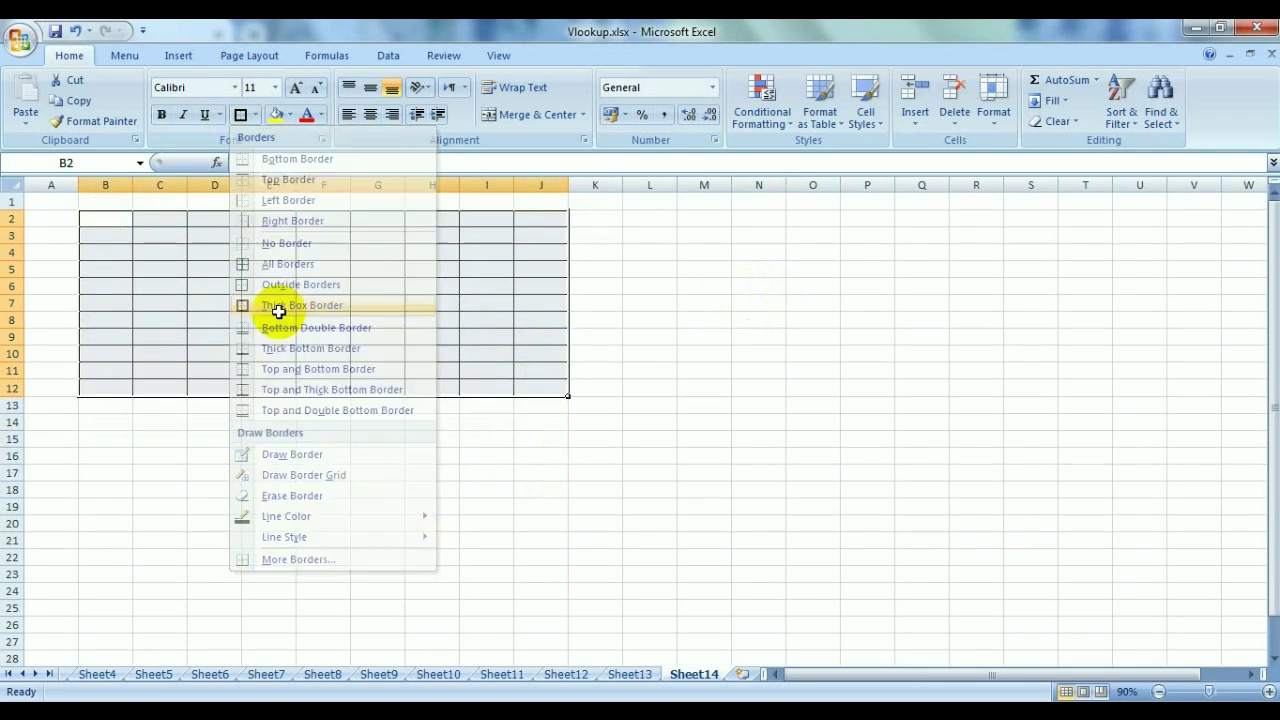
pyautogui.click(770, 285)
# Give the header row B2:J2 a Thick Box Border.
pyautogui.moveTo(117, 218); pyautogui.dragTo(526, 215)
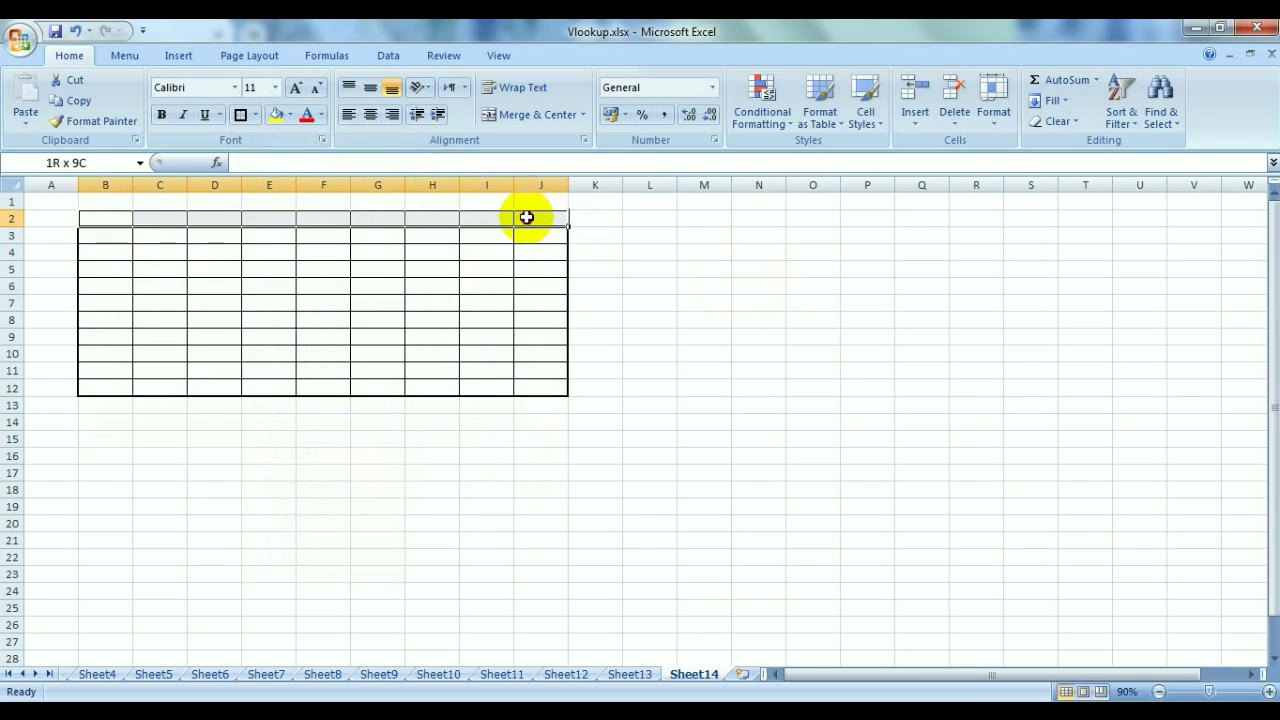
pyautogui.click(240, 114)
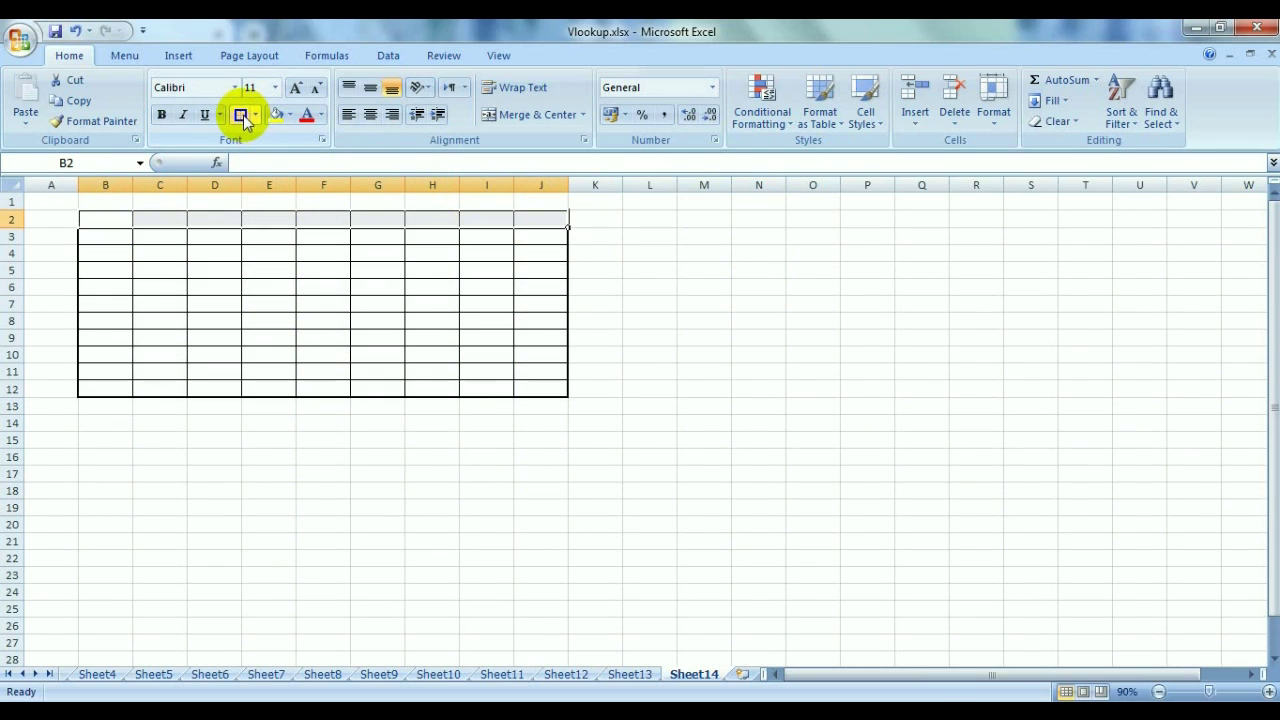
pyautogui.click(704, 337)
pyautogui.click(116, 220)
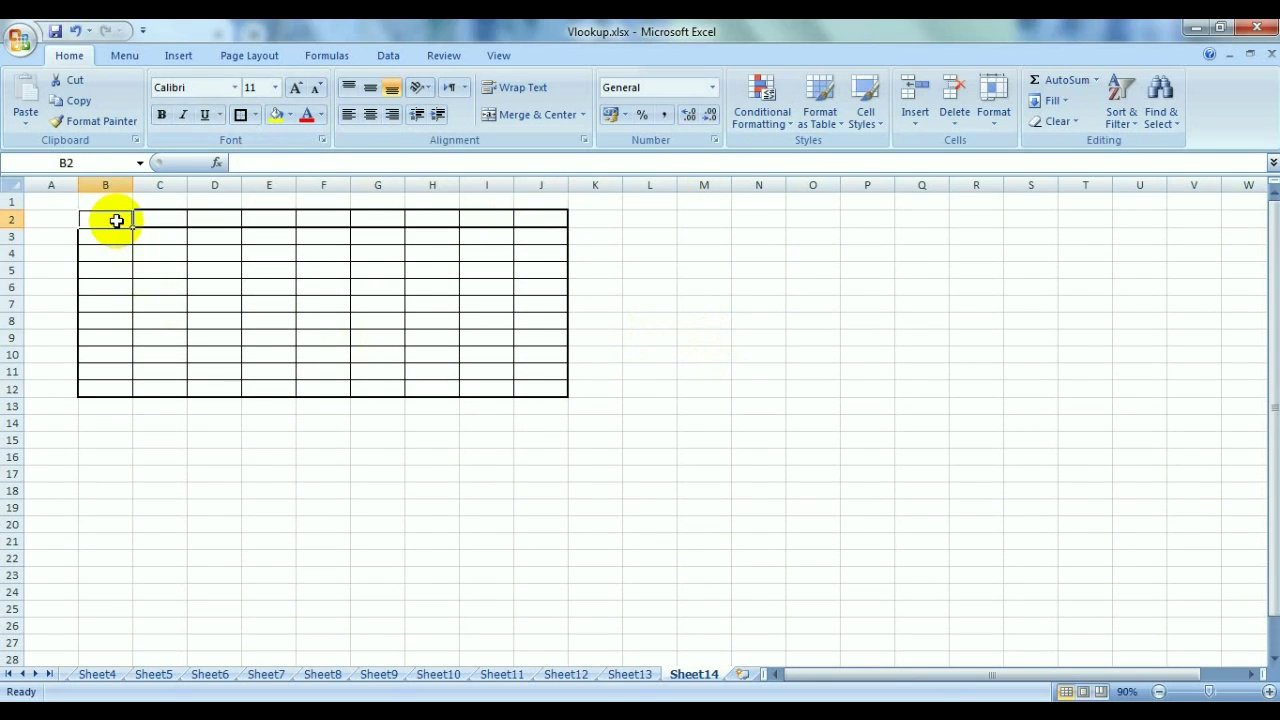
# Enter a Nama Buah header in B2 and widen column B, then clear that header.
pyautogui.write('Na')
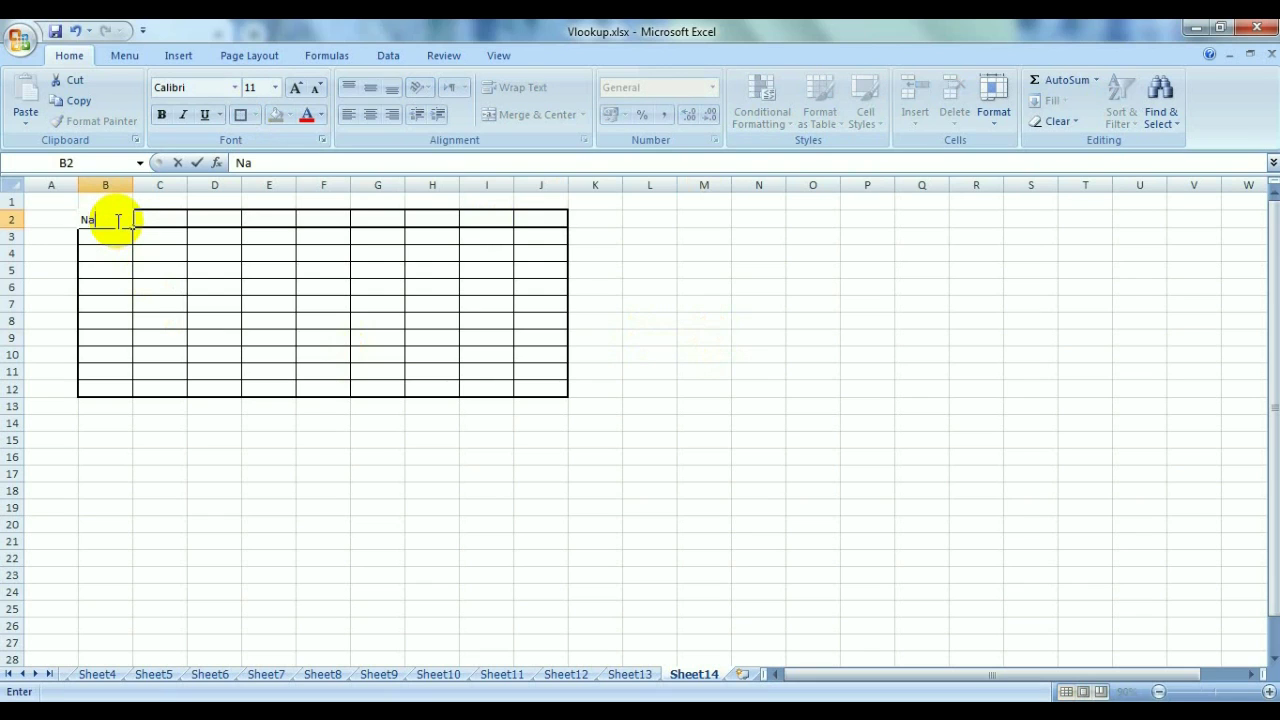
pyautogui.write('ma Buah')
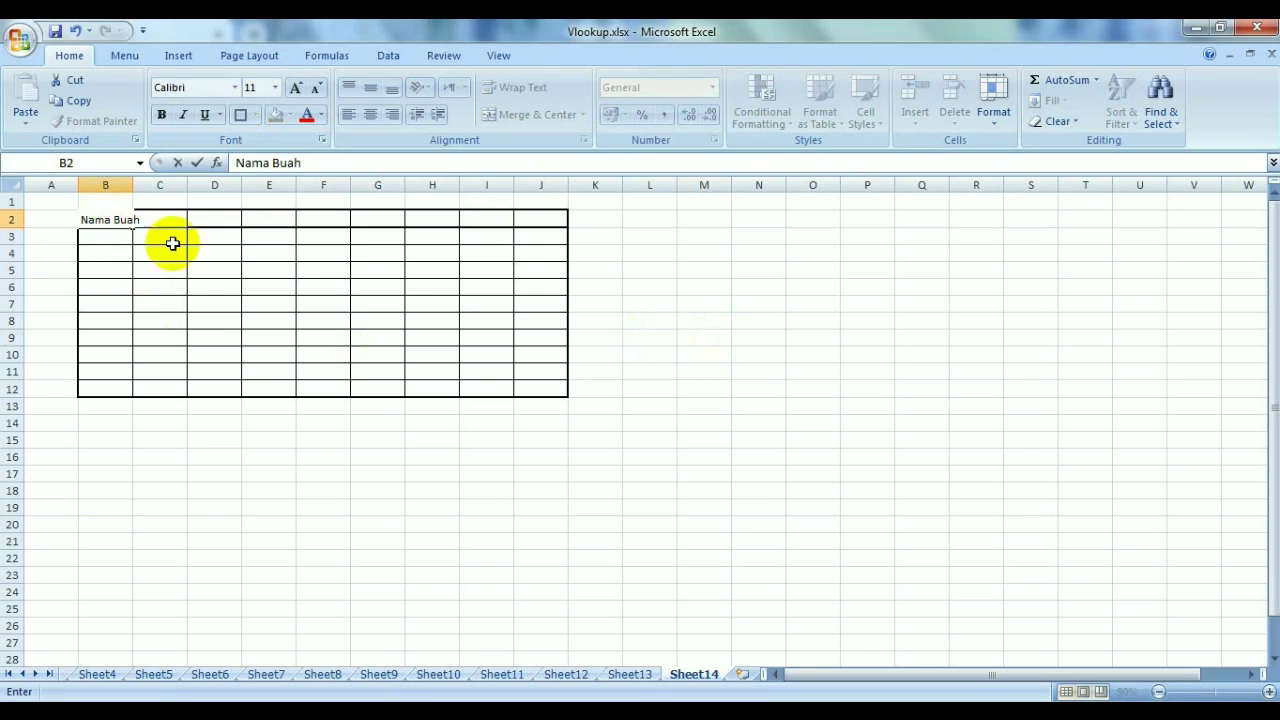
pyautogui.click(647, 440)
pyautogui.moveTo(132, 186); pyautogui.dragTo(1061, 200)
pyautogui.click(165, 217)
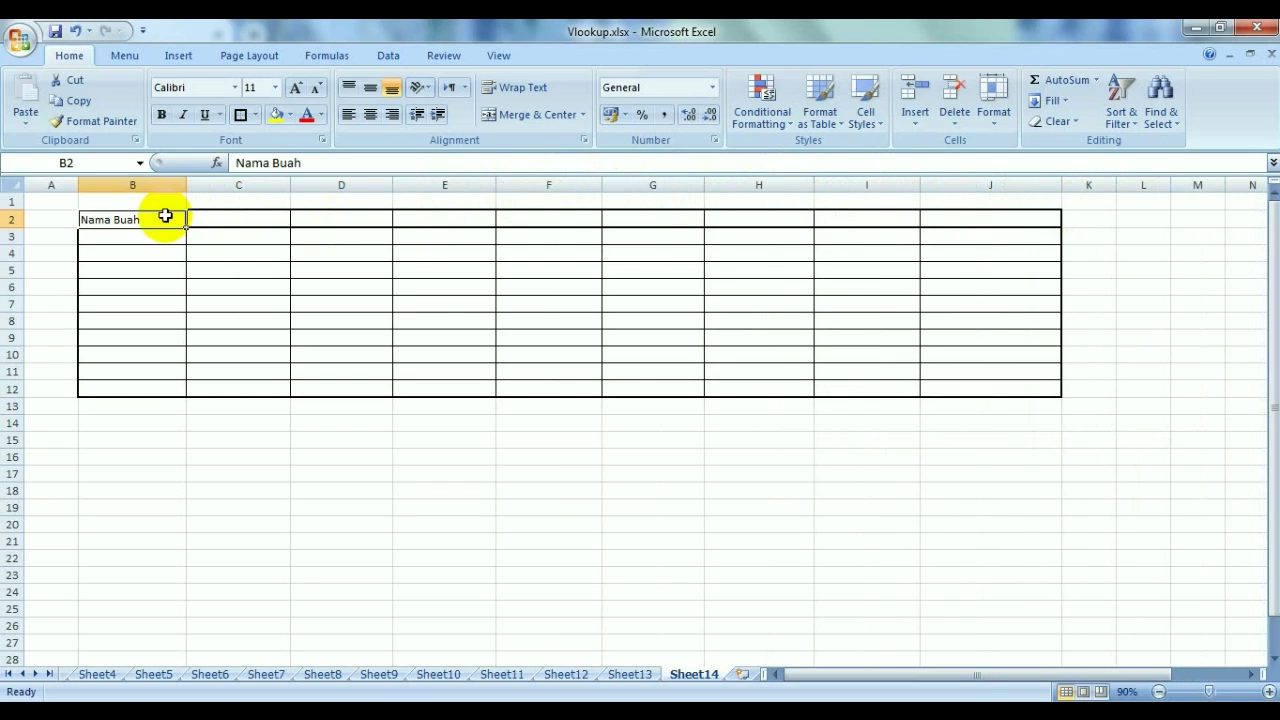
pyautogui.press('BackSpace')
pyautogui.click(205, 525)
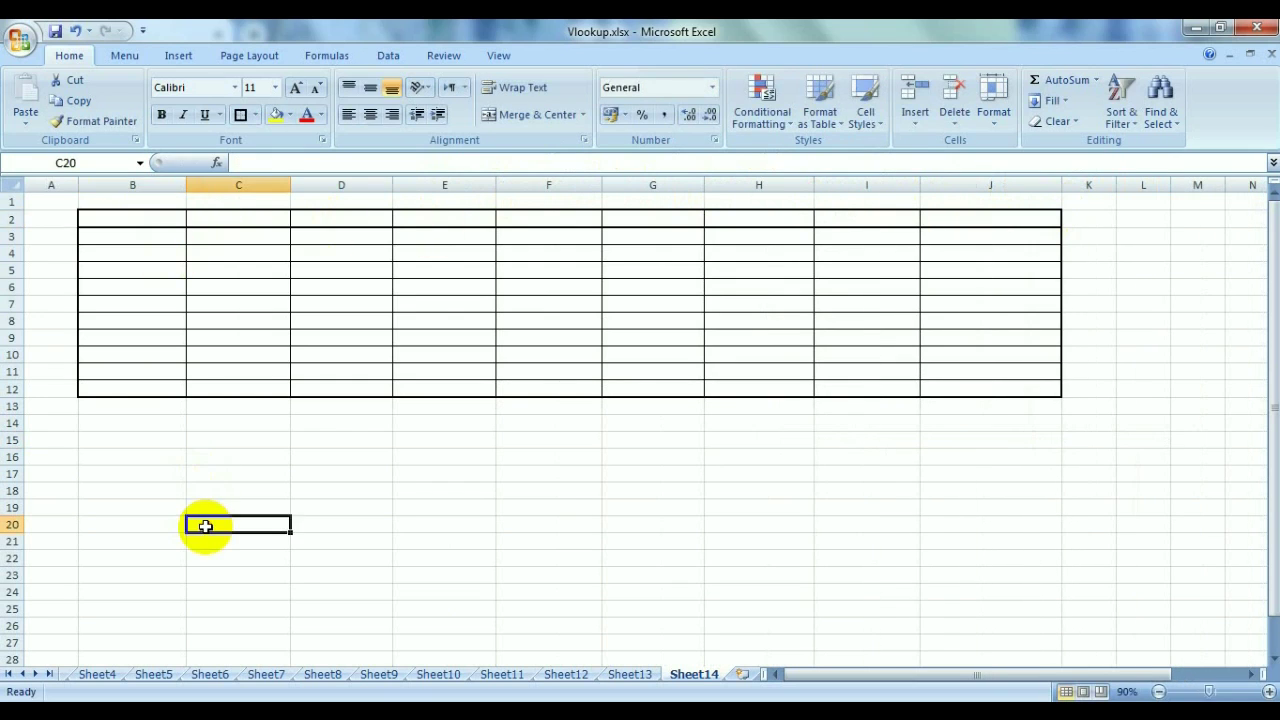
pyautogui.click(151, 221)
# Enter headers Nama Siswa, IPA, BAHASA INGGRIS, BAHASA INDONESIA, SEJARAH in B2:F2.
pyautogui.write('Nama Siswa')
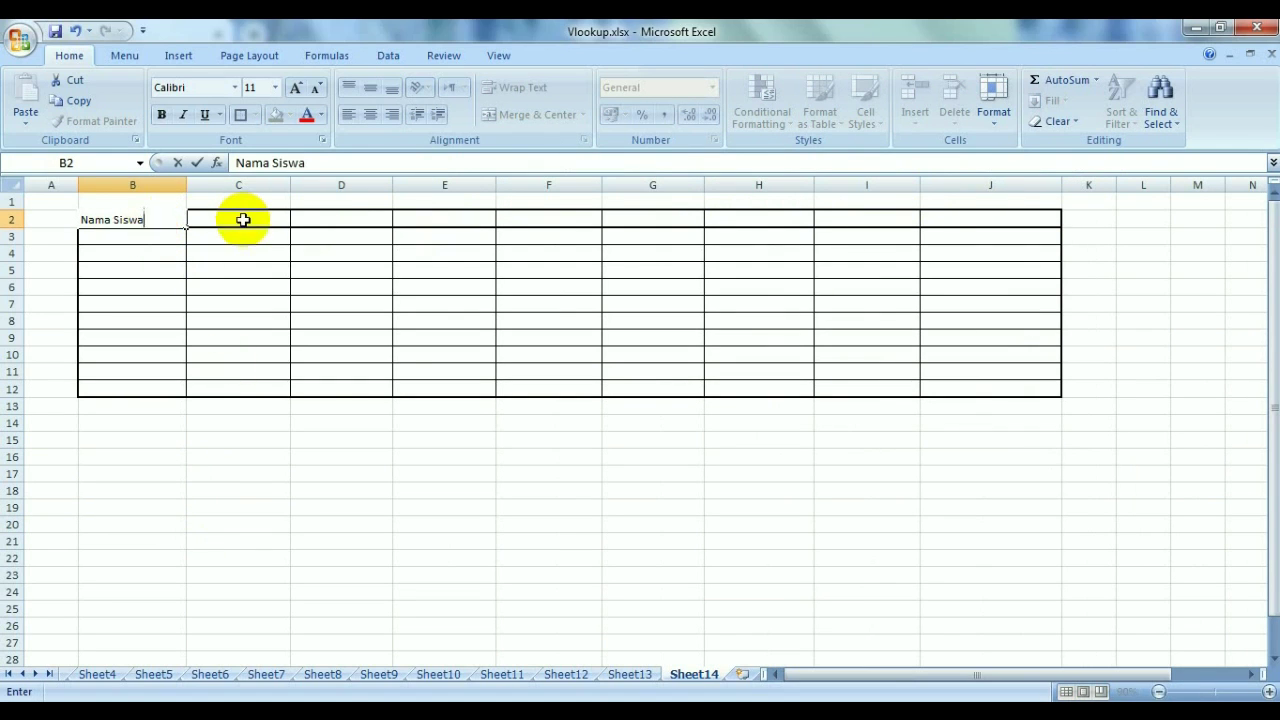
pyautogui.click(243, 220)
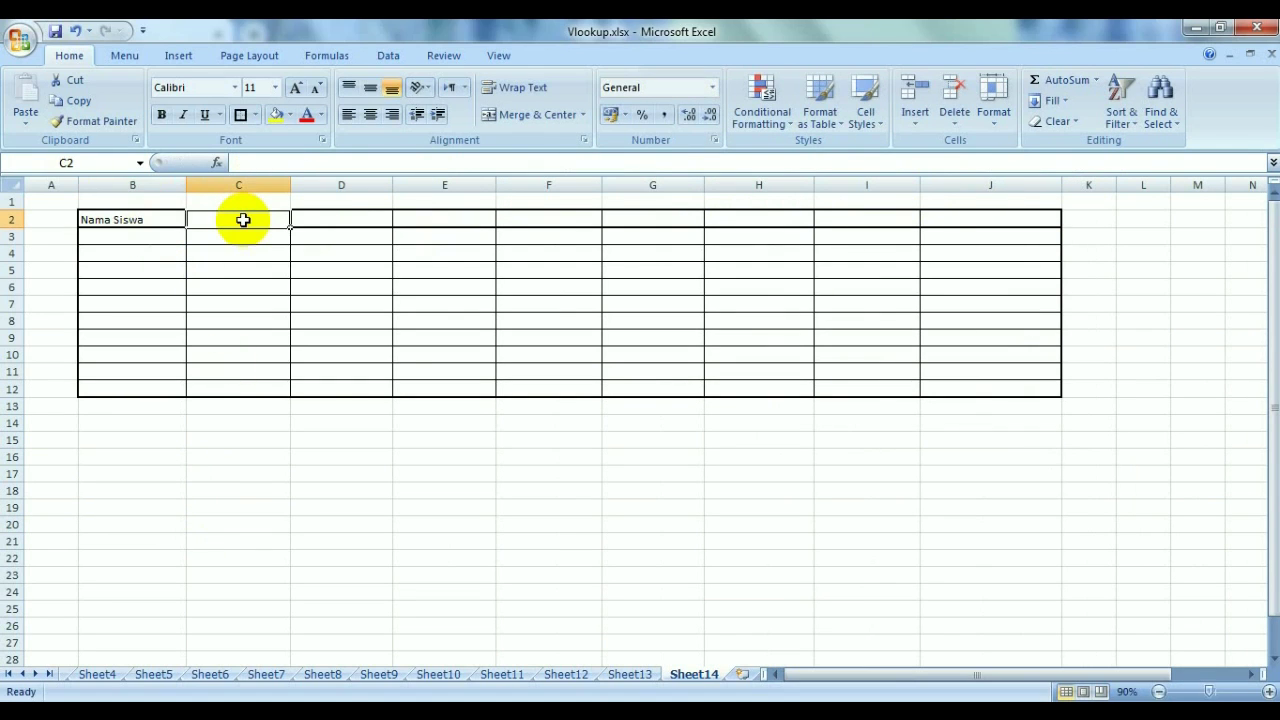
pyautogui.write('IPA')
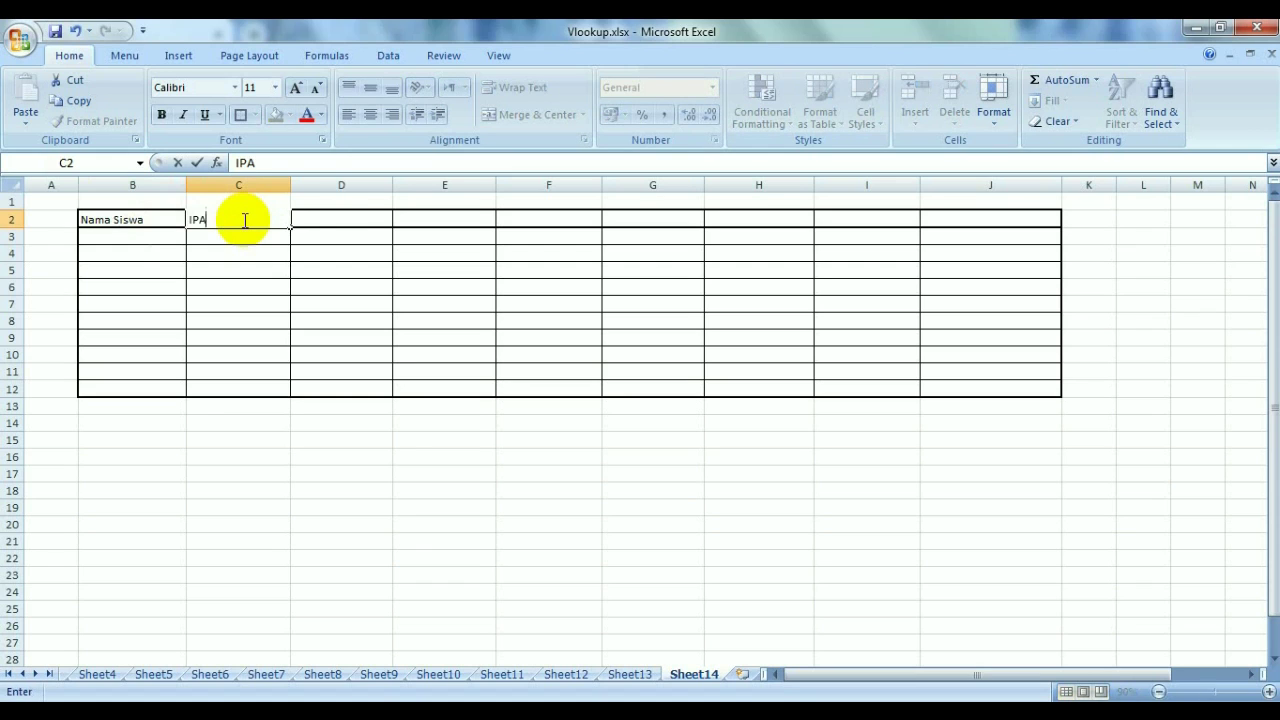
pyautogui.click(349, 219)
pyautogui.write('BAHASA')
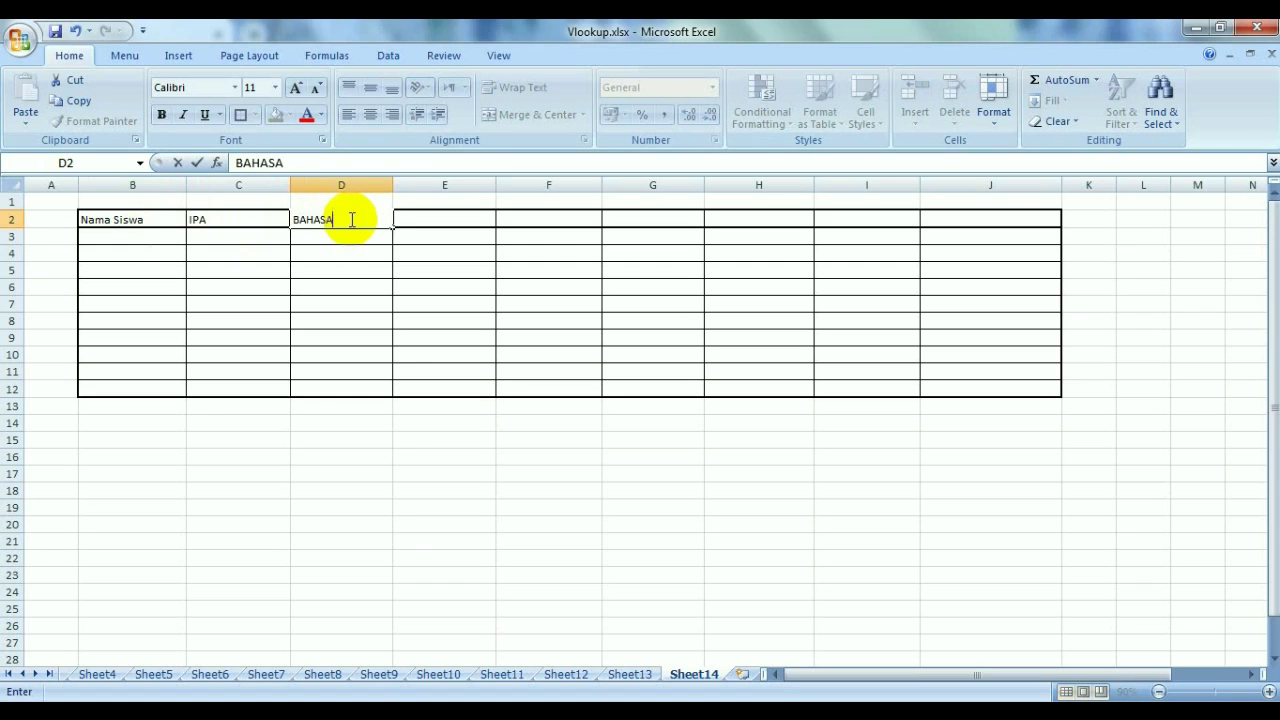
pyautogui.write(' INGGRIS')
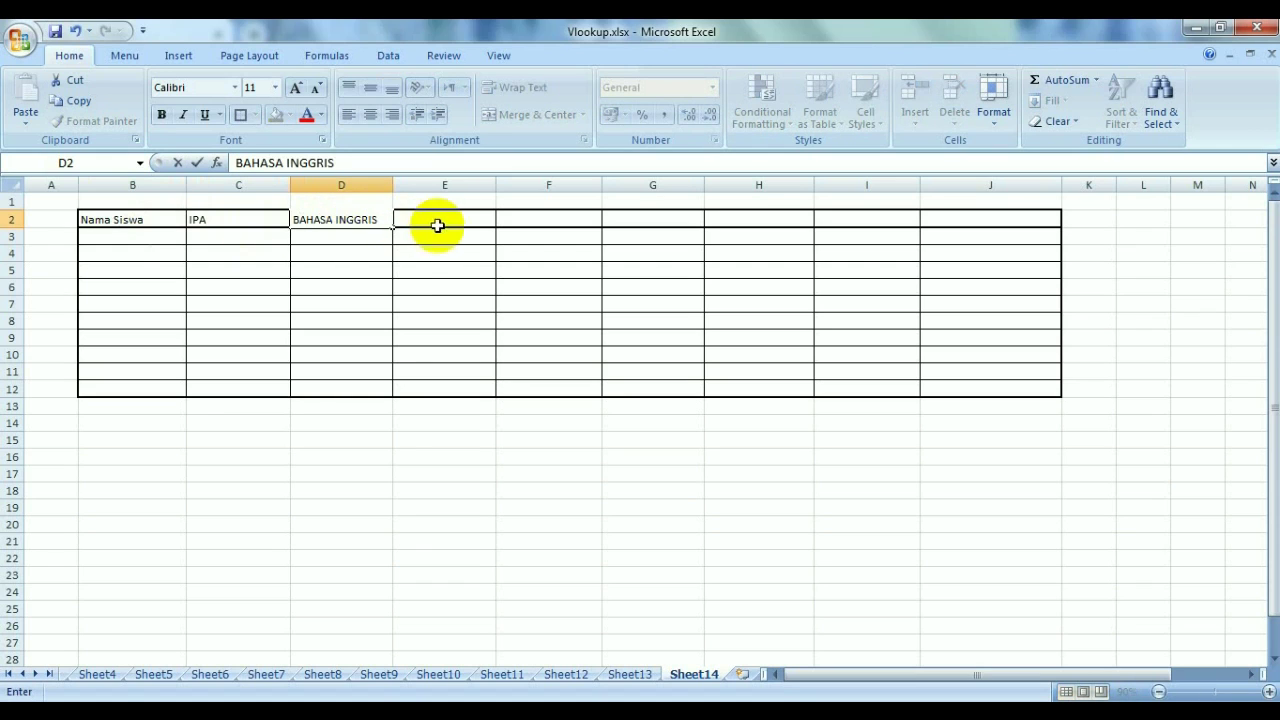
pyautogui.click(437, 222)
pyautogui.write('BAHASA INDONESIA')
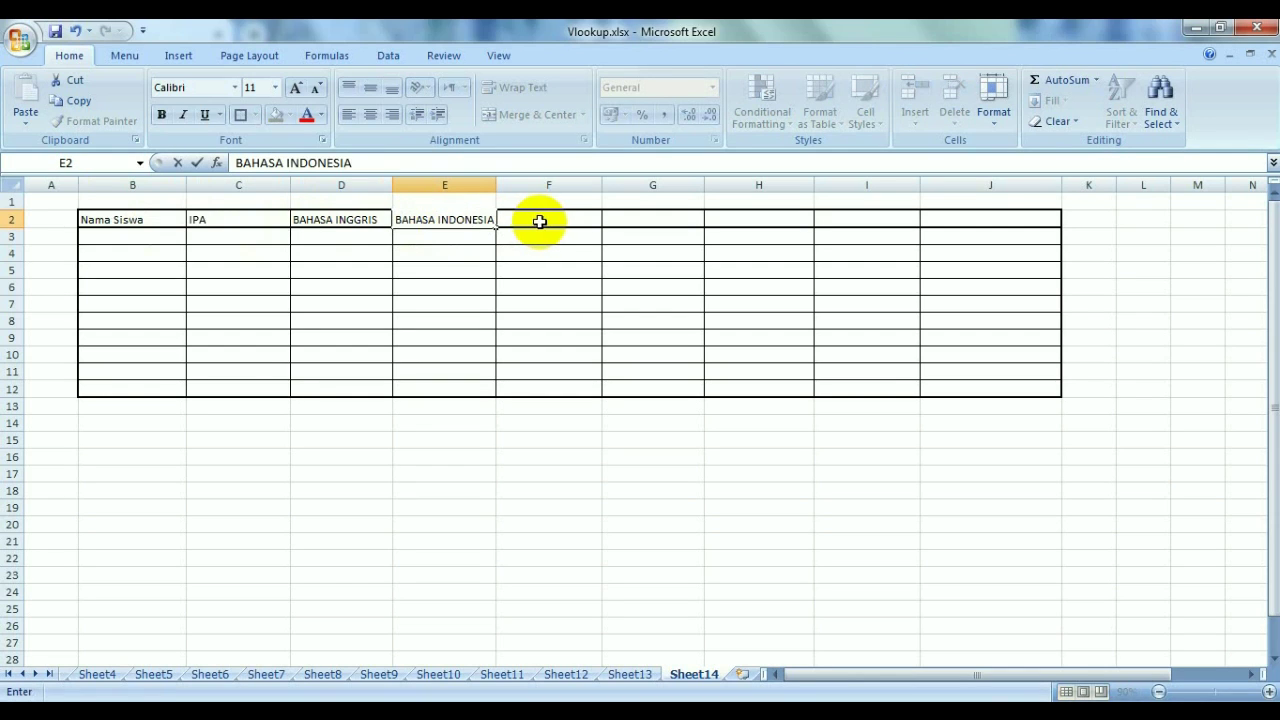
pyautogui.click(537, 221)
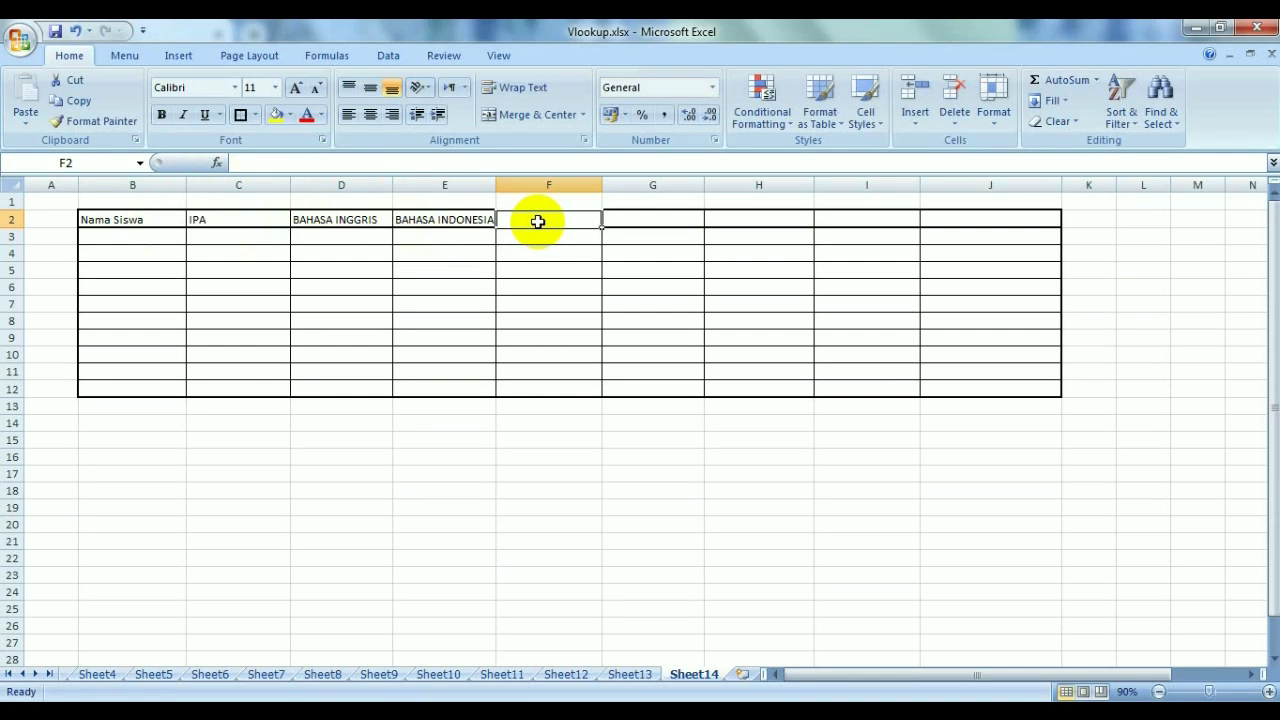
pyautogui.write('SJ')
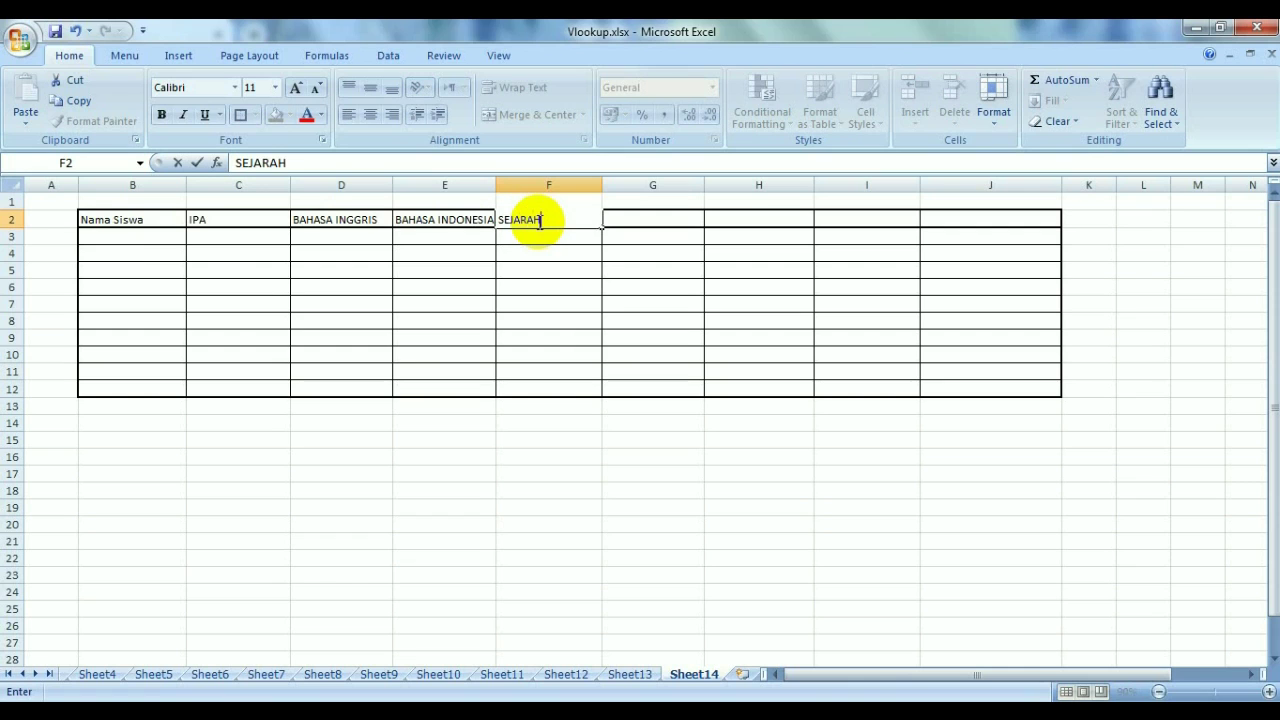
pyautogui.click(655, 555)
# Widen columns D and E to fit the two BAHASA headers.
pyautogui.moveTo(394, 191); pyautogui.dragTo(416, 191)
pyautogui.moveTo(520, 185); pyautogui.dragTo(557, 190)
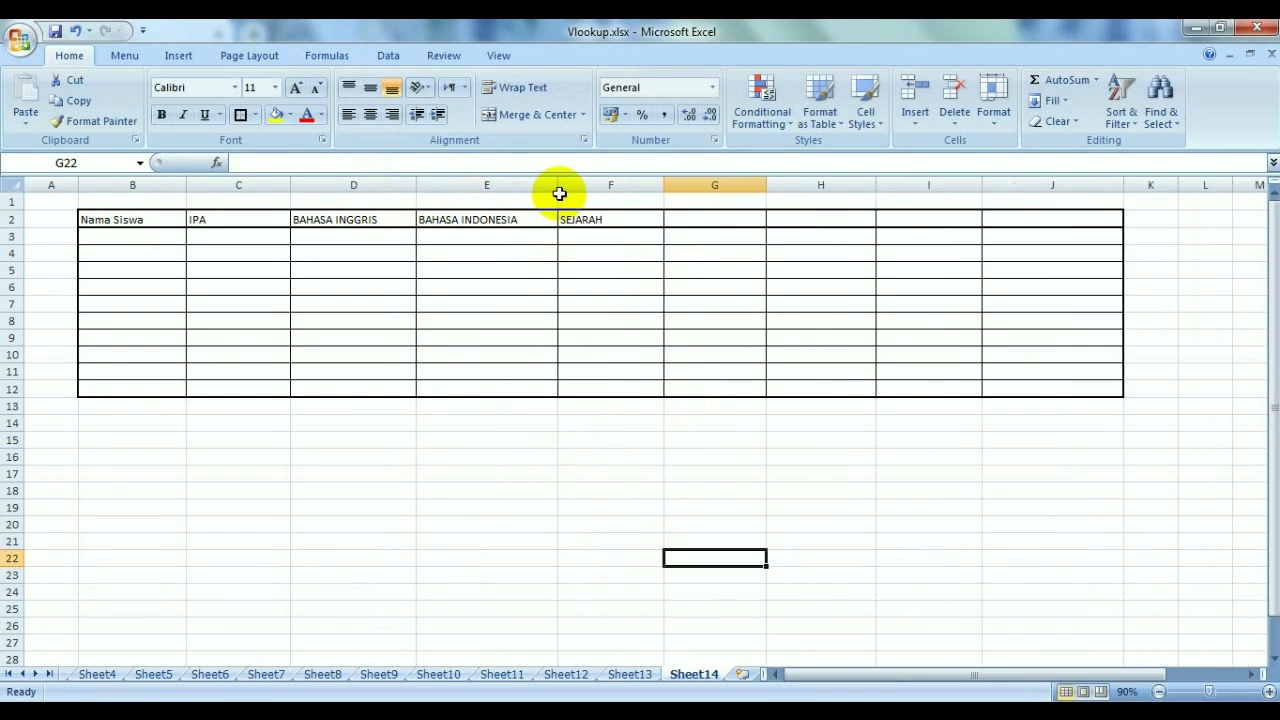
pyautogui.moveTo(143, 219); pyautogui.dragTo(1060, 386)
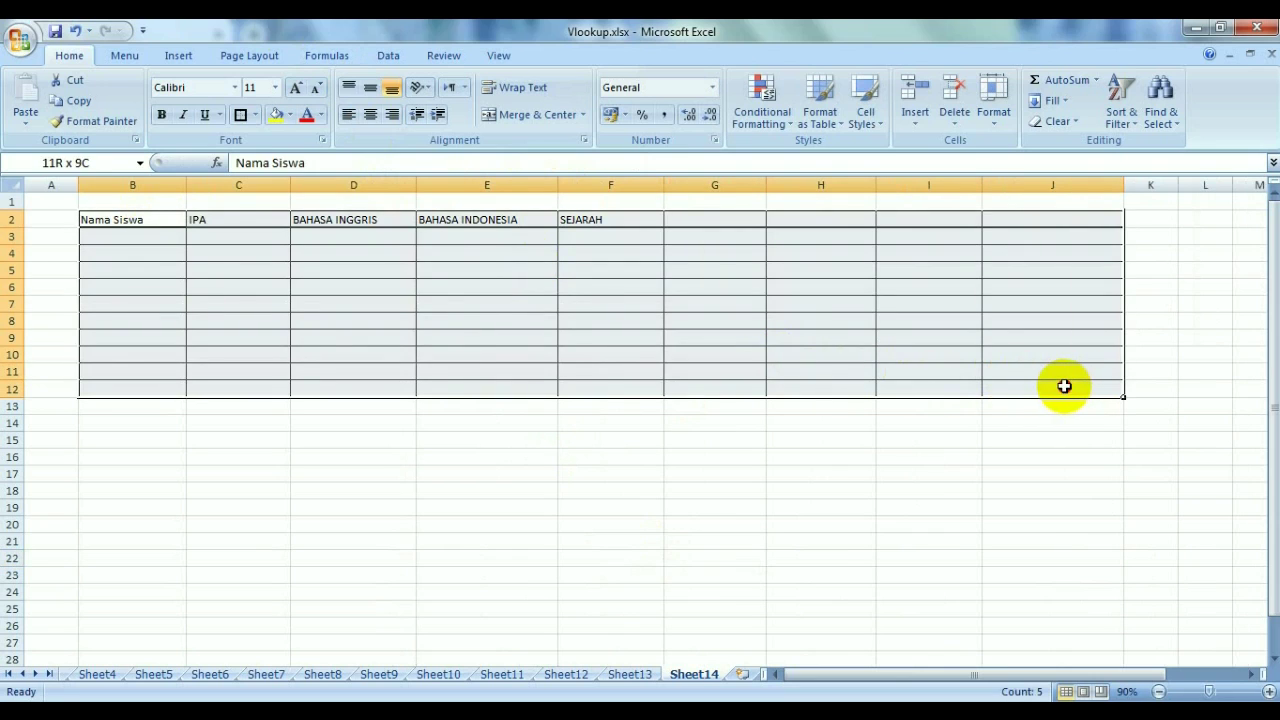
# Set the table text to Times New Roman, size 14, centred.
pyautogui.click(236, 88)
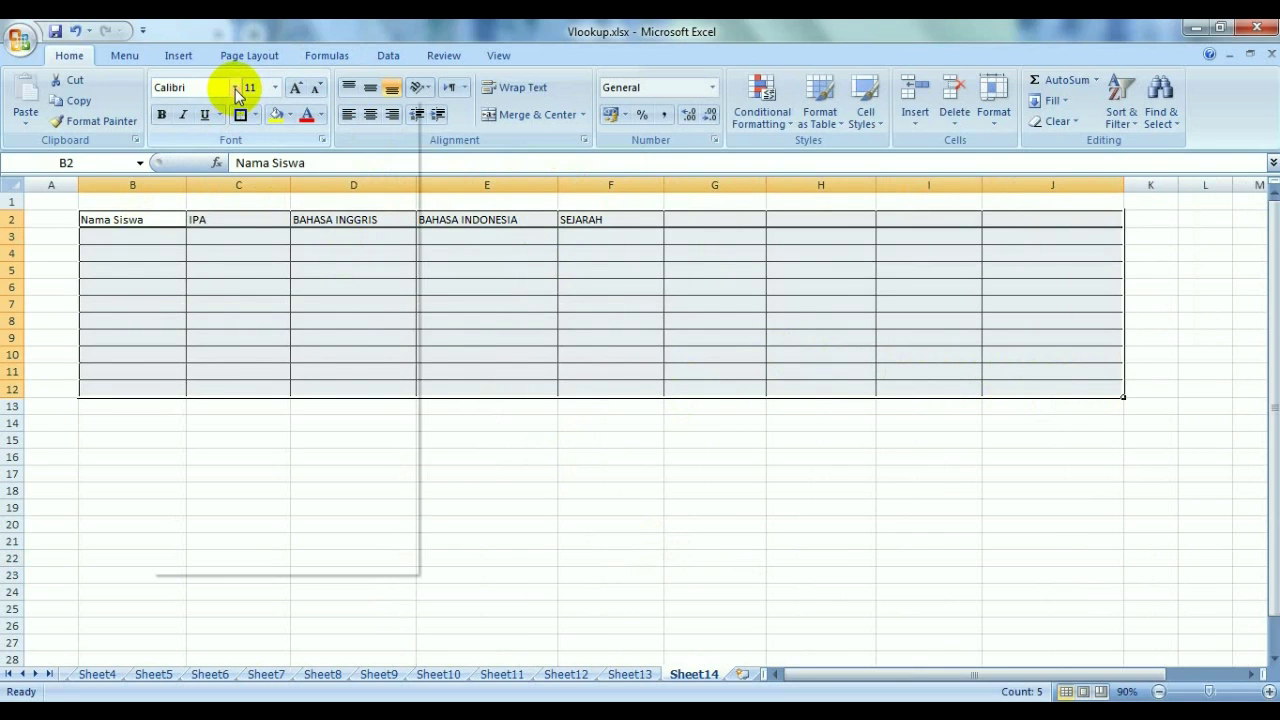
pyautogui.press('Down')
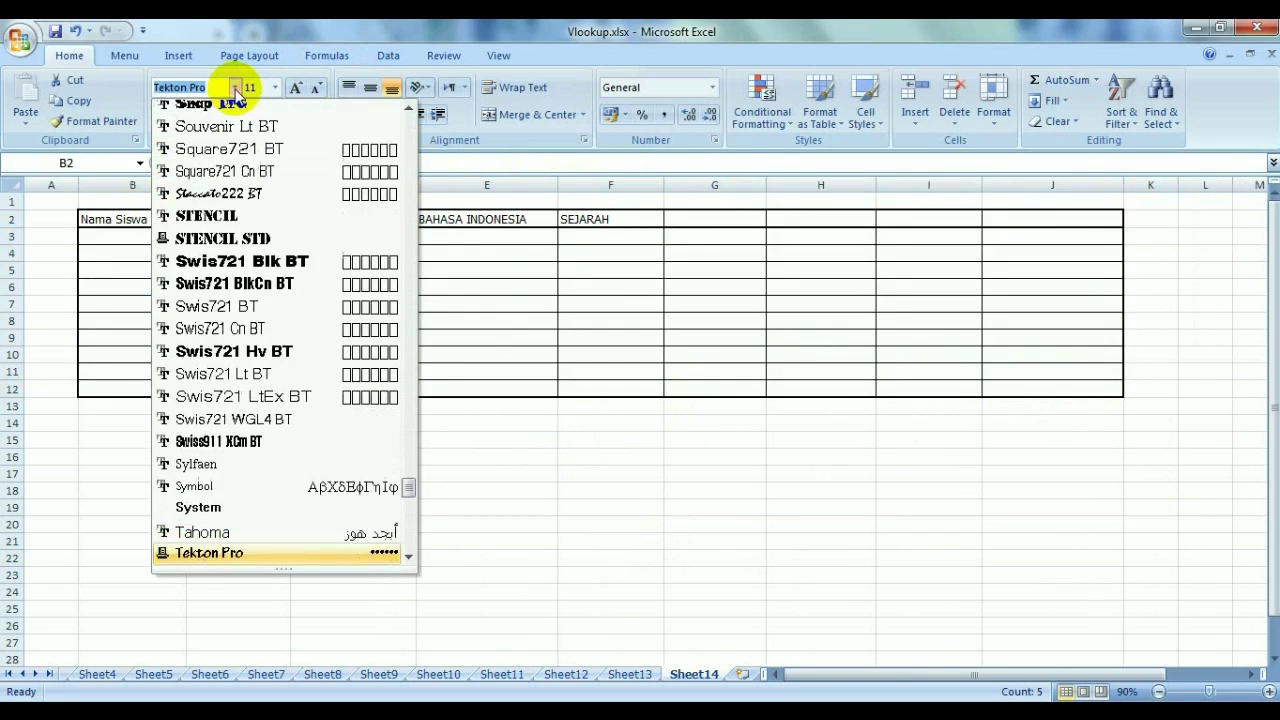
pyautogui.press('Down')
pyautogui.press('Down')
pyautogui.press('Down')
pyautogui.press('Down')
pyautogui.press('Down')
pyautogui.press('Return')
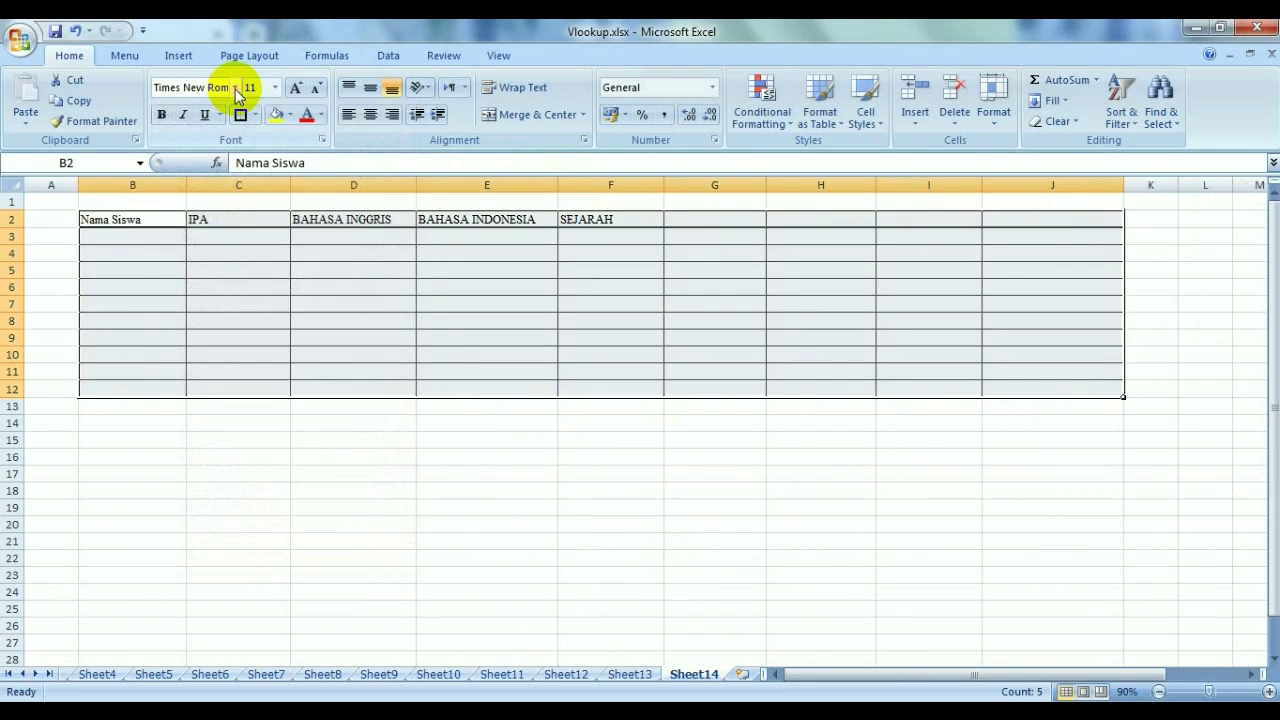
pyautogui.click(277, 88)
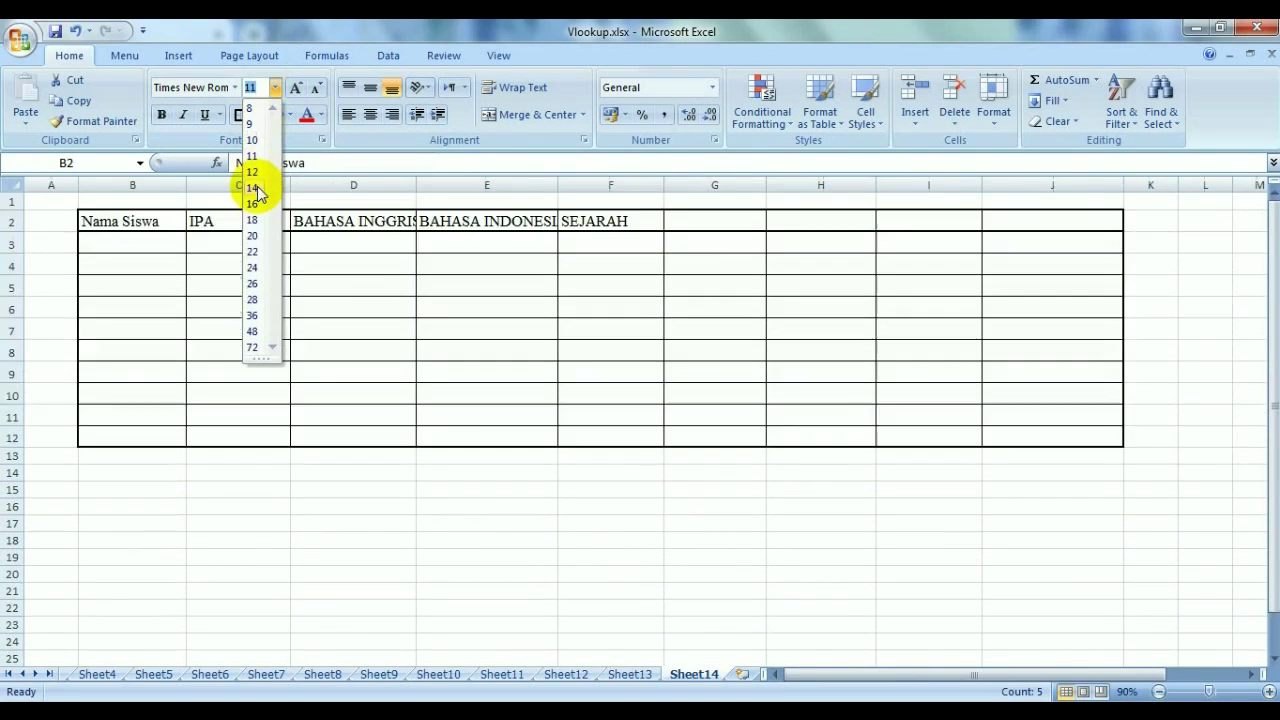
pyautogui.click(257, 187)
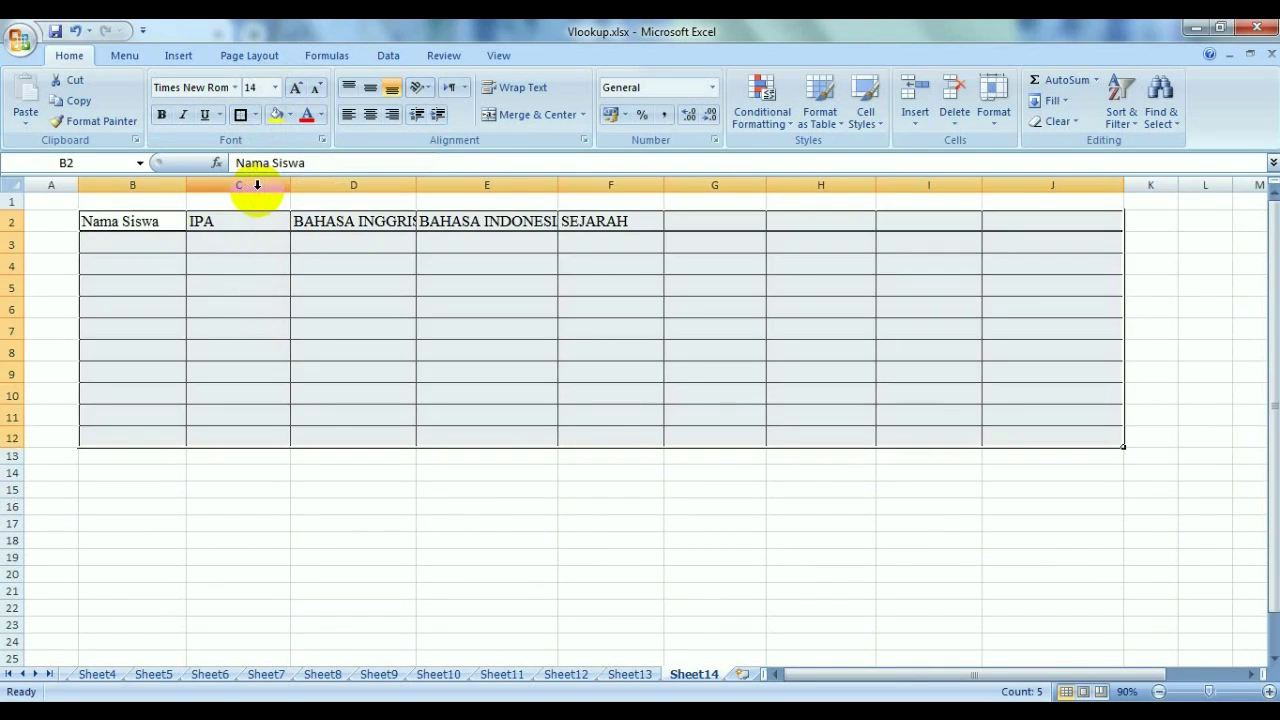
pyautogui.click(370, 114)
# Widen columns D and E so BAHASA INGGRIS and BAHASA INDONESIA fit fully.
pyautogui.moveTo(416, 185); pyautogui.dragTo(439, 185)
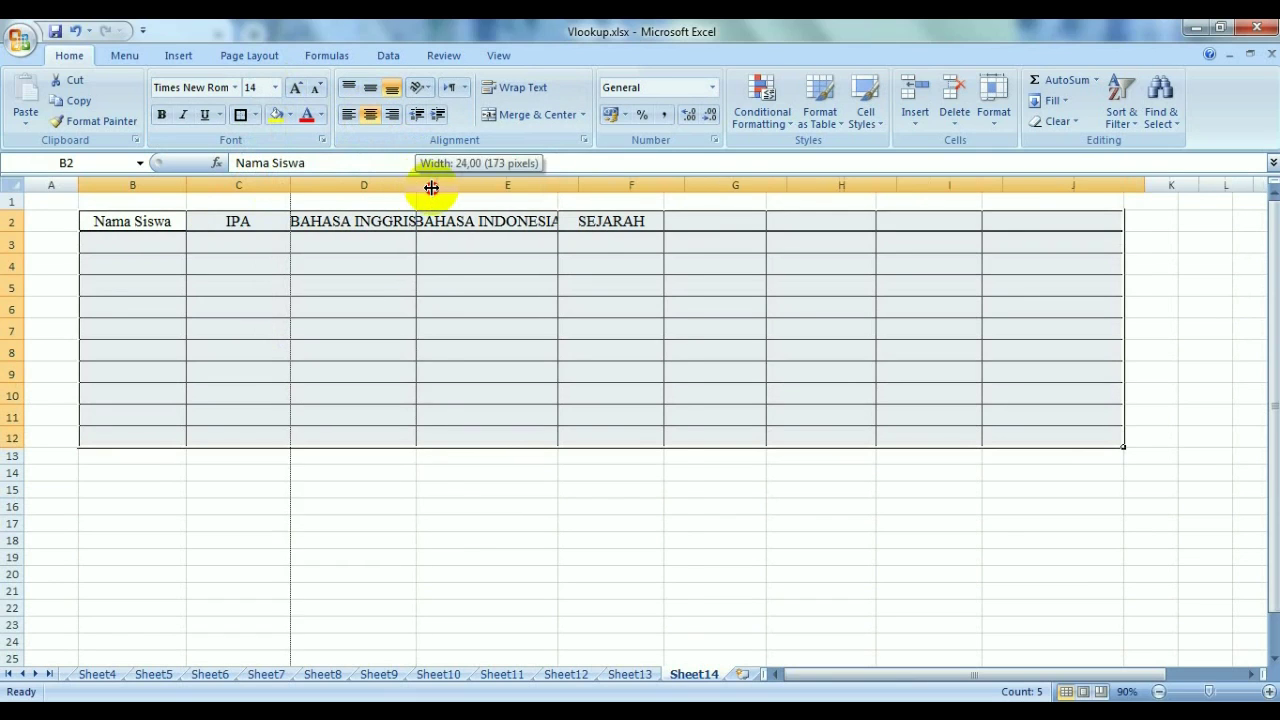
pyautogui.moveTo(581, 185); pyautogui.dragTo(608, 185)
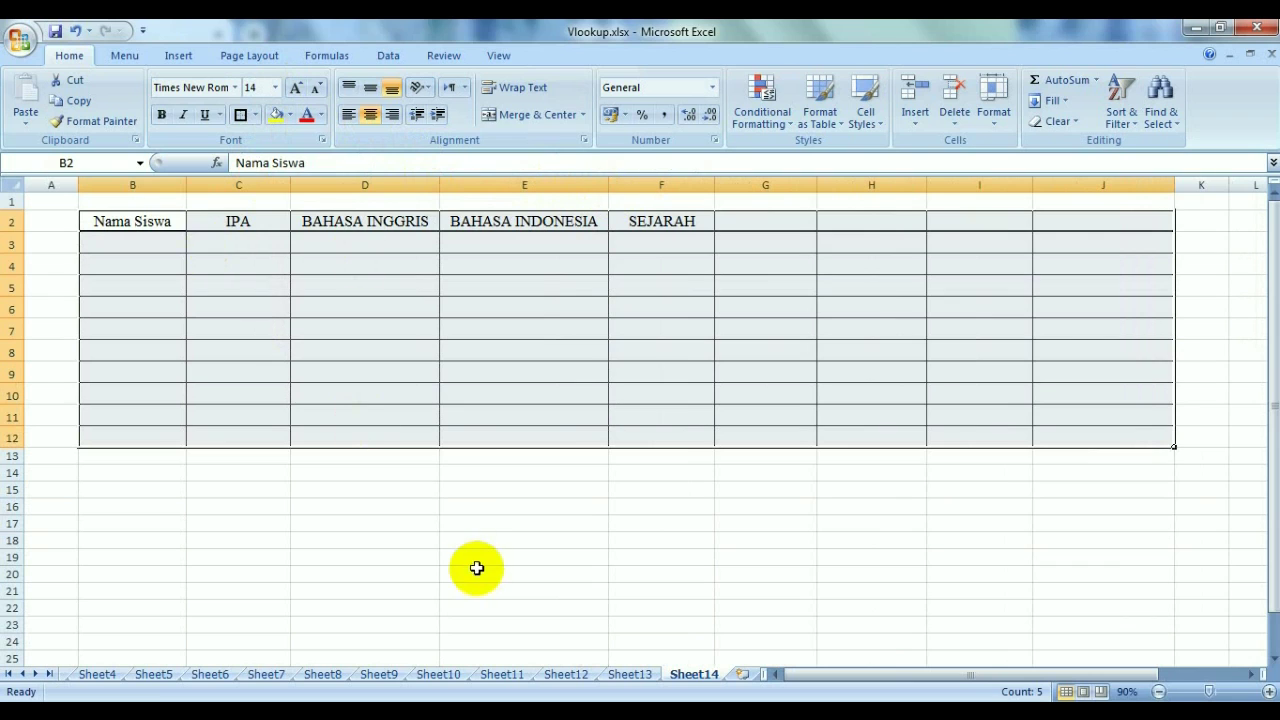
pyautogui.click(455, 558)
pyautogui.click(132, 220)
pyautogui.moveTo(135, 221)
pyautogui.mouseDown()
pyautogui.moveTo(740, 225)
pyautogui.moveTo(943, 237)
pyautogui.moveTo(1017, 257)
pyautogui.moveTo(1051, 220)
pyautogui.moveTo(1111, 224)
pyautogui.mouseUp()
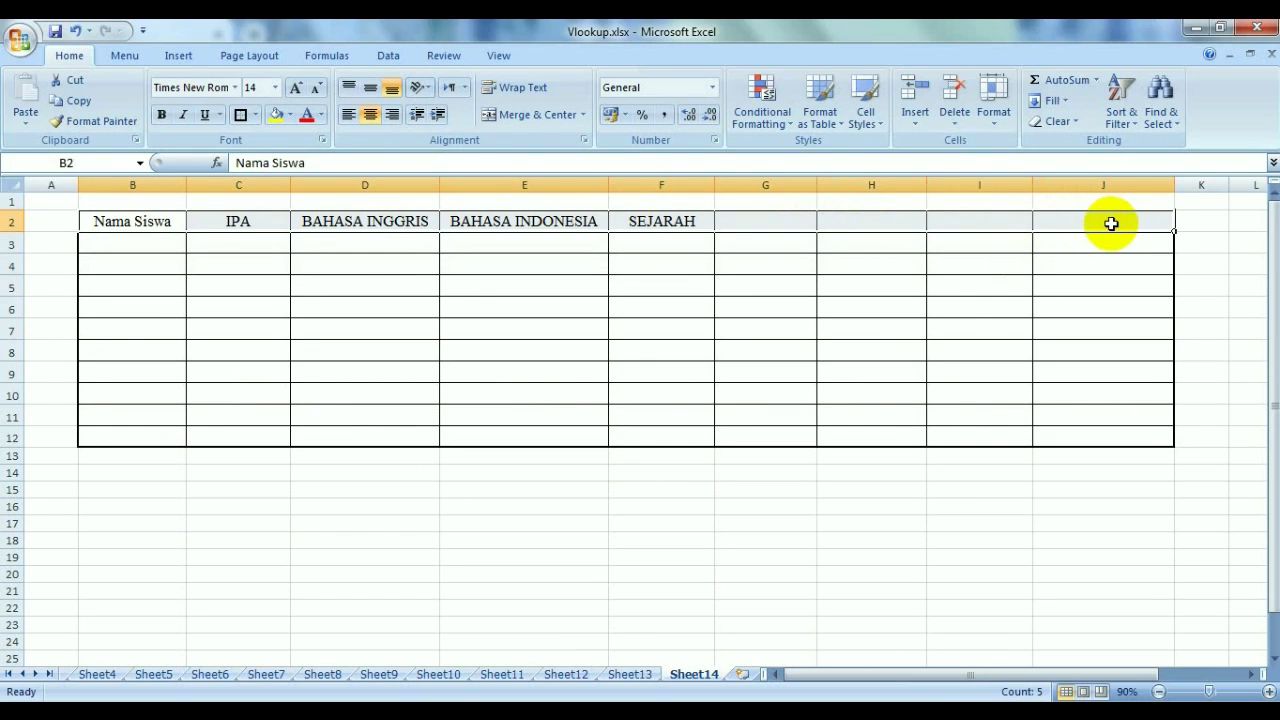
# Give the header row B2:J2 a green fill and bold text.
pyautogui.click(291, 117)
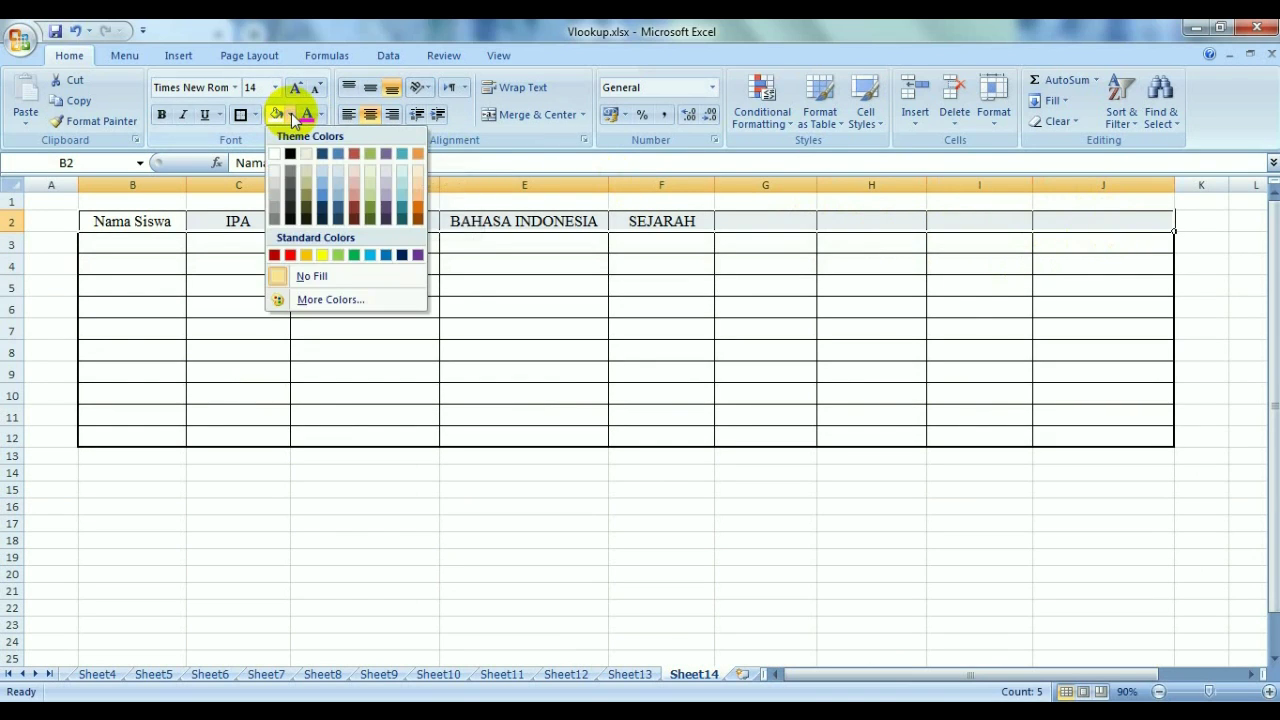
pyautogui.click(353, 254)
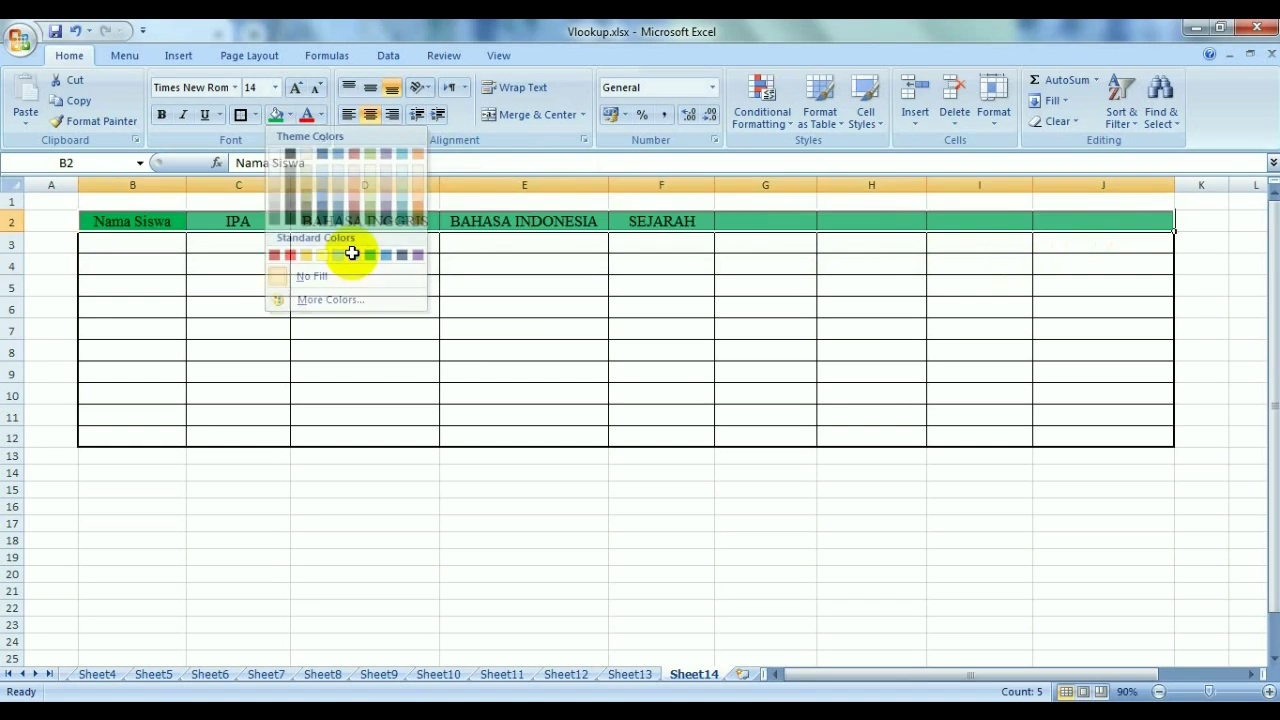
pyautogui.click(161, 116)
# Widen columns D and E further to fit the BAHASA headers.
pyautogui.click(478, 525)
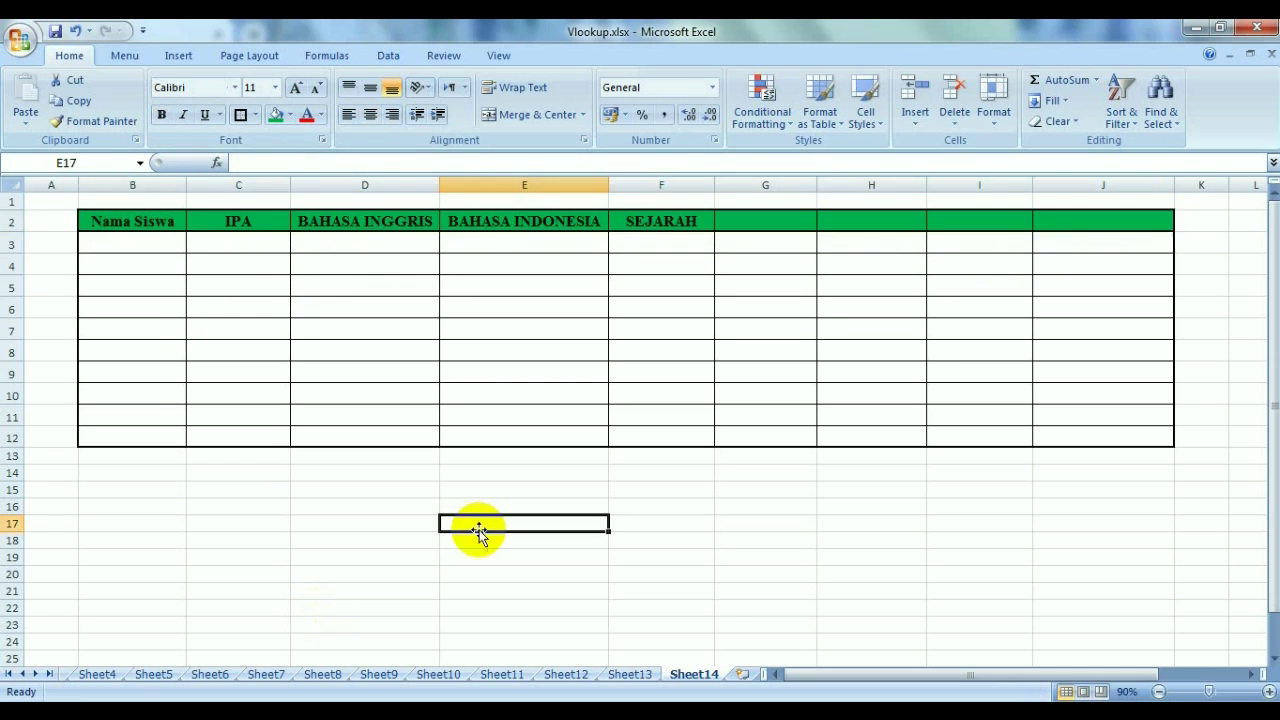
pyautogui.moveTo(438, 178); pyautogui.dragTo(457, 178)
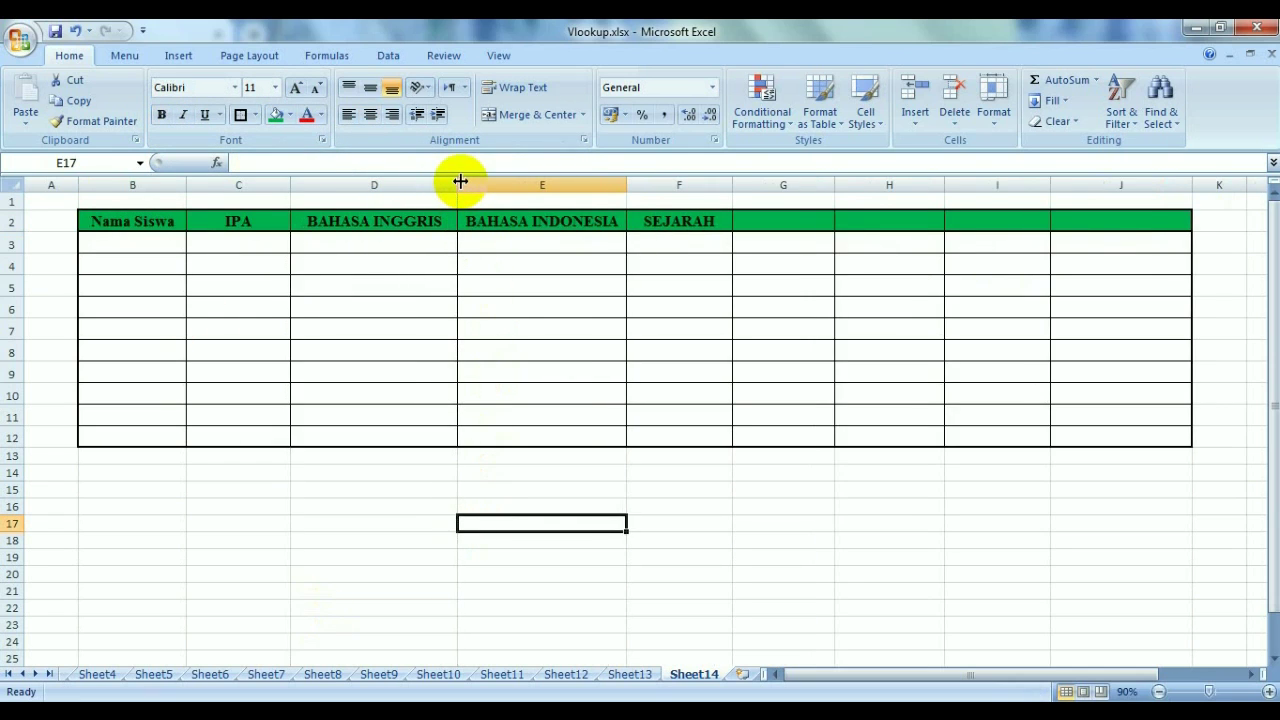
pyautogui.moveTo(626, 179); pyautogui.dragTo(639, 178)
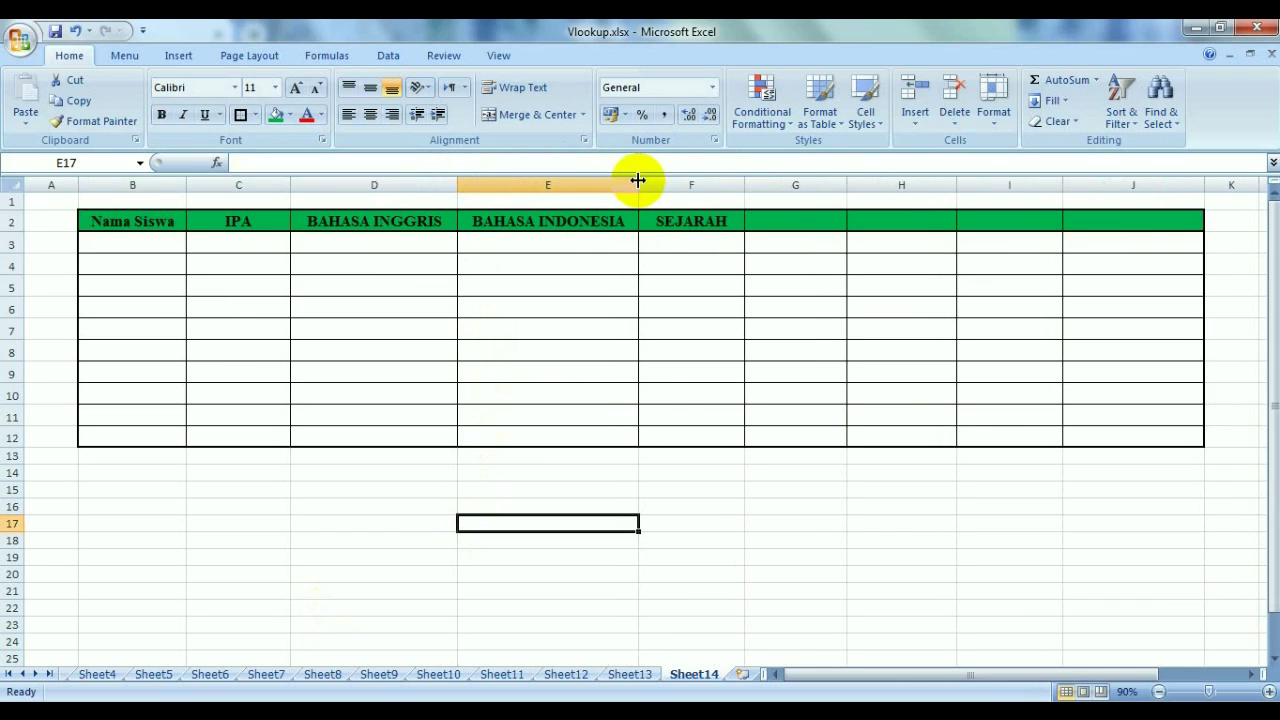
pyautogui.click(812, 222)
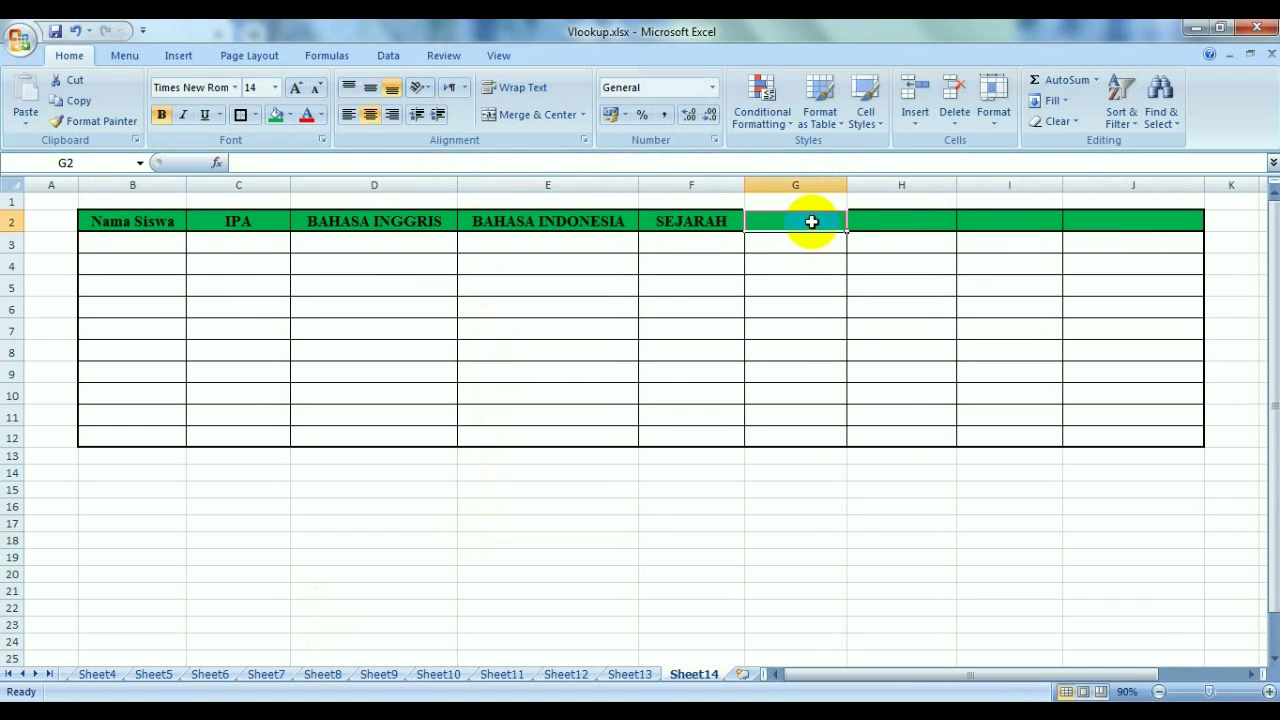
# Enter Jumlah in G2 and the two-line header Nilai Rata Rata in H2.
pyautogui.write('jU')
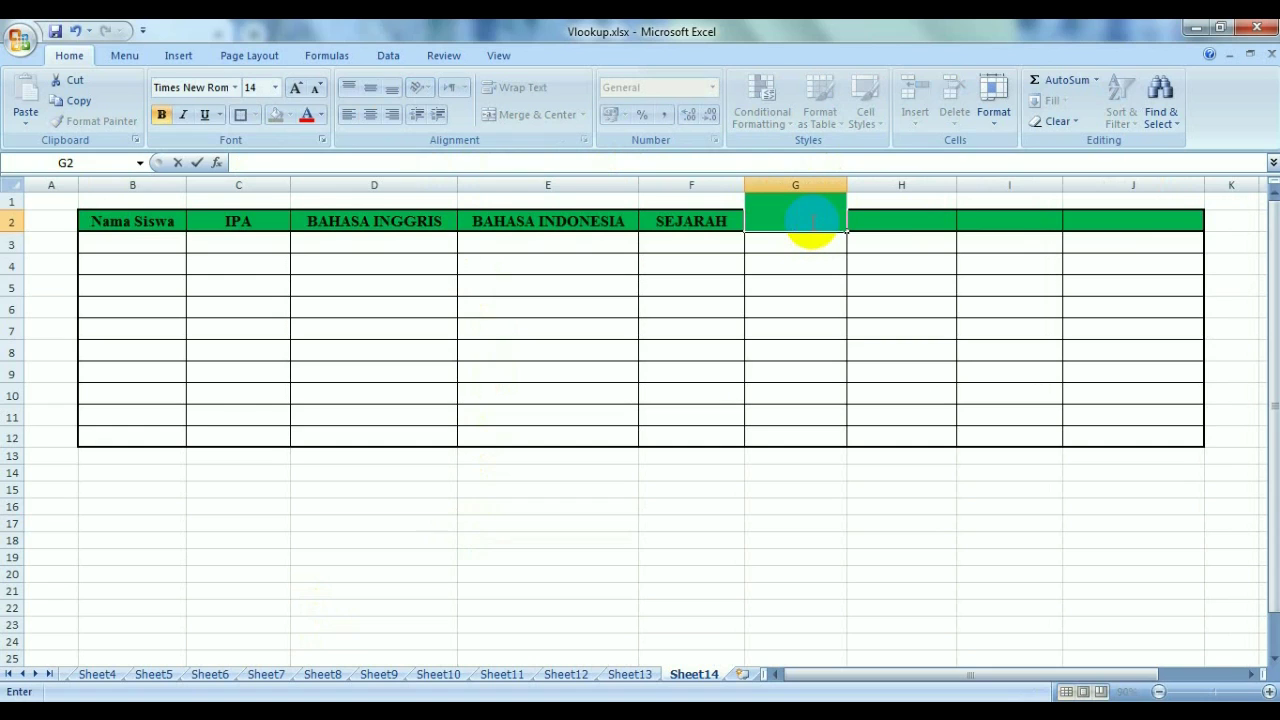
pyautogui.click(866, 218)
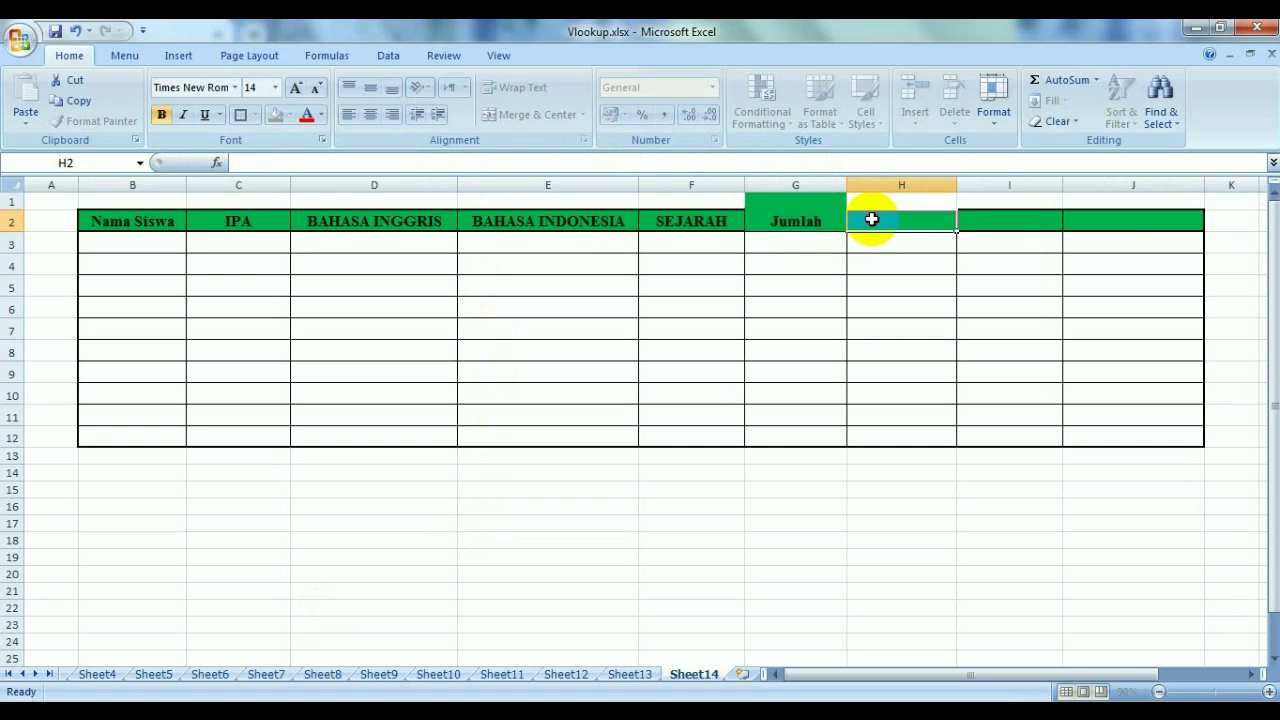
pyautogui.write('Nilai')
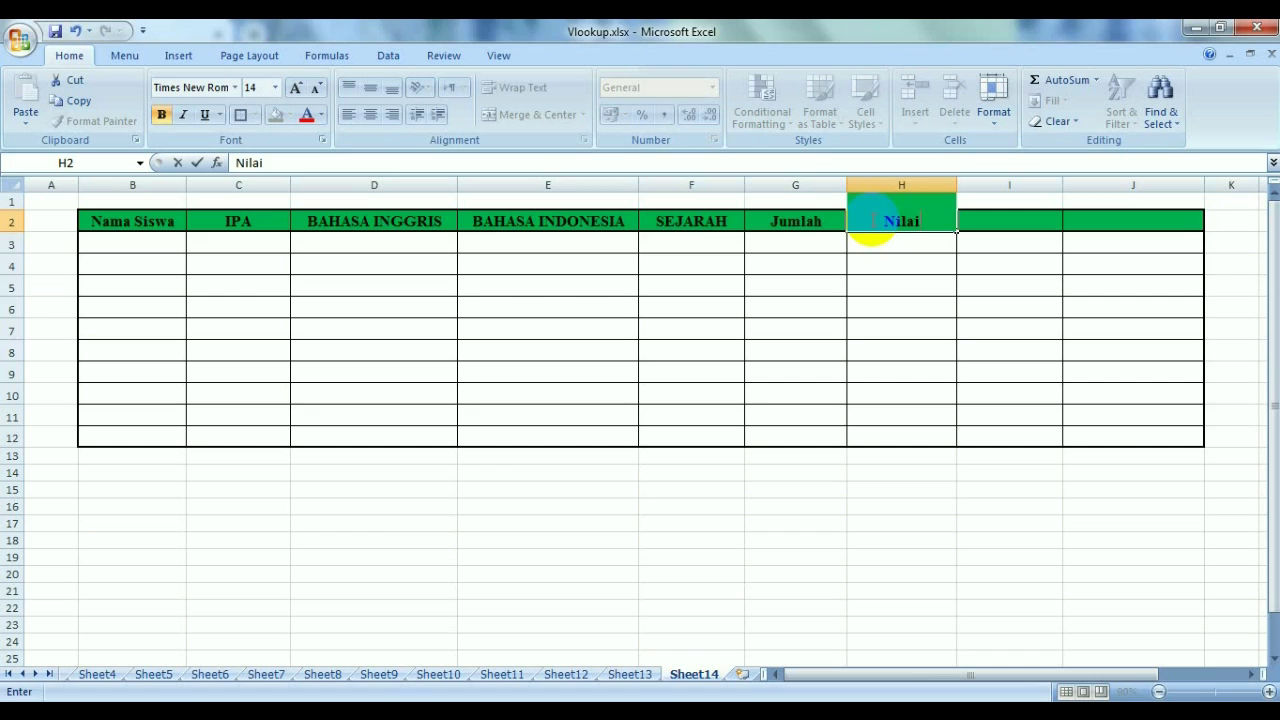
pyautogui.hotkey('alt', 'Return')
pyautogui.press('alt')
pyautogui.press('r')
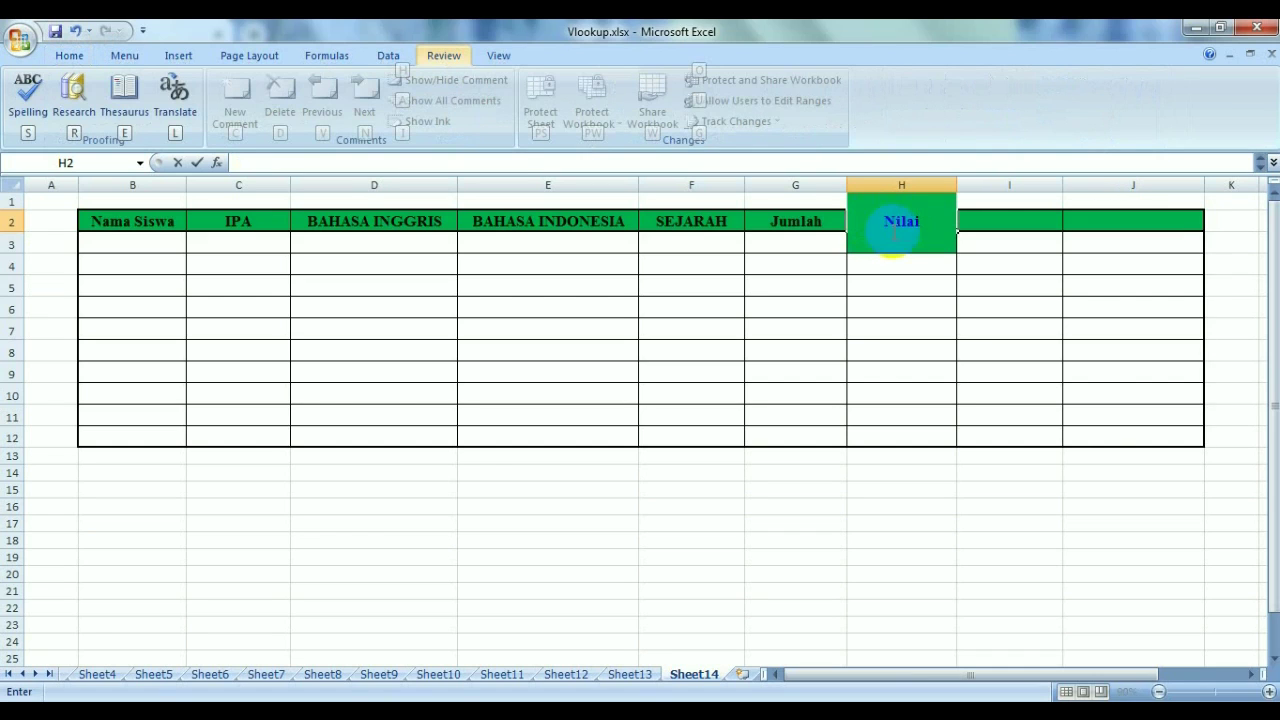
pyautogui.click(912, 241)
pyautogui.write('Rata')
pyautogui.click(1008, 302)
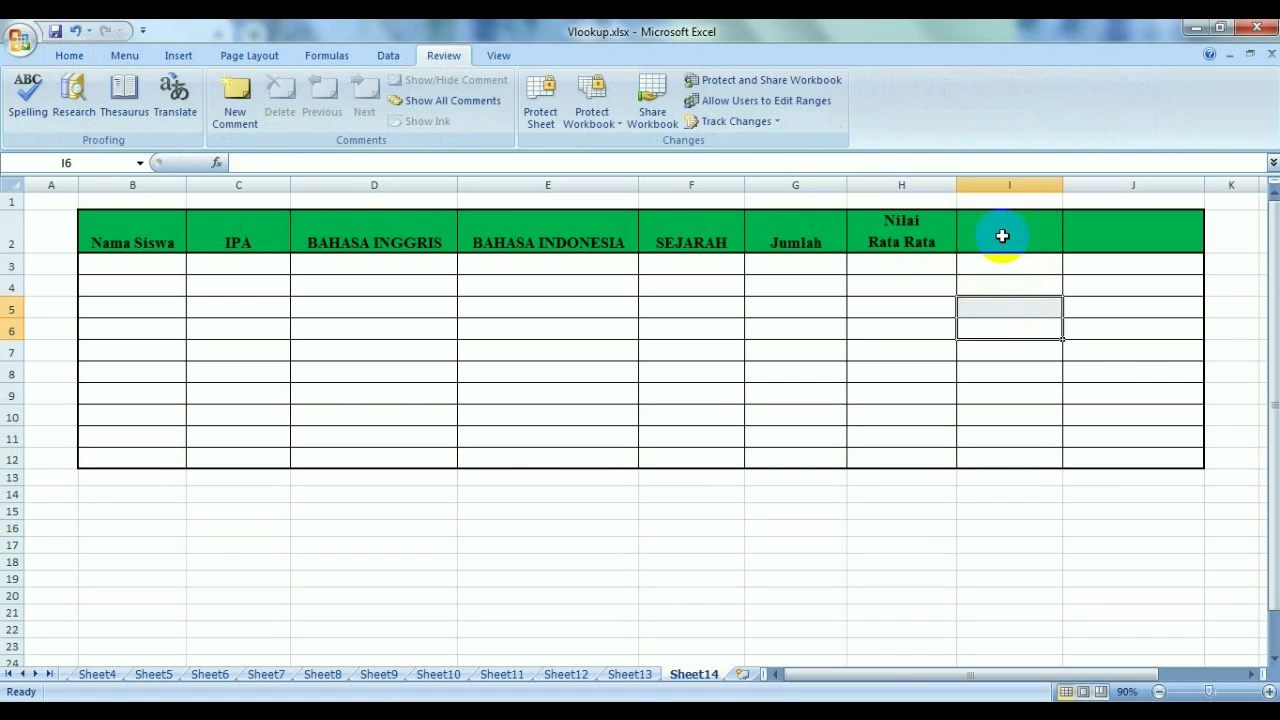
# Enter Nilai Tertinggi in I2 and Nilai Terendah in J2.
pyautogui.click(1002, 236)
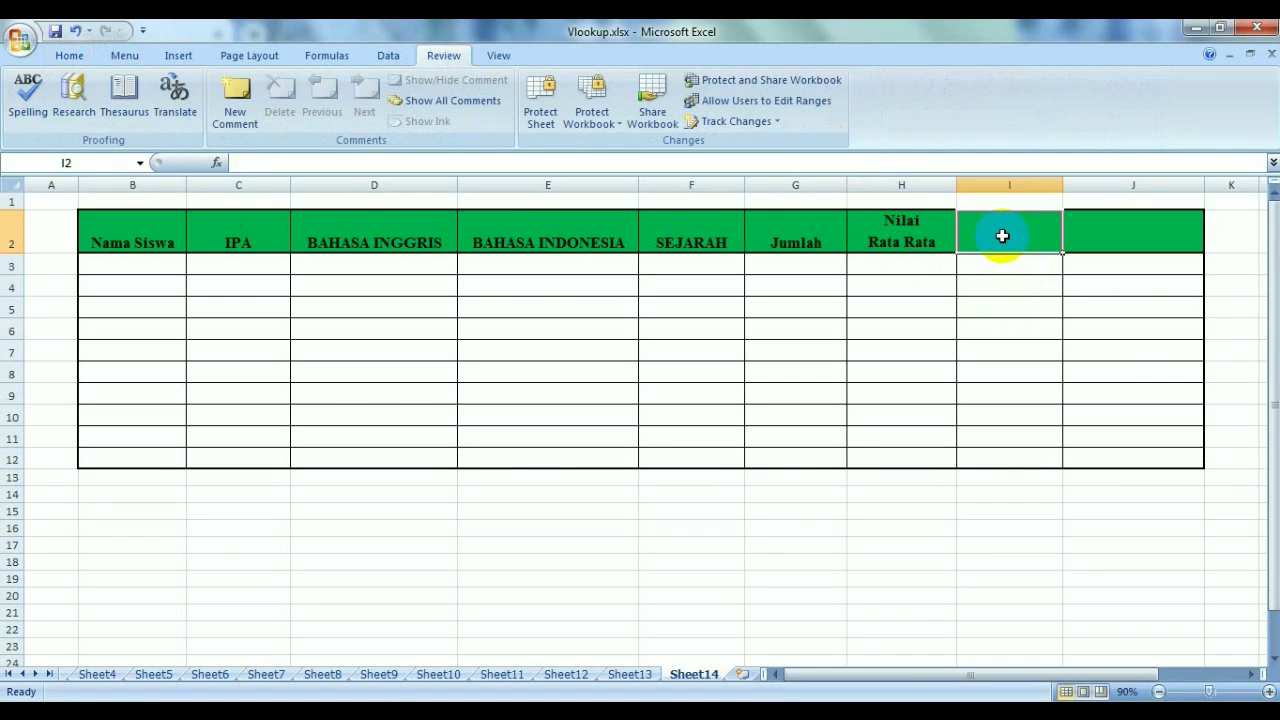
pyautogui.write('Nilai')
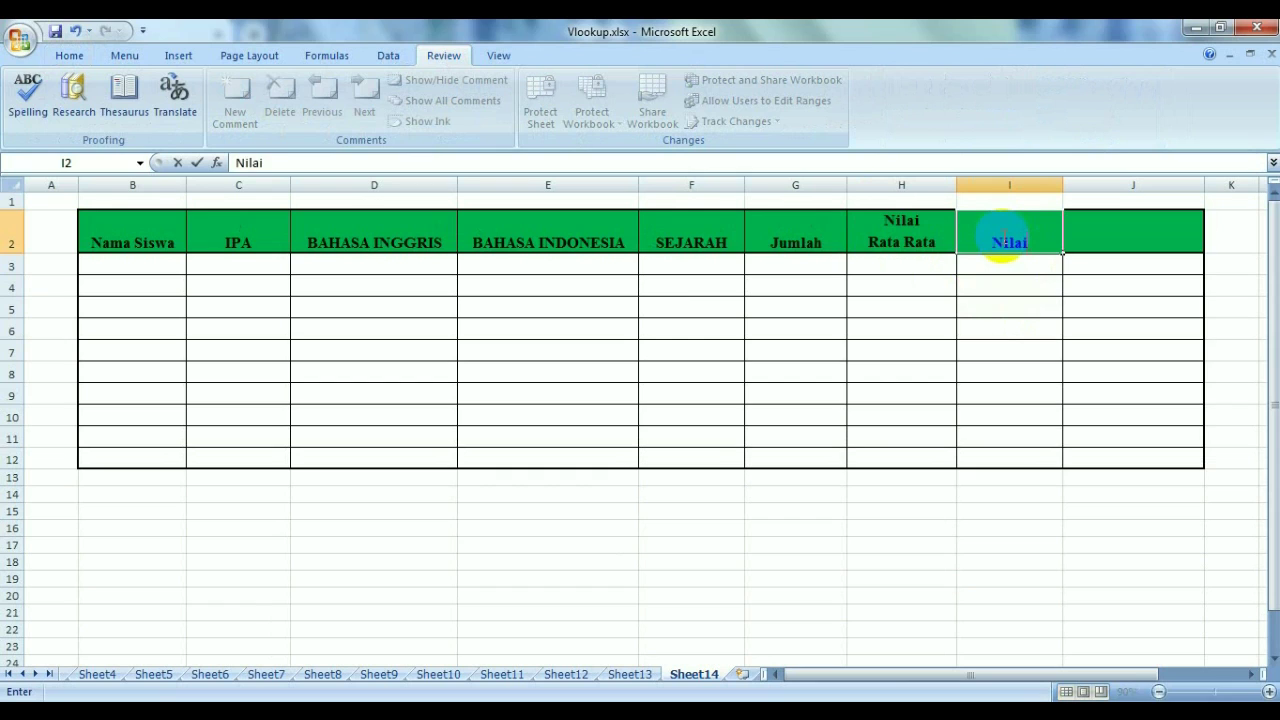
pyautogui.hotkey('alt', 'Return')
pyautogui.write('nggi')
pyautogui.click(1090, 231)
pyautogui.write('Nila')
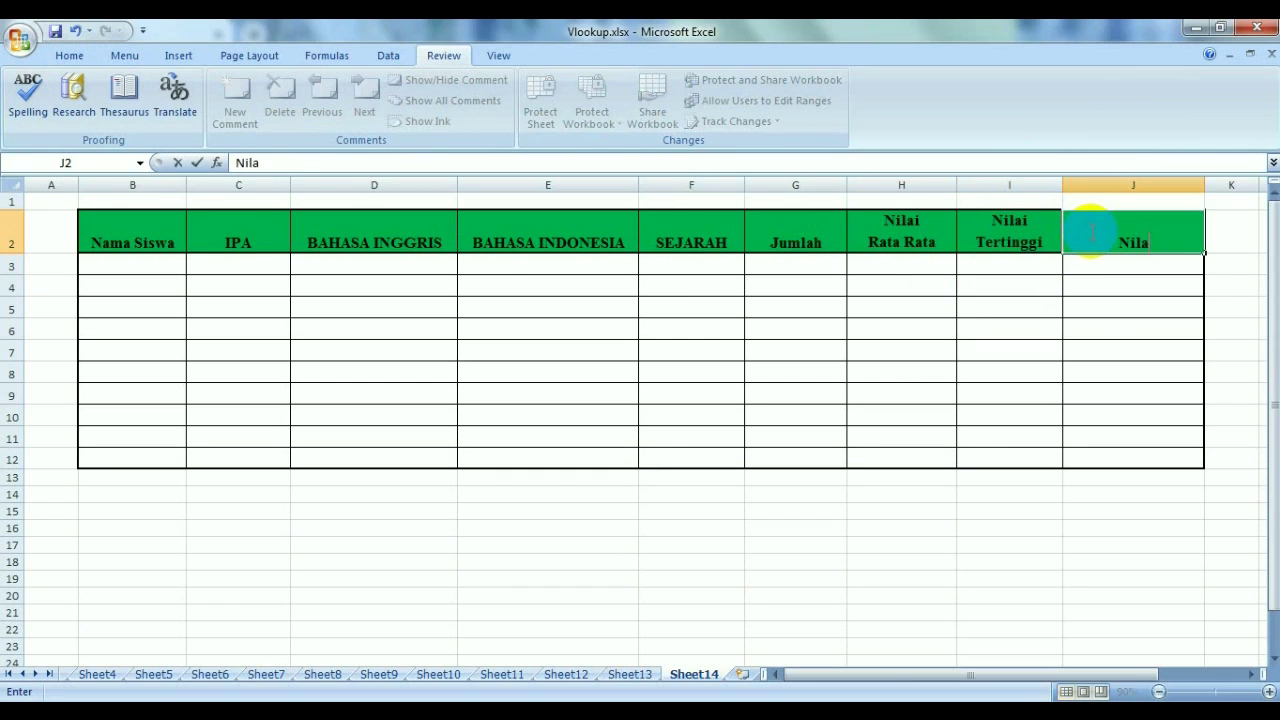
pyautogui.write('i Terendah')
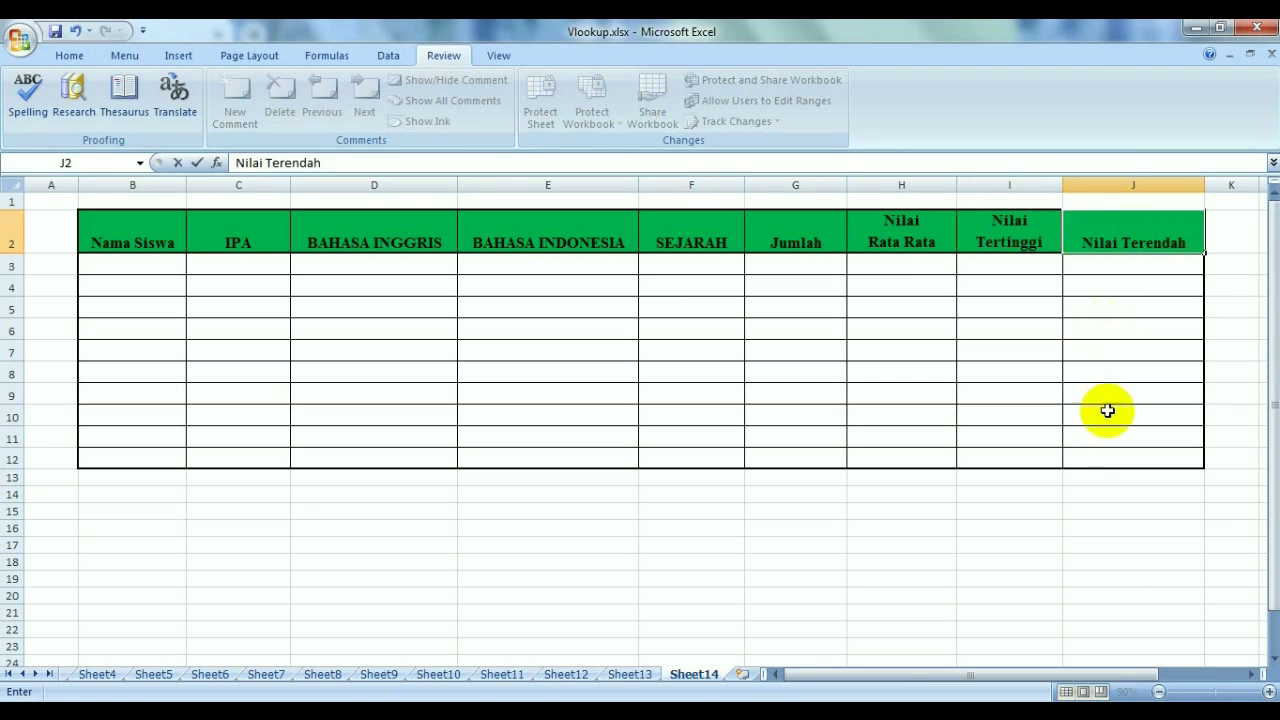
pyautogui.click(979, 560)
# Middle-align the header row B2:J2 vertically.
pyautogui.moveTo(177, 237); pyautogui.dragTo(1107, 242)
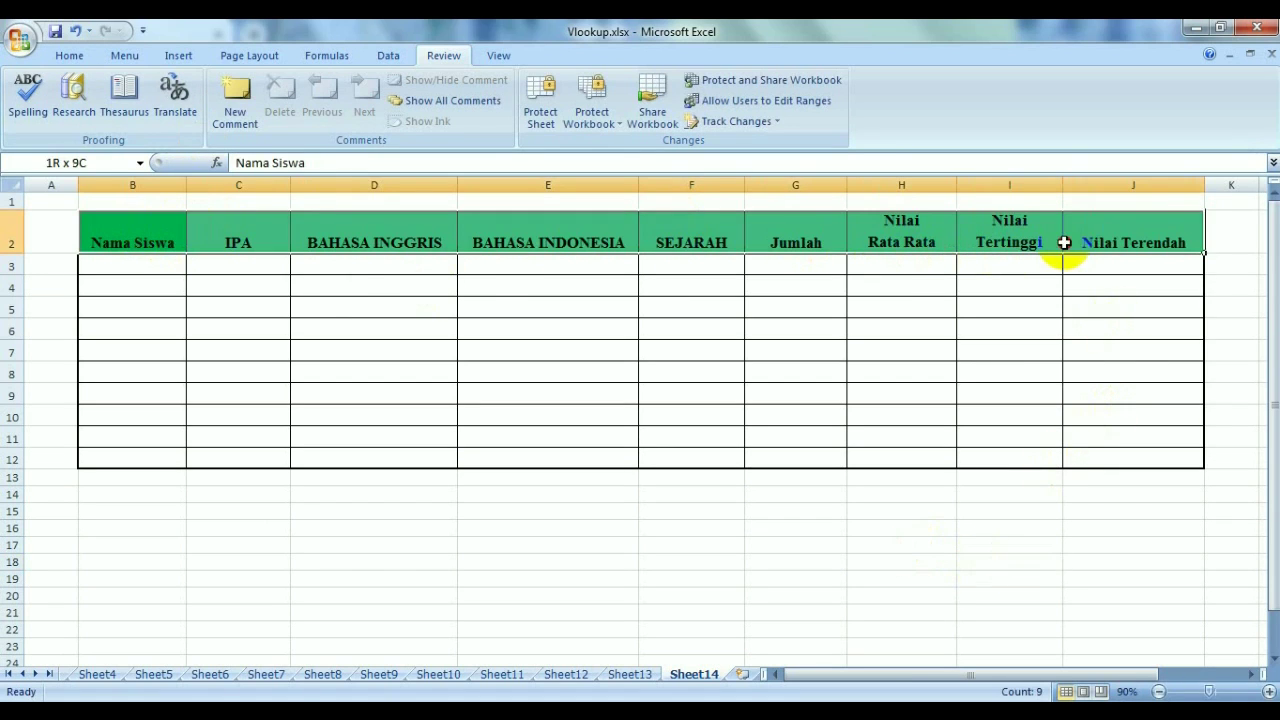
pyautogui.click(69, 55)
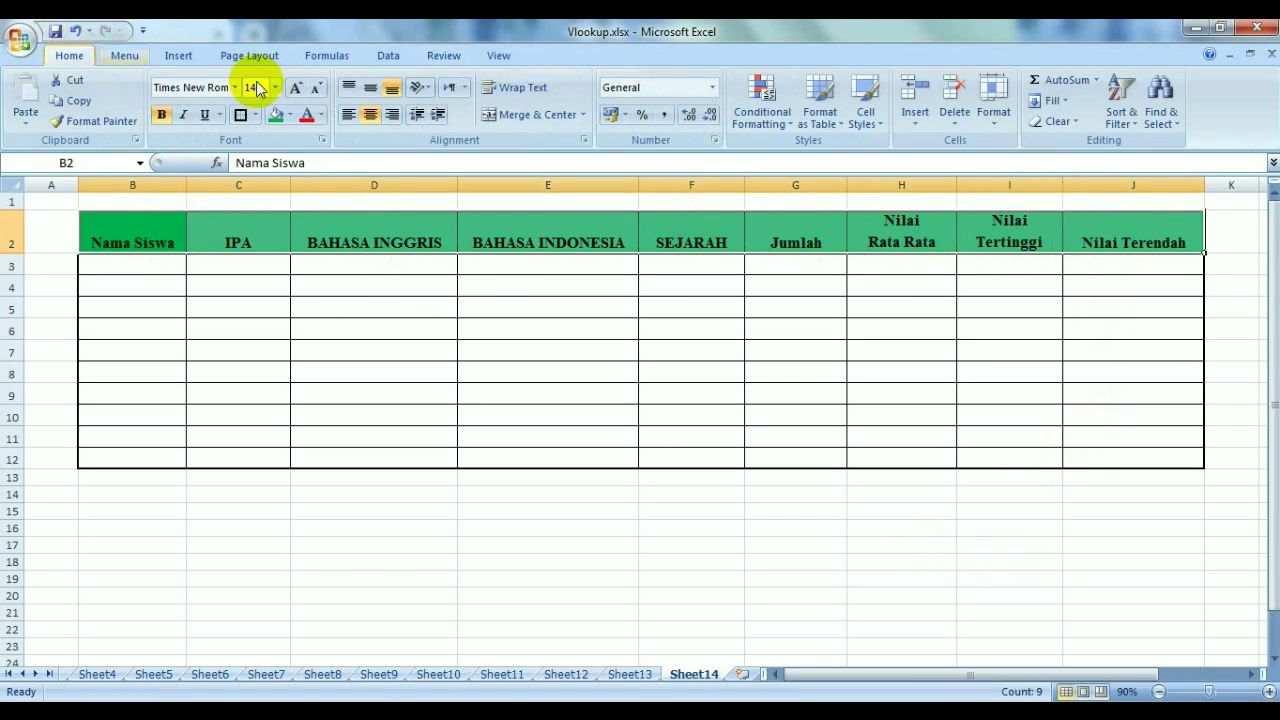
pyautogui.click(372, 92)
pyautogui.click(706, 306)
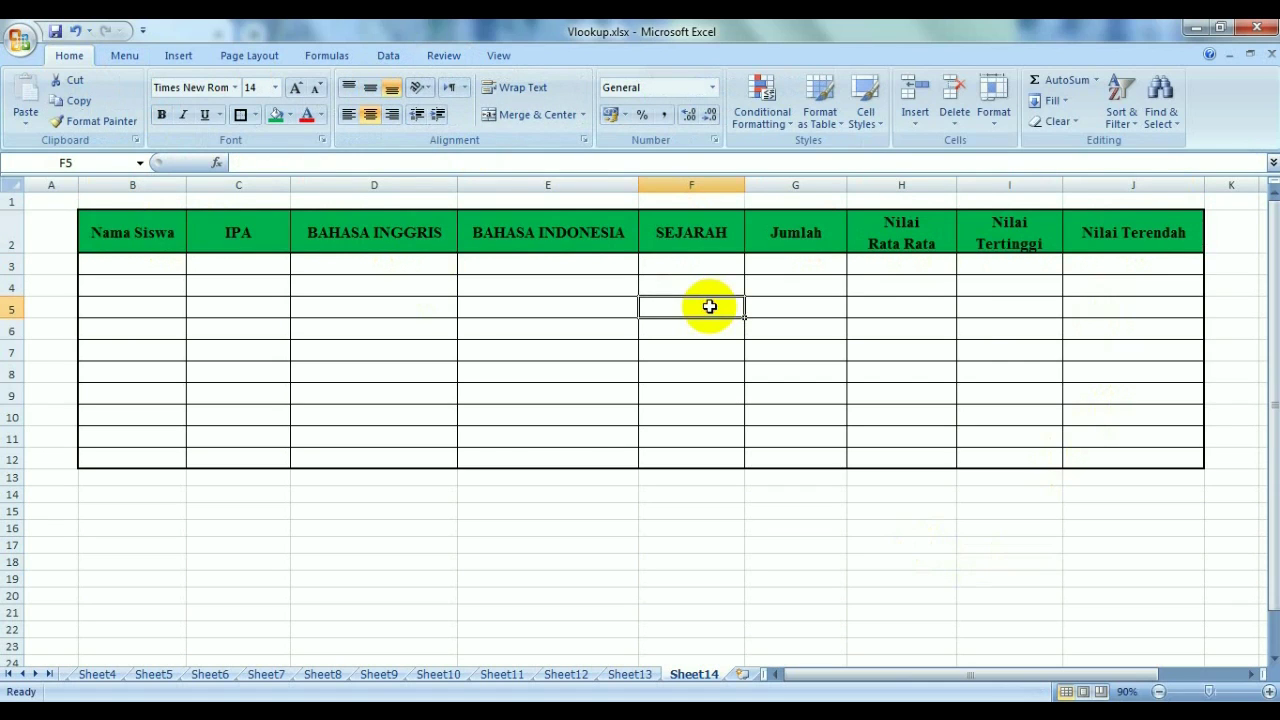
# Fill the data rows B3:J12 with Orange, Accent 6, Lighter 80%.
pyautogui.click(568, 564)
pyautogui.moveTo(122, 262)
pyautogui.mouseDown()
pyautogui.moveTo(848, 399)
pyautogui.moveTo(1111, 463)
pyautogui.mouseUp()
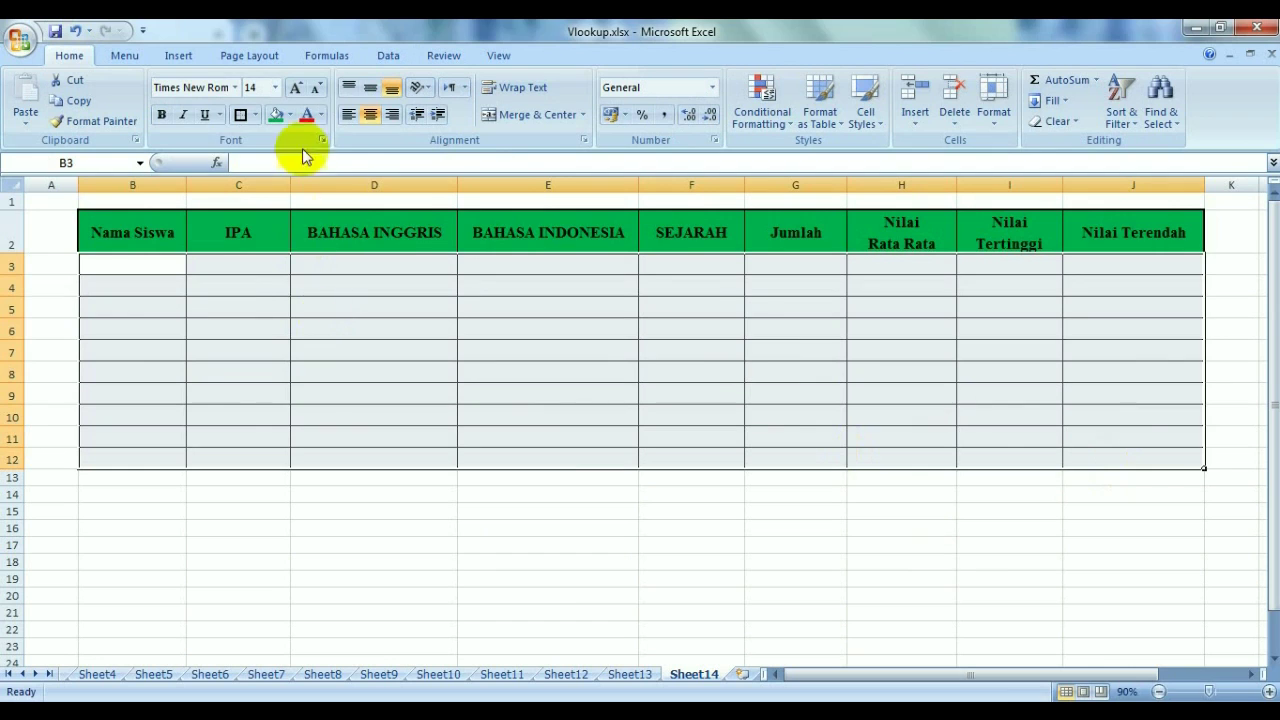
pyautogui.click(290, 117)
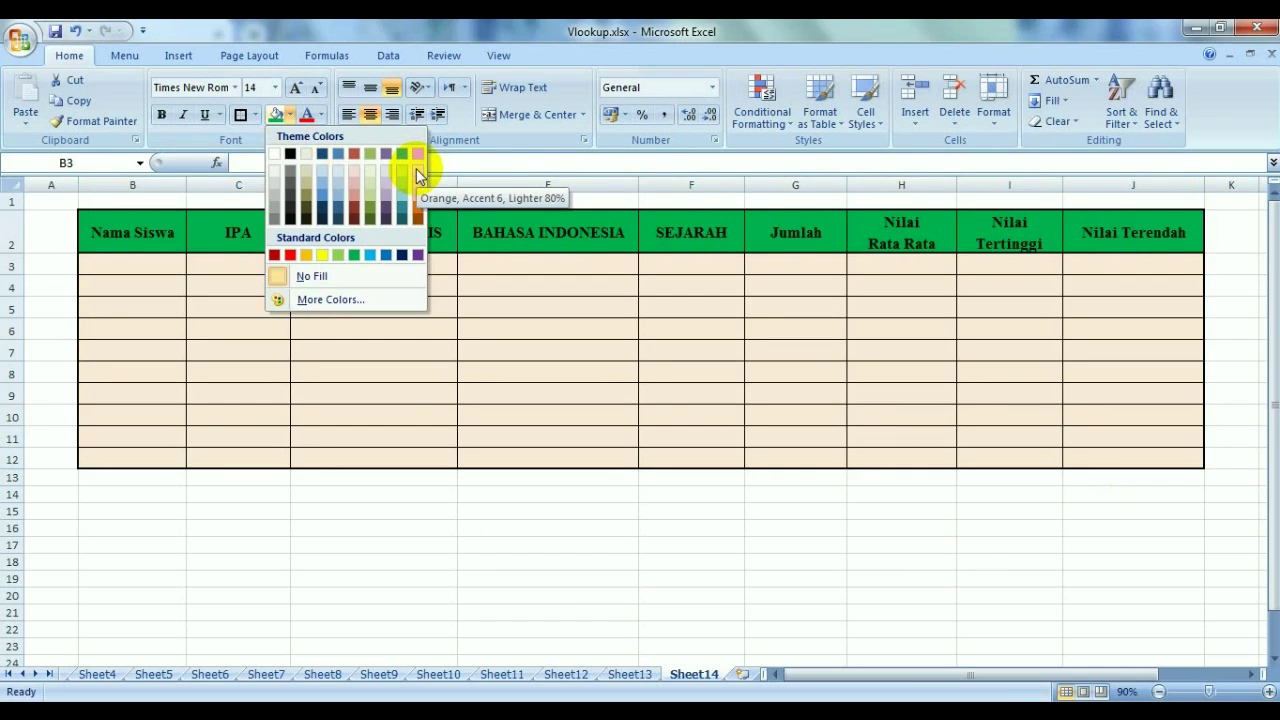
pyautogui.click(418, 172)
pyautogui.click(306, 550)
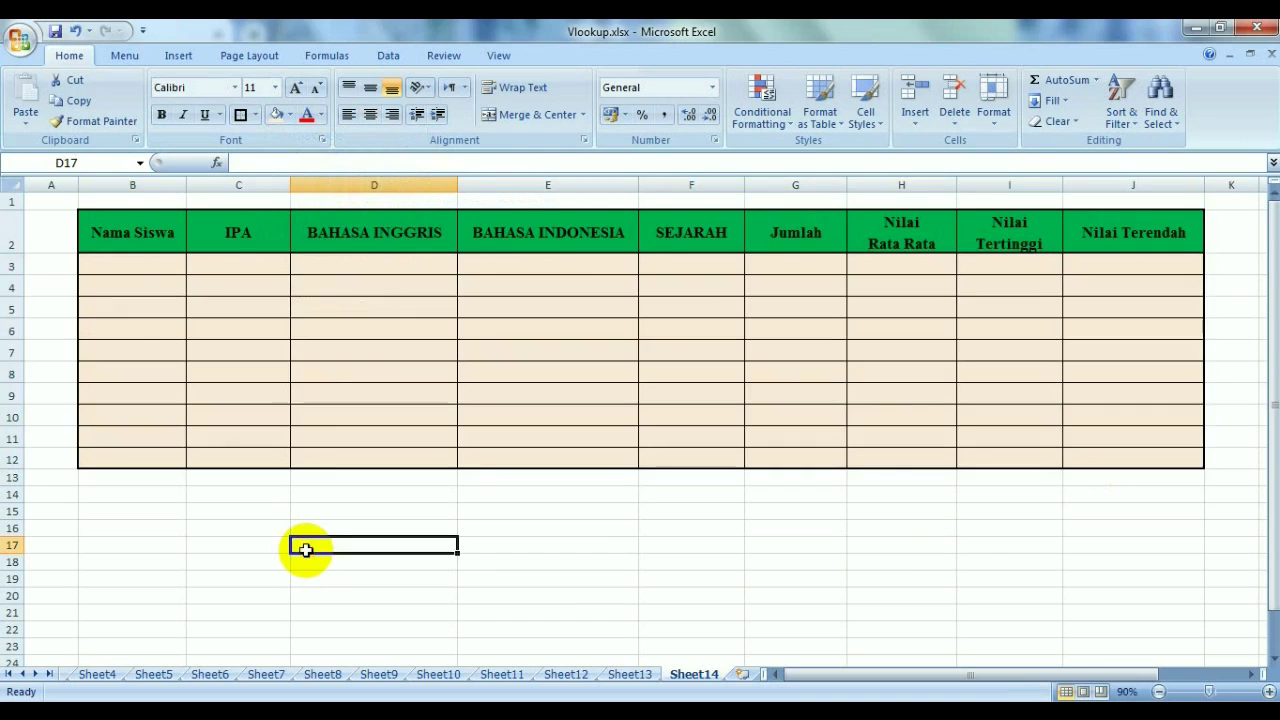
# Enter the first two student names in B3 and B4.
pyautogui.click(117, 265)
pyautogui.write('Aditia')
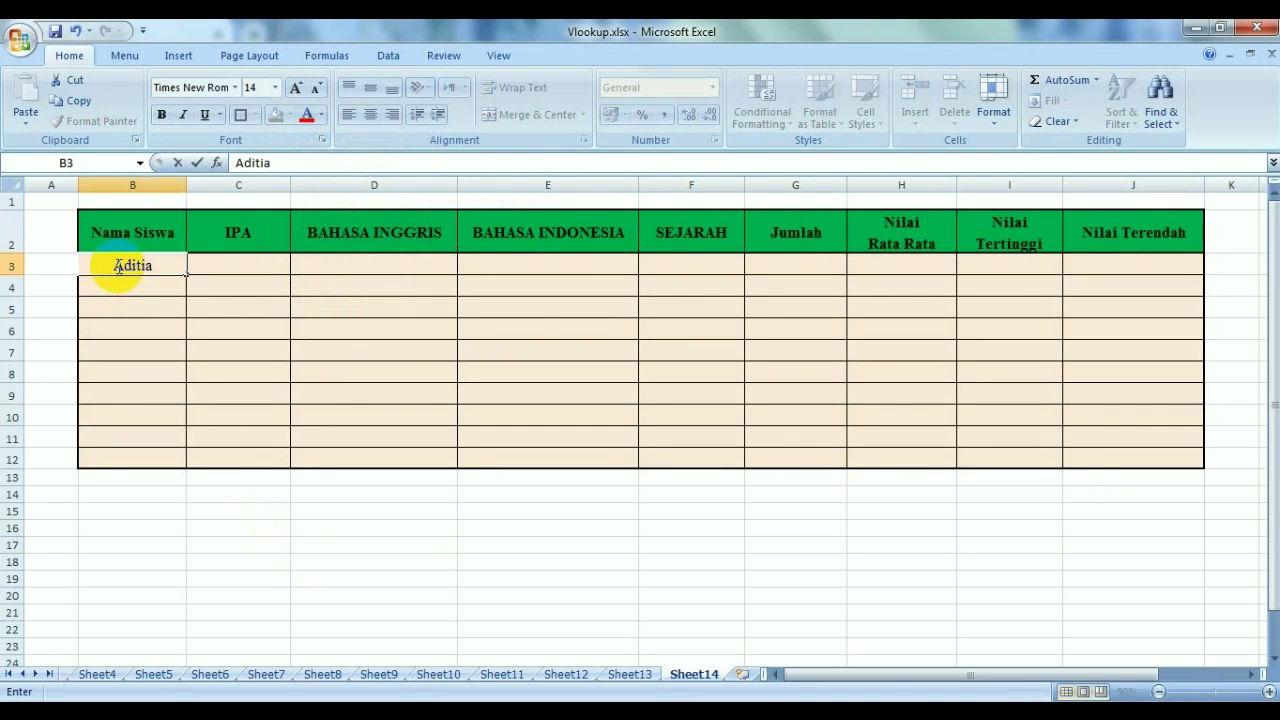
pyautogui.press('Return')
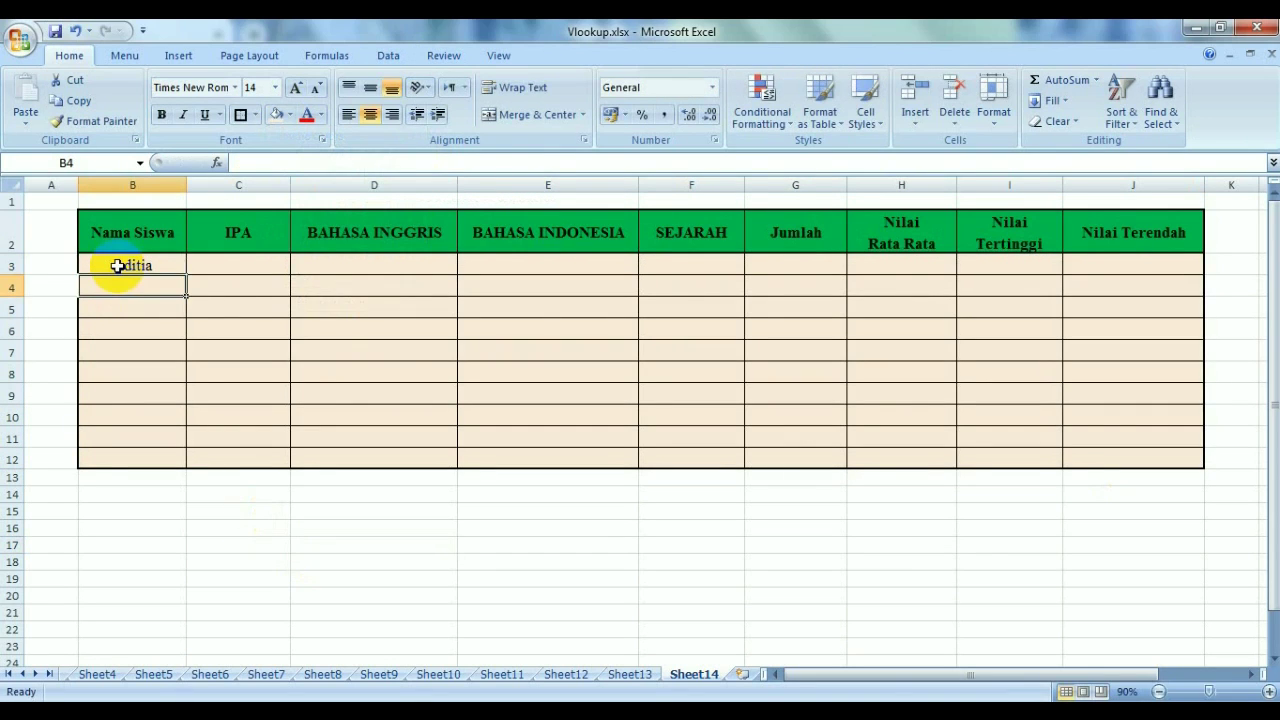
pyautogui.write('Bayu Angga')
pyautogui.press('BackSpace')
pyautogui.write('gara')
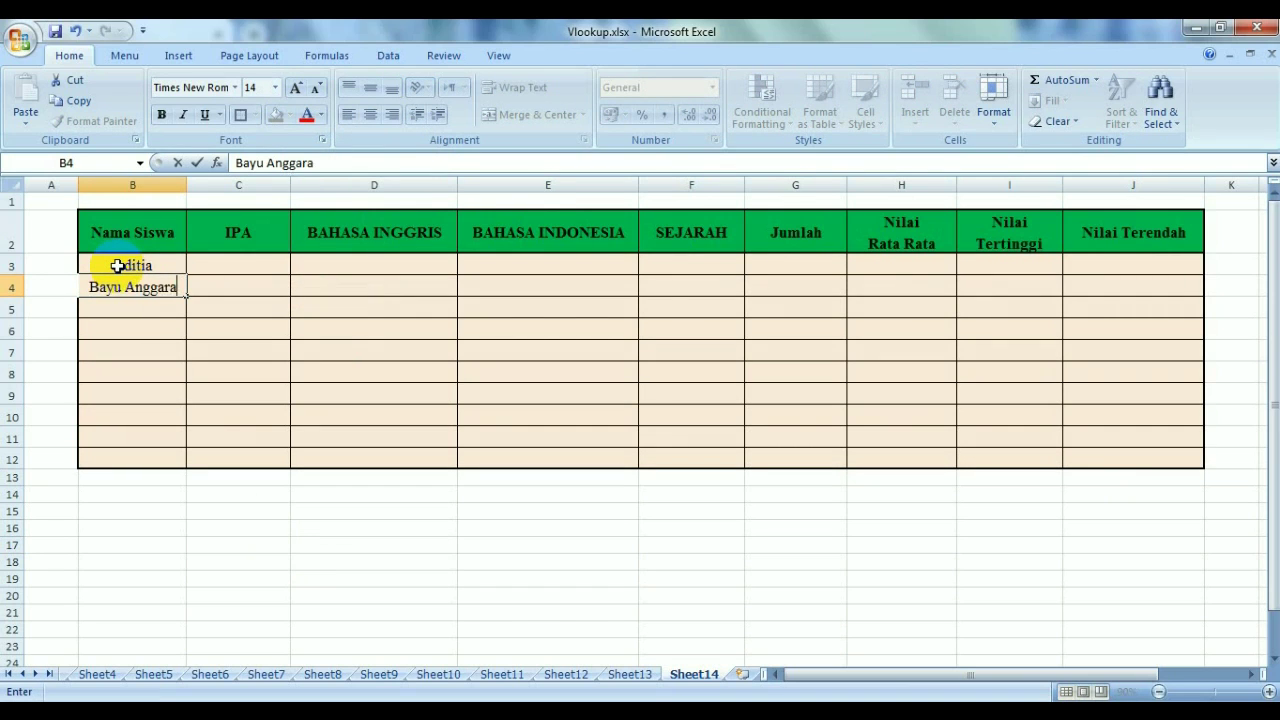
pyautogui.press('Return')
# Enter four more student names in B5 through B8.
pyautogui.write('Chelsi Olifia')
pyautogui.press('Return')
pyautogui.write('D')
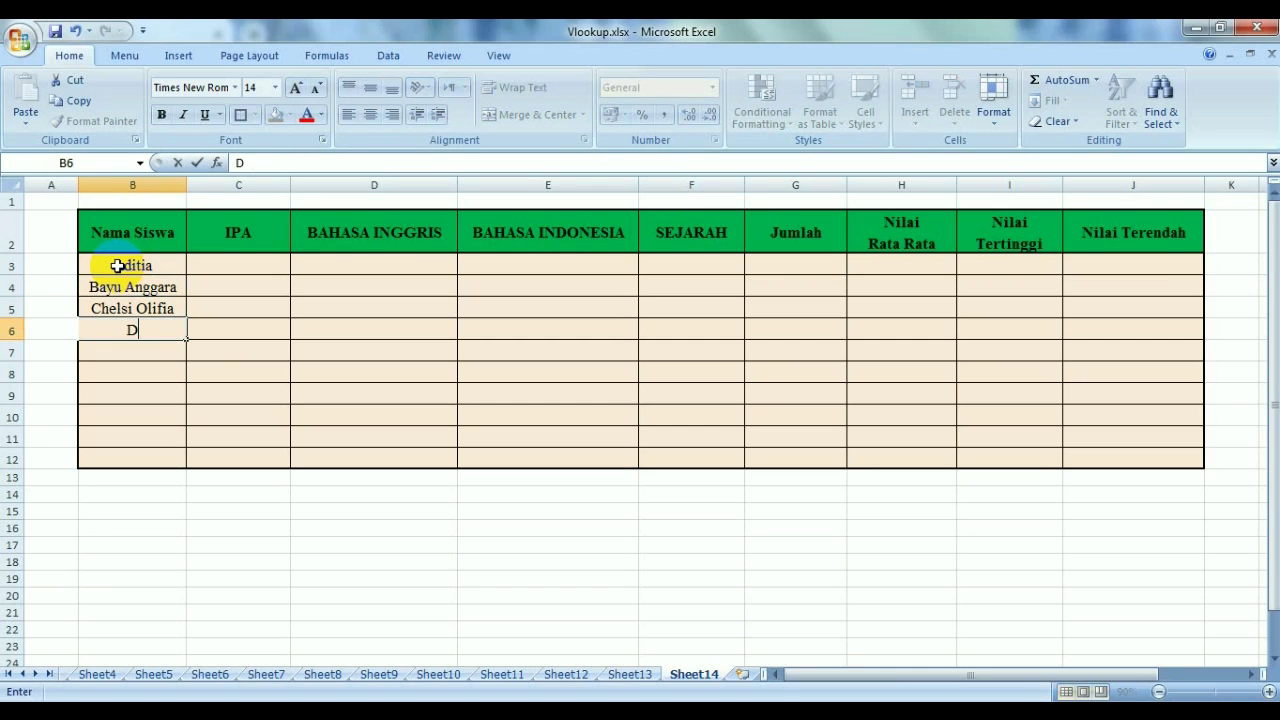
pyautogui.write('ika Permata')
pyautogui.press('Return')
pyautogui.write('Evi ')
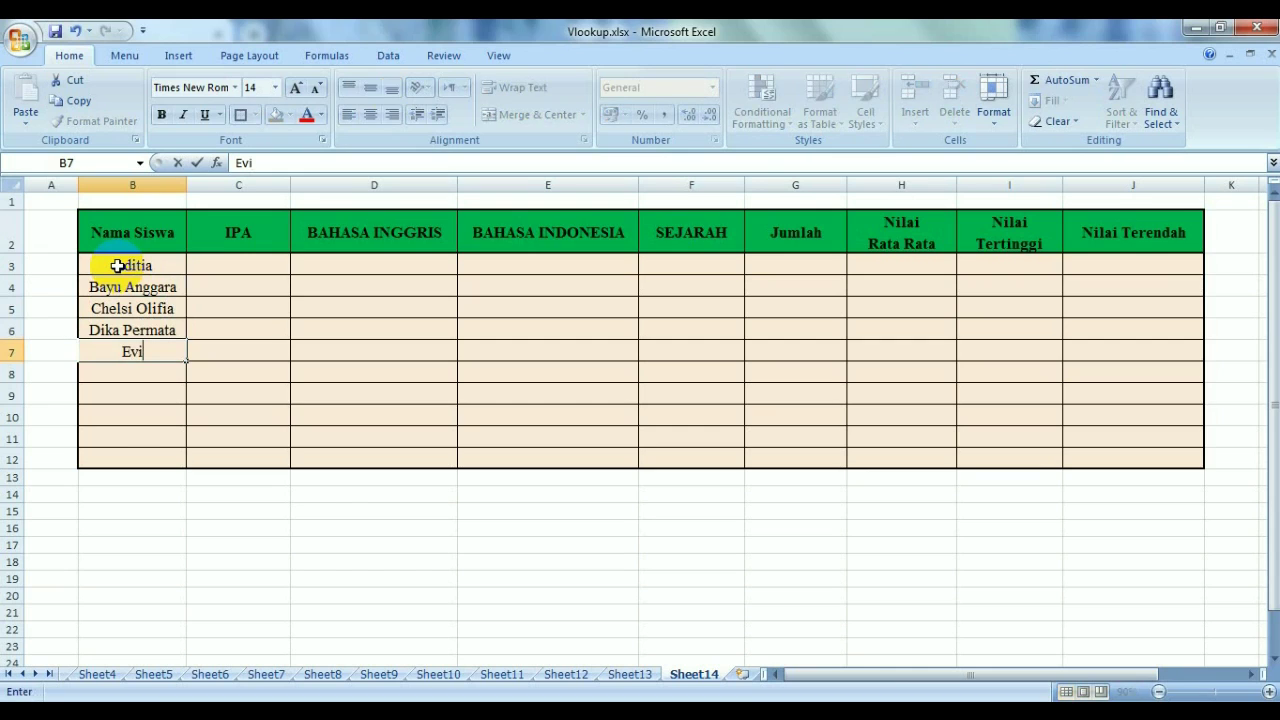
pyautogui.write('Tamala')
pyautogui.press('Return')
pyautogui.write('FAmatus Zahro')
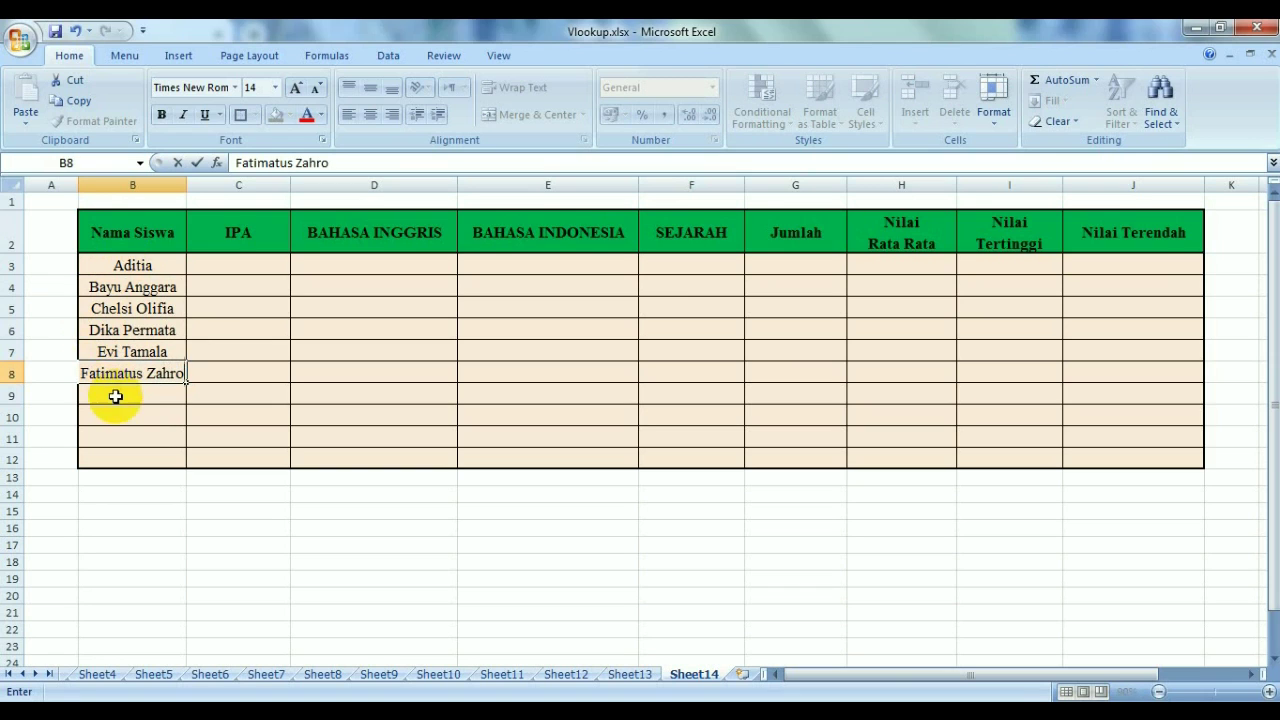
pyautogui.click(116, 396)
pyautogui.moveTo(128, 265); pyautogui.dragTo(149, 460)
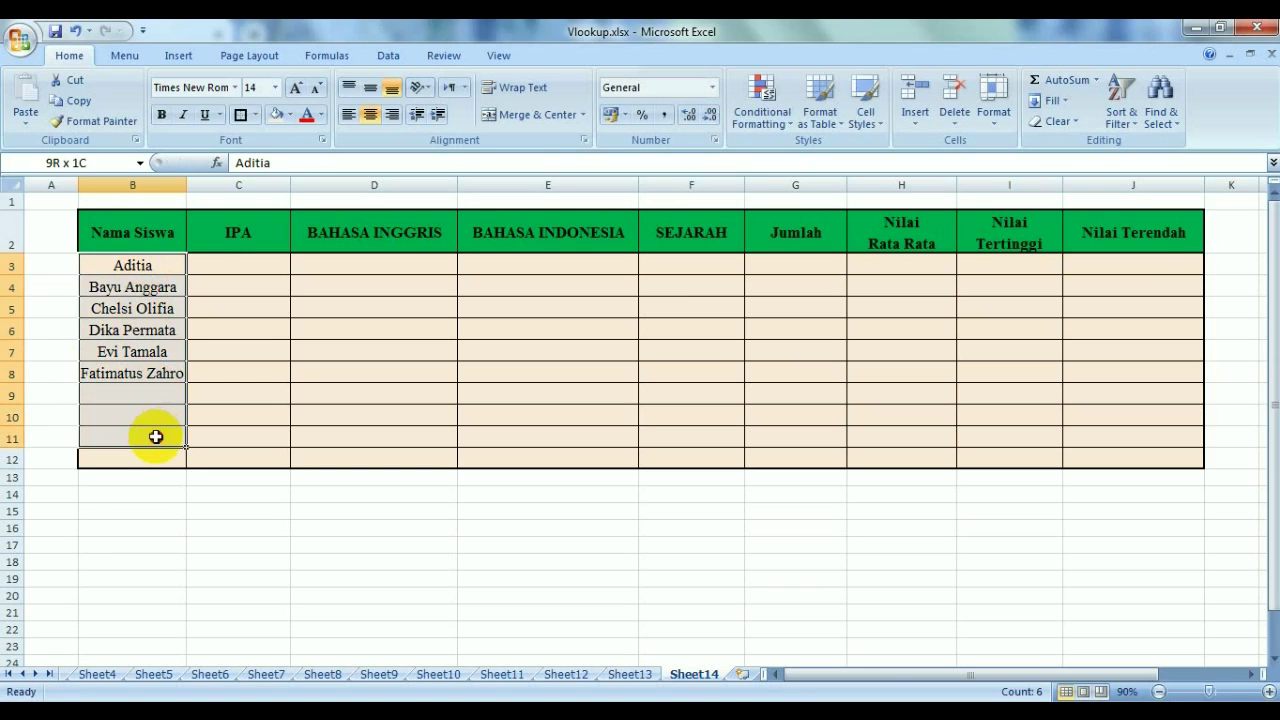
# Left-align the names, widen column B, and enter four more student names in B9:B12.
pyautogui.click(348, 114)
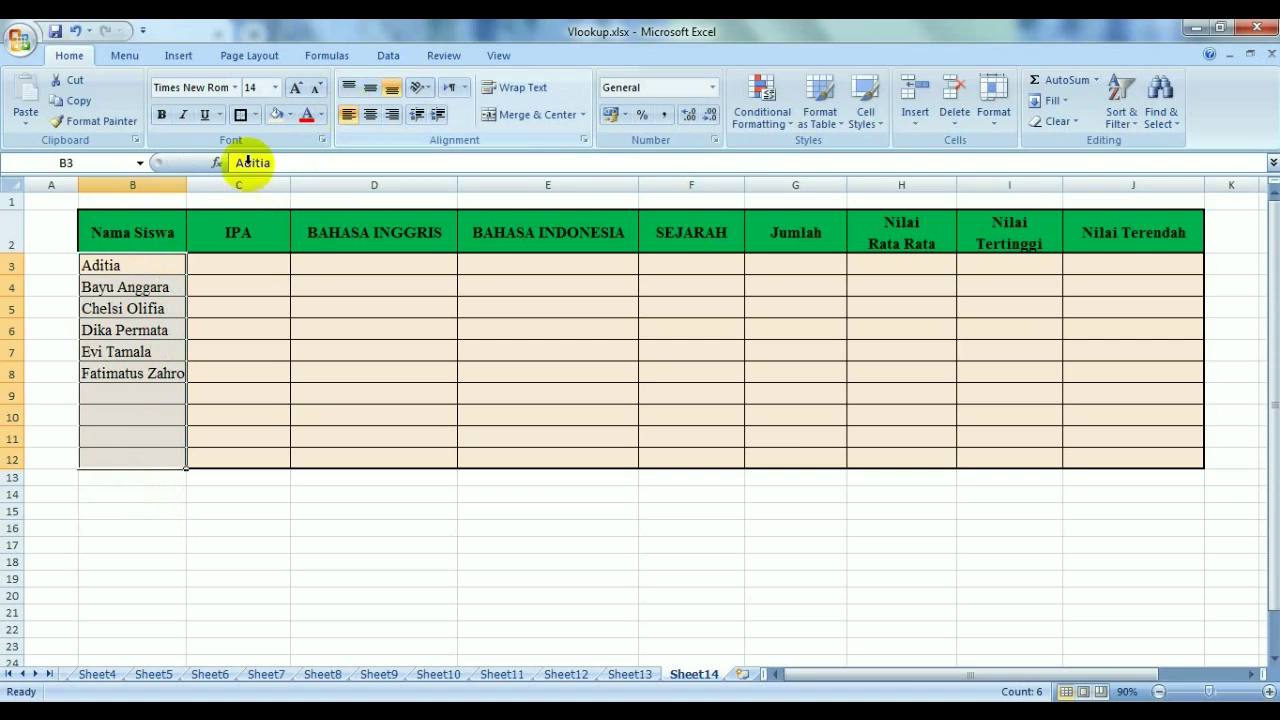
pyautogui.moveTo(186, 184); pyautogui.dragTo(212, 184)
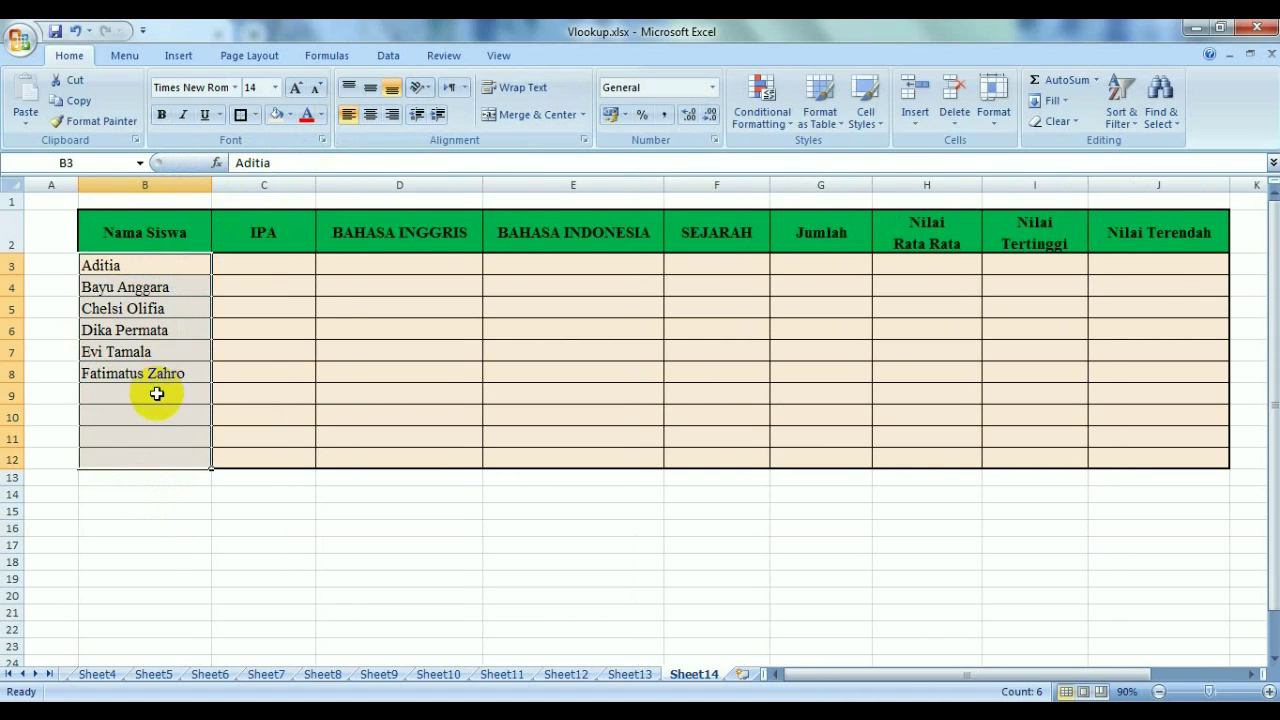
pyautogui.click(157, 396)
pyautogui.write('Galang')
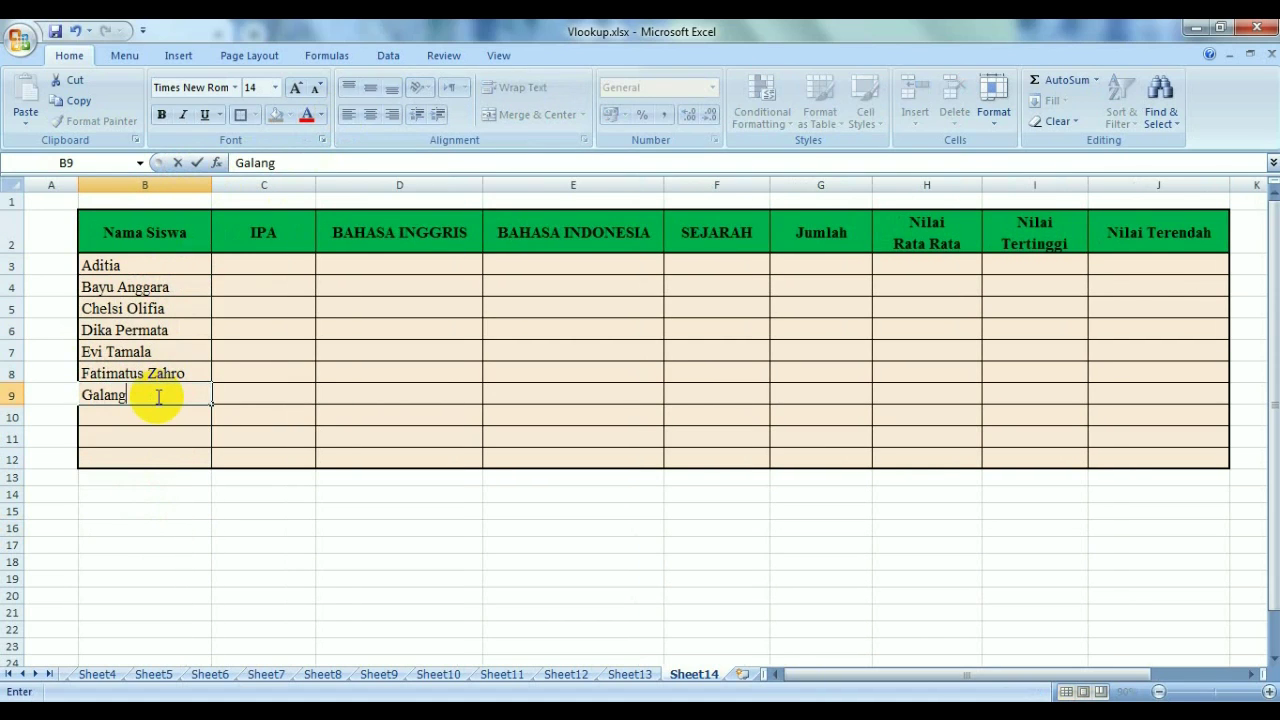
pyautogui.press('Return')
pyautogui.write('Sua')
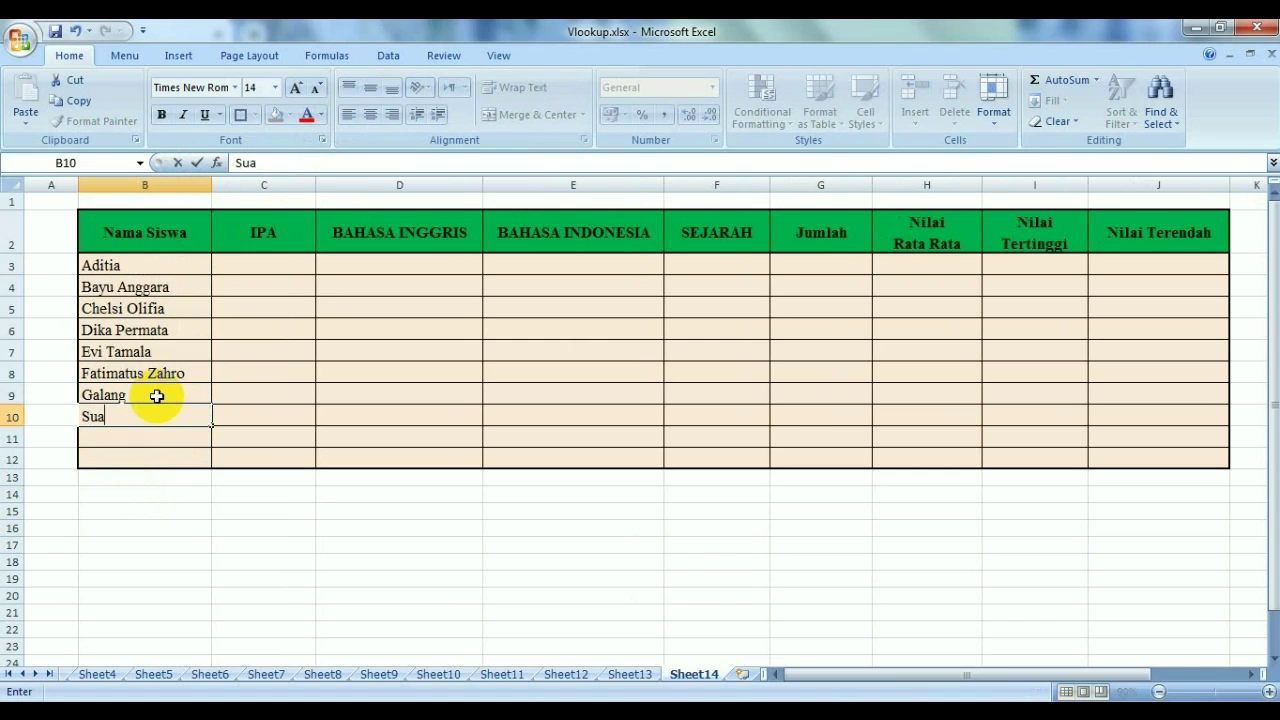
pyautogui.press('BackSpace')
pyautogui.write('ang jaya')
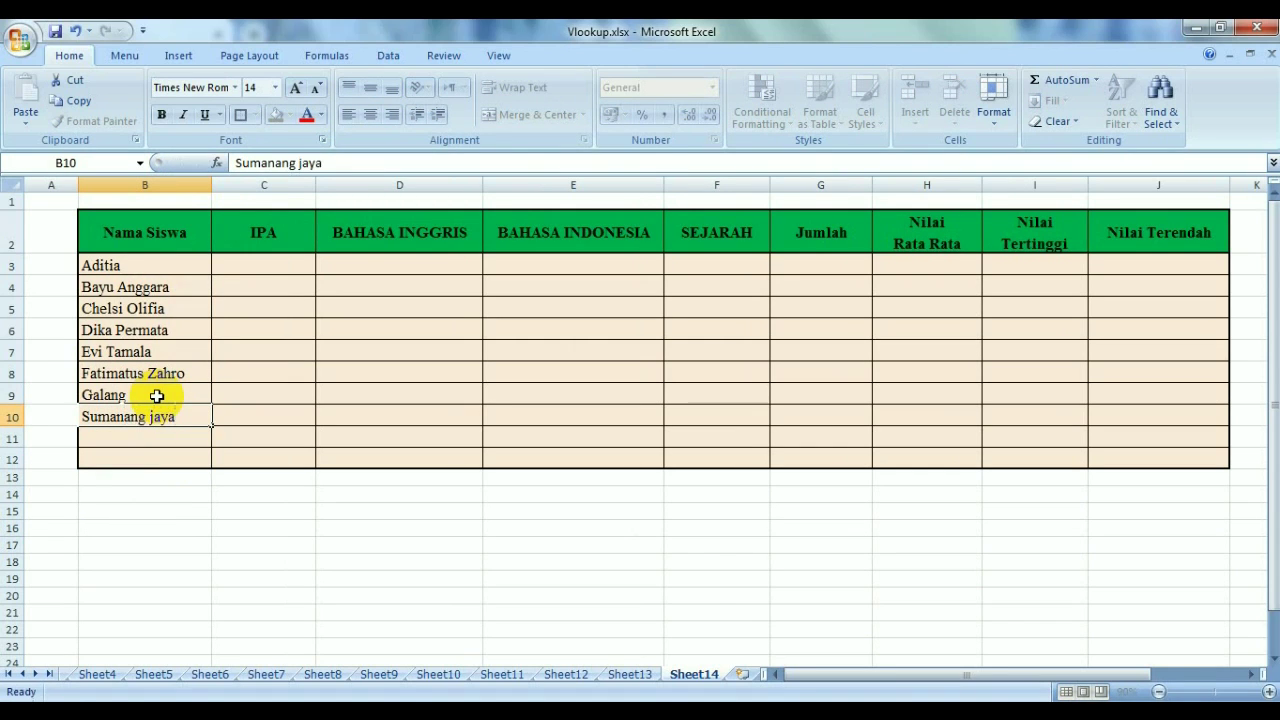
pyautogui.press('Return')
pyautogui.write('Denis')
pyautogui.press('Return')
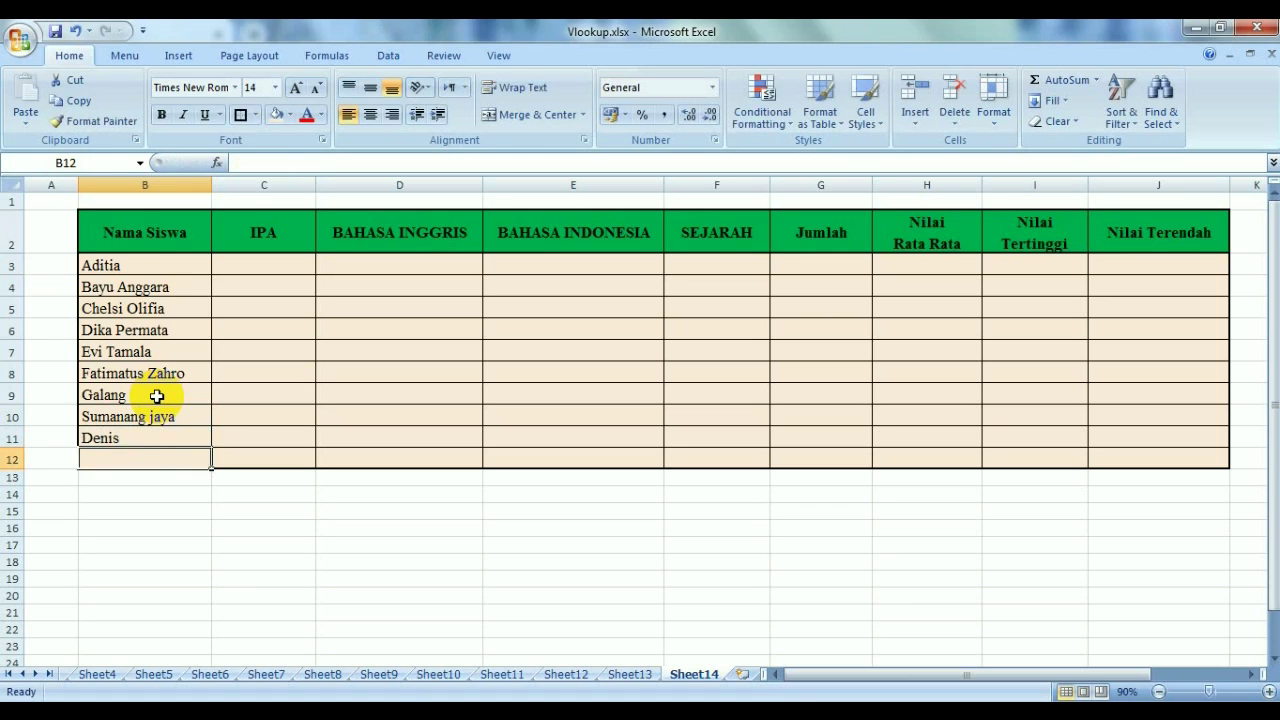
pyautogui.write('Dimas')
pyautogui.click(262, 612)
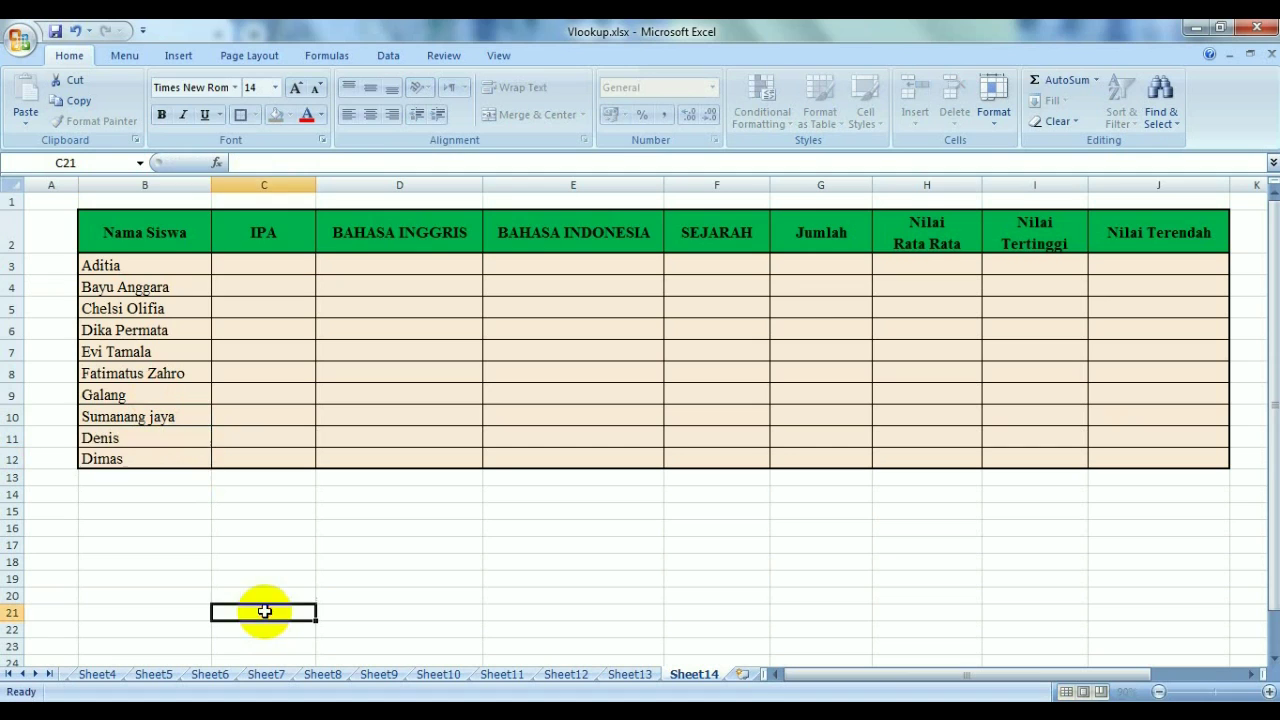
# Set the student names in B3:B12 to font size 16.
pyautogui.moveTo(163, 266); pyautogui.dragTo(171, 457)
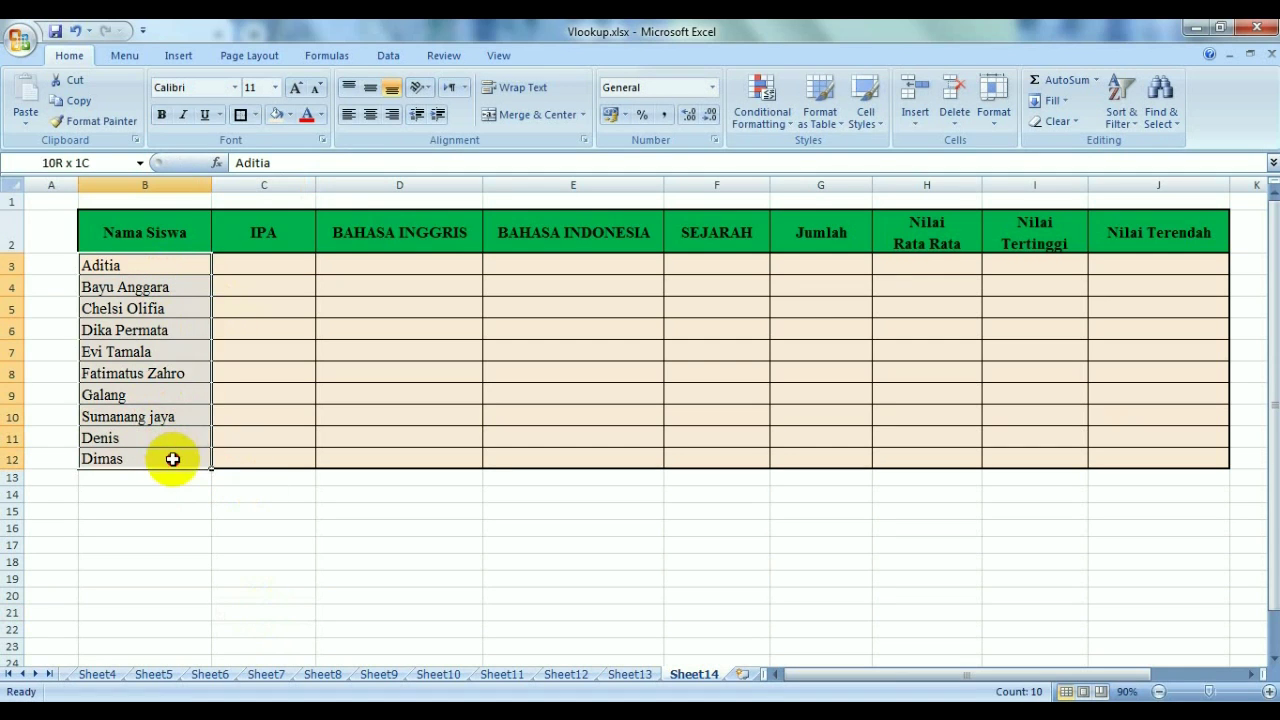
pyautogui.click(277, 88)
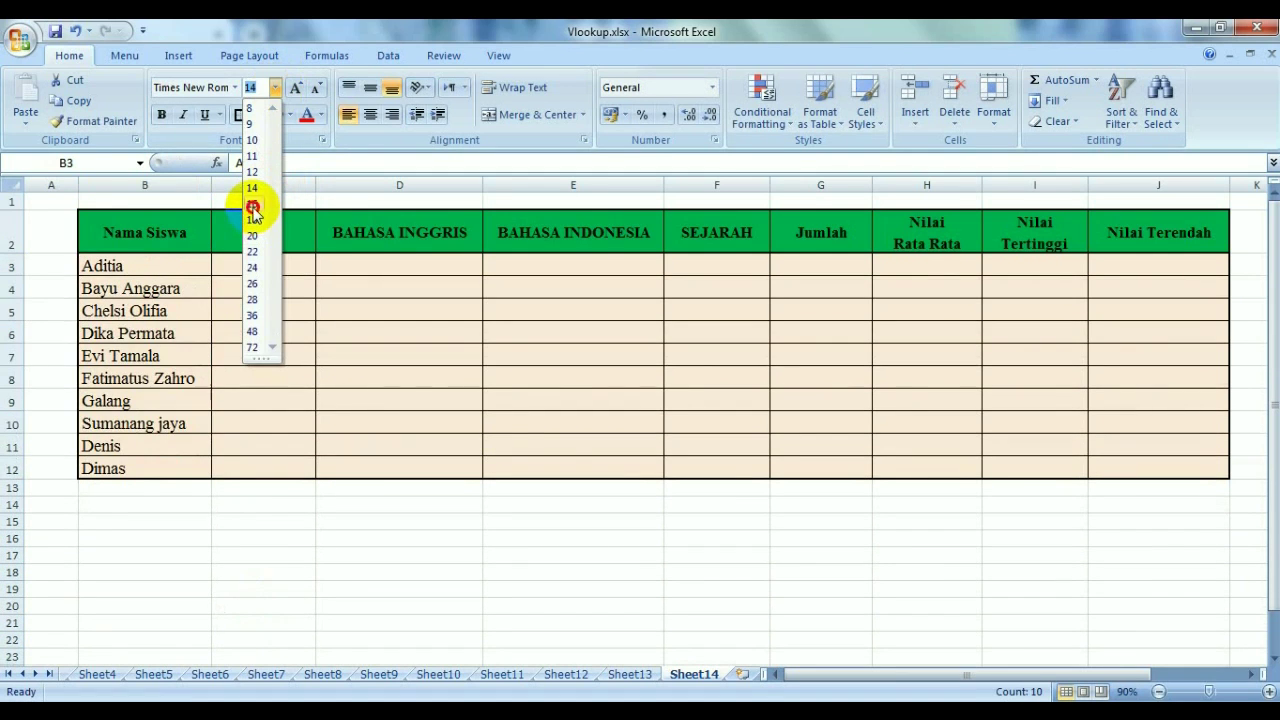
pyautogui.click(252, 204)
pyautogui.click(265, 533)
pyautogui.click(281, 262)
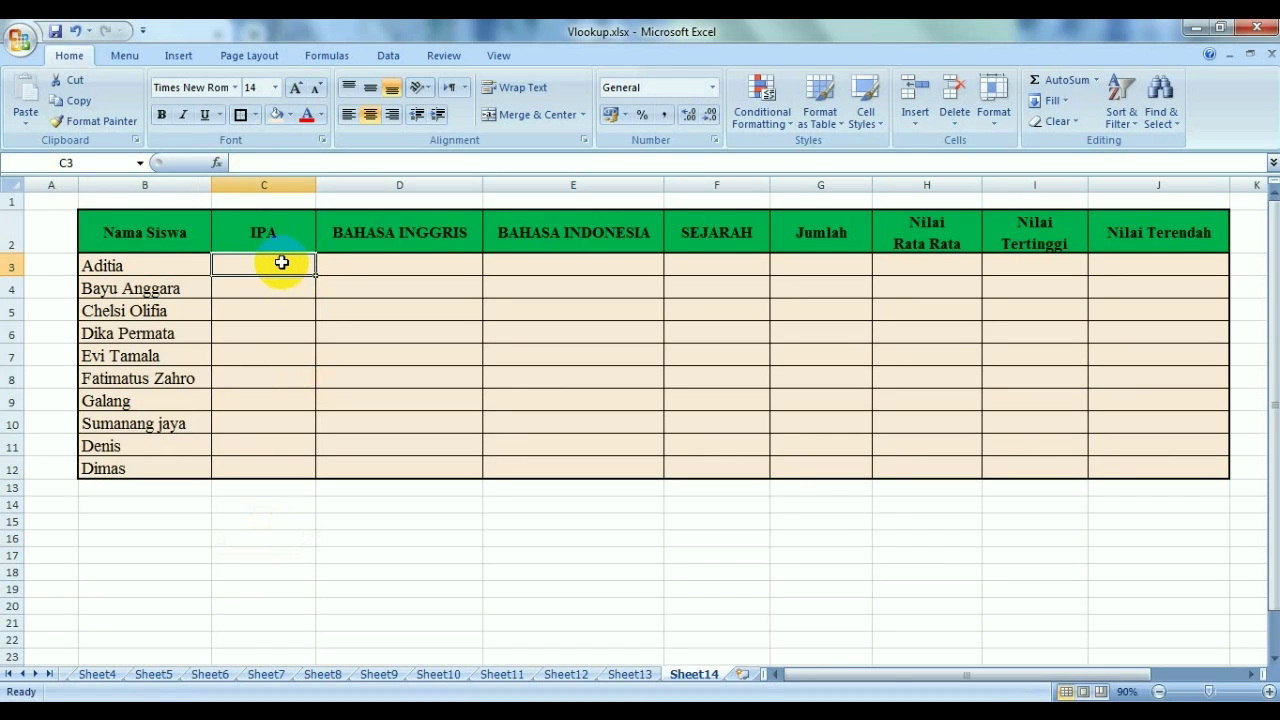
# Enter Aditia's row 3 scores 56, 76, 78 and 79 in C3:F3.
pyautogui.write('56')
pyautogui.press('Tab')
pyautogui.write('76')
pyautogui.press('Tab')
pyautogui.write('7')
pyautogui.write('8')
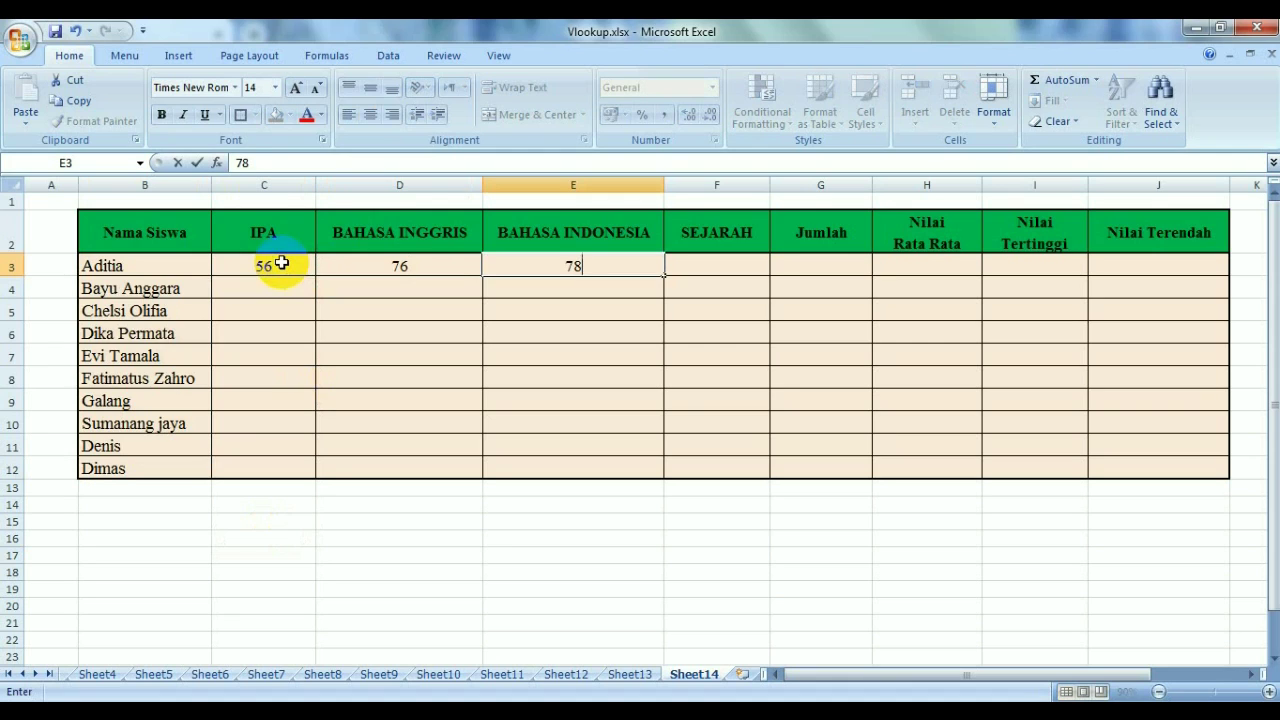
pyautogui.press('Tab')
pyautogui.write('79')
pyautogui.press('Return')
pyautogui.press('Return')
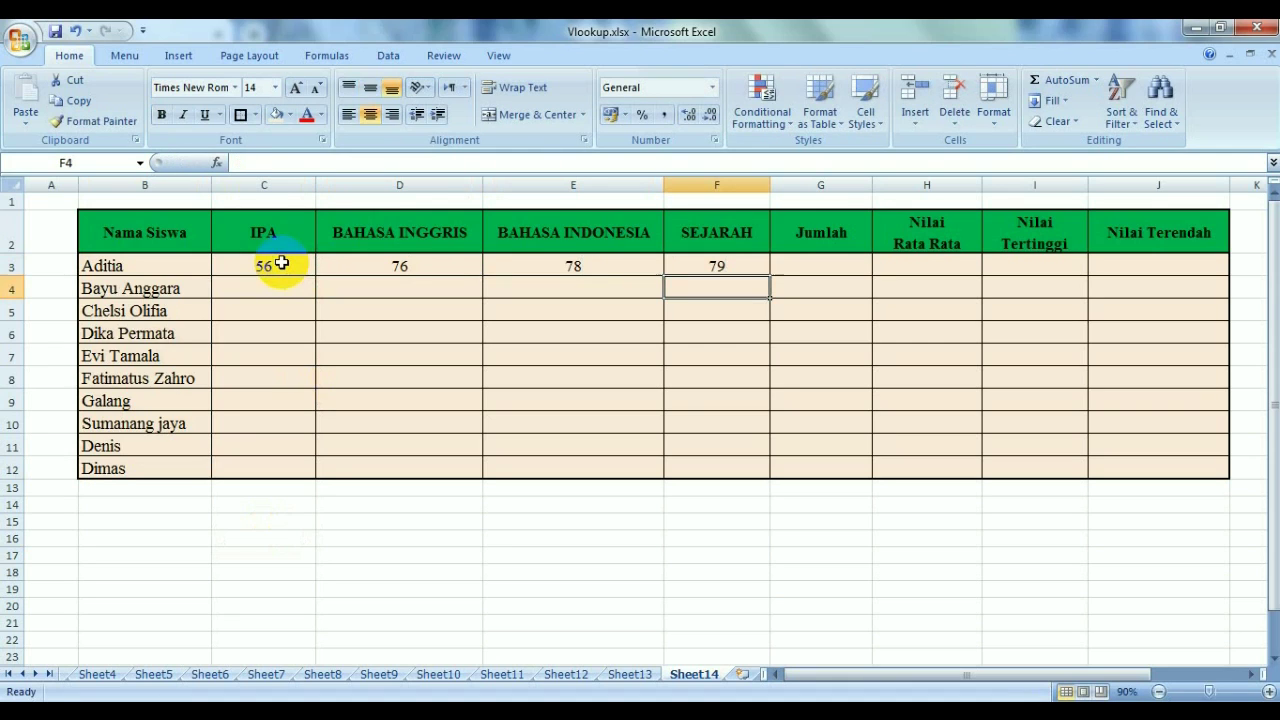
# Enter row 4 scores right to left: 90, 87, 65, 50 in F4:C4.
pyautogui.write('90')
pyautogui.press('Left')
pyautogui.write('87')
pyautogui.press('Left')
pyautogui.write('65')
pyautogui.press('Left')
pyautogui.write('50')
pyautogui.press('Left')
# Enter row 5 scores 50, 66, 78 and 90 in C5:F5.
pyautogui.press('Down')
pyautogui.press('Right')
pyautogui.write('50')
pyautogui.press('Right')
pyautogui.write('66')
pyautogui.press('Right')
pyautogui.write('78')
pyautogui.press('Right')
pyautogui.write('90')
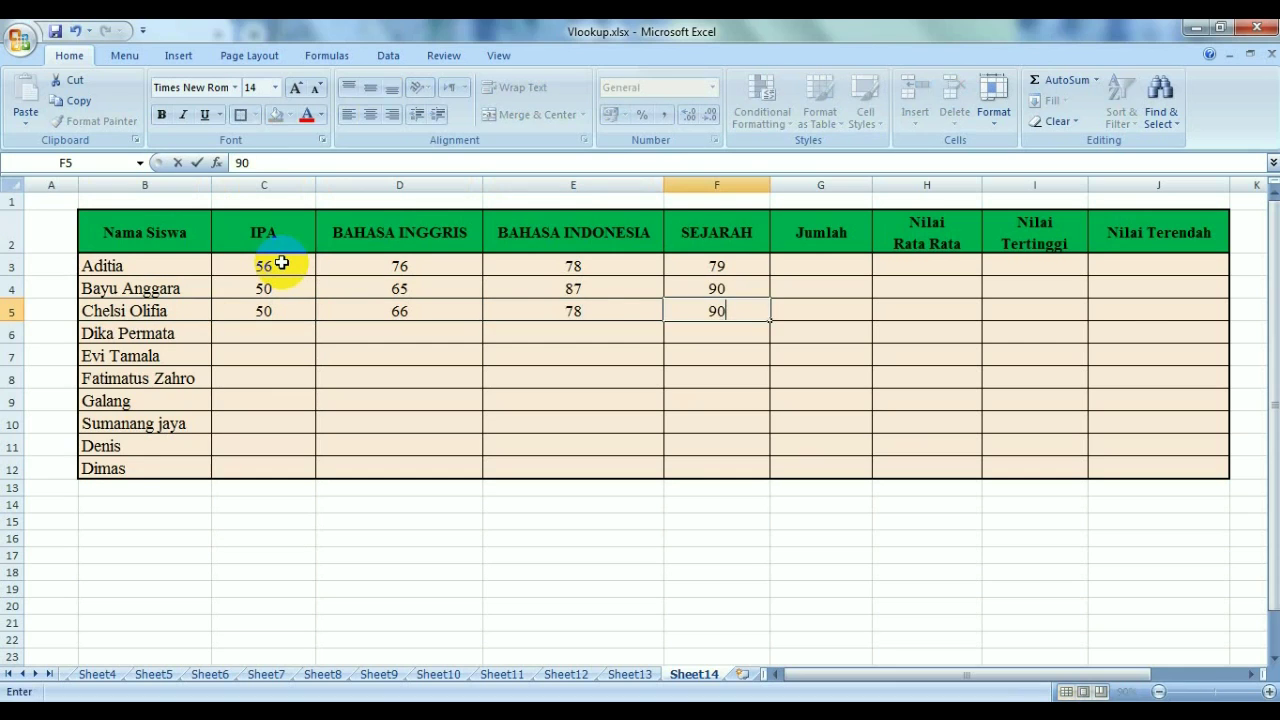
pyautogui.press('Return')
# Fill SEJARAH F6:F12 with 77, 89, 66, 50, 70, 45 and 60.
pyautogui.write('77')
pyautogui.press('Return')
pyautogui.write('89')
pyautogui.press('Return')
pyautogui.write('6')
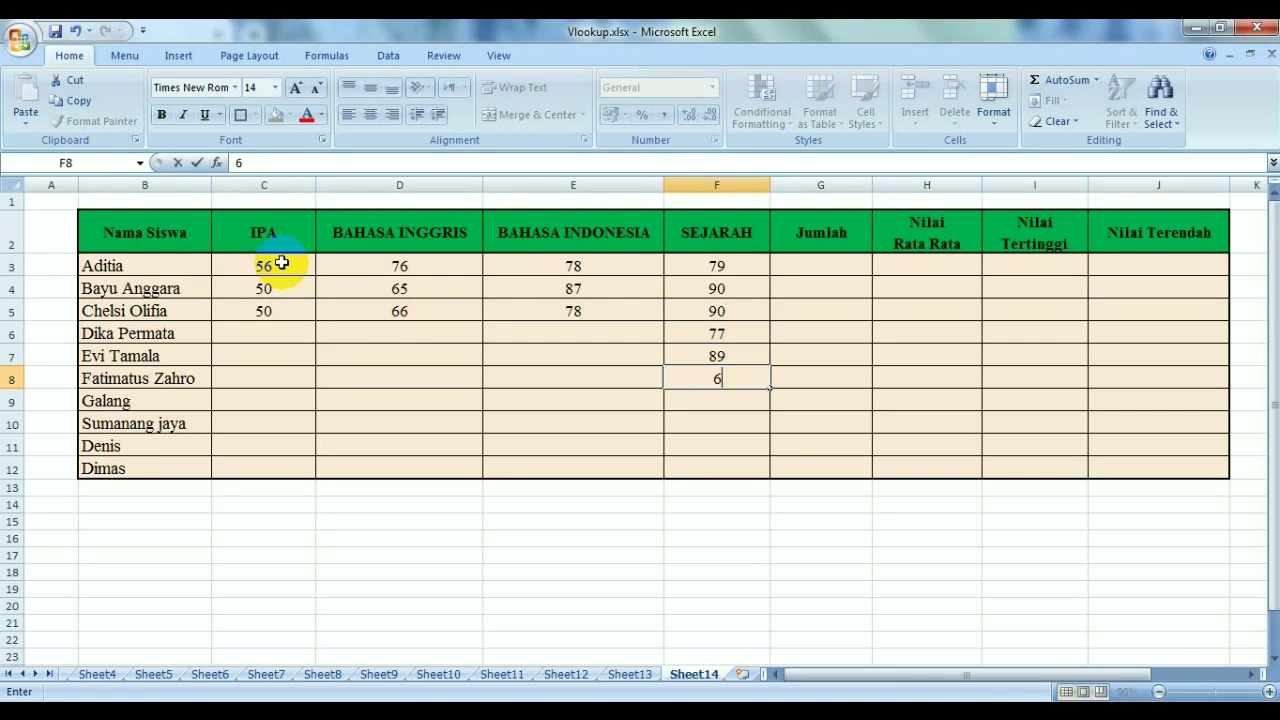
pyautogui.write('6')
pyautogui.press('Return')
pyautogui.write('50')
pyautogui.press('Return')
pyautogui.press('Return')
pyautogui.write('45')
pyautogui.press('Return')
pyautogui.write('60')
pyautogui.press('Up')
pyautogui.press('Up')
pyautogui.write('70')
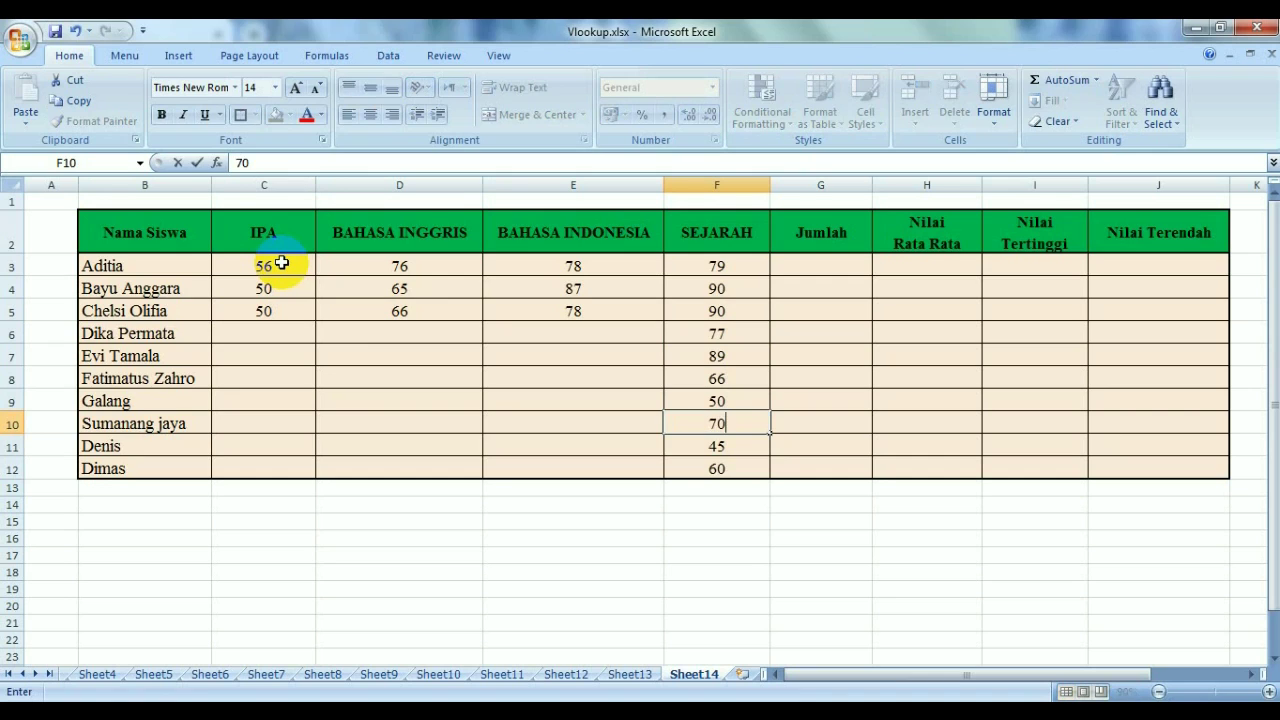
pyautogui.press('Return')
pyautogui.press('Return')
# Enter row 12 scores 90, 89, 89 and row 11 scores 75, 65, 85 in C:E.
pyautogui.press('Left')
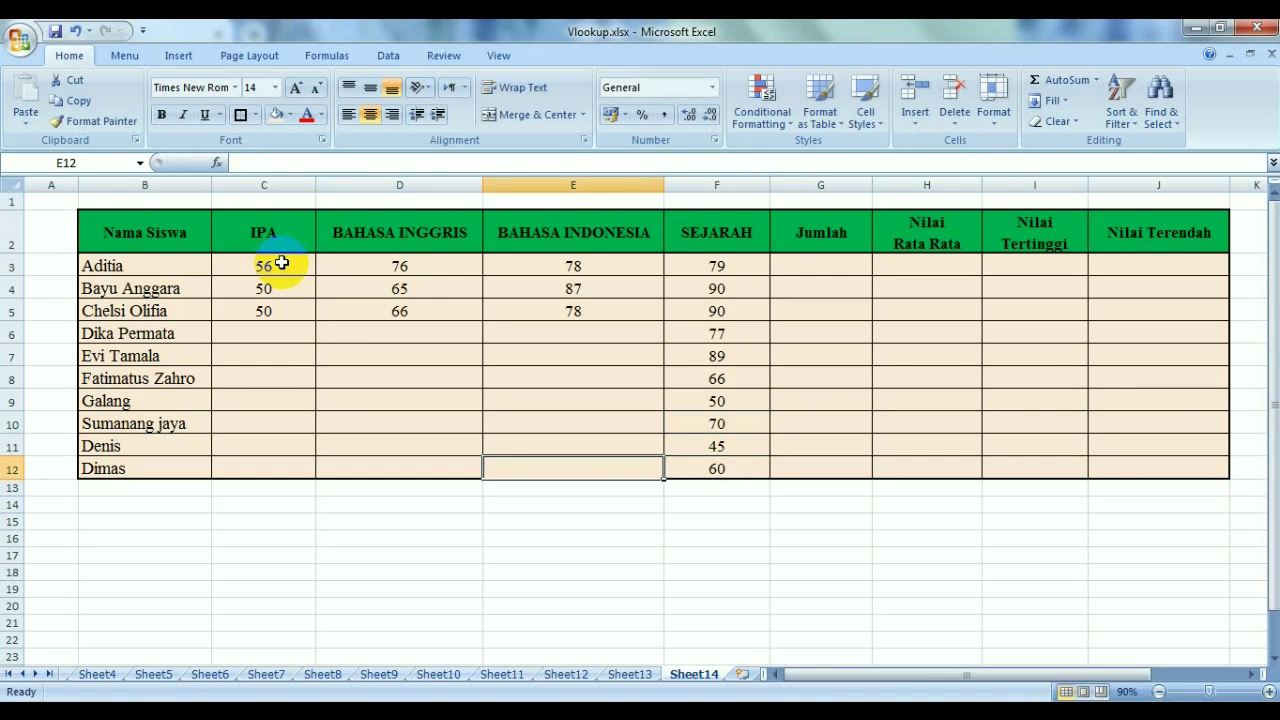
pyautogui.write('89')
pyautogui.press('Left')
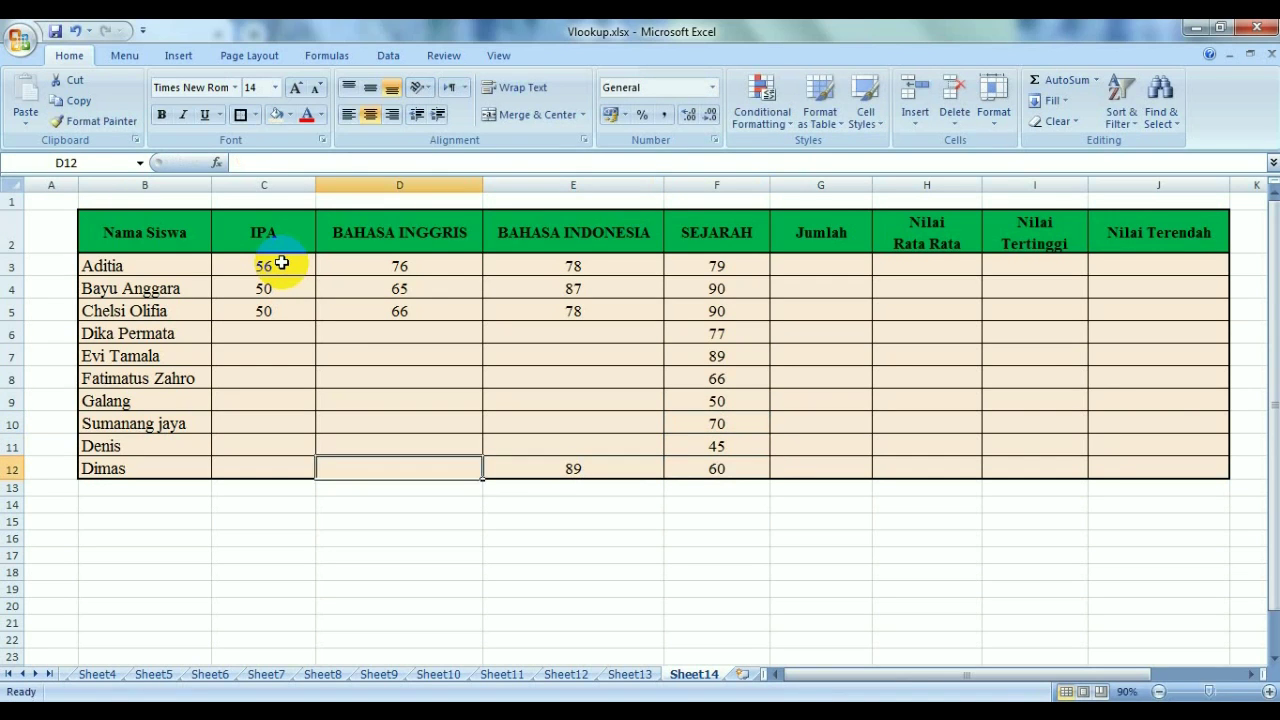
pyautogui.write('89')
pyautogui.press('Left')
pyautogui.write('90')
pyautogui.press('Up')
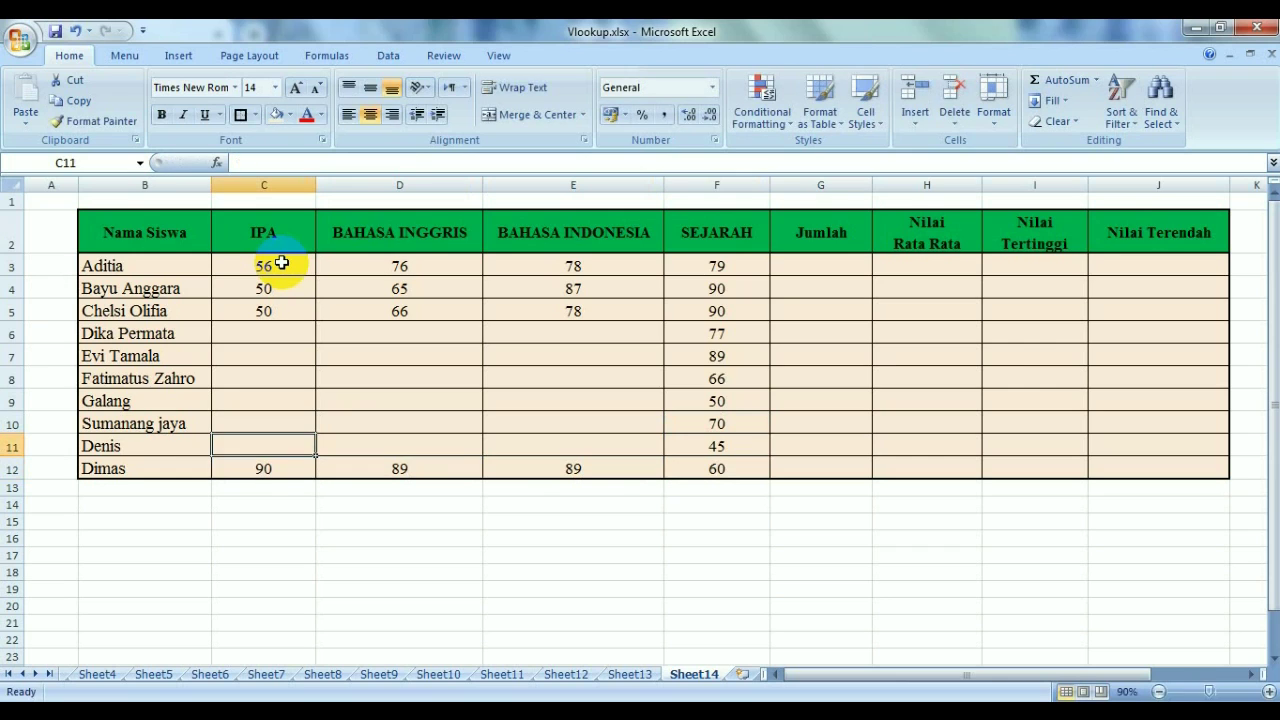
pyautogui.write('75')
pyautogui.press('Right')
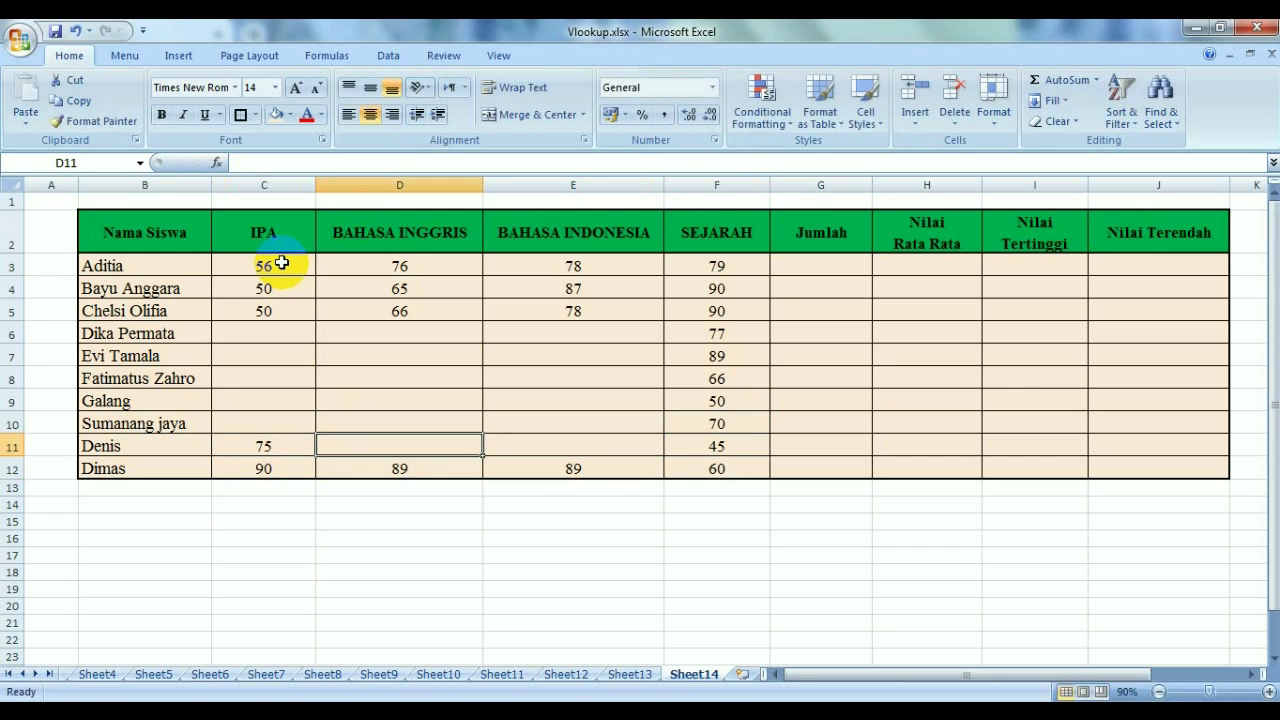
pyautogui.write('65')
pyautogui.press('Right')
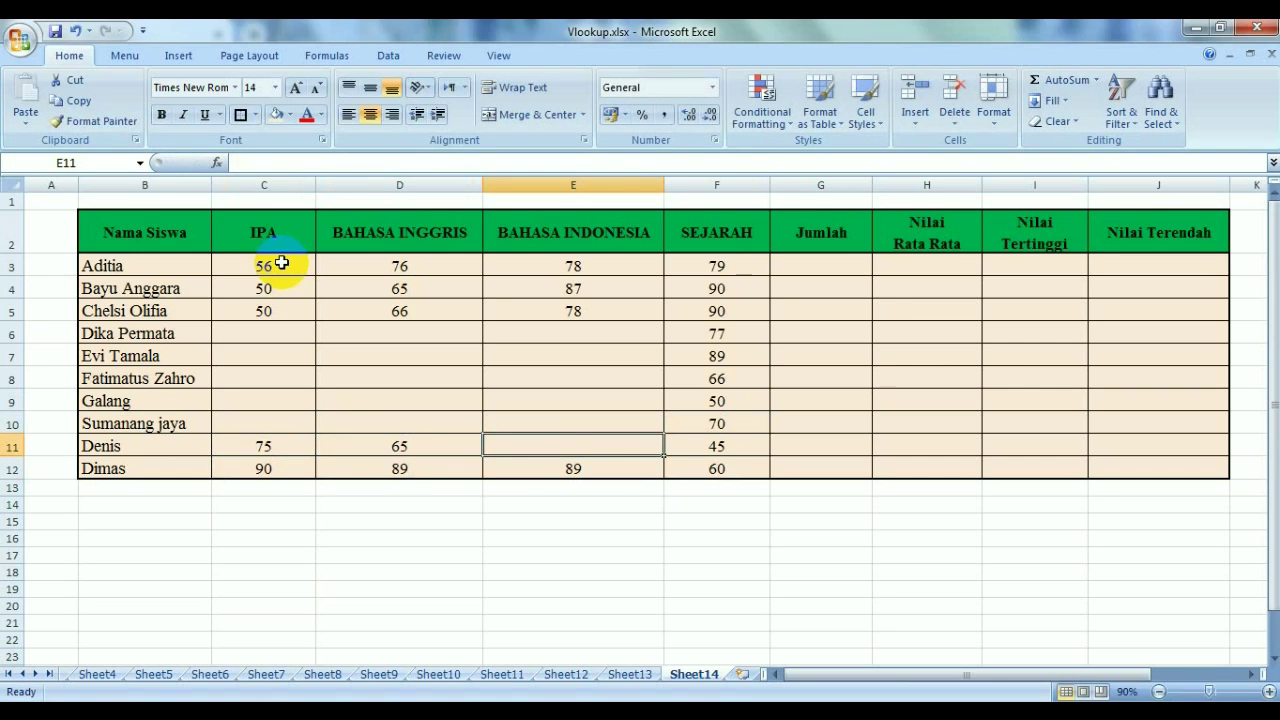
pyautogui.write('85')
pyautogui.press('Up')
# Enter row 10 scores 50, 60, 75 and row 9 scores 45, 55, 60 in C:E.
pyautogui.write('75')
pyautogui.press('Left')
pyautogui.write('60')
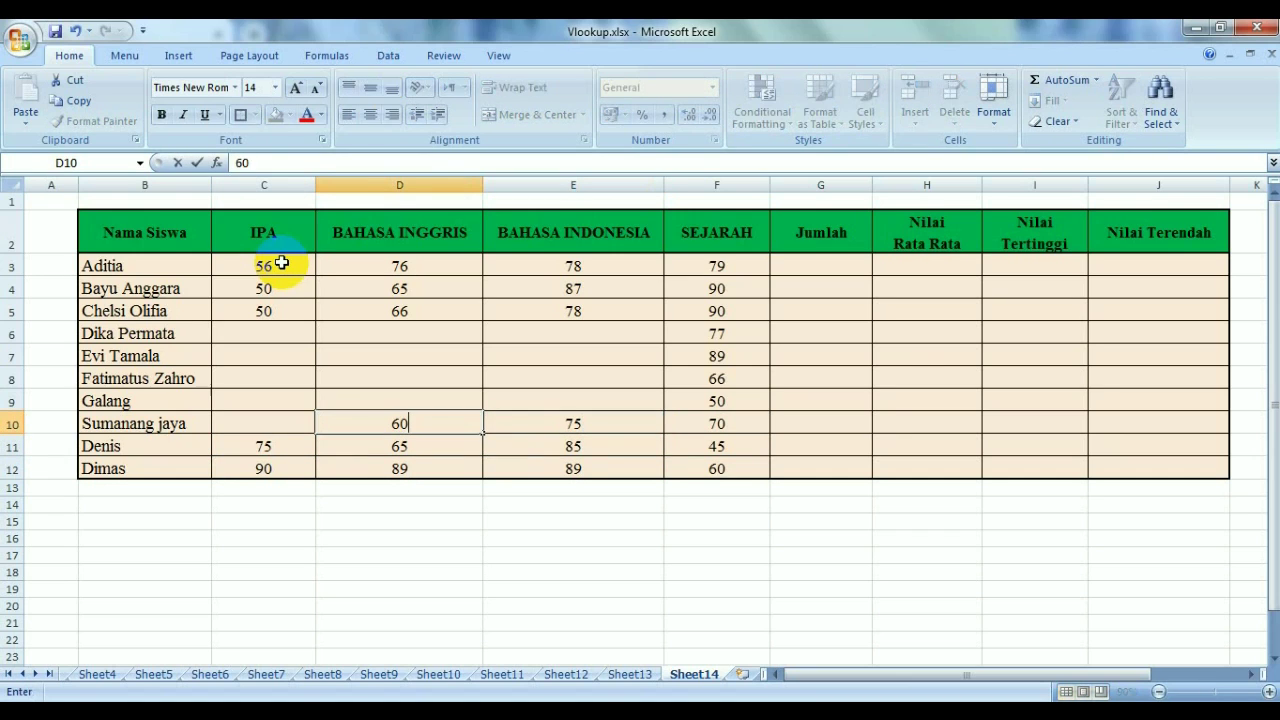
pyautogui.press('Left')
pyautogui.write('50')
pyautogui.press('Up')
pyautogui.write('45')
pyautogui.press('Right')
pyautogui.write('55')
pyautogui.press('Right')
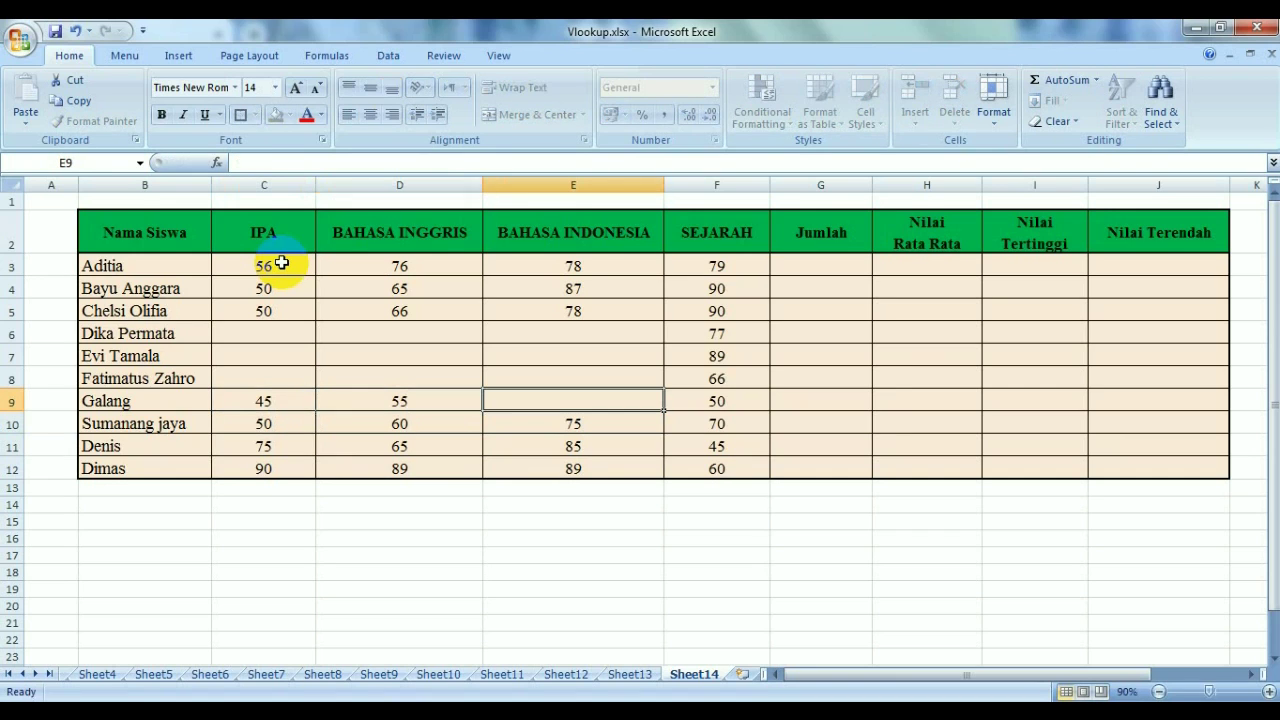
pyautogui.write('60')
pyautogui.press('Up')
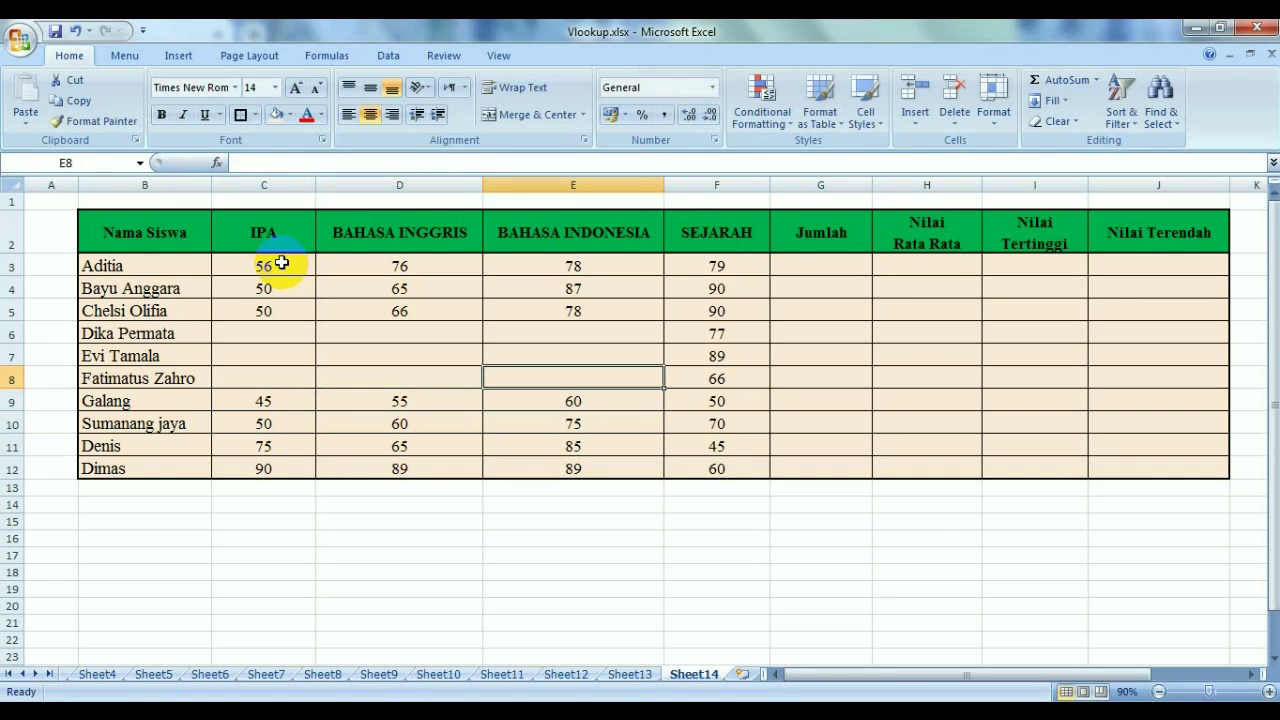
# Enter row 8 scores 30, 70, 65 and row 7 scores 25, 50, 75 in C:E.
pyautogui.write('65')
pyautogui.press('Left')
pyautogui.write('7')
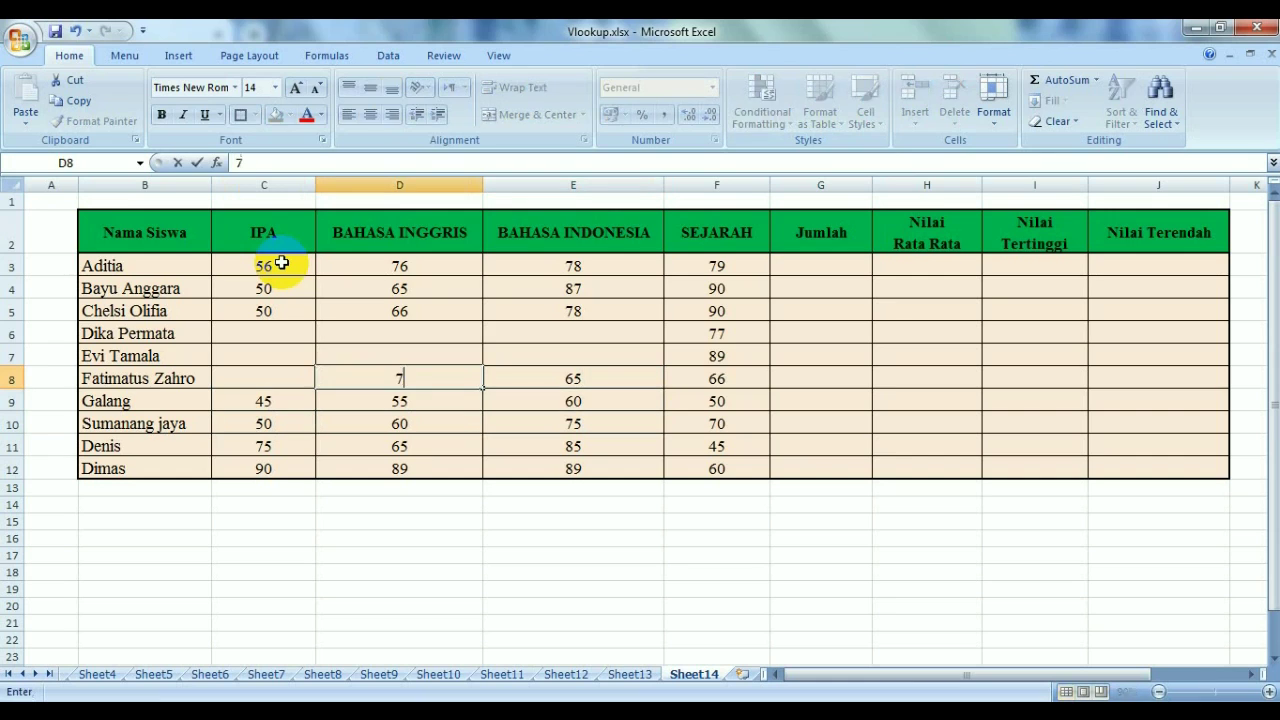
pyautogui.write('0')
pyautogui.press('Left')
pyautogui.write('30')
pyautogui.press('Up')
pyautogui.write('25')
pyautogui.press('Right')
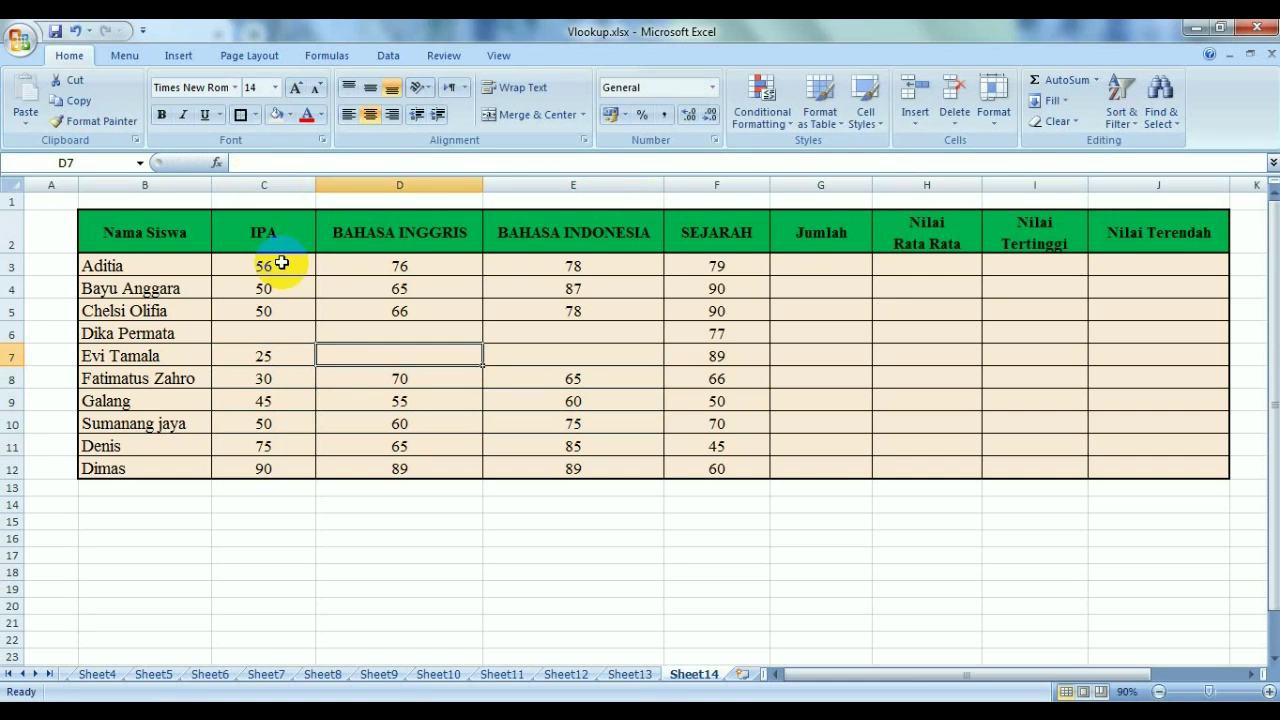
pyautogui.write('50')
pyautogui.press('Right')
pyautogui.write('75')
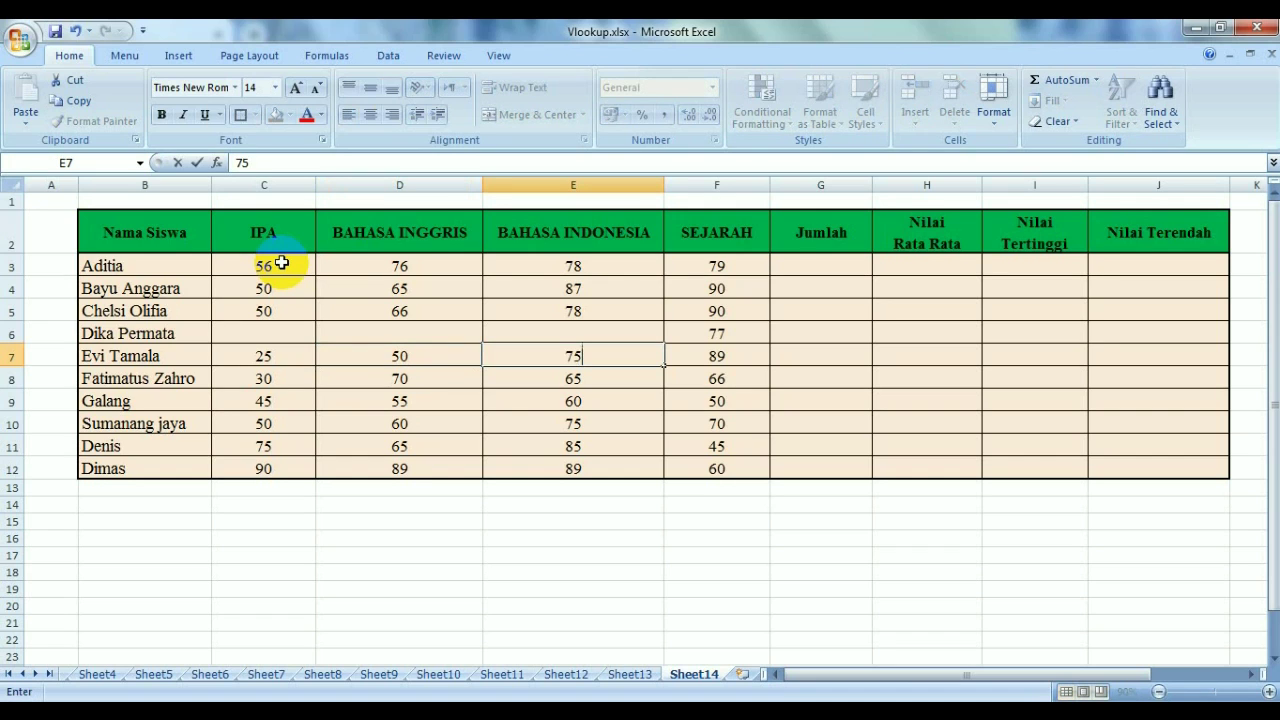
pyautogui.press('Up')
# Enter the last row 6 scores 40, 90 and 60 in C6:E6.
pyautogui.write('60')
pyautogui.press('Left')
pyautogui.write('90')
pyautogui.press('Left')
pyautogui.write('40')
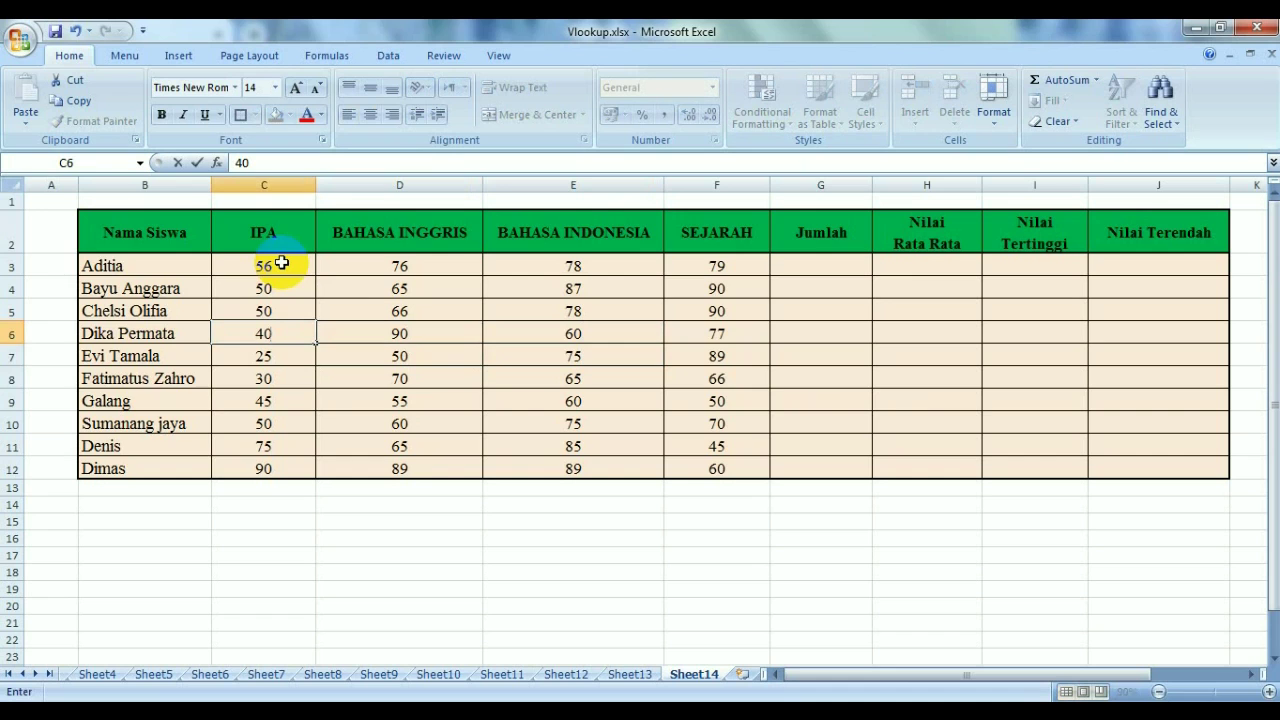
pyautogui.click(906, 417)
# Enter =SUM(C3:F3) in G3, giving 289, and fill it down to G12.
pyautogui.moveTo(903, 676)
pyautogui.mouseDown()
pyautogui.moveTo(1014, 679)
pyautogui.moveTo(838, 680)
pyautogui.mouseUp()
pyautogui.click(765, 260)
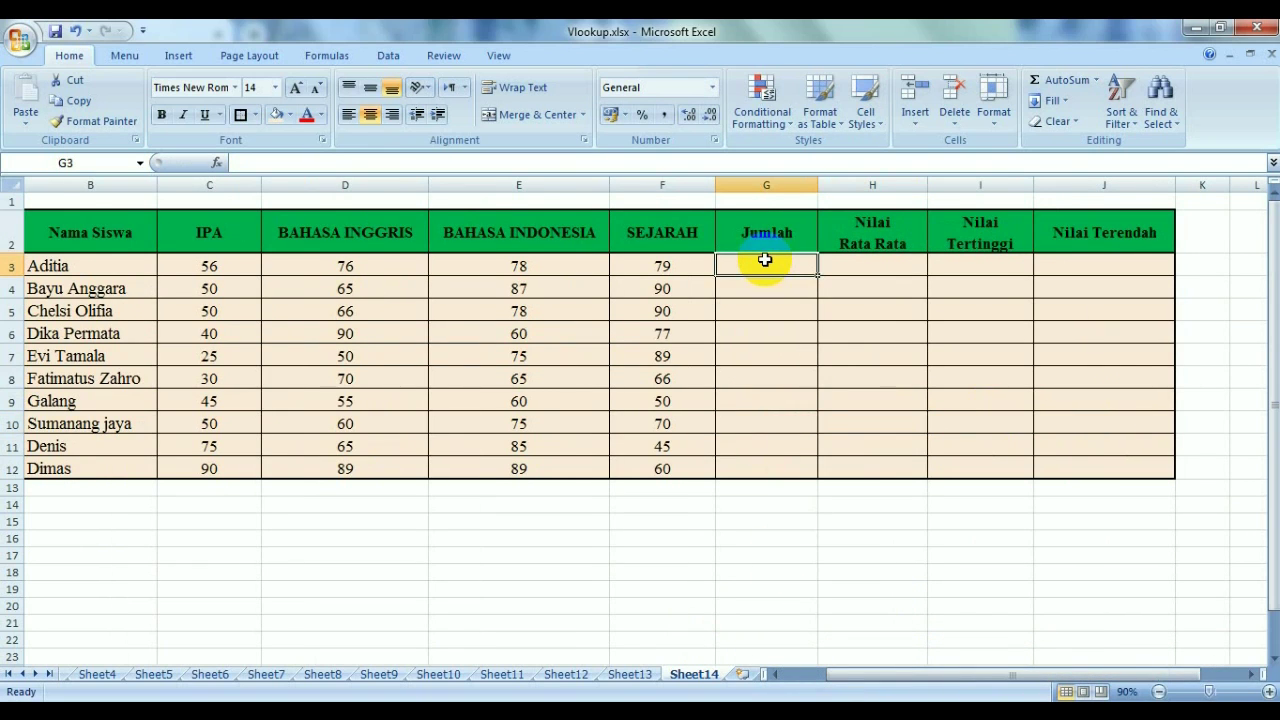
pyautogui.write('=')
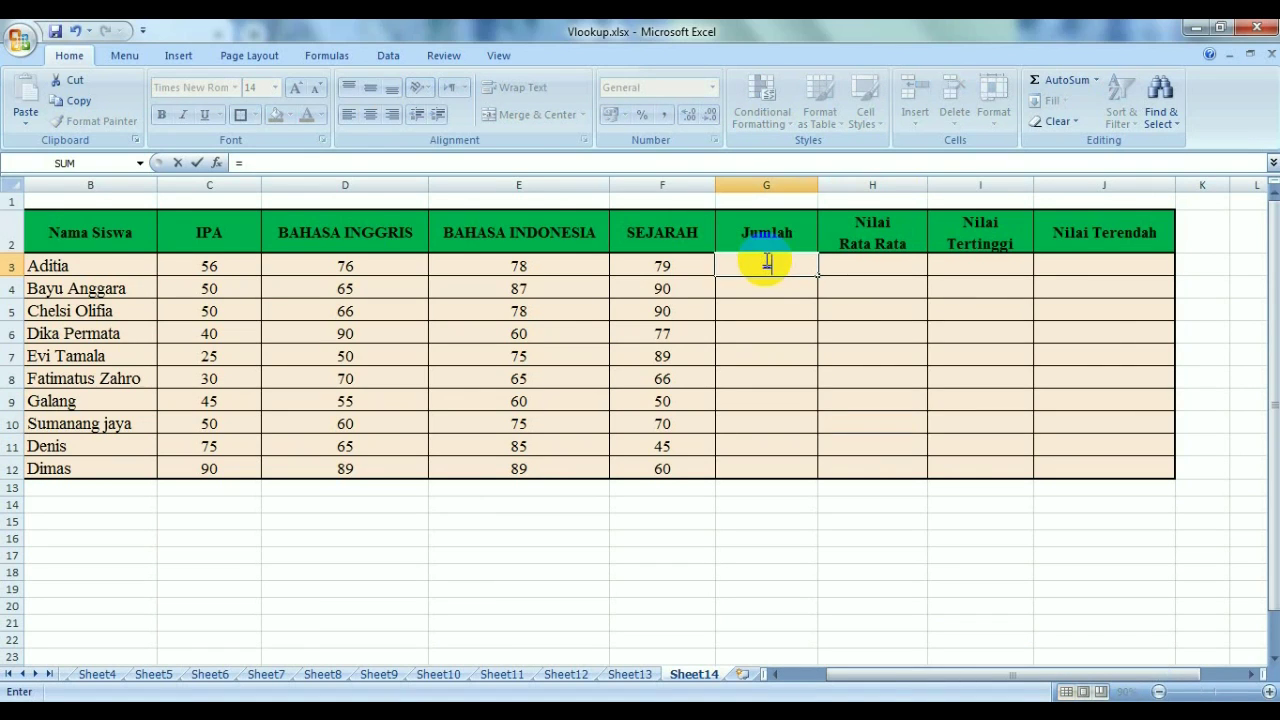
pyautogui.press('BackSpace')
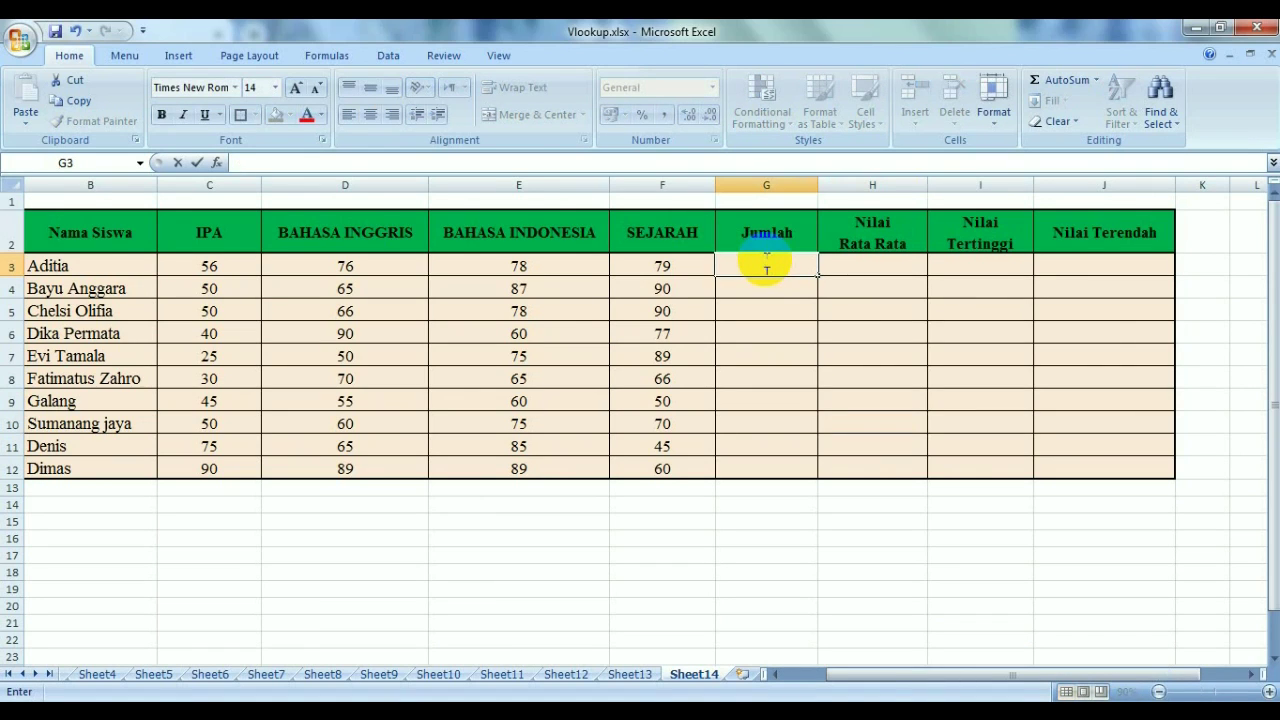
pyautogui.click(852, 286)
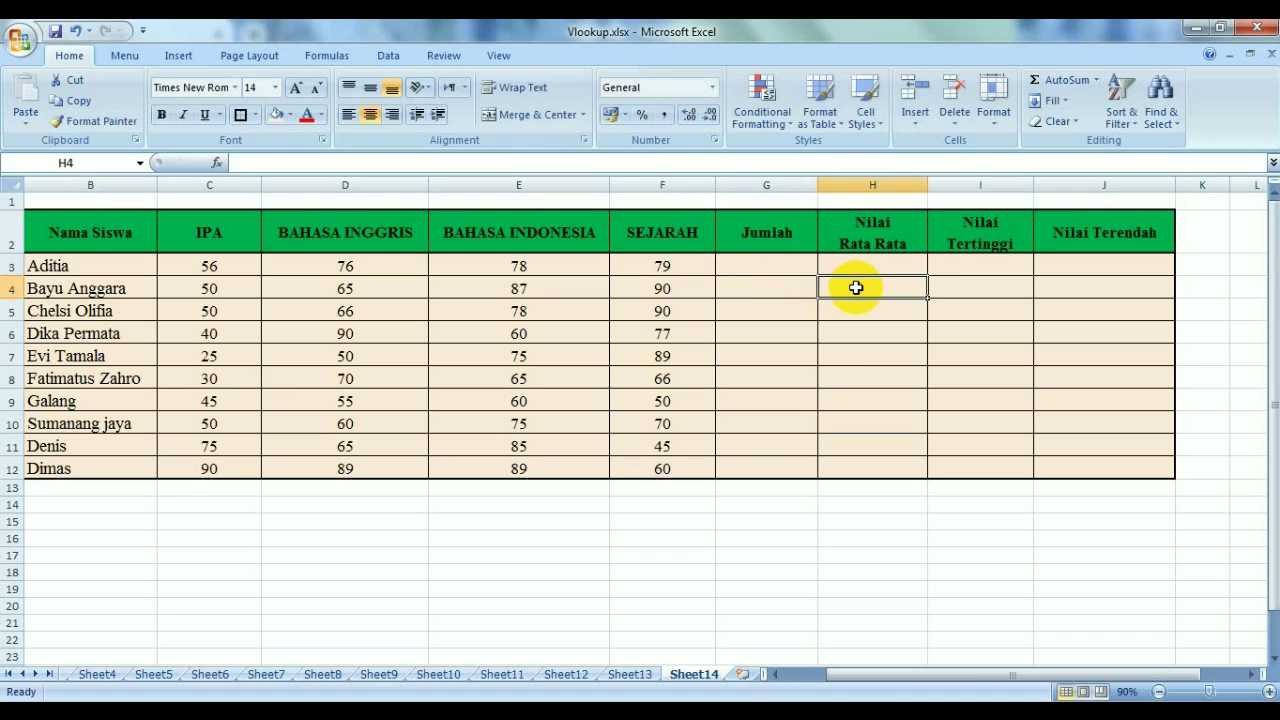
pyautogui.click(777, 267)
pyautogui.write('=')
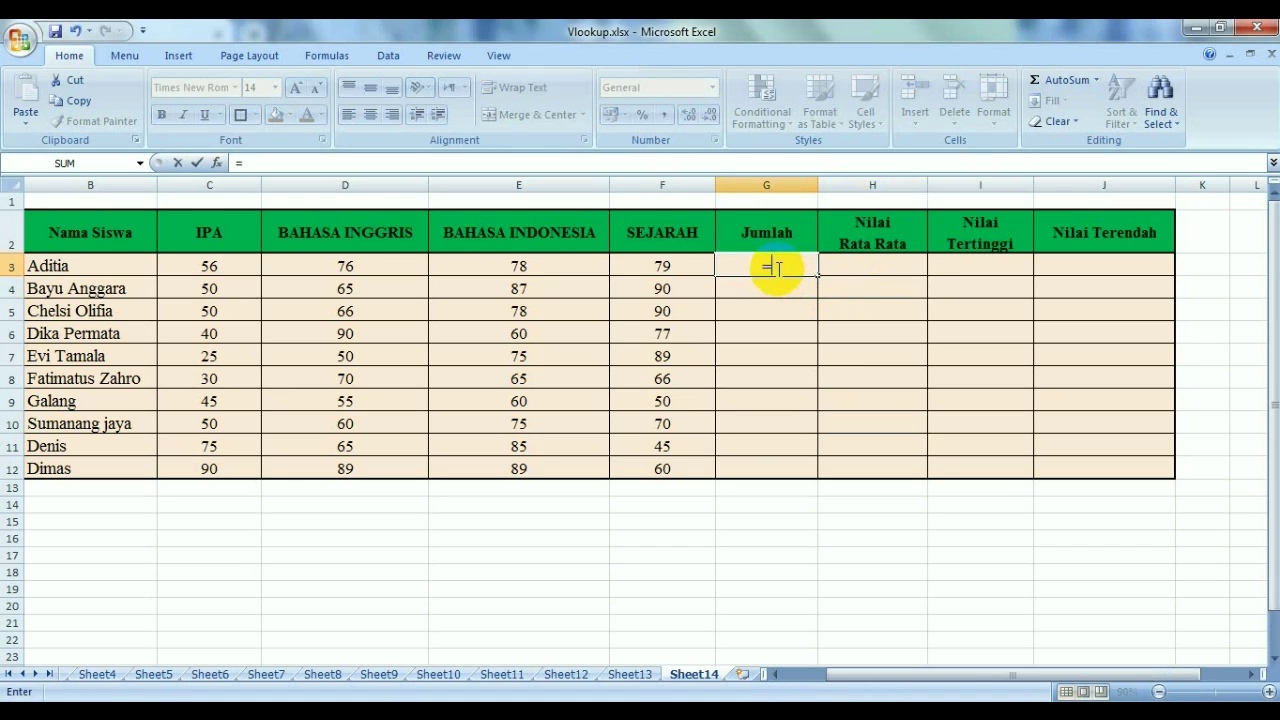
pyautogui.write('SUM')
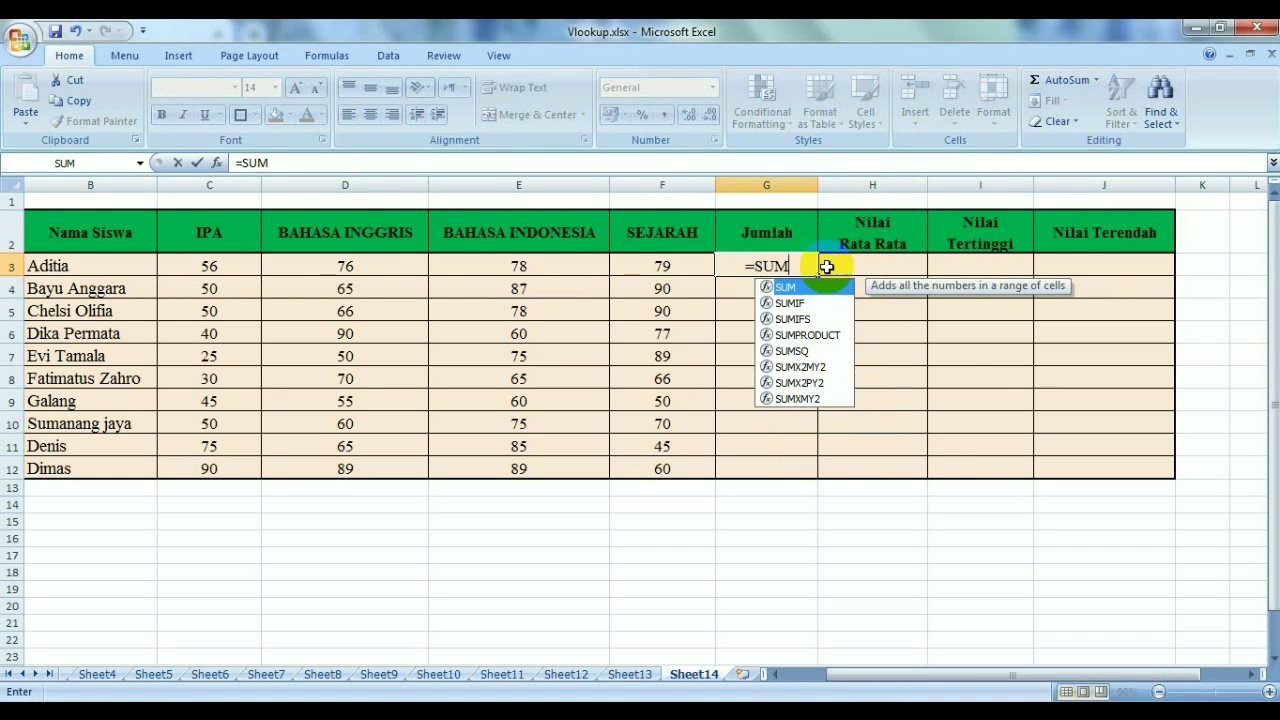
pyautogui.write('(')
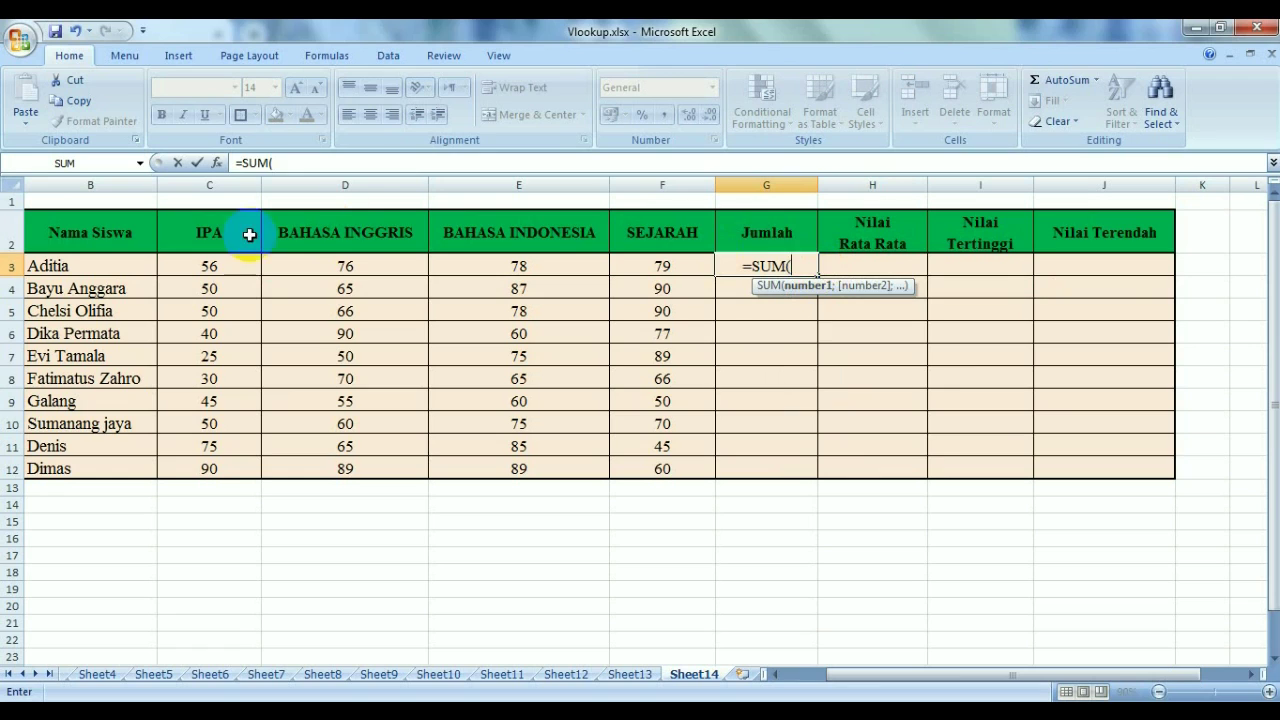
pyautogui.moveTo(212, 265); pyautogui.dragTo(681, 268)
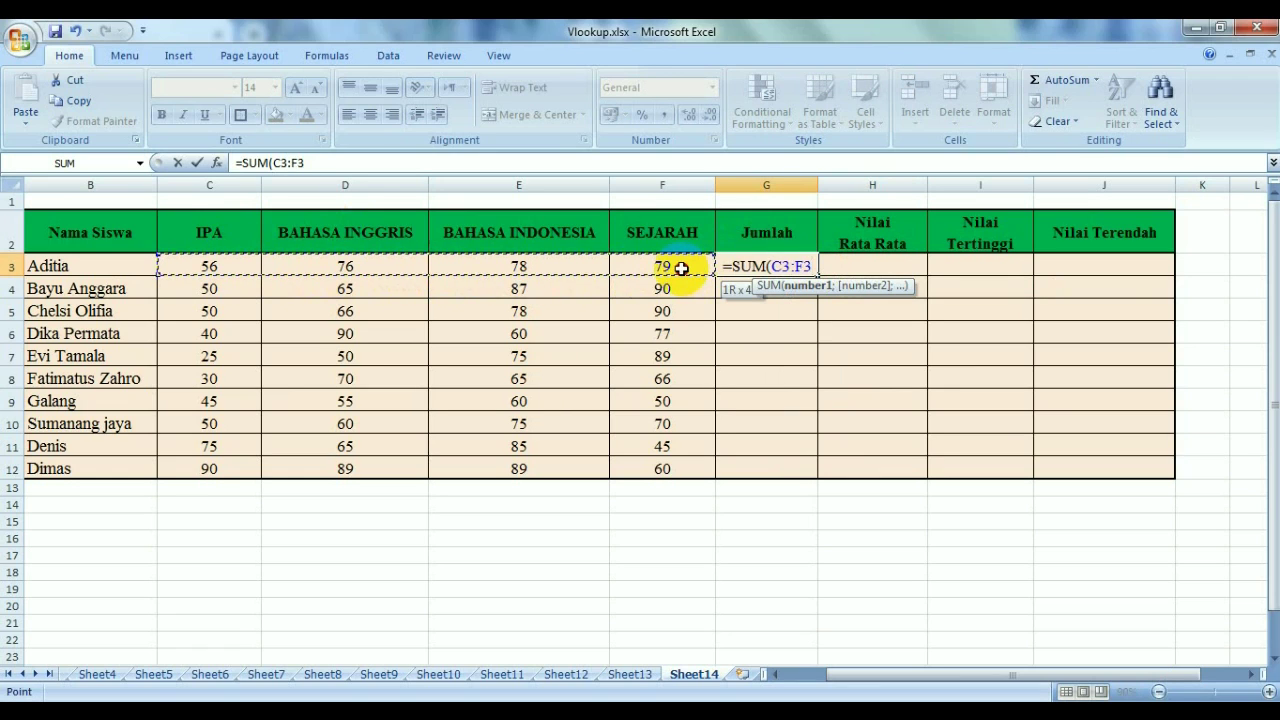
pyautogui.press('Return')
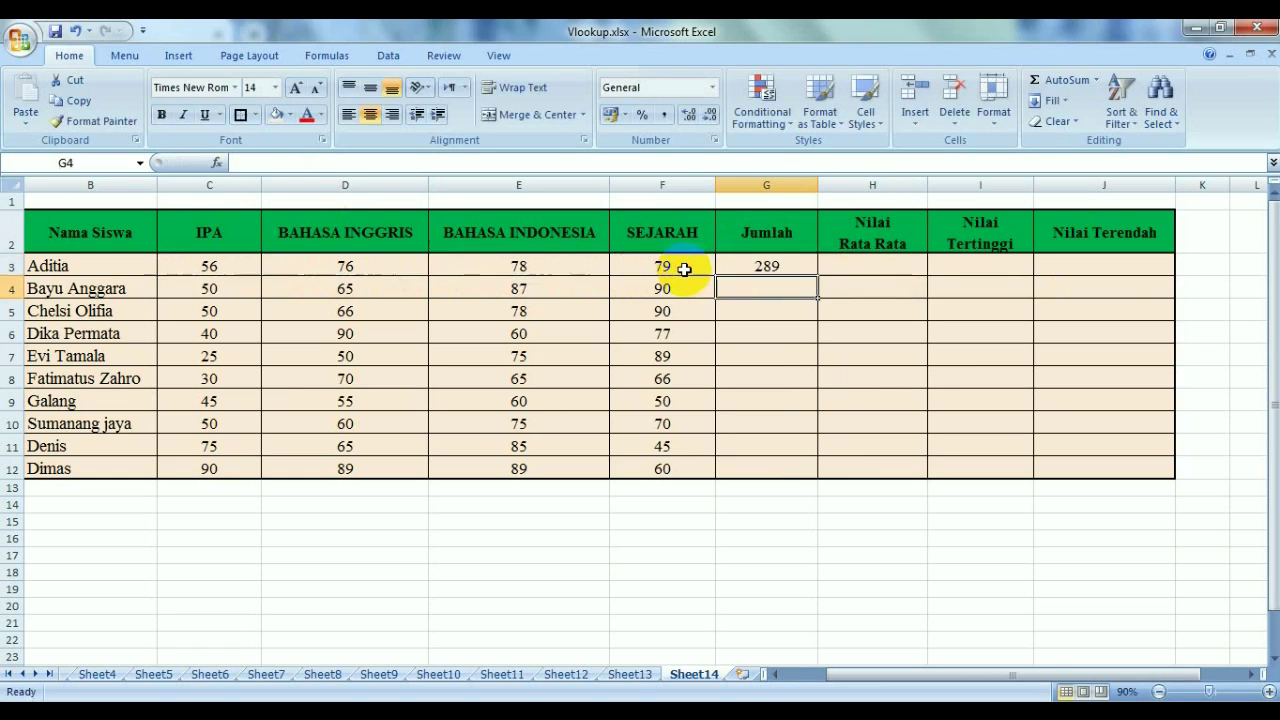
pyautogui.click(762, 267)
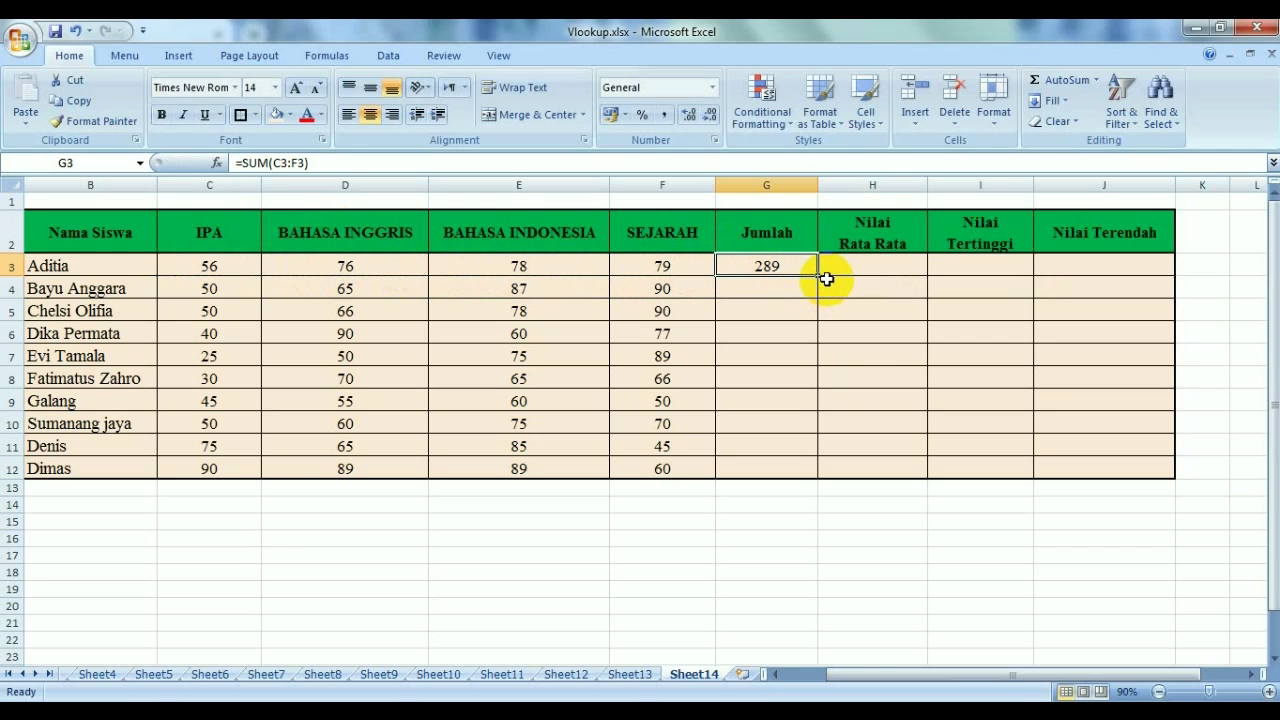
pyautogui.moveTo(818, 277); pyautogui.dragTo(818, 277)
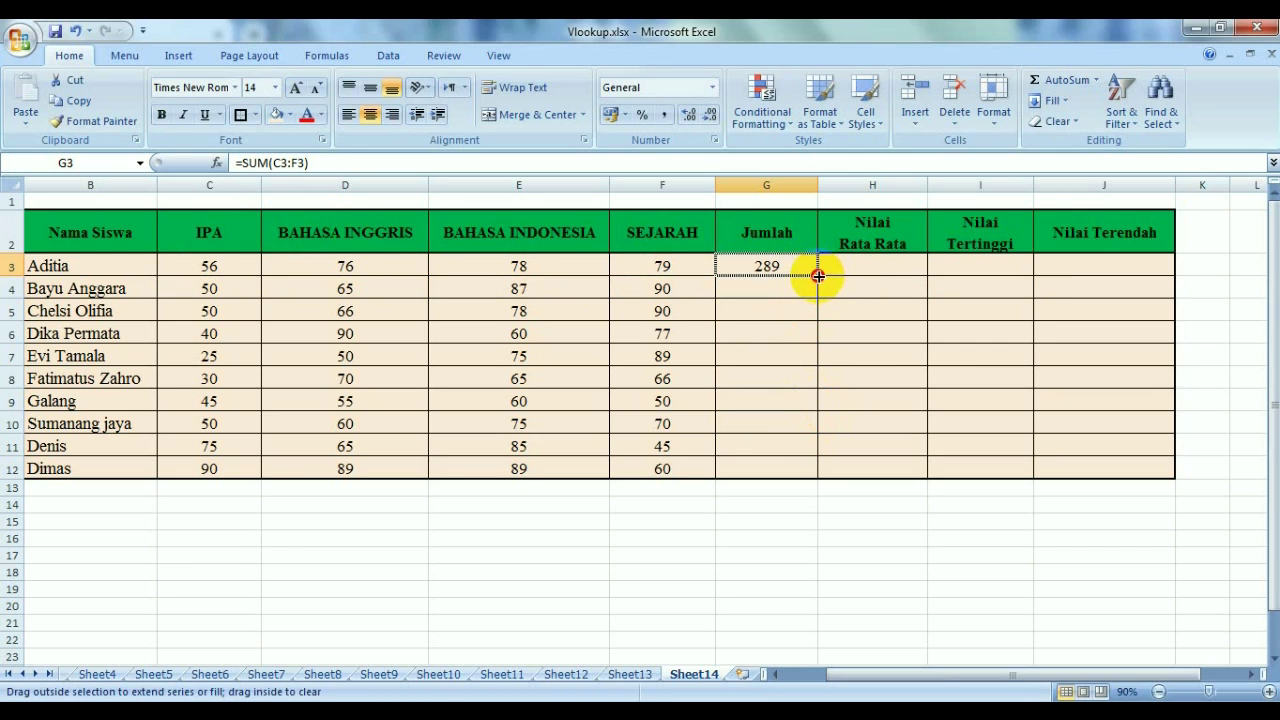
pyautogui.moveTo(818, 277); pyautogui.dragTo(818, 470)
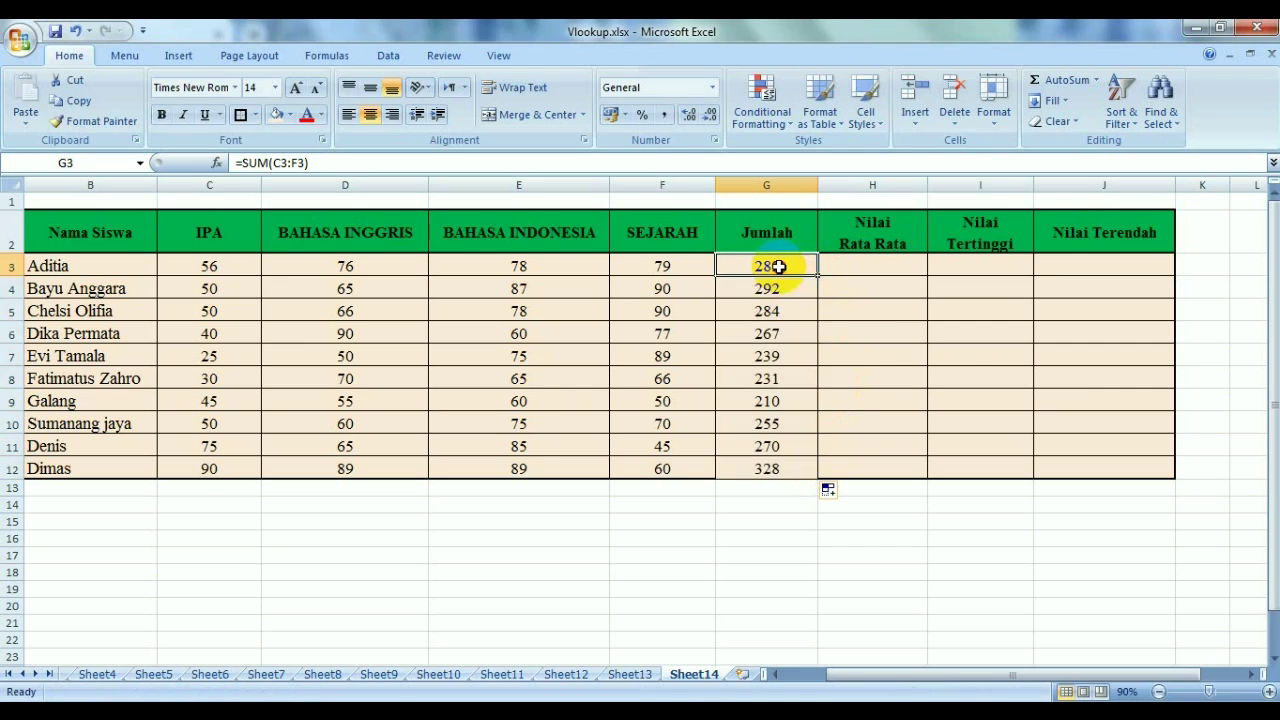
# Give G3:J12 a light grey-purple fill colour.
pyautogui.moveTo(777, 268); pyautogui.dragTo(1126, 460)
pyautogui.click(289, 115)
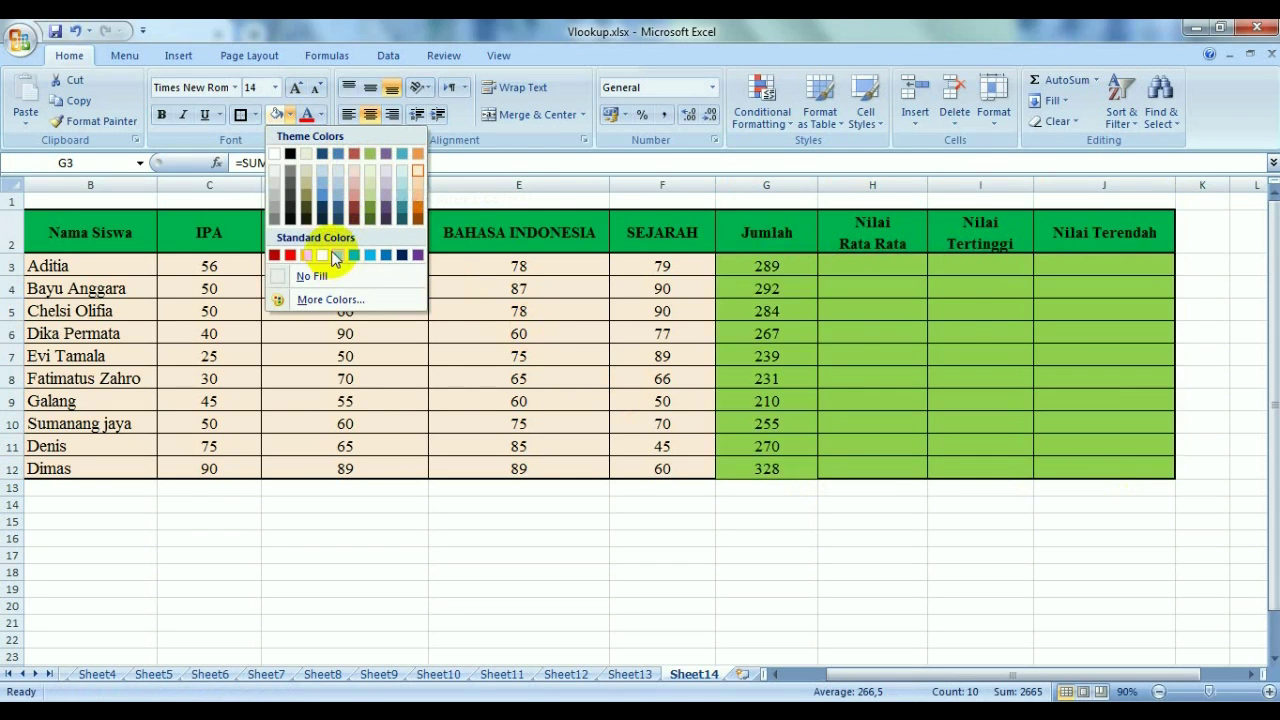
pyautogui.click(386, 170)
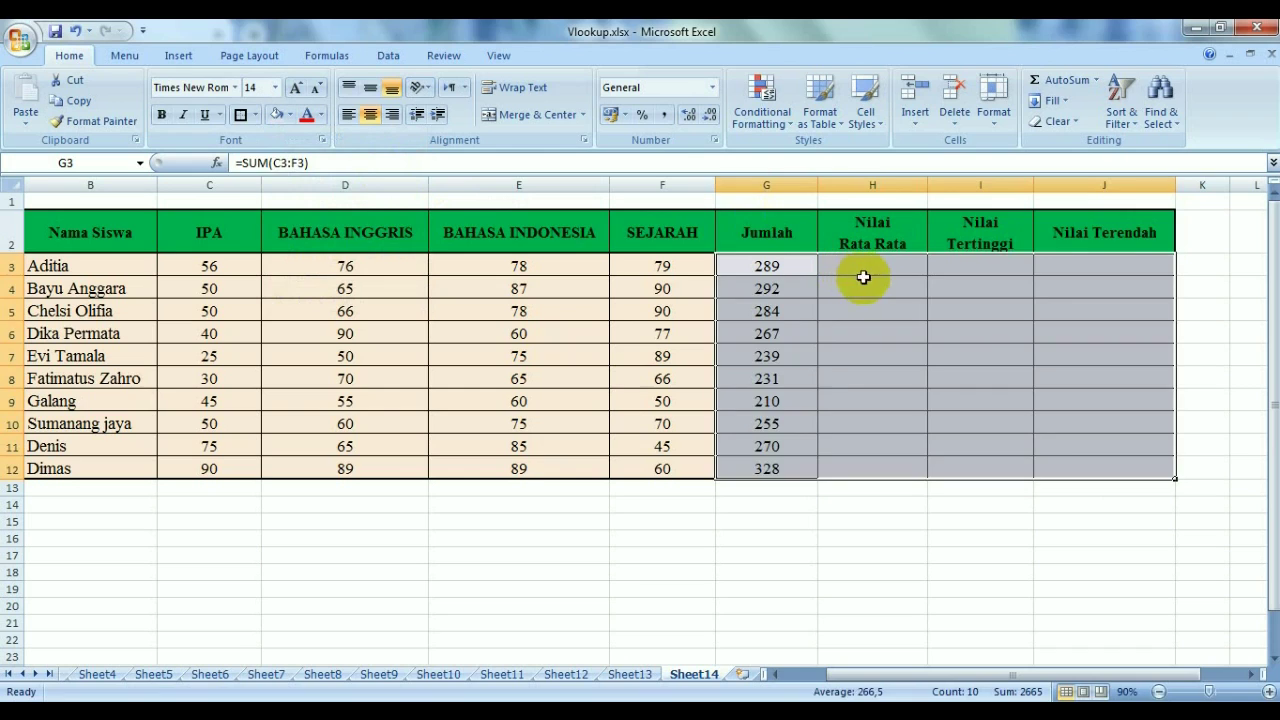
pyautogui.click(862, 271)
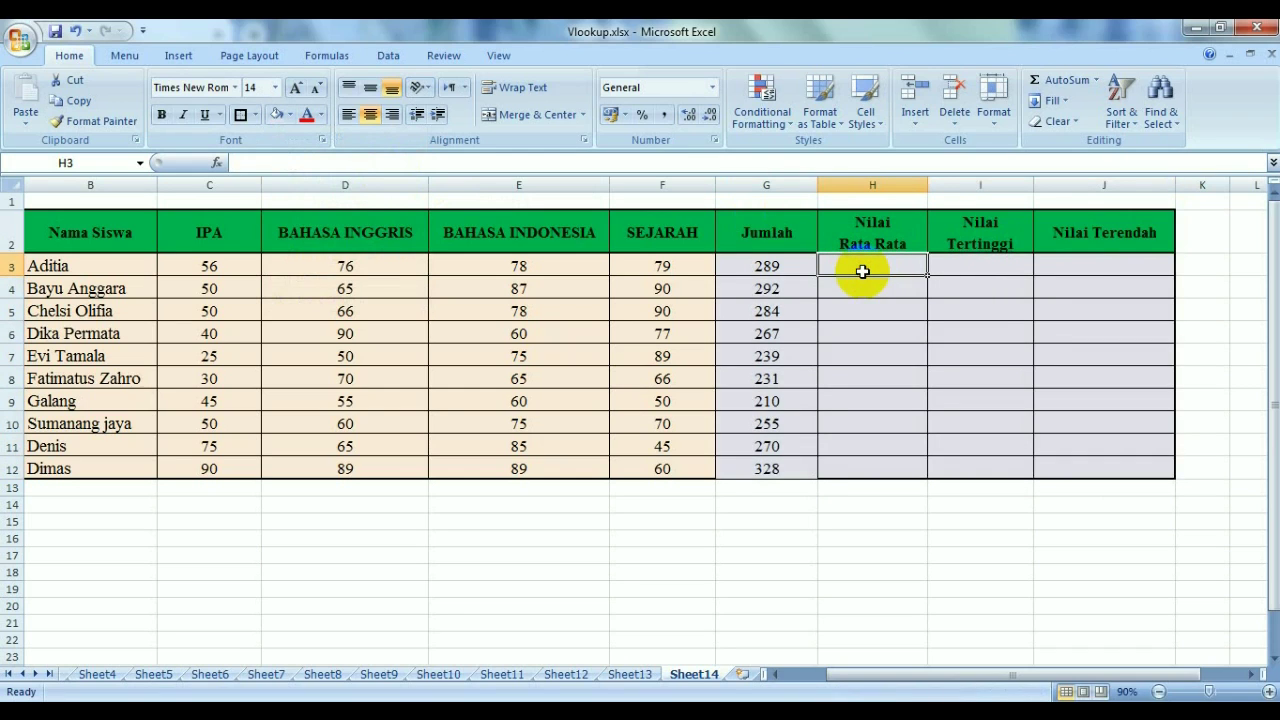
# Enter =AVERAGE(C3:F3) in H3 and fill it down to H12.
pyautogui.write('=')
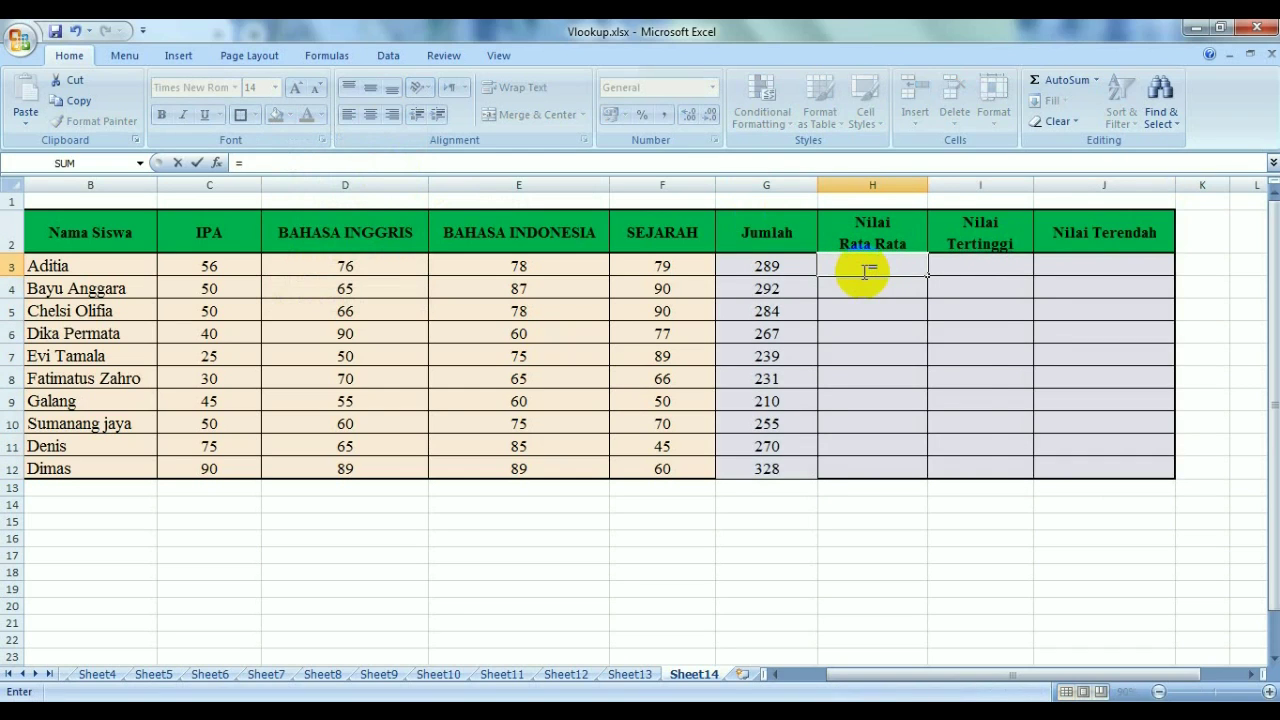
pyautogui.write('AVERAGE')
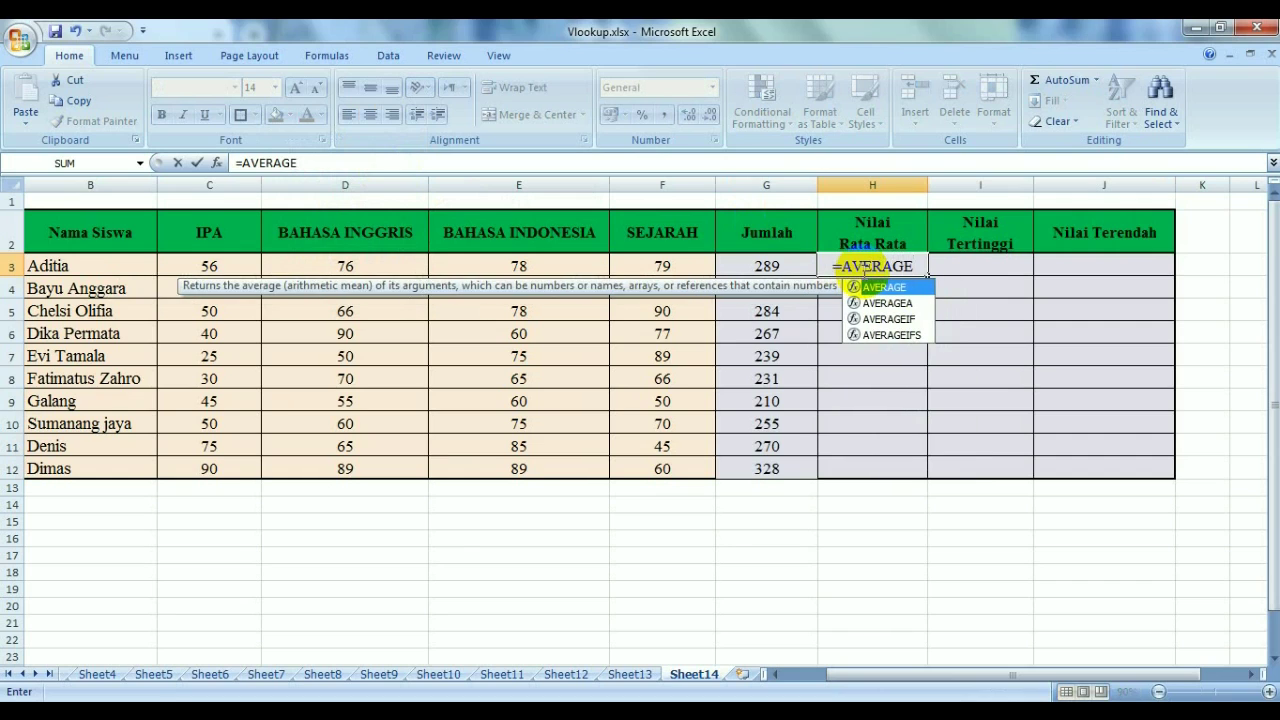
pyautogui.write('(')
pyautogui.click(231, 263)
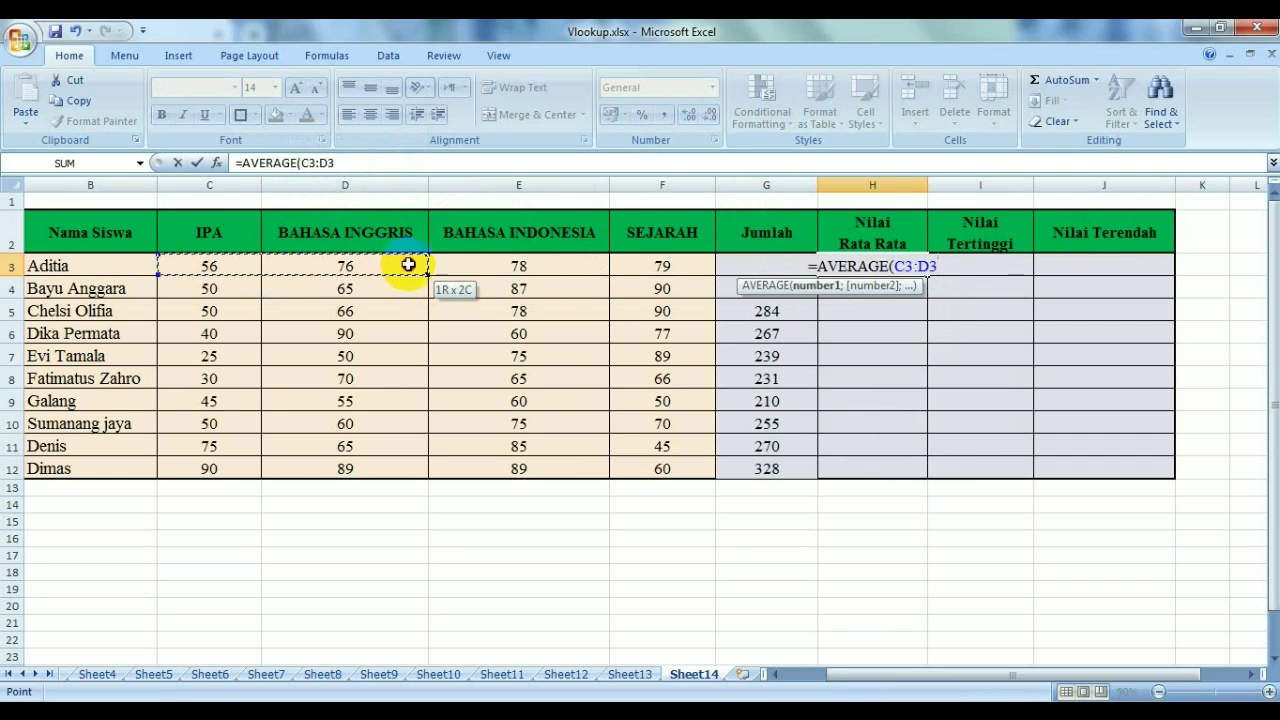
pyautogui.moveTo(231, 263); pyautogui.dragTo(665, 272)
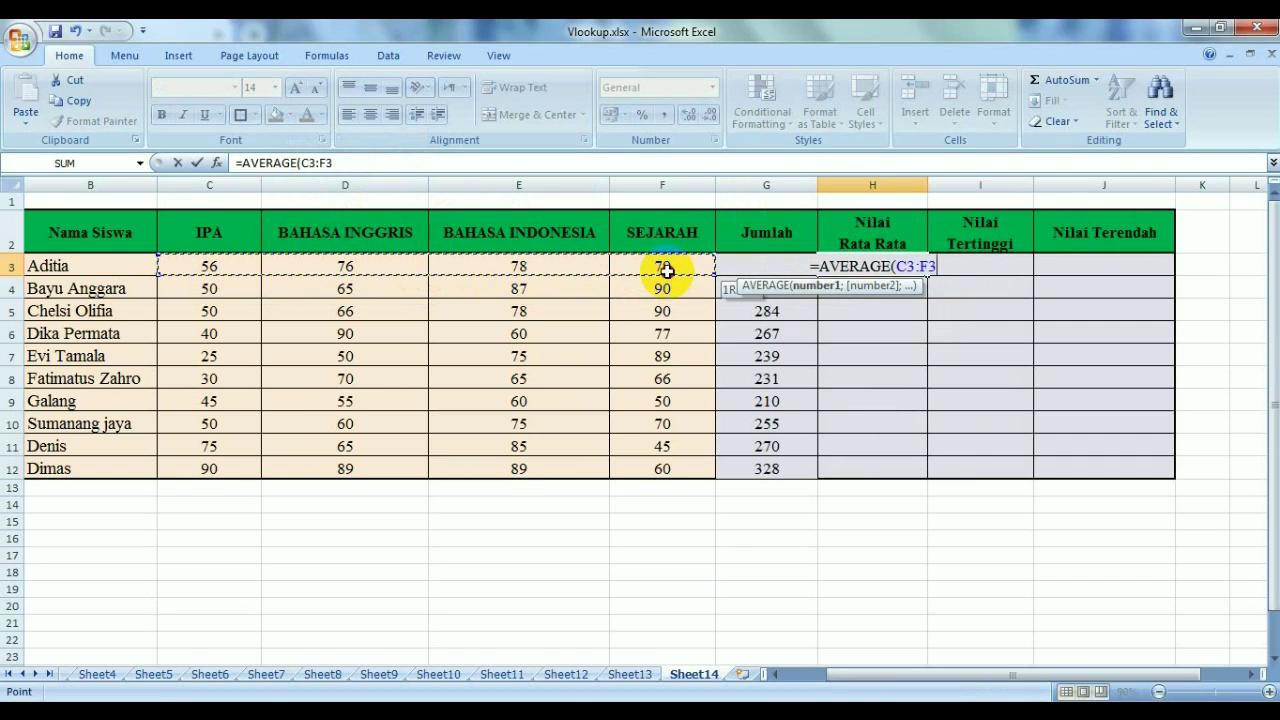
pyautogui.moveTo(665, 272)
pyautogui.mouseDown()
pyautogui.moveTo(233, 258)
pyautogui.moveTo(677, 261)
pyautogui.mouseUp()
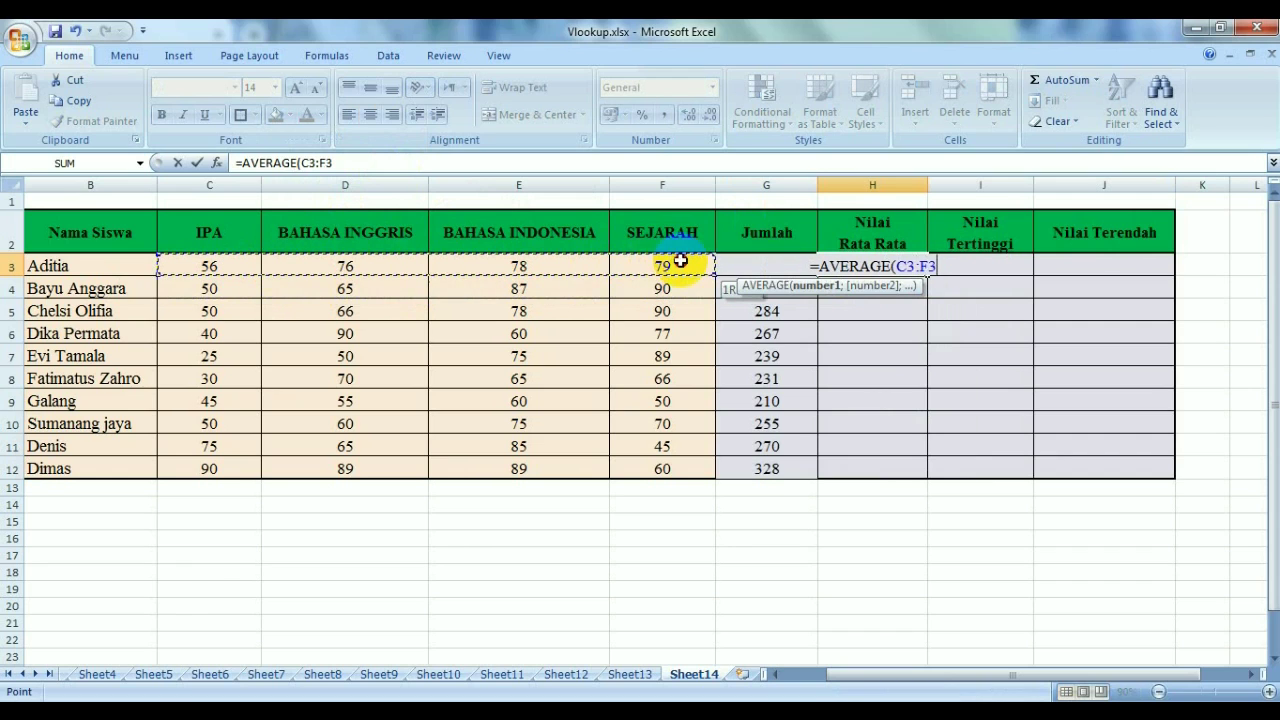
pyautogui.press('Return')
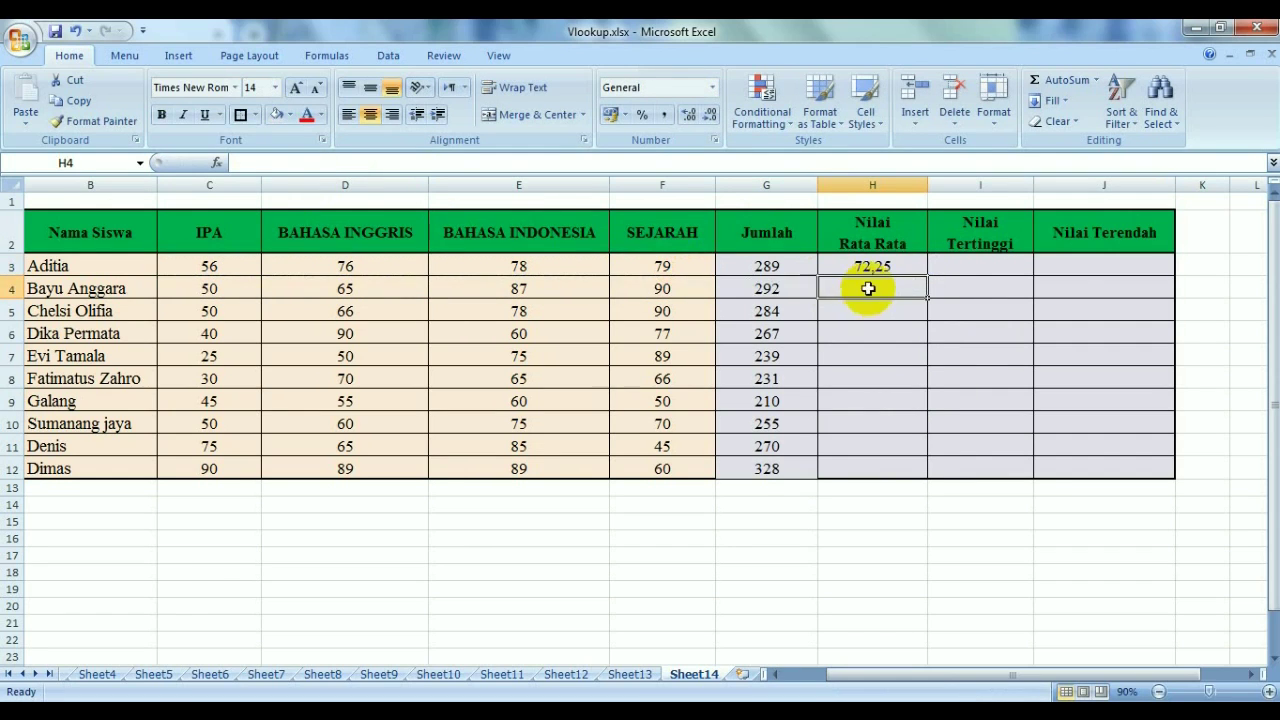
pyautogui.click(875, 268)
pyautogui.moveTo(927, 277); pyautogui.dragTo(932, 484)
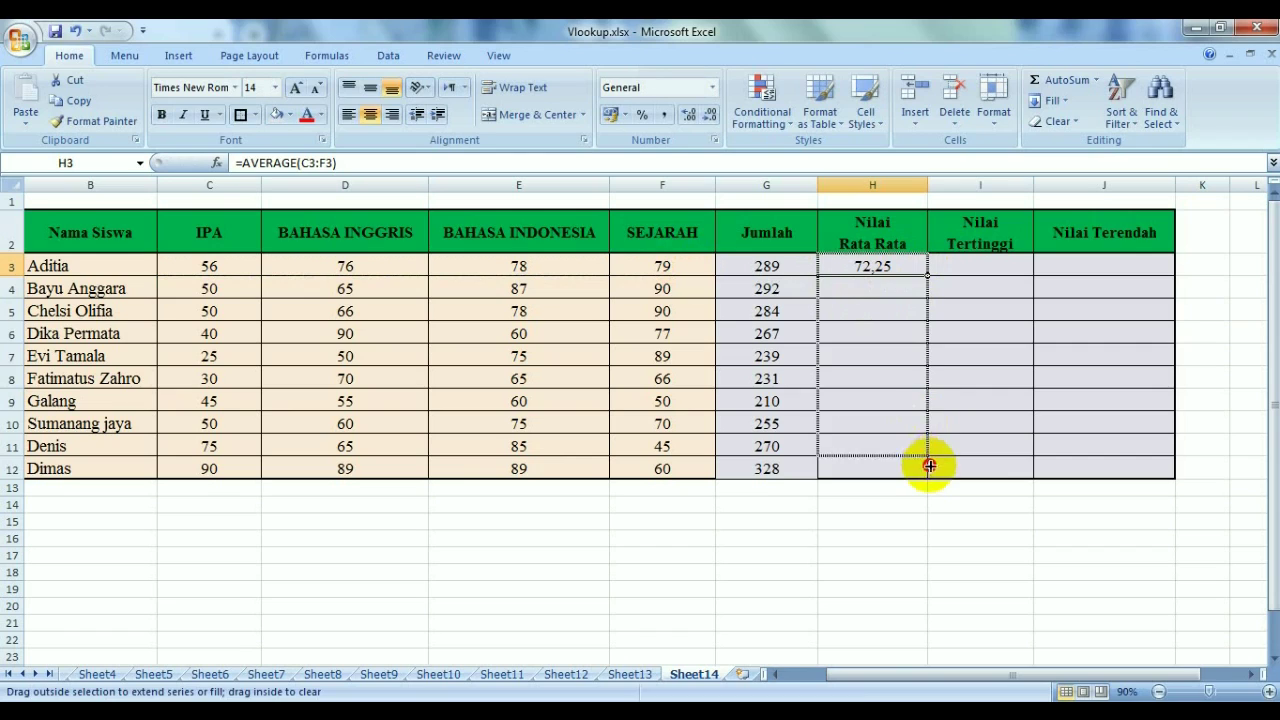
pyautogui.click(863, 553)
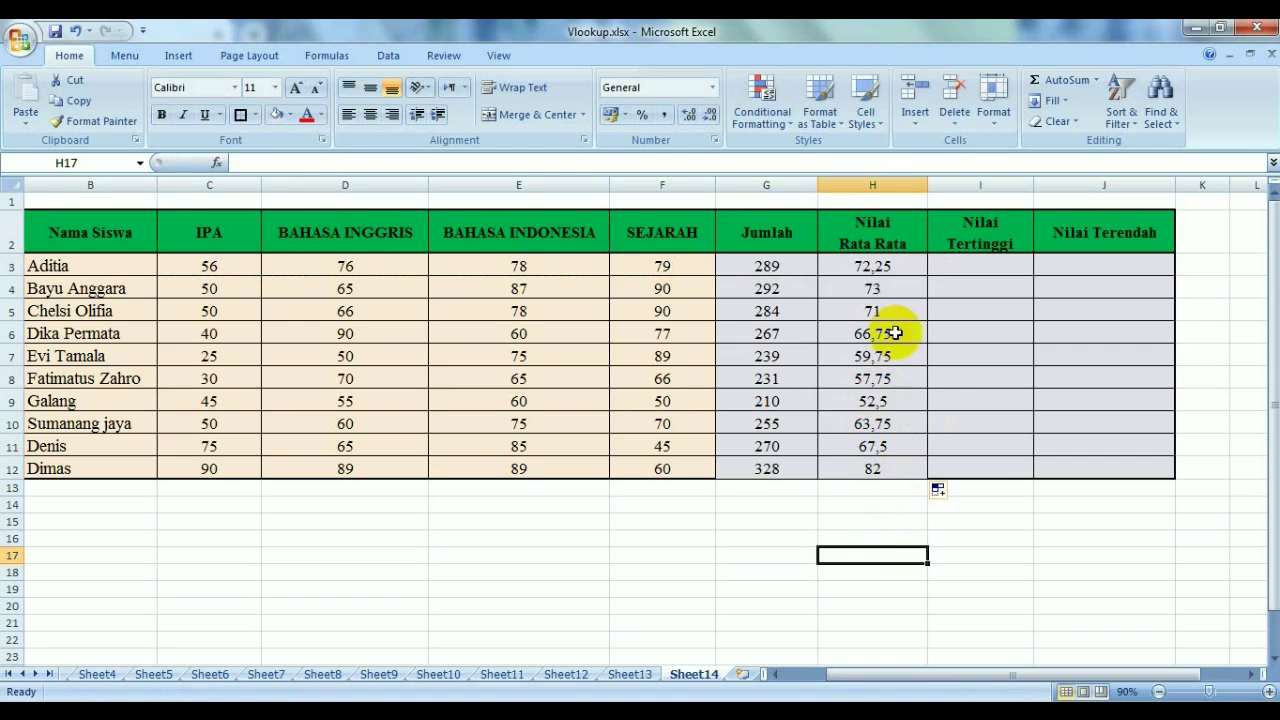
pyautogui.moveTo(886, 265); pyautogui.dragTo(890, 469)
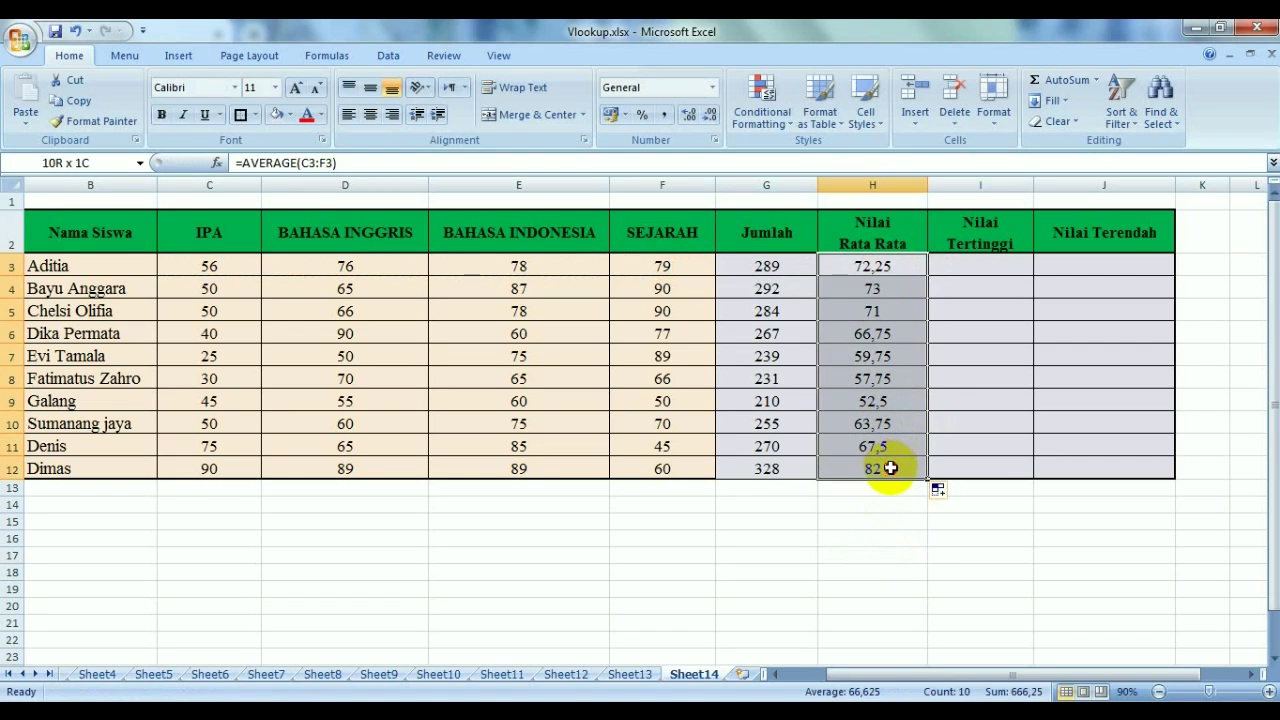
# Decrease decimals on H3:H12 so the averages show as whole numbers like 72 and 73.
pyautogui.click(710, 116)
pyautogui.click(710, 116)
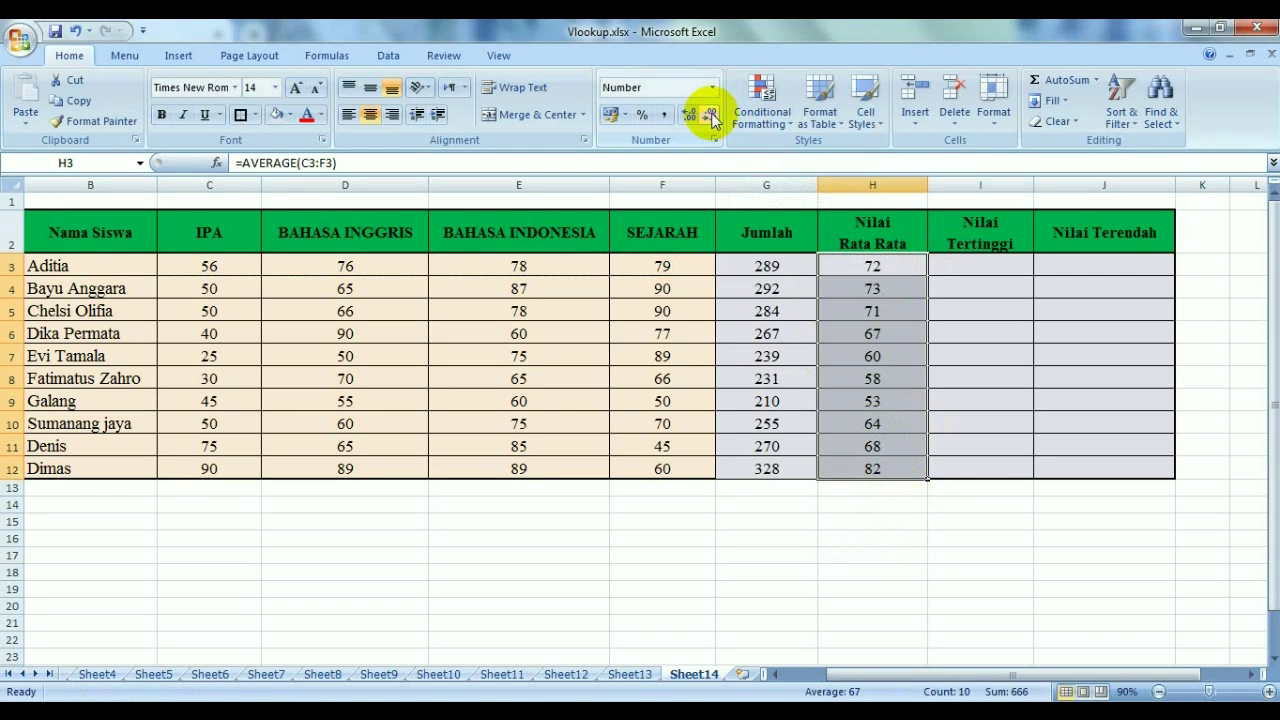
pyautogui.click(966, 549)
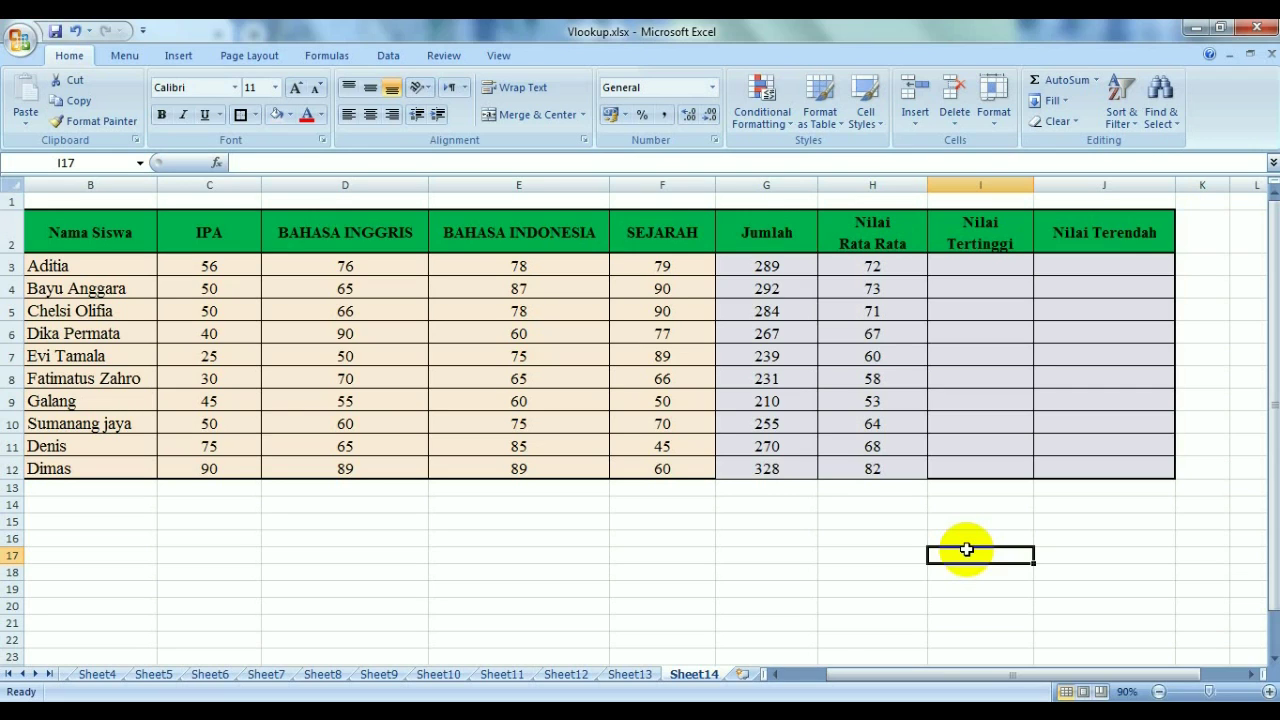
# Enter =MAX(C3:F3) in I3, returning 79, and start filling it down.
pyautogui.click(966, 266)
pyautogui.write('=MAX')
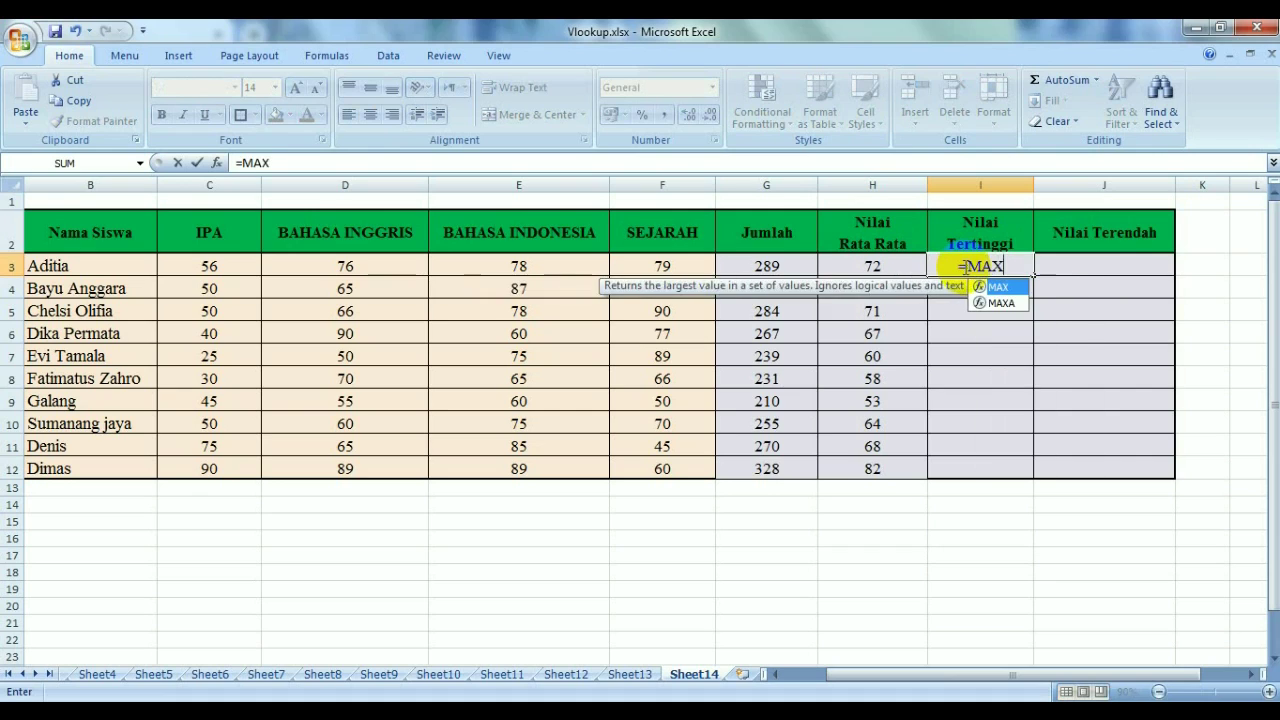
pyautogui.write('(')
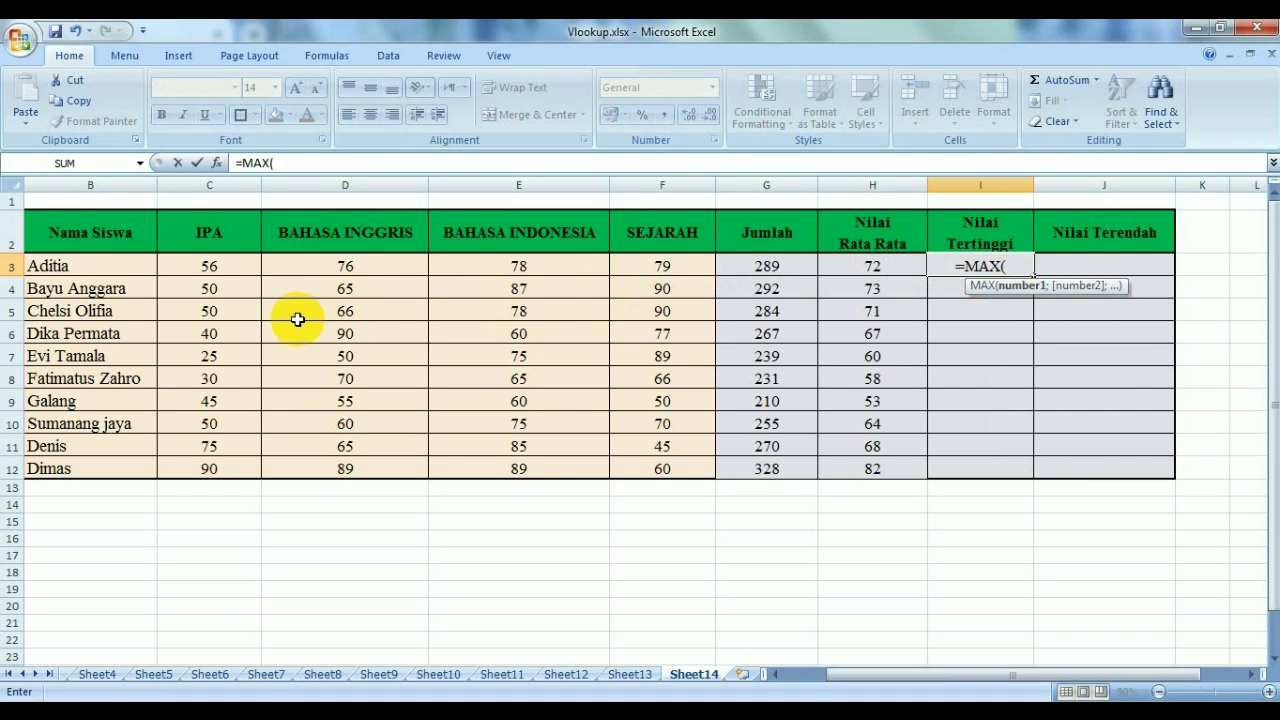
pyautogui.moveTo(209, 265)
pyautogui.mouseDown()
pyautogui.moveTo(319, 221)
pyautogui.moveTo(634, 267)
pyautogui.mouseUp()
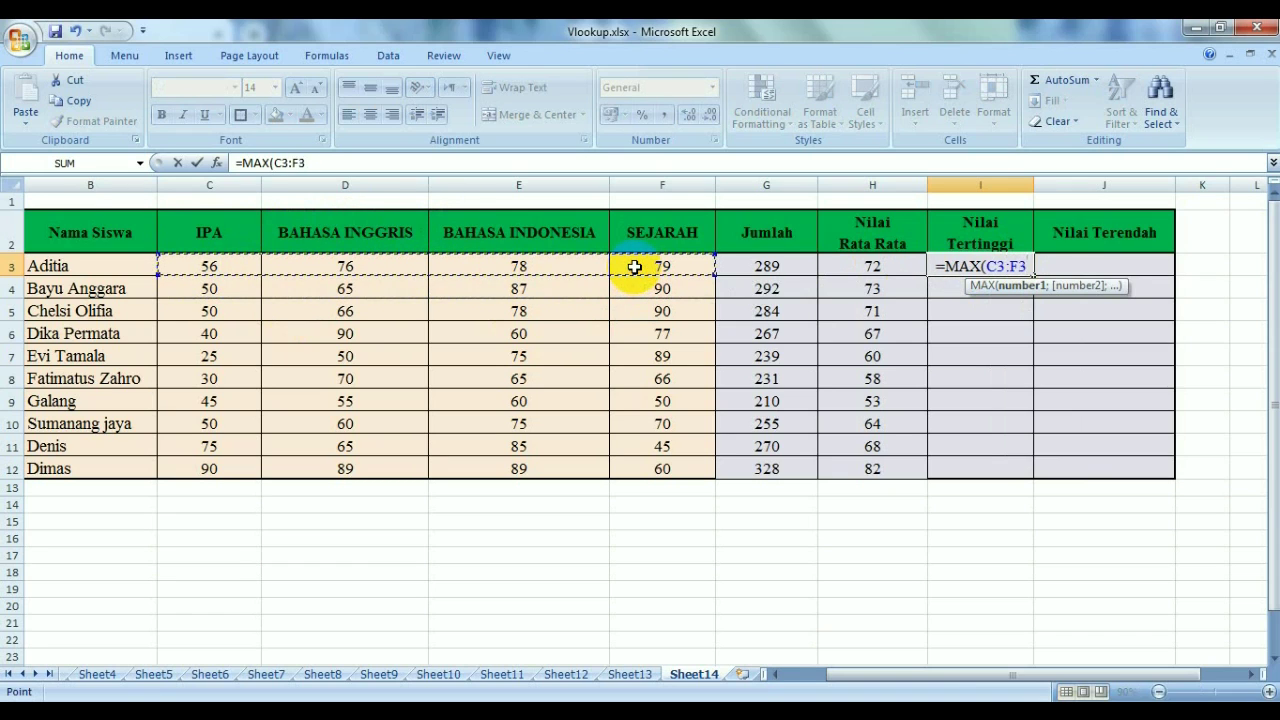
pyautogui.press('Return')
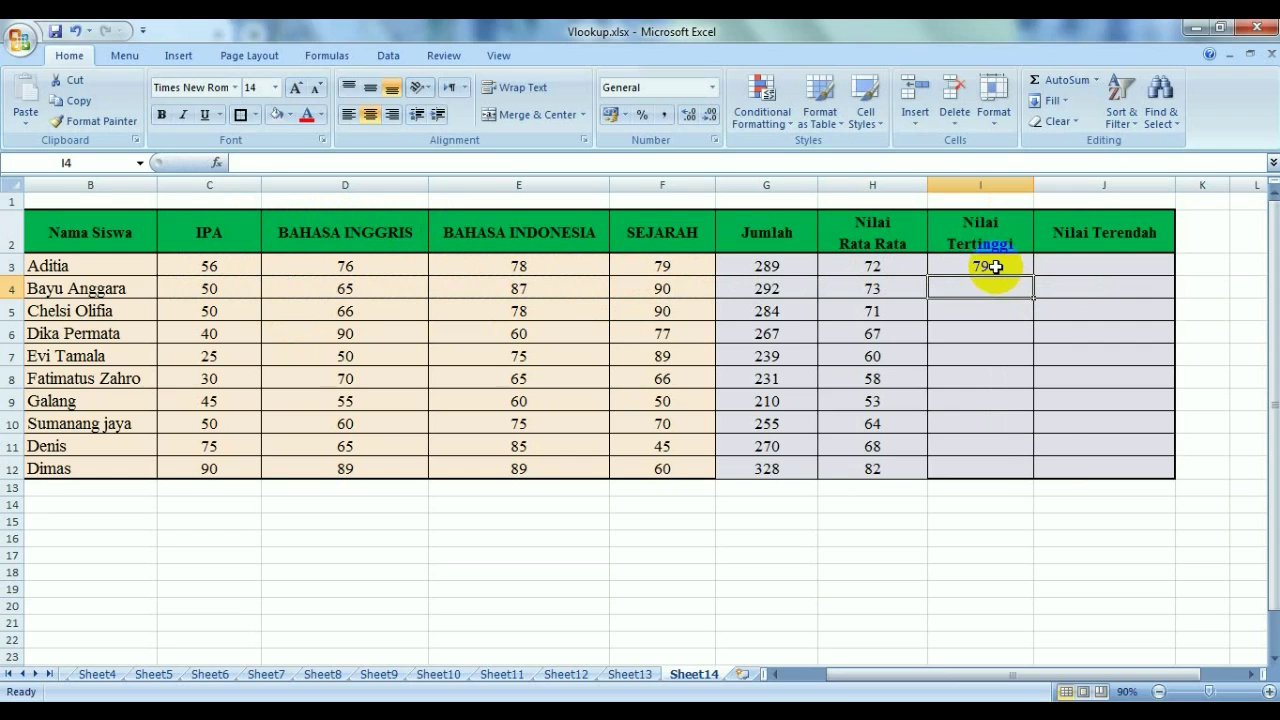
pyautogui.click(1002, 266)
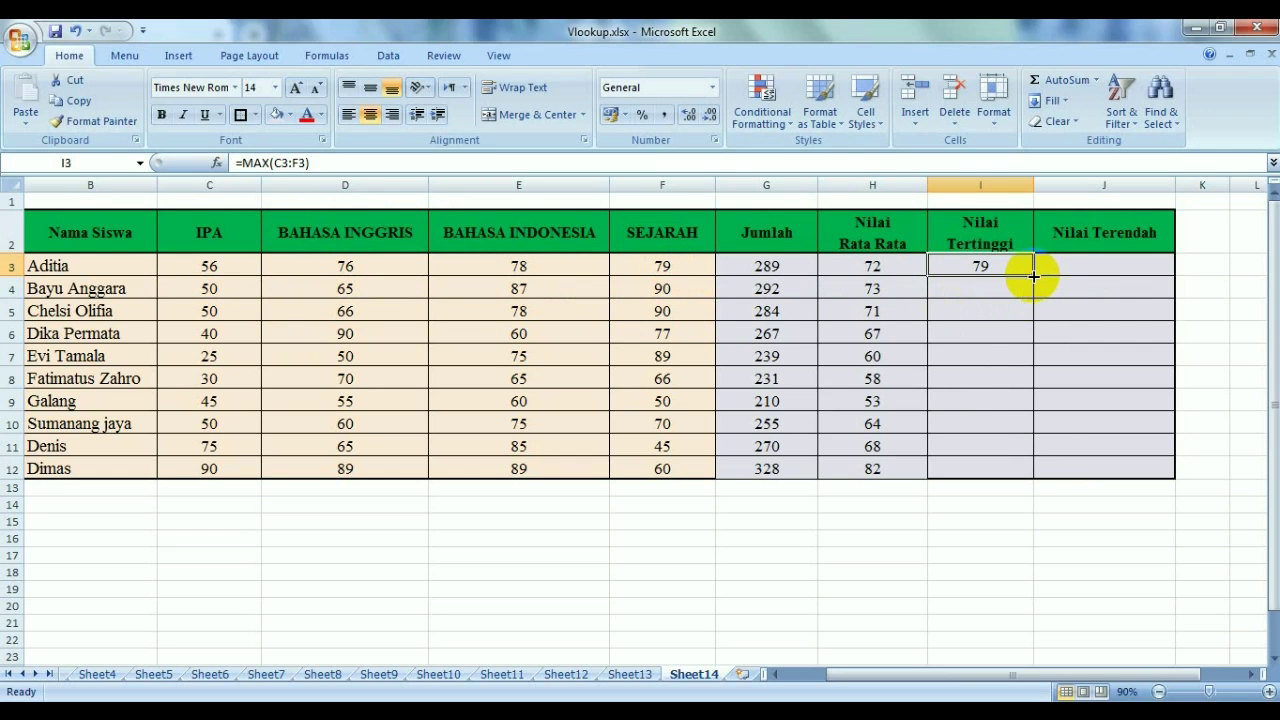
pyautogui.moveTo(1033, 276); pyautogui.dragTo(1031, 483)
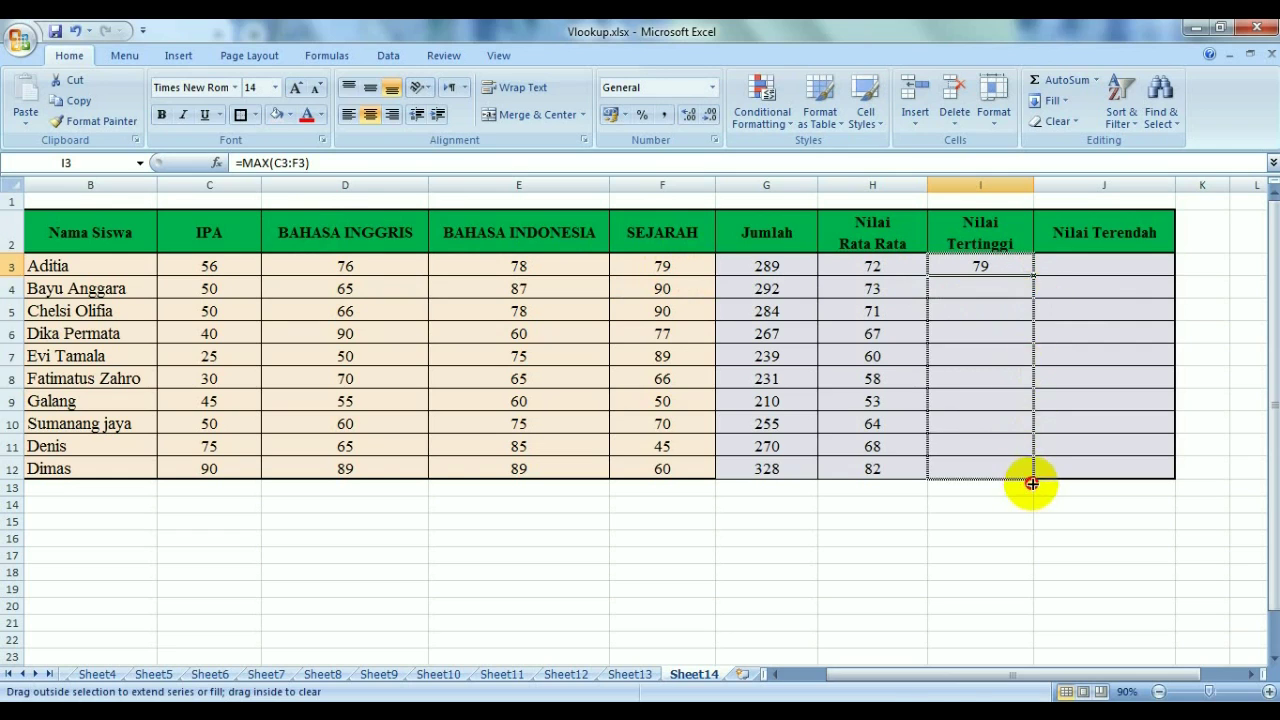
# Finish the MAX fill to I12, then enter =MIN(C3:F3) in J3 and fill down to J12.
pyautogui.click(1097, 268)
pyautogui.write('=')
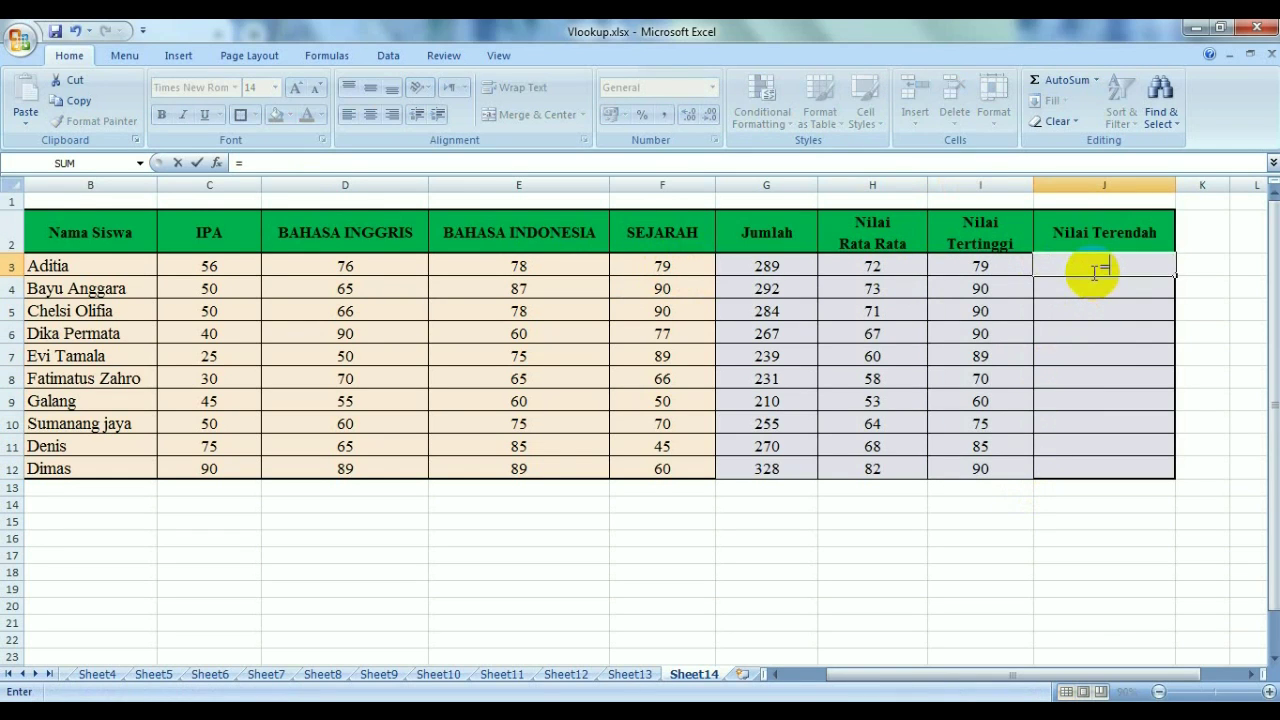
pyautogui.write('MIN(')
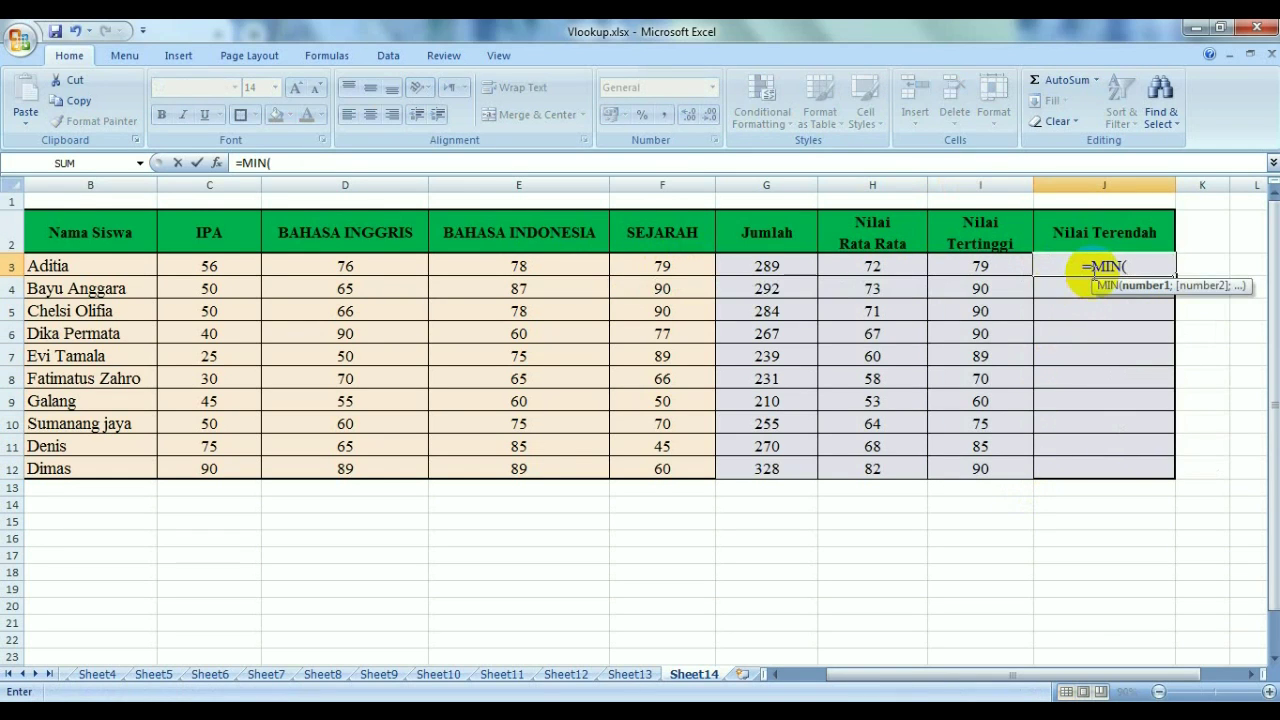
pyautogui.moveTo(214, 265); pyautogui.dragTo(612, 266)
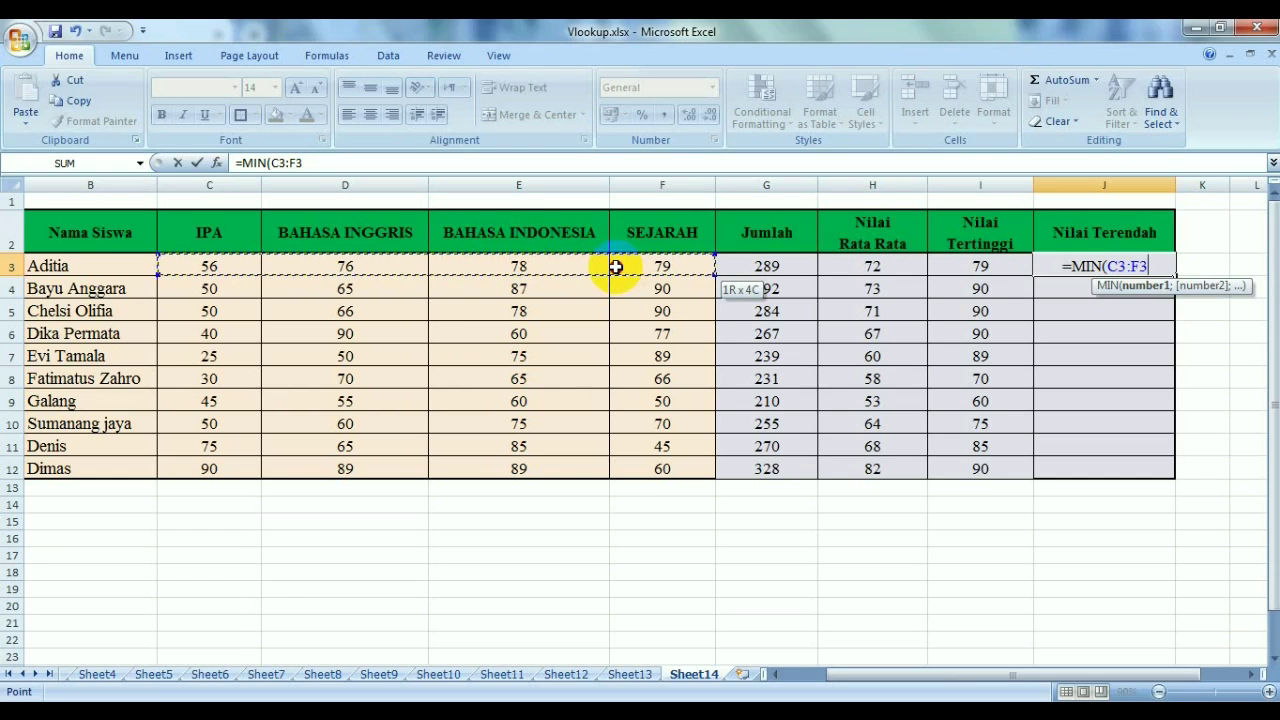
pyautogui.press('Return')
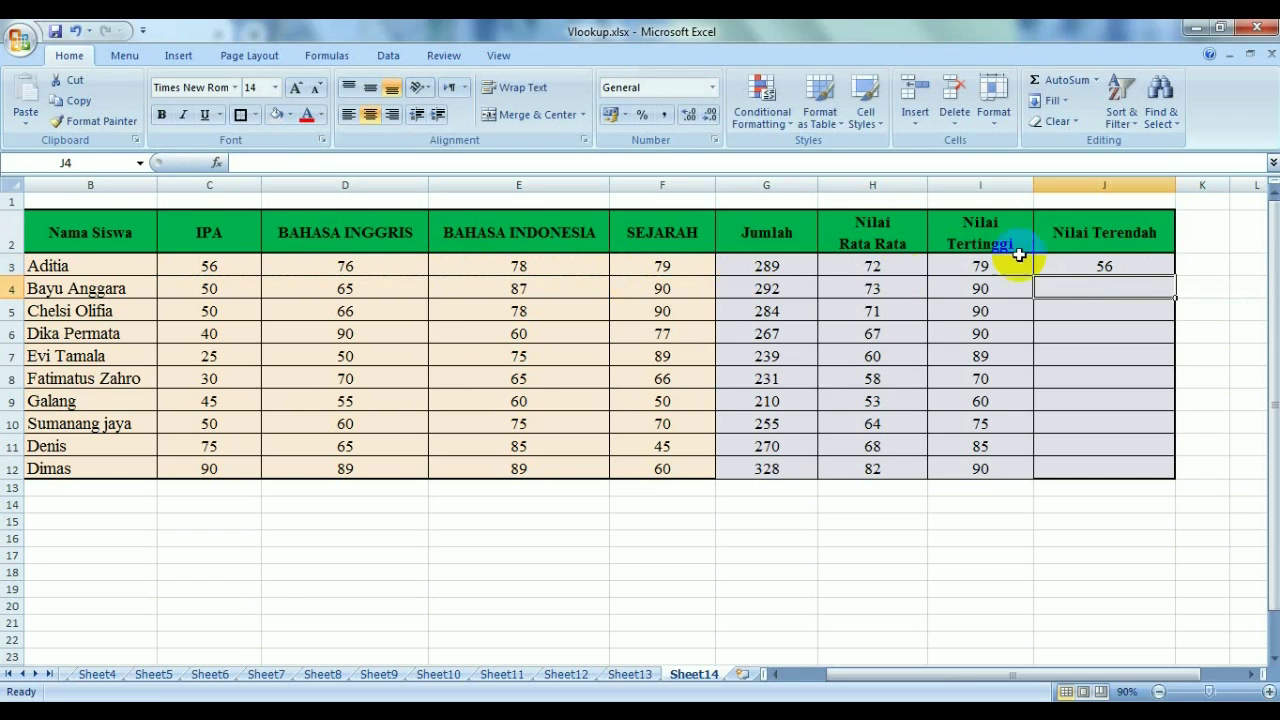
pyautogui.click(1063, 264)
pyautogui.moveTo(1176, 274); pyautogui.dragTo(1176, 481)
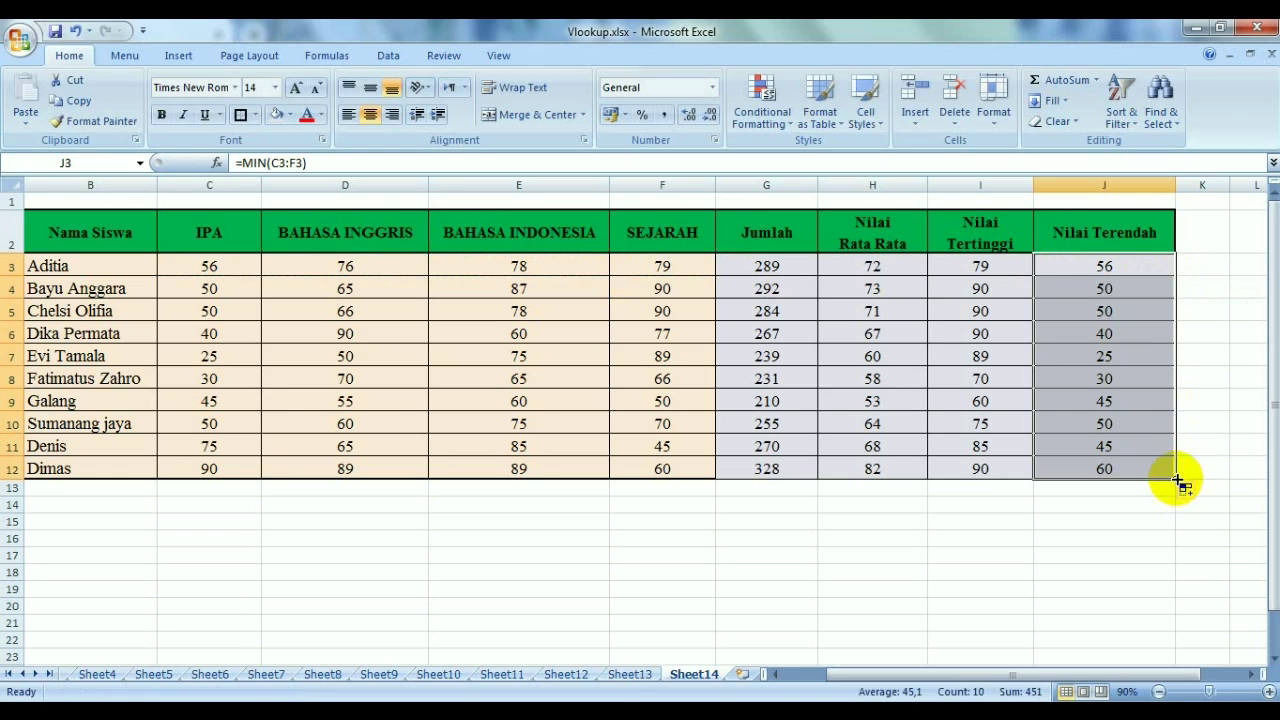
pyautogui.click(1073, 543)
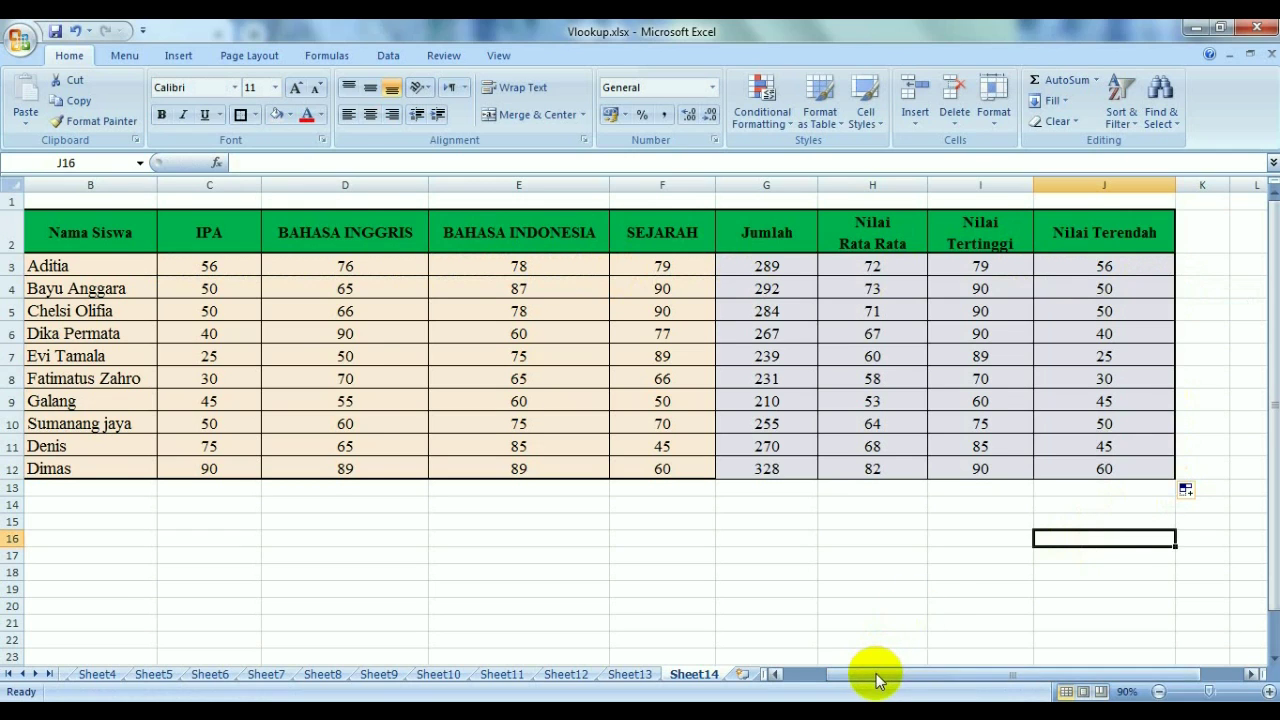
# Insert a new worksheet, Sheet15, and select B2:C10 for the next table.
pyautogui.moveTo(877, 677); pyautogui.dragTo(922, 683)
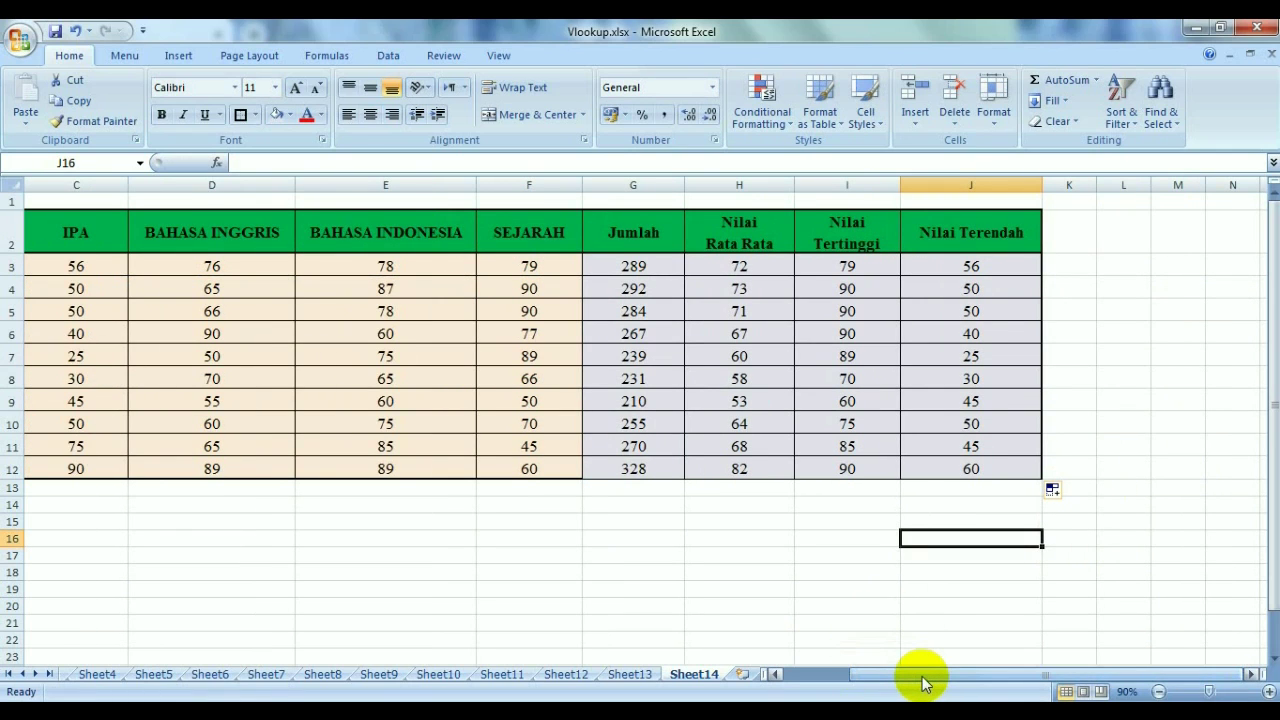
pyautogui.click(742, 675)
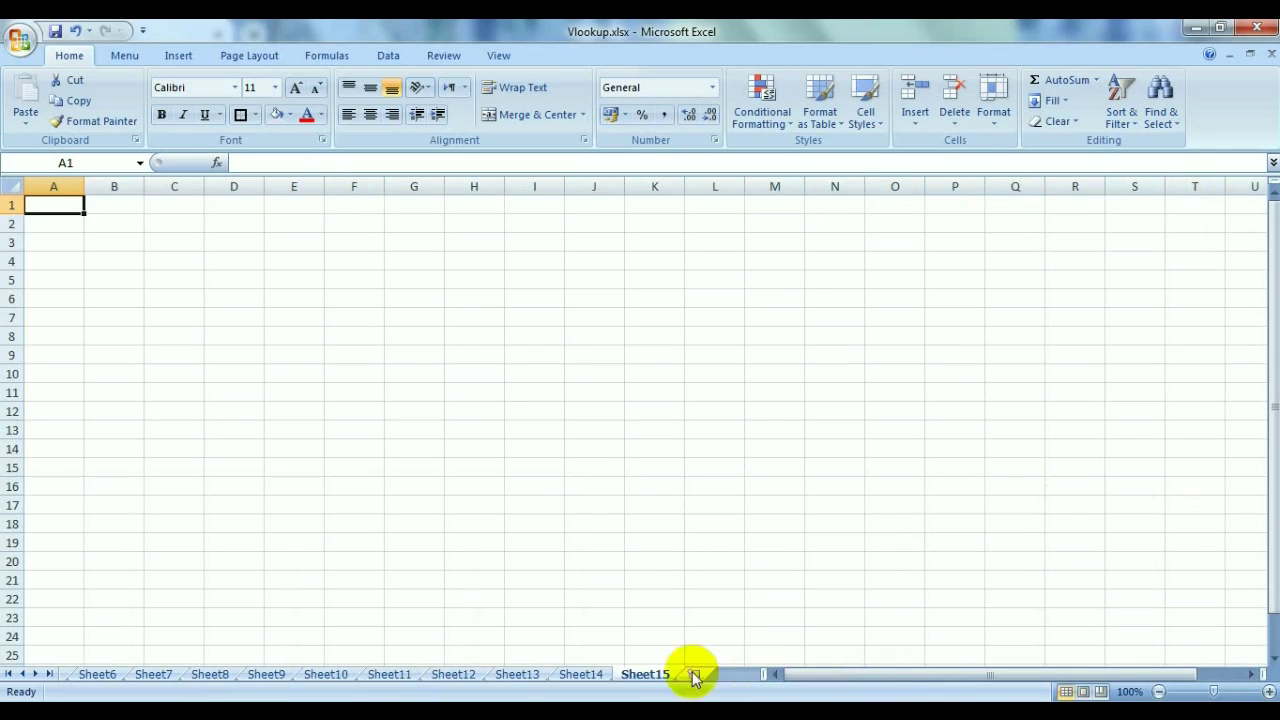
pyautogui.moveTo(130, 222); pyautogui.dragTo(192, 378)
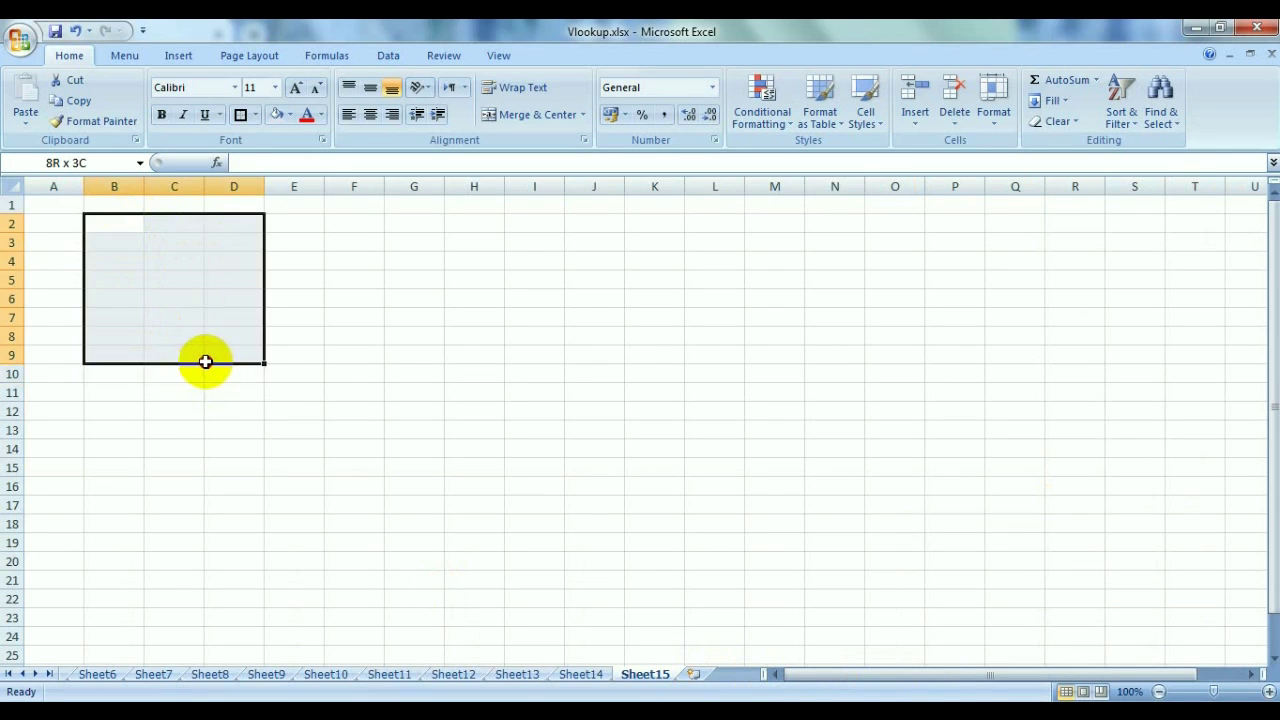
pyautogui.moveTo(194, 374)
pyautogui.mouseDown()
pyautogui.moveTo(199, 357)
pyautogui.moveTo(198, 376)
pyautogui.mouseUp()
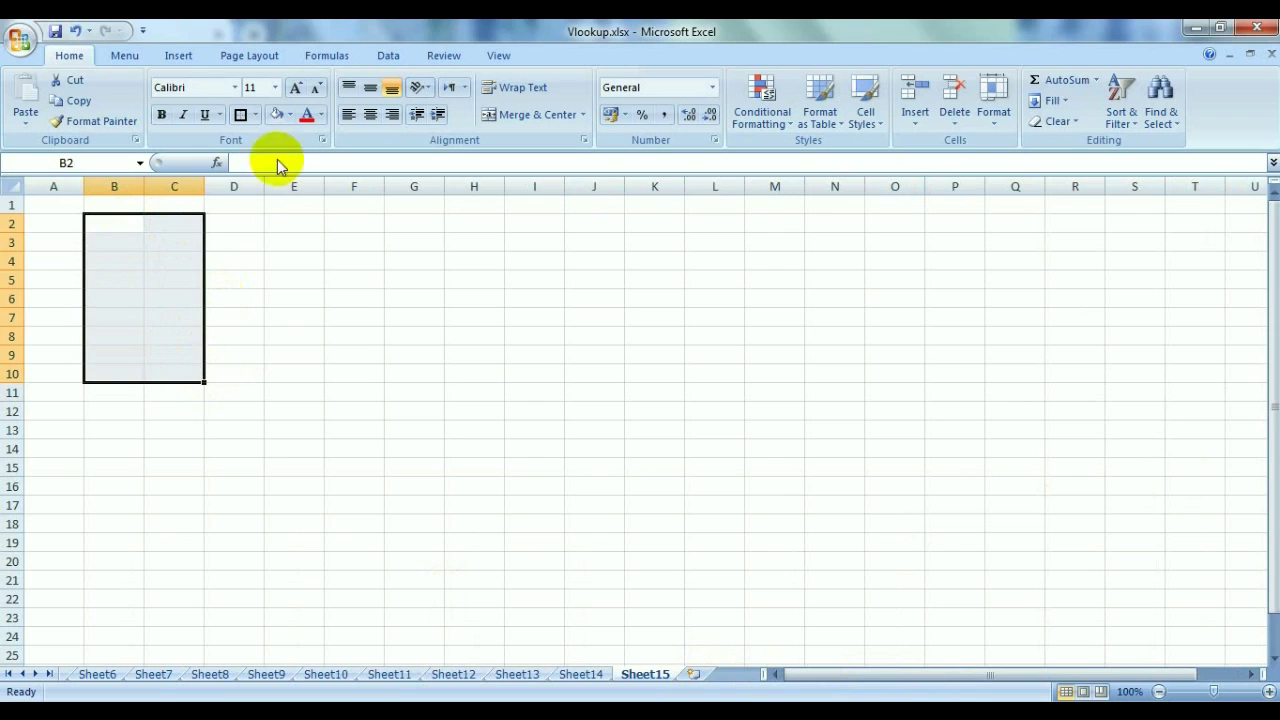
pyautogui.click(255, 115)
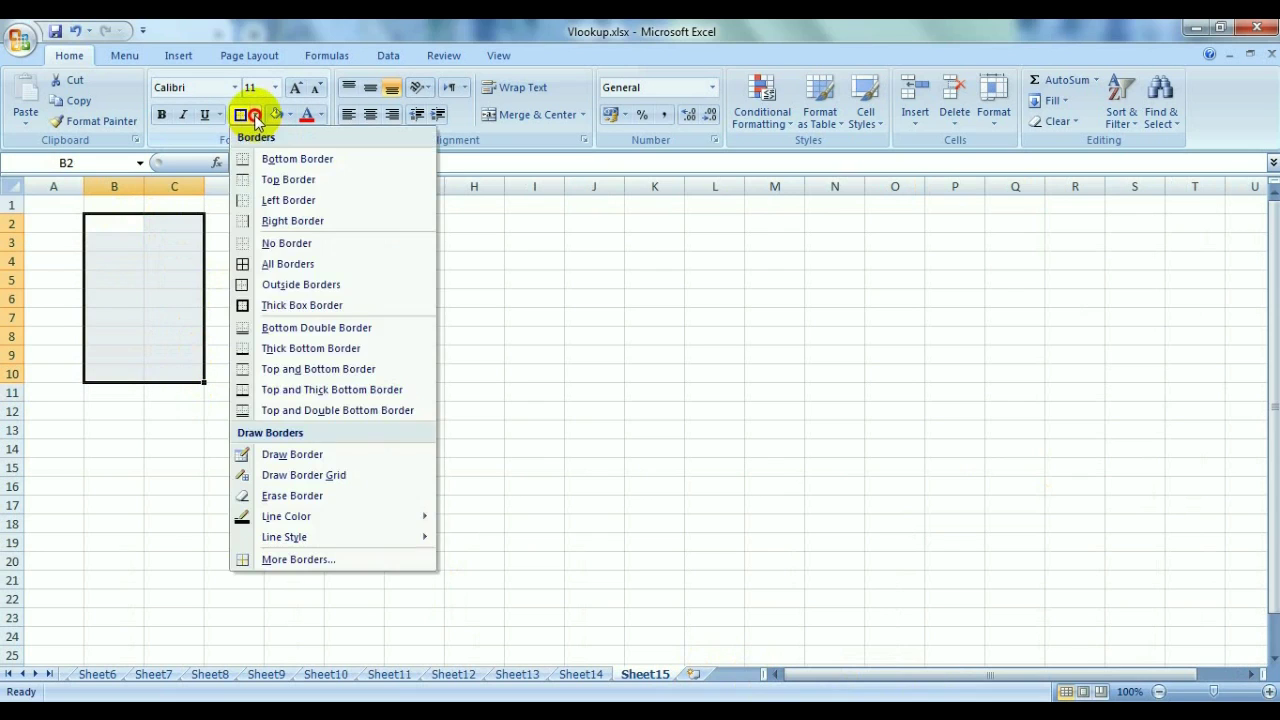
# Apply All Borders to B2:C10 and widen columns B and C.
pyautogui.click(272, 264)
pyautogui.click(269, 260)
pyautogui.moveTo(144, 186); pyautogui.dragTo(319, 206)
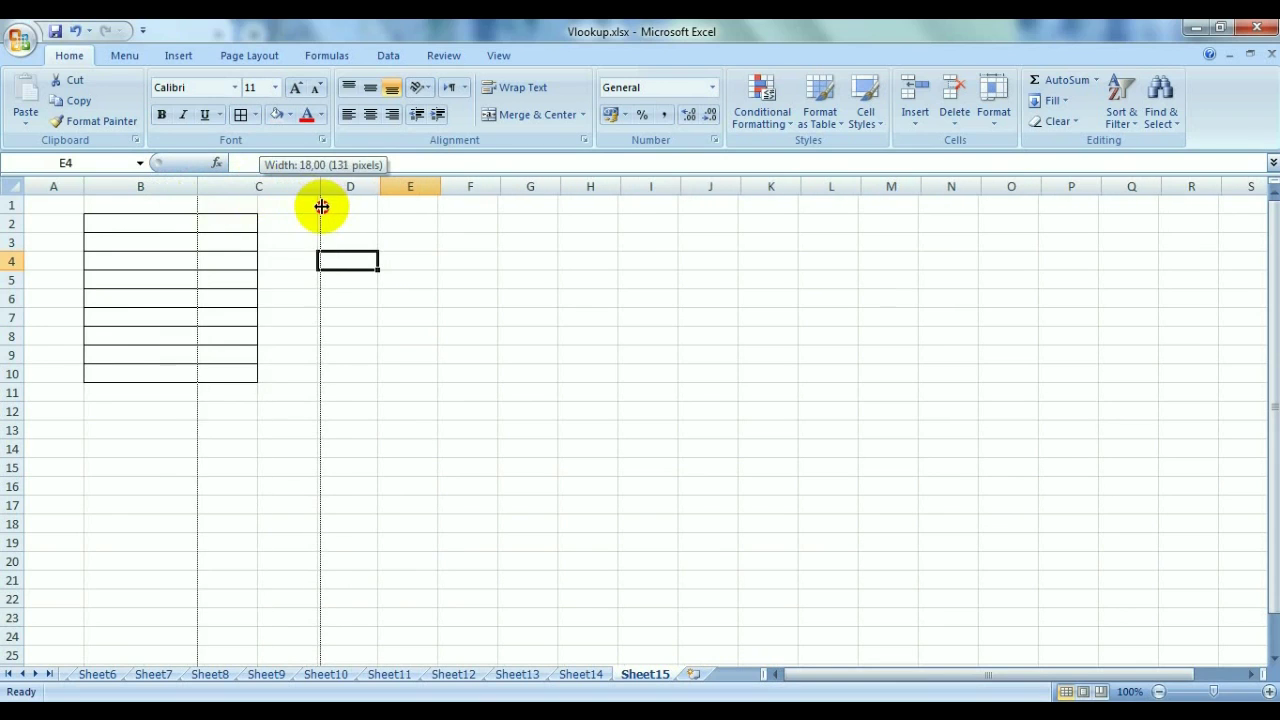
pyautogui.click(428, 370)
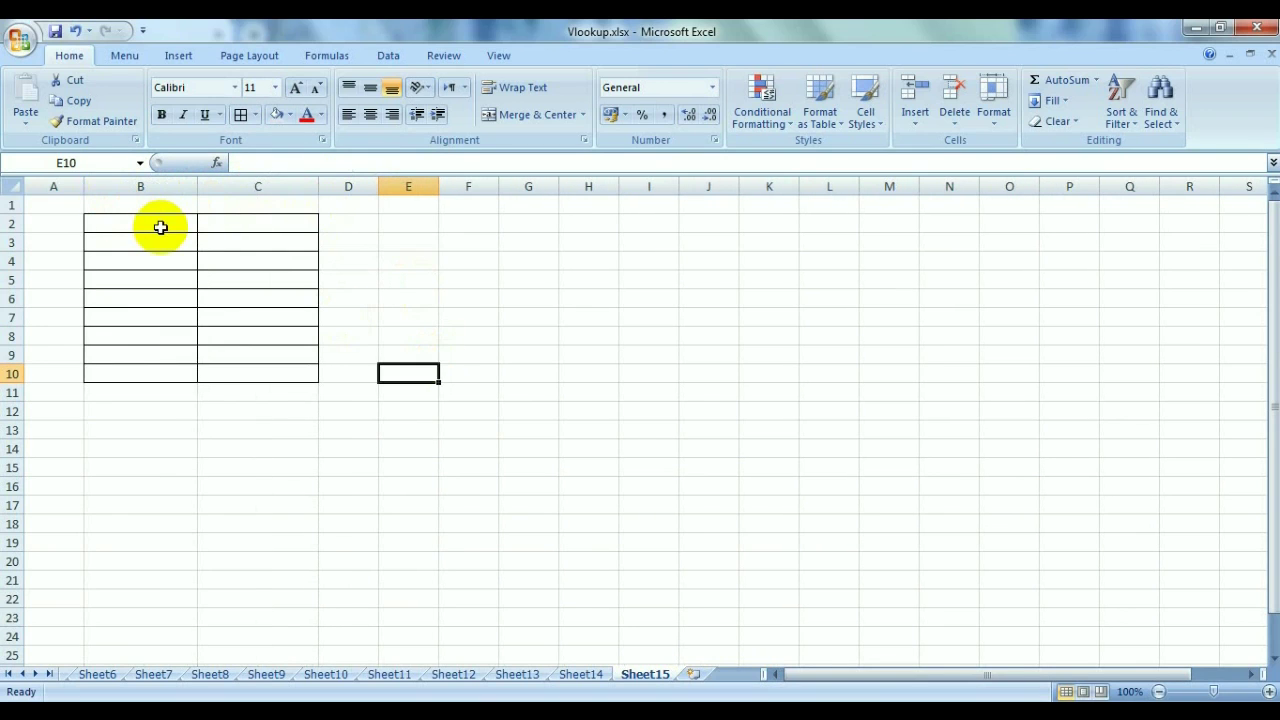
# Add a Thick Box Border around B2:C10 and around the header row B2:C2.
pyautogui.moveTo(157, 219)
pyautogui.mouseDown()
pyautogui.moveTo(234, 240)
pyautogui.moveTo(289, 374)
pyautogui.mouseUp()
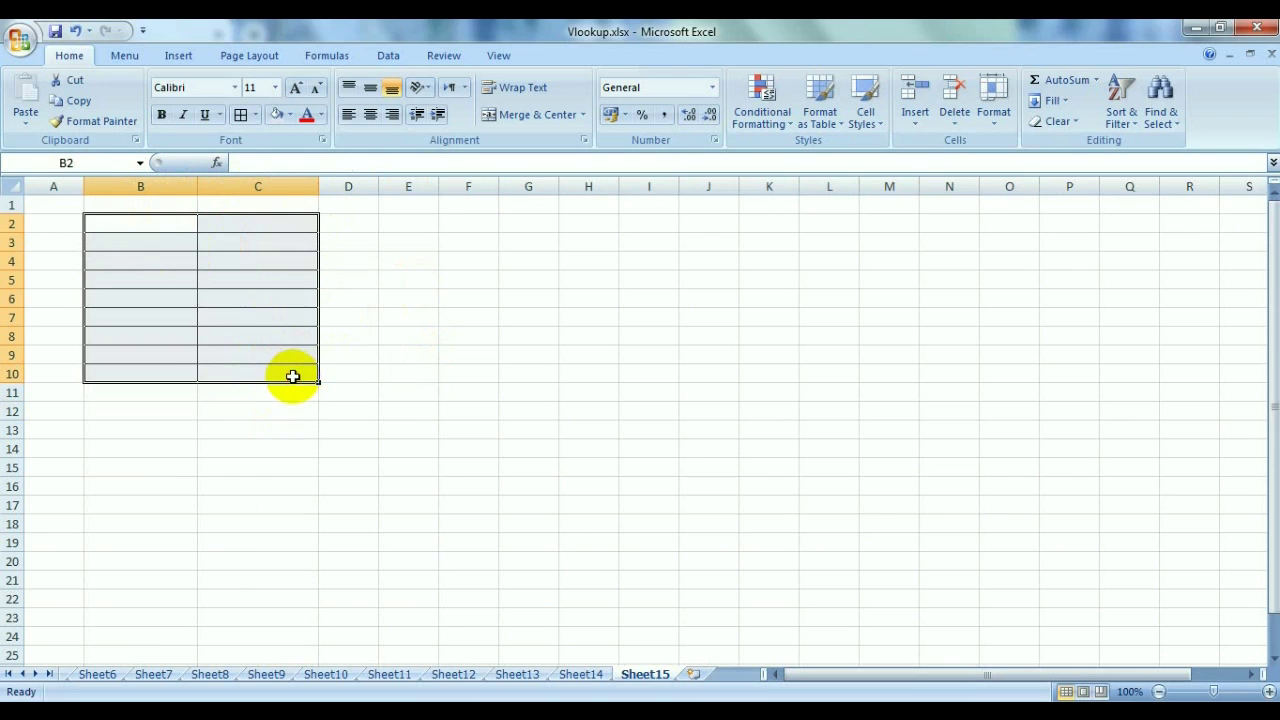
pyautogui.click(255, 114)
pyautogui.click(282, 303)
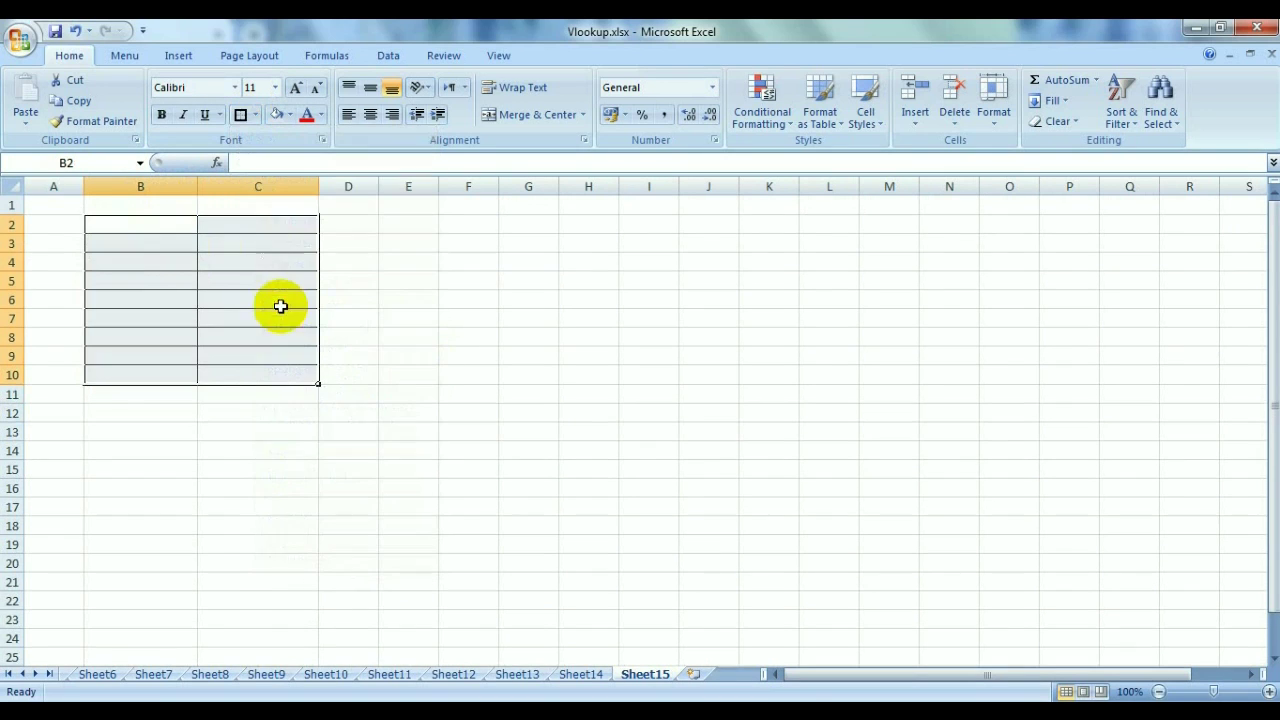
pyautogui.moveTo(141, 219)
pyautogui.mouseDown()
pyautogui.moveTo(274, 229)
pyautogui.moveTo(257, 194)
pyautogui.moveTo(229, 194)
pyautogui.moveTo(243, 229)
pyautogui.mouseUp()
pyautogui.click(245, 279)
pyautogui.click(240, 114)
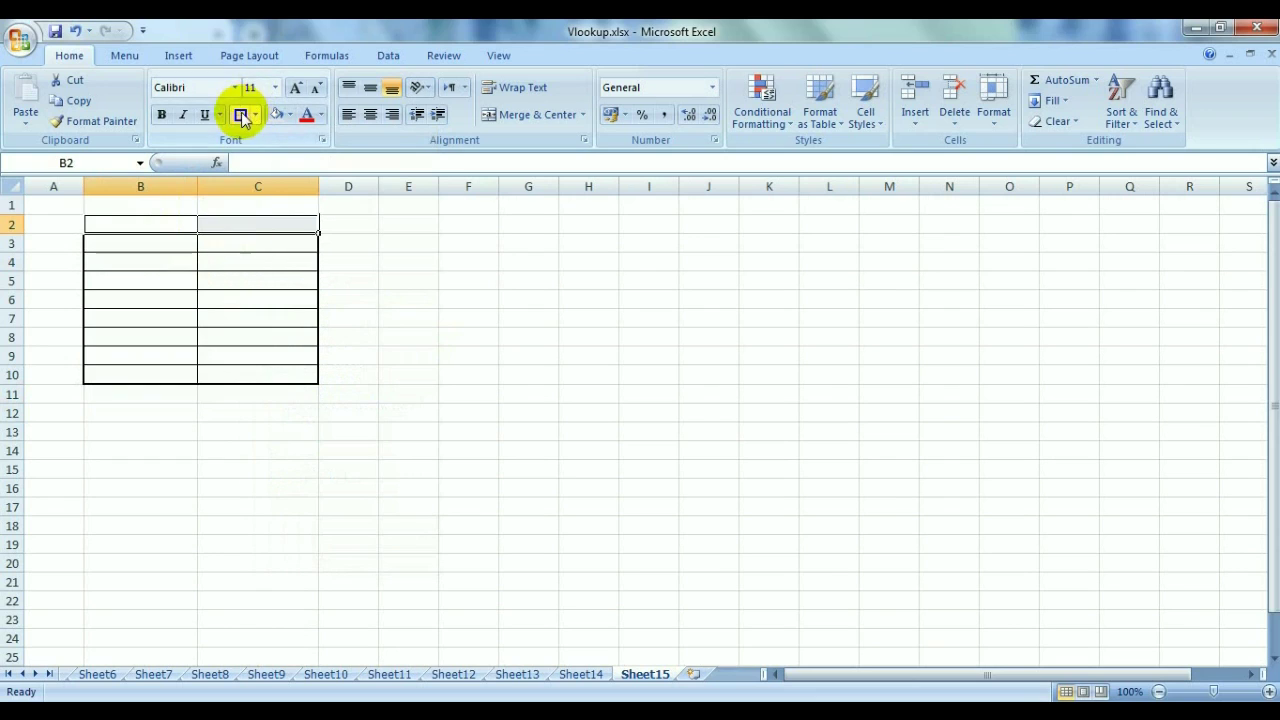
pyautogui.click(240, 114)
pyautogui.click(395, 298)
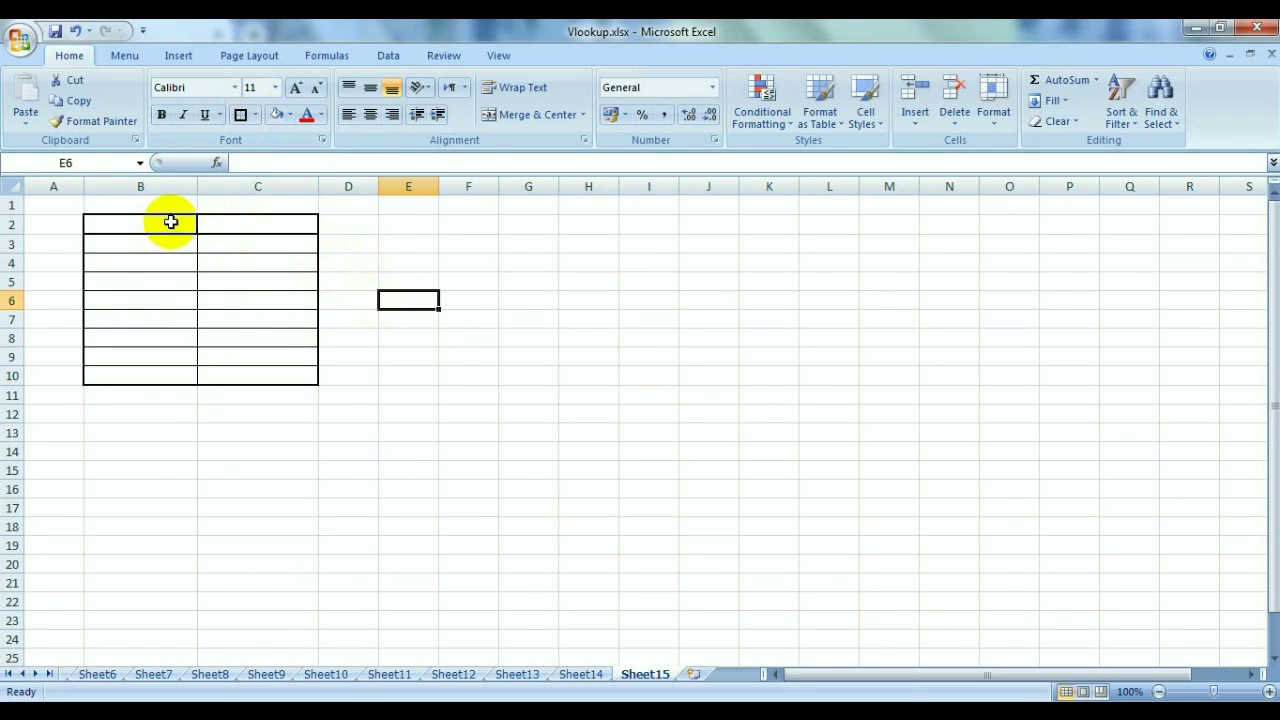
pyautogui.moveTo(171, 222); pyautogui.dragTo(272, 372)
# Set the selected table B2:C10 to Times New Roman, size 14.
pyautogui.click(235, 88)
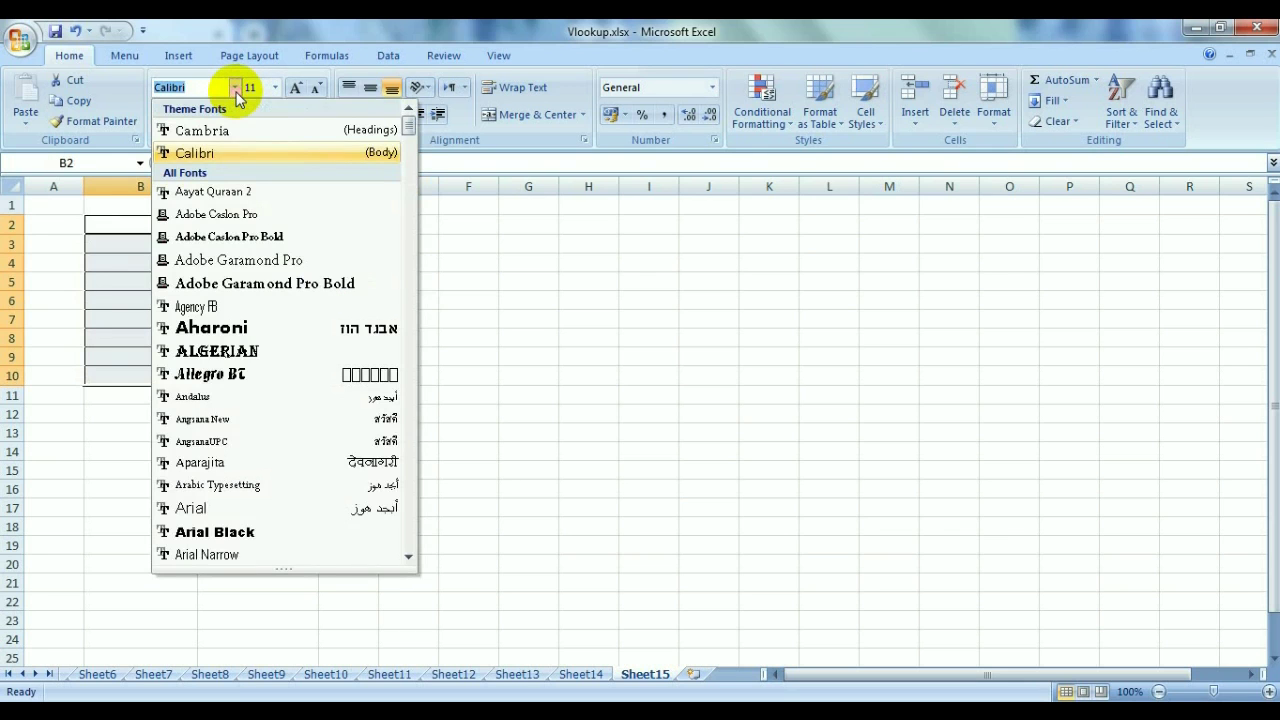
pyautogui.write('T')
pyautogui.press('Down')
pyautogui.press('Down')
pyautogui.press('Down')
pyautogui.press('Down')
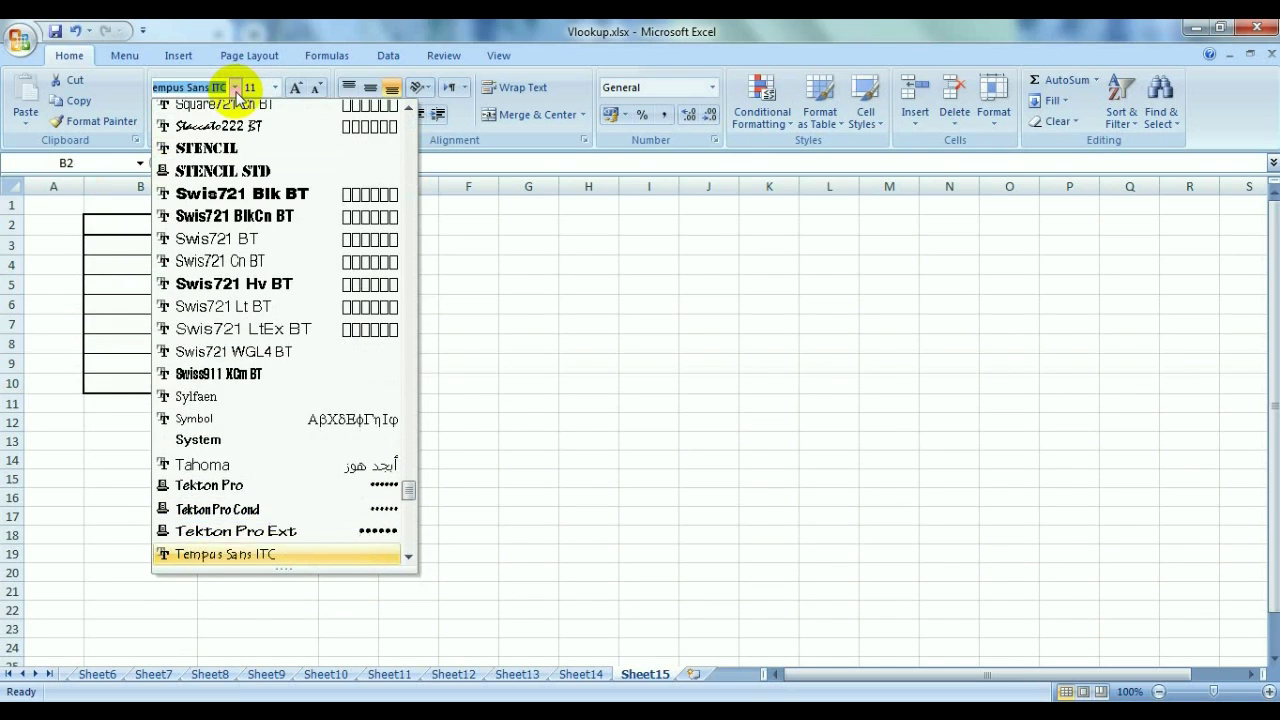
pyautogui.press('Down')
pyautogui.press('Down')
pyautogui.press('Return')
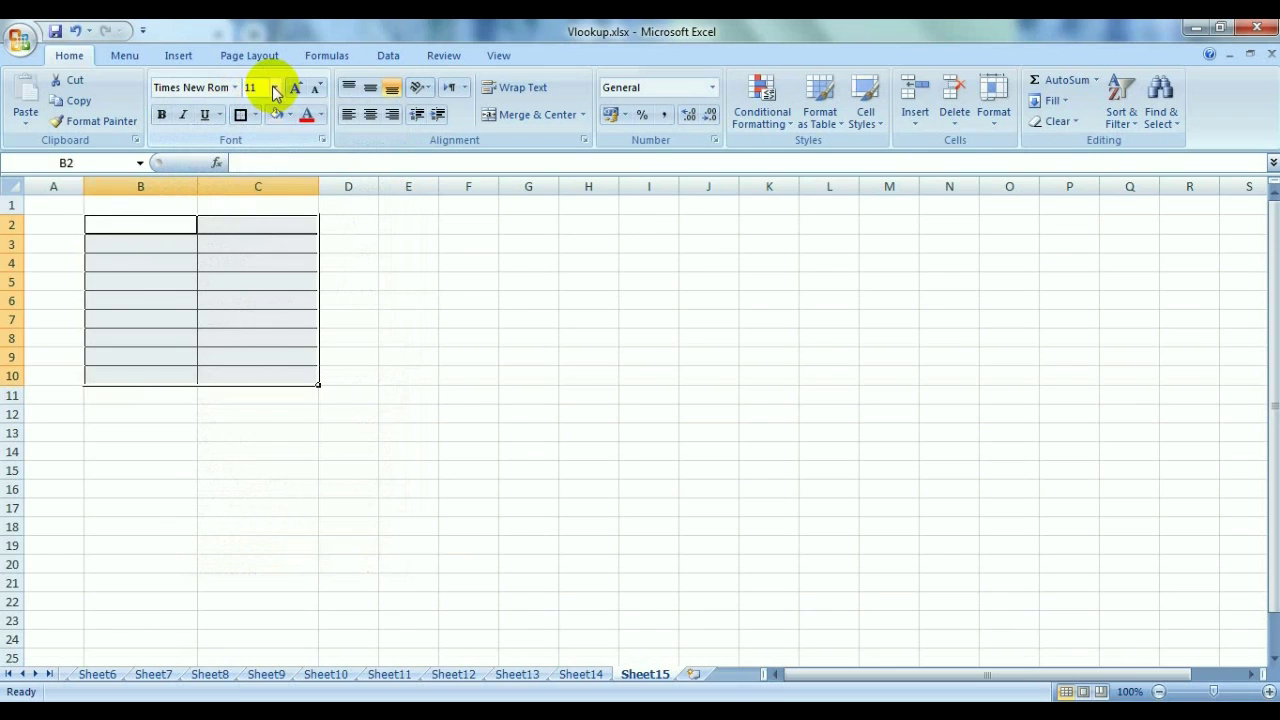
pyautogui.click(274, 88)
pyautogui.click(252, 188)
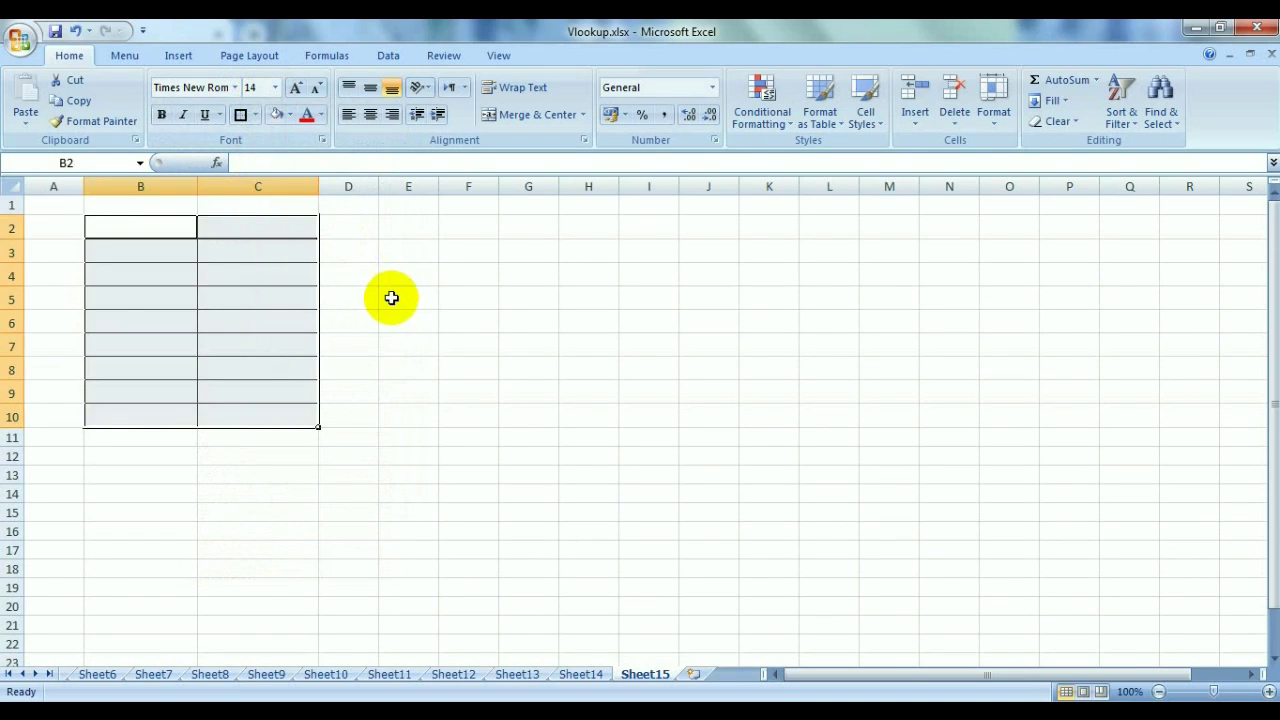
# Begin typing the Nama Buah header in cell B2.
pyautogui.click(392, 295)
pyautogui.click(171, 227)
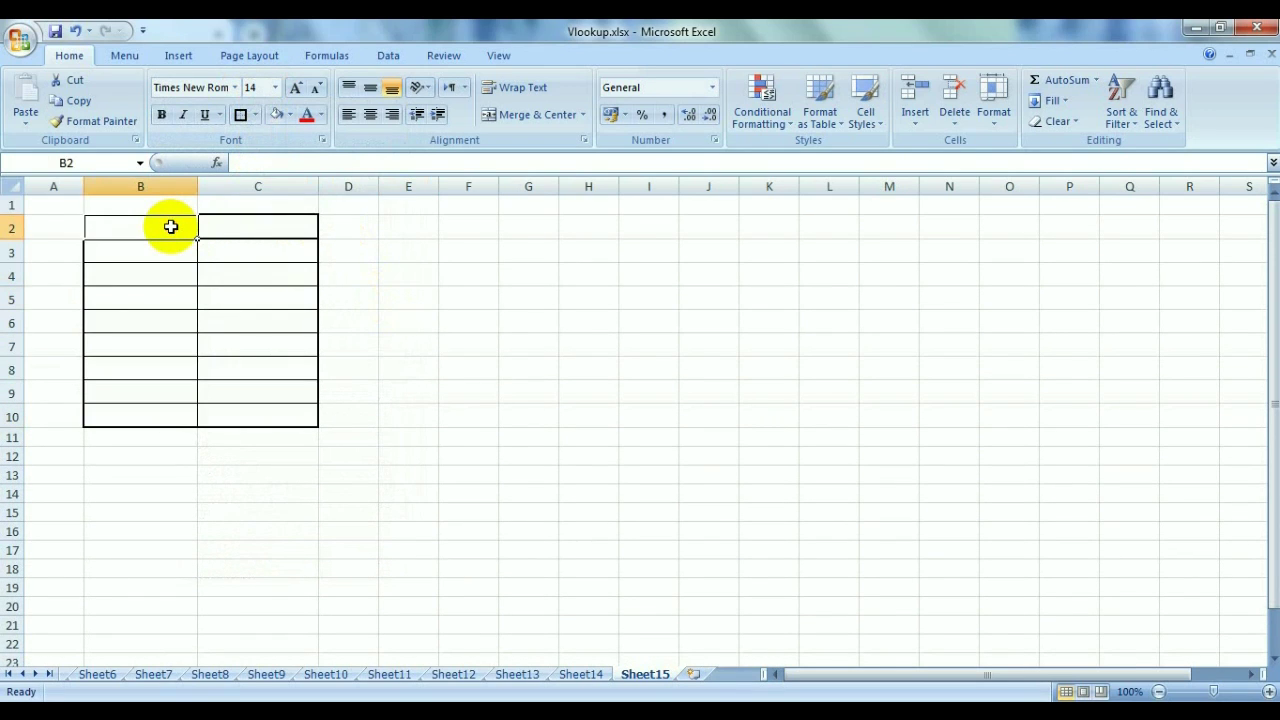
pyautogui.write('nA')
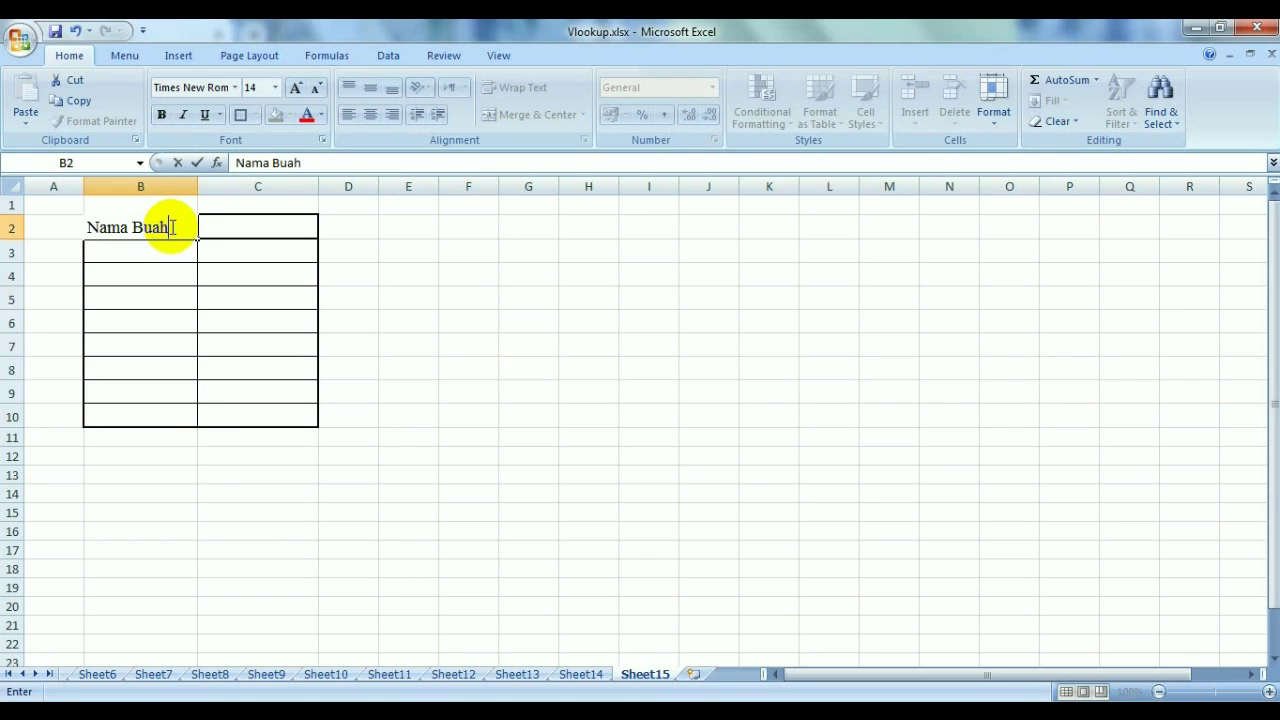
# Add the Harga Buah header in C2 and widen columns B and C.
pyautogui.click(234, 228)
pyautogui.write('Harga Buah')
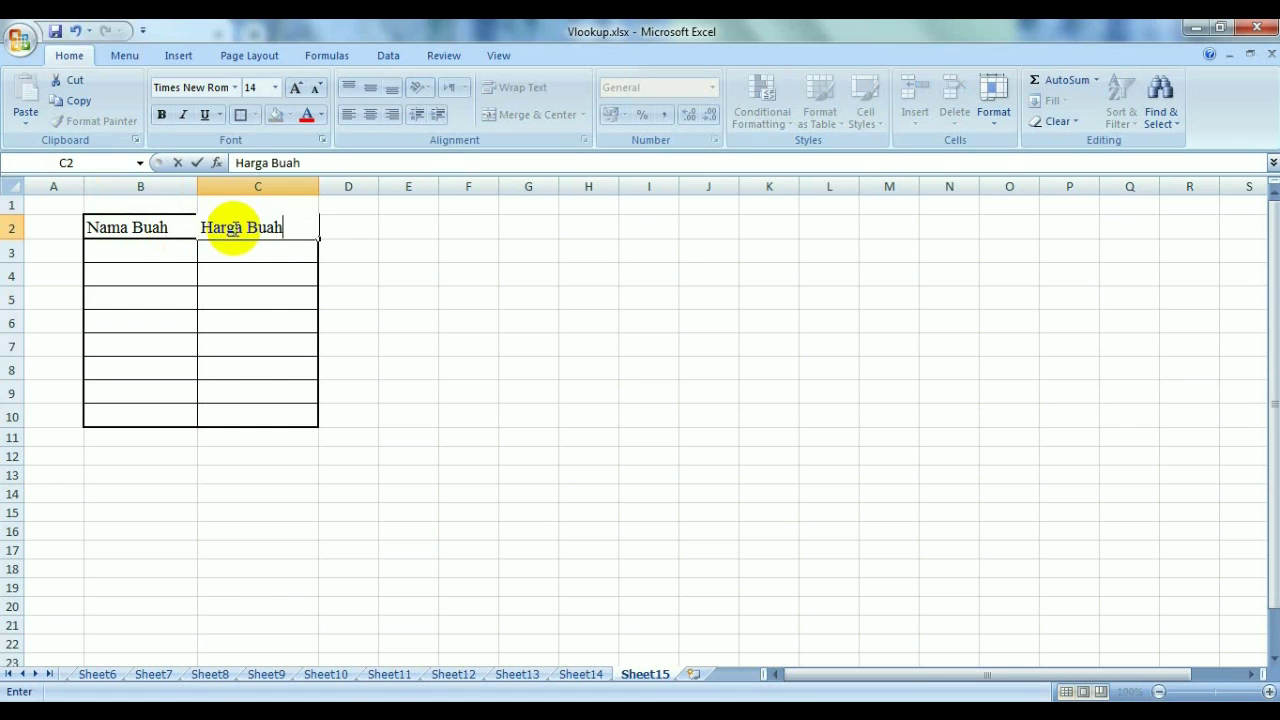
pyautogui.click(468, 298)
pyautogui.moveTo(197, 187); pyautogui.dragTo(202, 188)
pyautogui.moveTo(323, 188); pyautogui.dragTo(334, 188)
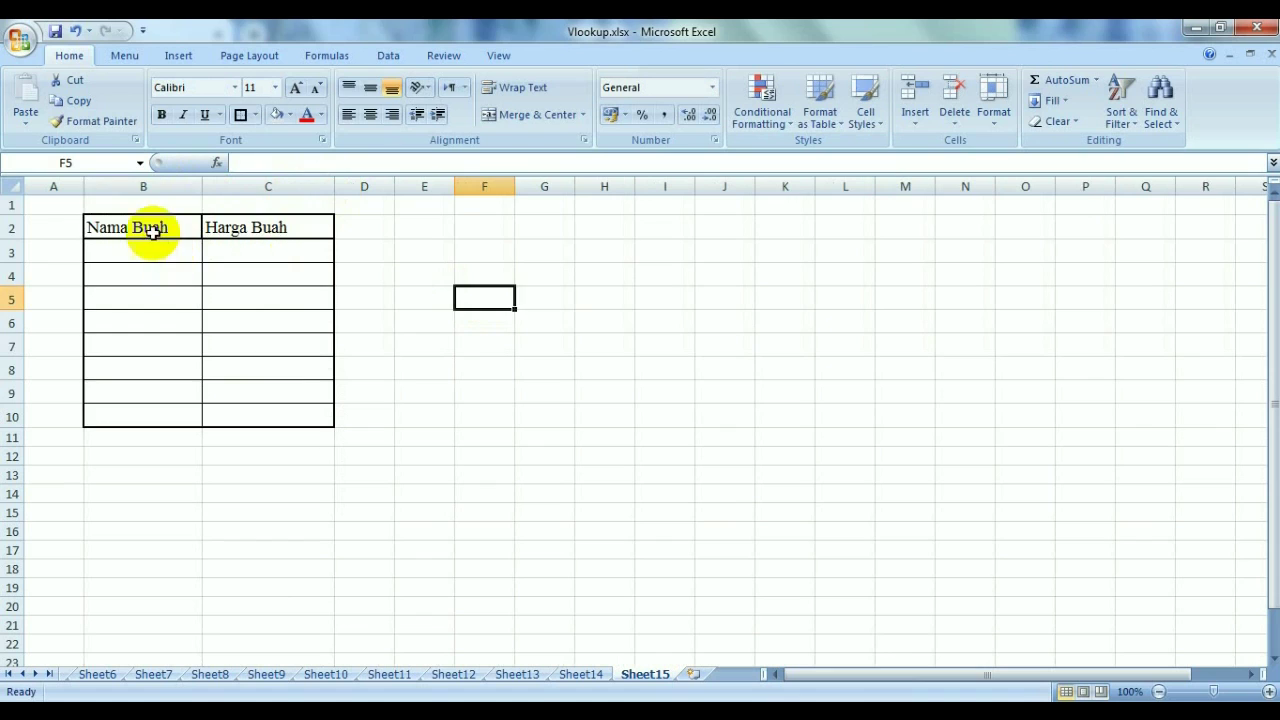
# Centre the text across B2:C10, then select the header cells B2:C2.
pyautogui.click(193, 227)
pyautogui.moveTo(193, 227); pyautogui.dragTo(297, 417)
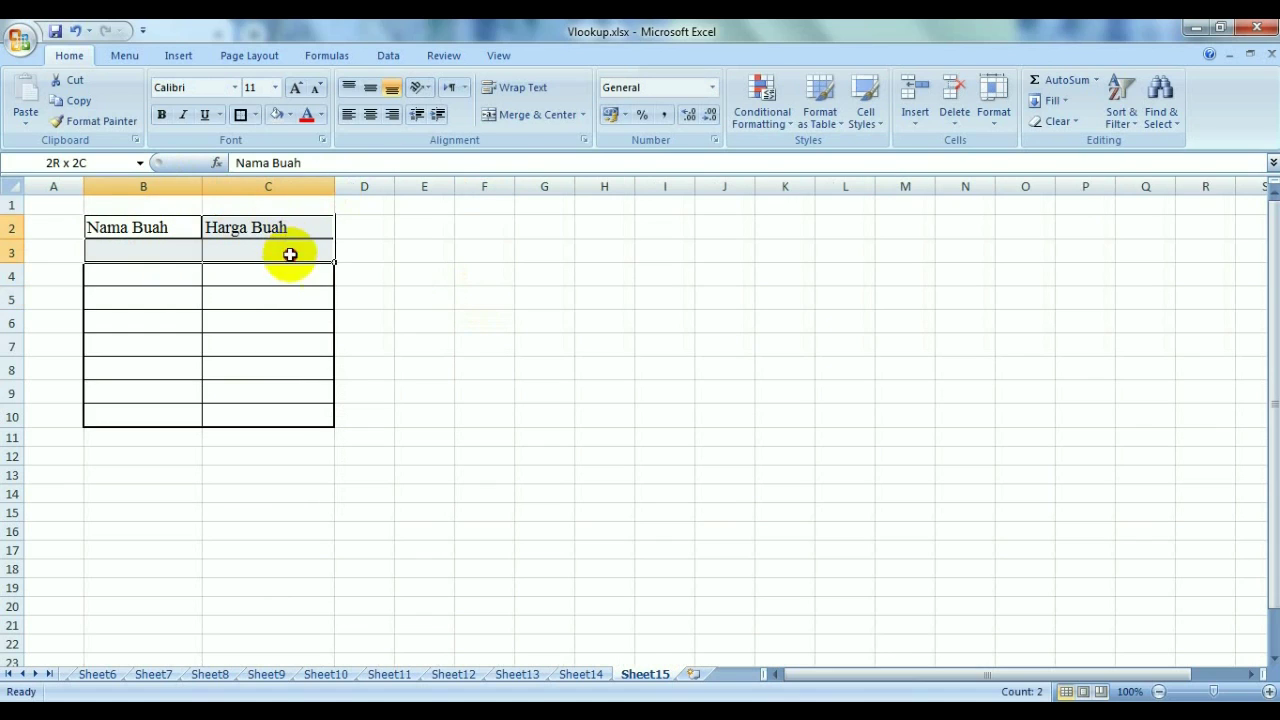
pyautogui.click(370, 114)
pyautogui.click(424, 324)
pyautogui.click(161, 229)
pyautogui.moveTo(161, 229); pyautogui.dragTo(286, 228)
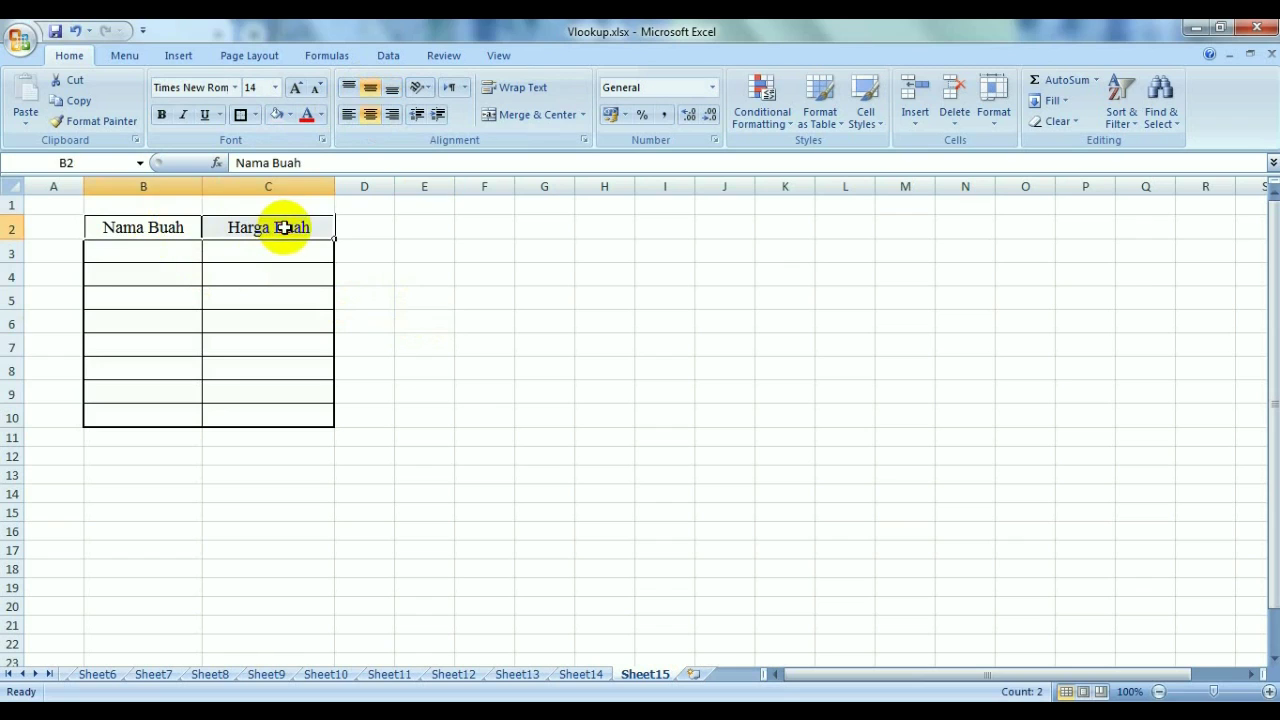
# Fill the header row B2:C2 with orange.
pyautogui.click(289, 114)
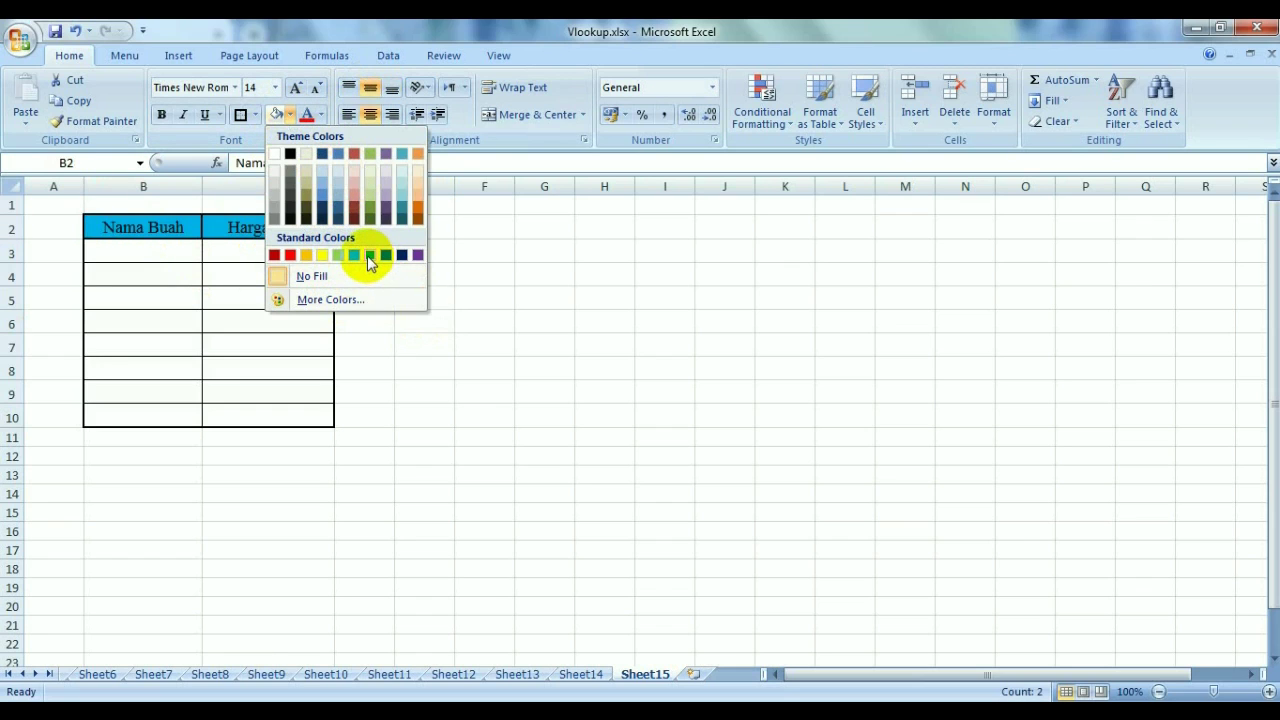
pyautogui.click(308, 257)
pyautogui.click(445, 298)
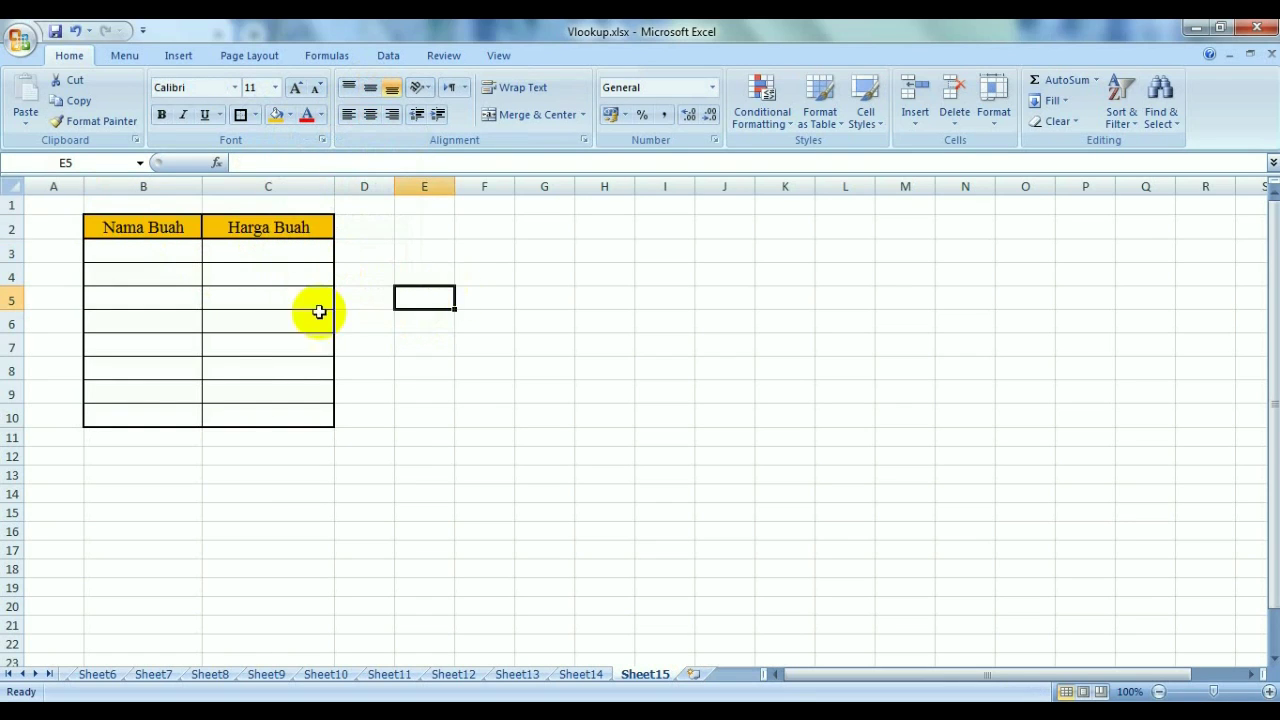
# Give the fruit name cells B3:B10 a light lavender fill.
pyautogui.moveTo(160, 250)
pyautogui.mouseDown()
pyautogui.moveTo(327, 423)
pyautogui.moveTo(177, 420)
pyautogui.mouseUp()
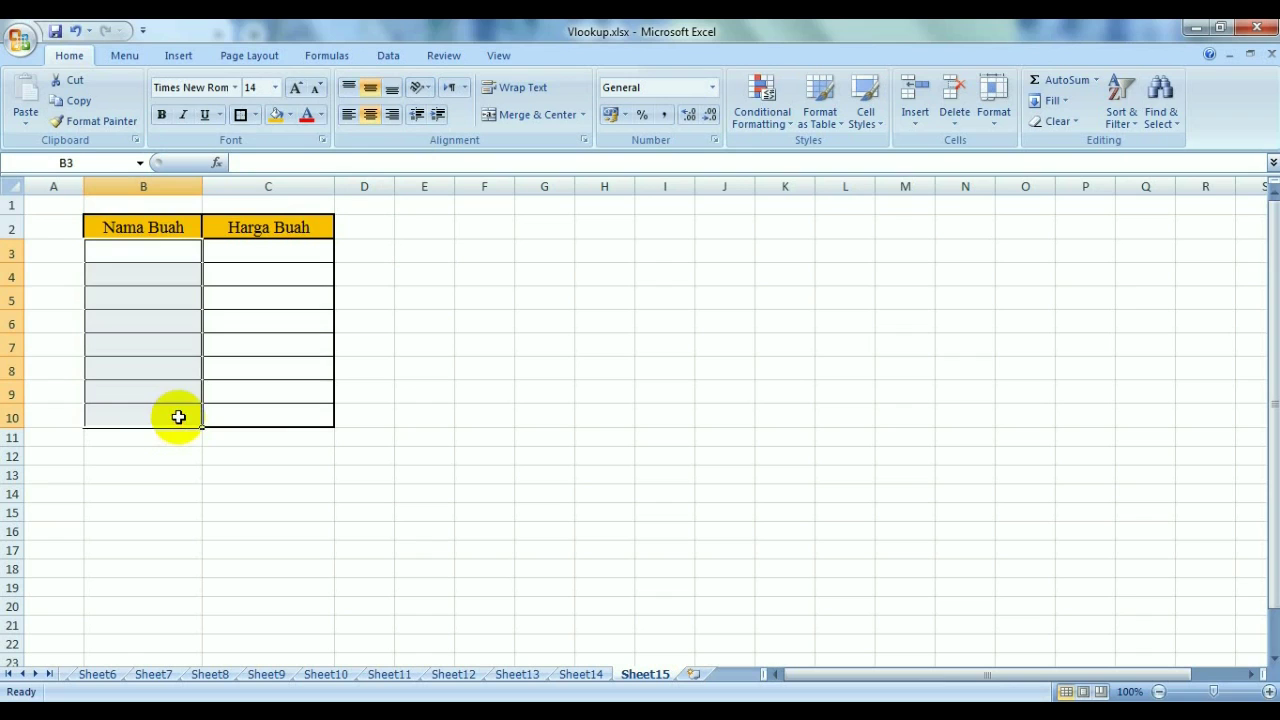
pyautogui.click(290, 114)
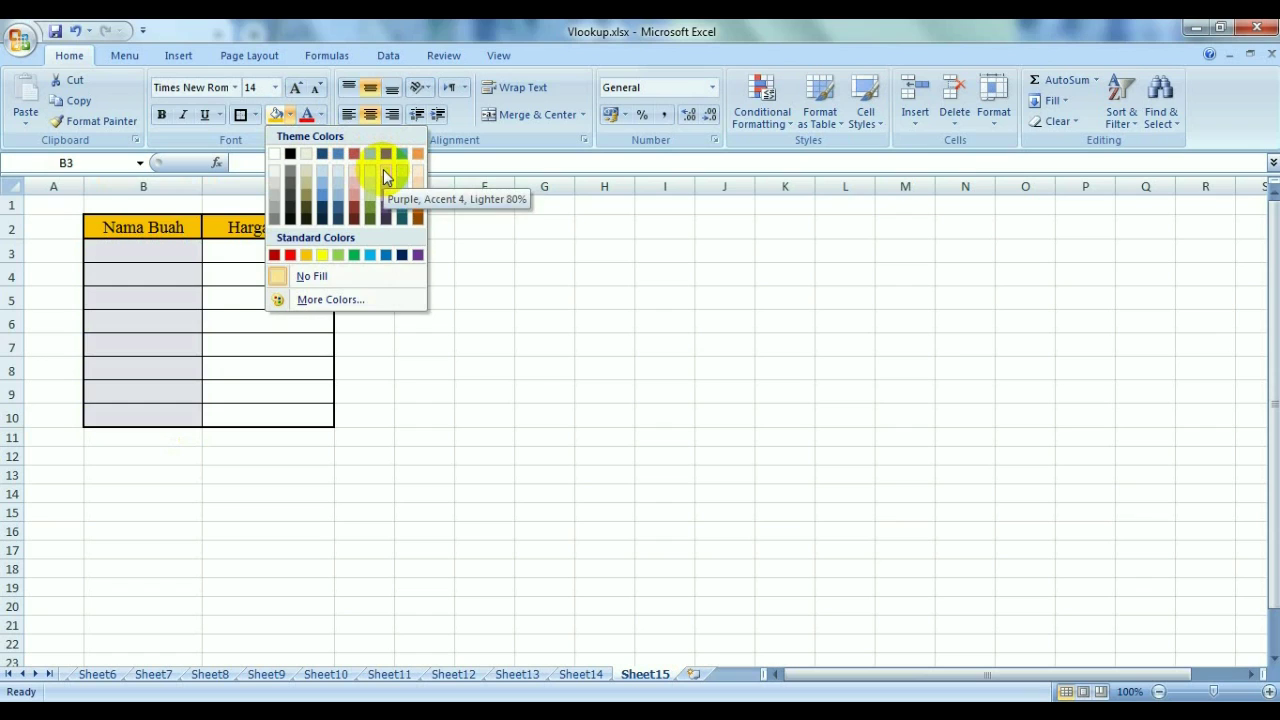
pyautogui.click(384, 170)
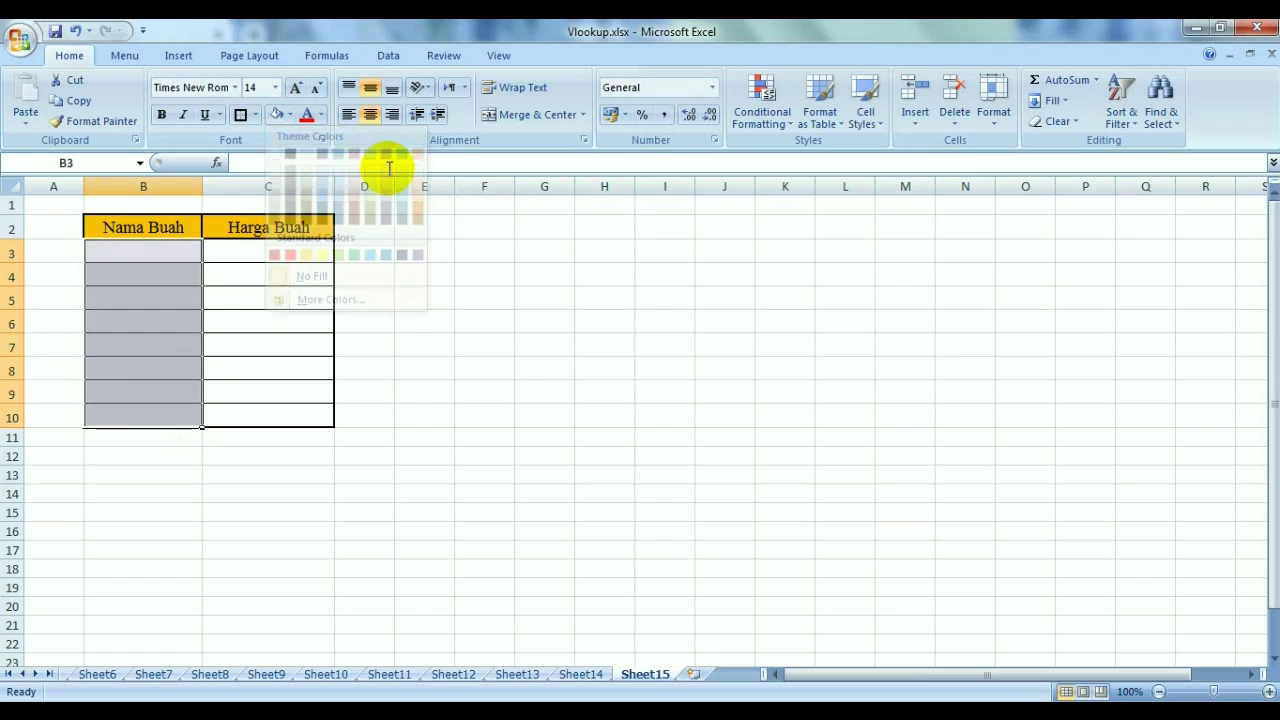
pyautogui.click(456, 410)
pyautogui.click(284, 258)
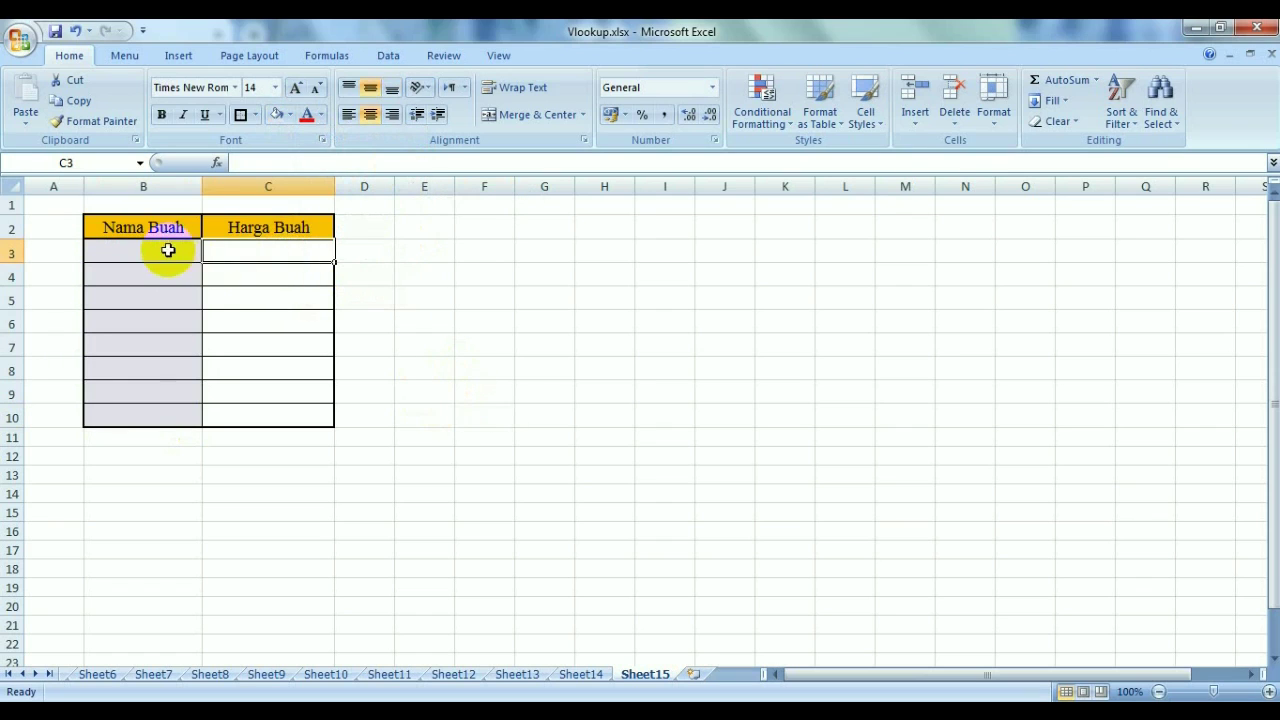
pyautogui.click(169, 253)
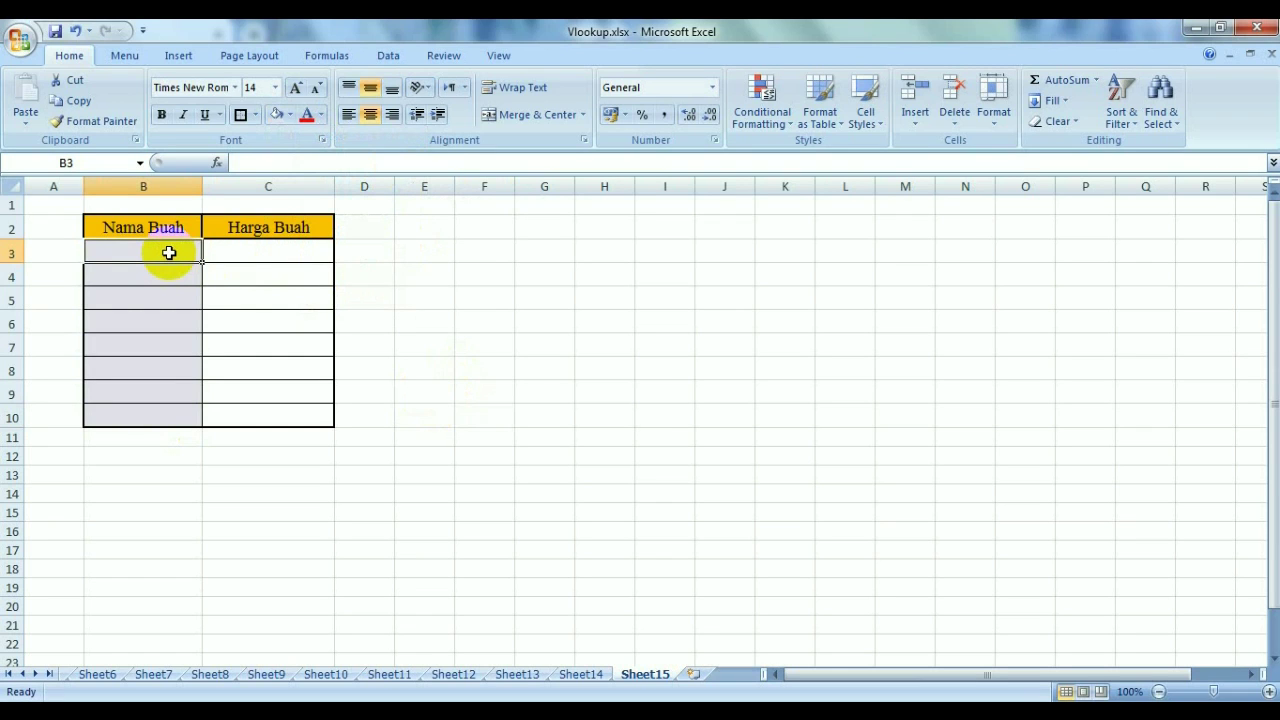
# Enter Apel, Anggur, Semangka and Nangka in B3:B6.
pyautogui.write('A')
pyautogui.press('Return')
pyautogui.write('Ang')
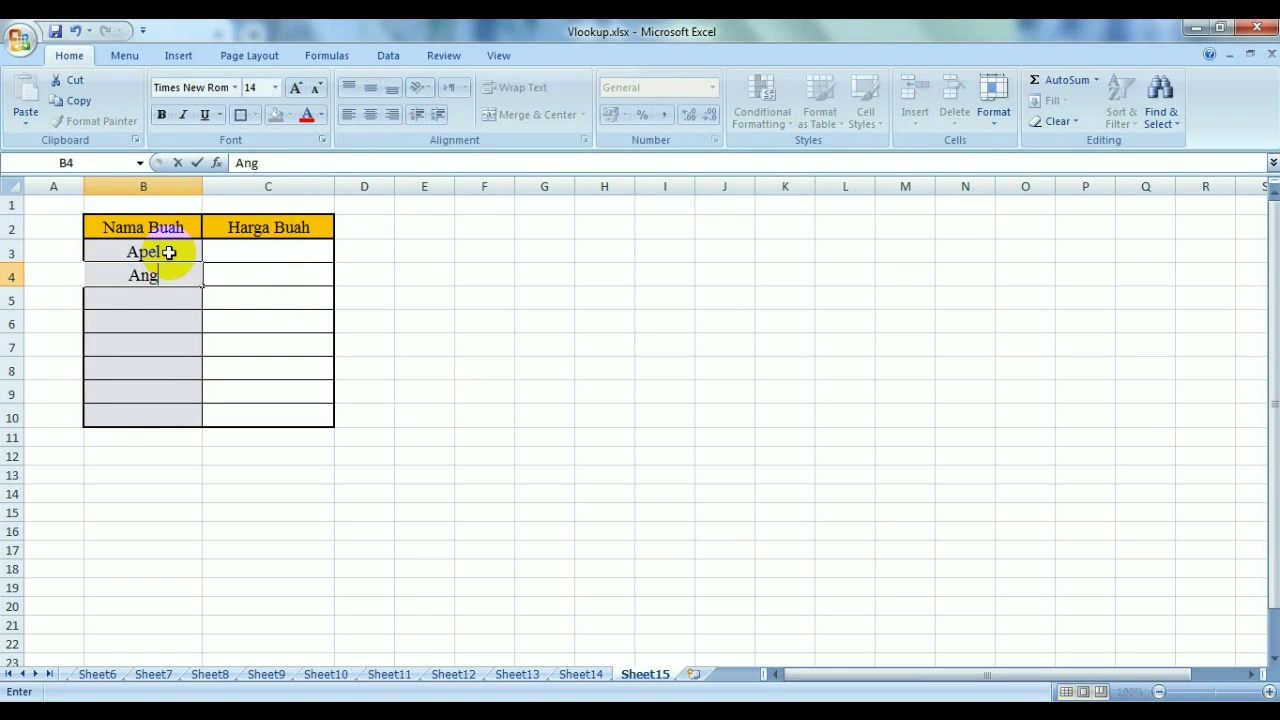
pyautogui.press('Return')
pyautogui.write('Semang')
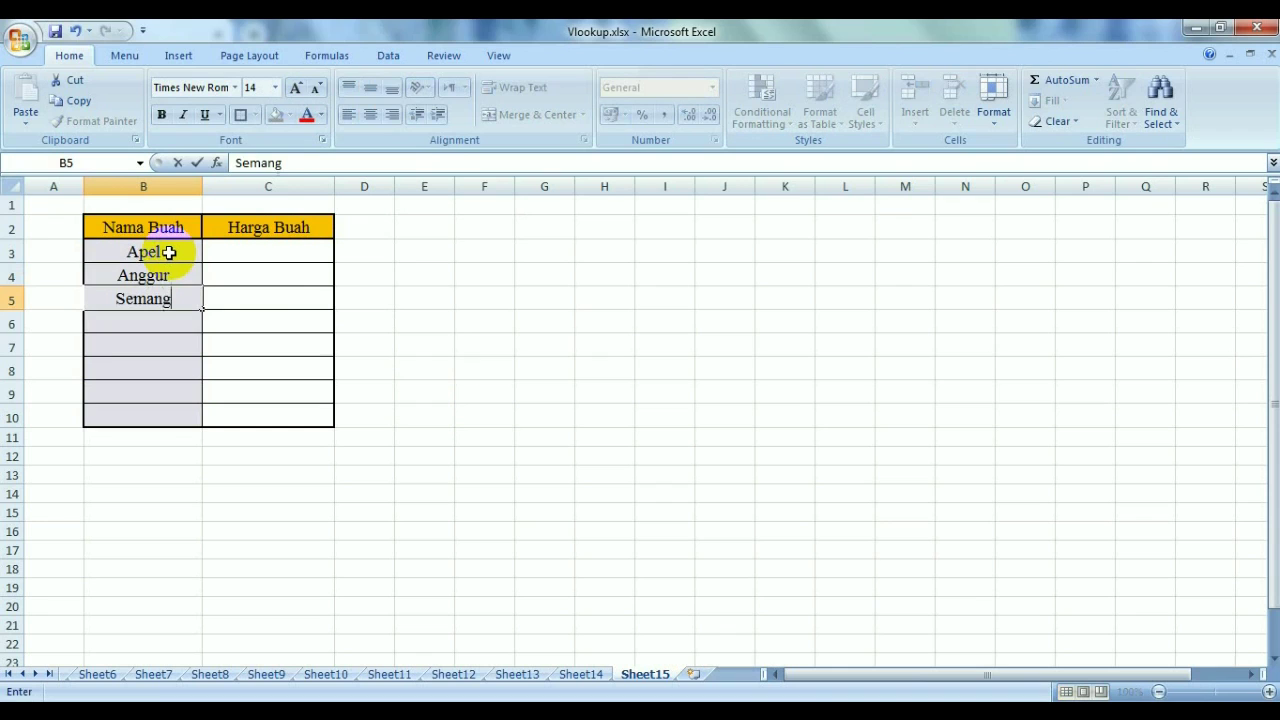
pyautogui.write('ka')
pyautogui.press('Return')
pyautogui.write('Na')
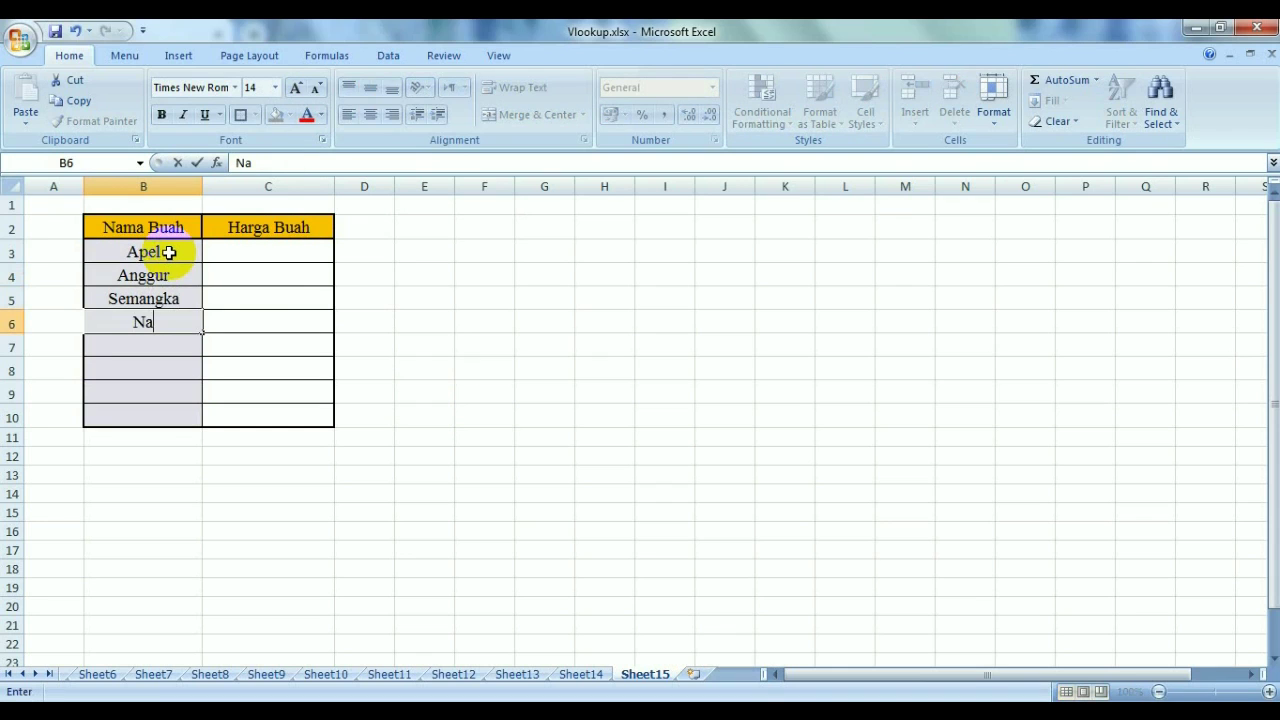
pyautogui.press('Return')
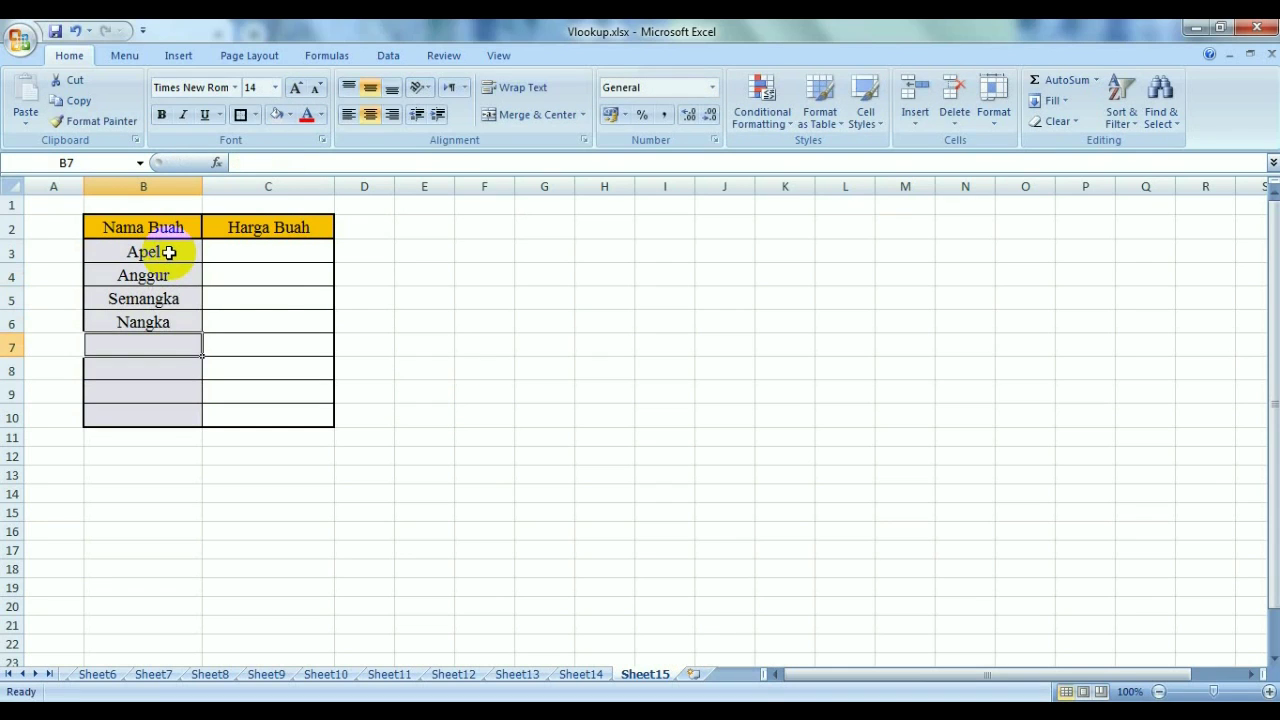
# Enter Anggur, Apel, Nangka and Semangka in B7:B10.
pyautogui.write('A')
pyautogui.press('Return')
pyautogui.write('Apel')
pyautogui.press('Return')
pyautogui.write('Nangka')
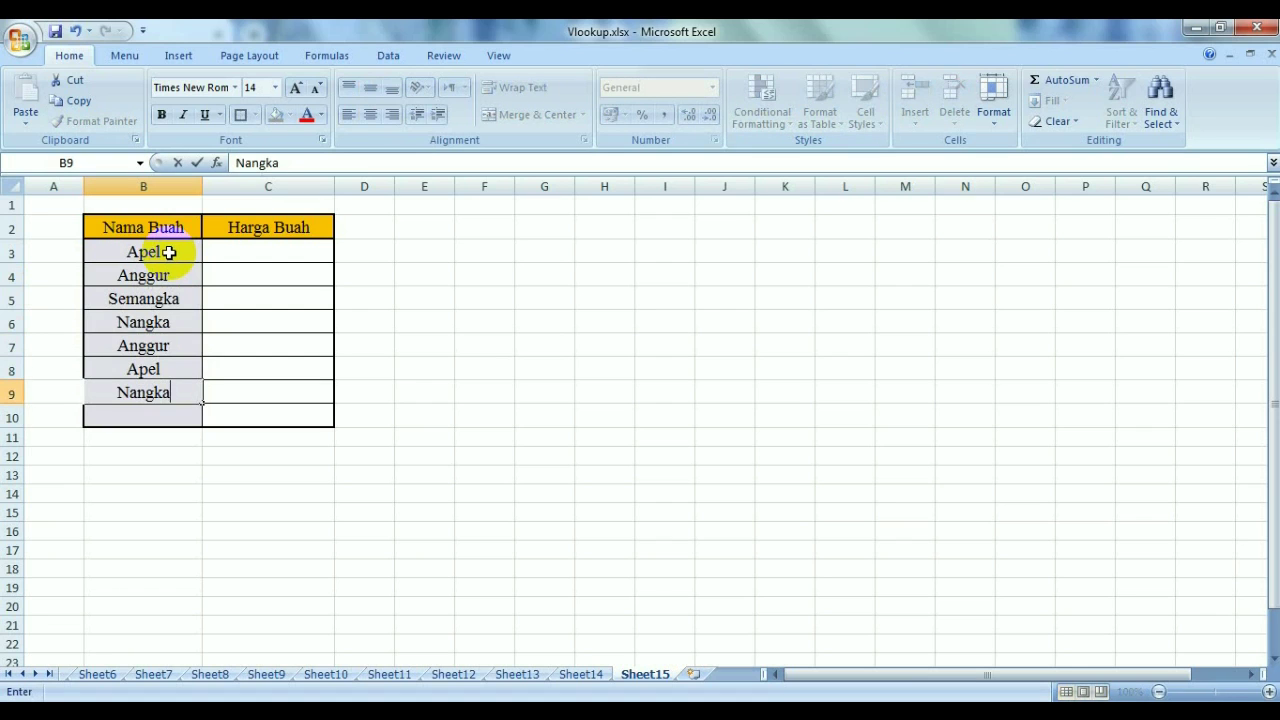
pyautogui.press('Return')
pyautogui.write('S')
pyautogui.click(471, 268)
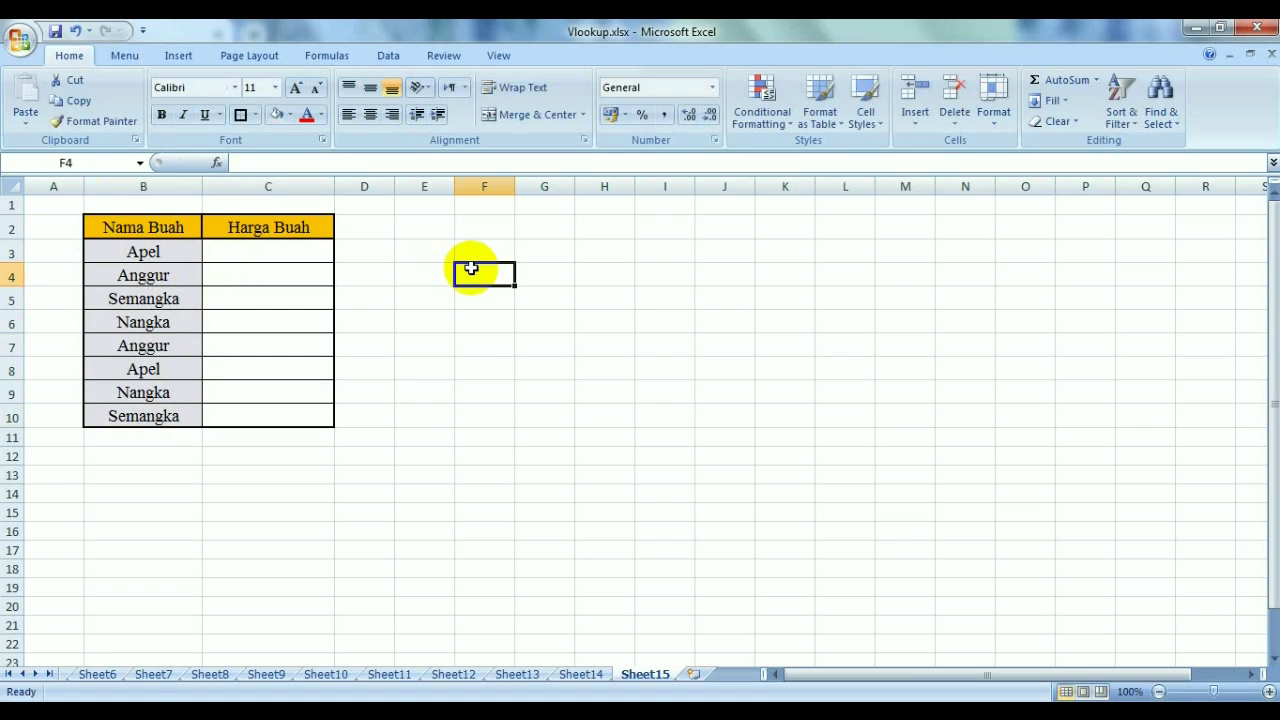
# Give every cell in E2:F6 a border and widen column E.
pyautogui.moveTo(423, 226)
pyautogui.mouseDown()
pyautogui.moveTo(502, 343)
pyautogui.moveTo(514, 306)
pyautogui.moveTo(498, 327)
pyautogui.mouseUp()
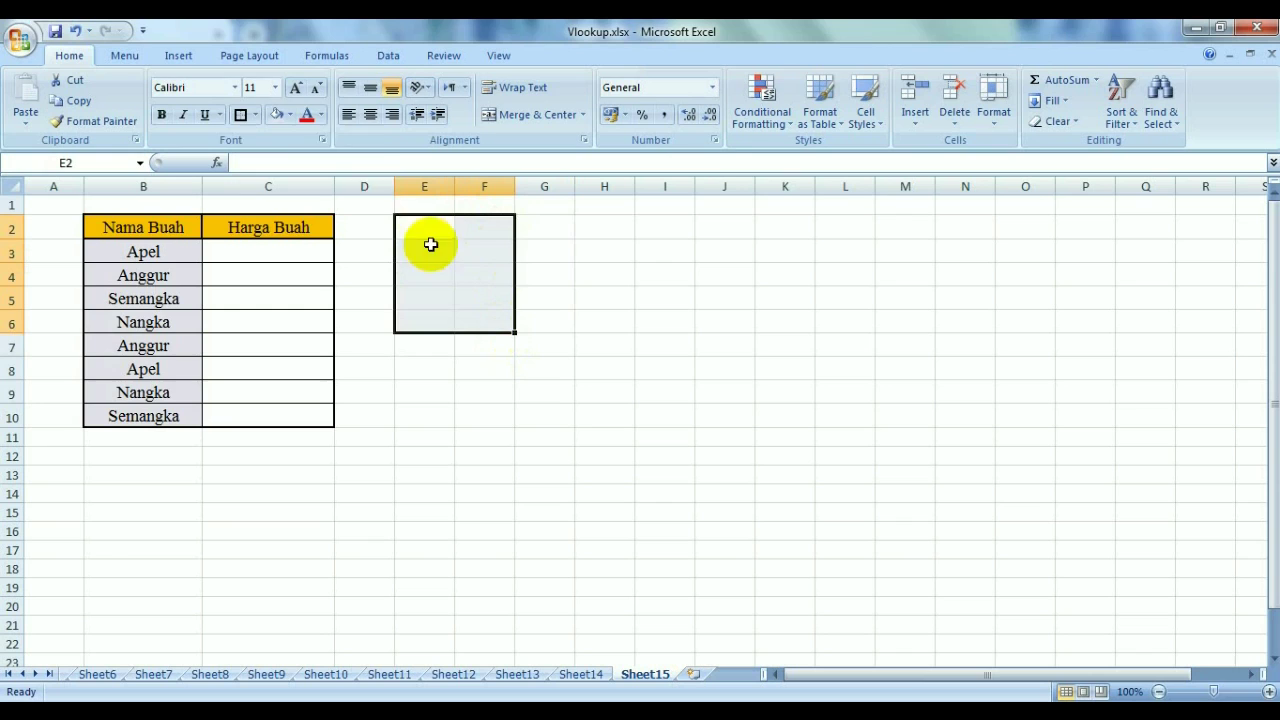
pyautogui.click(253, 115)
pyautogui.click(283, 264)
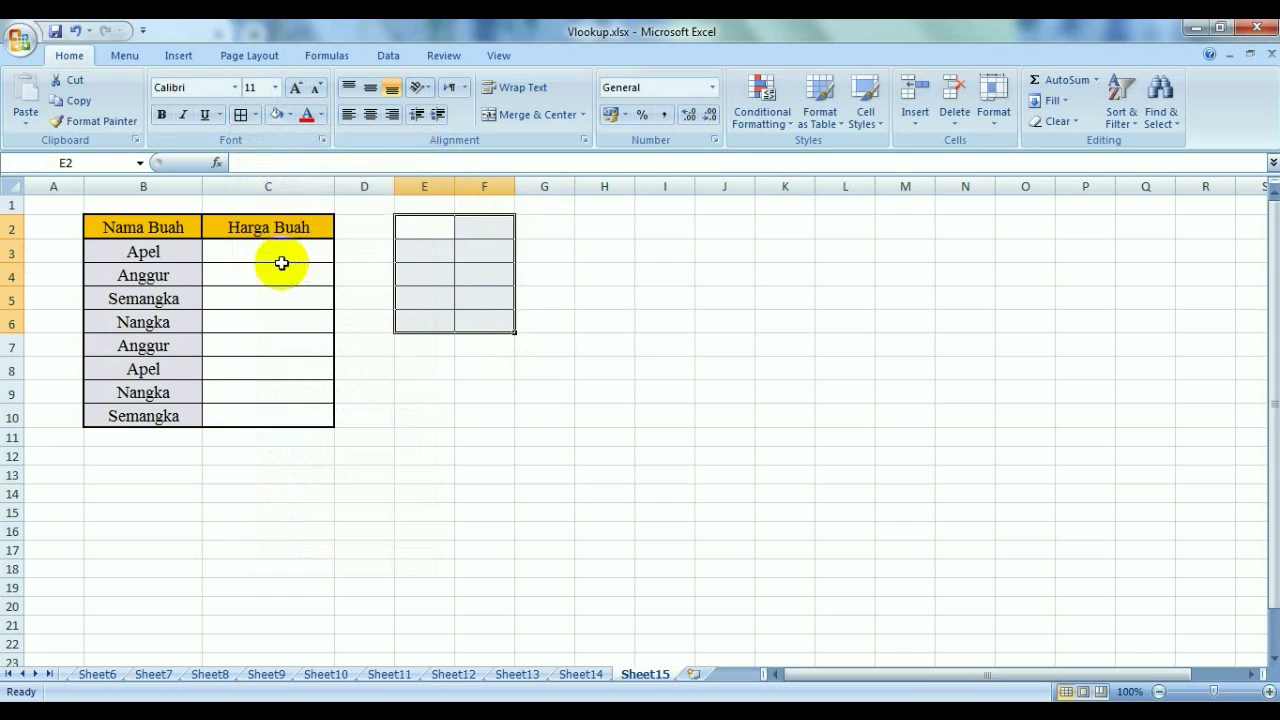
pyautogui.moveTo(455, 186); pyautogui.dragTo(605, 186)
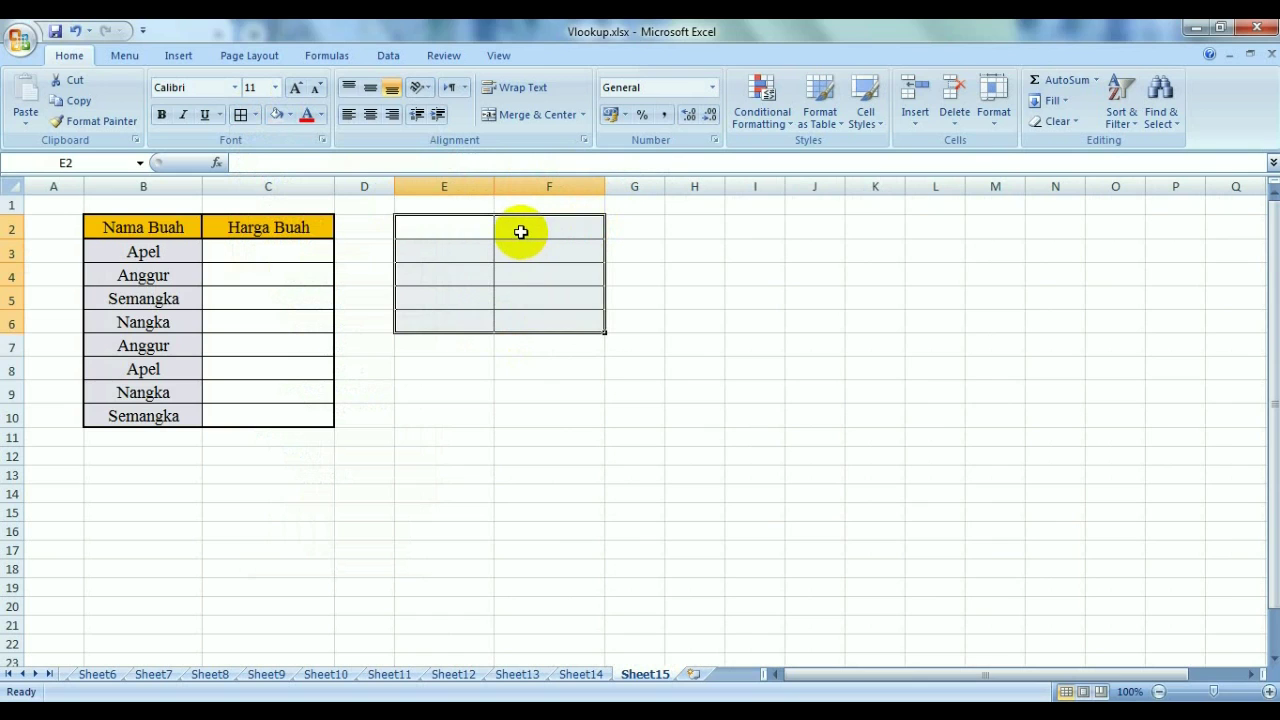
# Apply a thick box border around E2:F6.
pyautogui.click(735, 343)
pyautogui.moveTo(465, 225); pyautogui.dragTo(567, 319)
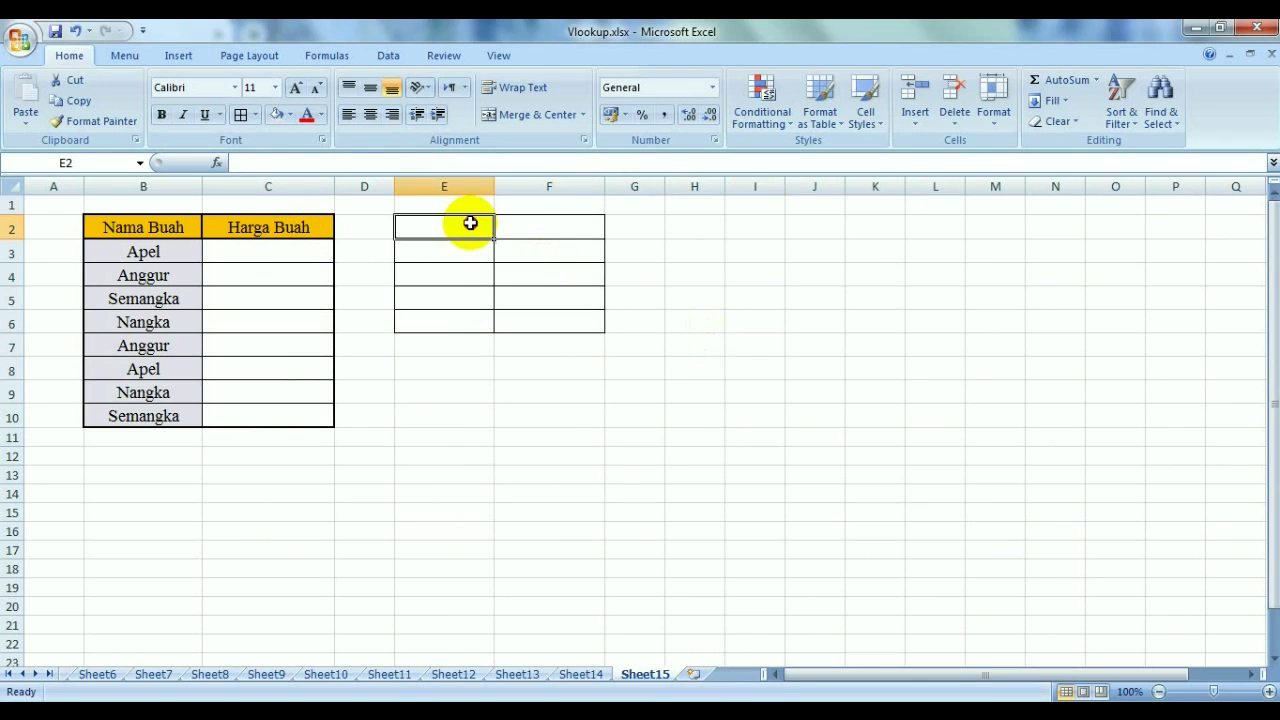
pyautogui.click(255, 114)
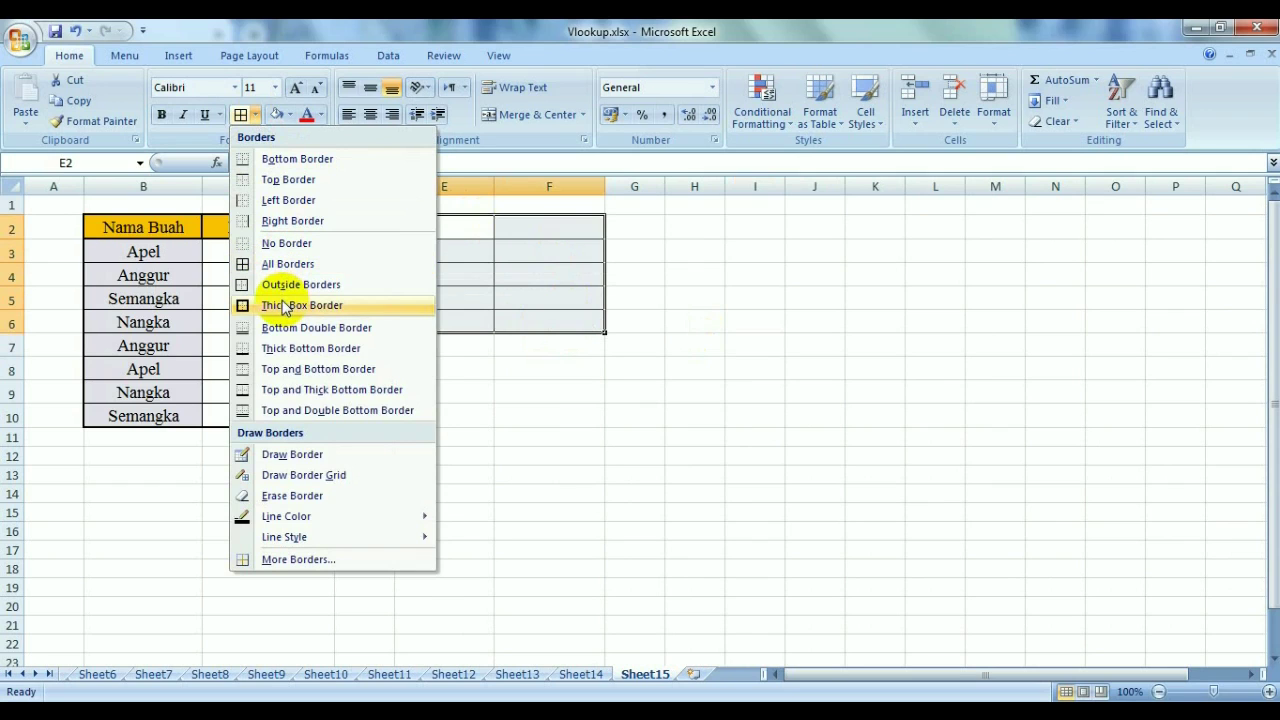
pyautogui.click(270, 305)
# Box the header row E2:F2 with a thick border as well.
pyautogui.click(834, 348)
pyautogui.click(471, 225)
pyautogui.moveTo(471, 225); pyautogui.dragTo(560, 228)
pyautogui.click(243, 114)
pyautogui.click(819, 397)
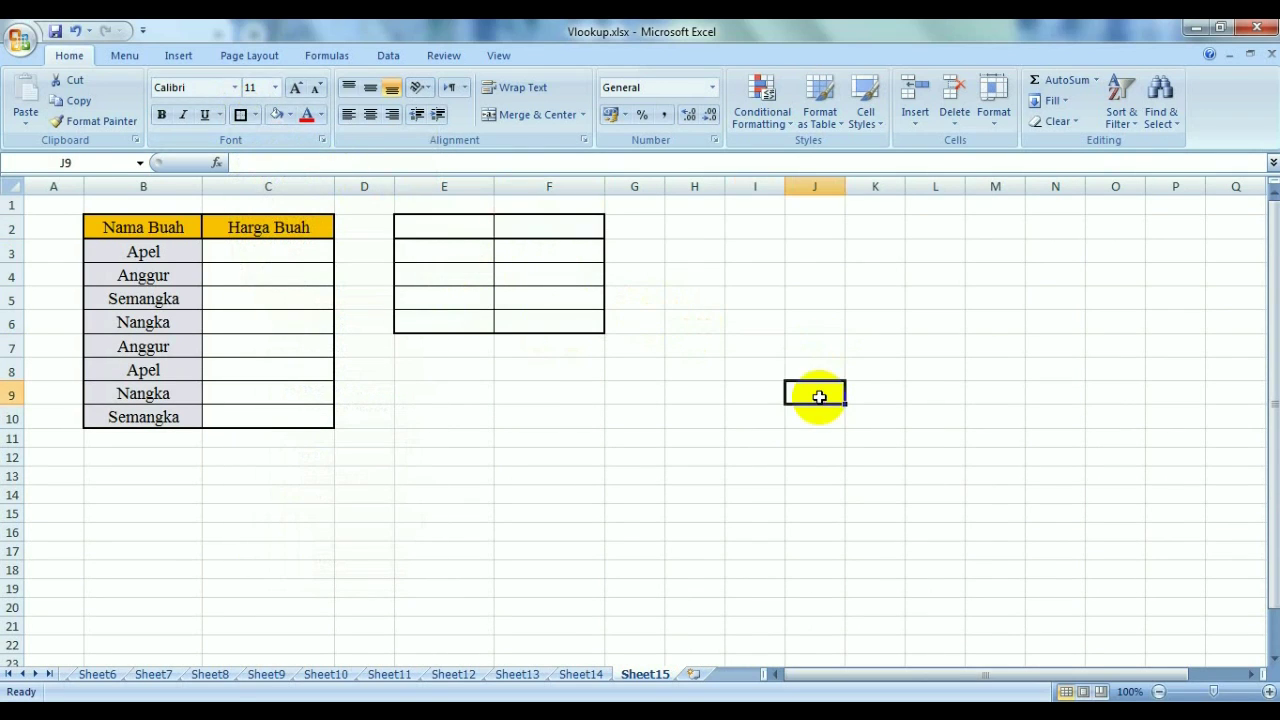
pyautogui.click(531, 229)
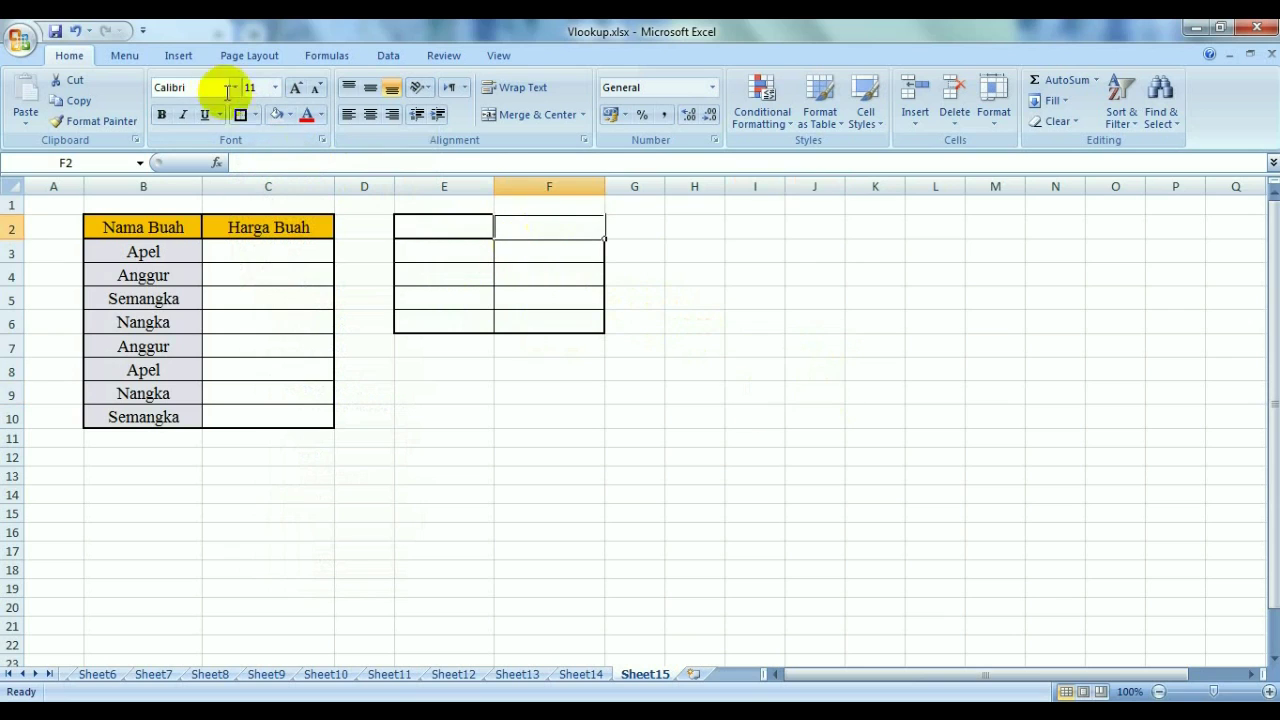
pyautogui.click(825, 351)
pyautogui.click(459, 224)
# Enter the headers Nama Buah in E2 and Harga Buah in F2.
pyautogui.write('Nama Buah')
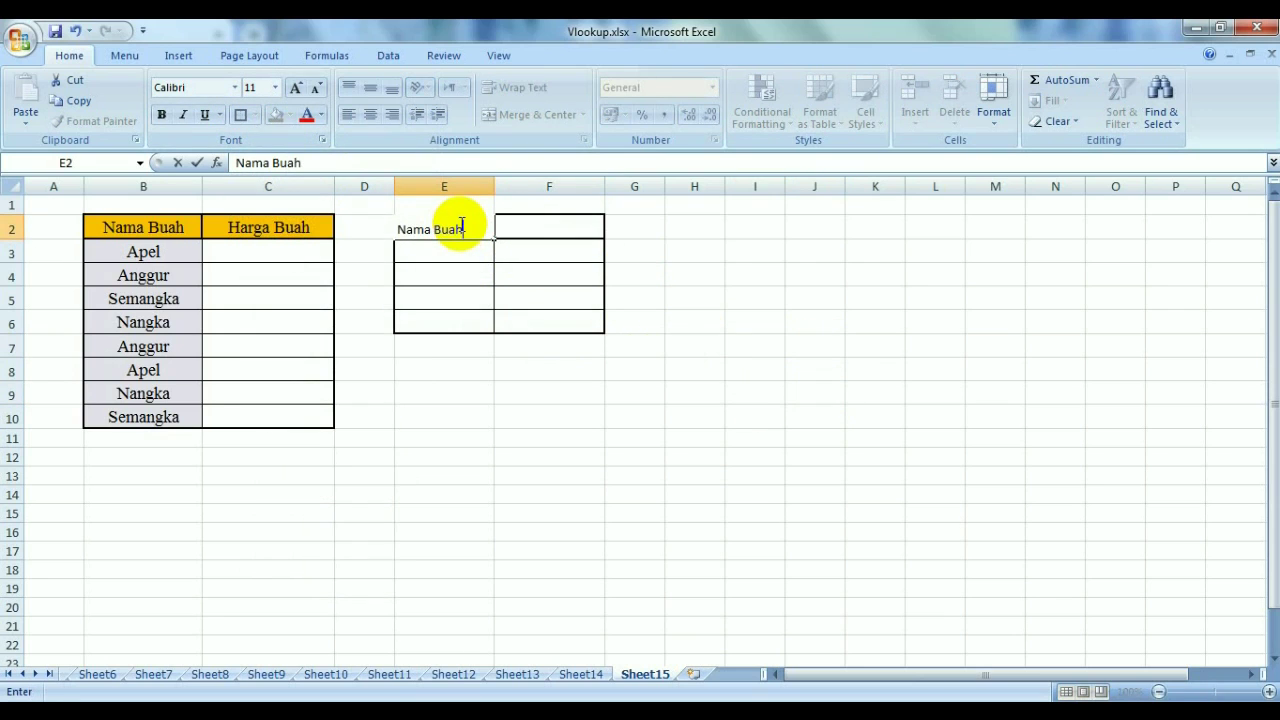
pyautogui.press('Tab')
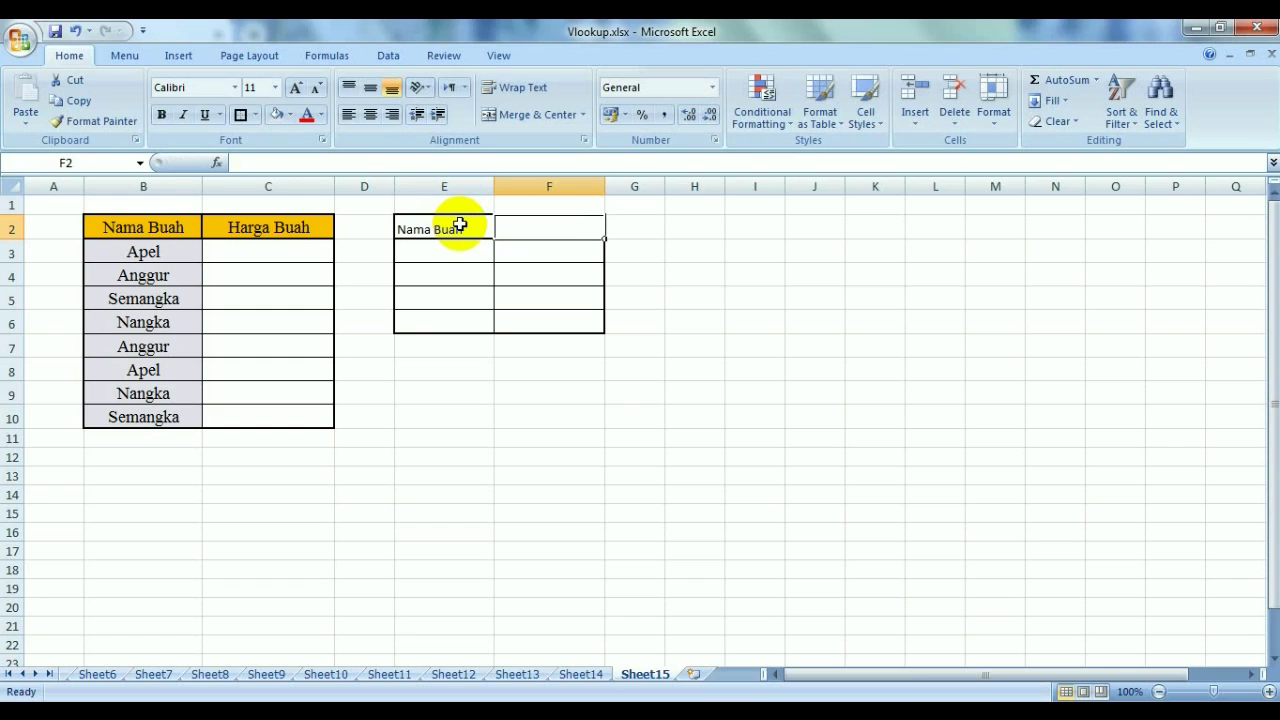
pyautogui.write('Harga')
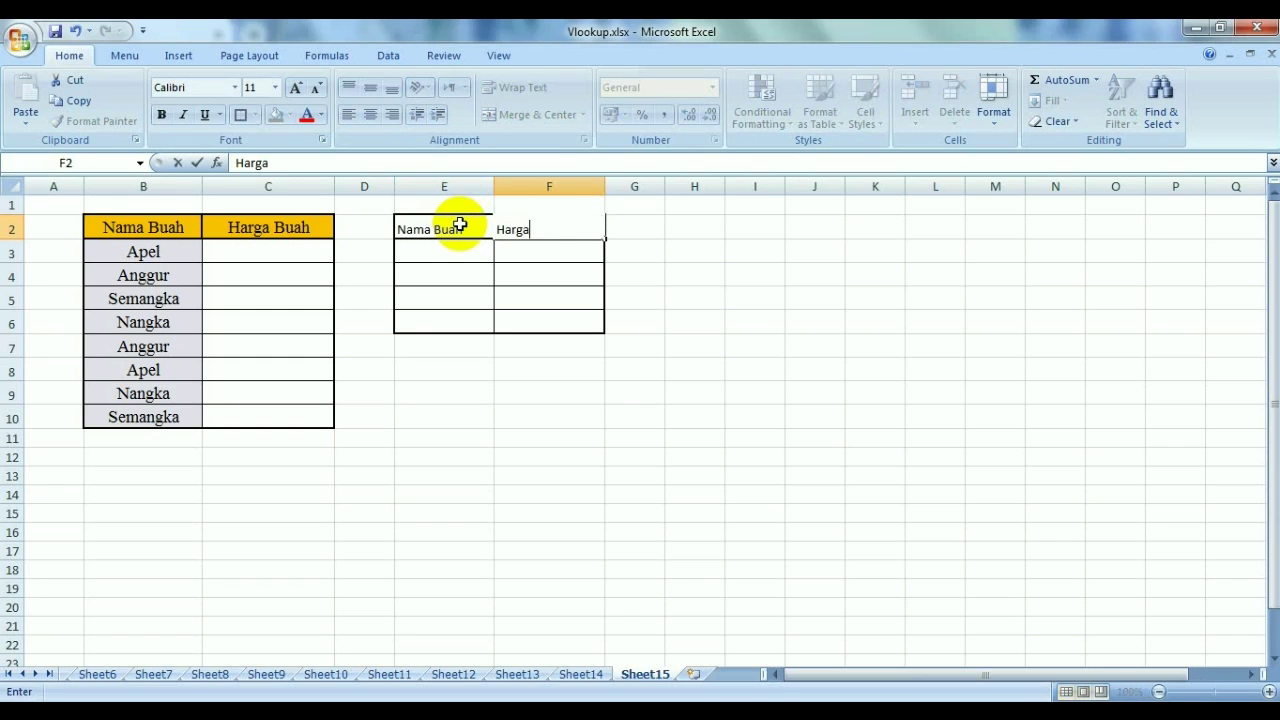
pyautogui.write(' Buah')
pyautogui.click(820, 345)
# Set the new table E2:F6 to Times New Roman, size 14.
pyautogui.click(455, 250)
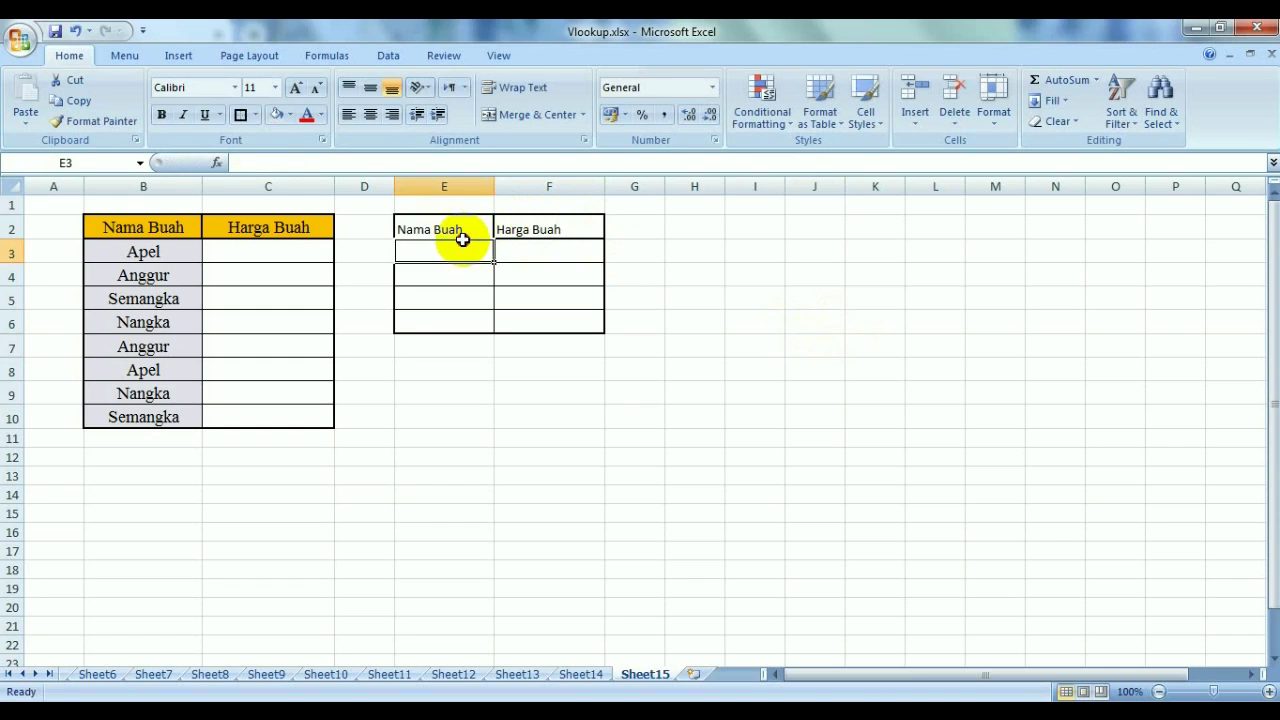
pyautogui.moveTo(473, 229); pyautogui.dragTo(569, 323)
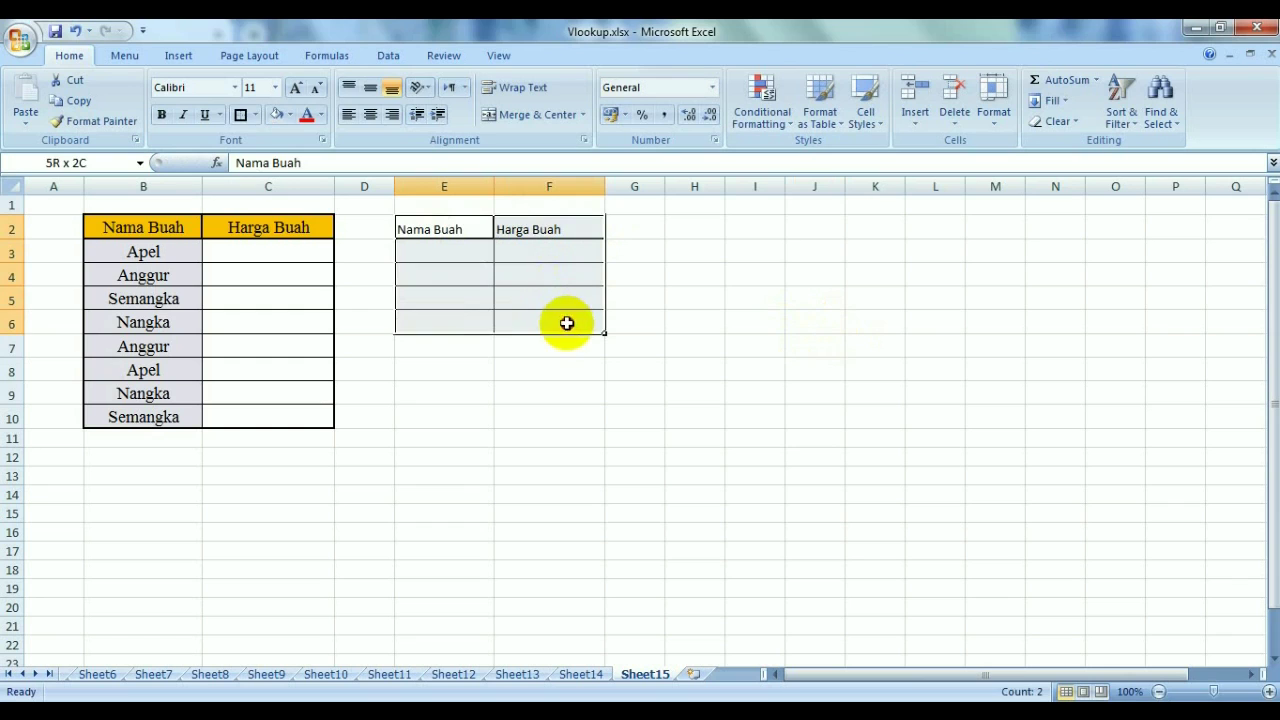
pyautogui.click(235, 90)
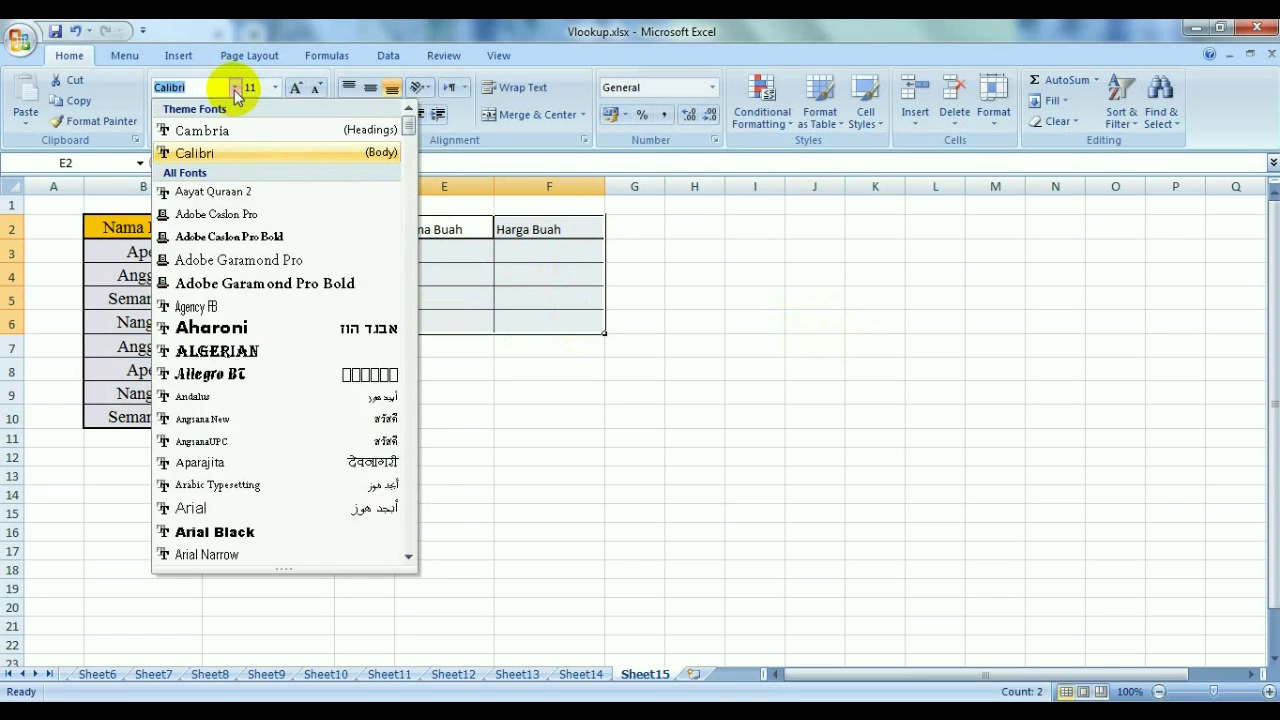
pyautogui.write('te')
pyautogui.press('Down')
pyautogui.press('Down')
pyautogui.press('Down')
pyautogui.press('Down')
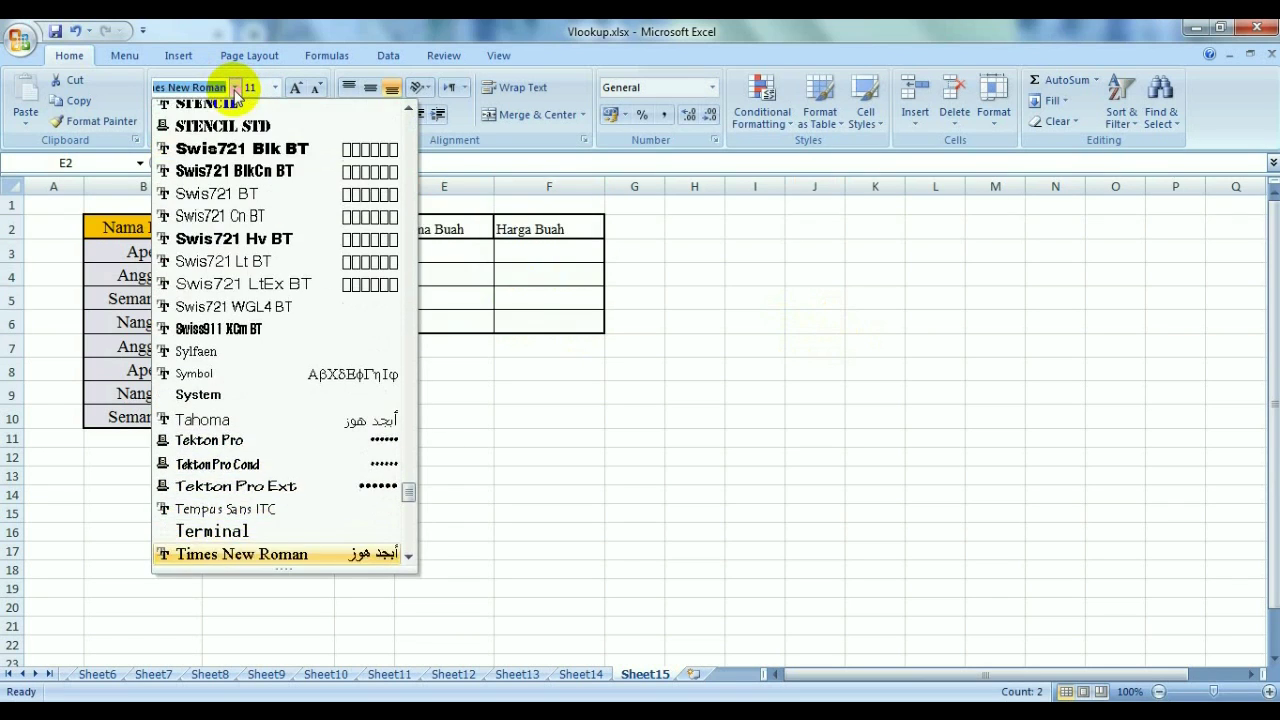
pyautogui.press('Return')
pyautogui.click(277, 88)
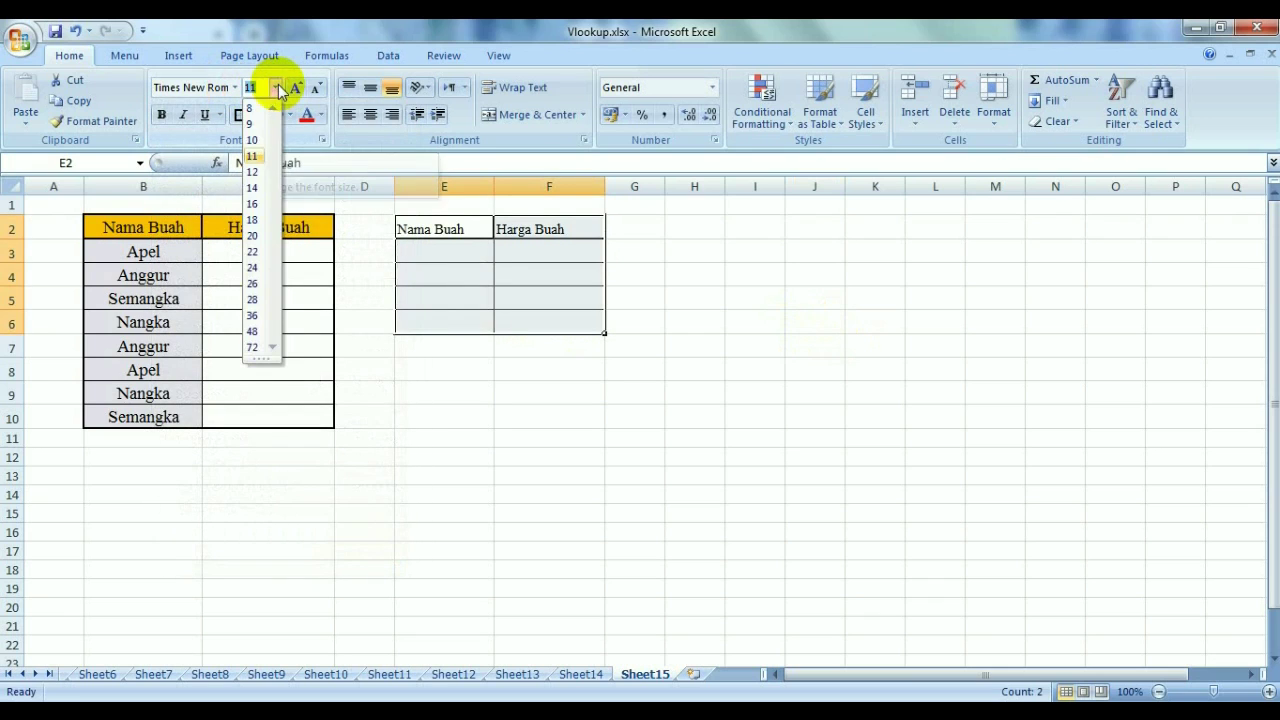
pyautogui.write('14')
pyautogui.click(734, 343)
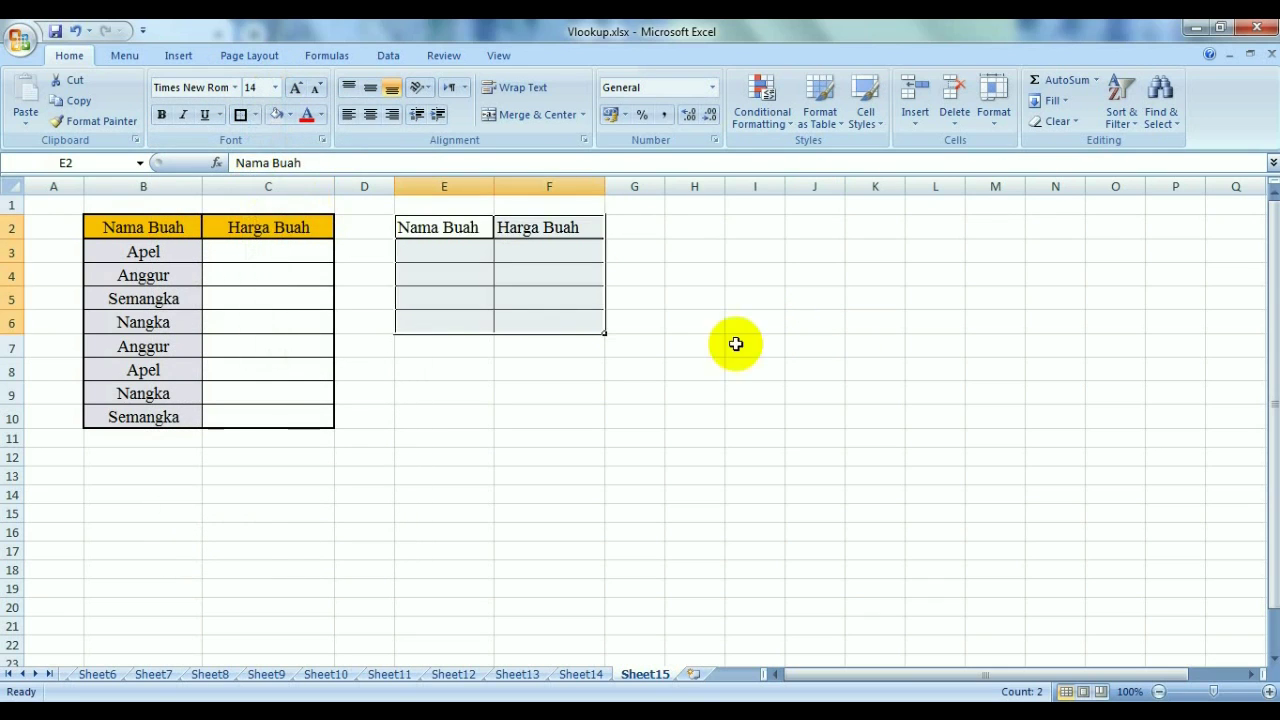
pyautogui.click(745, 345)
pyautogui.click(432, 227)
# Centre the E2:F2 headers on a blue fill and widen columns E and F.
pyautogui.moveTo(432, 227); pyautogui.dragTo(543, 229)
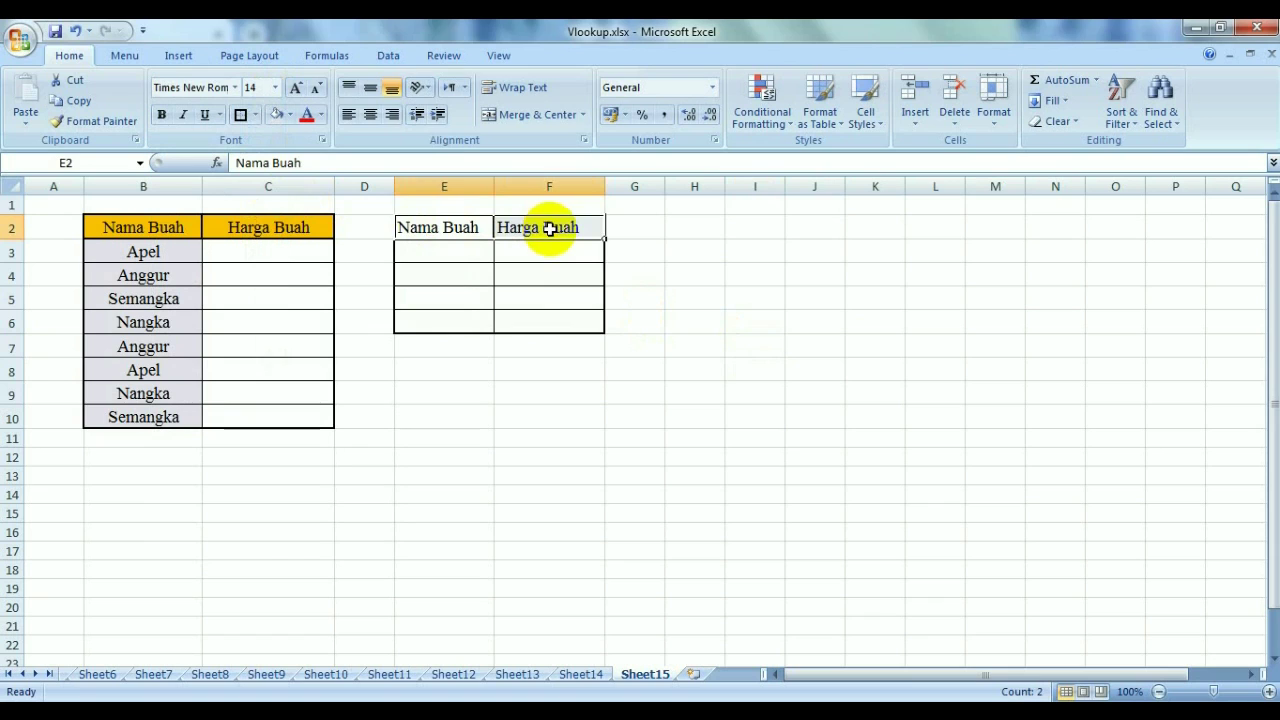
pyautogui.click(370, 115)
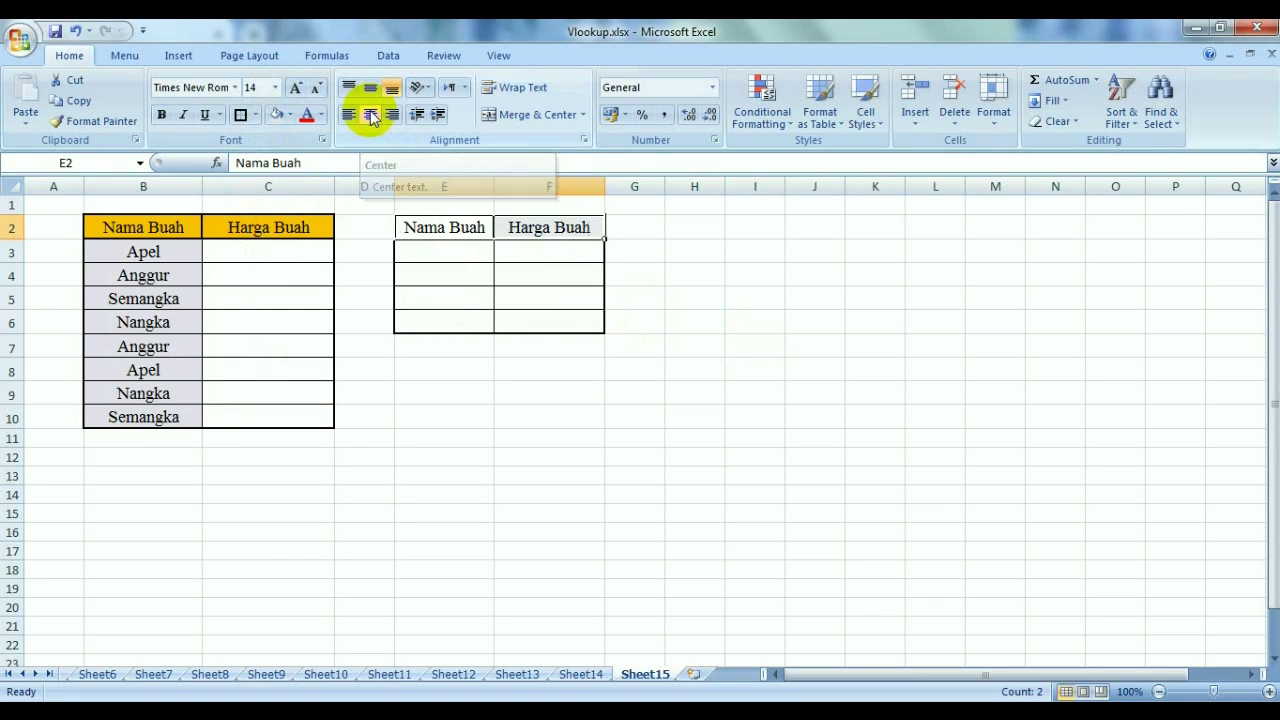
pyautogui.click(289, 115)
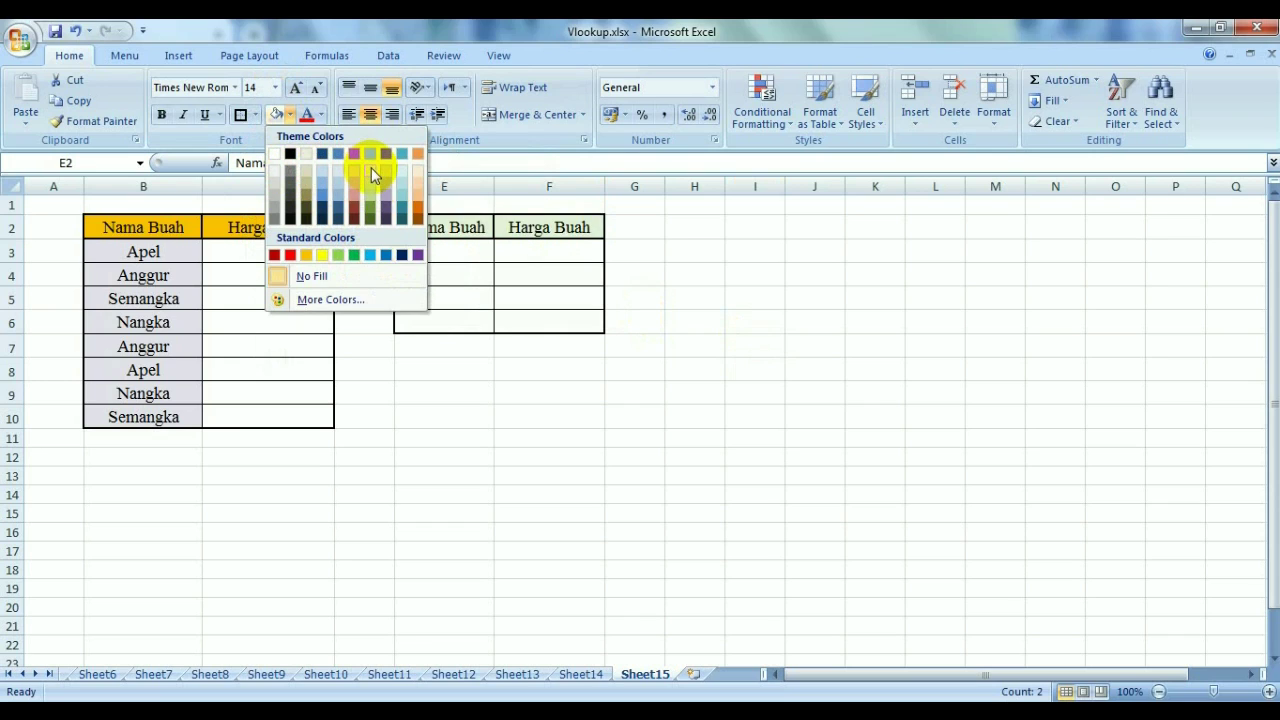
pyautogui.click(368, 258)
pyautogui.moveTo(494, 191); pyautogui.dragTo(510, 191)
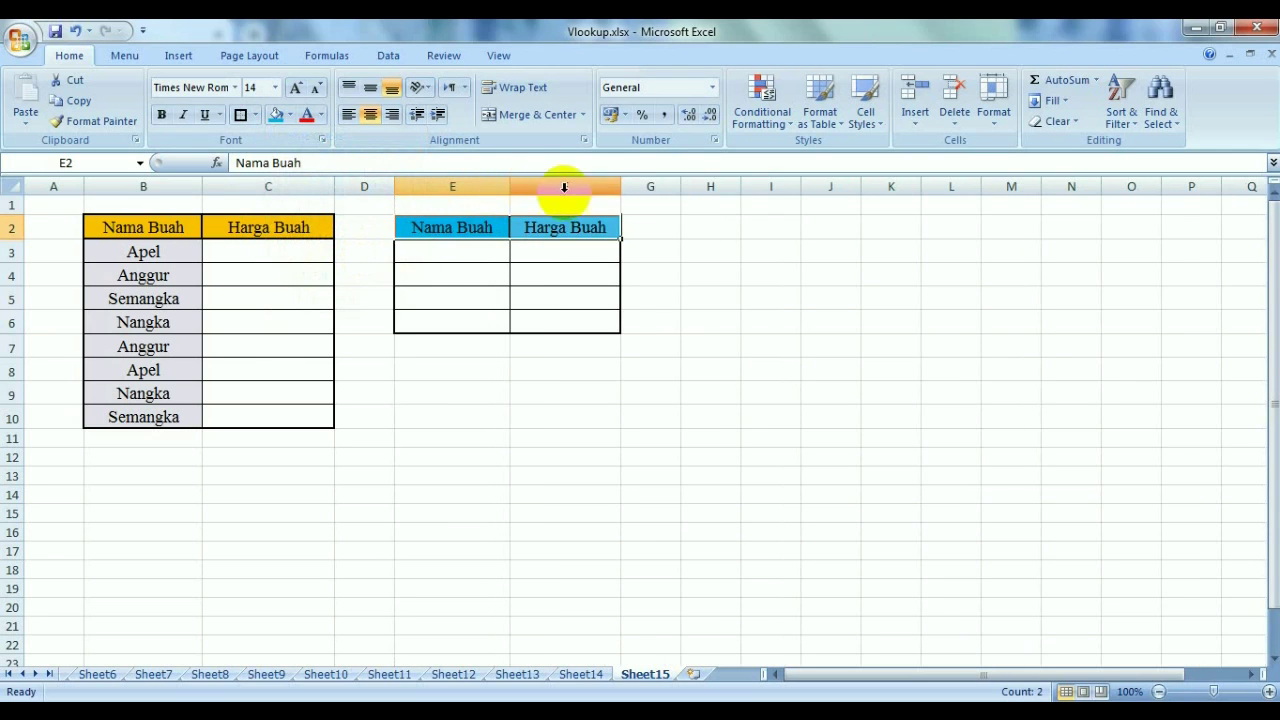
pyautogui.moveTo(621, 191); pyautogui.dragTo(648, 191)
# Shade the fruit name cells E3:E6 pale blue.
pyautogui.click(526, 293)
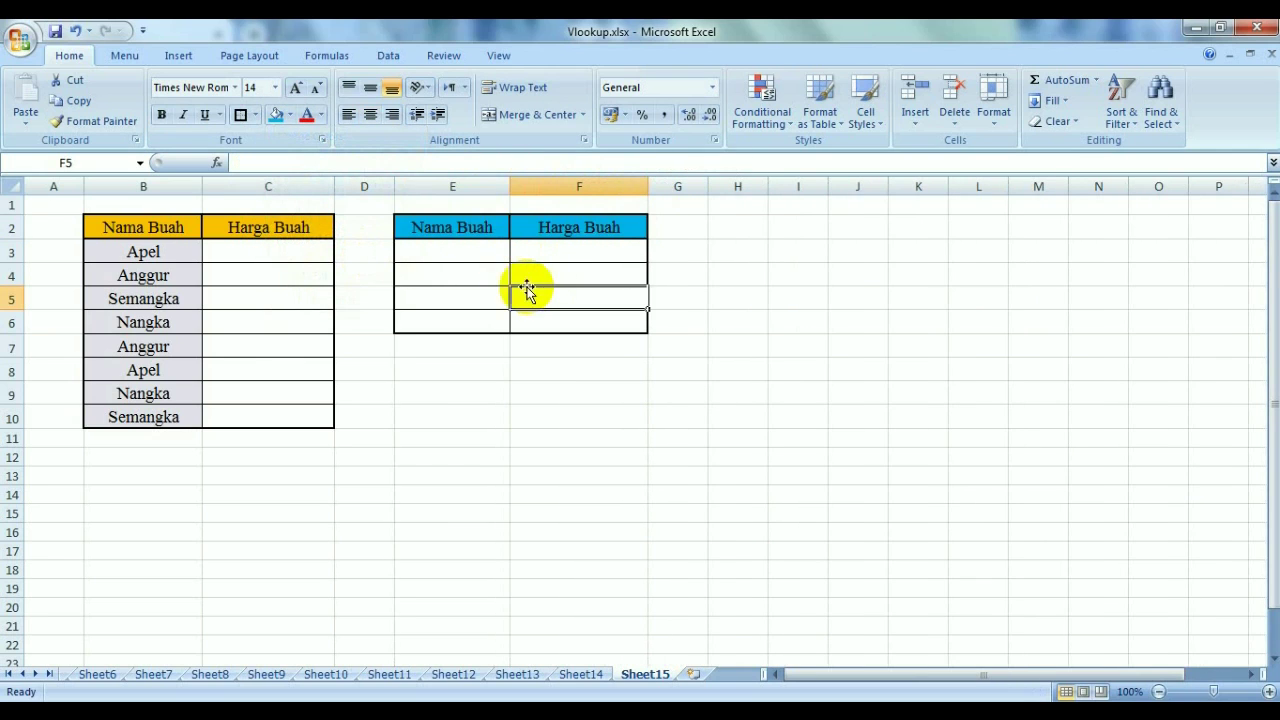
pyautogui.moveTo(462, 254); pyautogui.dragTo(465, 322)
pyautogui.click(289, 115)
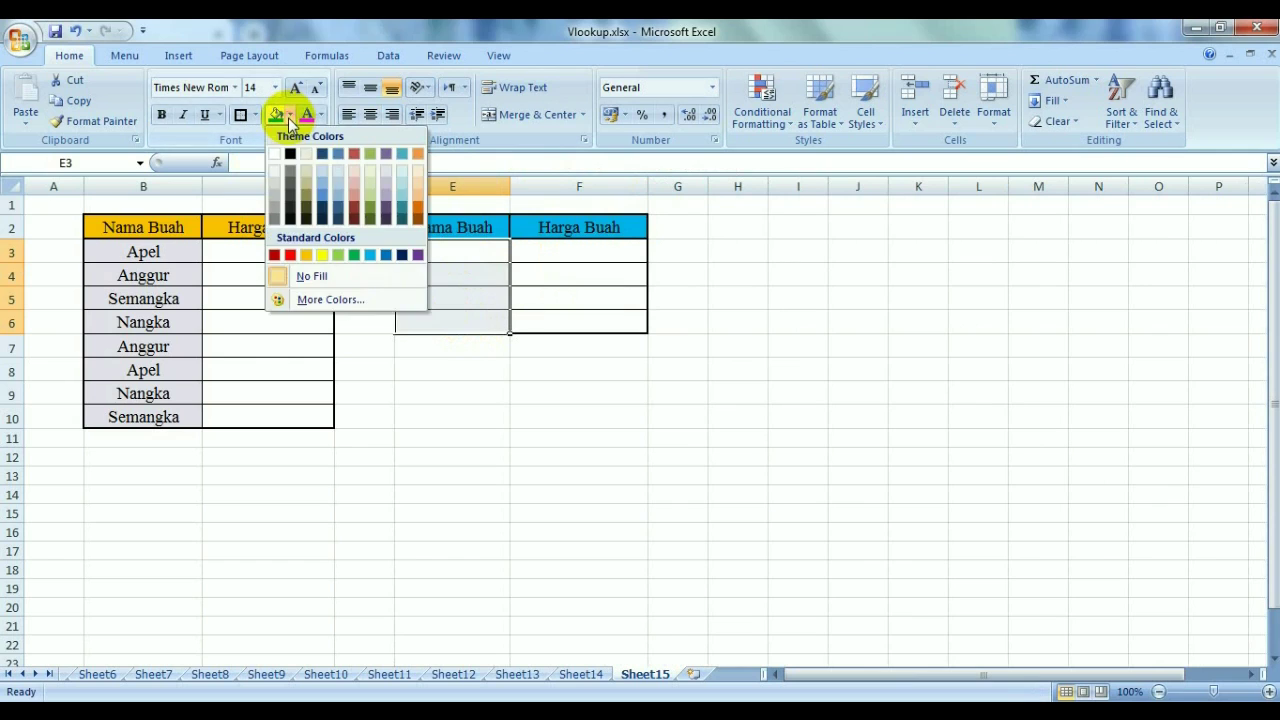
pyautogui.click(338, 172)
pyautogui.click(494, 496)
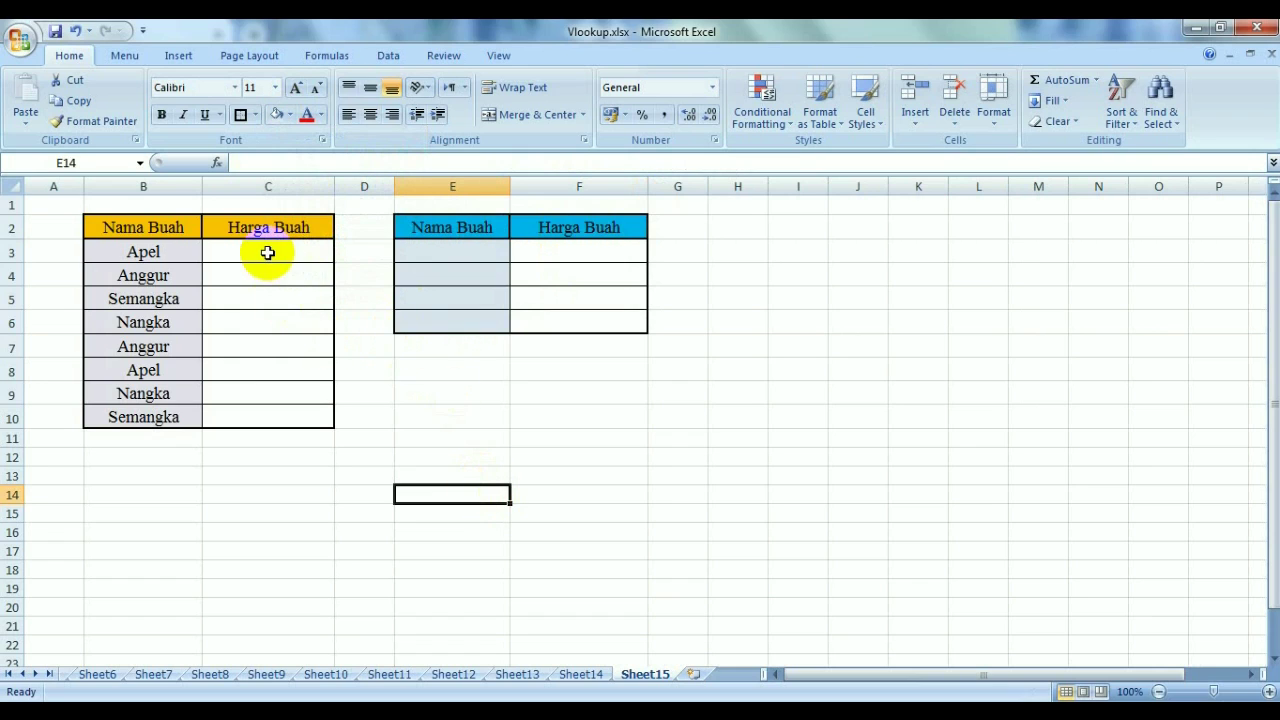
pyautogui.click(476, 251)
# Enter Apel, Anggur, Semangka and Nangka in E3:E6.
pyautogui.write('Apel')
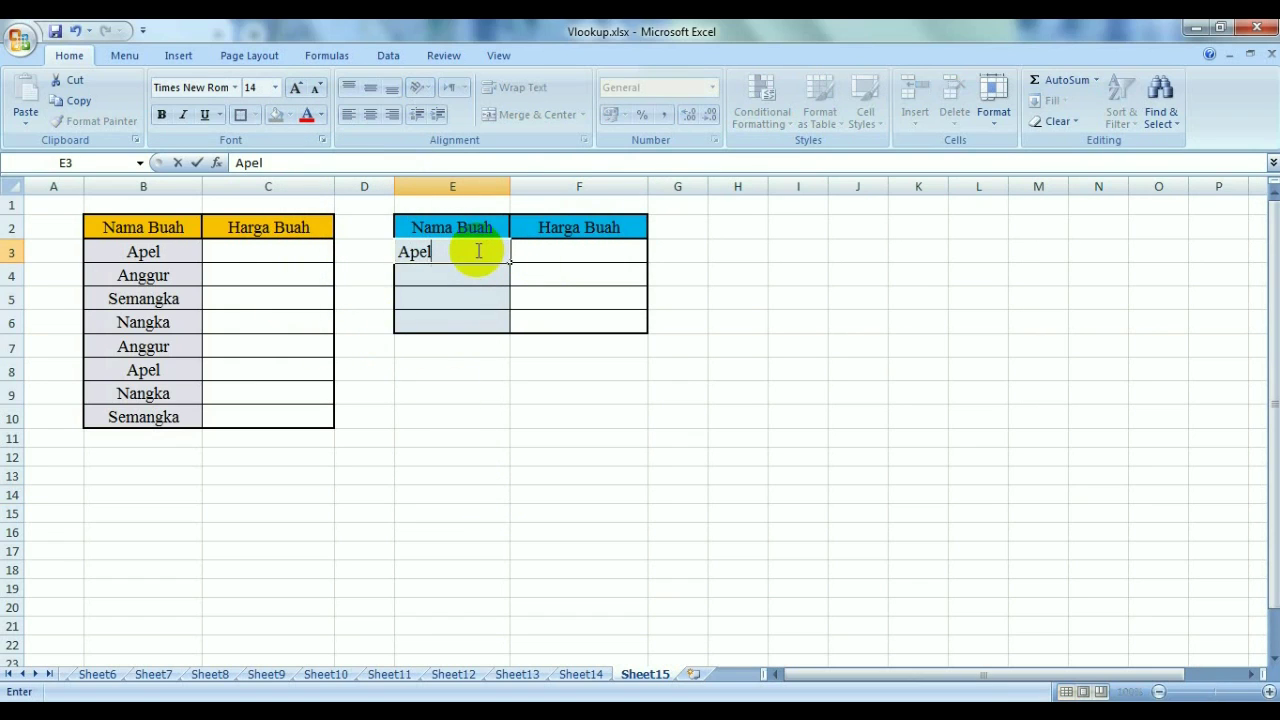
pyautogui.press('Return')
pyautogui.write('Anggur')
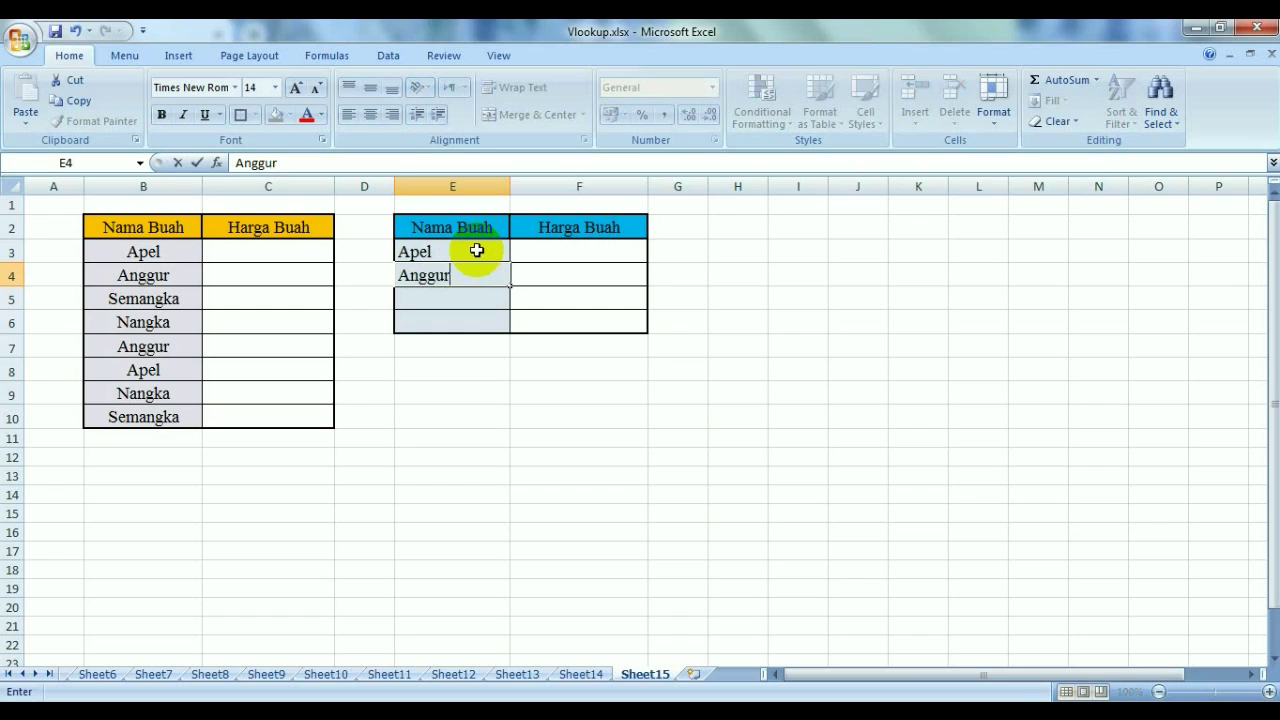
pyautogui.press('Return')
pyautogui.write('Semangka')
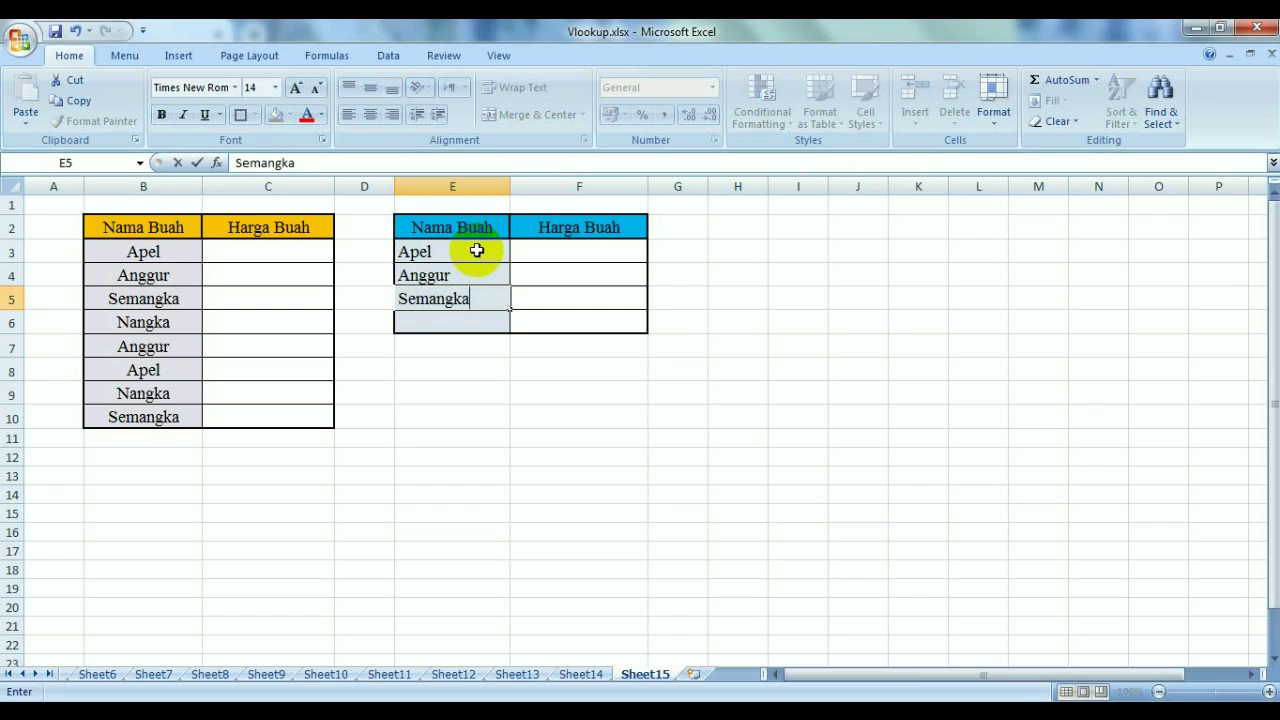
pyautogui.press('Return')
pyautogui.write('N')
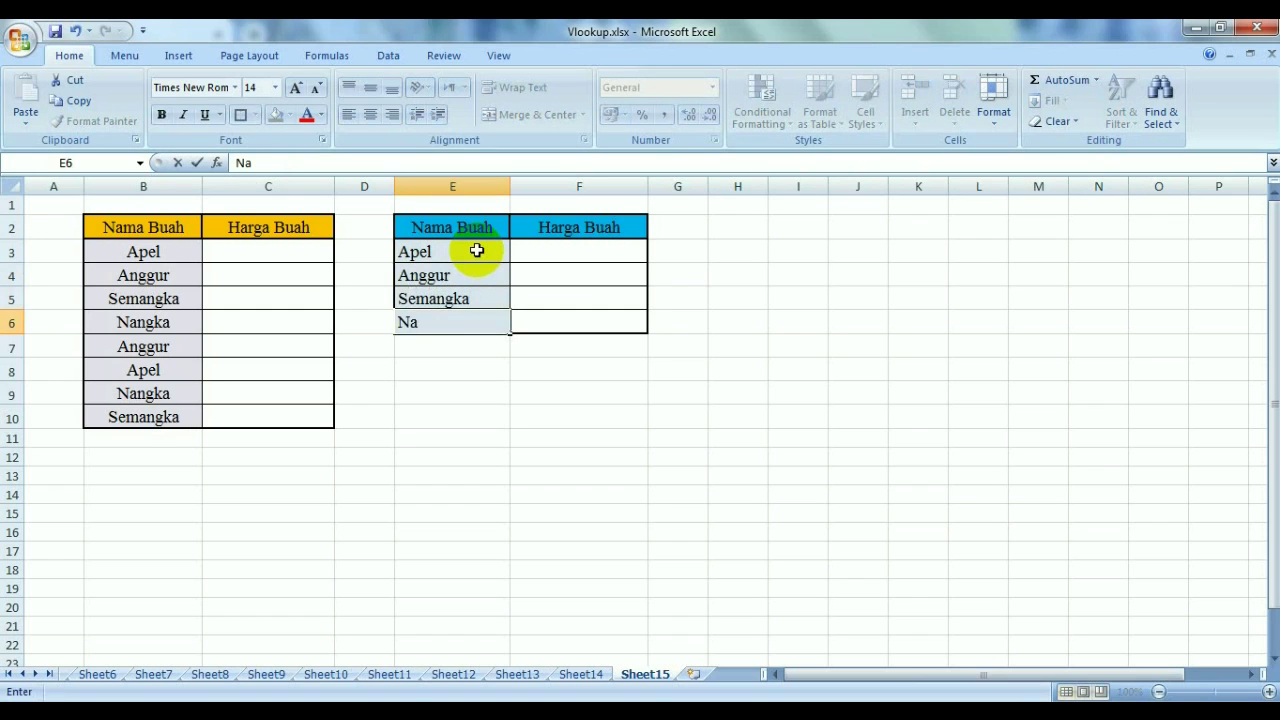
pyautogui.write('gka')
pyautogui.click(599, 248)
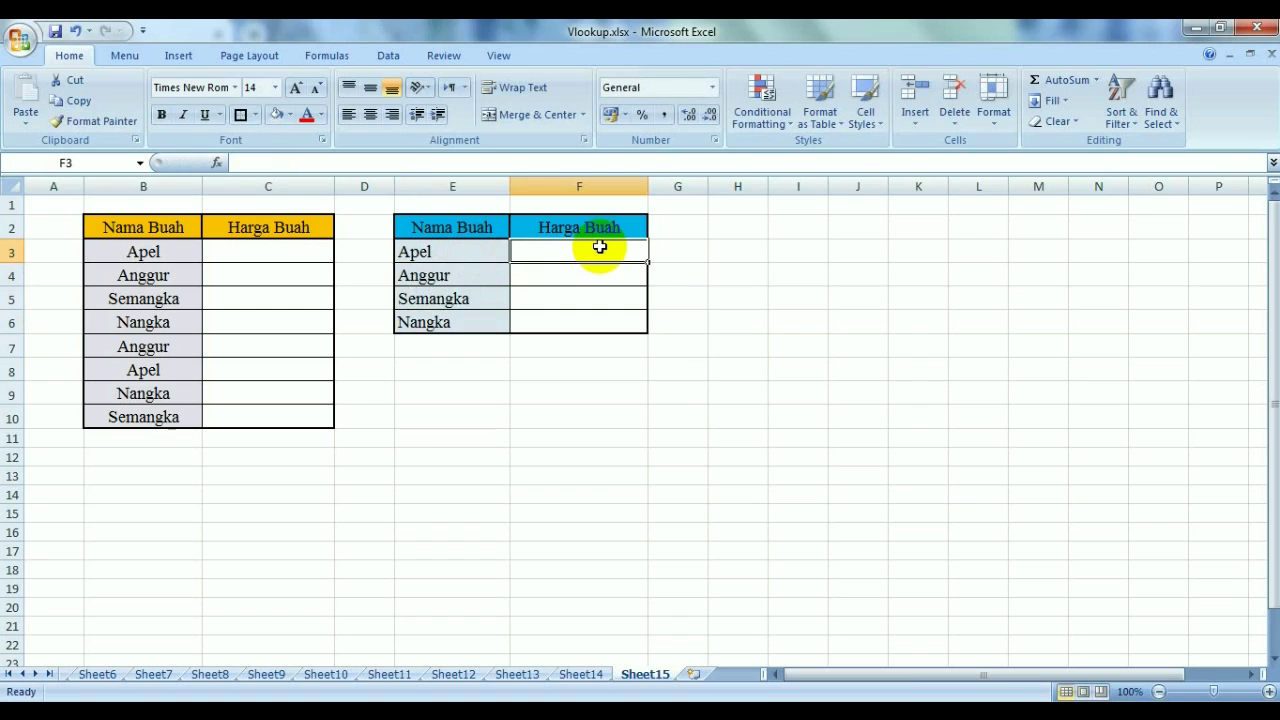
# Enter prices 25000, 27000, 15000 and 20000 in F3:F6.
pyautogui.write('25000')
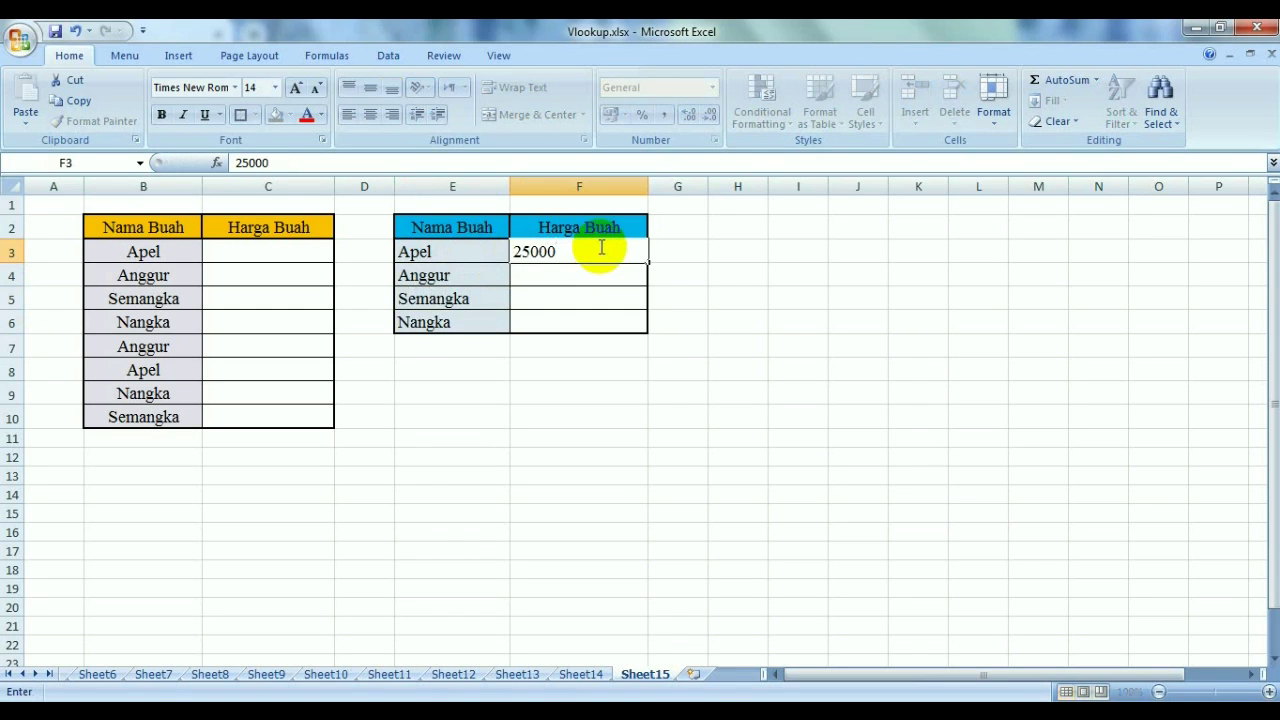
pyautogui.press('Return')
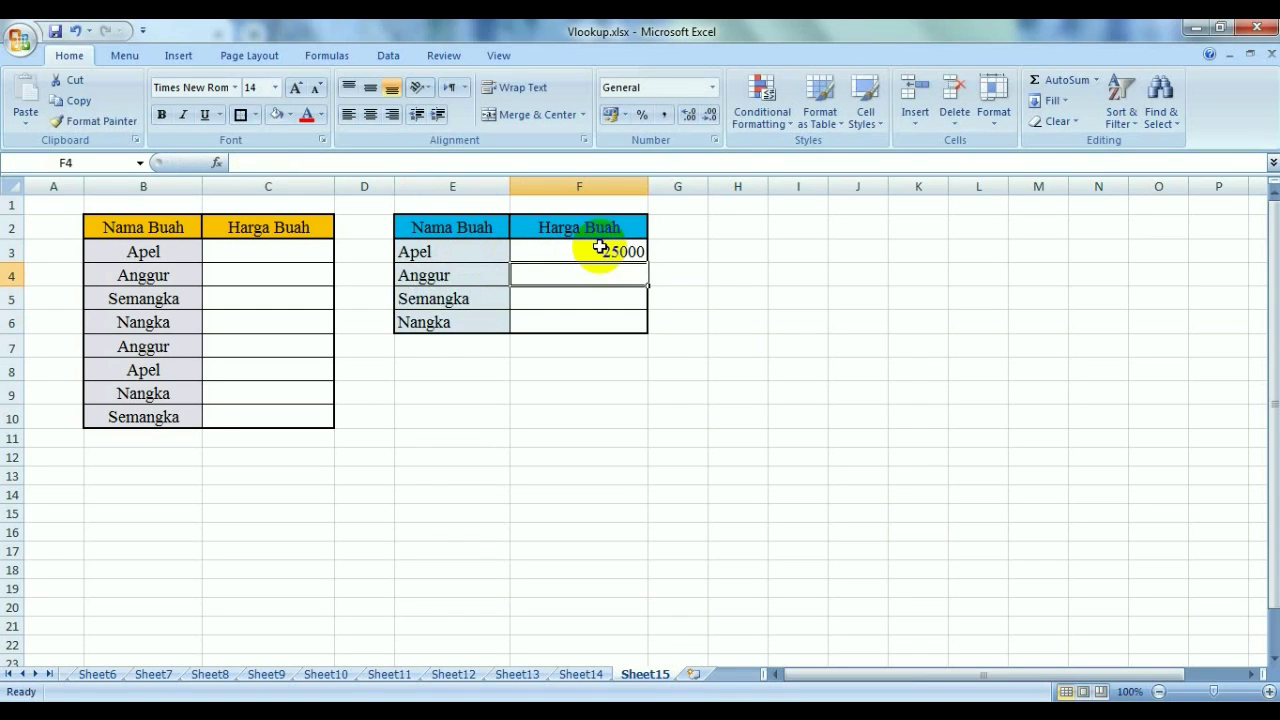
pyautogui.write('27000')
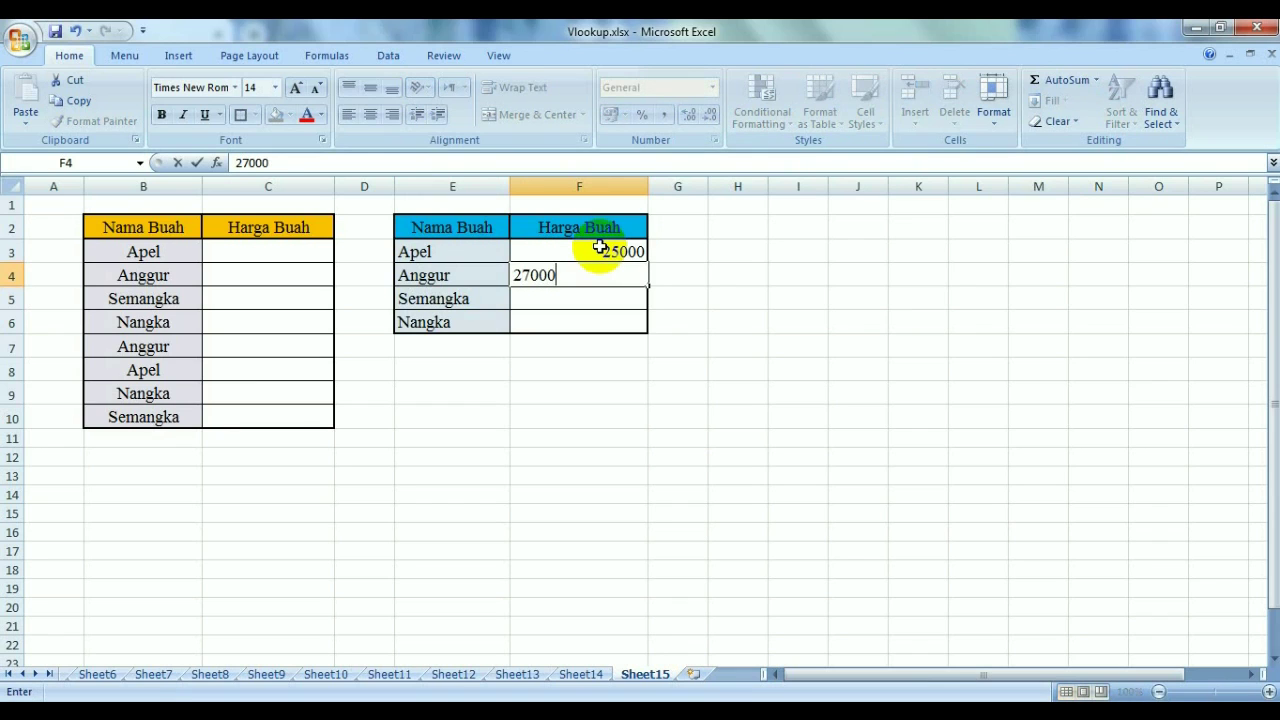
pyautogui.press('Return')
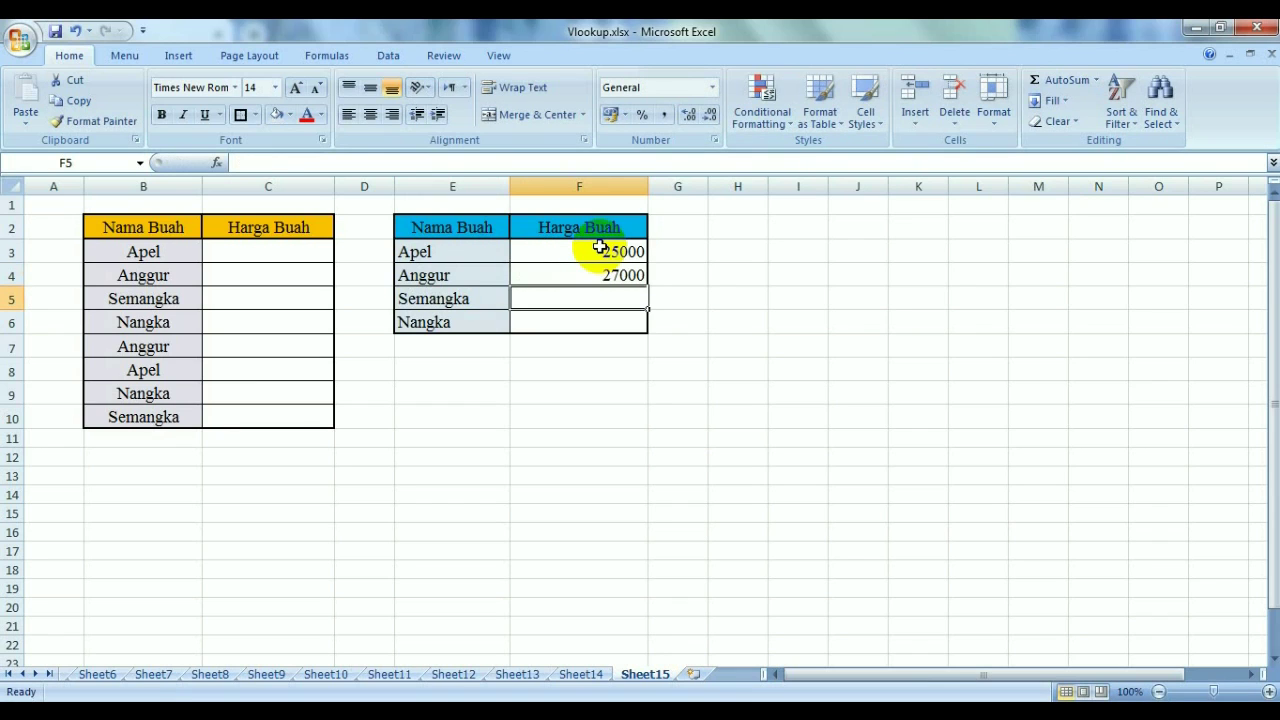
pyautogui.write('15000')
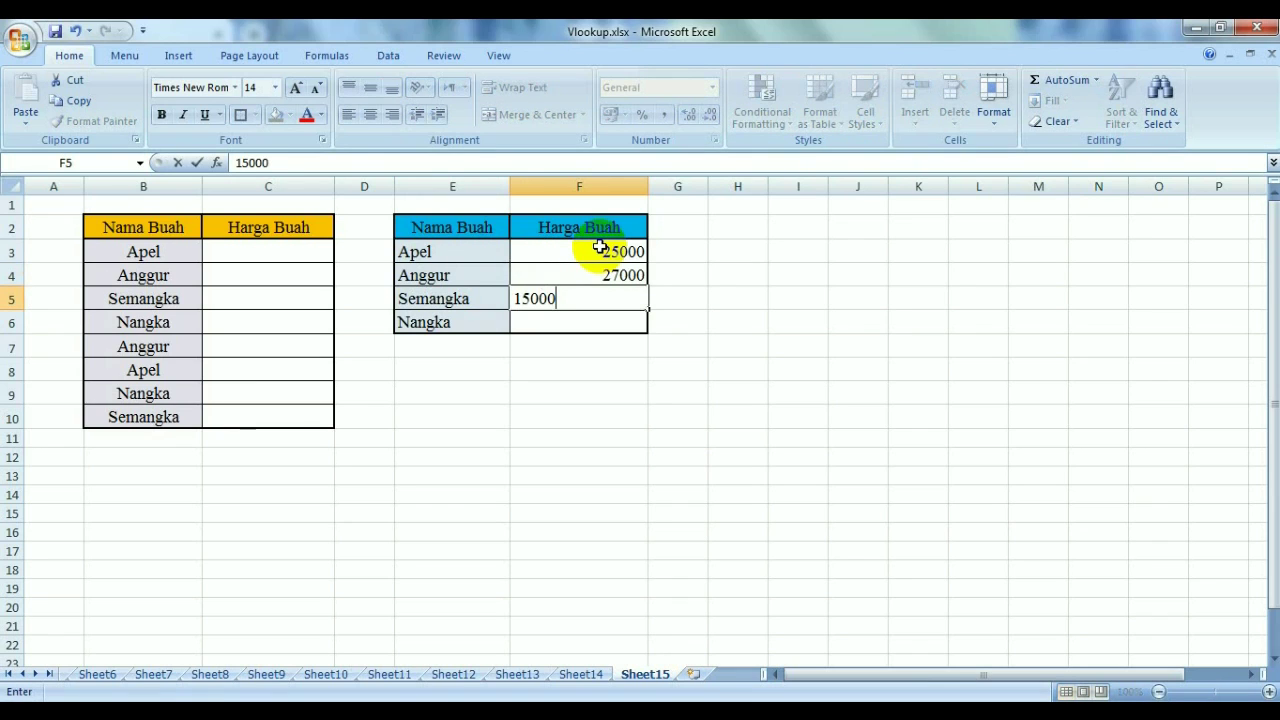
pyautogui.press('Return')
pyautogui.write('20')
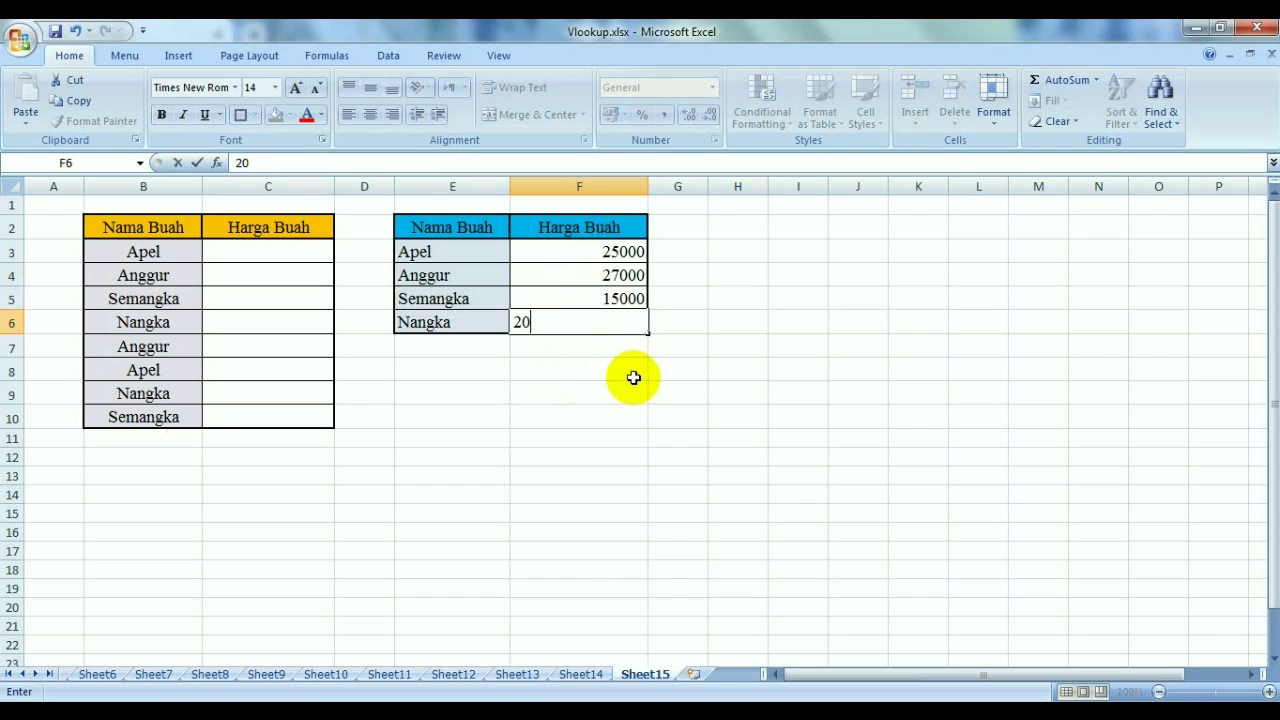
pyautogui.write('000')
pyautogui.click(770, 350)
pyautogui.moveTo(612, 252); pyautogui.dragTo(607, 324)
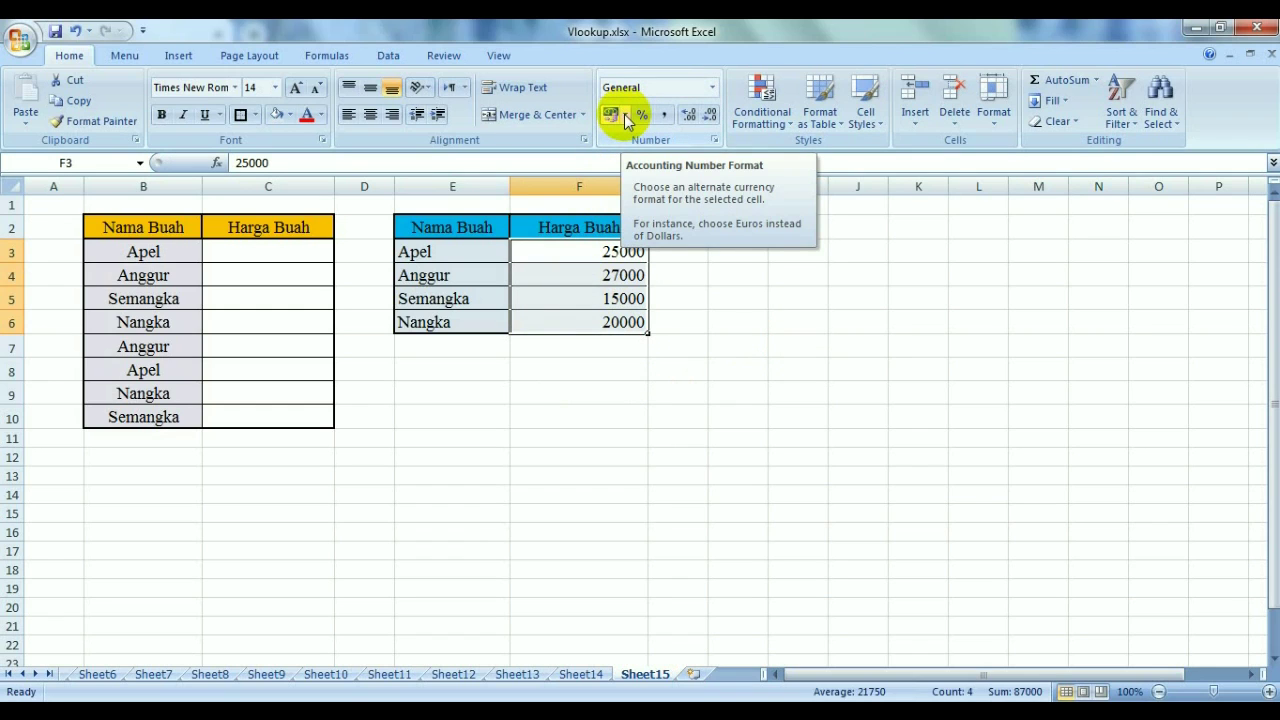
# Format F3:F6 as Indonesian Rupiah accounting with zero decimals, showing Rp 25.000 etc.
pyautogui.click(624, 114)
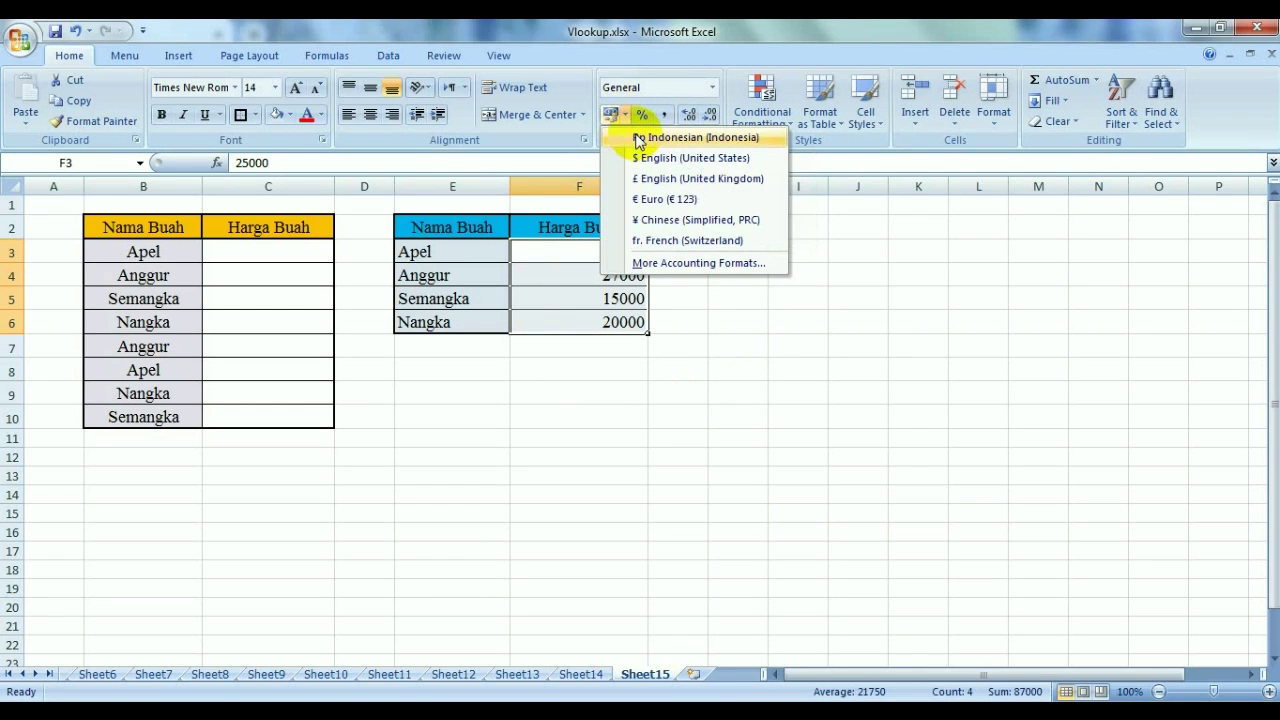
pyautogui.click(640, 140)
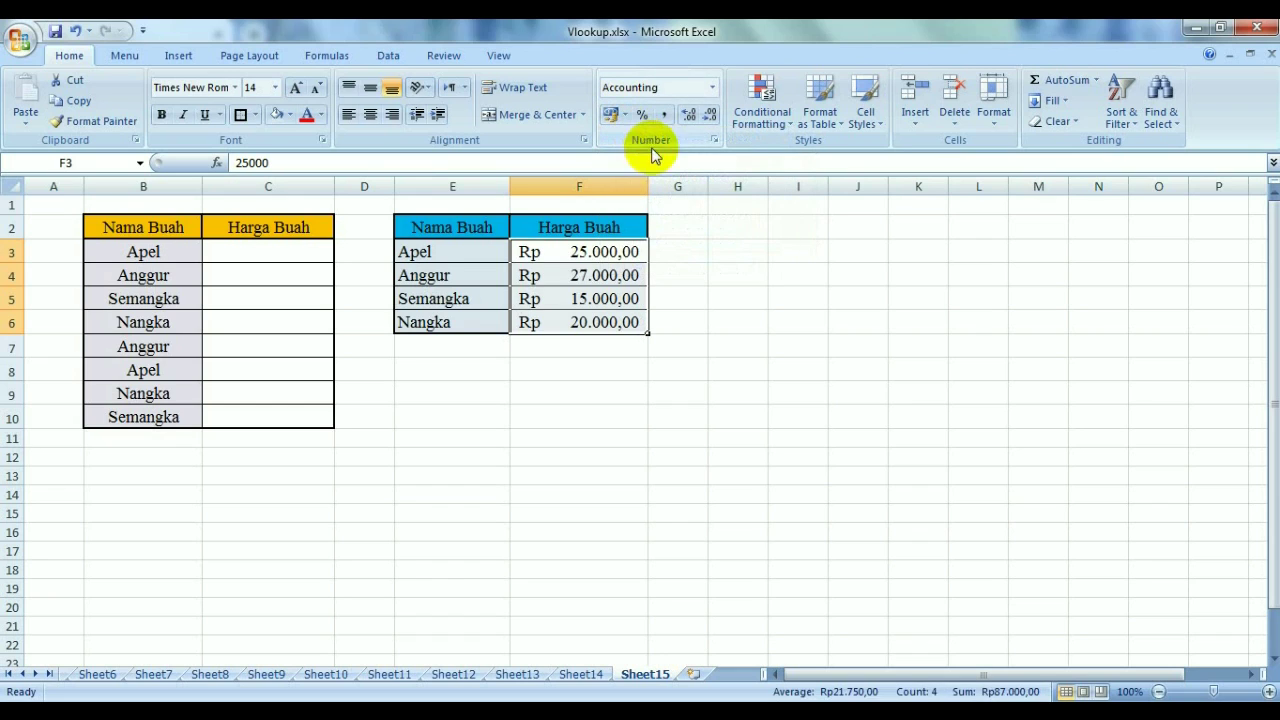
pyautogui.click(710, 117)
pyautogui.click(710, 117)
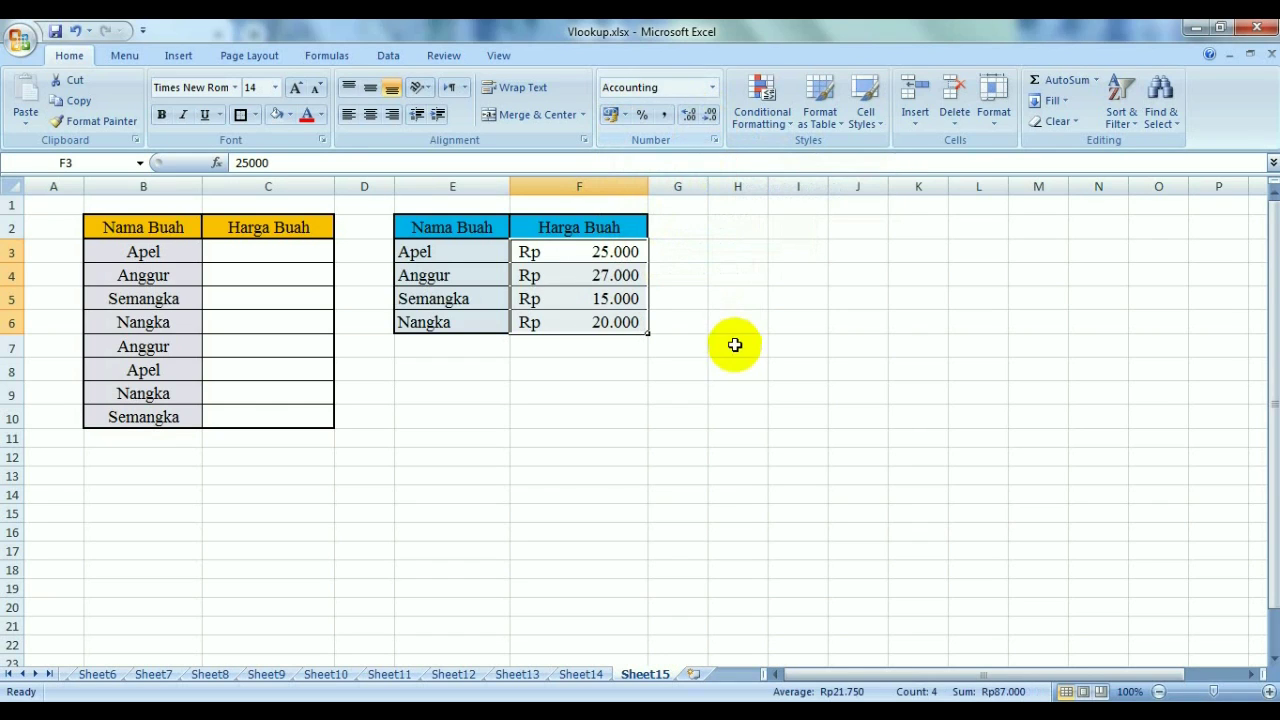
pyautogui.click(735, 345)
pyautogui.click(299, 252)
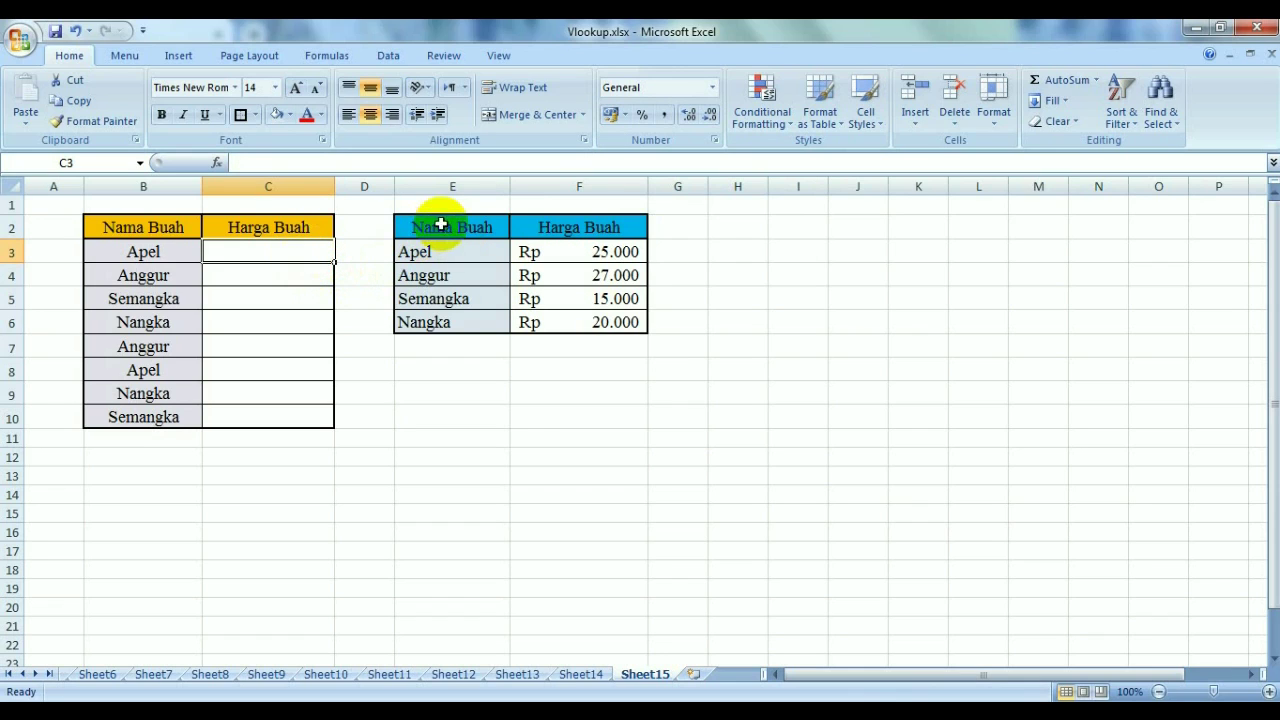
# Start a VLOOKUP in C3 using B3 as lookup value and absolute $E$3:$E$6.
pyautogui.click(526, 452)
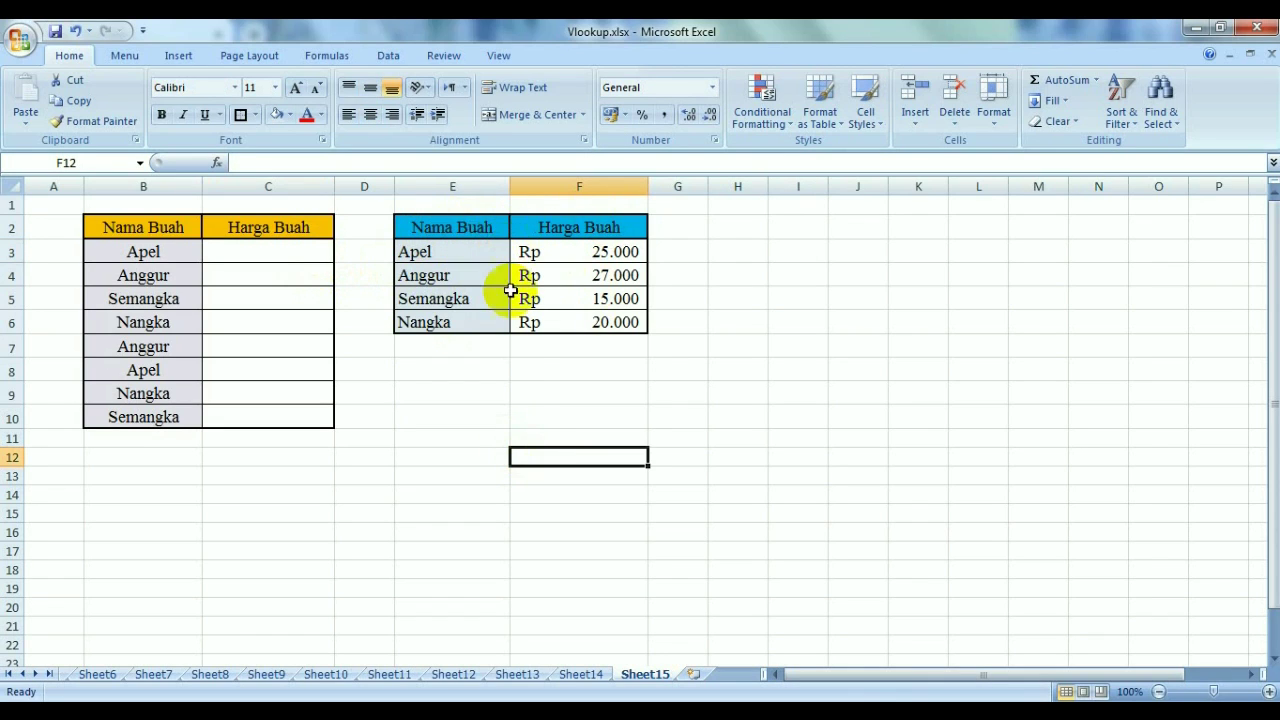
pyautogui.click(287, 252)
pyautogui.write('=')
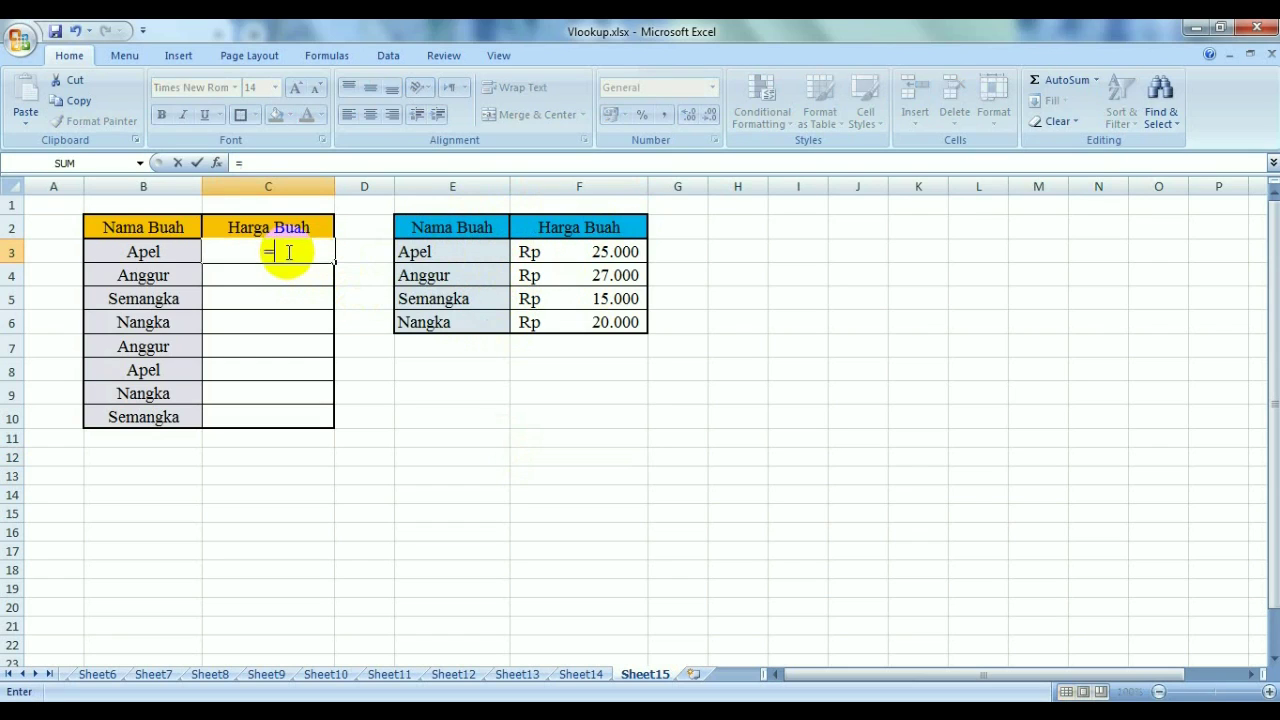
pyautogui.write('v')
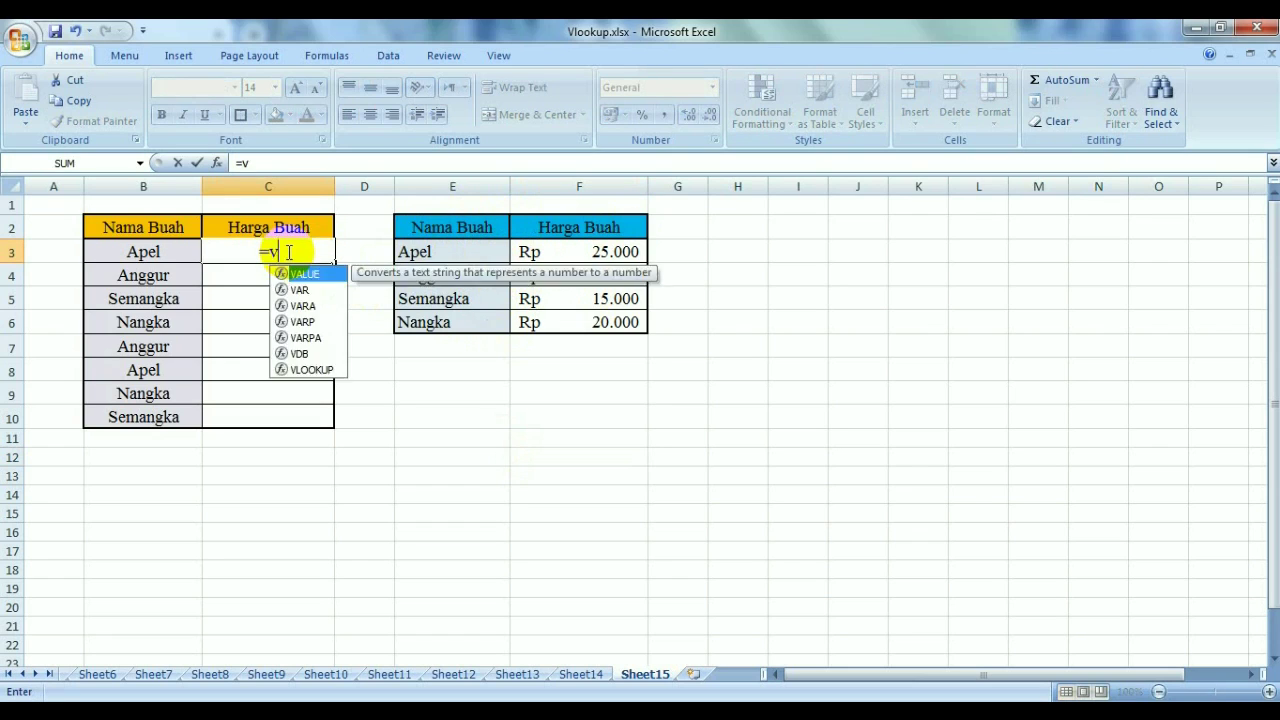
pyautogui.write('lookup')
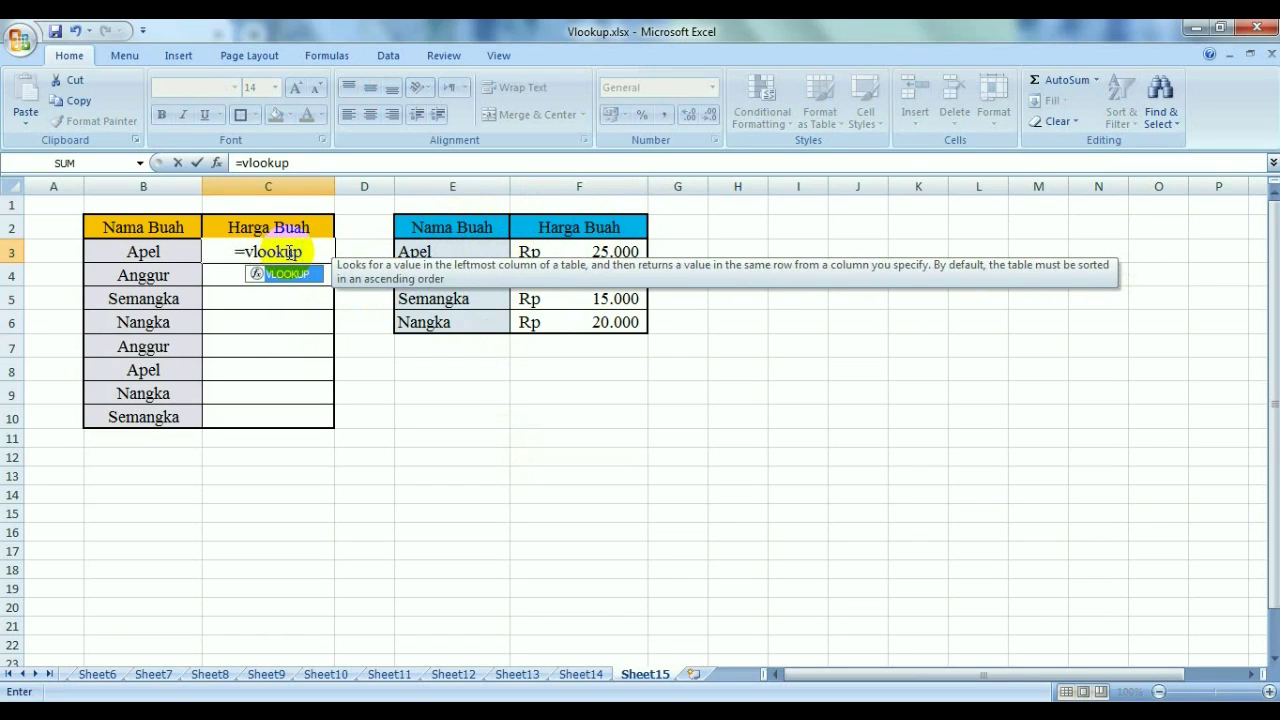
pyautogui.write('(')
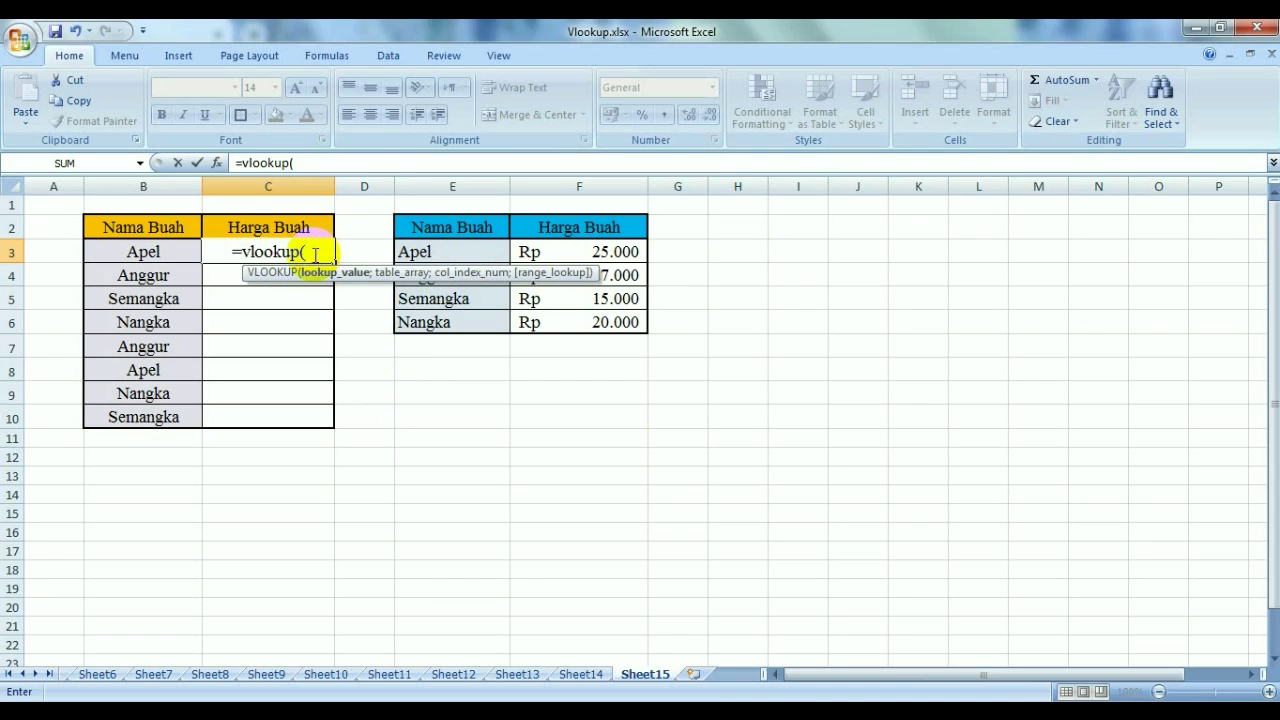
pyautogui.click(170, 262)
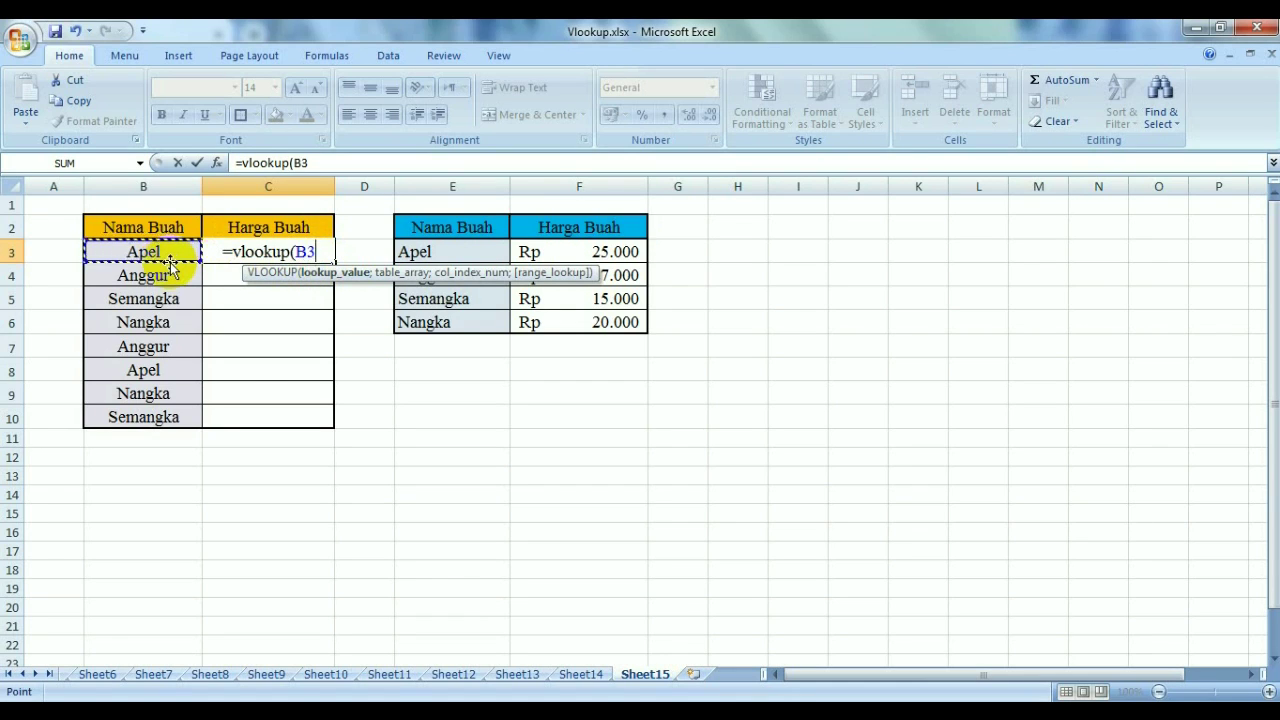
pyautogui.write(';')
pyautogui.moveTo(445, 252); pyautogui.dragTo(446, 322)
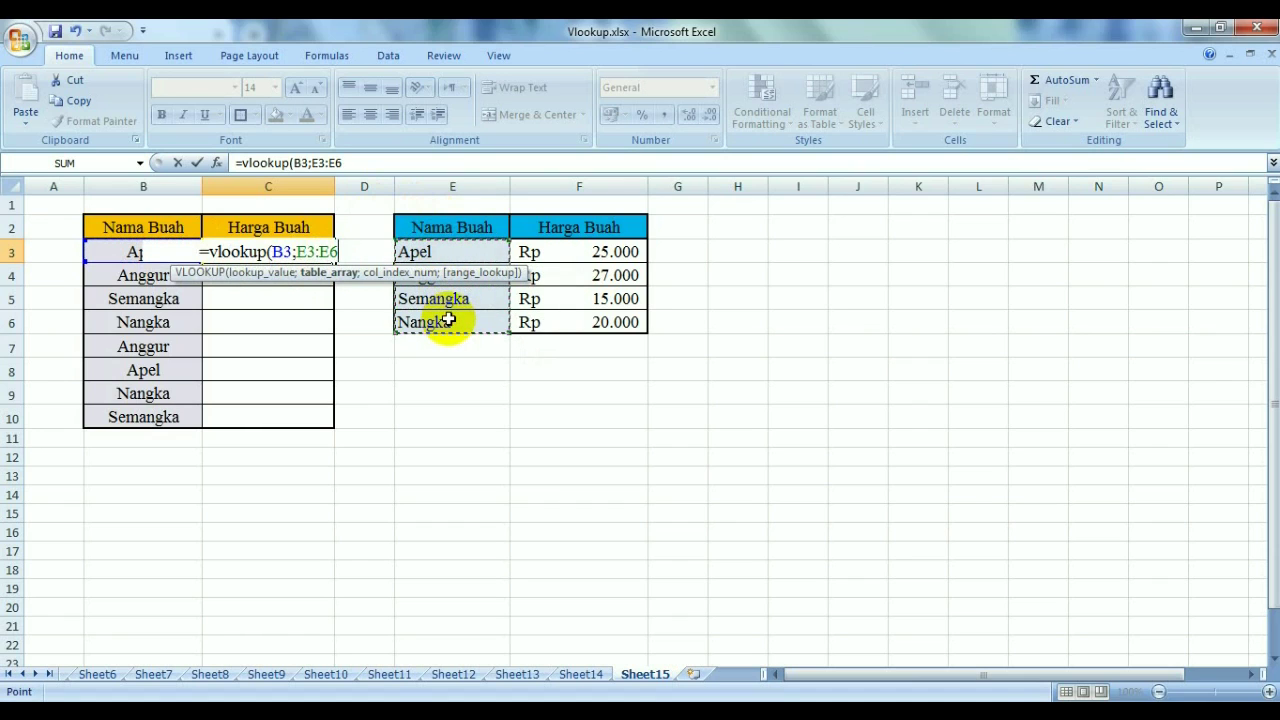
pyautogui.press('F4')
# Complete it with $F$3:$F$6, column 2 and FALSE, returning 25000 for Apel.
pyautogui.press('F2')
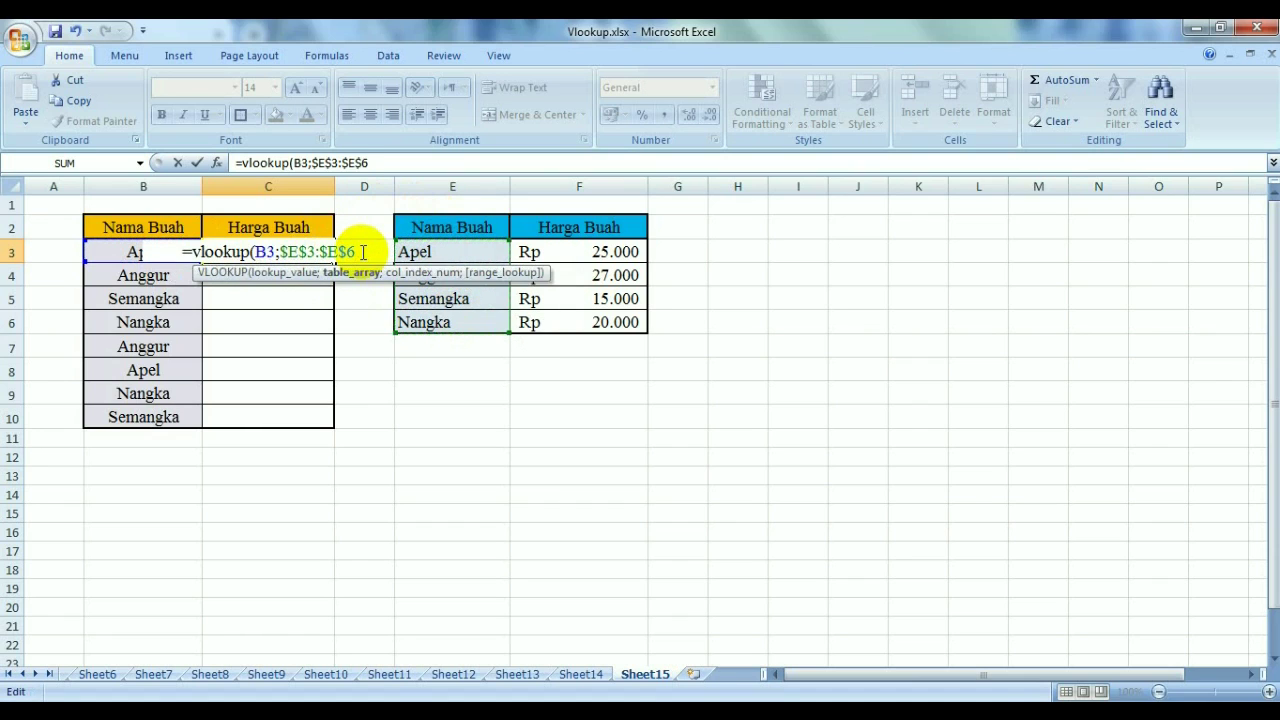
pyautogui.write(';')
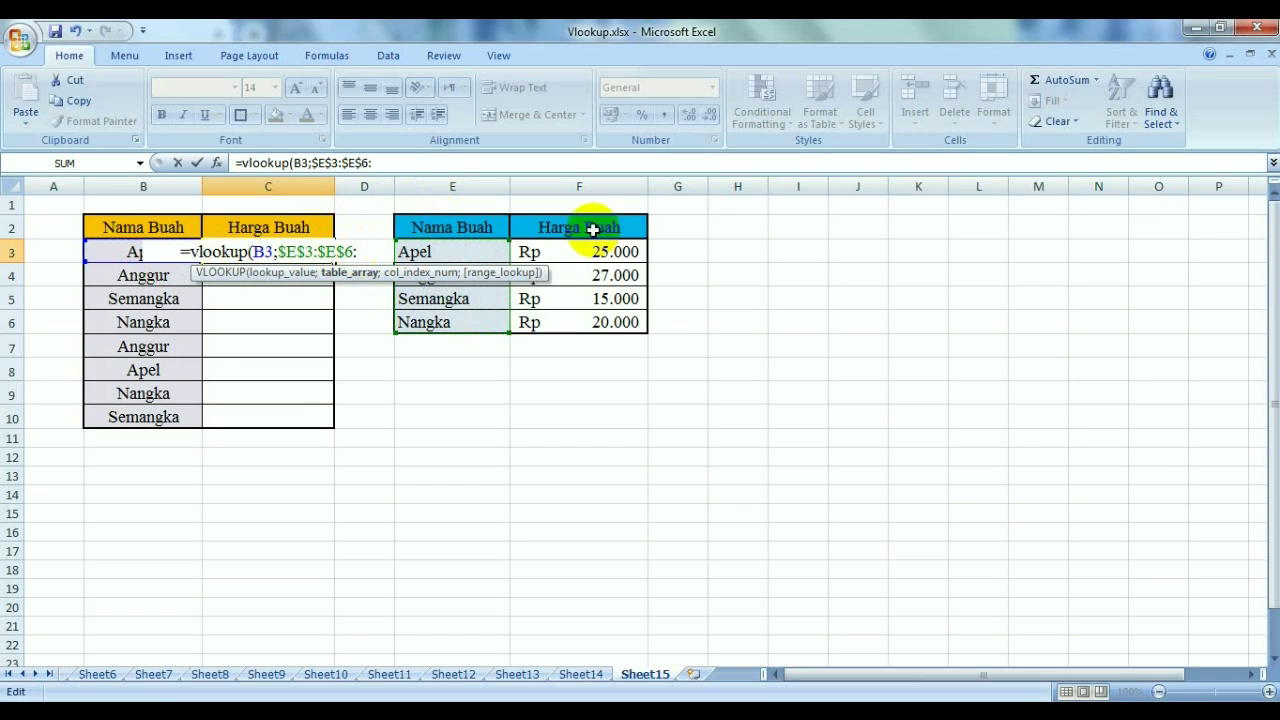
pyautogui.moveTo(599, 255); pyautogui.dragTo(605, 320)
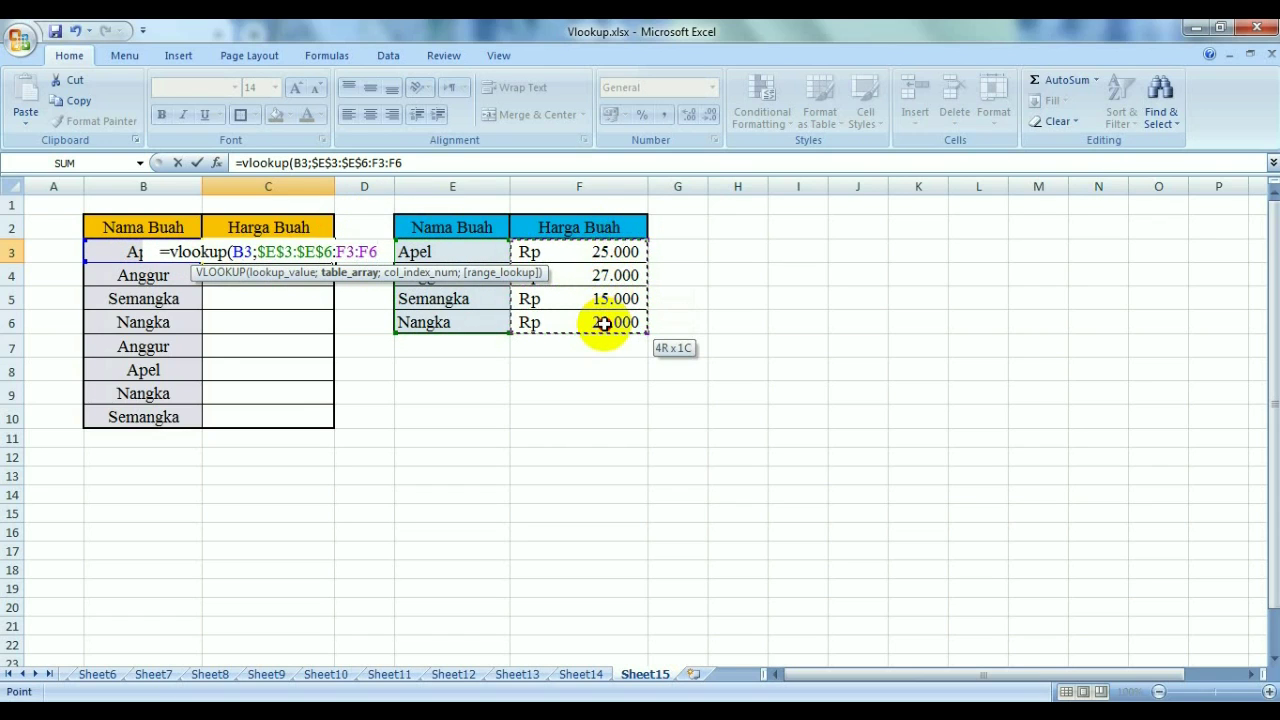
pyautogui.press('F4')
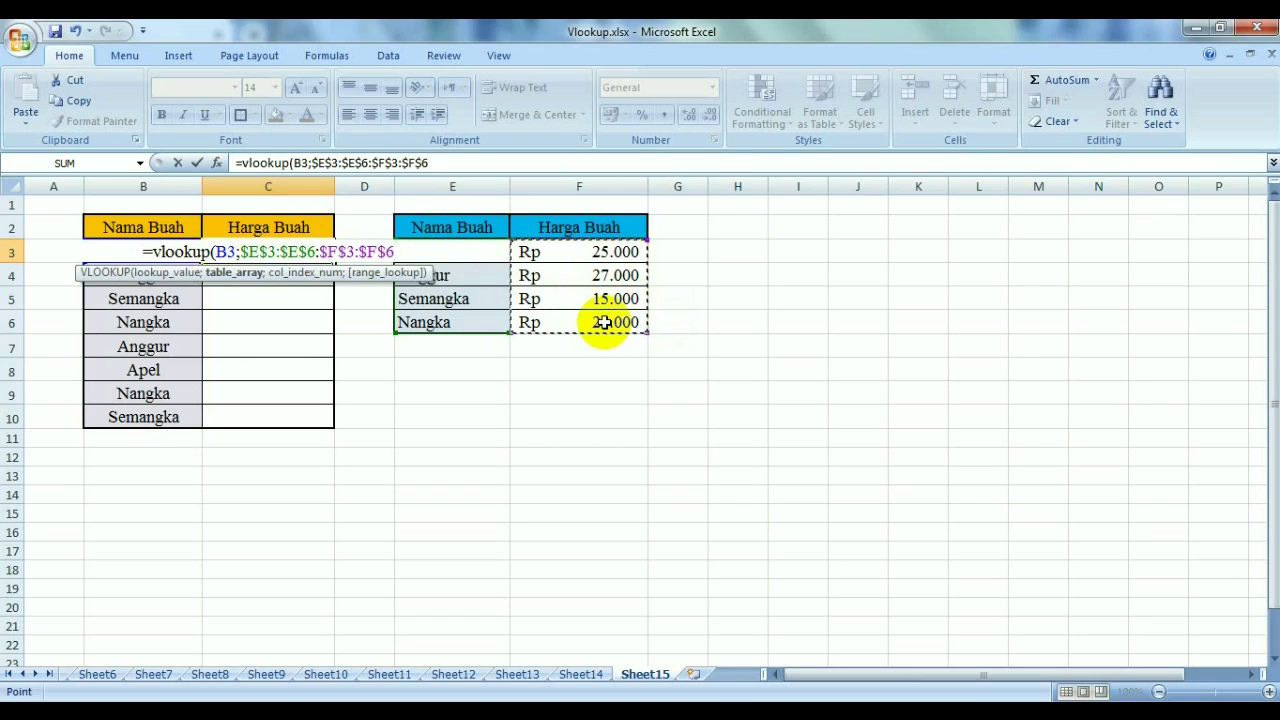
pyautogui.write(';2')
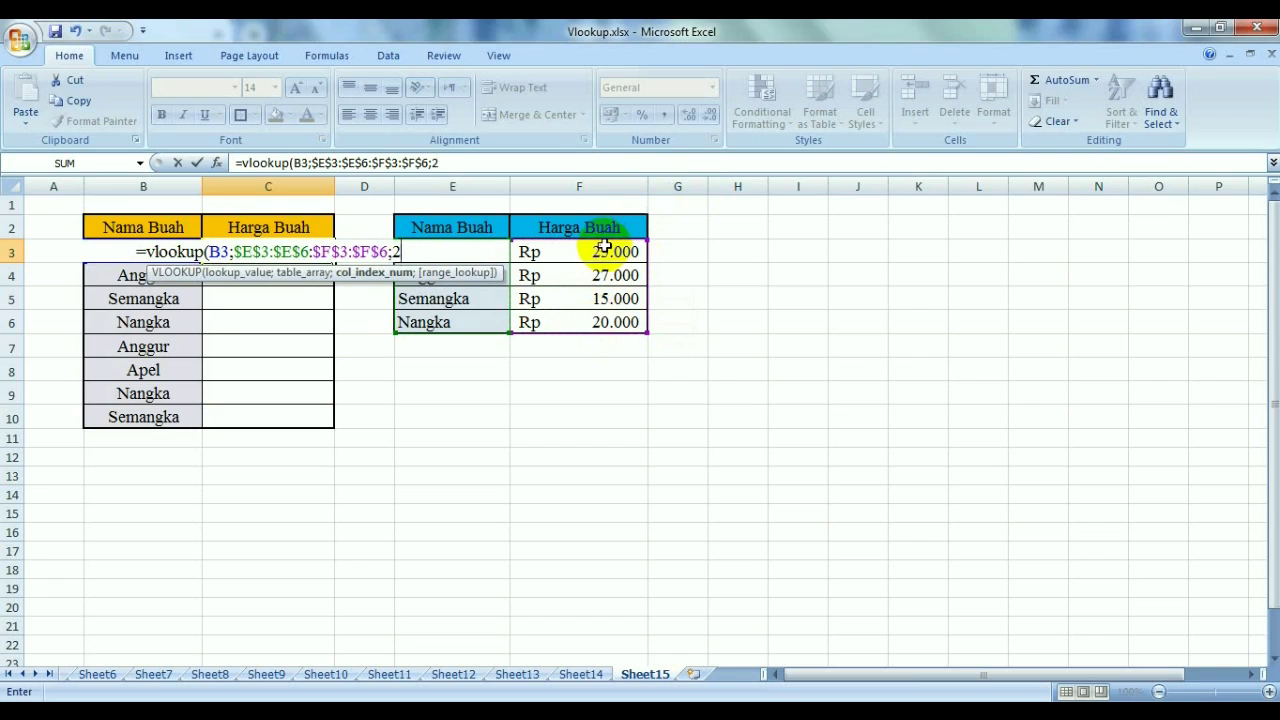
pyautogui.write(';false')
pyautogui.press('Return')
pyautogui.click(305, 254)
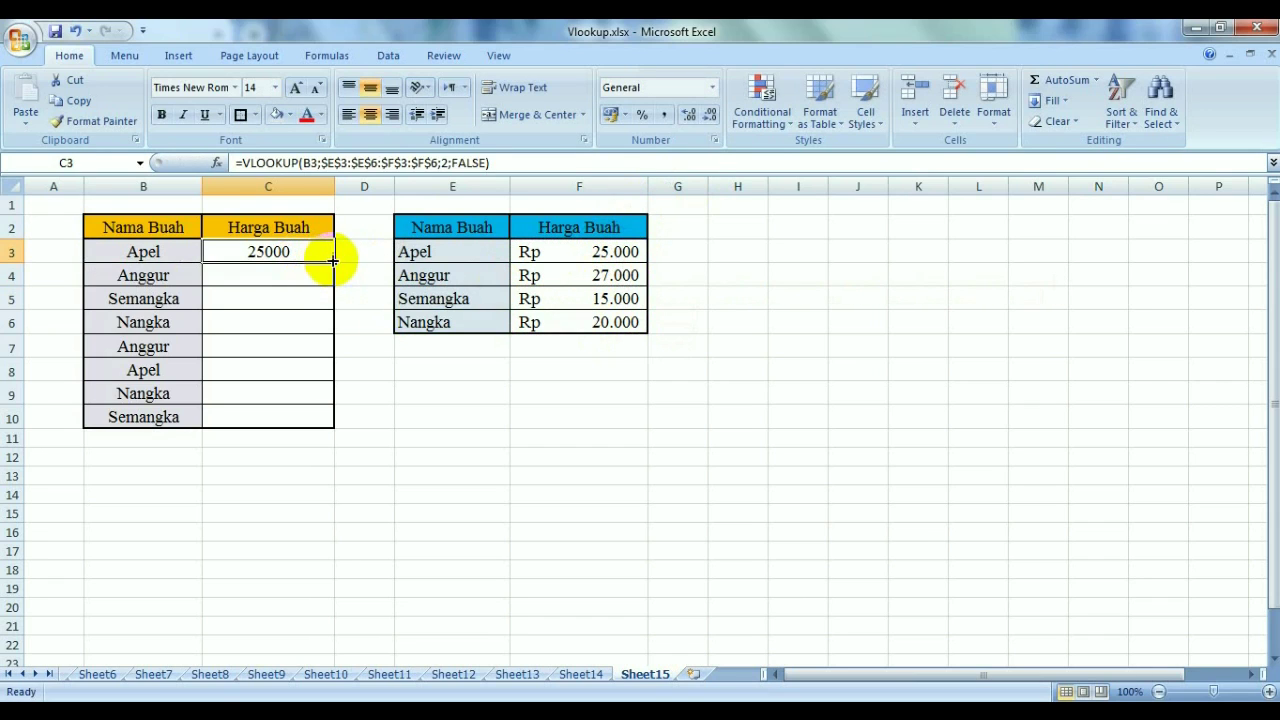
# Fill the lookup formula down to C10, format C3:C10 as Indonesian Rupiah with no decimals, and add Sheet16.
pyautogui.moveTo(334, 260); pyautogui.dragTo(334, 432)
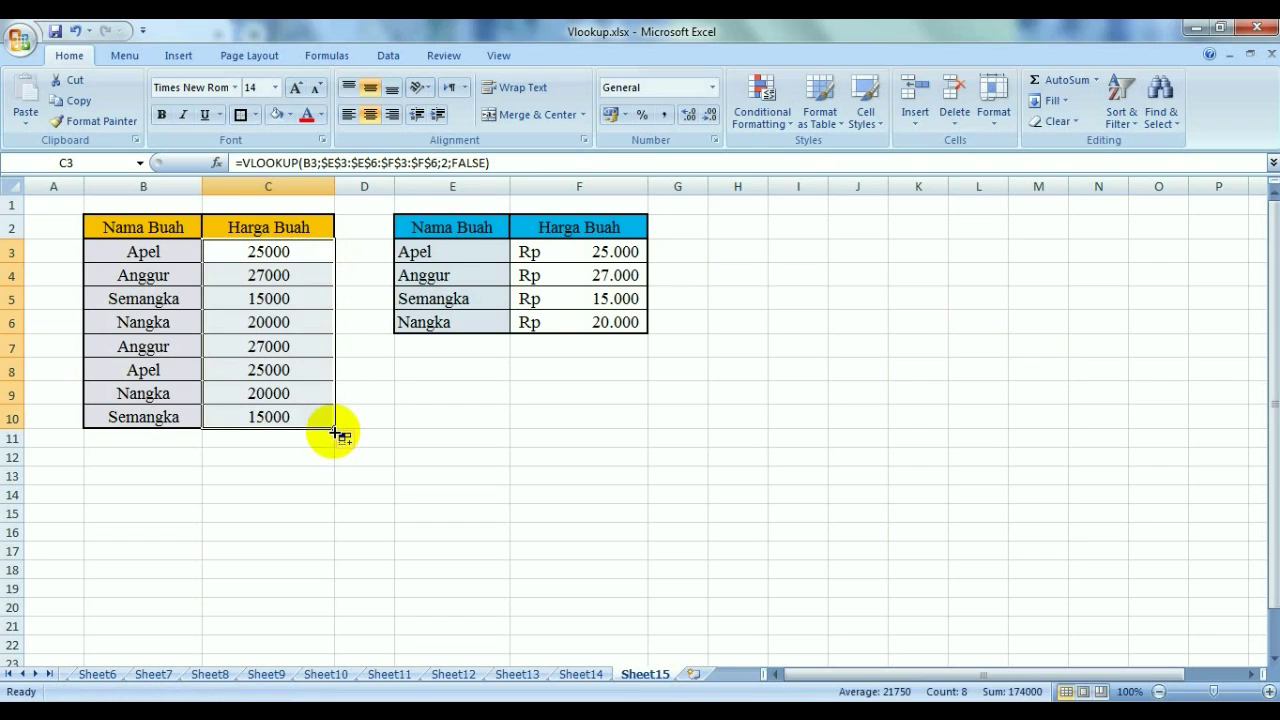
pyautogui.click(626, 117)
pyautogui.click(636, 135)
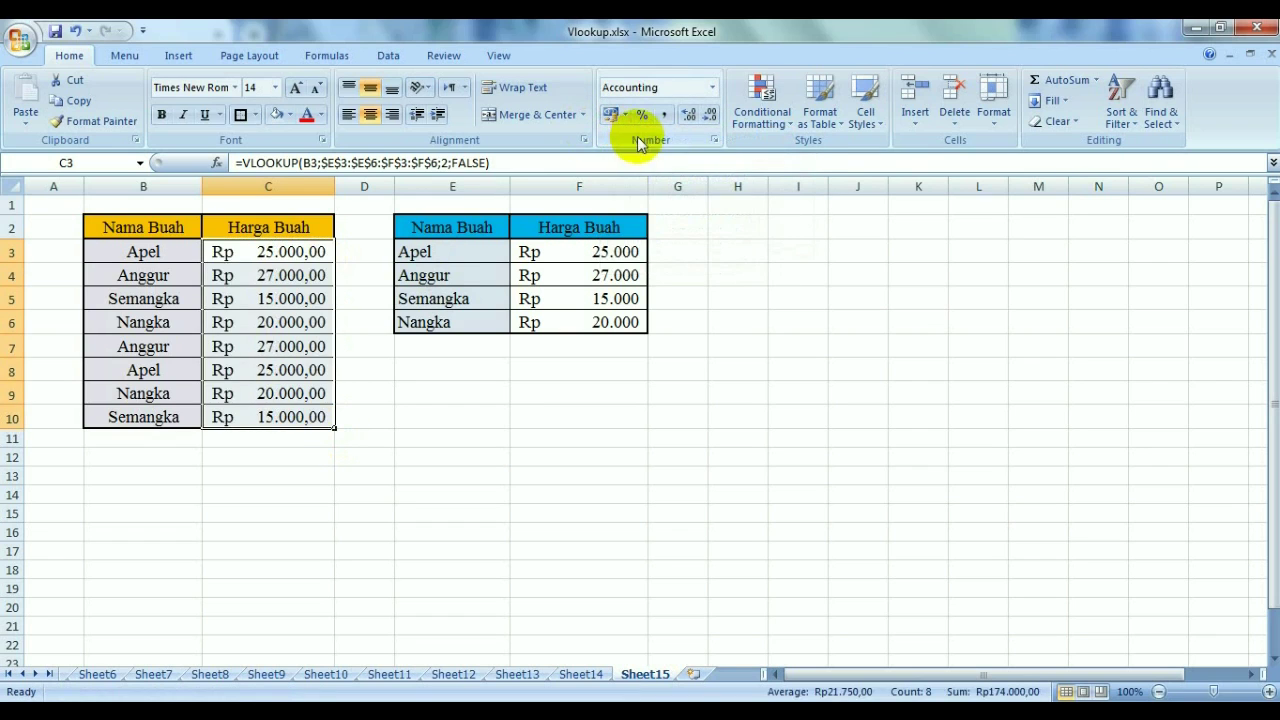
pyautogui.click(712, 117)
pyautogui.click(712, 117)
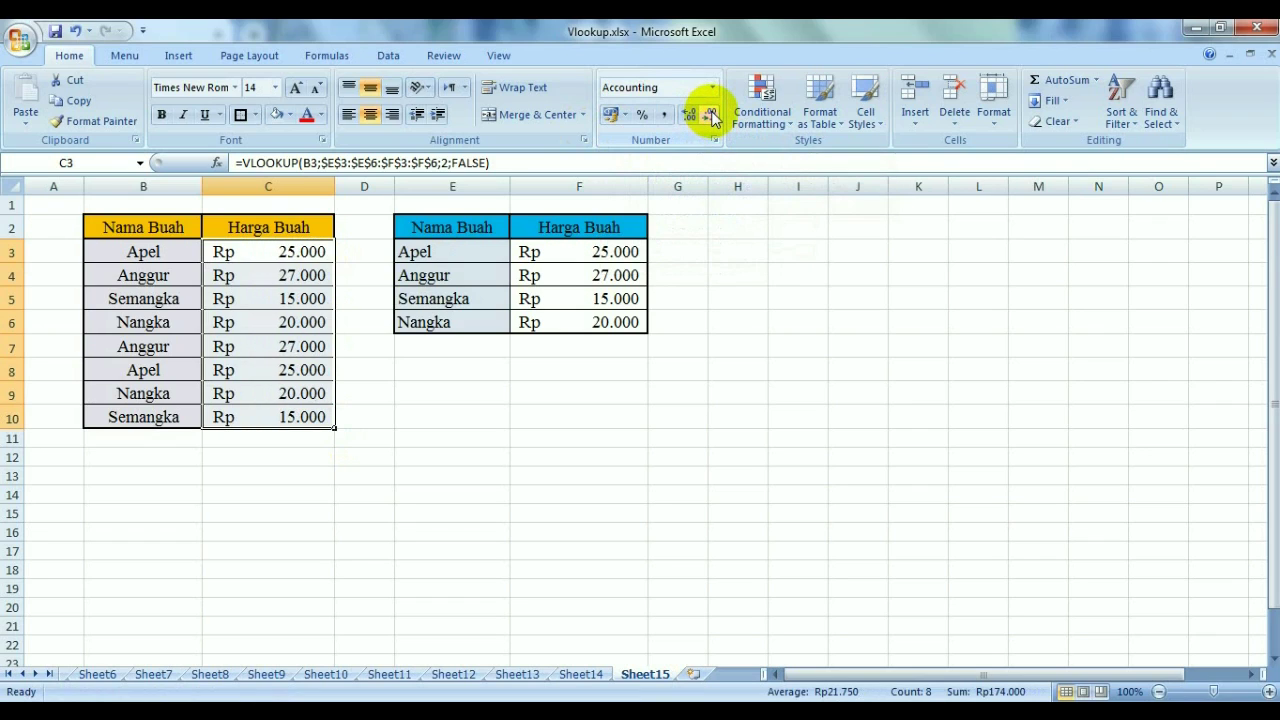
pyautogui.click(782, 269)
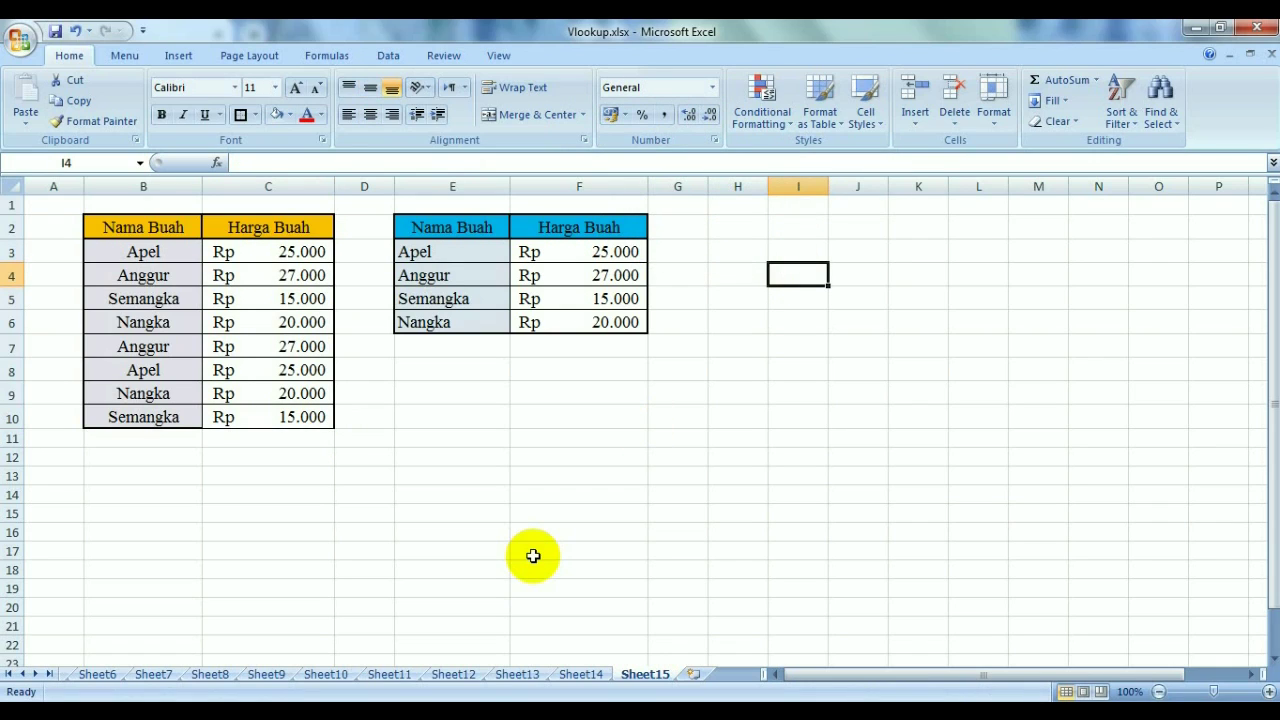
pyautogui.click(693, 674)
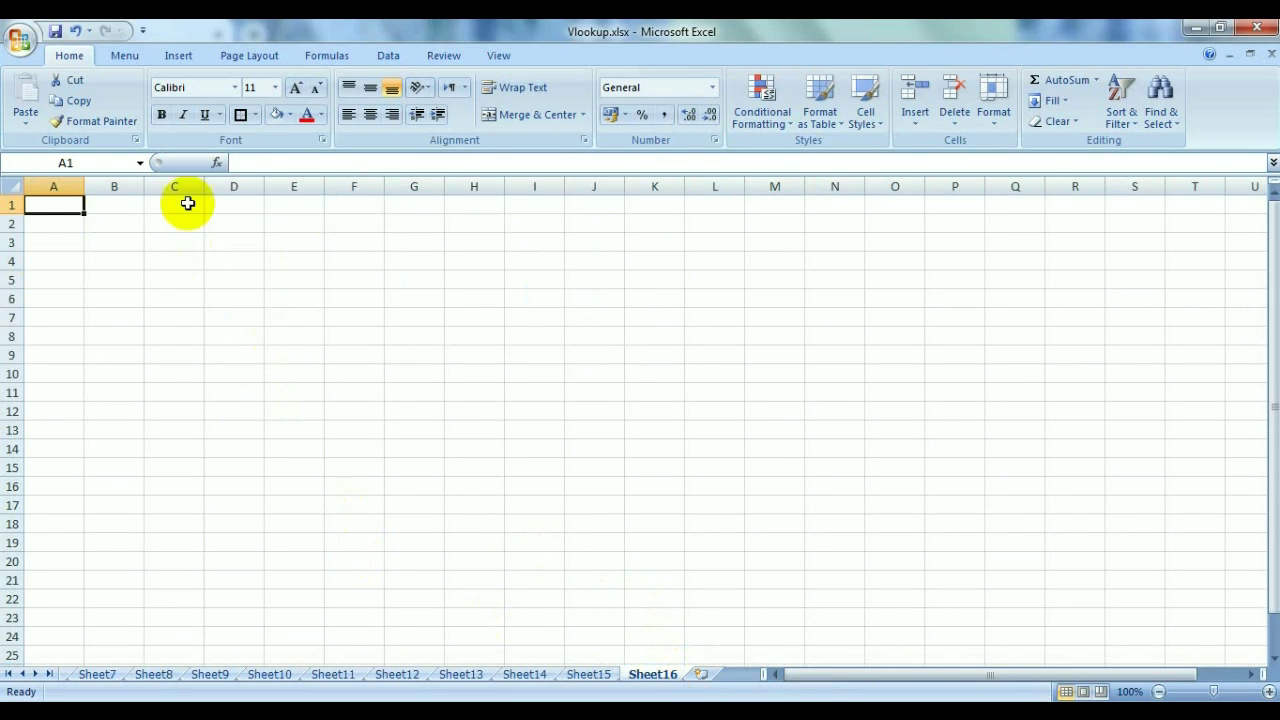
# Give B2:C9 borders on every cell plus a thick outside border.
pyautogui.moveTo(114, 225); pyautogui.dragTo(180, 357)
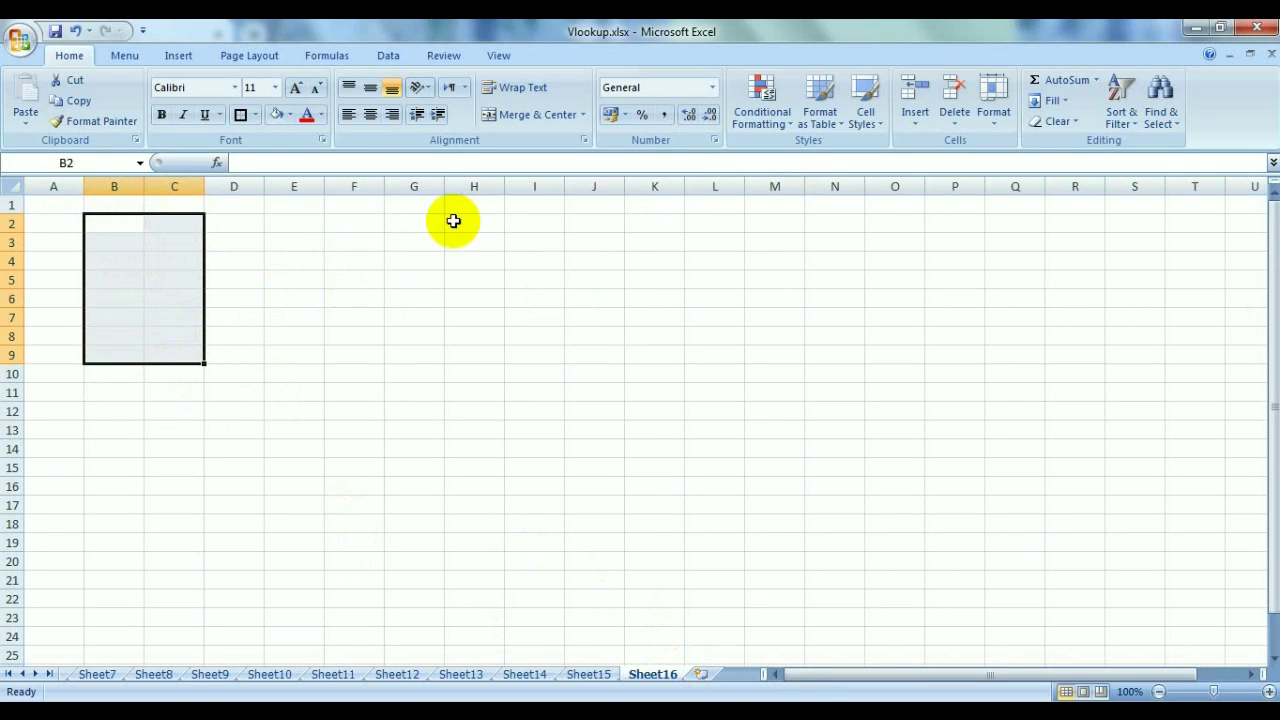
pyautogui.click(256, 117)
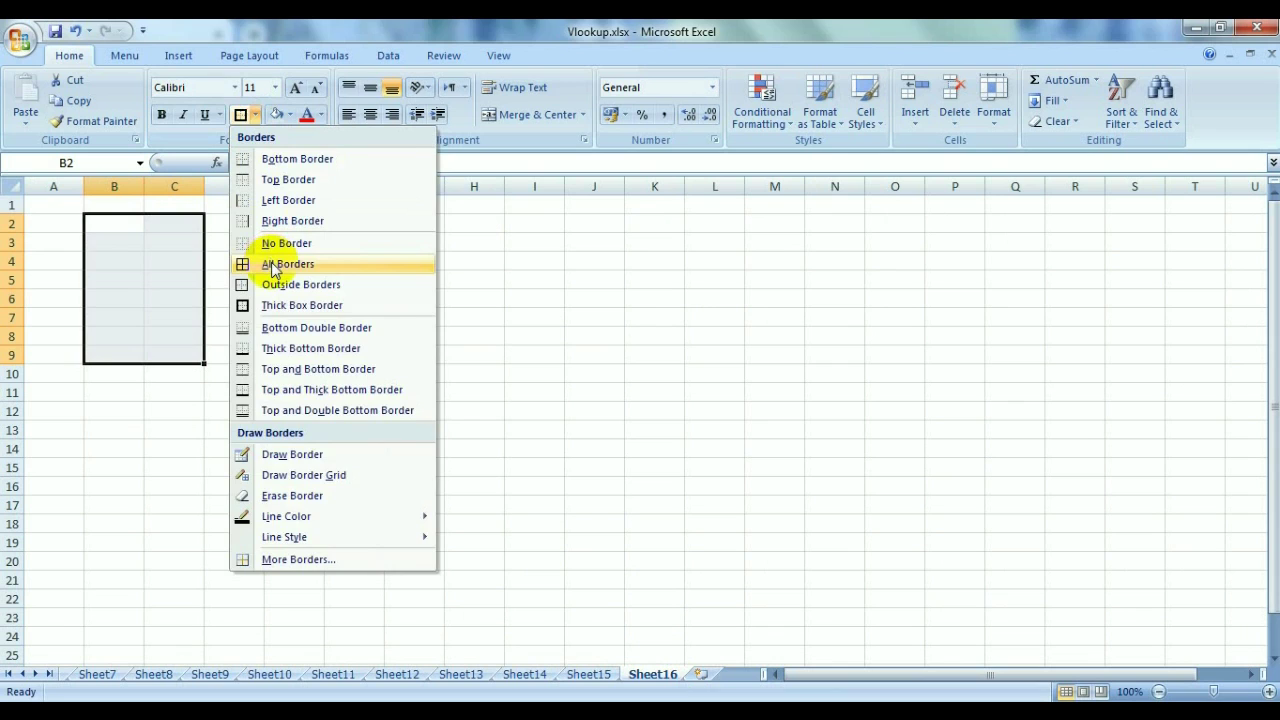
pyautogui.click(262, 263)
pyautogui.click(256, 117)
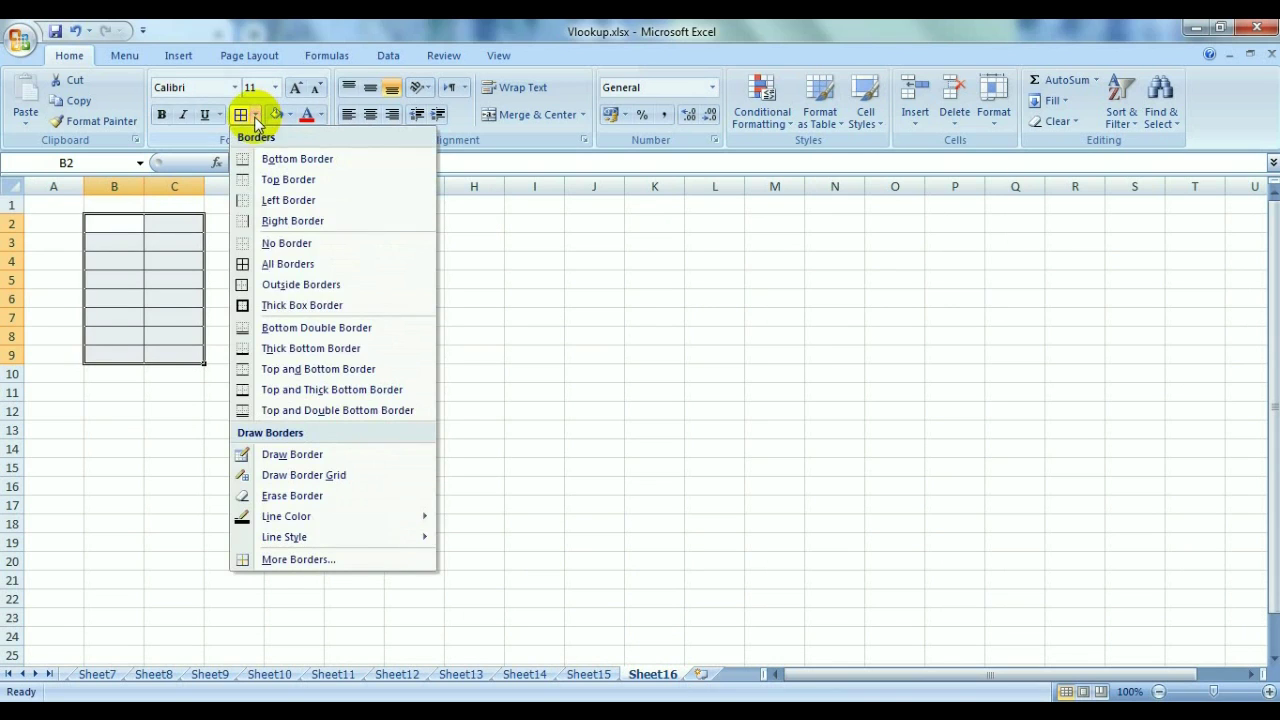
pyautogui.click(290, 309)
pyautogui.click(288, 312)
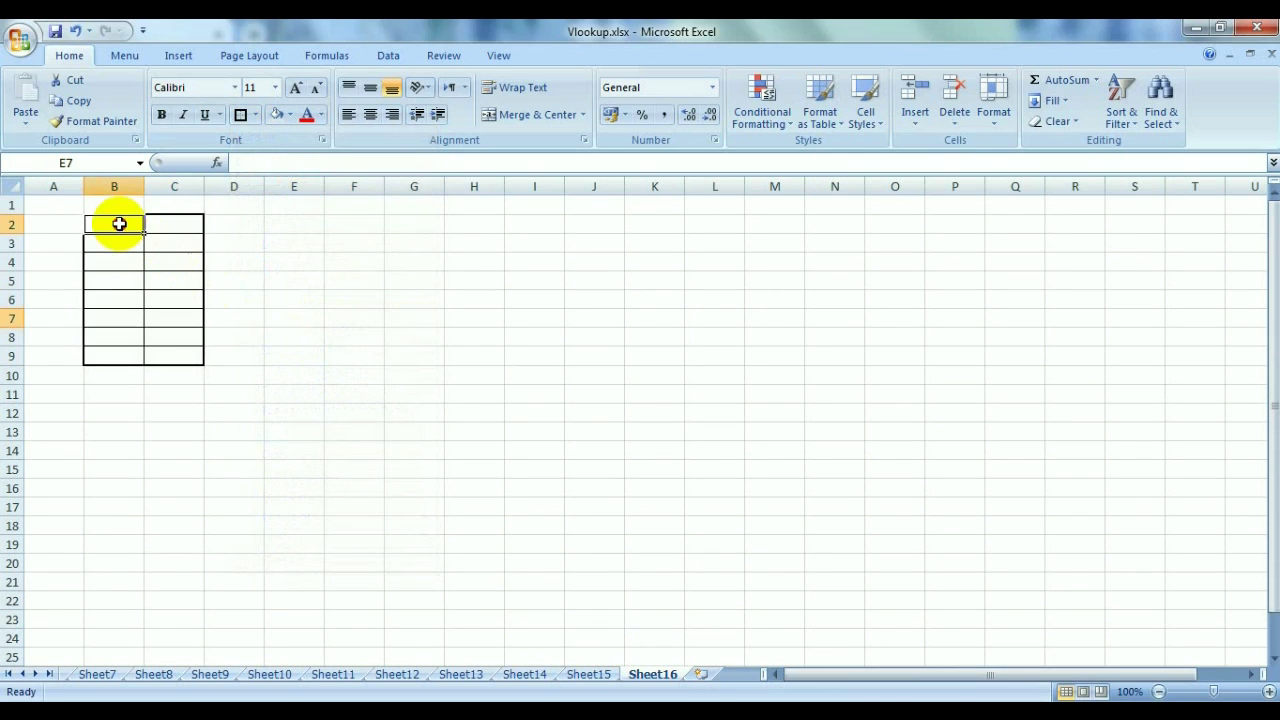
# Box header row B2:C2 with thick borders, including a thick divider between cells, and widen column B.
pyautogui.moveTo(117, 223); pyautogui.dragTo(172, 227)
pyautogui.click(240, 115)
pyautogui.click(171, 224)
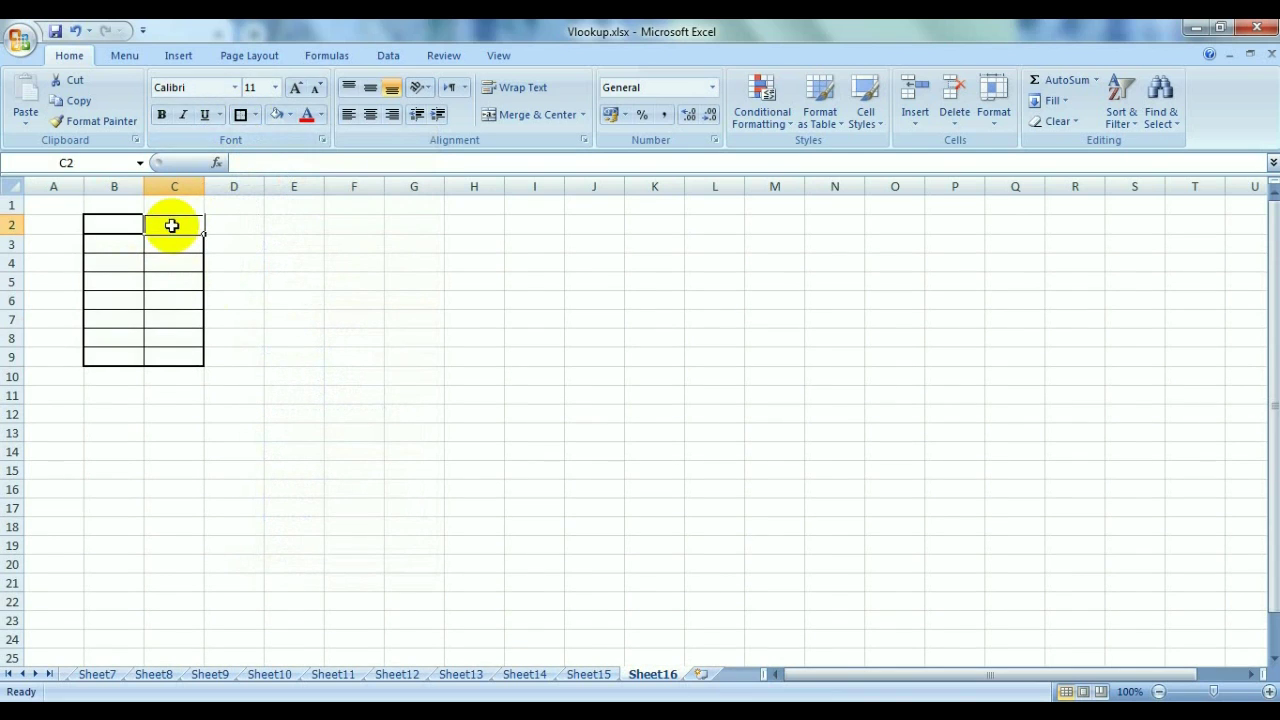
pyautogui.click(337, 319)
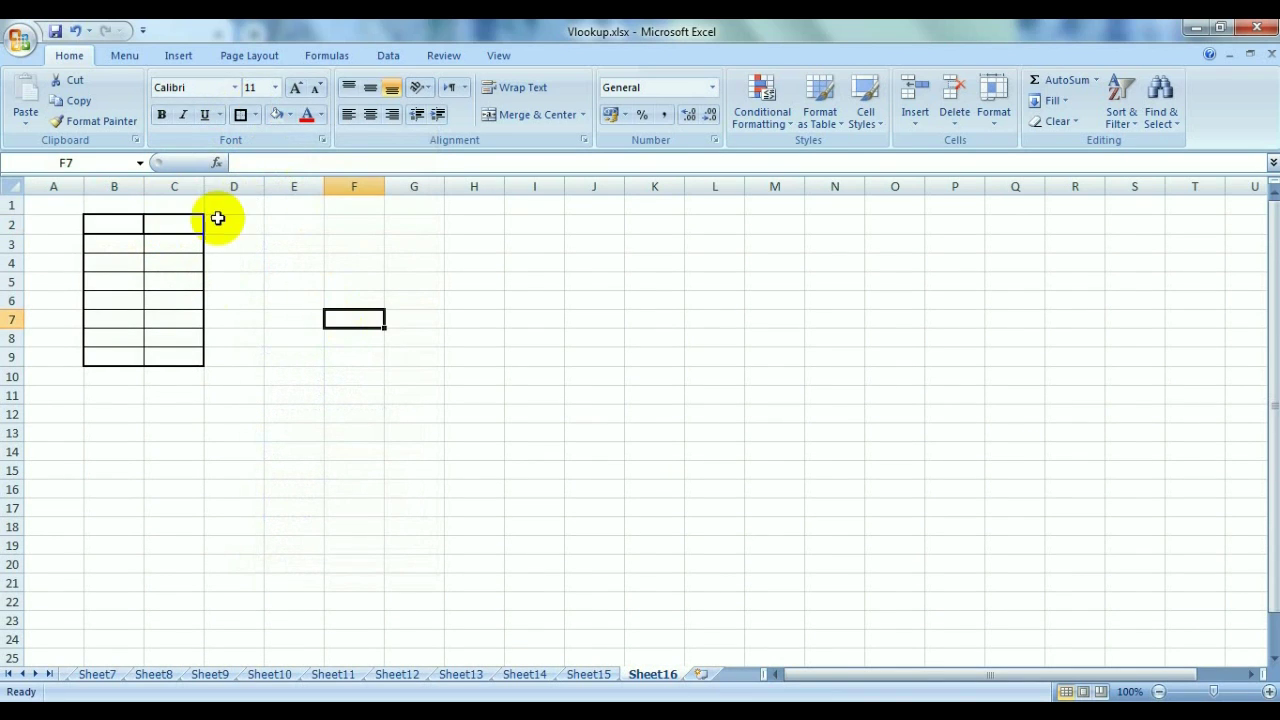
pyautogui.moveTo(114, 220); pyautogui.dragTo(171, 224)
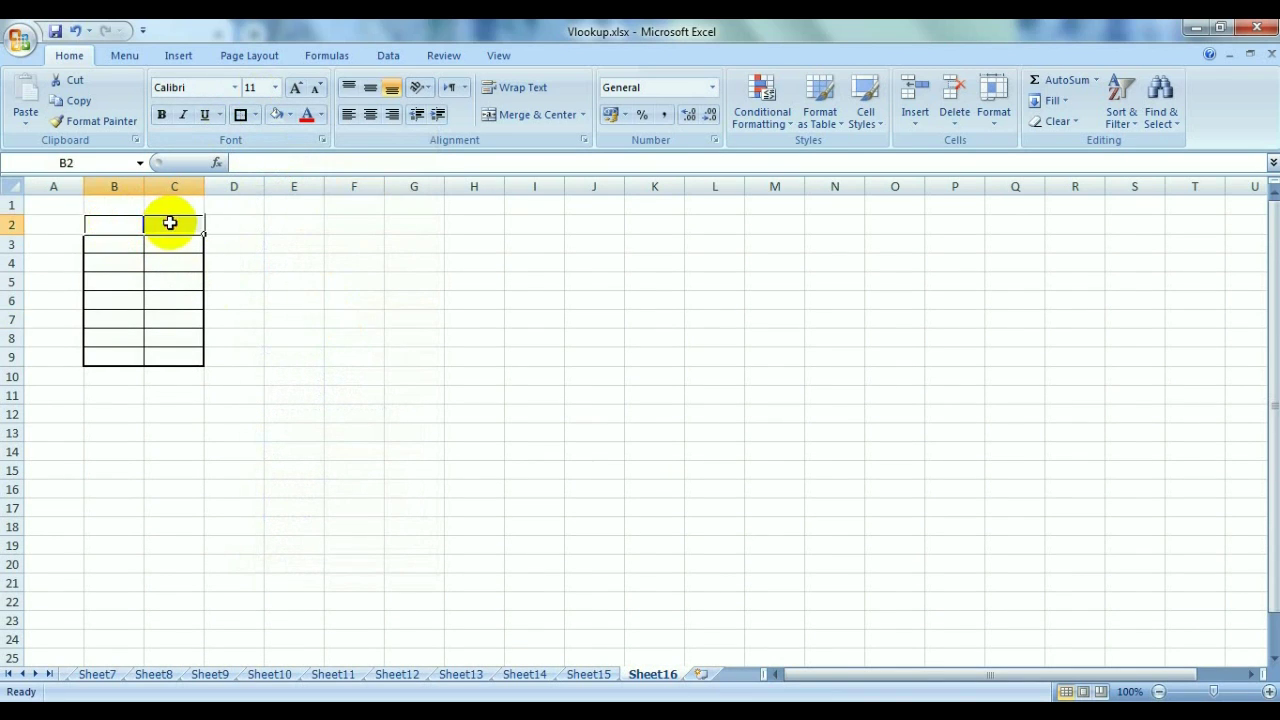
pyautogui.click(258, 119)
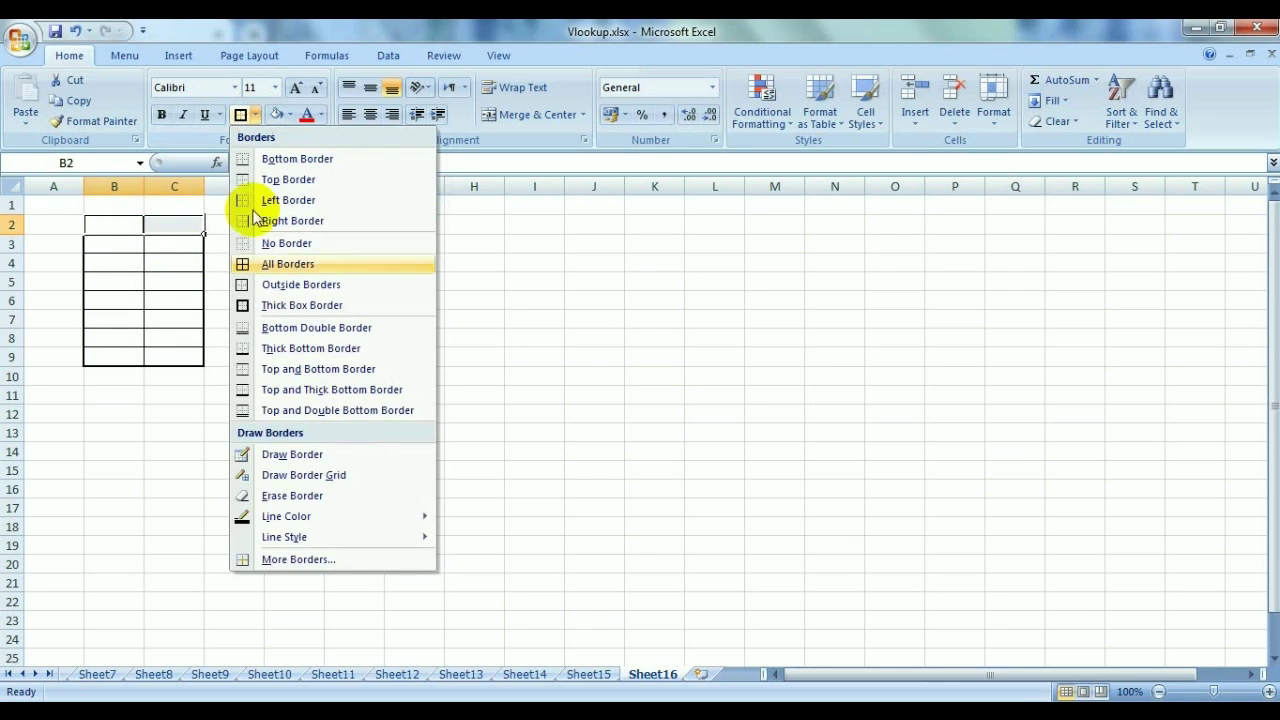
pyautogui.click(293, 559)
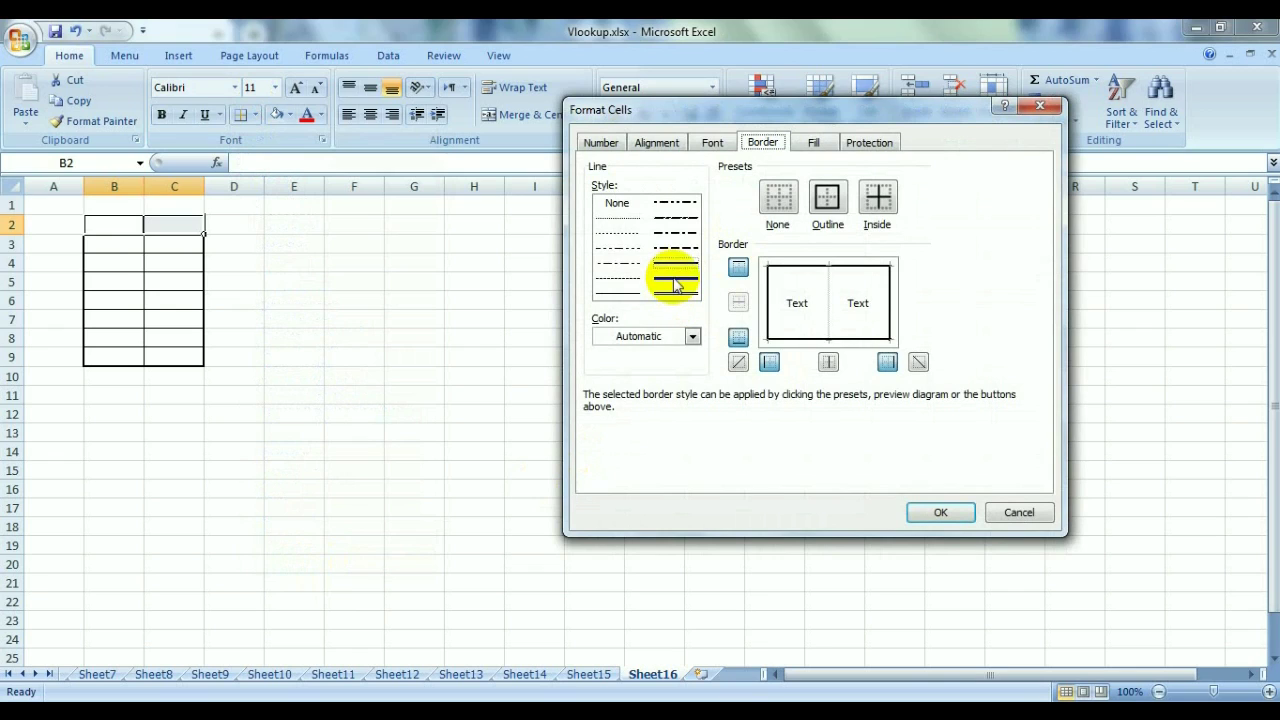
pyautogui.click(811, 266)
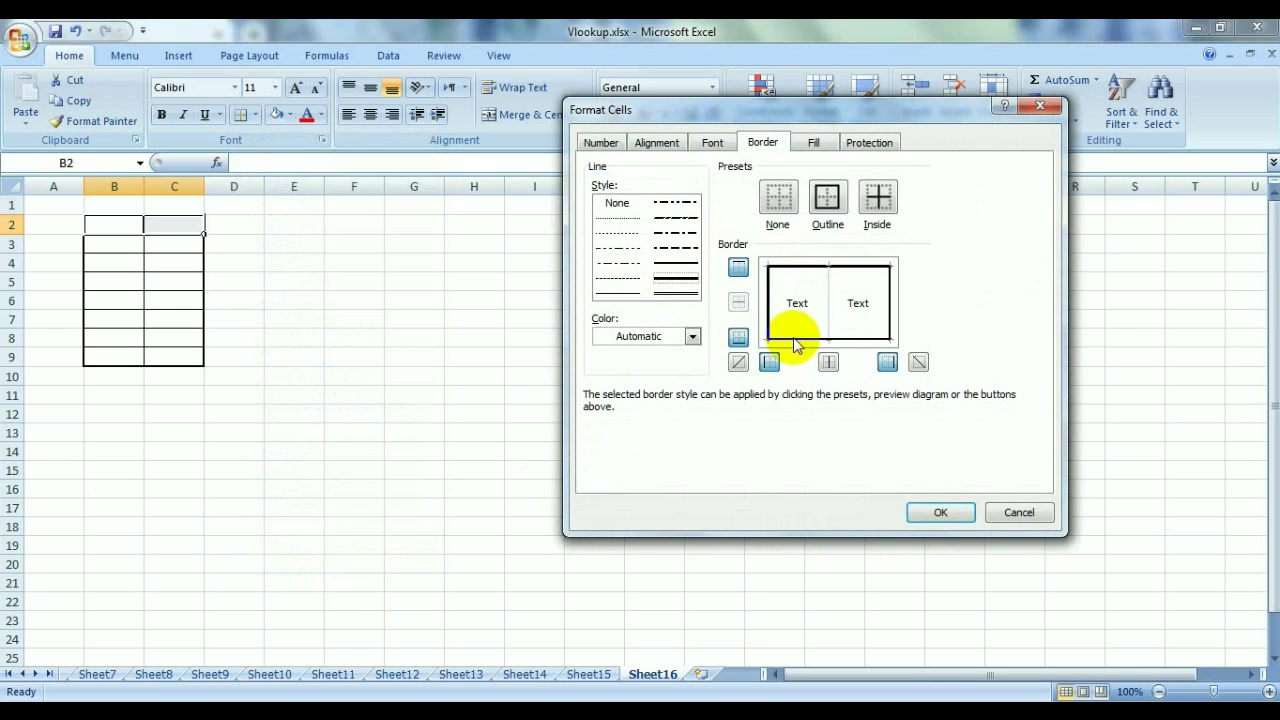
pyautogui.click(828, 320)
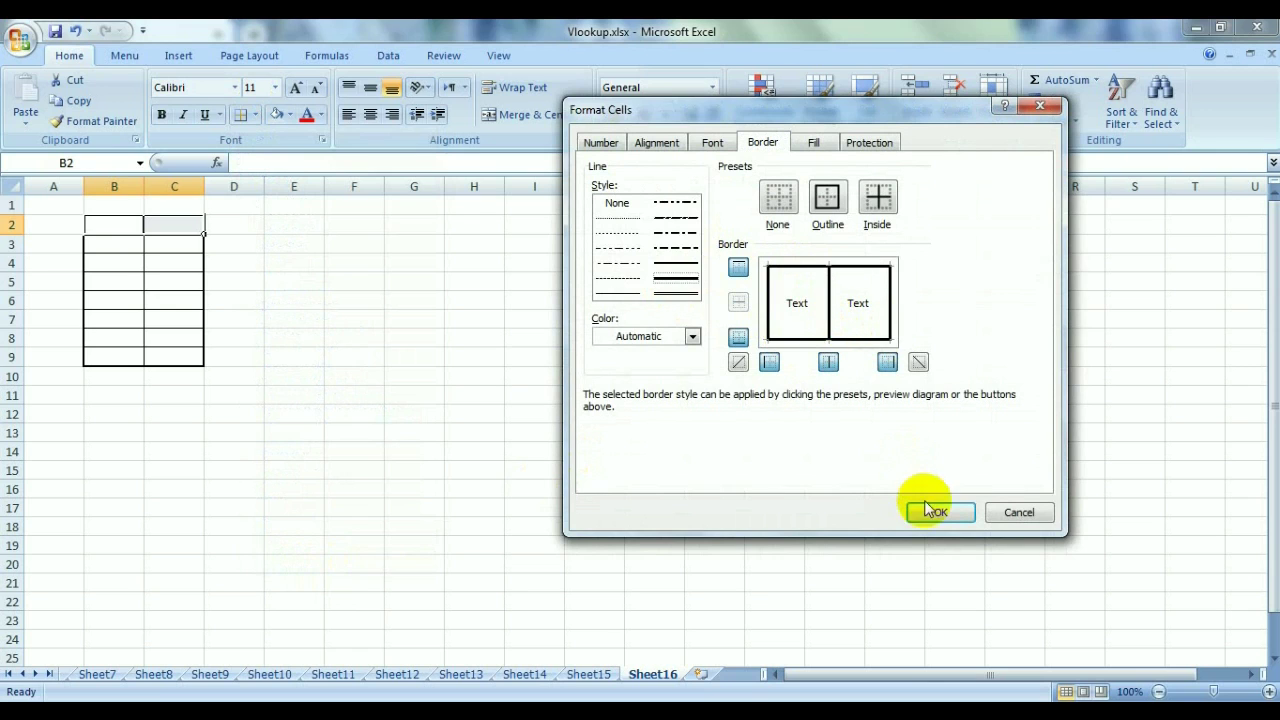
pyautogui.click(930, 512)
pyautogui.click(540, 471)
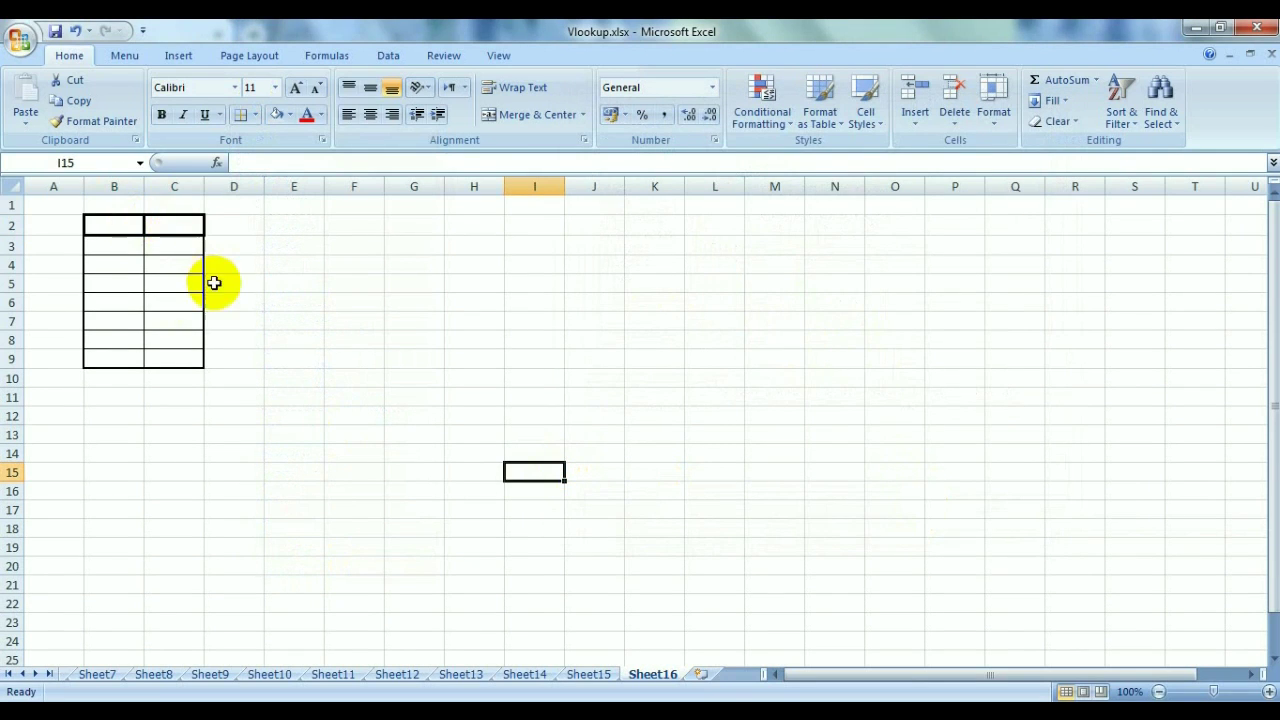
pyautogui.moveTo(144, 186); pyautogui.dragTo(314, 188)
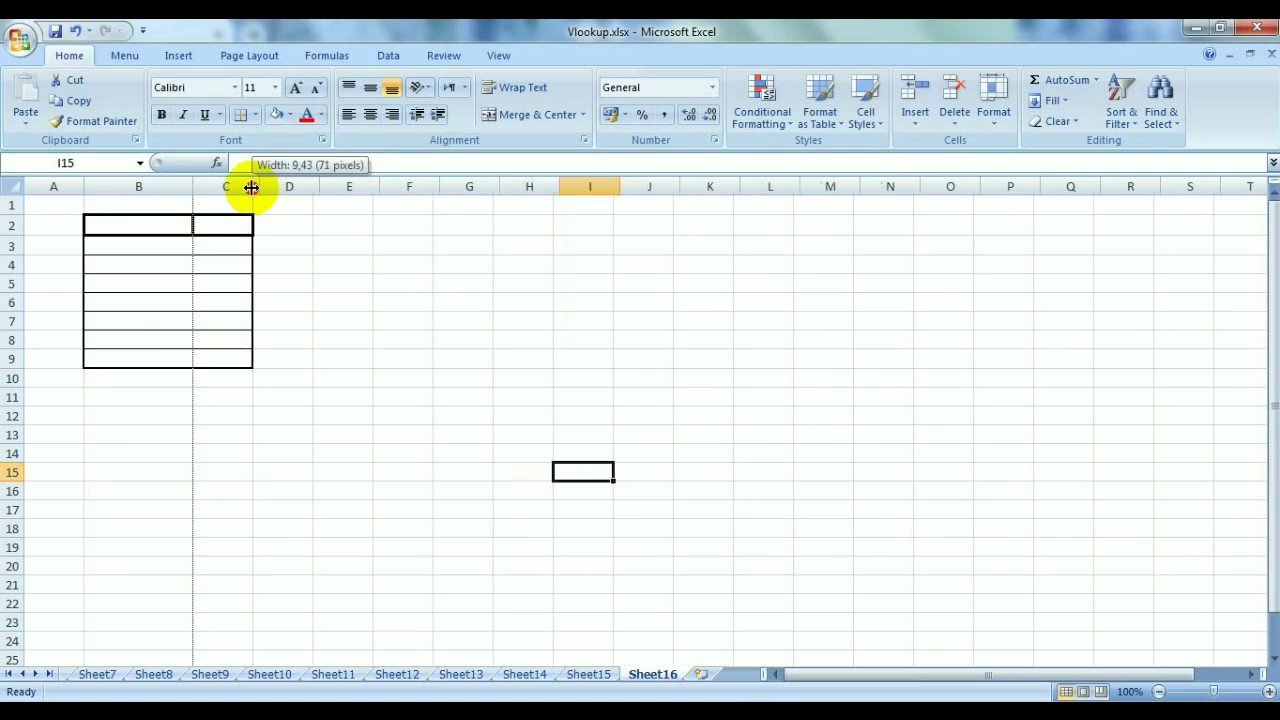
# Enter the headers Nama Buah in B2 and Harga Per Kilo in C2.
pyautogui.click(147, 228)
pyautogui.write('Nama Buah')
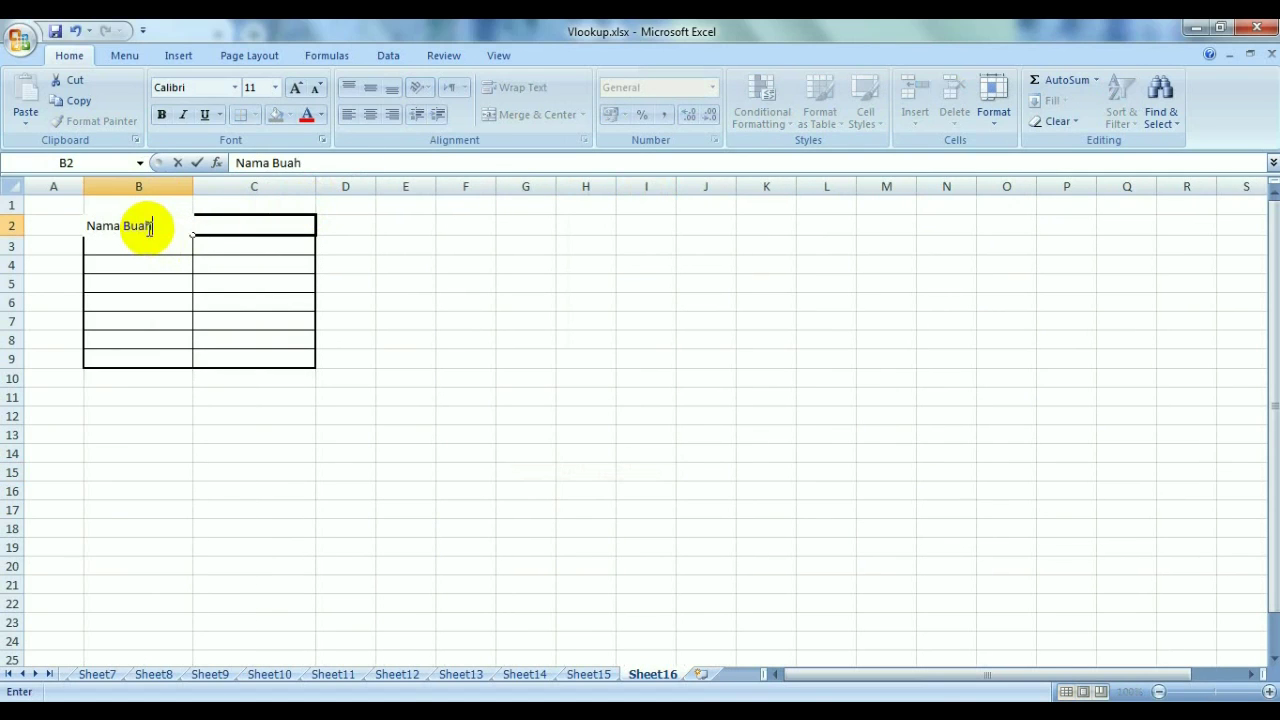
pyautogui.click(254, 224)
pyautogui.write('Harga Per')
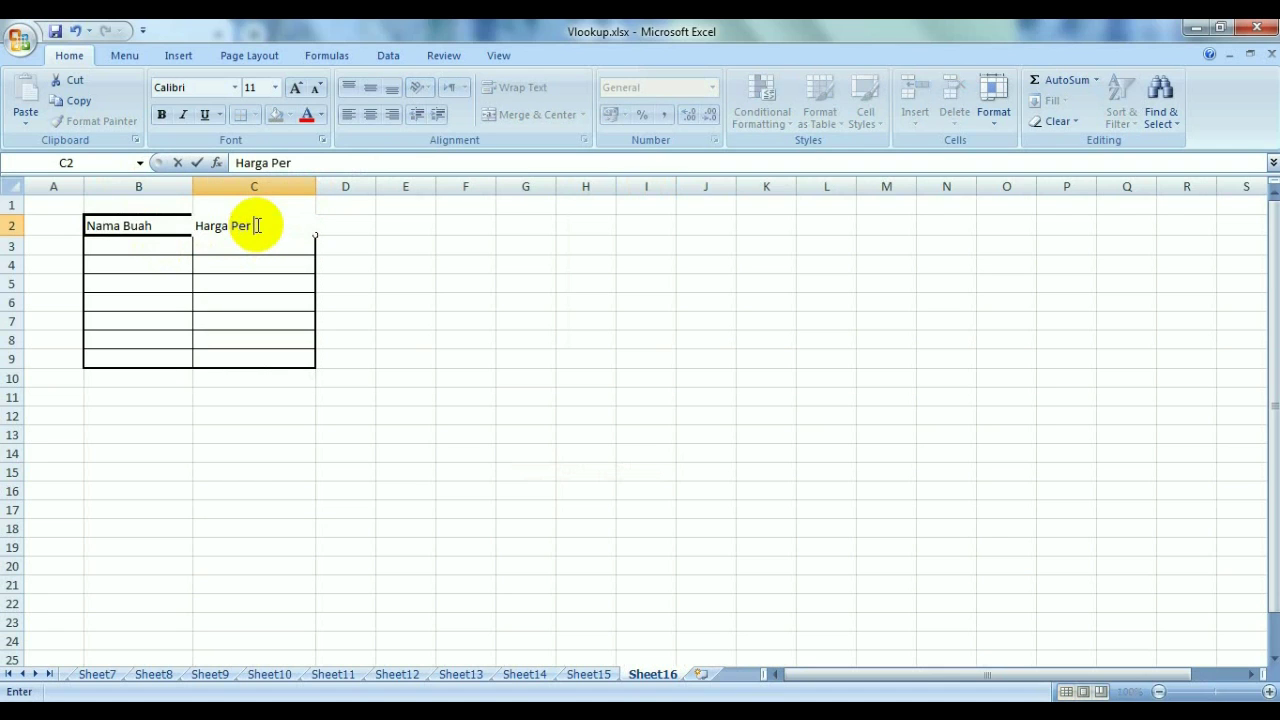
pyautogui.write(' Kilo')
pyautogui.click(465, 282)
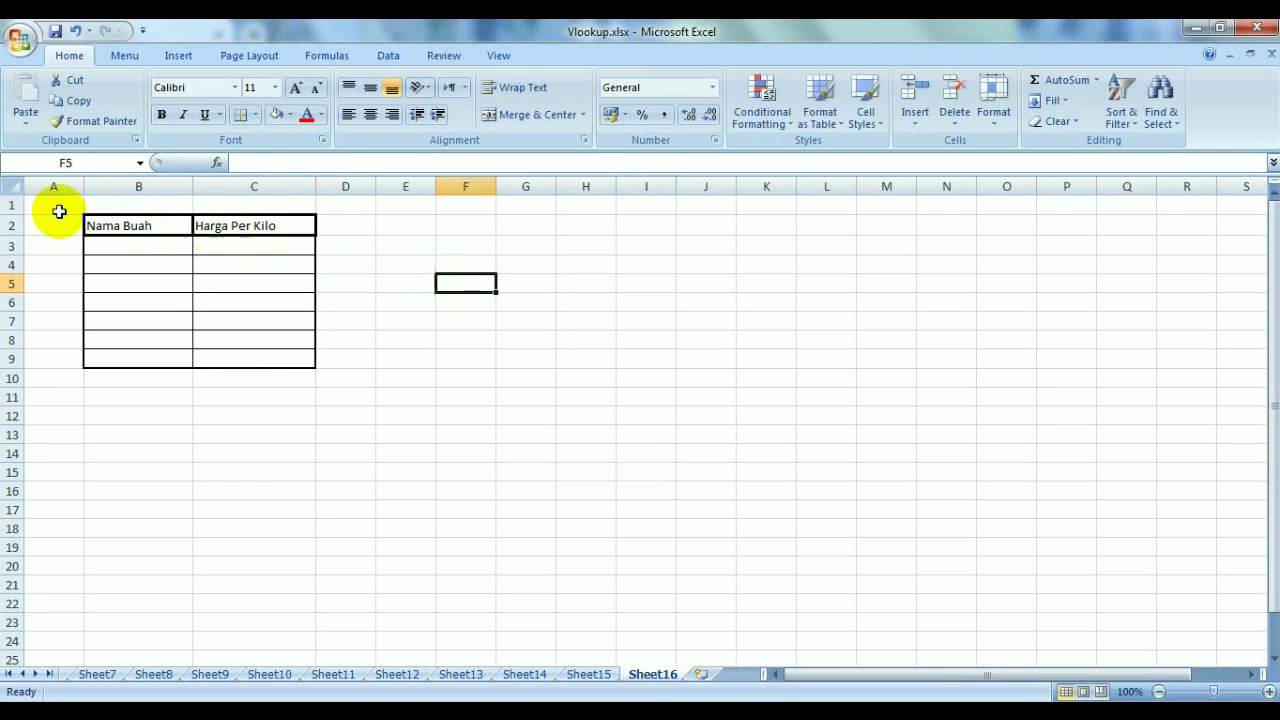
# Set the B2:C9 table text to Times New Roman, size 14.
pyautogui.moveTo(100, 224)
pyautogui.mouseDown()
pyautogui.moveTo(264, 243)
pyautogui.moveTo(274, 362)
pyautogui.mouseUp()
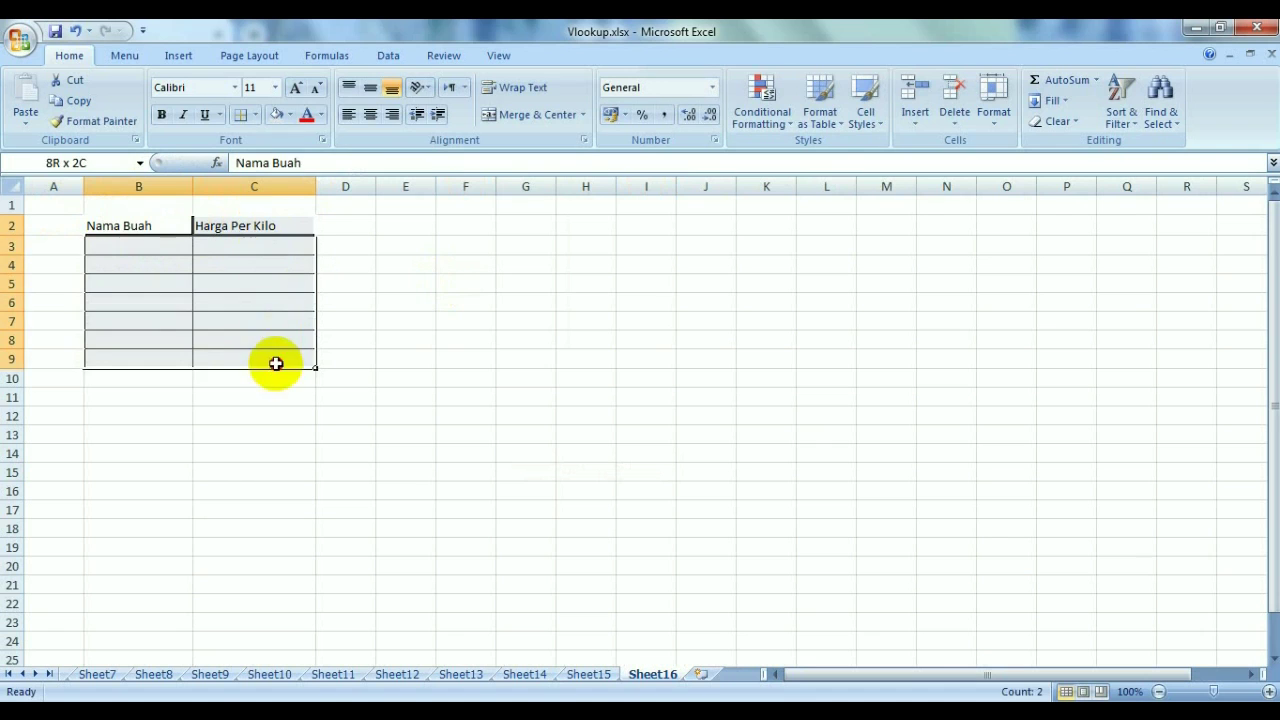
pyautogui.click(236, 86)
pyautogui.write('t')
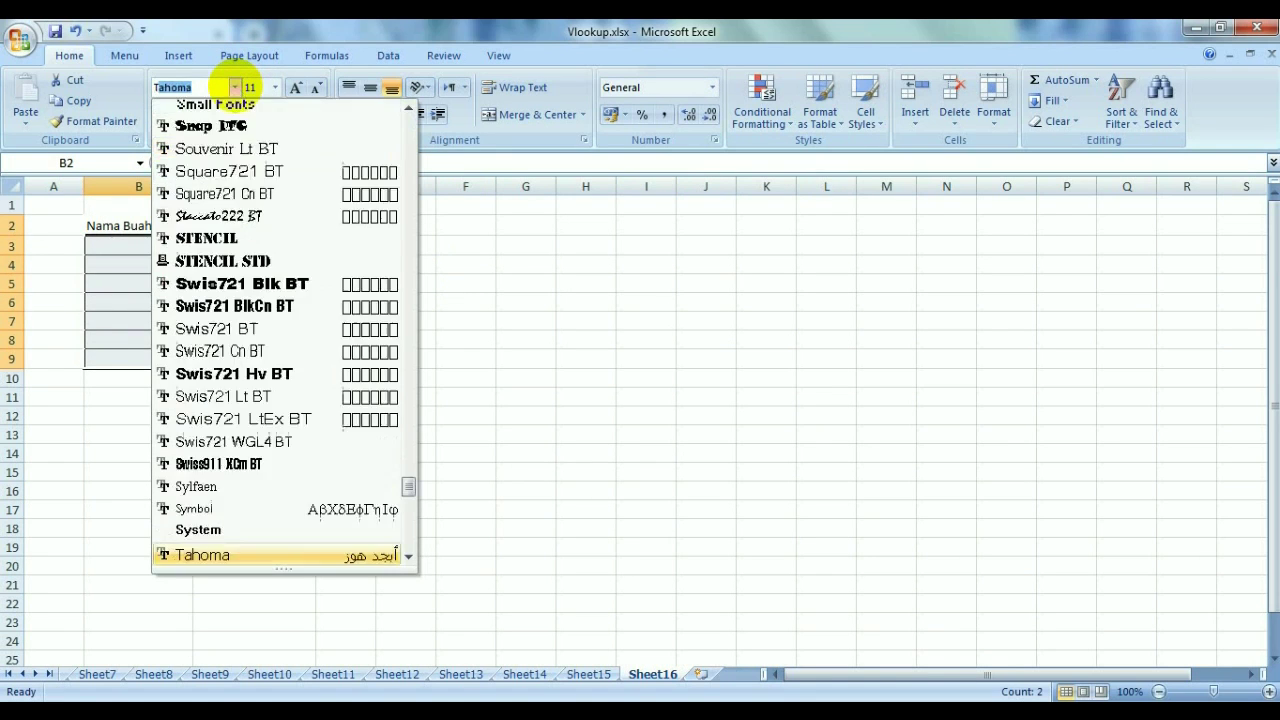
pyautogui.press('Down')
pyautogui.press('Down')
pyautogui.press('Down')
pyautogui.press('Down')
pyautogui.press('Down')
pyautogui.press('Down')
pyautogui.press('Return')
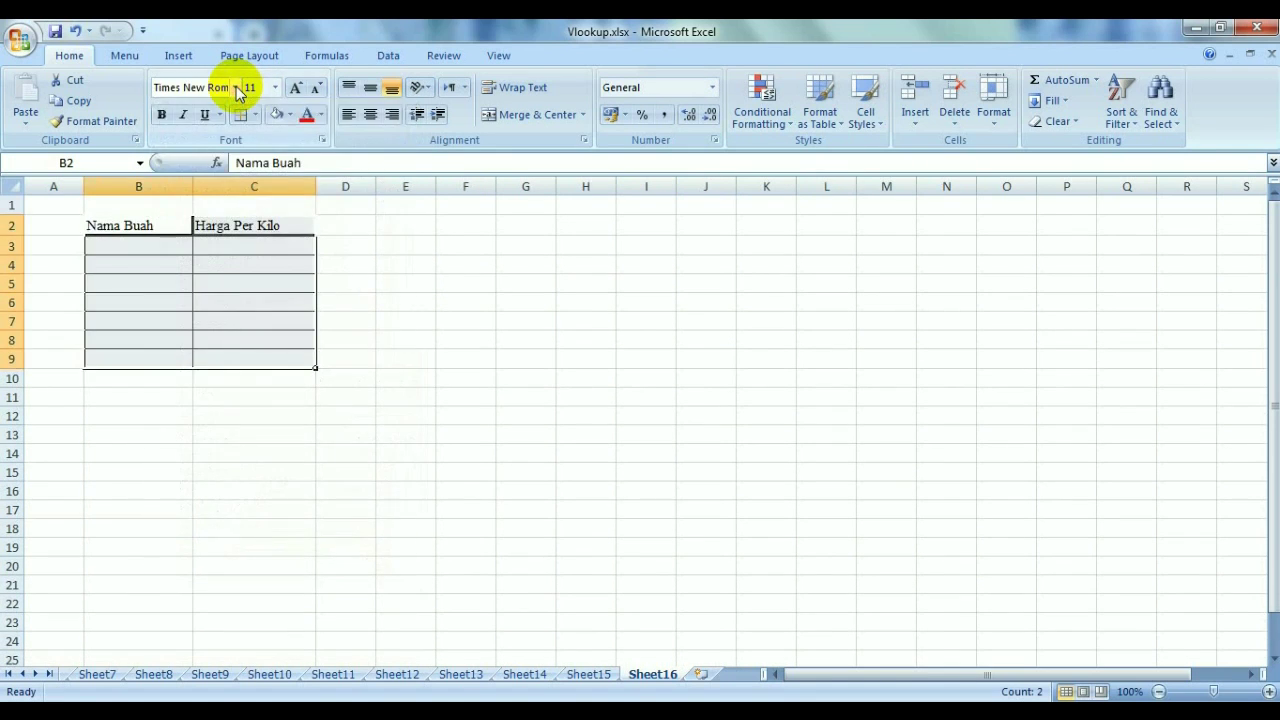
pyautogui.click(276, 88)
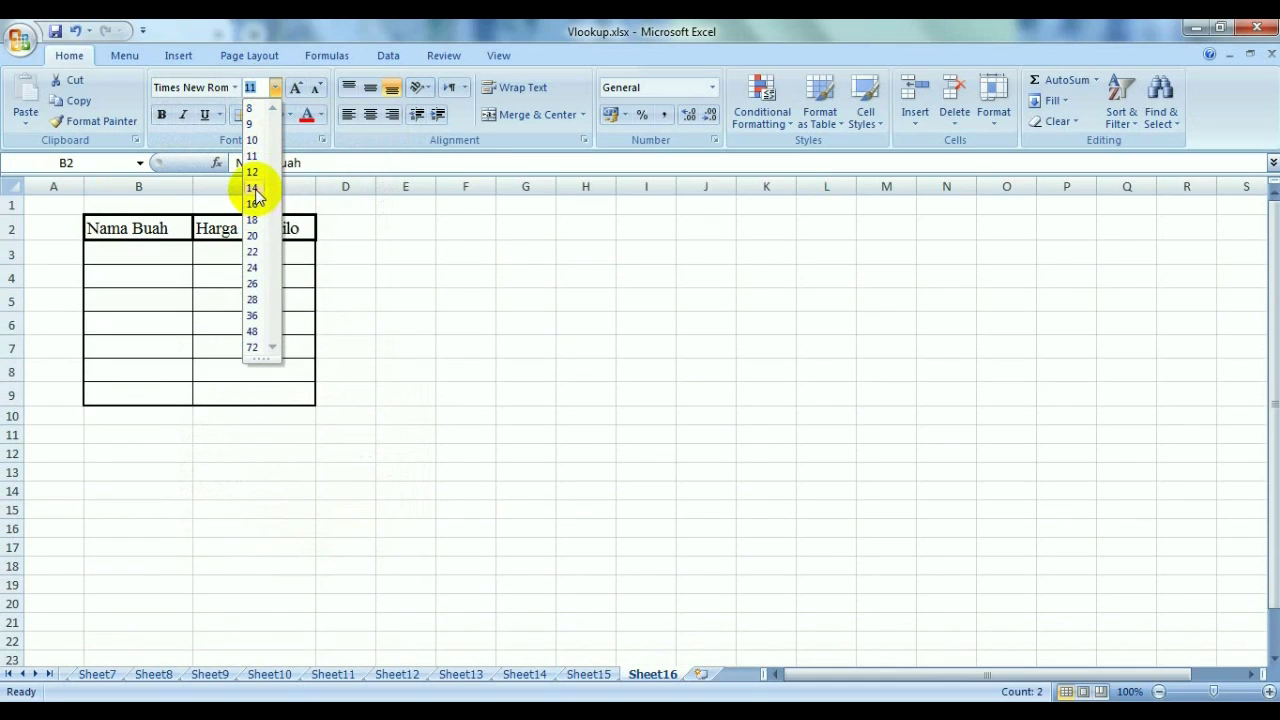
pyautogui.click(255, 190)
pyautogui.click(426, 296)
# Widen columns C and B, then select the header cells B2:C2.
pyautogui.moveTo(315, 188); pyautogui.dragTo(349, 188)
pyautogui.moveTo(192, 188); pyautogui.dragTo(207, 188)
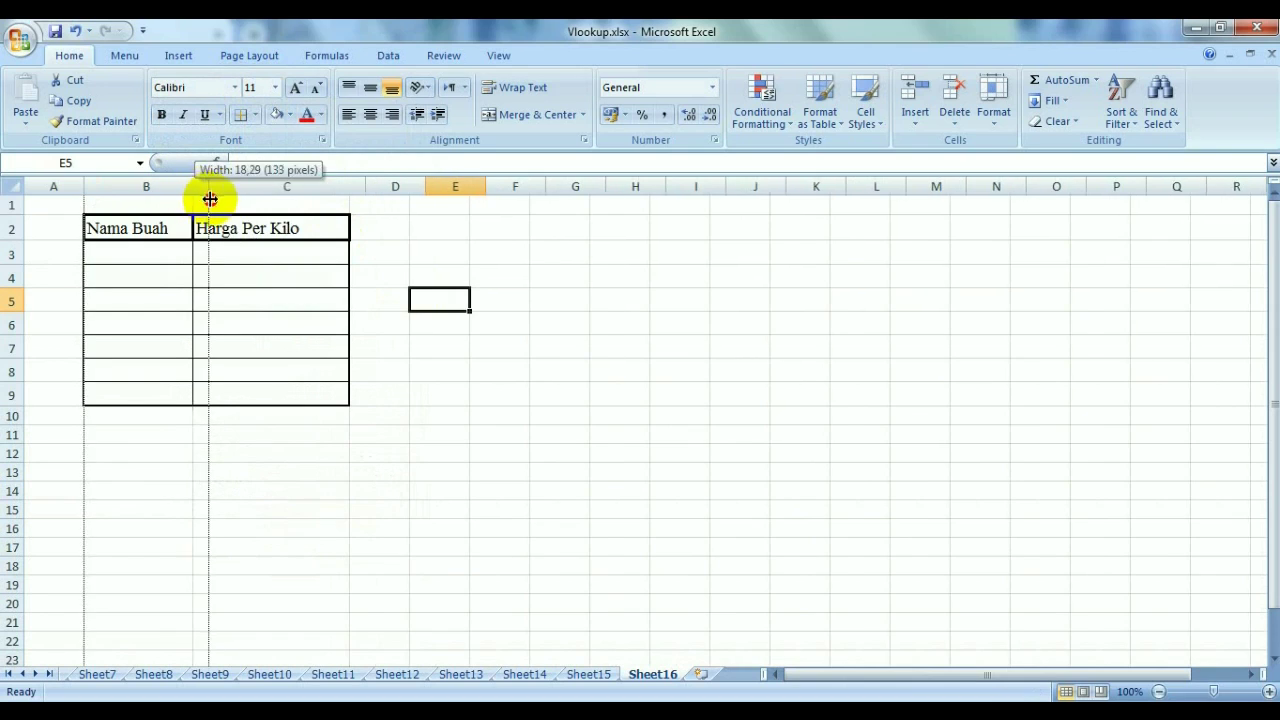
pyautogui.moveTo(151, 226); pyautogui.dragTo(313, 231)
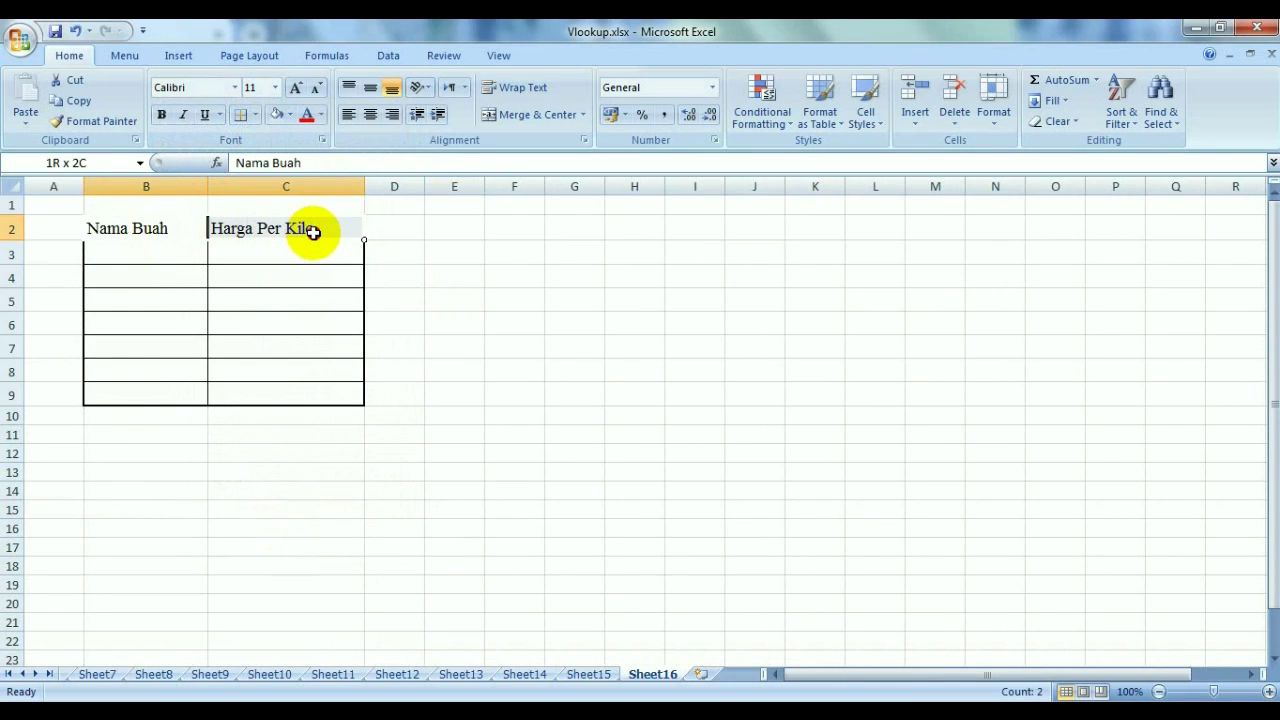
pyautogui.click(220, 294)
pyautogui.moveTo(171, 226); pyautogui.dragTo(263, 229)
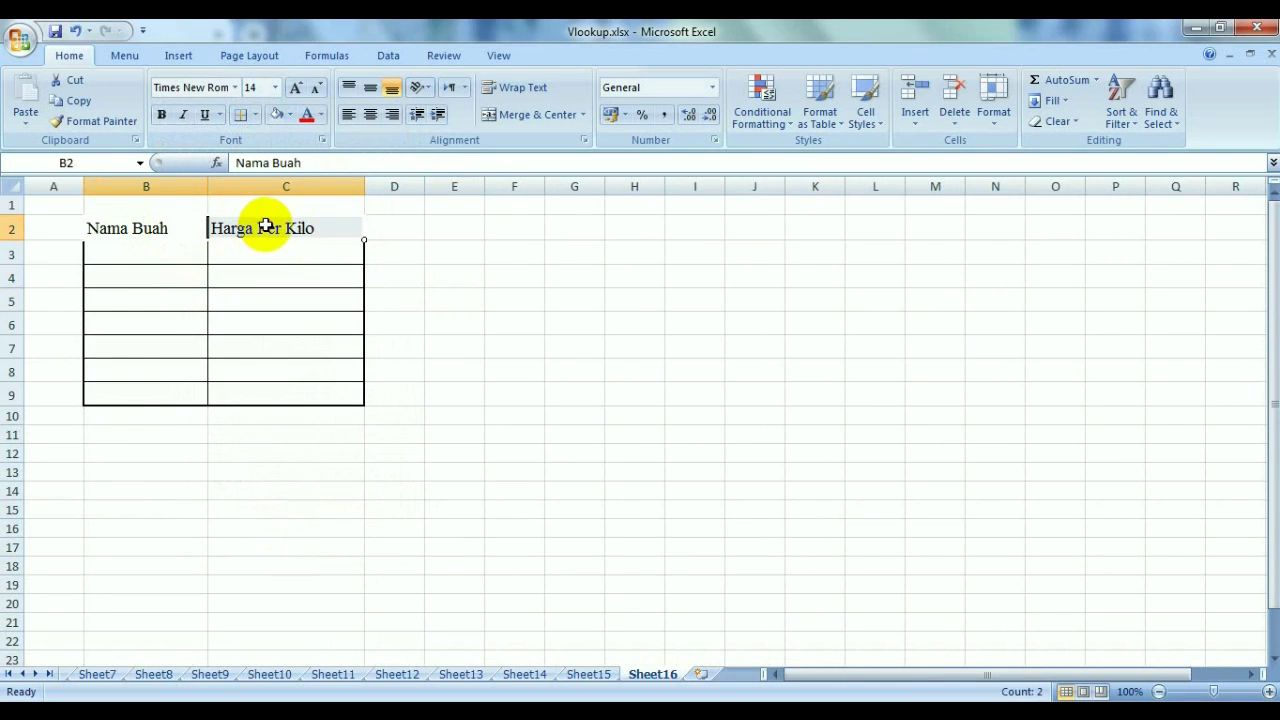
pyautogui.click(289, 115)
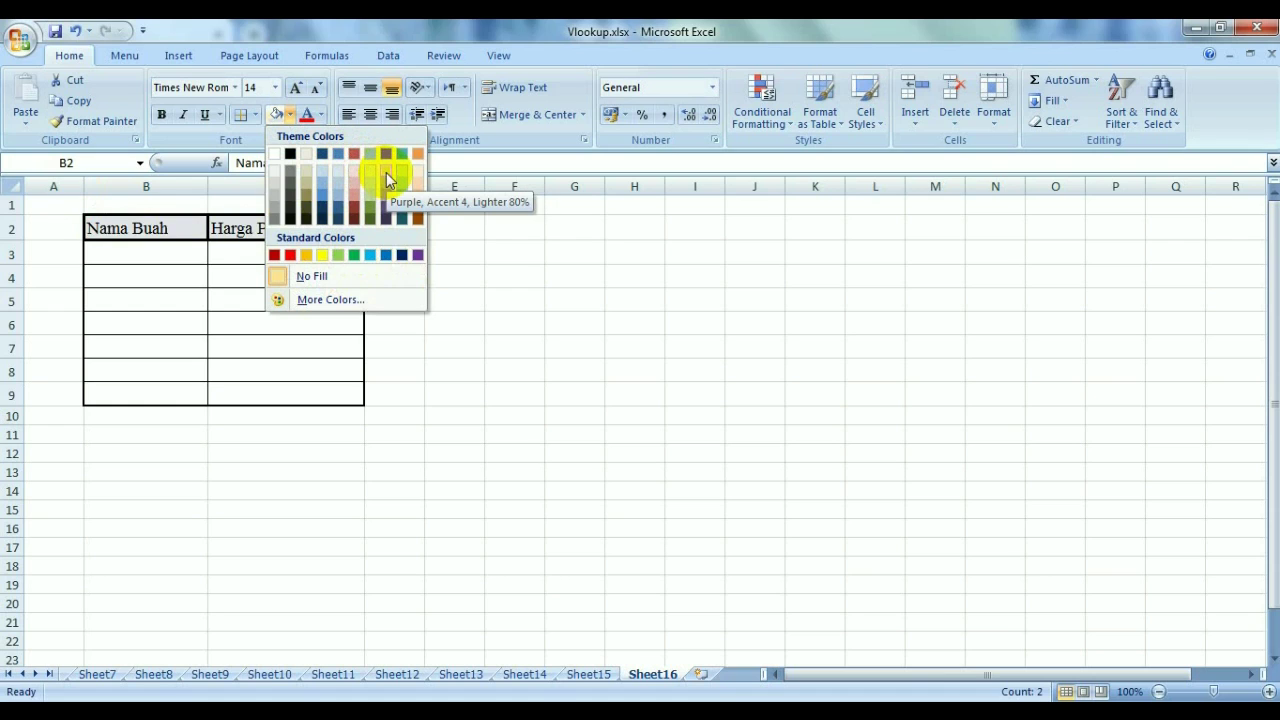
# Fill headers B2:C2 green and the fruit-name cells B3:B9 light green.
pyautogui.click(339, 256)
pyautogui.click(480, 346)
pyautogui.moveTo(205, 258)
pyautogui.mouseDown()
pyautogui.moveTo(273, 329)
pyautogui.moveTo(200, 398)
pyautogui.mouseUp()
pyautogui.click(290, 115)
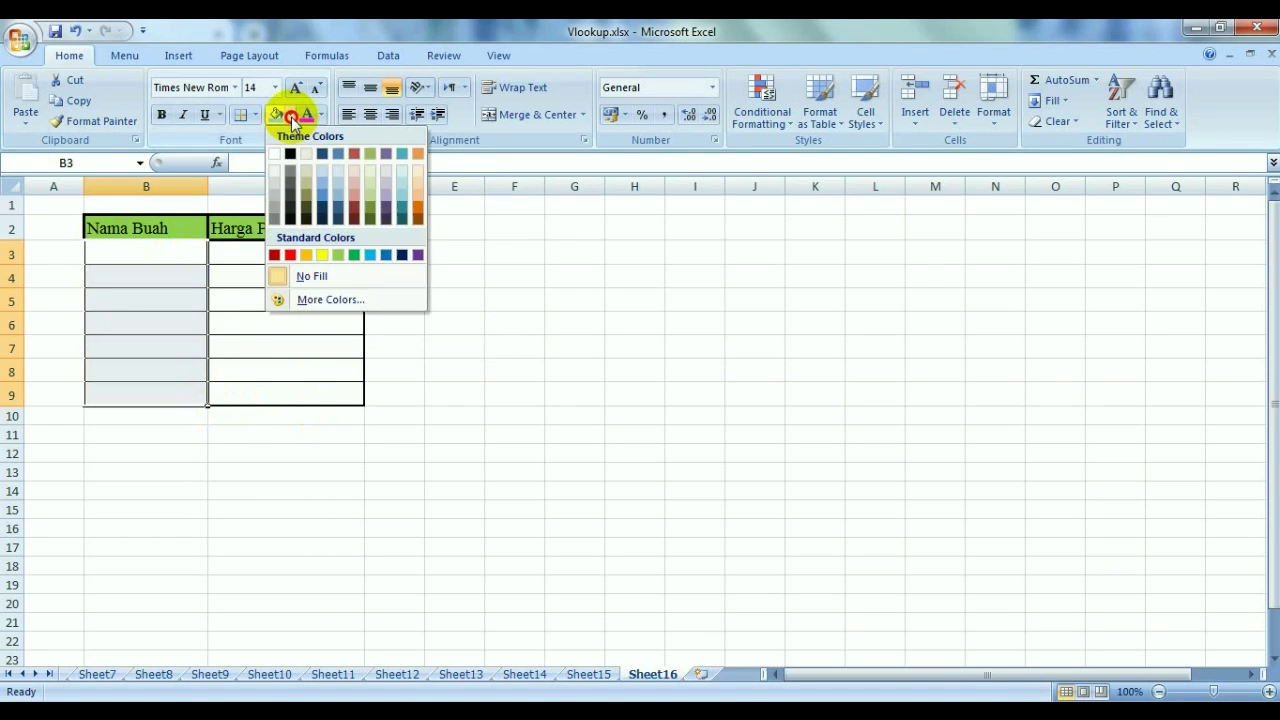
pyautogui.click(370, 178)
pyautogui.click(531, 297)
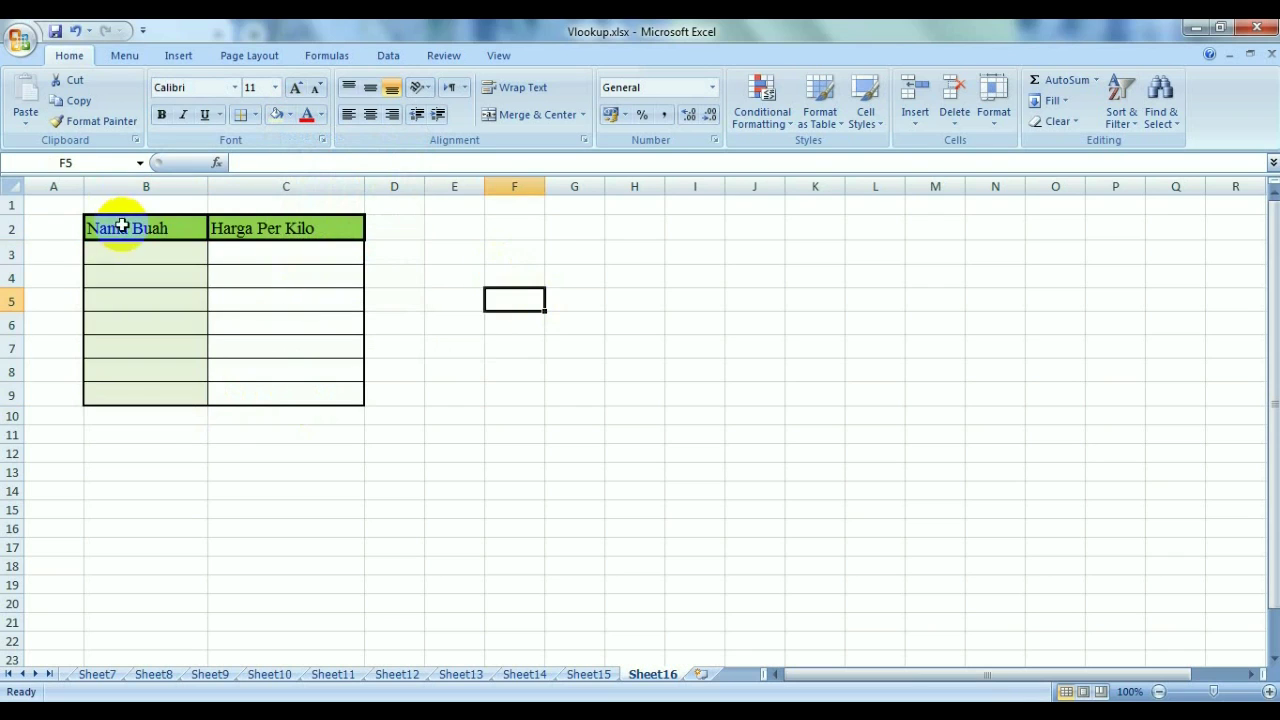
# Centre-align all text in B2:C9, then select B3.
pyautogui.moveTo(121, 226); pyautogui.dragTo(294, 384)
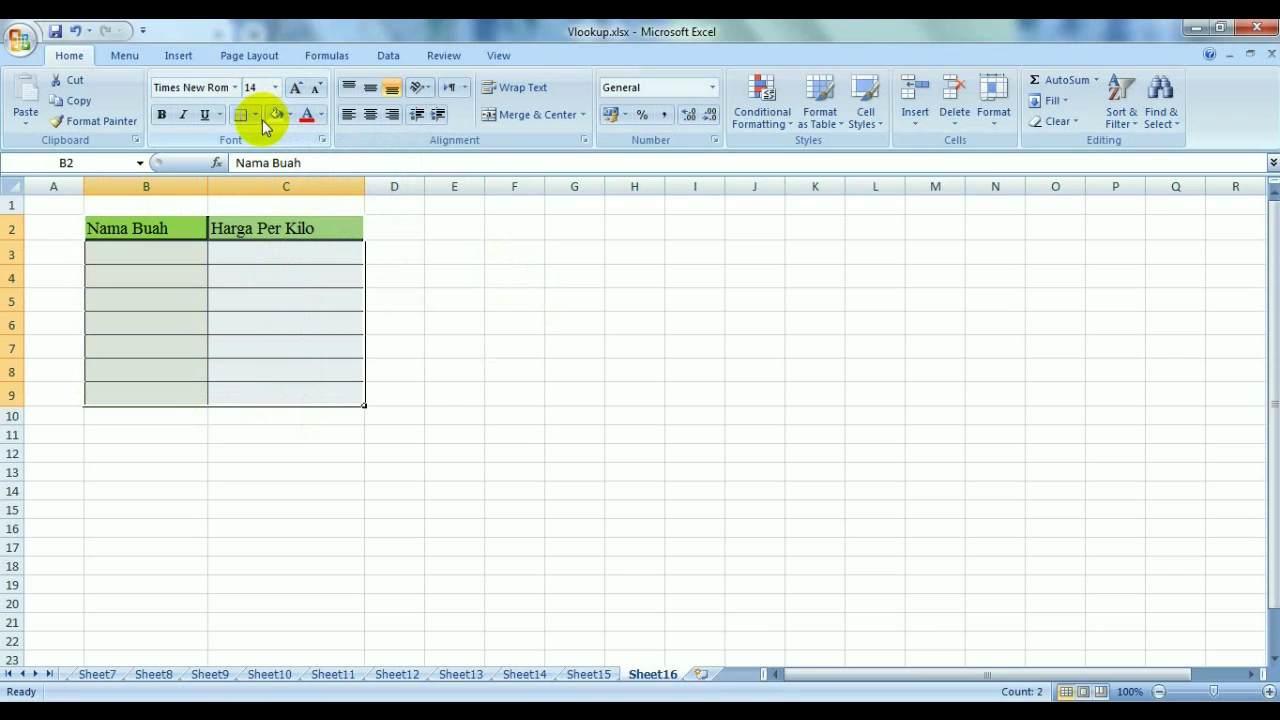
pyautogui.click(369, 114)
pyautogui.click(480, 391)
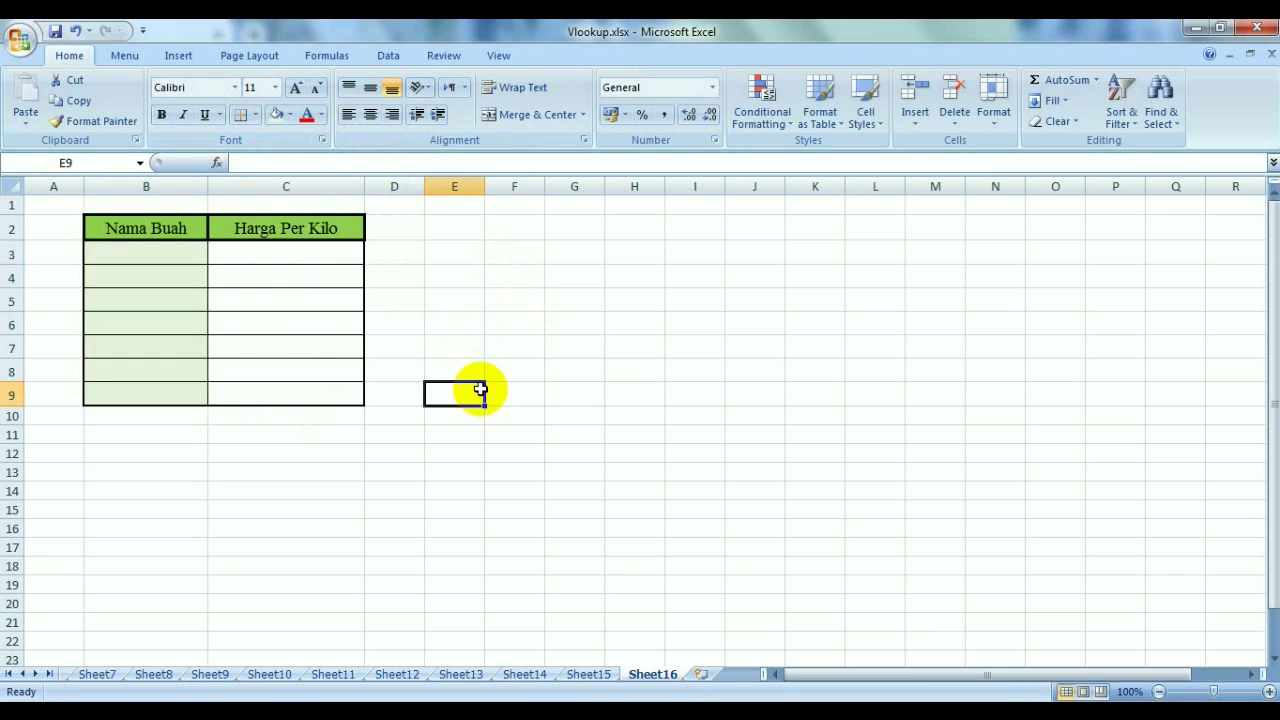
pyautogui.click(164, 256)
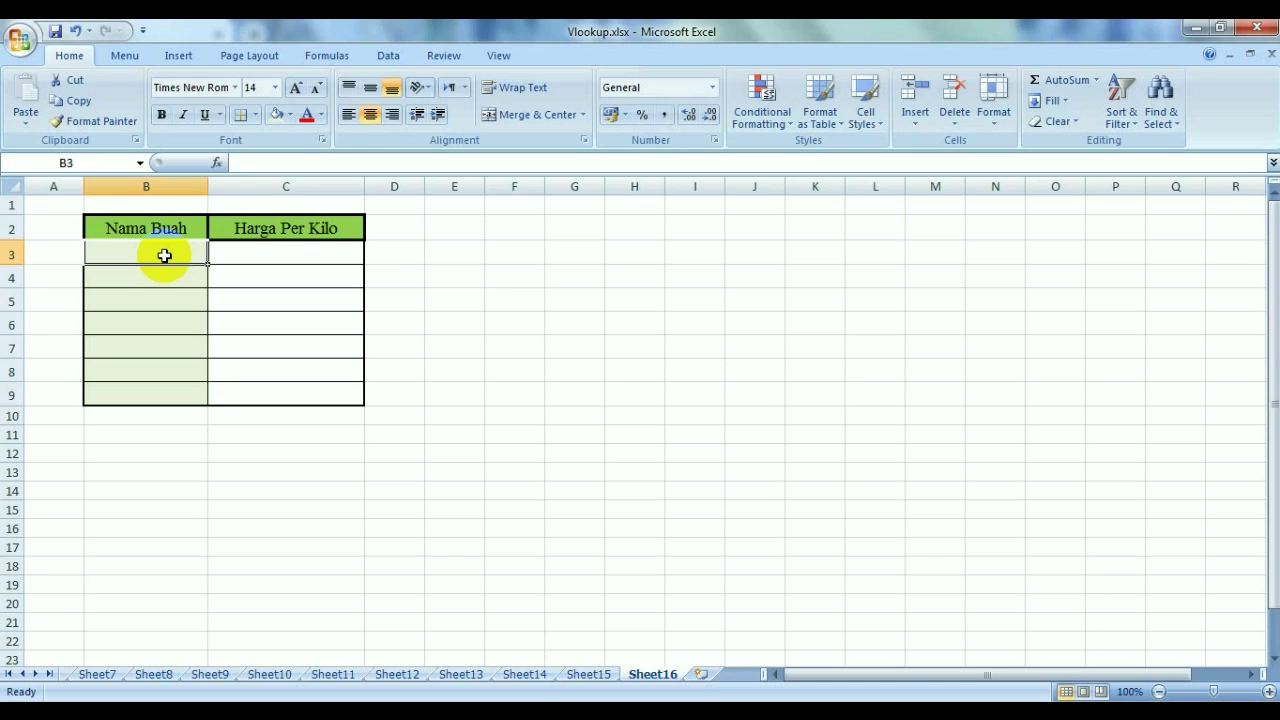
# Enter Buah Naga, Buah Salak and Buah Melon in B3:B5.
pyautogui.write('Buah Naga')
pyautogui.press('Return')
pyautogui.write('Bu')
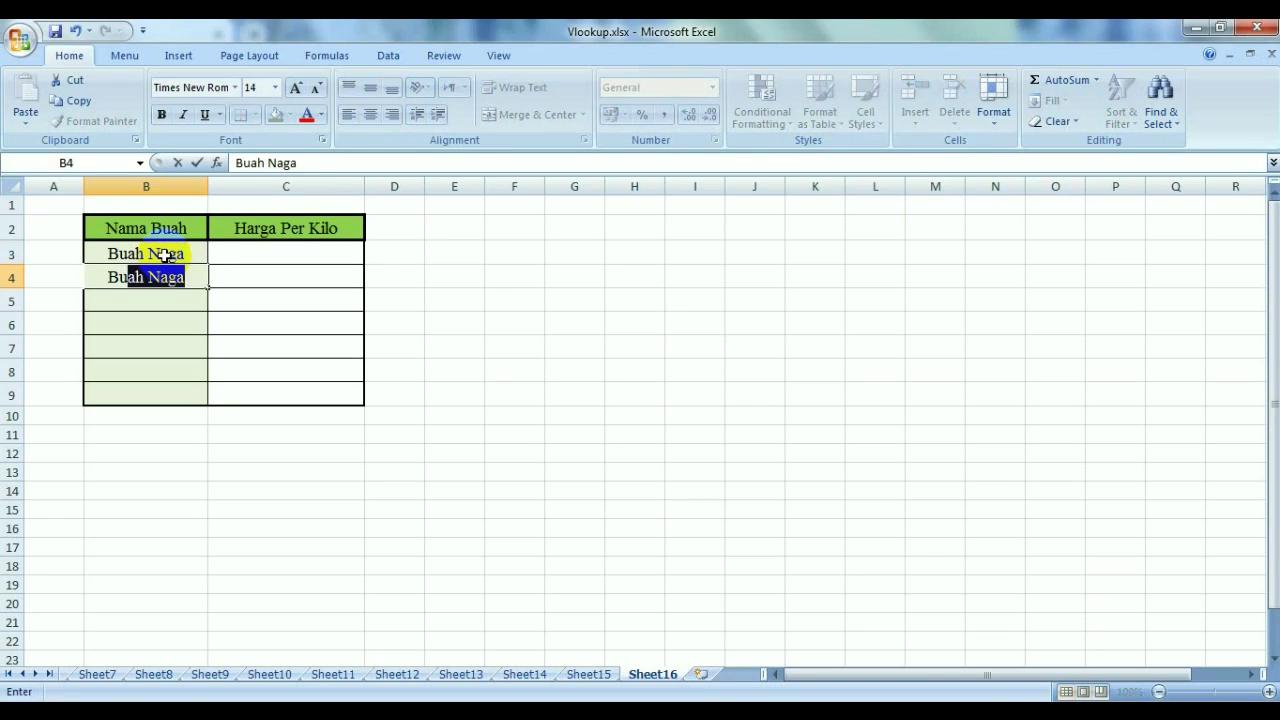
pyautogui.write('ah Salak')
pyautogui.press('Return')
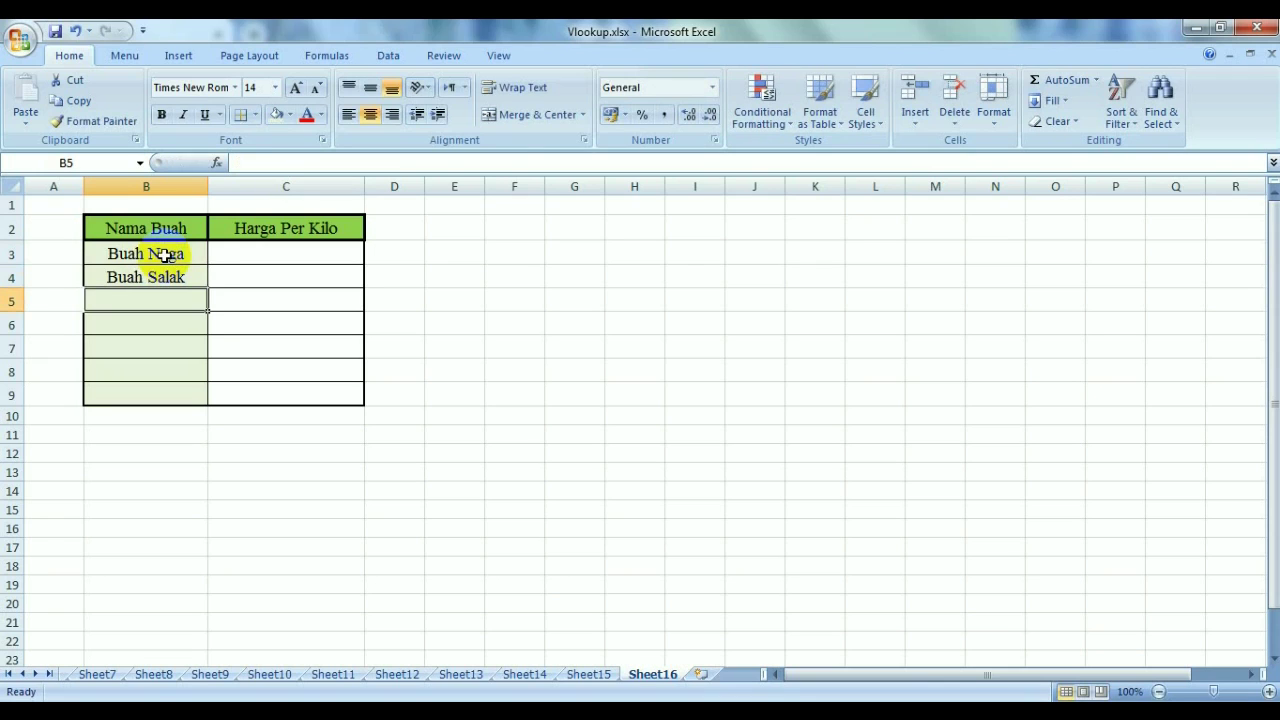
pyautogui.write('Buah')
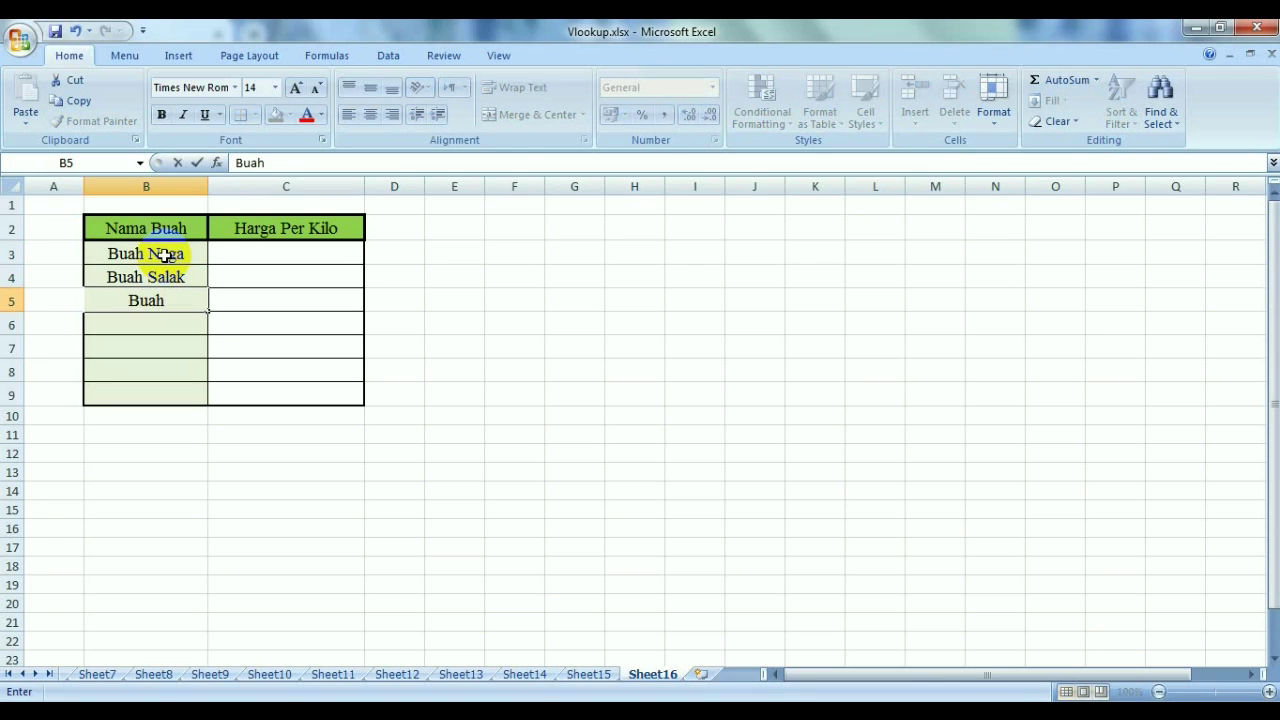
pyautogui.write(' Melon')
pyautogui.press('Return')
# Enter Buah Salak, Buah Naga, Buah Melon and Buah Salak in B6:B9, then select B11:E12.
pyautogui.write('Buah')
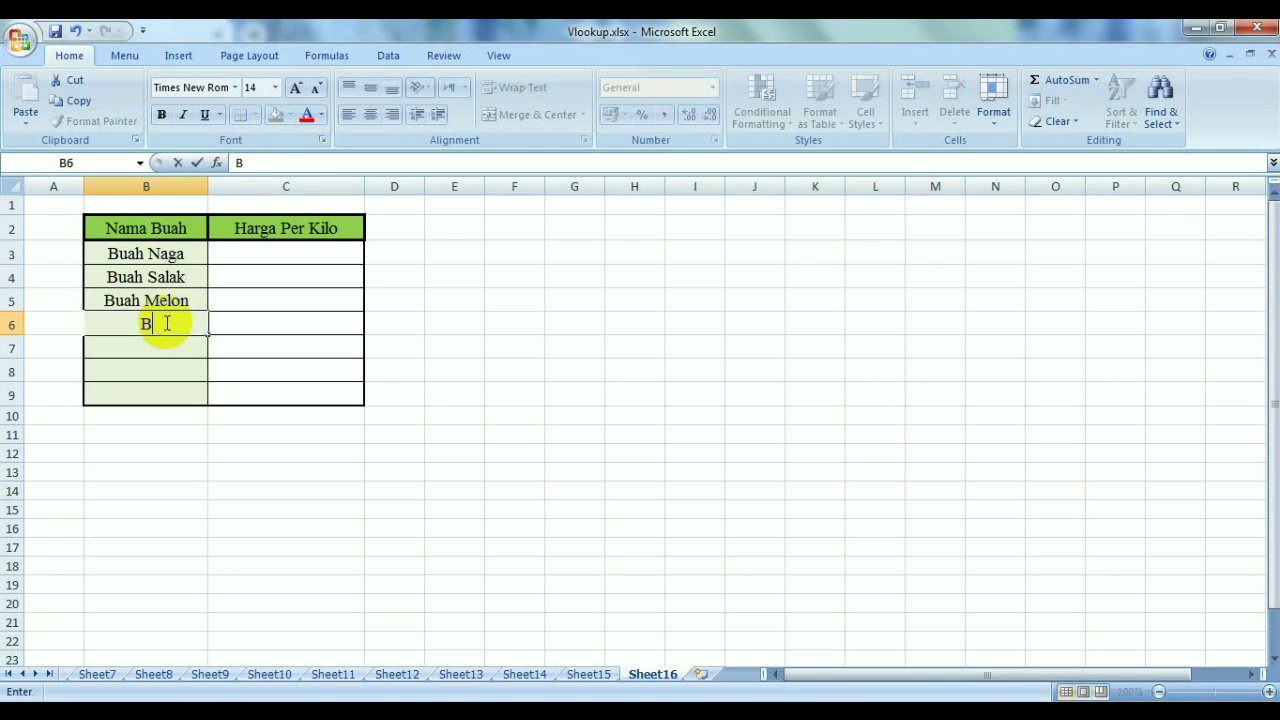
pyautogui.write(' Salak')
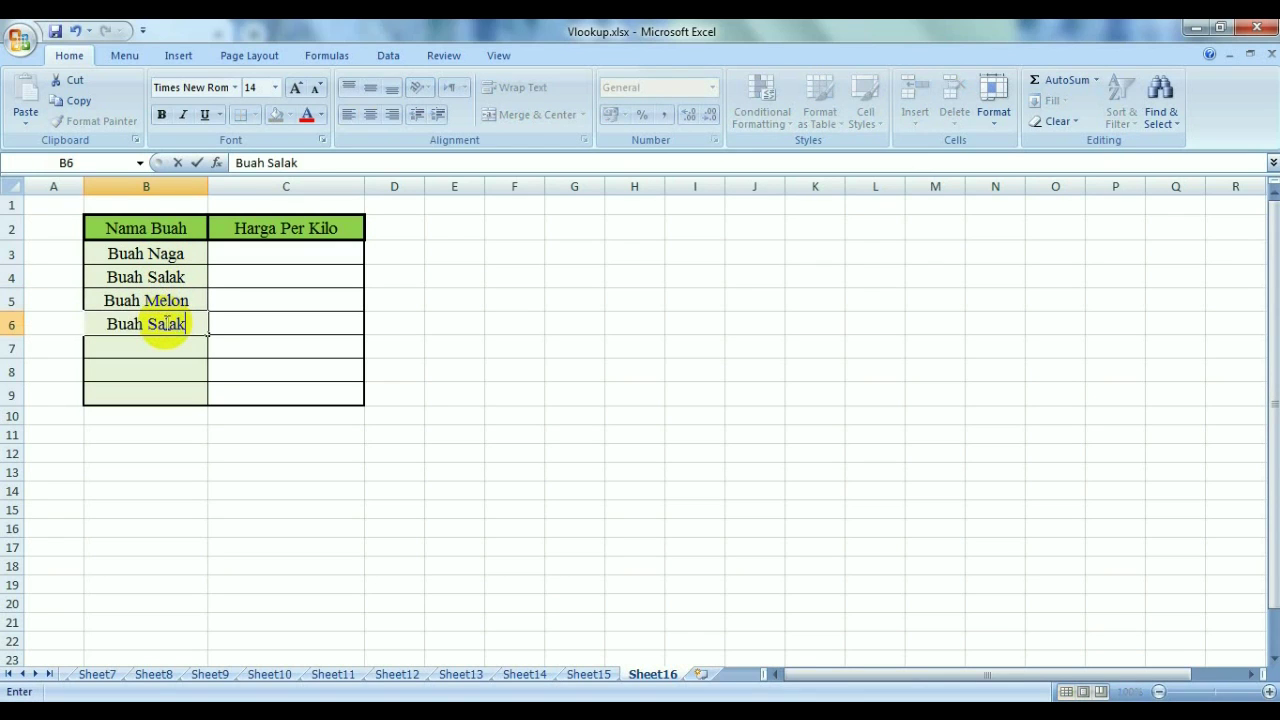
pyautogui.press('Return')
pyautogui.write('BL')
pyautogui.write('N')
pyautogui.press('Return')
pyautogui.write('Buah Mel')
pyautogui.write('Bua')
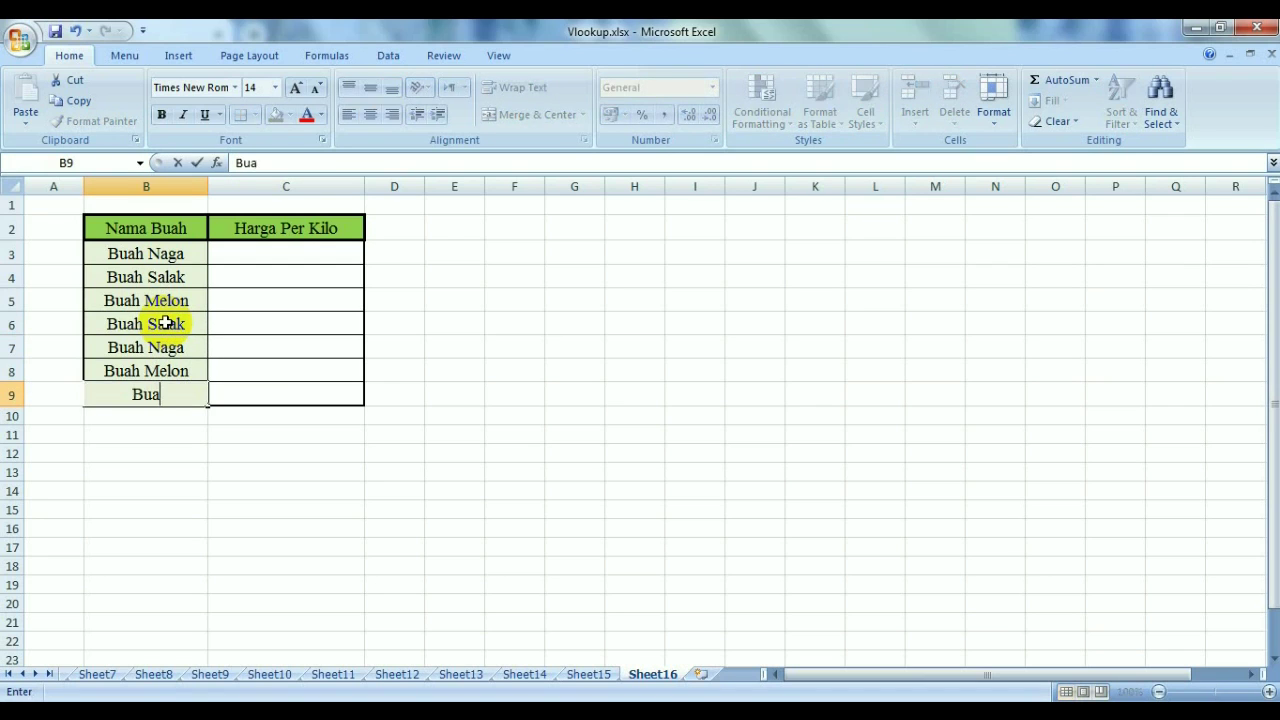
pyautogui.write('h Salak')
pyautogui.click(527, 271)
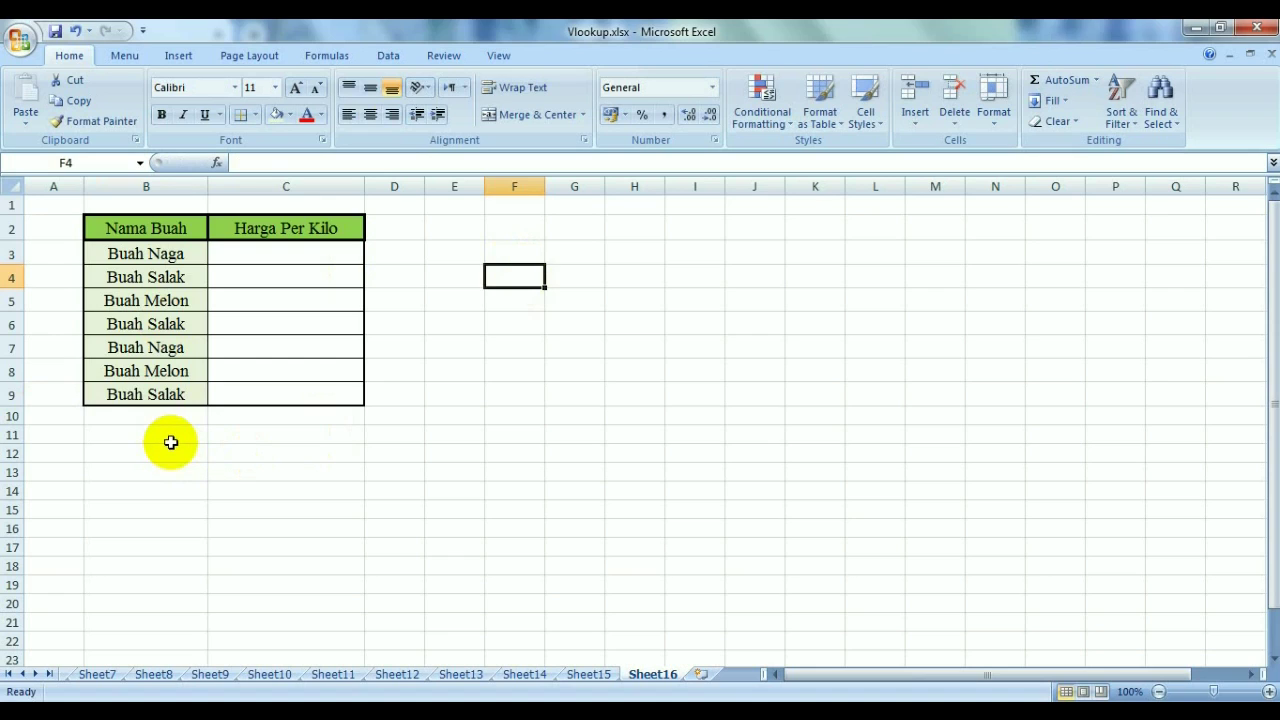
pyautogui.moveTo(160, 432)
pyautogui.mouseDown()
pyautogui.moveTo(382, 441)
pyautogui.moveTo(357, 467)
pyautogui.moveTo(477, 431)
pyautogui.moveTo(484, 452)
pyautogui.mouseUp()
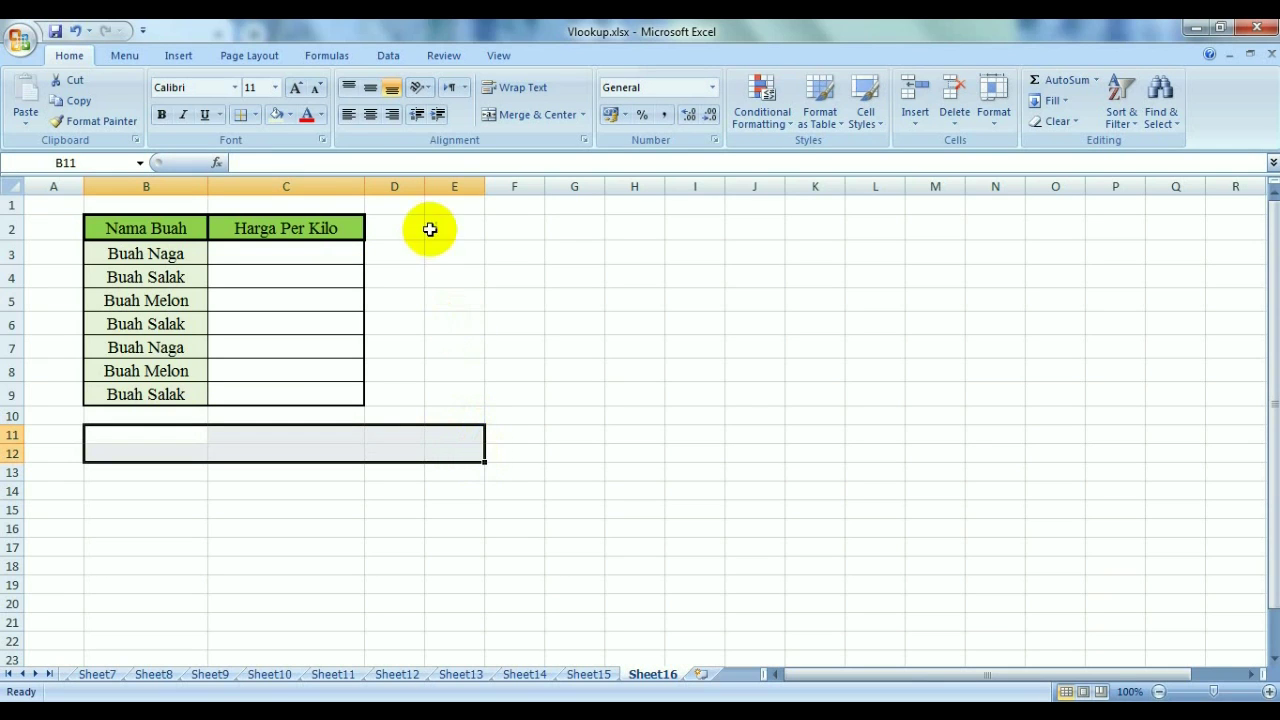
# Put borders on every cell of B11:E12 and widen columns D and E.
pyautogui.click(256, 115)
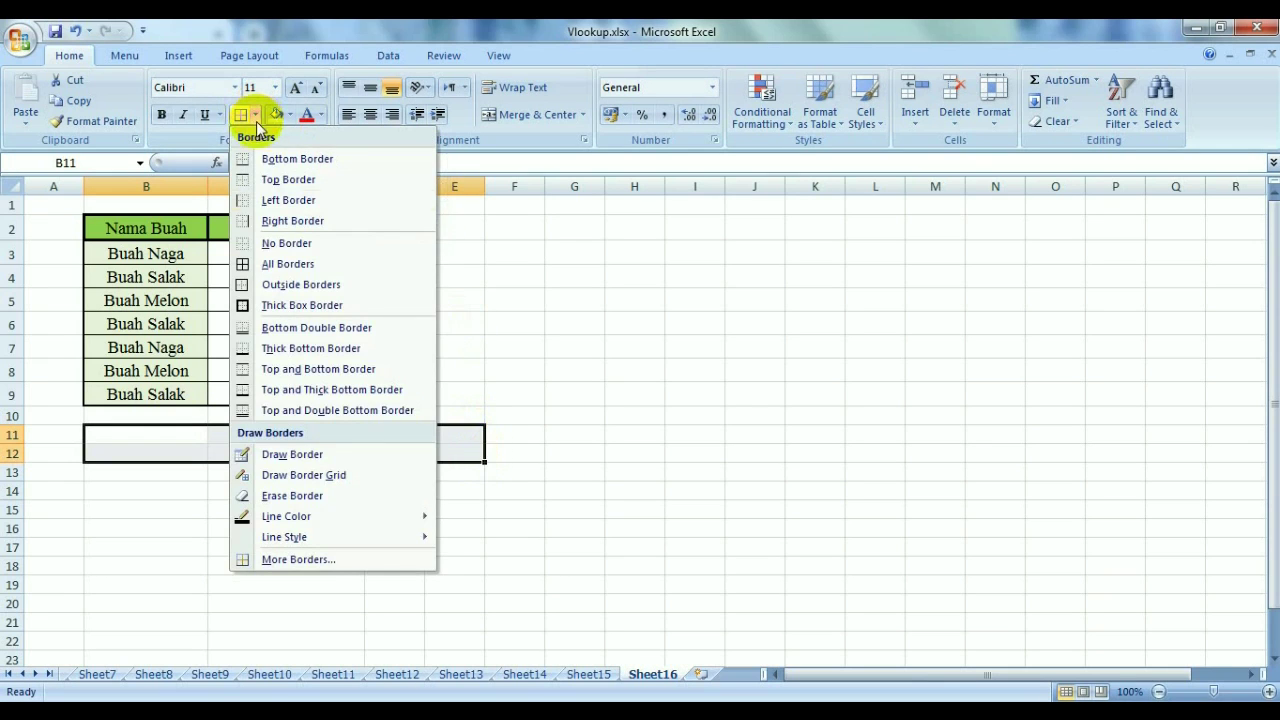
pyautogui.click(262, 264)
pyautogui.click(754, 438)
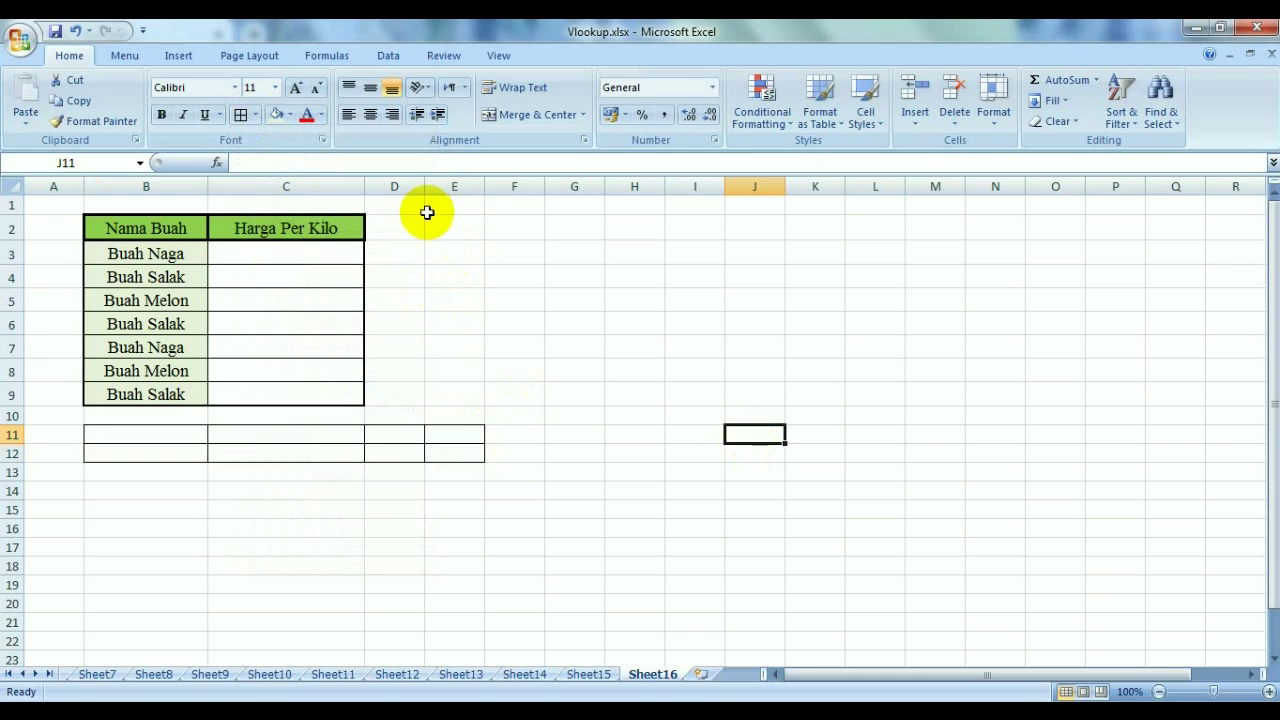
pyautogui.moveTo(424, 187); pyautogui.dragTo(652, 215)
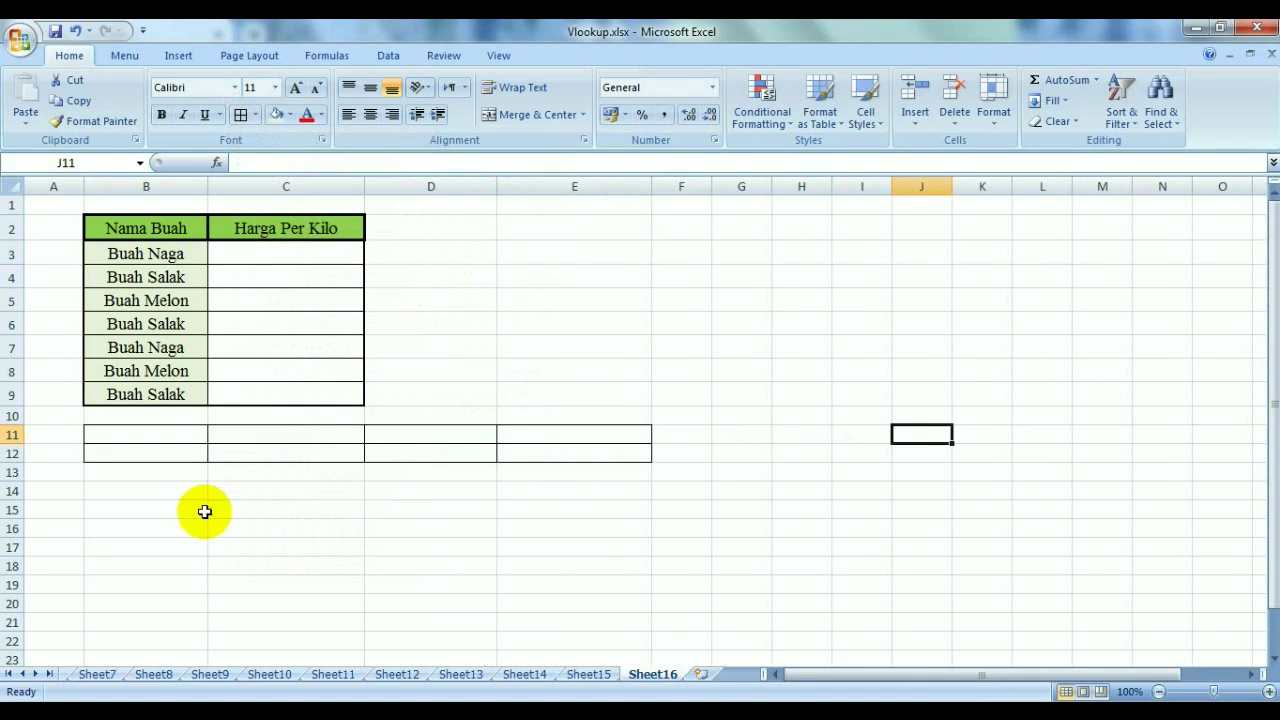
pyautogui.moveTo(157, 433); pyautogui.dragTo(574, 455)
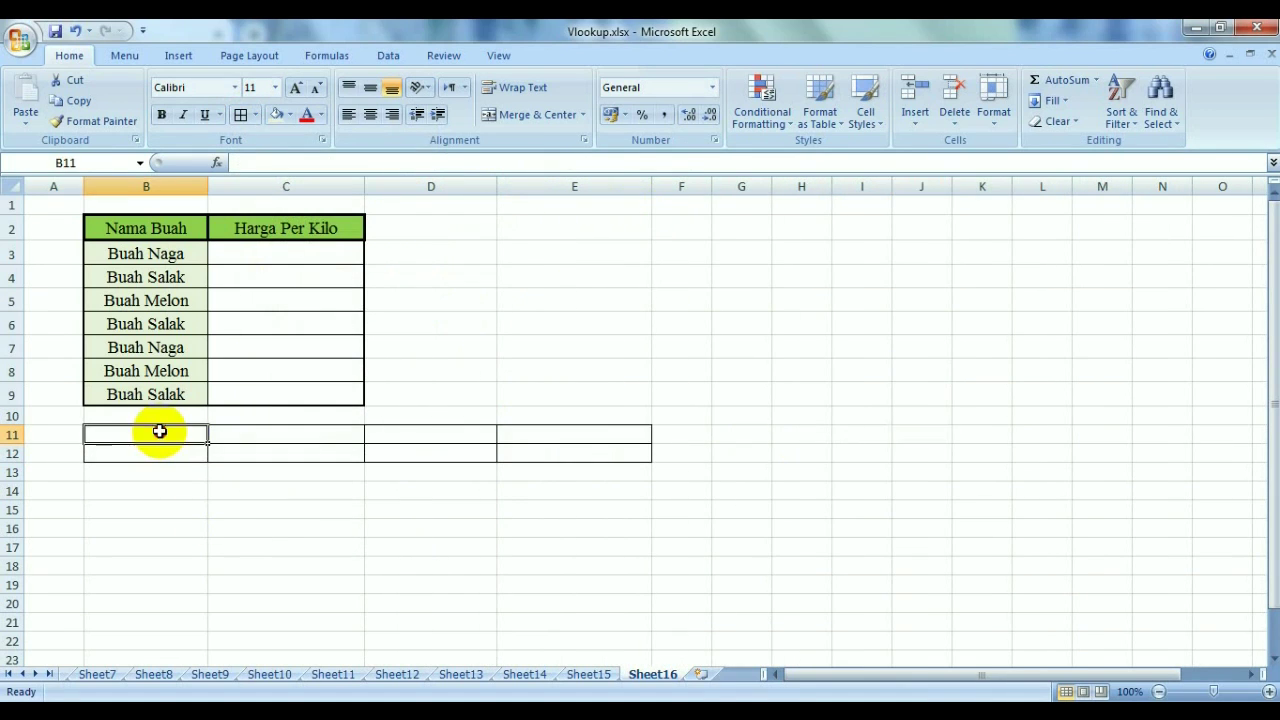
# Reapply all borders with a thick outside border on B11:E12, box the label cell, and select B11.
pyautogui.click(256, 114)
pyautogui.click(264, 268)
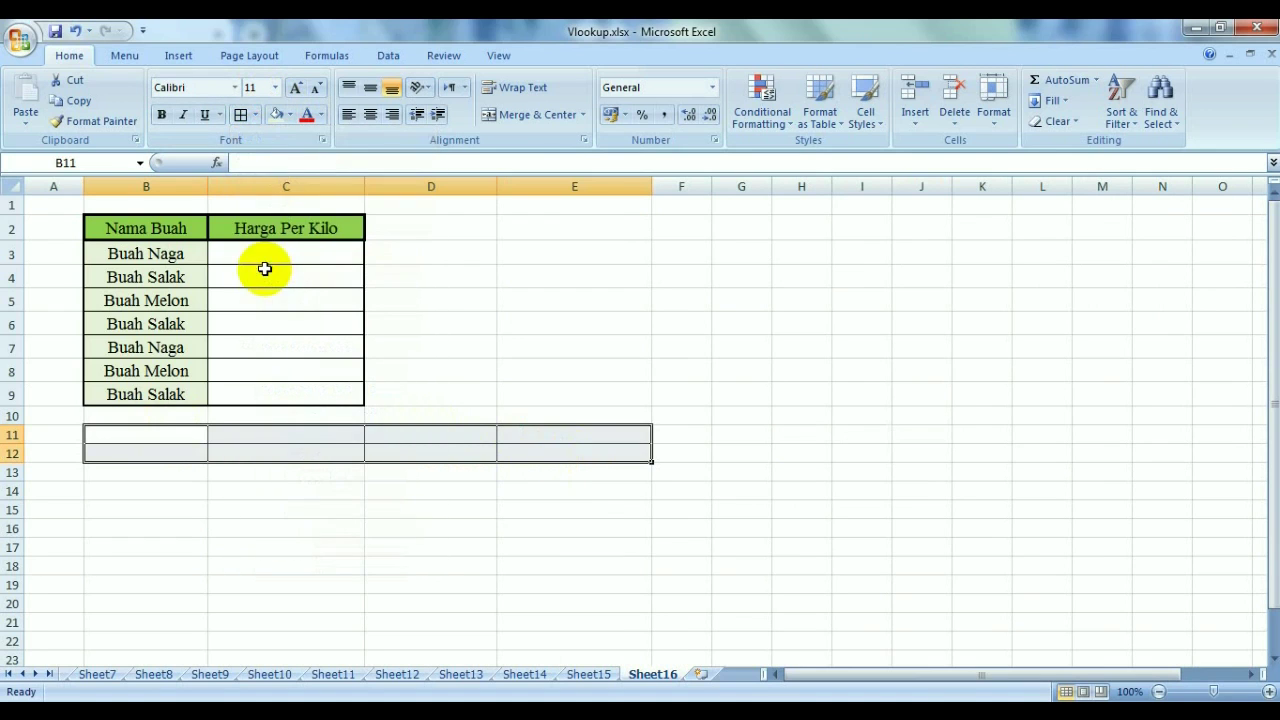
pyautogui.click(255, 114)
pyautogui.click(272, 306)
pyautogui.click(836, 430)
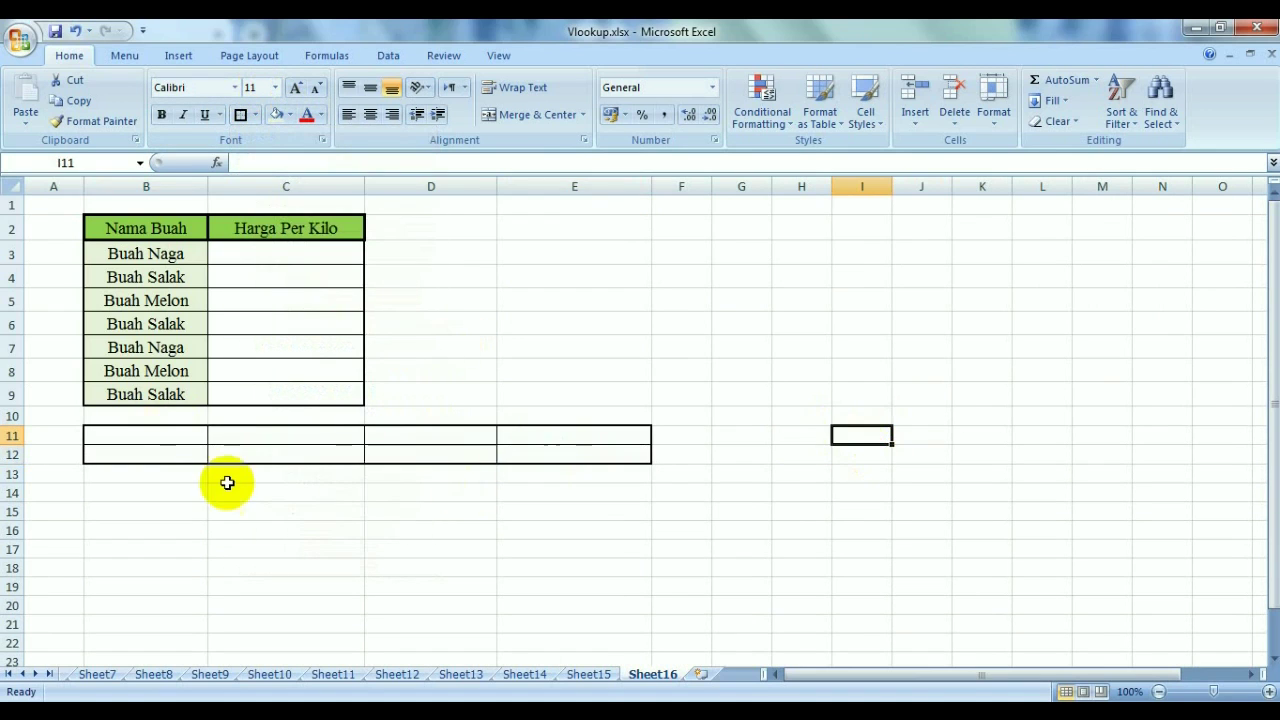
pyautogui.click(174, 434)
pyautogui.click(240, 114)
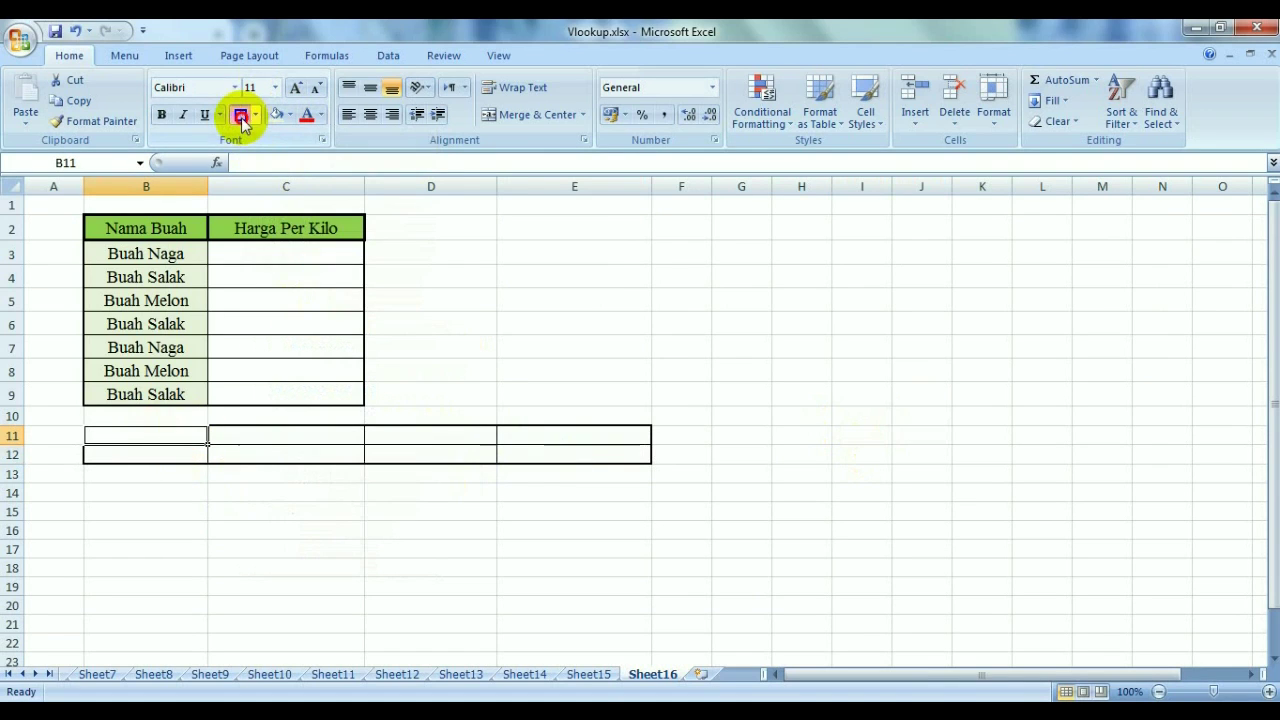
pyautogui.click(177, 452)
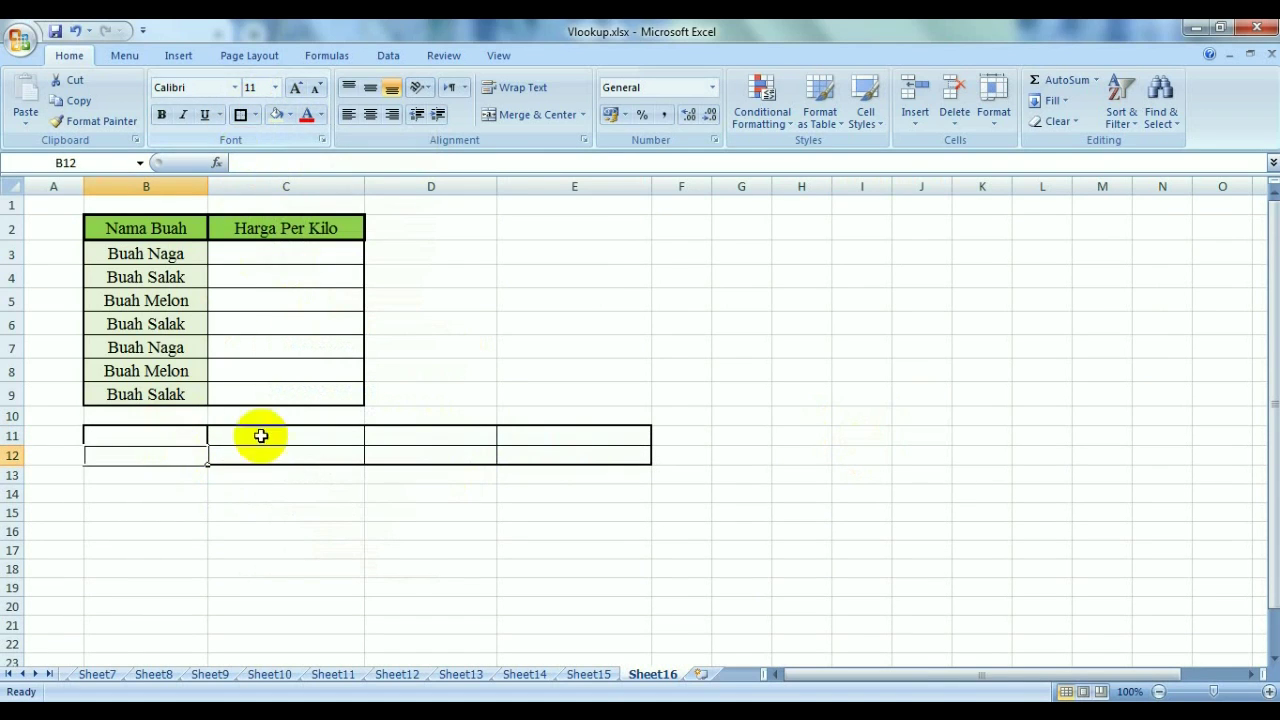
pyautogui.click(292, 555)
pyautogui.click(169, 431)
# Enter the labels Nama Buah in B11 and Harga Per Kilo in B12.
pyautogui.write('Nam')
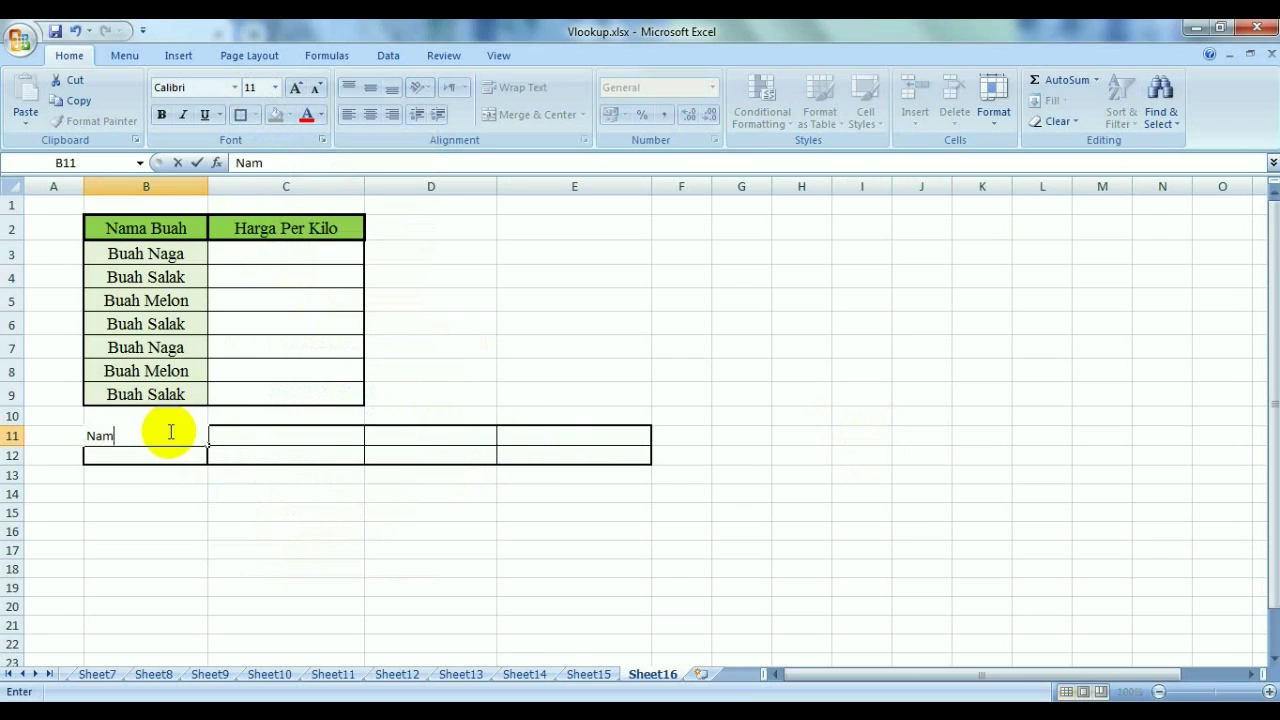
pyautogui.press('Return')
pyautogui.write('Harga Per Kilo')
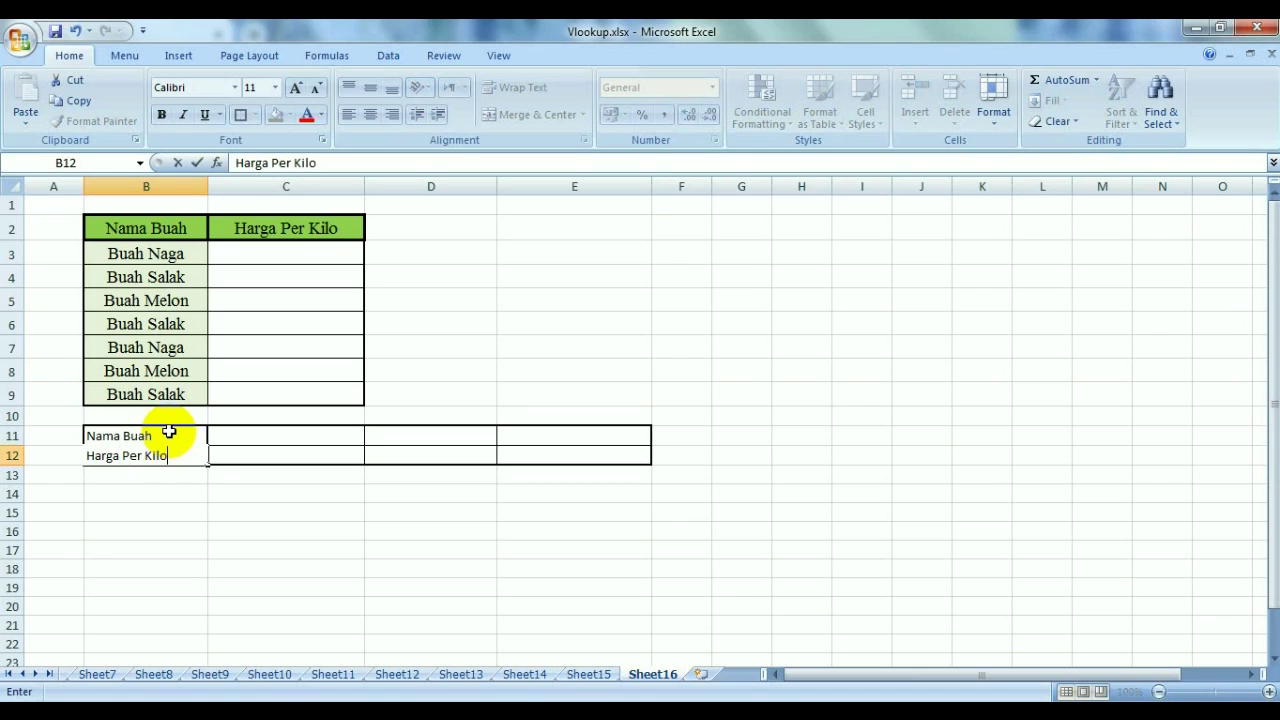
pyautogui.click(214, 523)
# Set the B11:E12 reference grid to Times New Roman, size 14.
pyautogui.moveTo(200, 435); pyautogui.dragTo(591, 460)
pyautogui.click(235, 87)
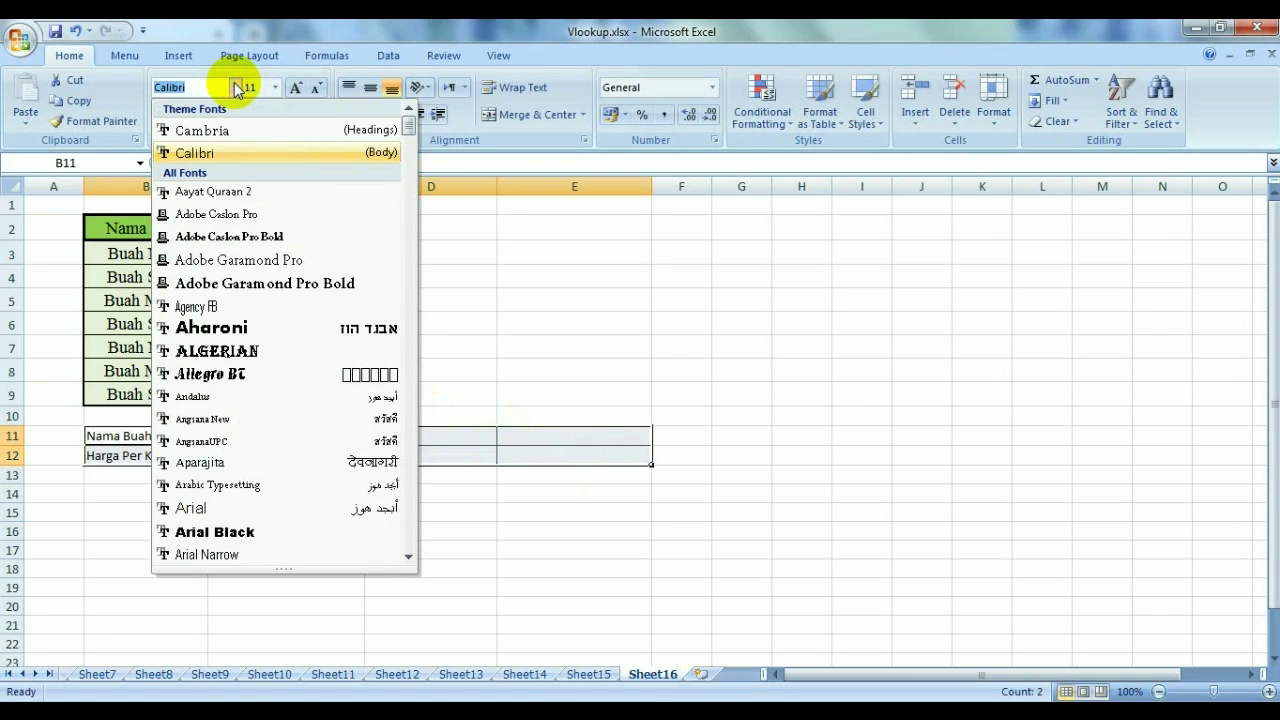
pyautogui.write('t')
pyautogui.press('Down')
pyautogui.press('Down')
pyautogui.press('Down')
pyautogui.press('Down')
pyautogui.press('Down')
pyautogui.press('Down')
pyautogui.press('Return')
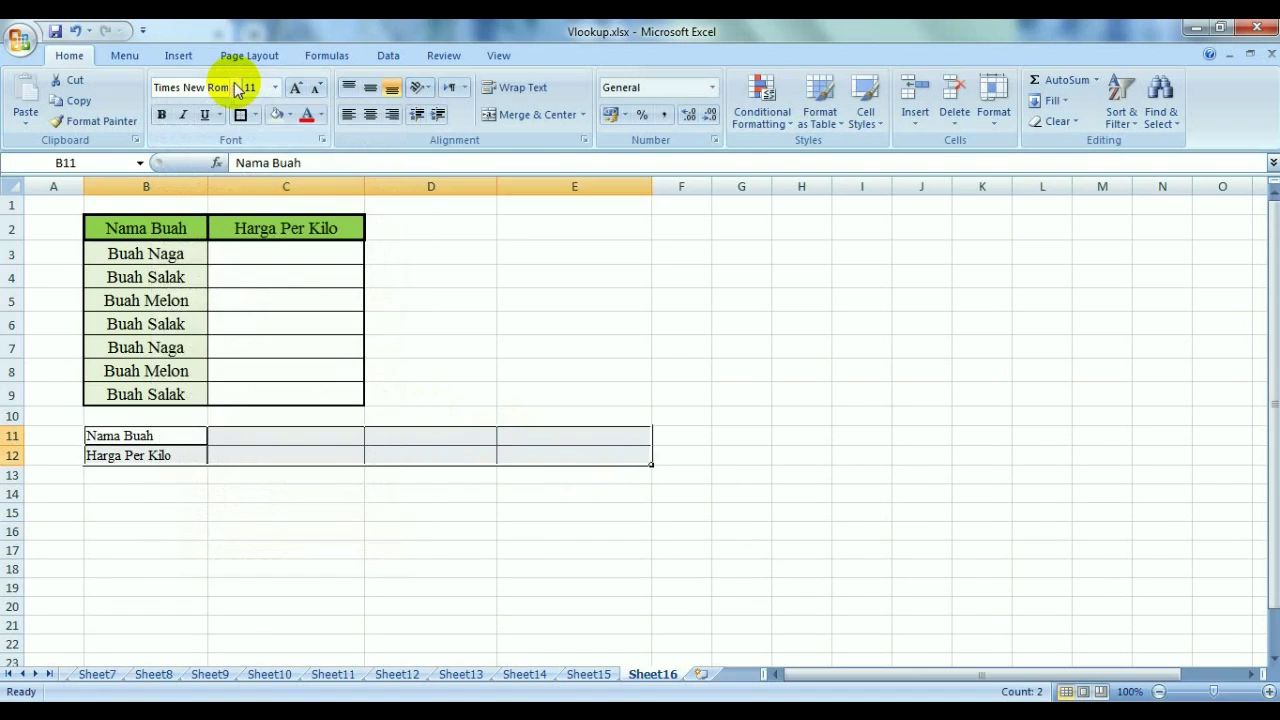
pyautogui.click(275, 87)
pyautogui.click(251, 177)
pyautogui.click(247, 506)
# Fill labels B11:B12 light blue and shade C11:E11 light grey, then select C11.
pyautogui.moveTo(191, 443); pyautogui.dragTo(186, 463)
pyautogui.click(290, 115)
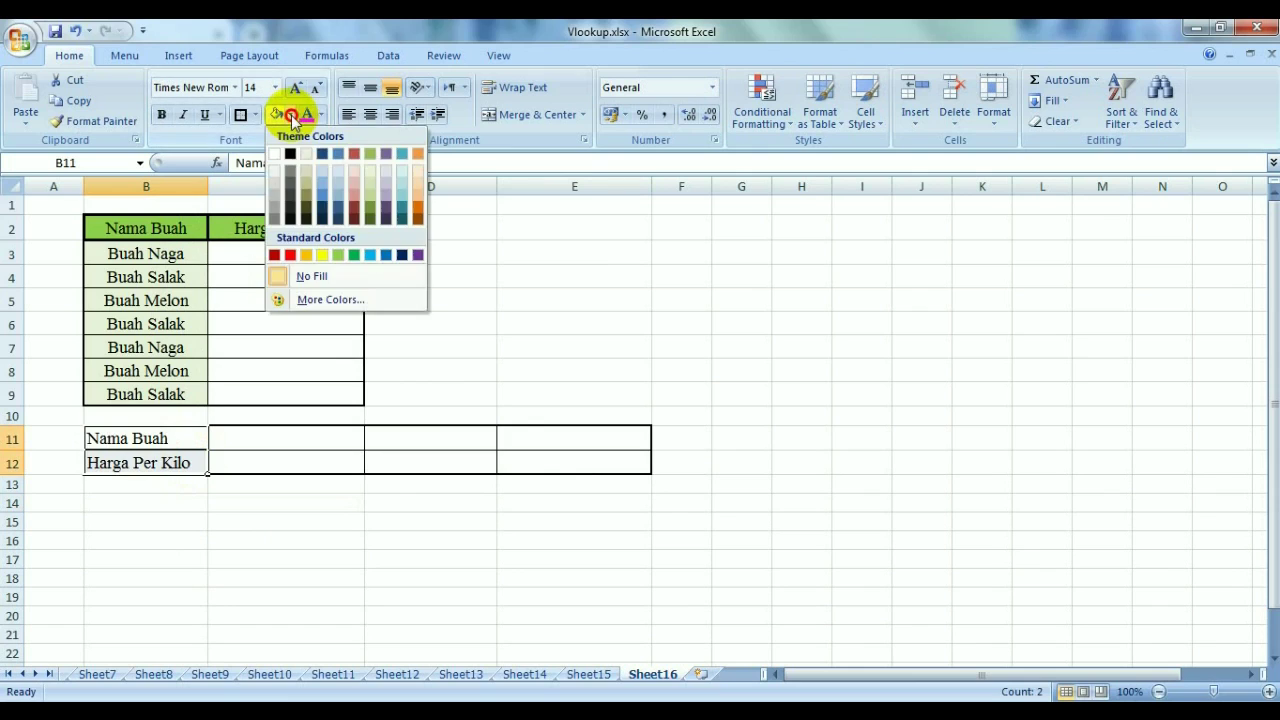
pyautogui.click(370, 254)
pyautogui.click(320, 576)
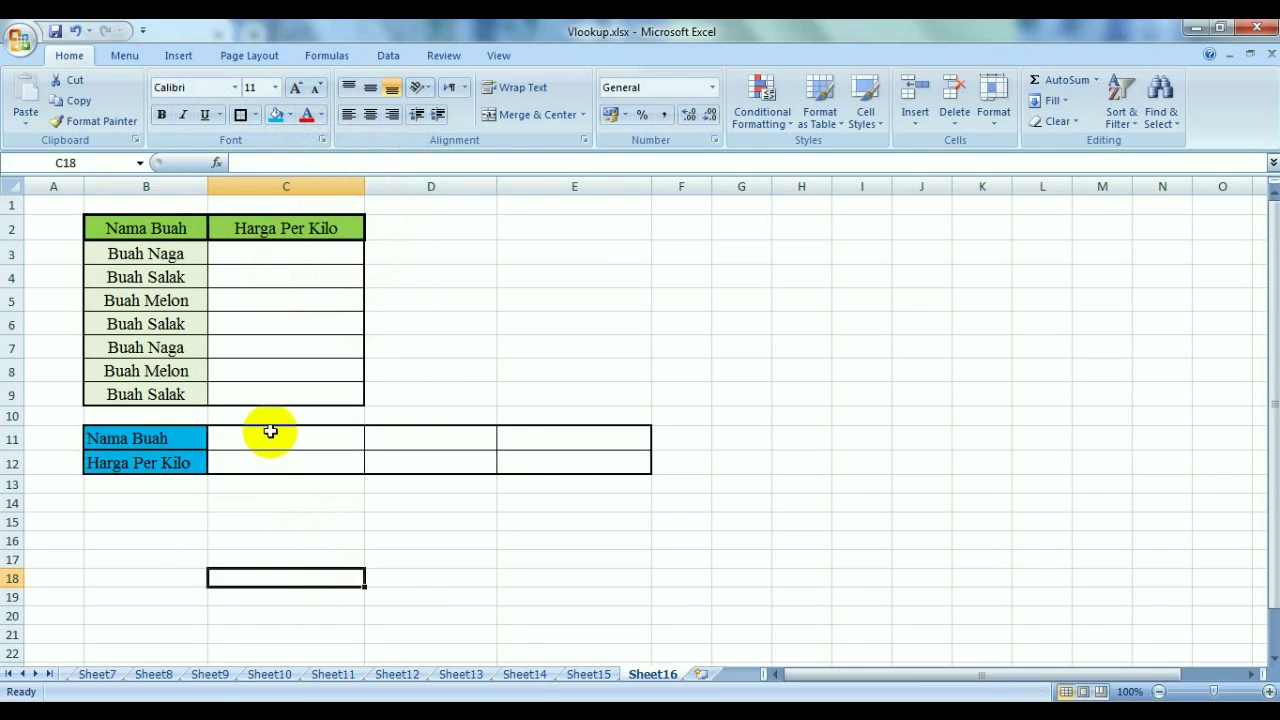
pyautogui.moveTo(271, 438); pyautogui.dragTo(553, 459)
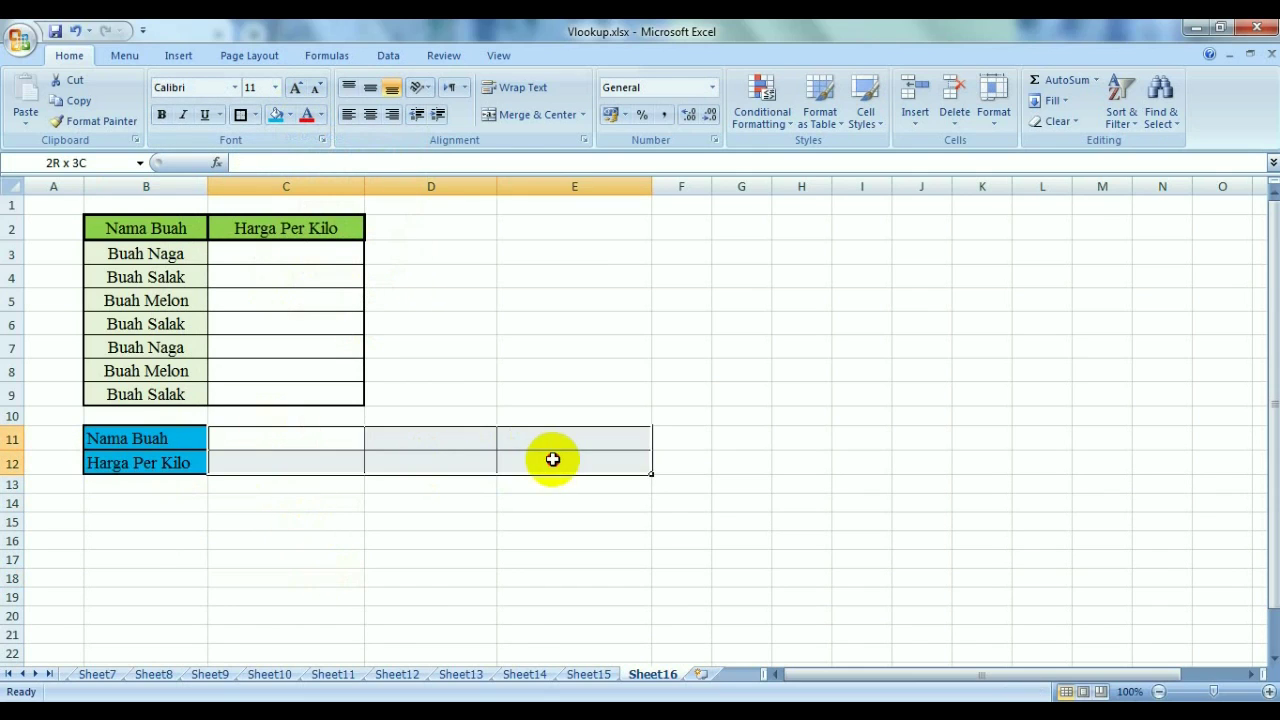
pyautogui.click(290, 115)
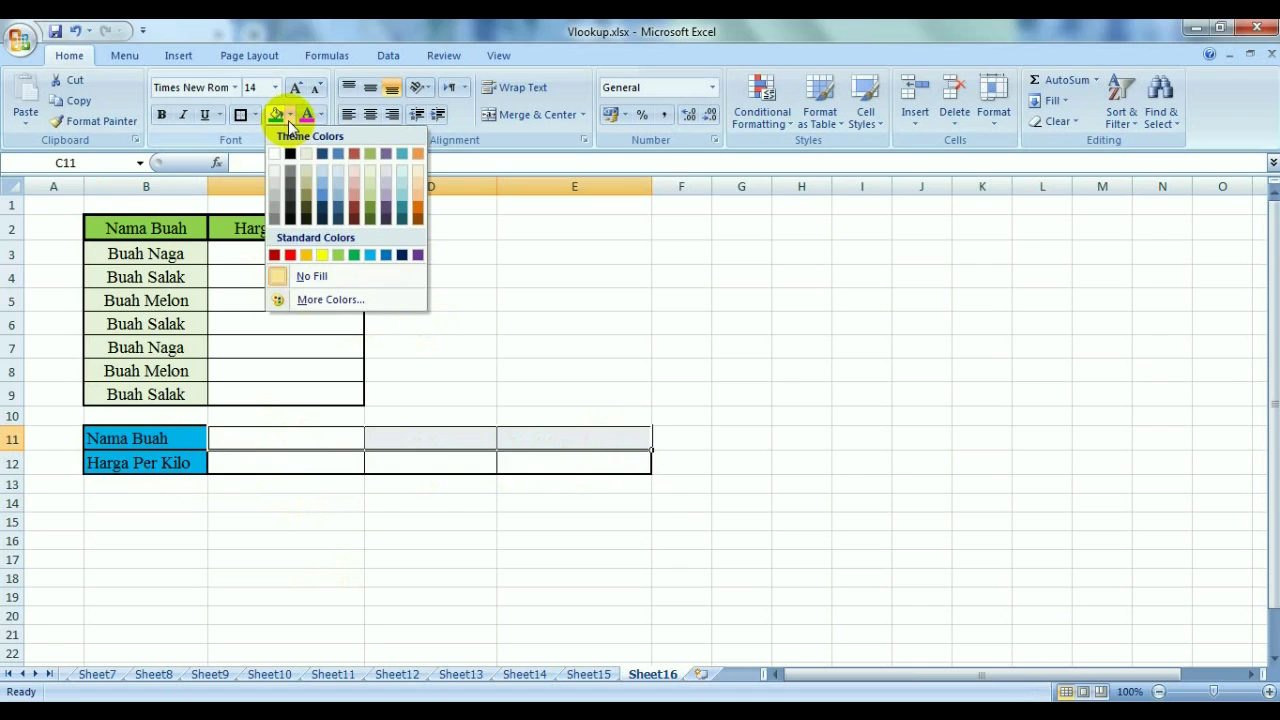
pyautogui.click(338, 171)
pyautogui.click(526, 597)
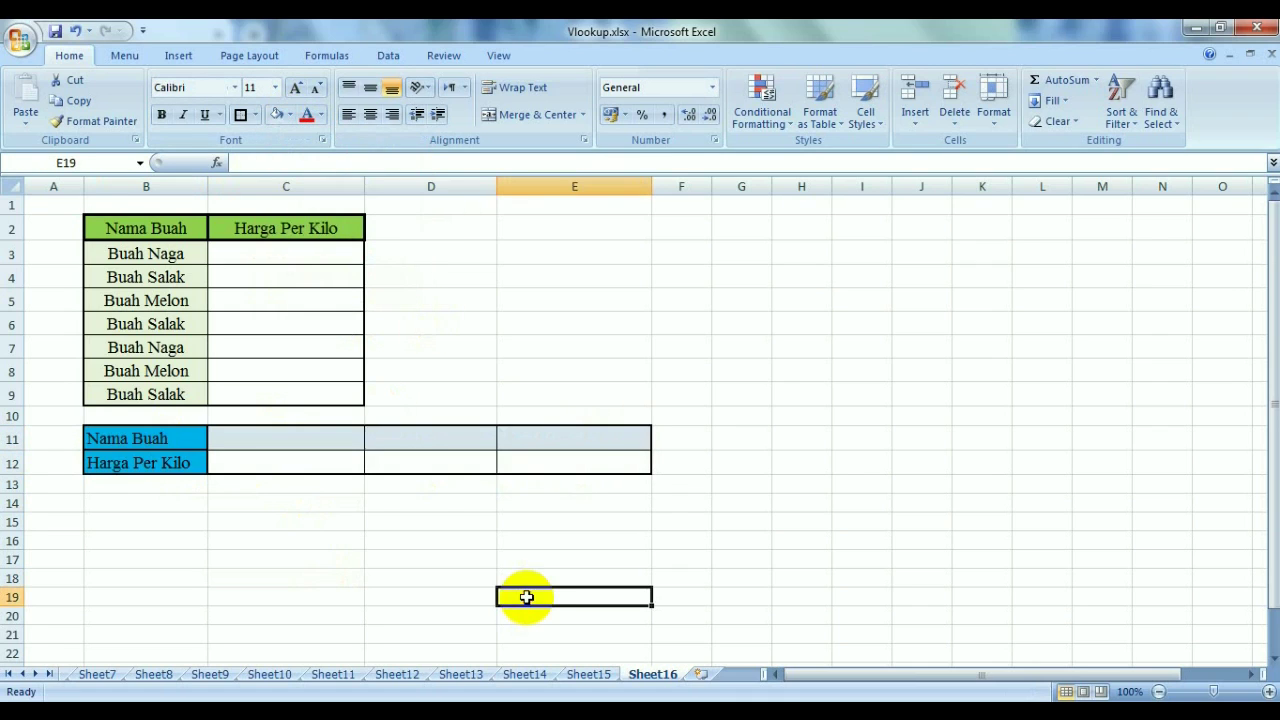
pyautogui.click(290, 432)
# Enter Buah Naga, Buah Salak and Buah Melon in C11:E11 and centre them.
pyautogui.write('Buah Na')
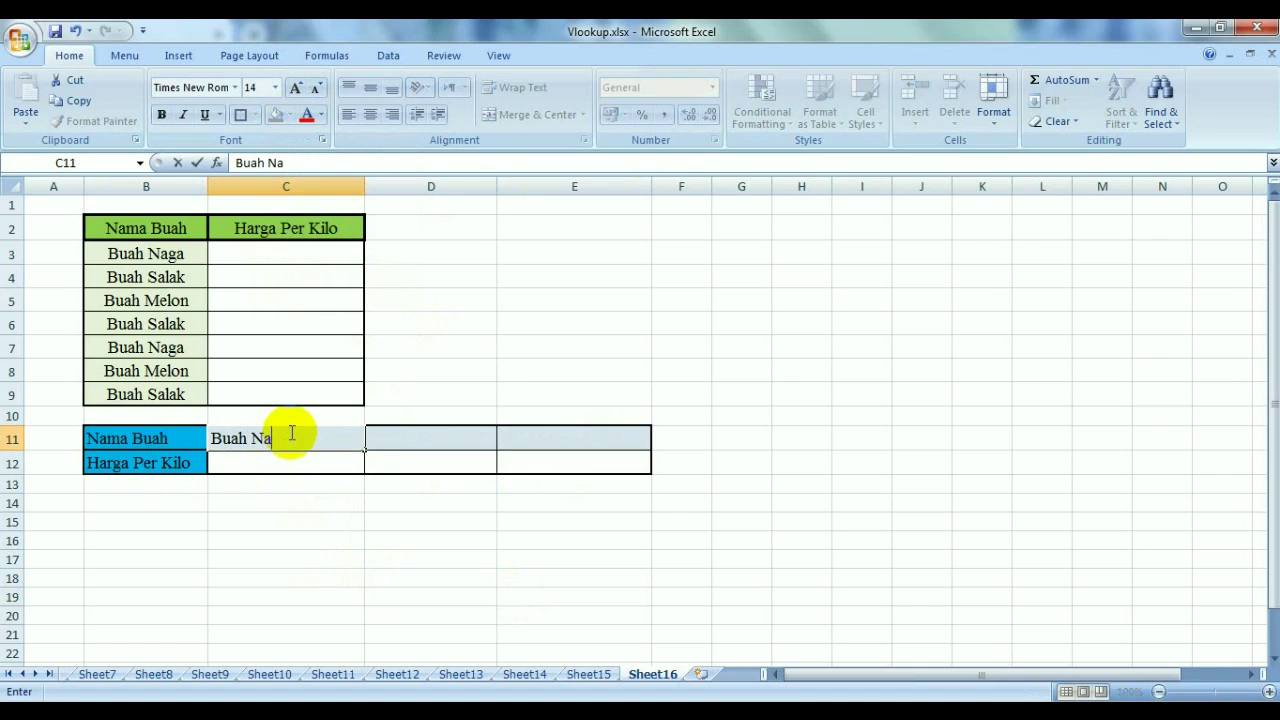
pyautogui.write('ga')
pyautogui.press('Tab')
pyautogui.write('B')
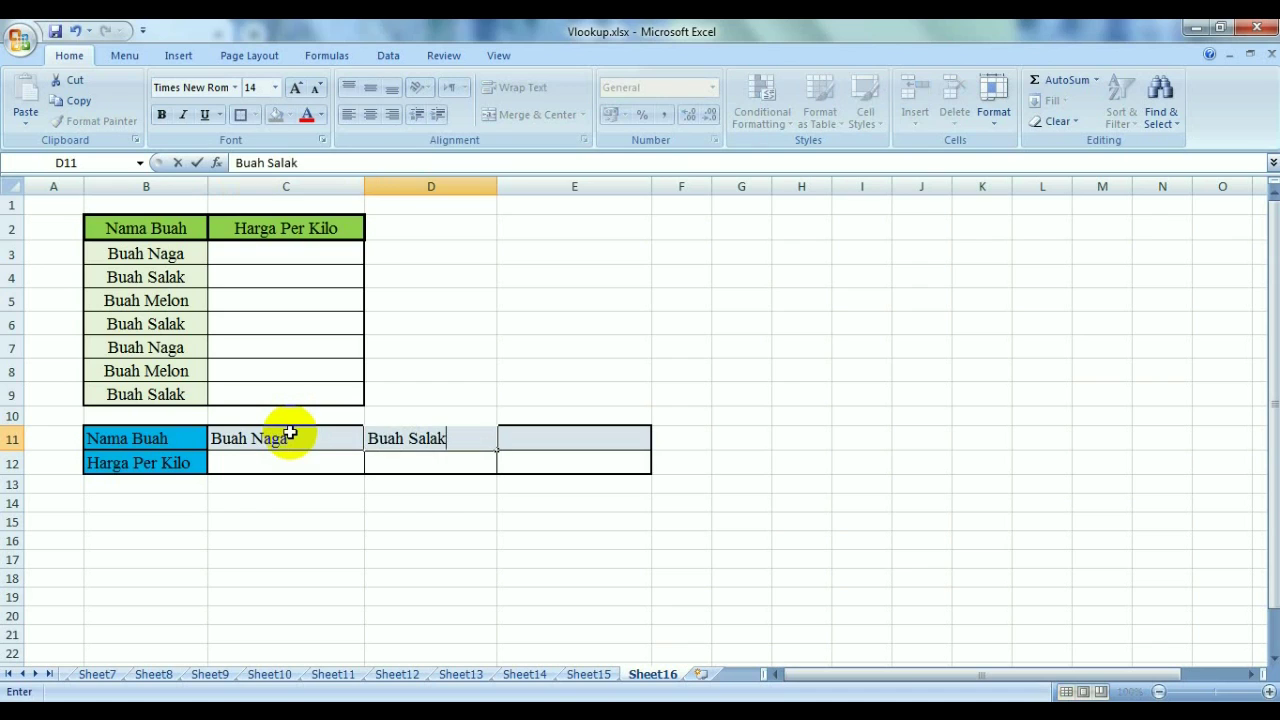
pyautogui.press('Tab')
pyautogui.write('Bua')
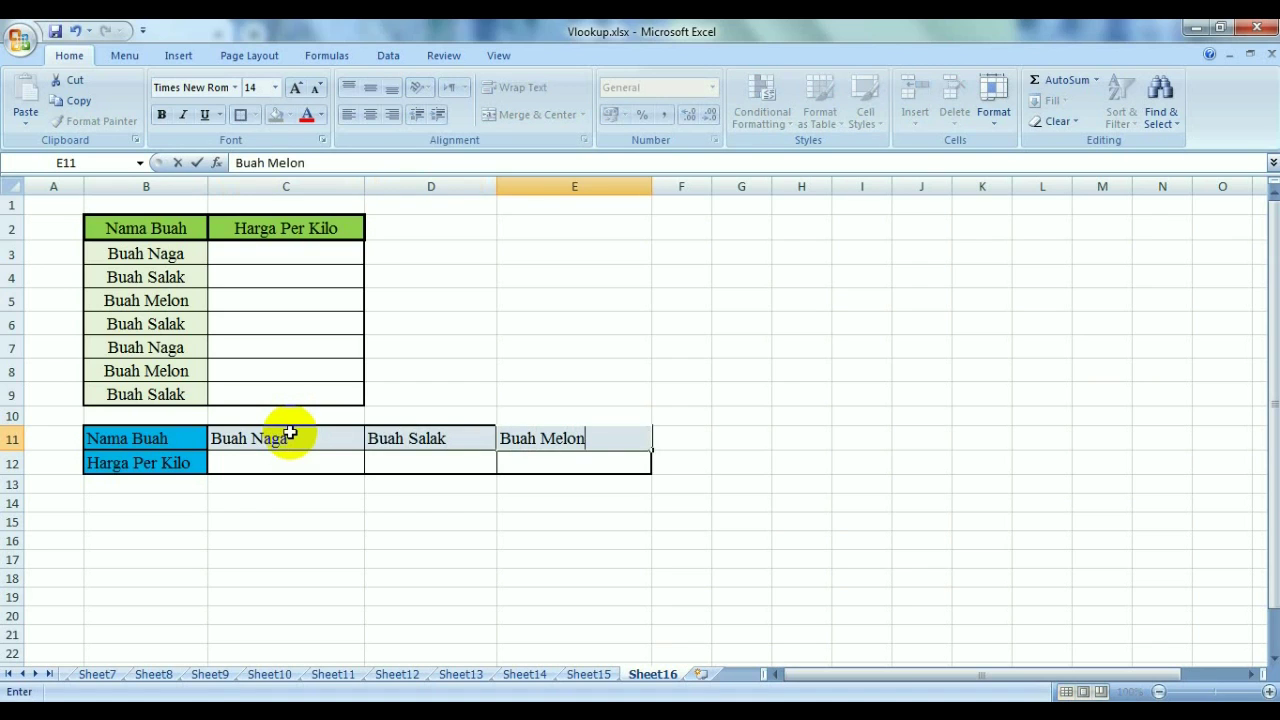
pyautogui.click(394, 554)
pyautogui.moveTo(343, 430); pyautogui.dragTo(571, 434)
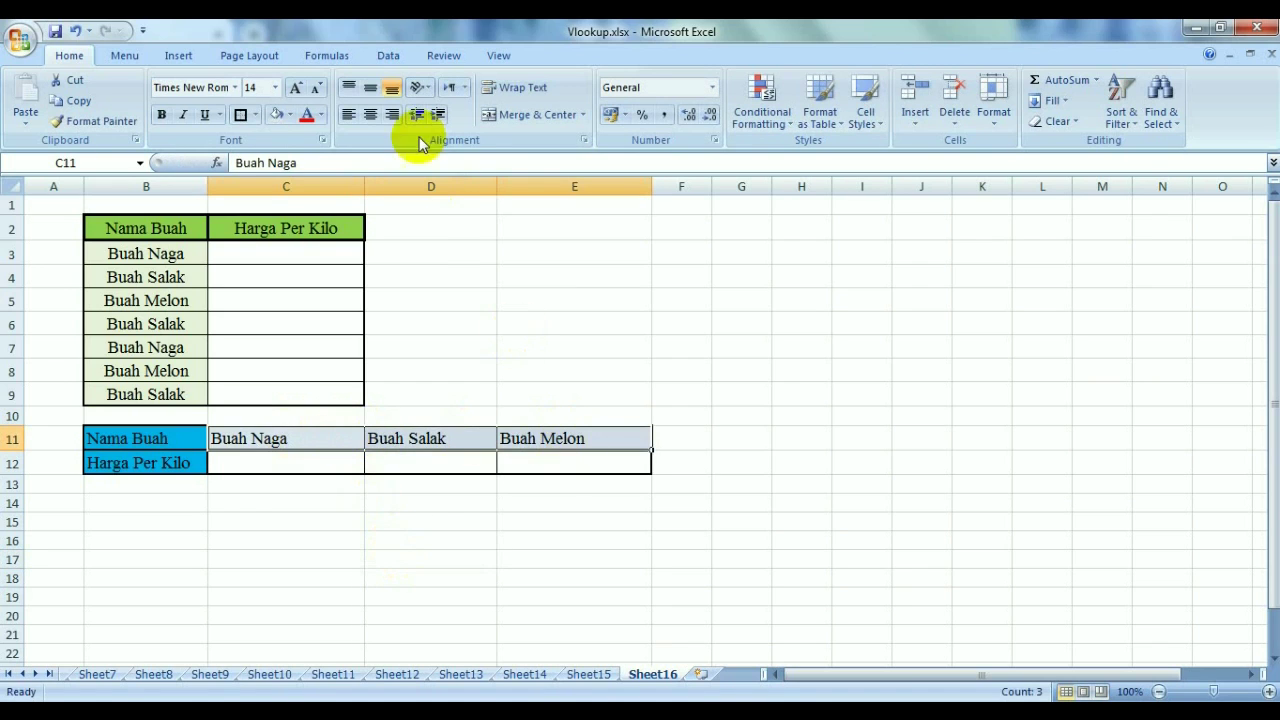
pyautogui.click(370, 114)
pyautogui.click(345, 549)
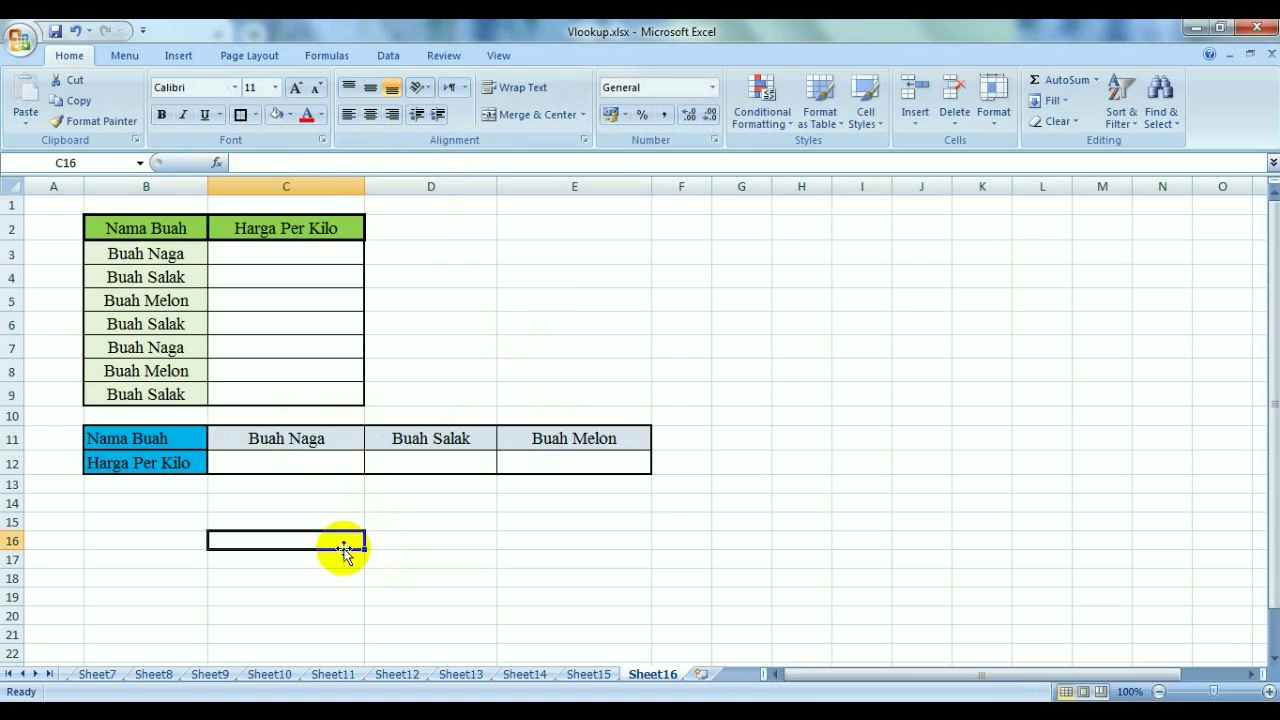
# Enter prices 10.000, 7000 and 30000 in C12:E12 and select them.
pyautogui.click(321, 457)
pyautogui.write('10.')
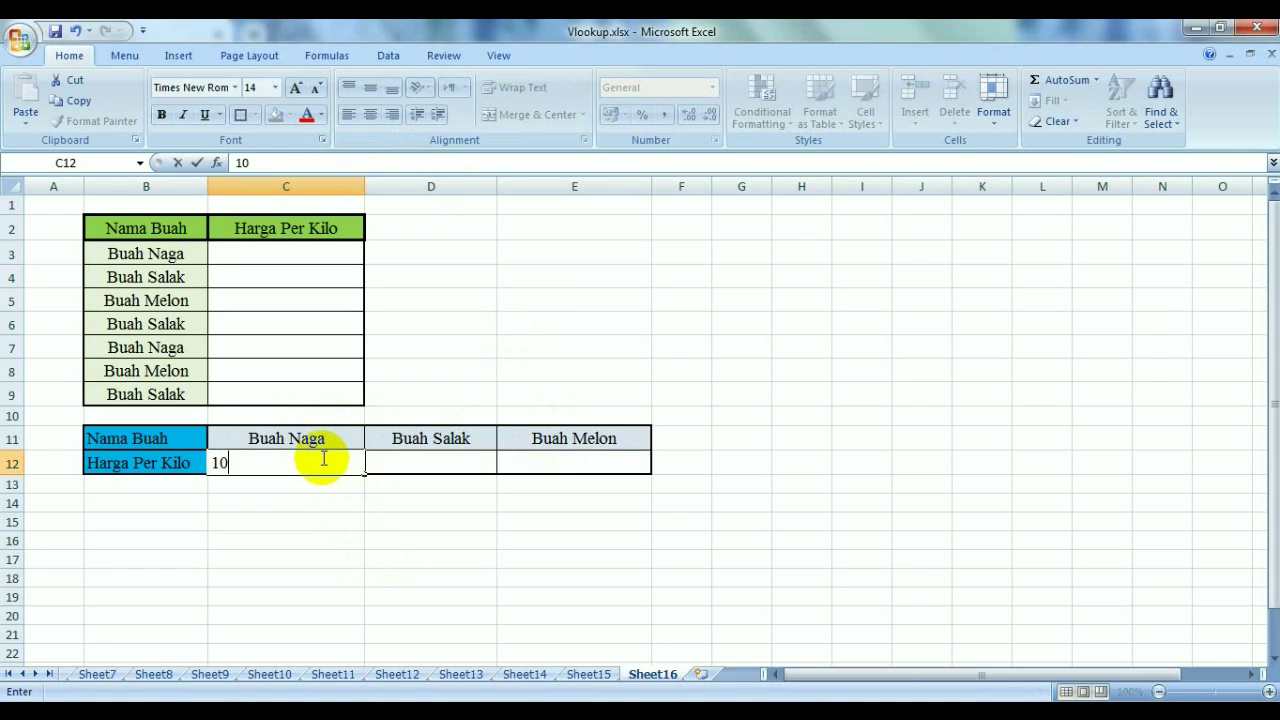
pyautogui.write('000')
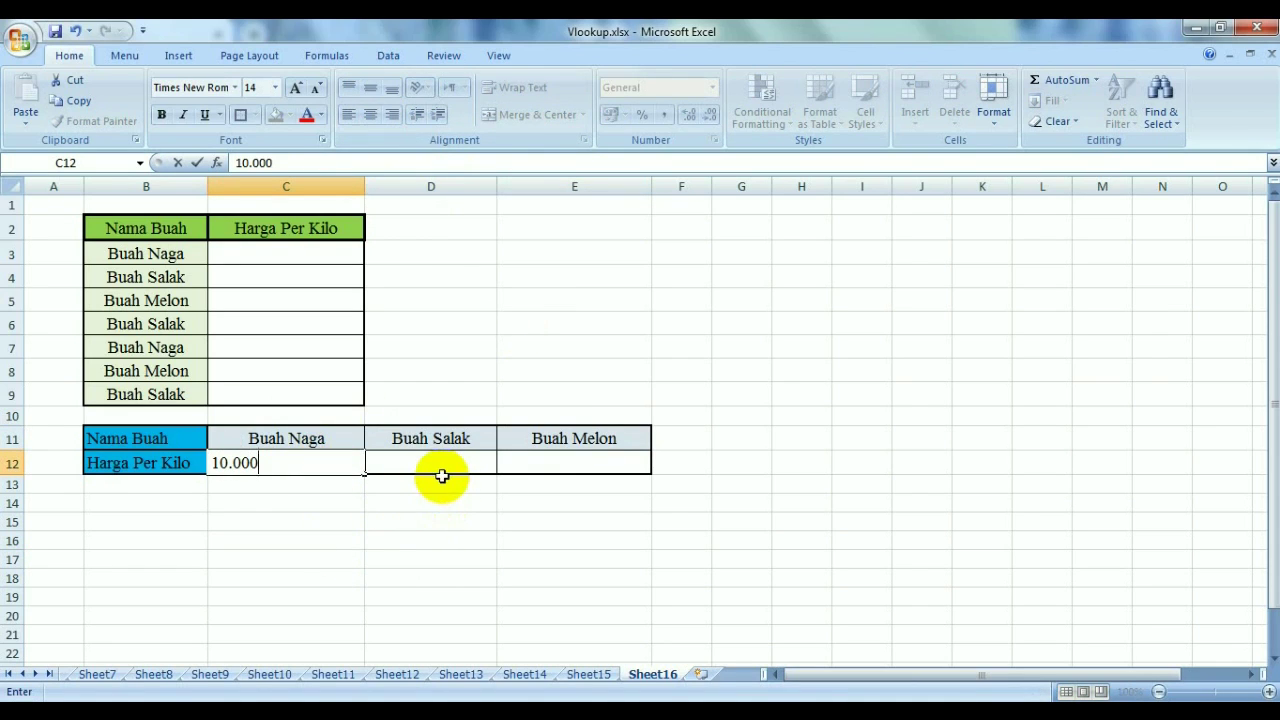
pyautogui.click(420, 466)
pyautogui.write('7000')
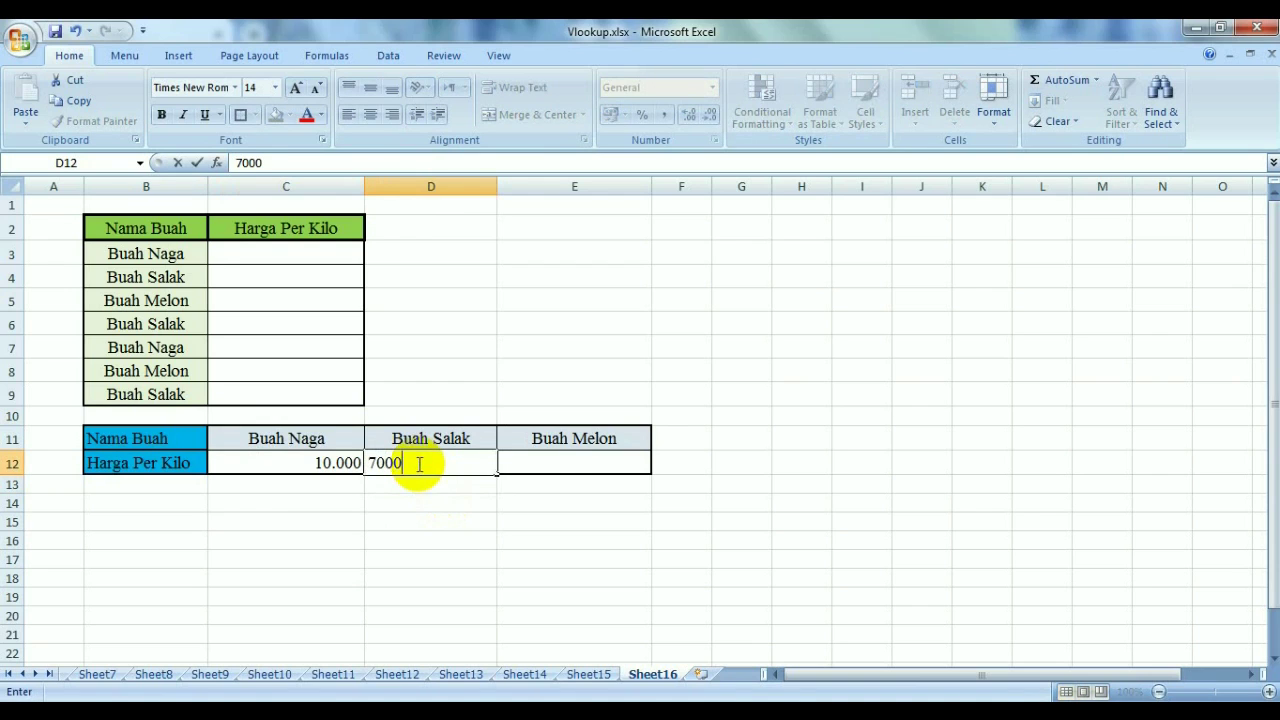
pyautogui.click(534, 461)
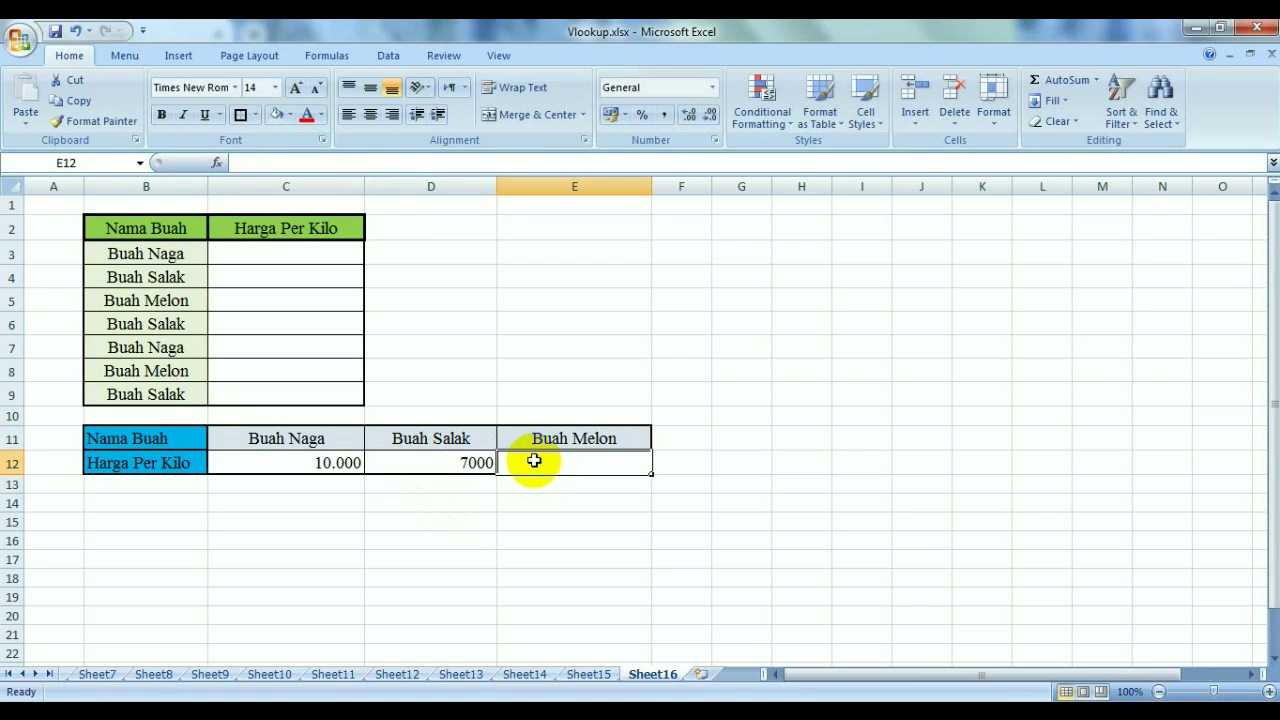
pyautogui.write('30000')
pyautogui.click(562, 500)
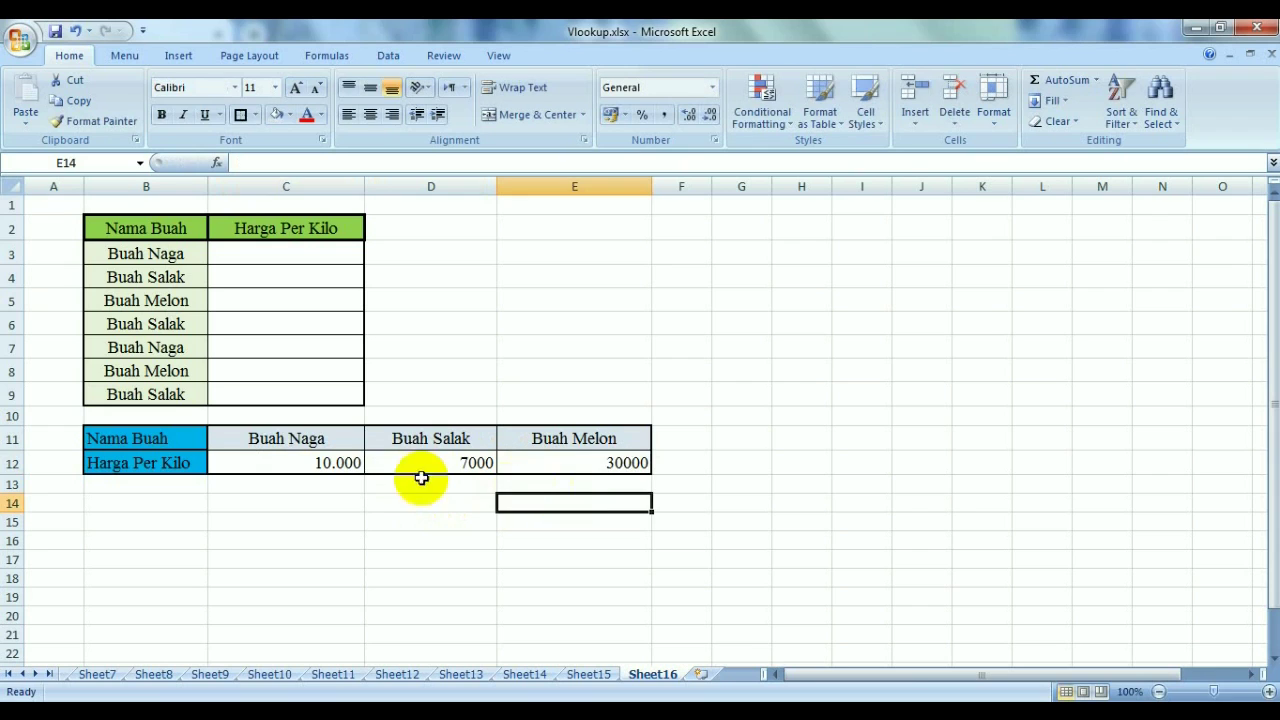
pyautogui.moveTo(334, 463); pyautogui.dragTo(549, 460)
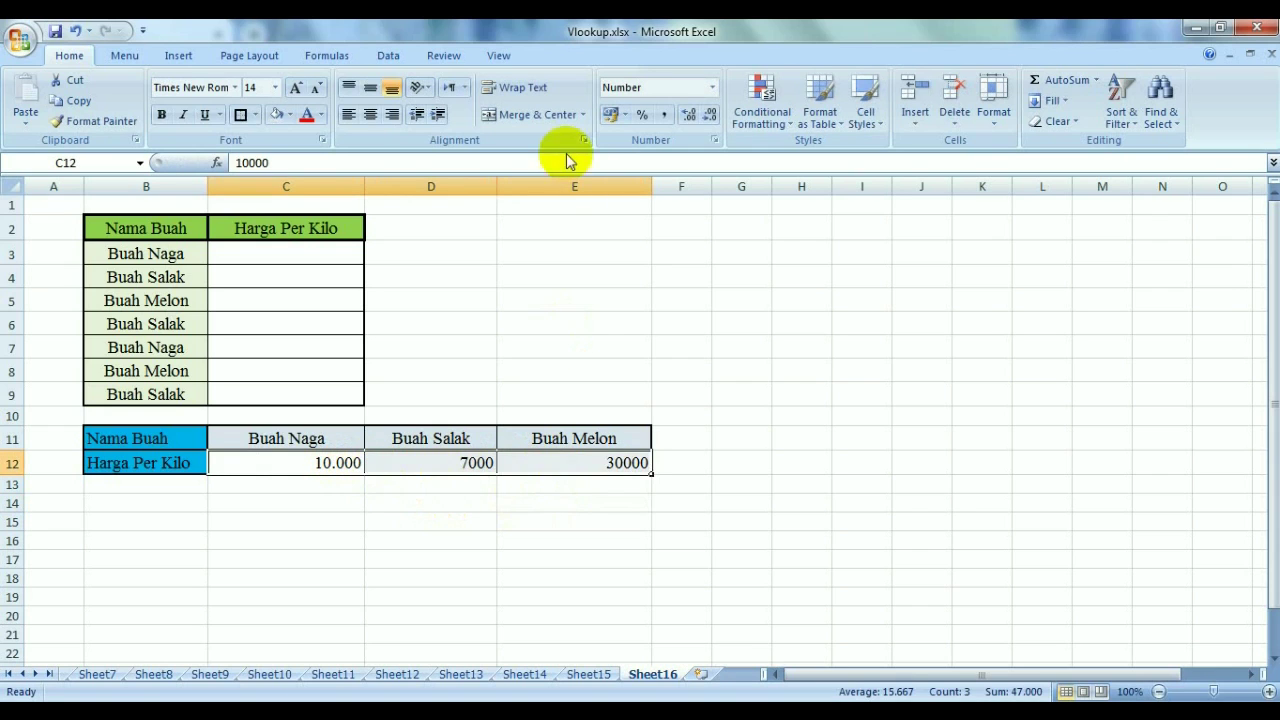
# Format C12:E12 as Indonesian Rupiah accounting with no decimal places.
pyautogui.click(624, 114)
pyautogui.click(634, 137)
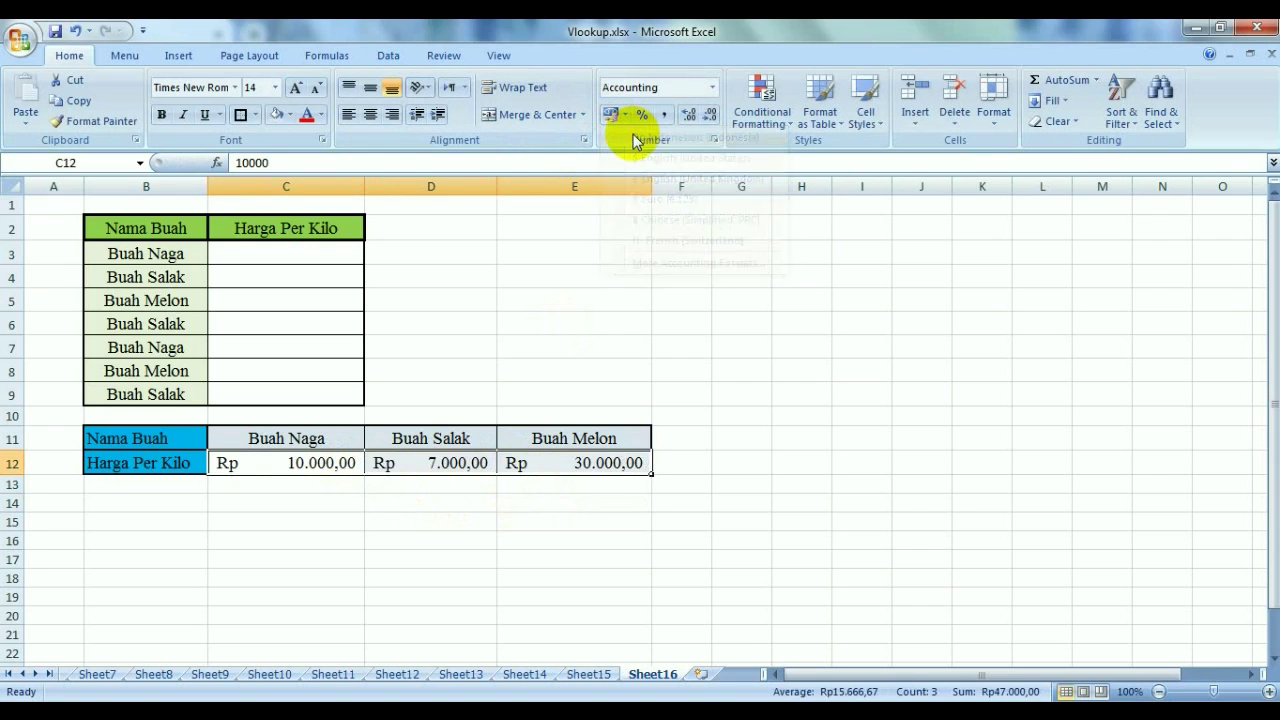
pyautogui.click(710, 117)
pyautogui.click(710, 117)
pyautogui.click(777, 323)
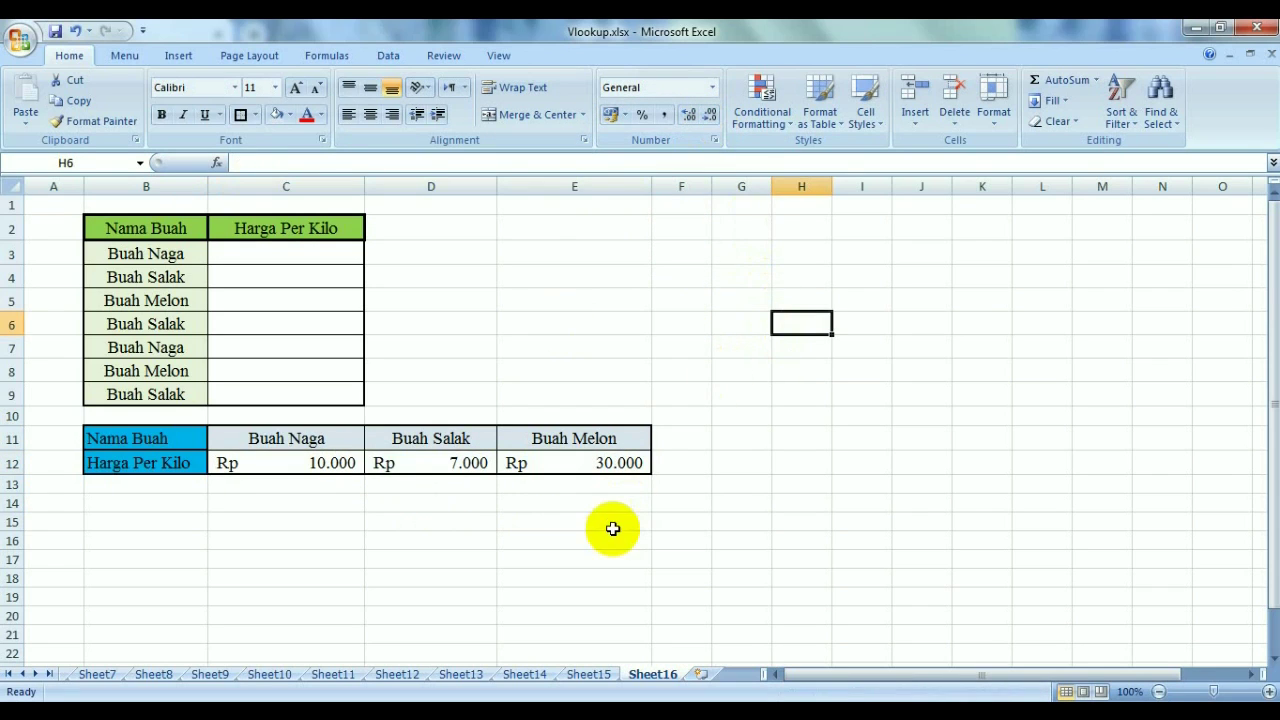
# Centre the three price cells C12:E12, then select C3.
pyautogui.moveTo(334, 462); pyautogui.dragTo(524, 465)
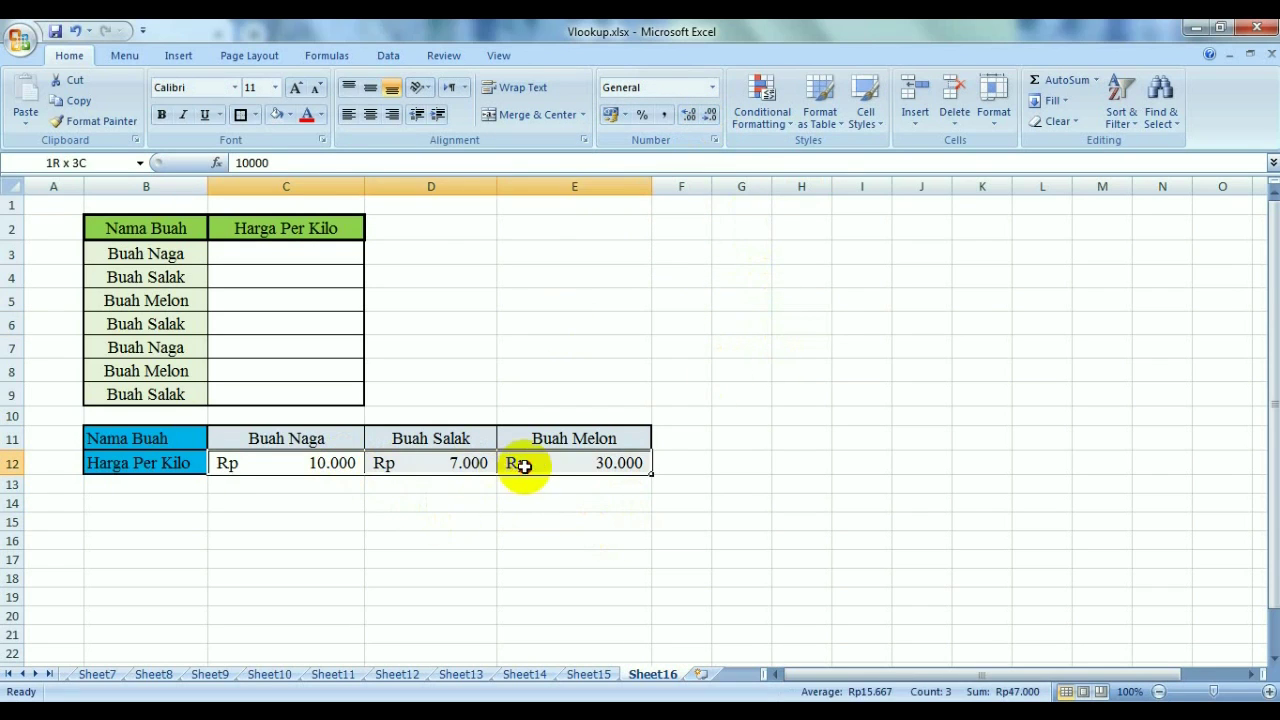
pyautogui.click(370, 116)
pyautogui.click(850, 445)
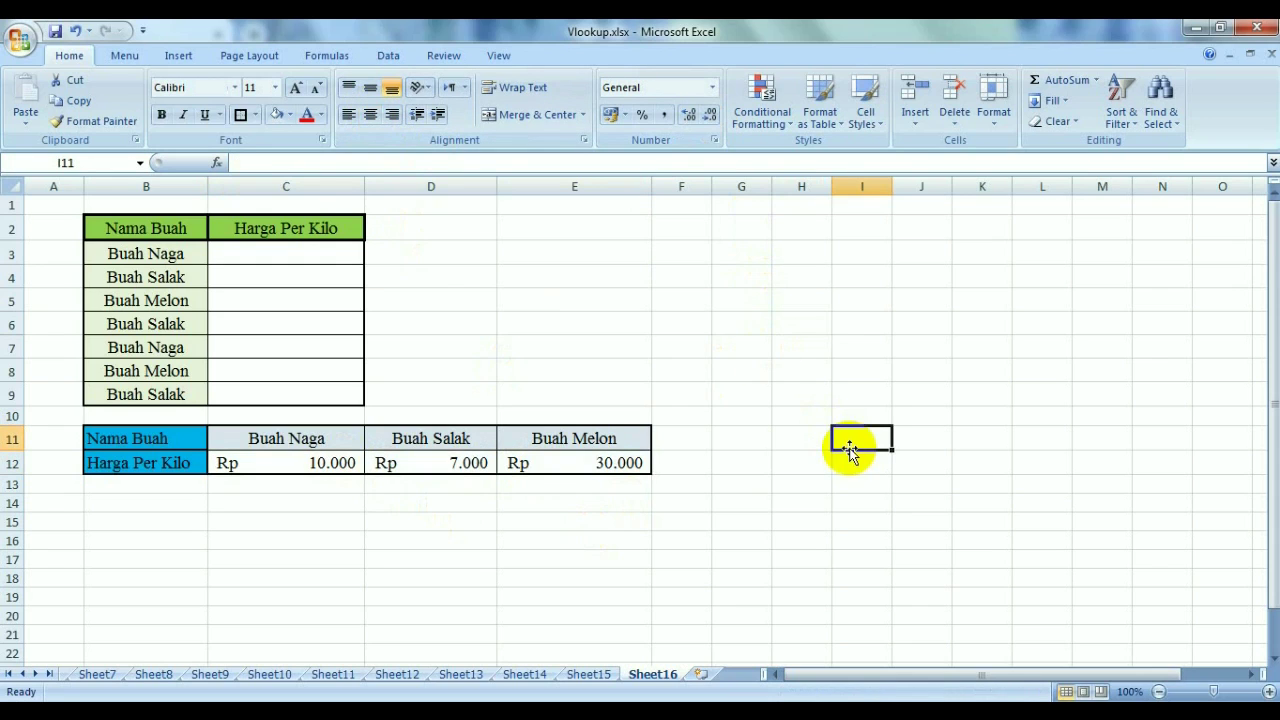
pyautogui.click(297, 259)
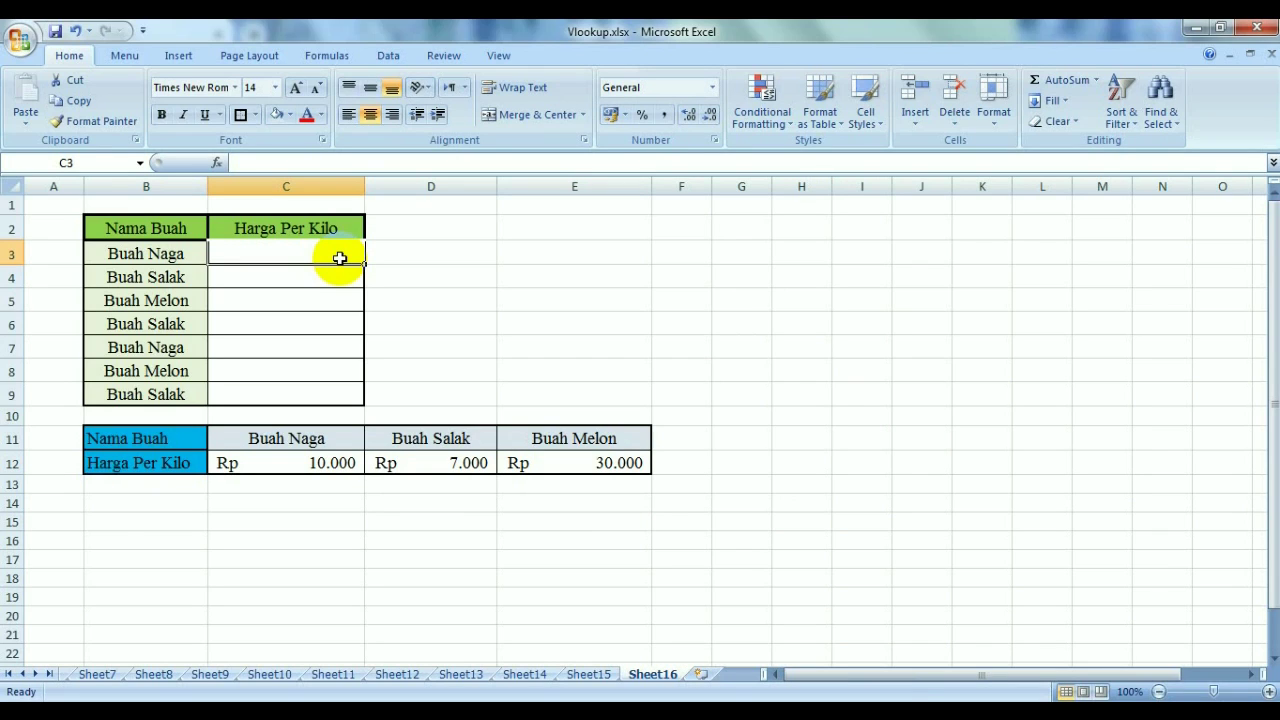
# Begin an =hlookup( formula in cell C3 of the Harga Per Kilo column.
pyautogui.write('=')
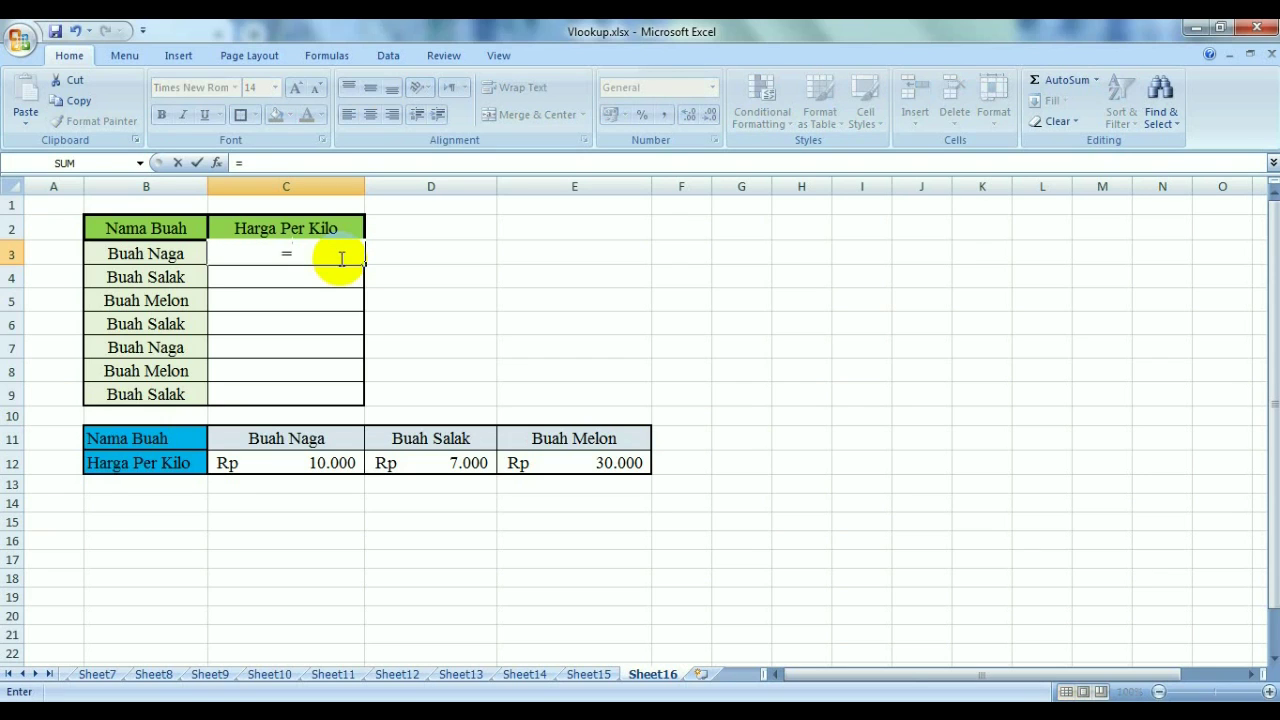
pyautogui.write('hlookup')
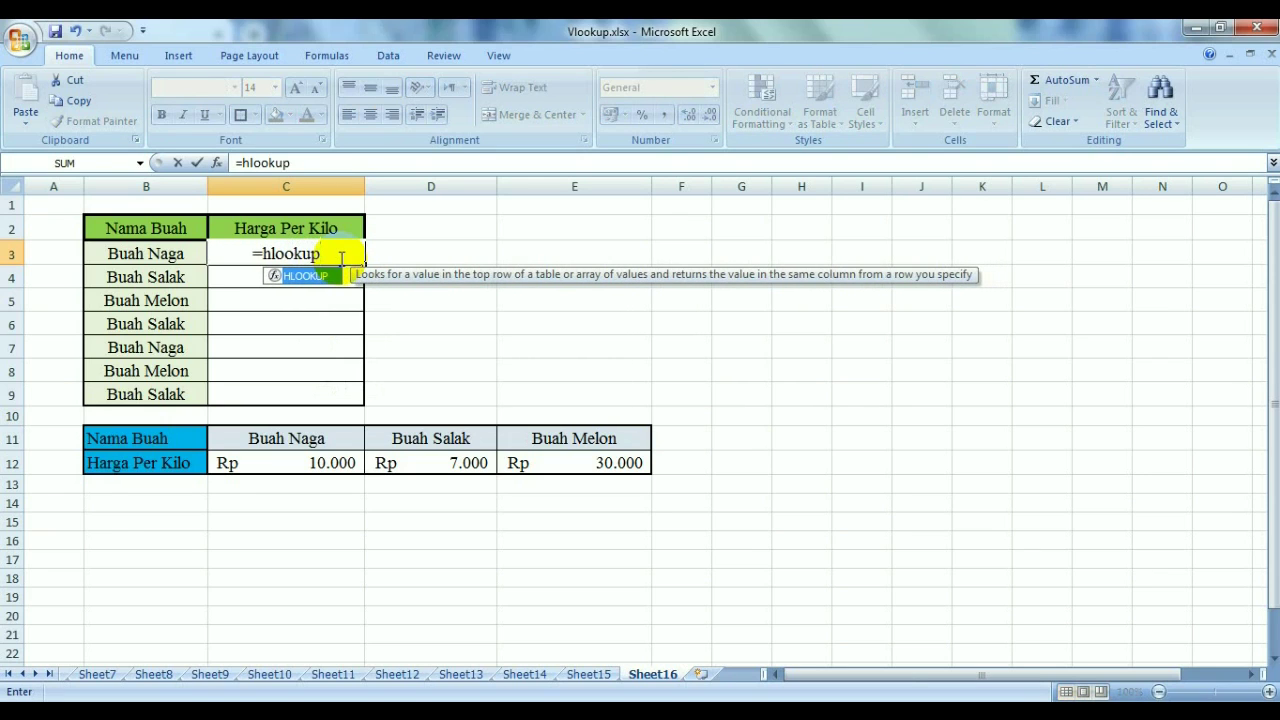
pyautogui.write('(')
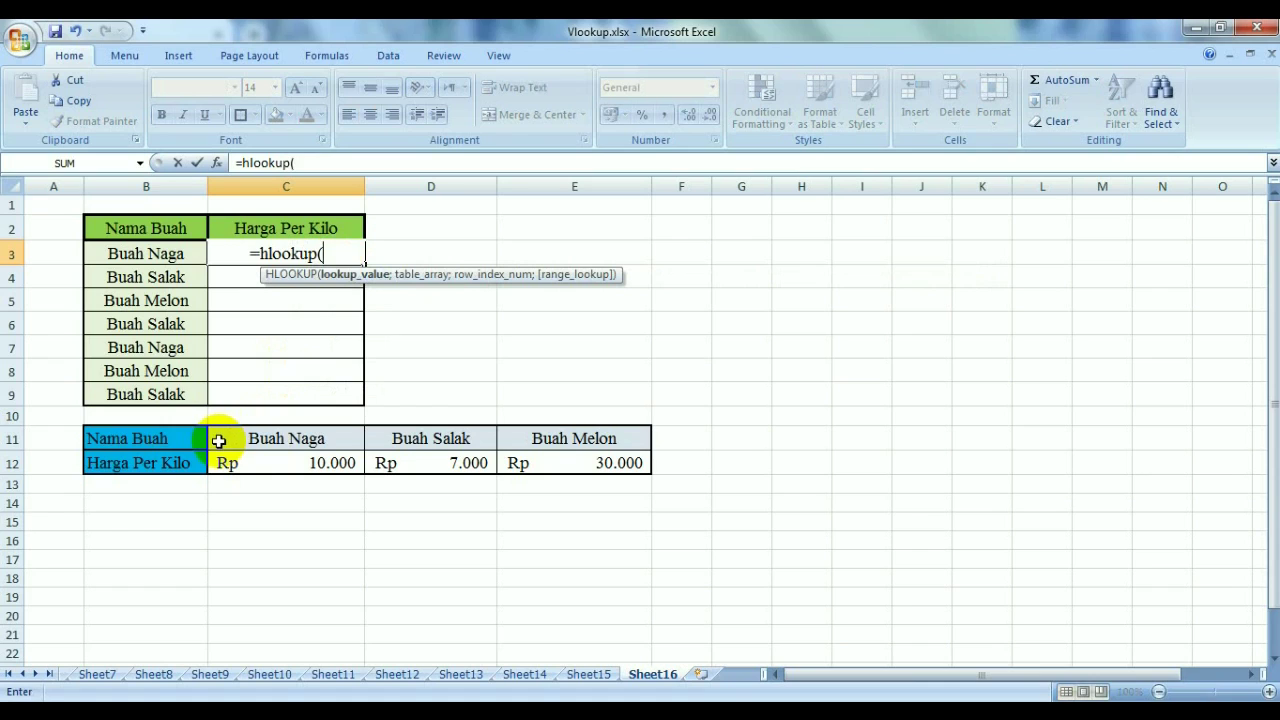
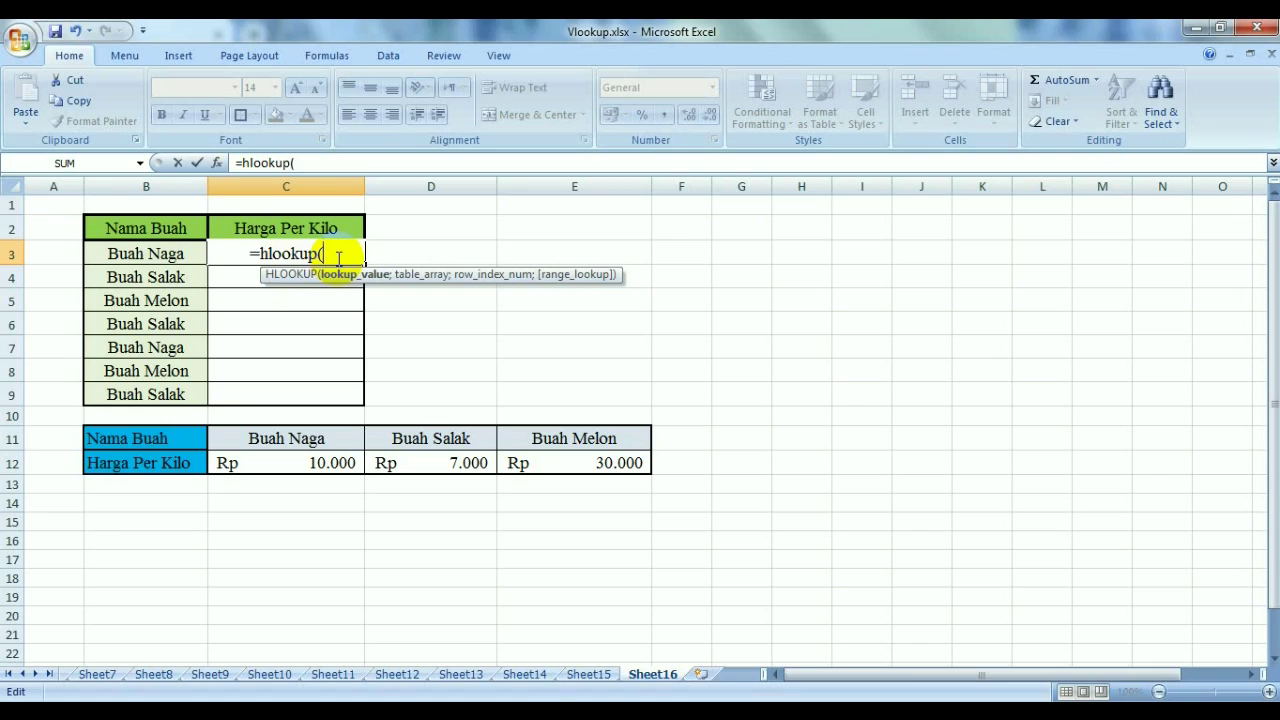
# In C3, HLOOKUP B3 against absolute ranges $C$11:$E$11 and $C$12:$E$12, row 2, FALSE, returning 10000.
pyautogui.click(173, 257)
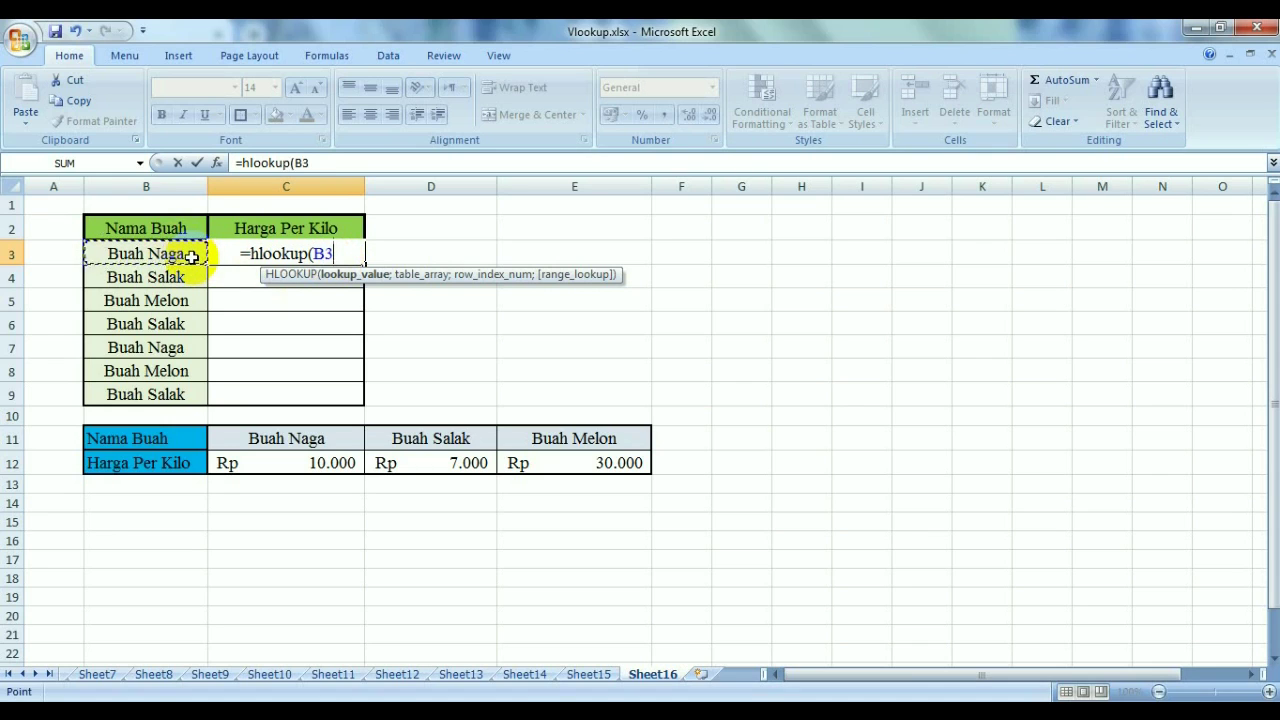
pyautogui.write(';')
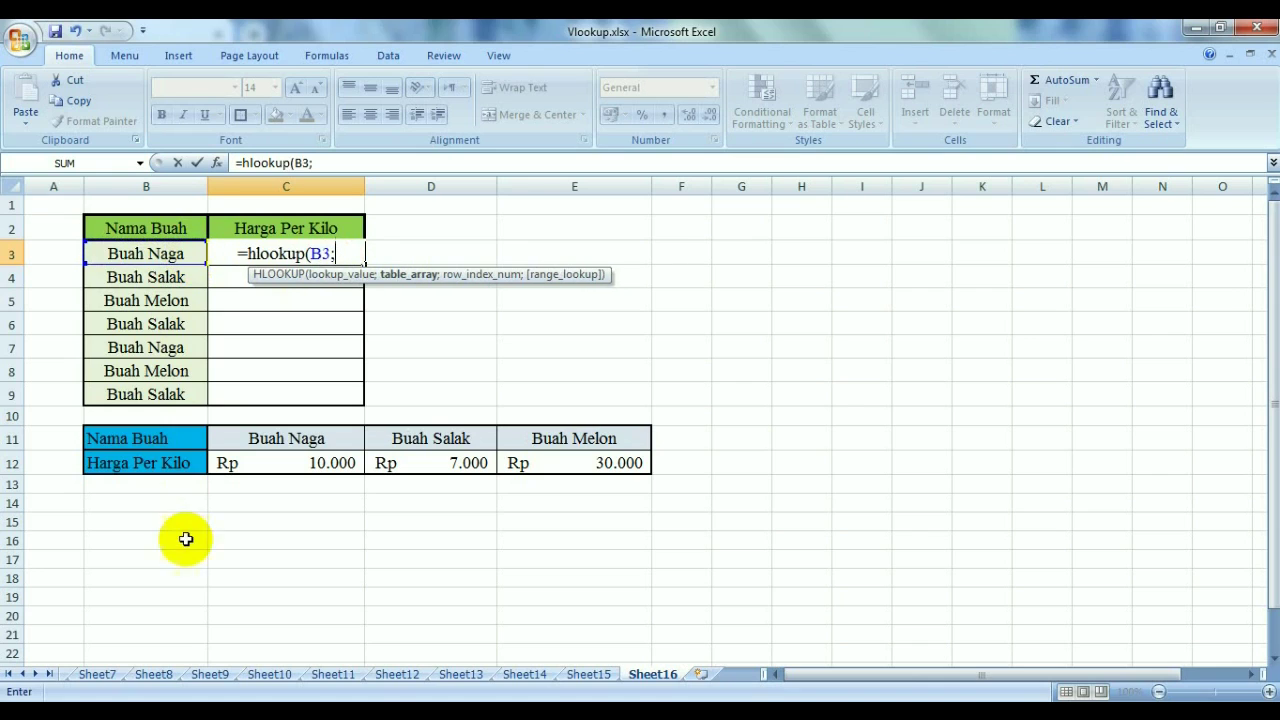
pyautogui.moveTo(300, 449); pyautogui.dragTo(549, 438)
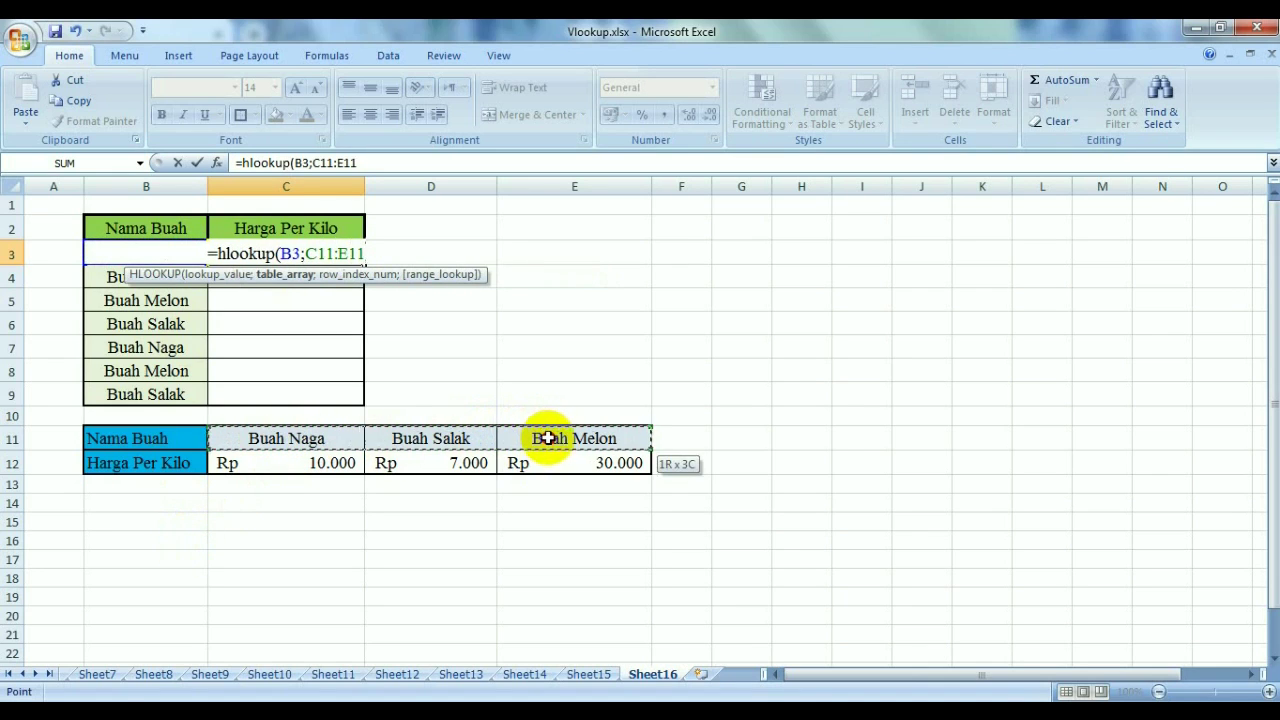
pyautogui.press('F4')
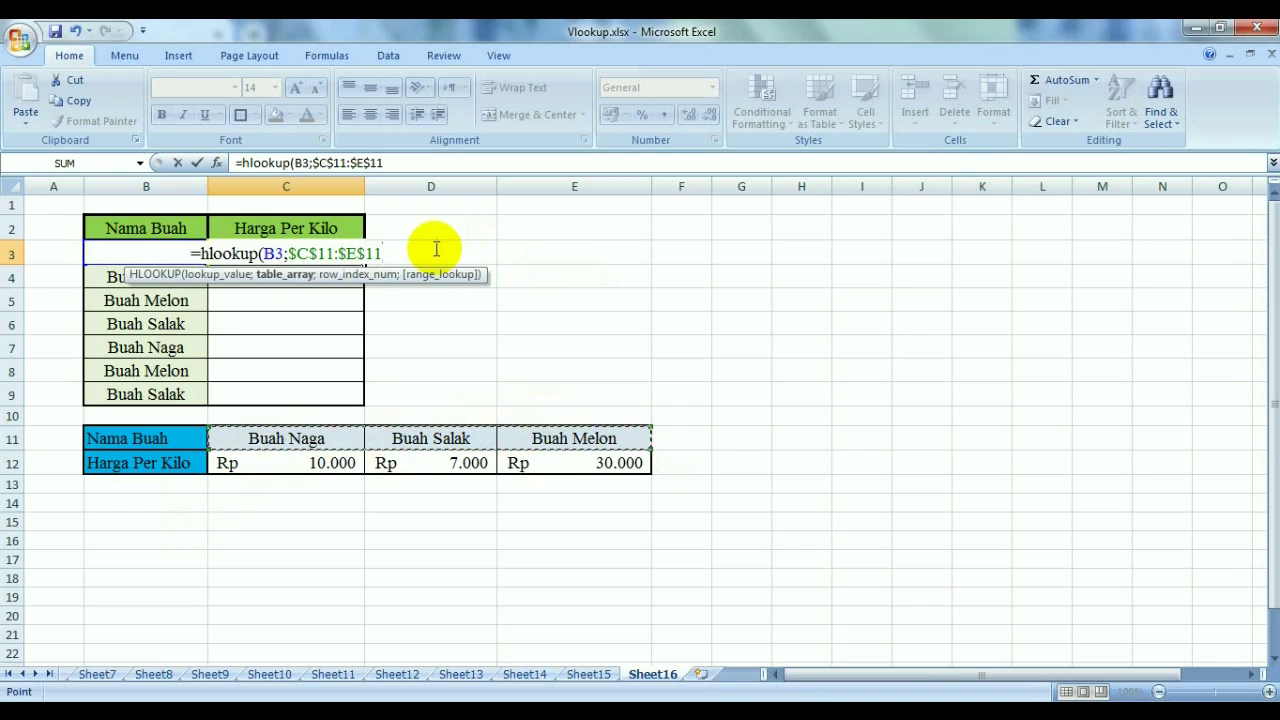
pyautogui.write(';')
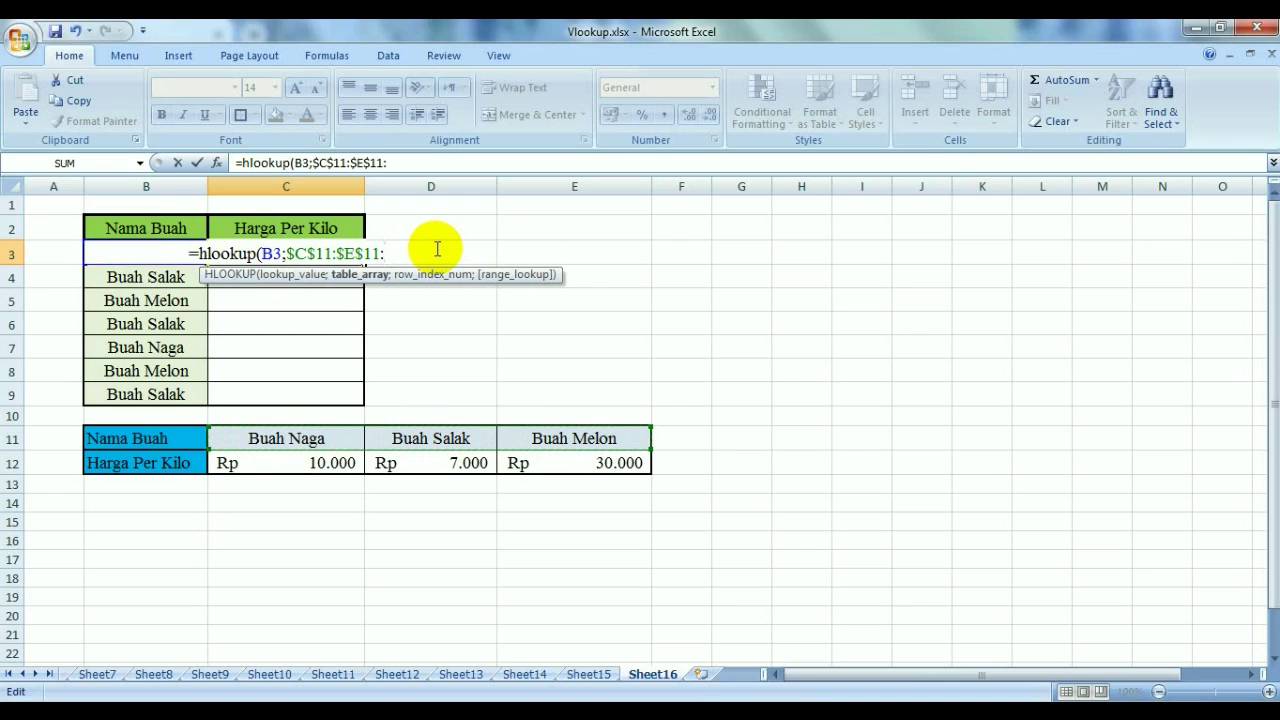
pyautogui.moveTo(291, 466); pyautogui.dragTo(566, 464)
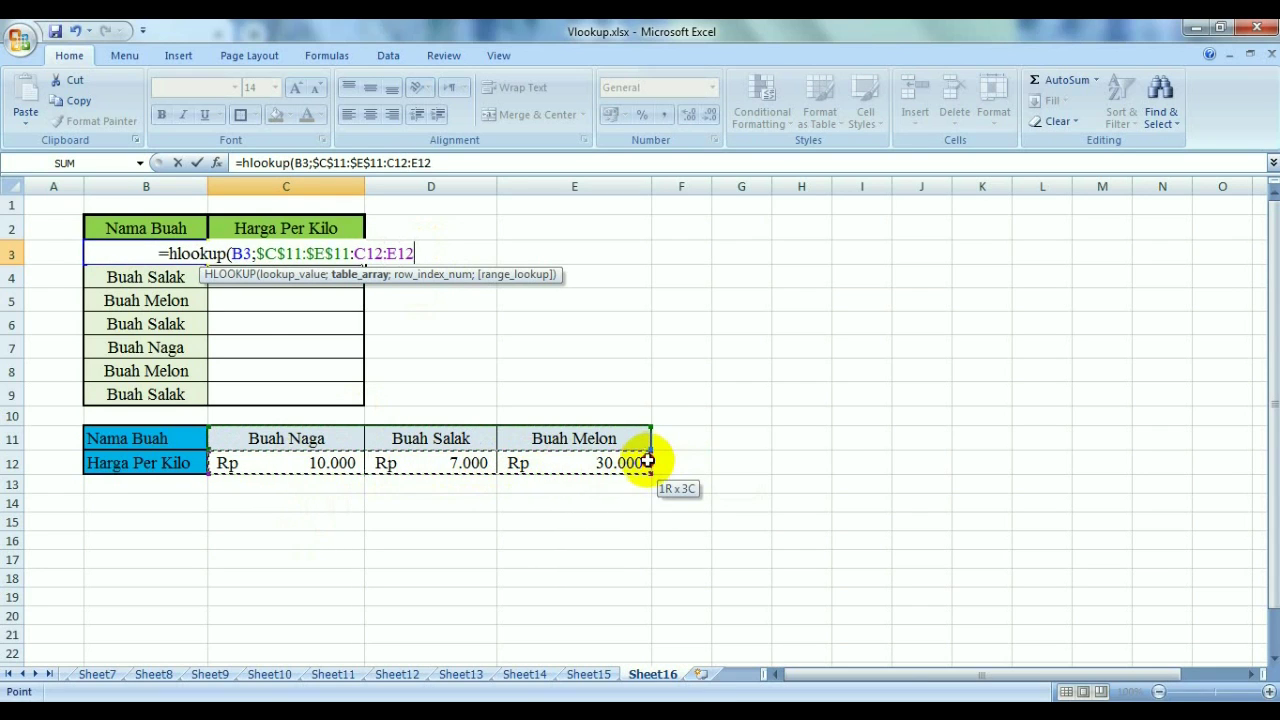
pyautogui.moveTo(566, 464); pyautogui.dragTo(650, 470)
pyautogui.press('F4')
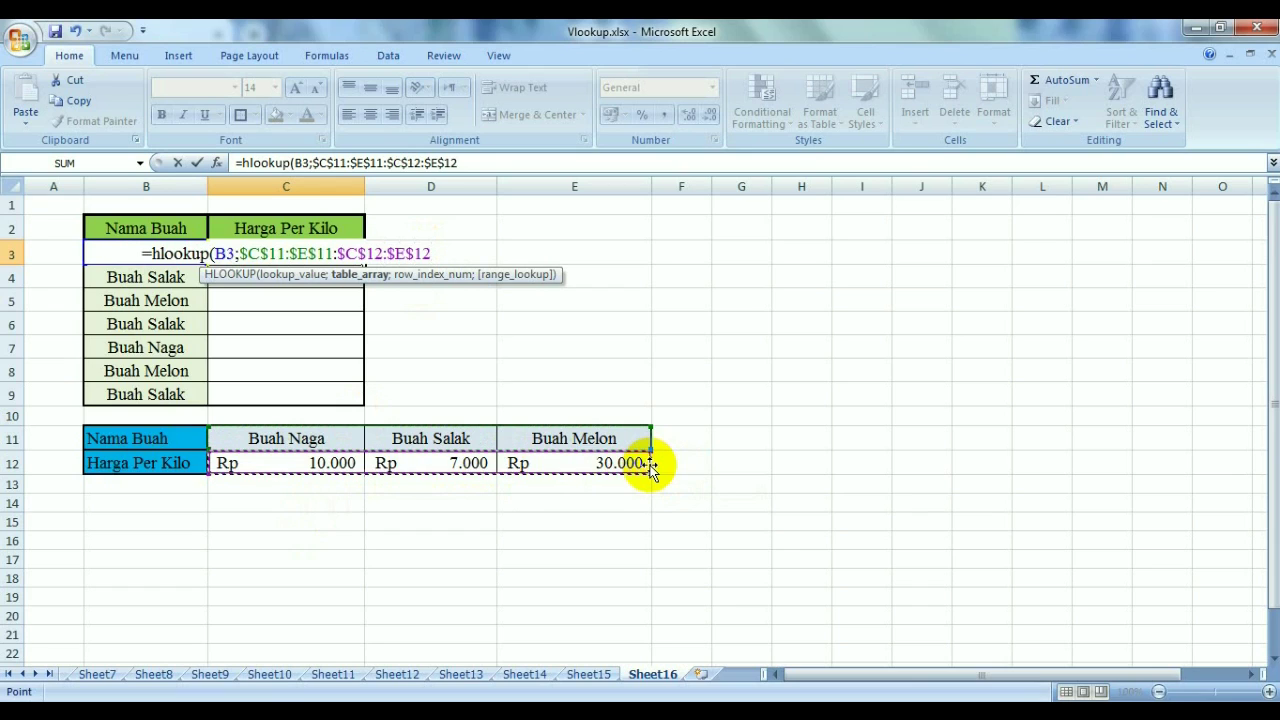
pyautogui.write(';')
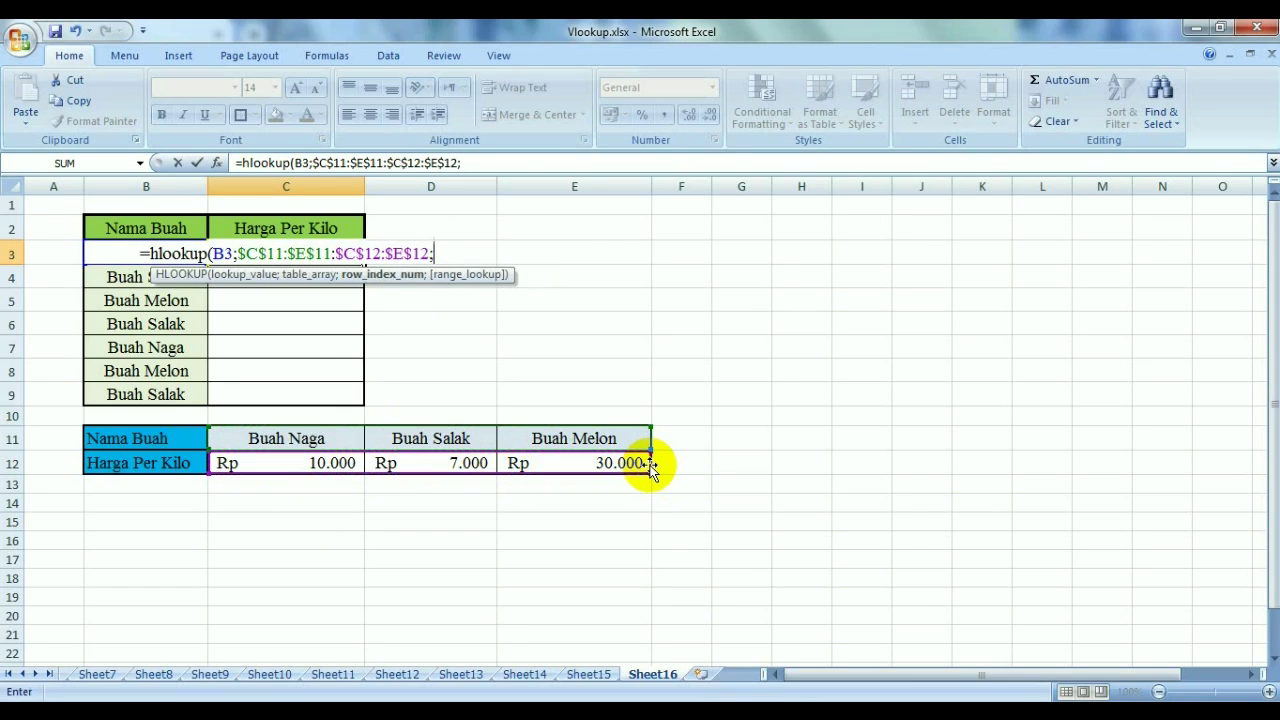
pyautogui.write('2')
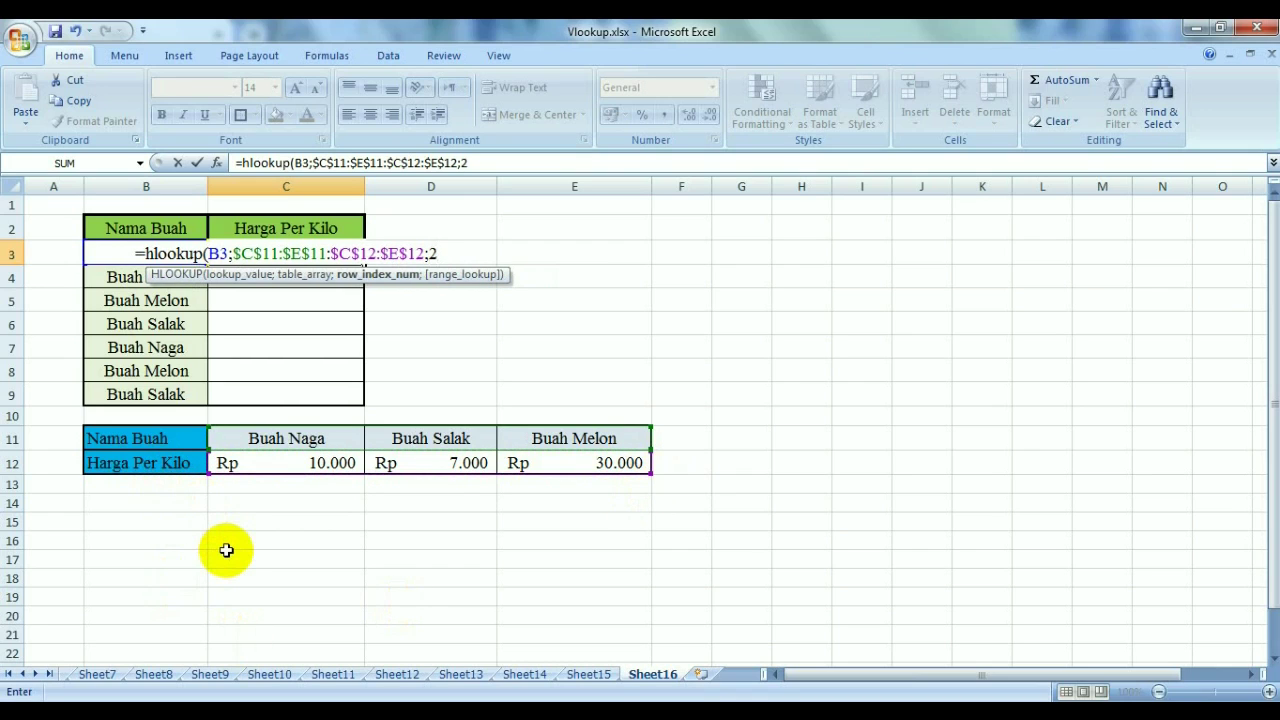
pyautogui.write(';')
pyautogui.write('false')
pyautogui.press('Return')
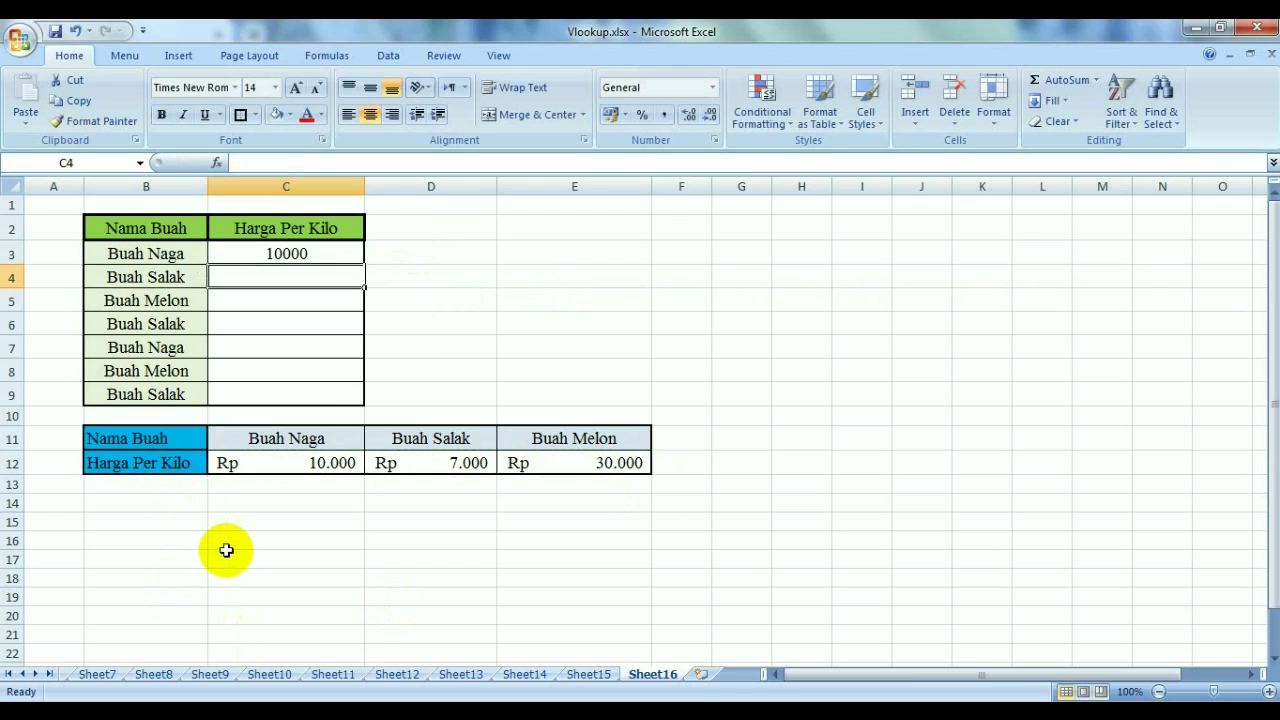
pyautogui.click(313, 250)
# Fill the C3 formula down to C9 and format C3:C9 as Rp Indonesian accounting.
pyautogui.moveTo(364, 264); pyautogui.dragTo(354, 394)
pyautogui.click(500, 322)
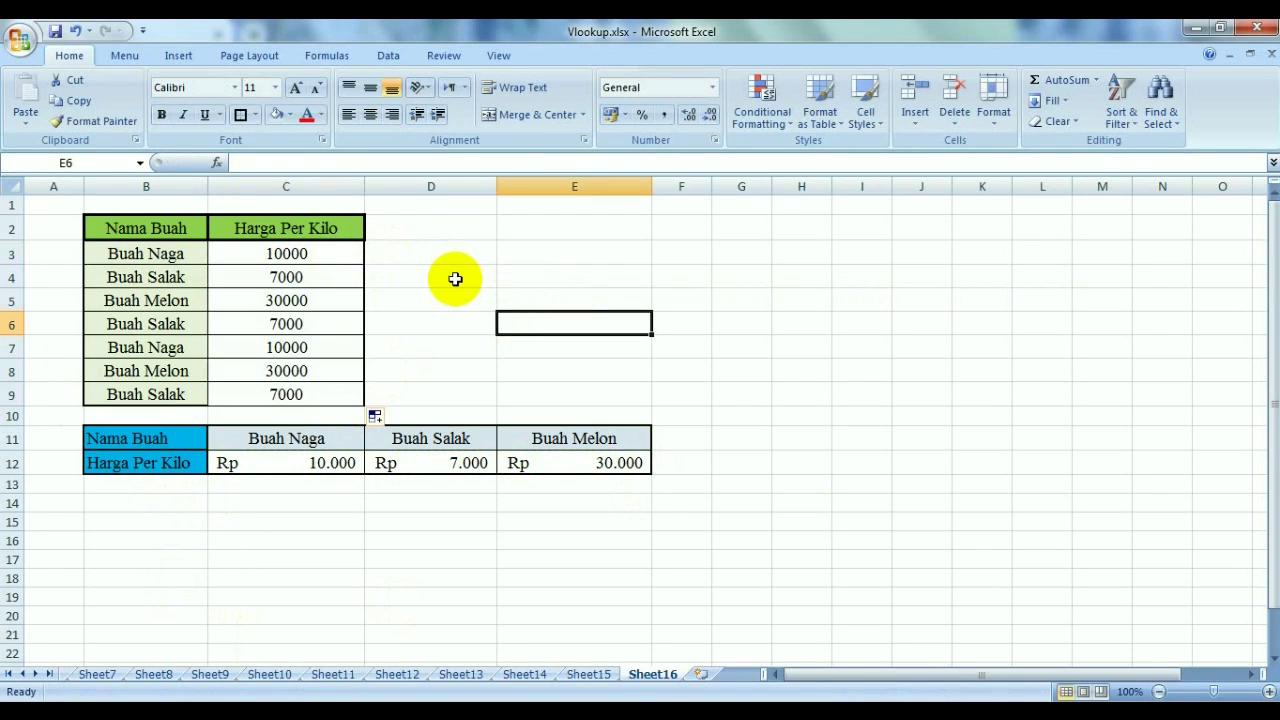
pyautogui.moveTo(334, 256); pyautogui.dragTo(334, 394)
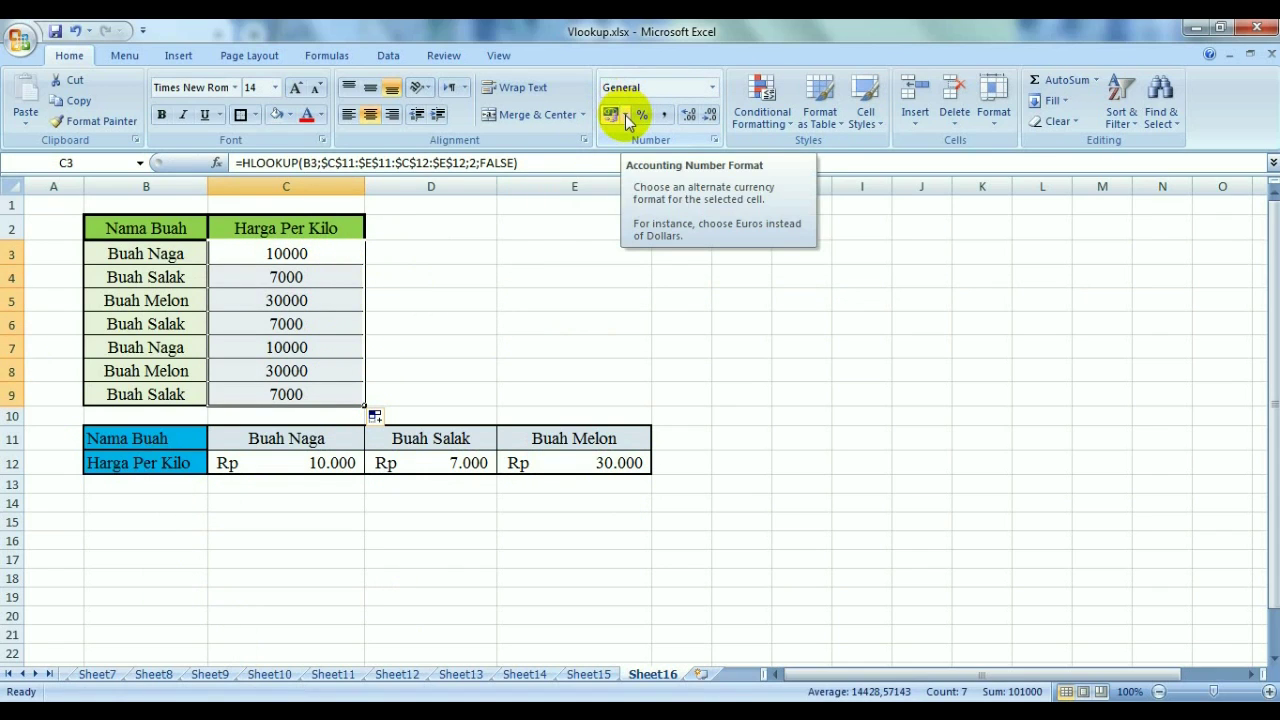
pyautogui.click(625, 115)
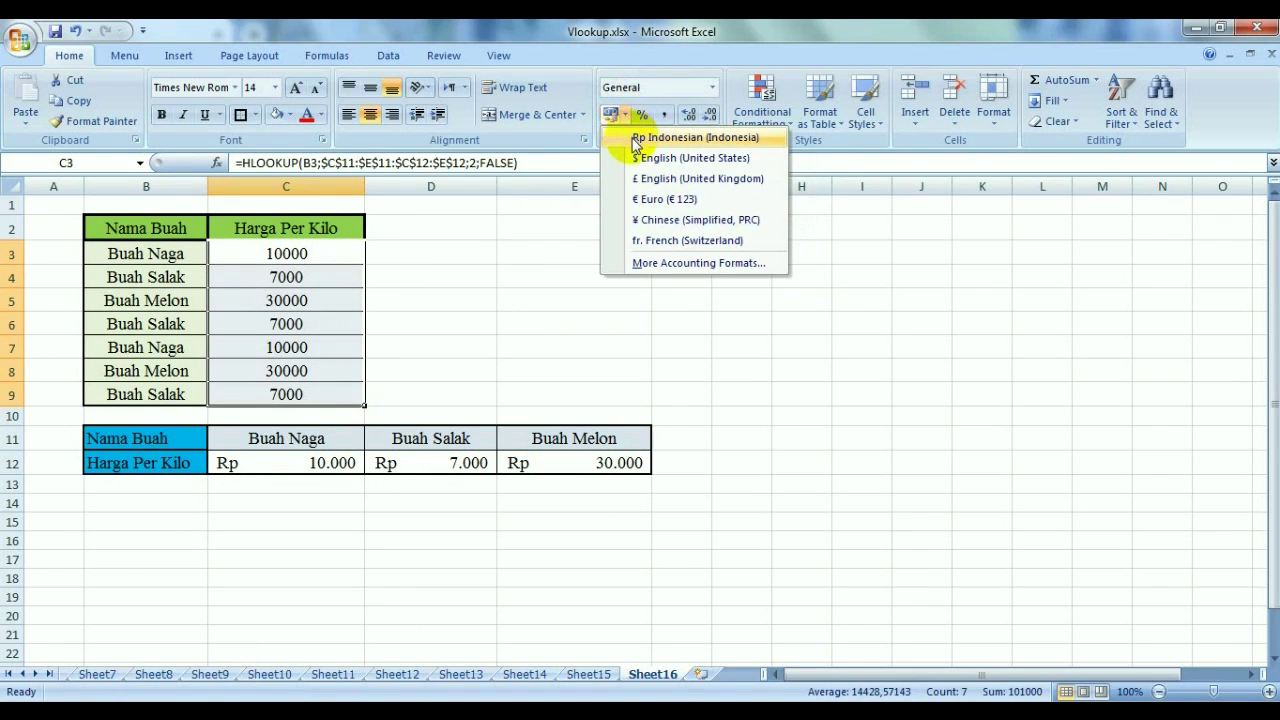
pyautogui.click(695, 137)
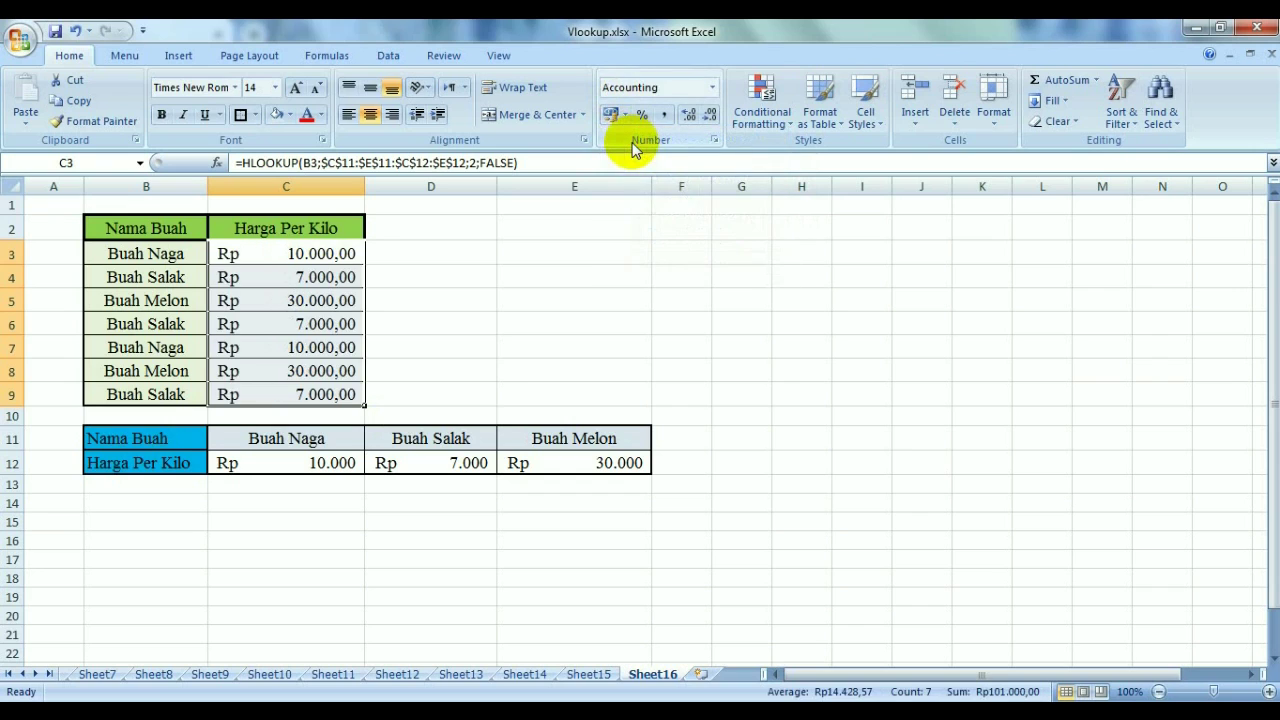
pyautogui.click(523, 229)
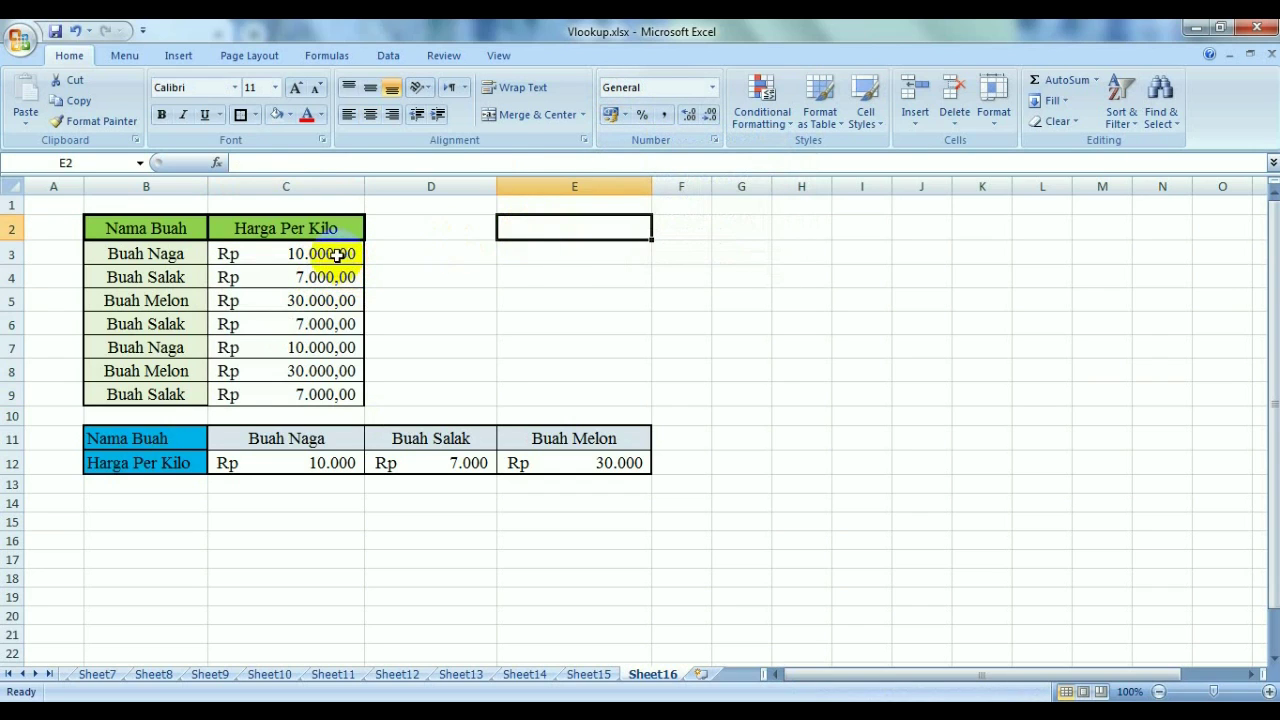
# Remove both decimal places from the prices in C3:C9.
pyautogui.moveTo(337, 256); pyautogui.dragTo(330, 394)
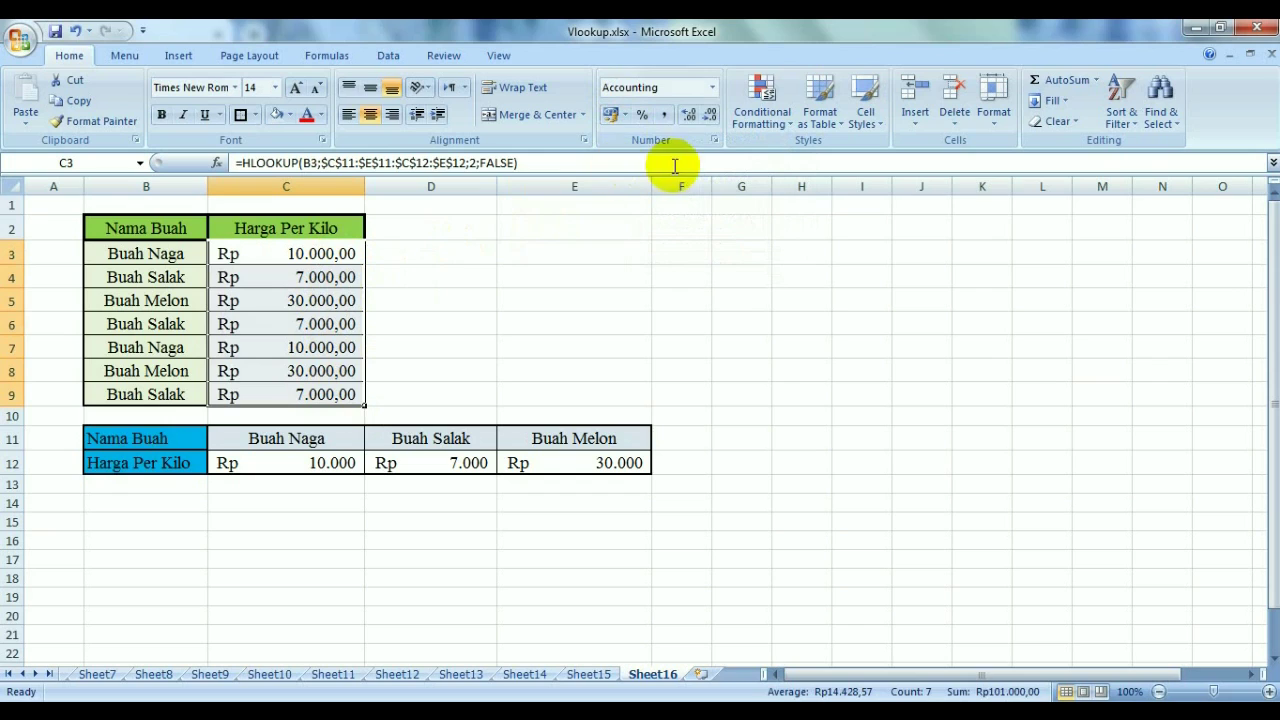
pyautogui.click(713, 120)
pyautogui.click(713, 120)
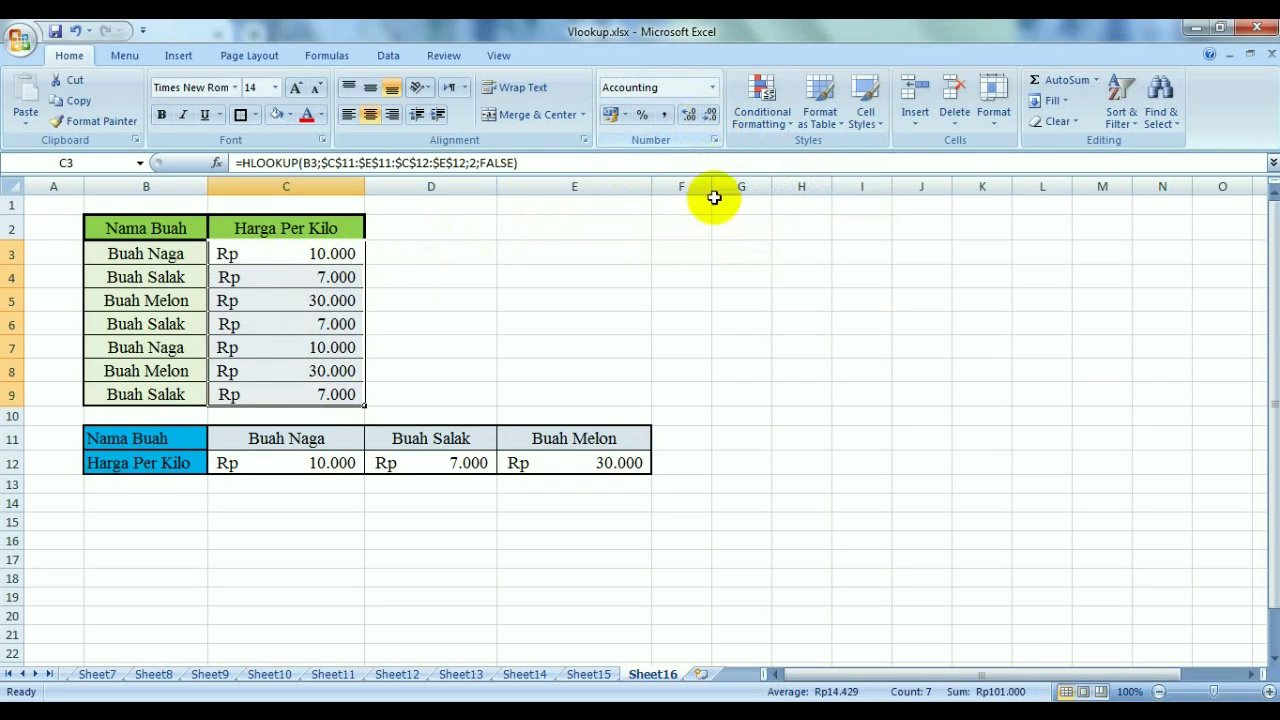
pyautogui.click(723, 296)
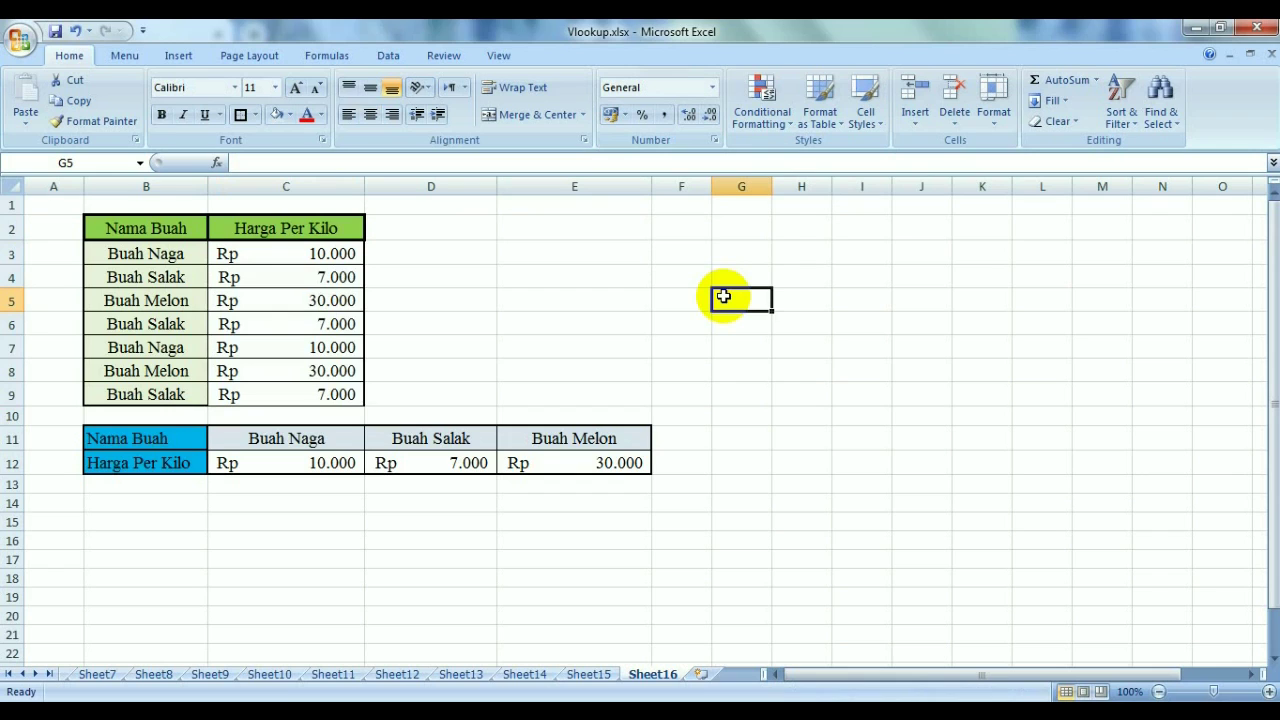
pyautogui.click(531, 677)
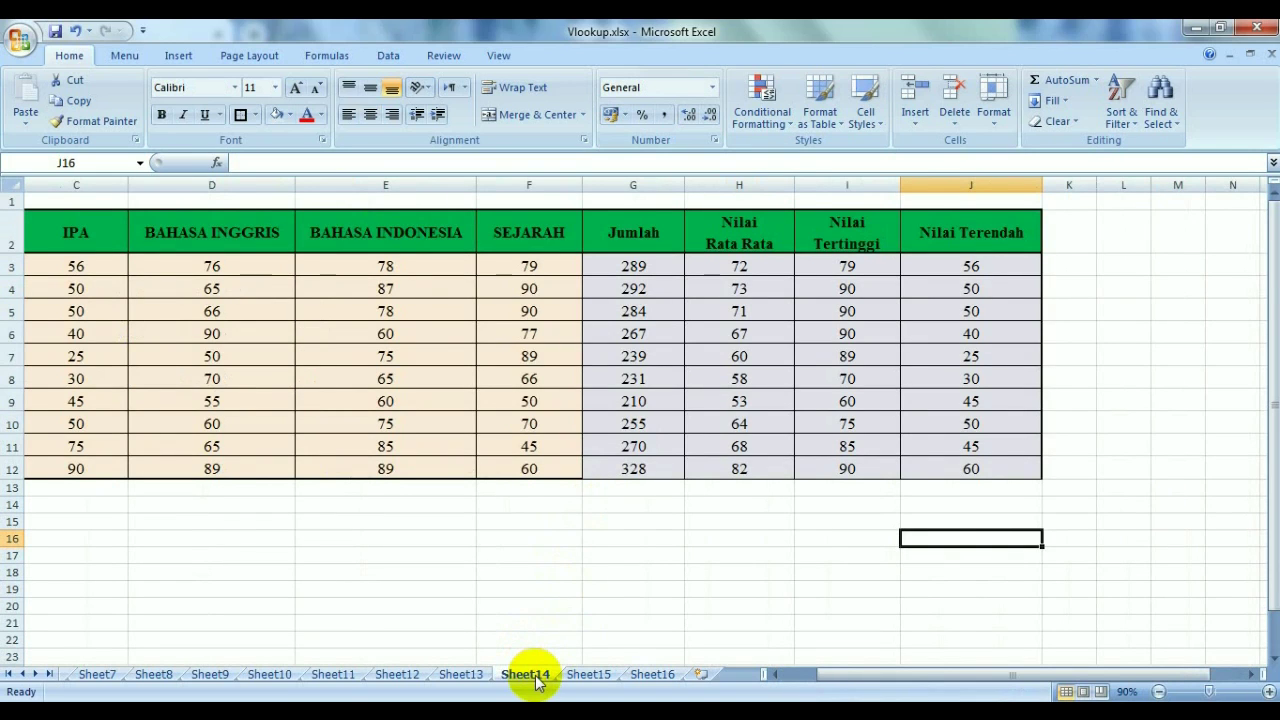
# Look through Sheet15 and Sheet16, then add a new blank worksheet, Sheet17.
pyautogui.click(582, 677)
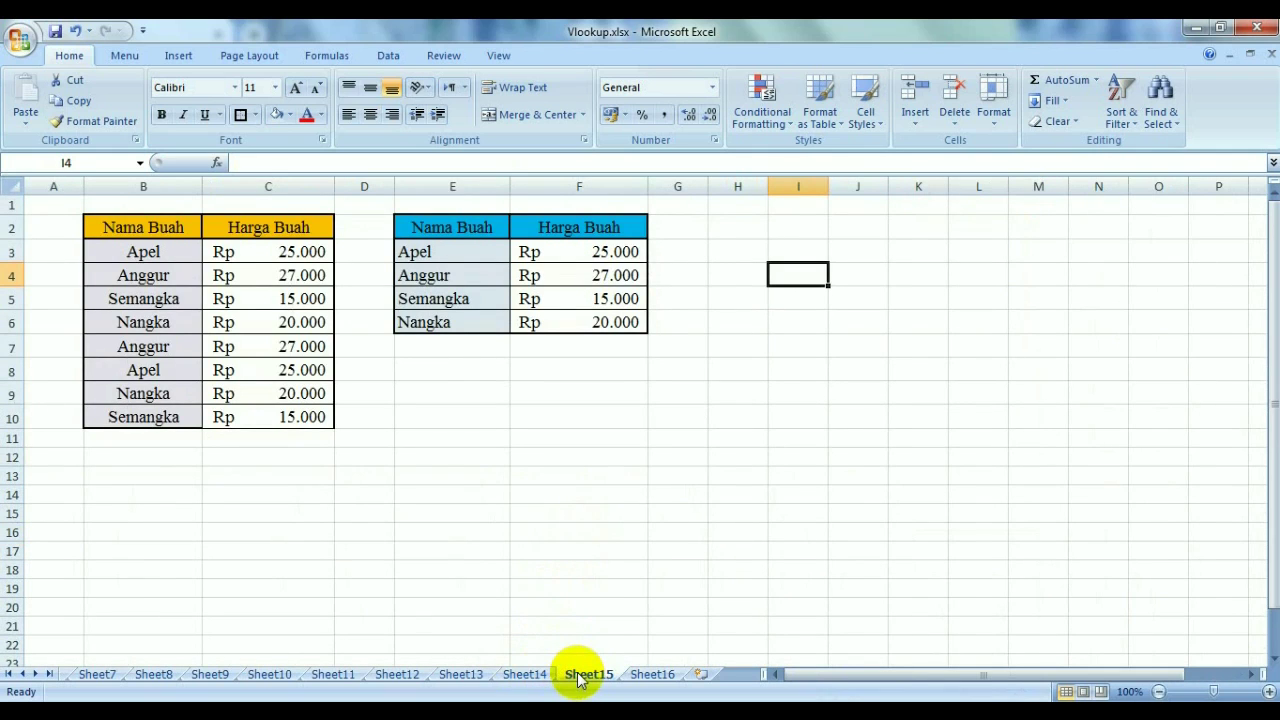
pyautogui.click(650, 677)
pyautogui.click(702, 675)
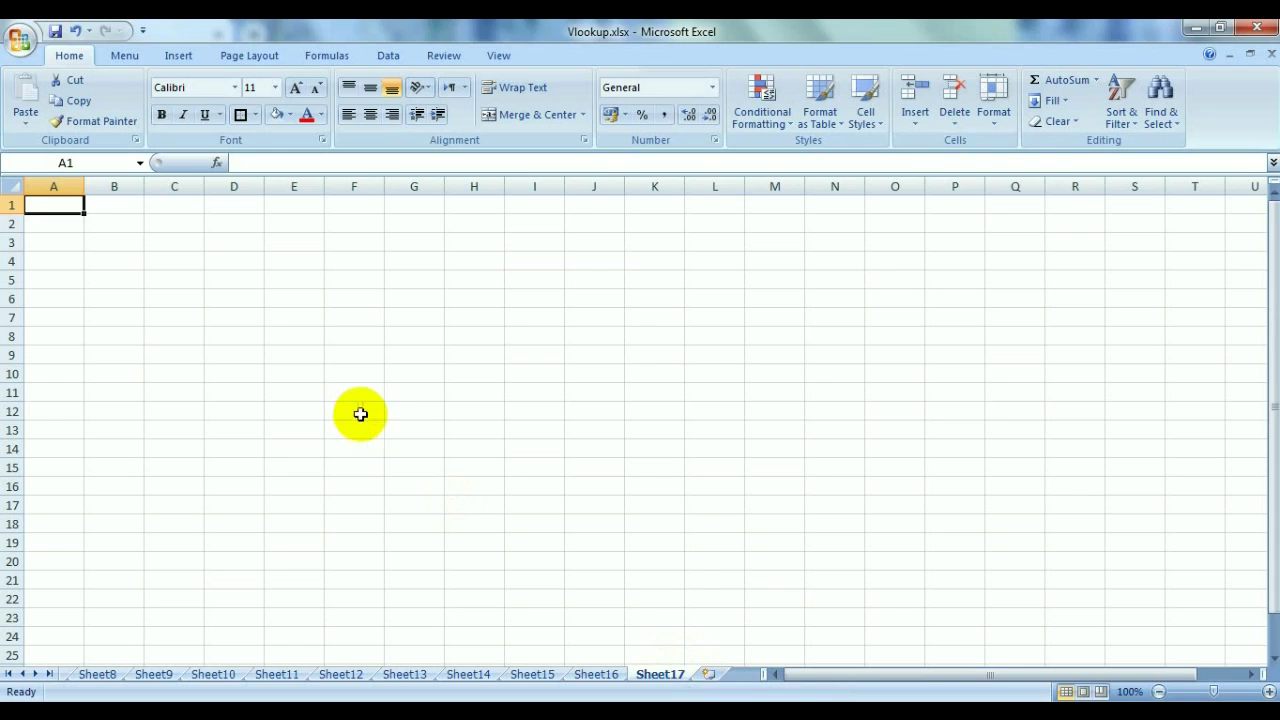
pyautogui.moveTo(120, 222)
pyautogui.mouseDown()
pyautogui.moveTo(275, 242)
pyautogui.moveTo(289, 349)
pyautogui.mouseUp()
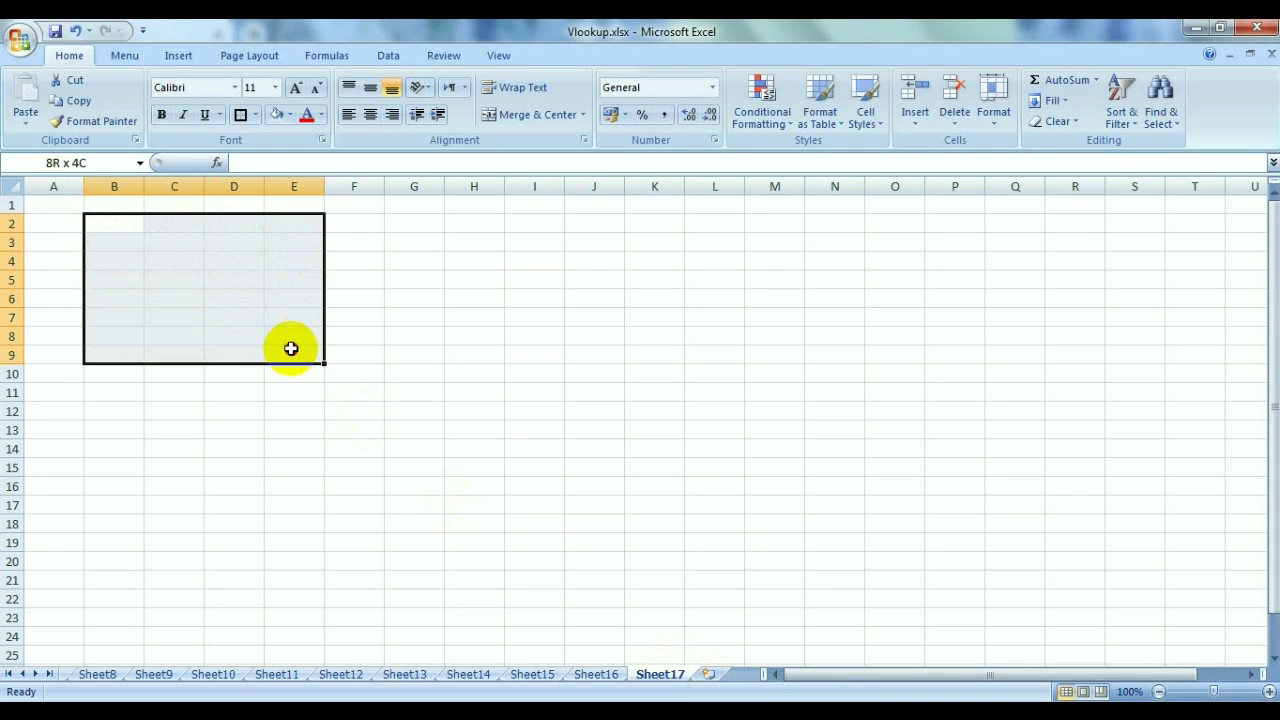
# Give B2:E9 all borders plus a thick box border, undoing an accidental fill into row 1.
pyautogui.click(256, 115)
pyautogui.click(280, 262)
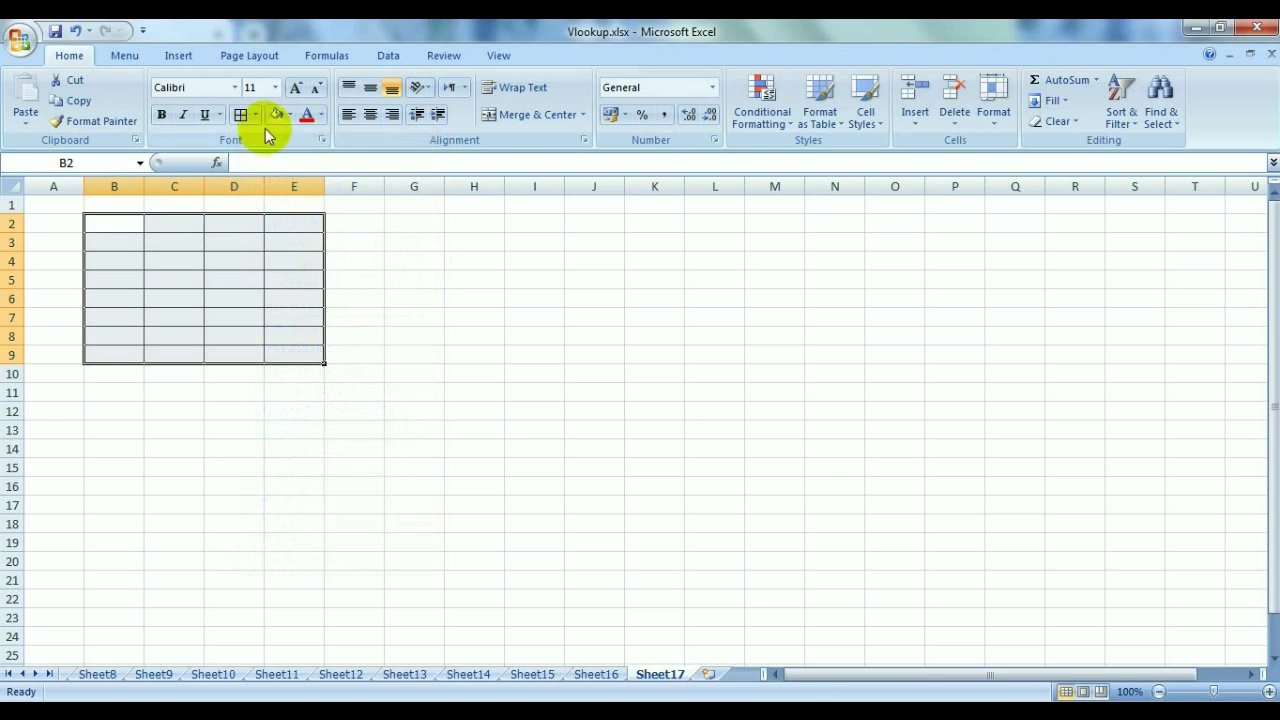
pyautogui.click(256, 115)
pyautogui.click(300, 306)
pyautogui.click(428, 297)
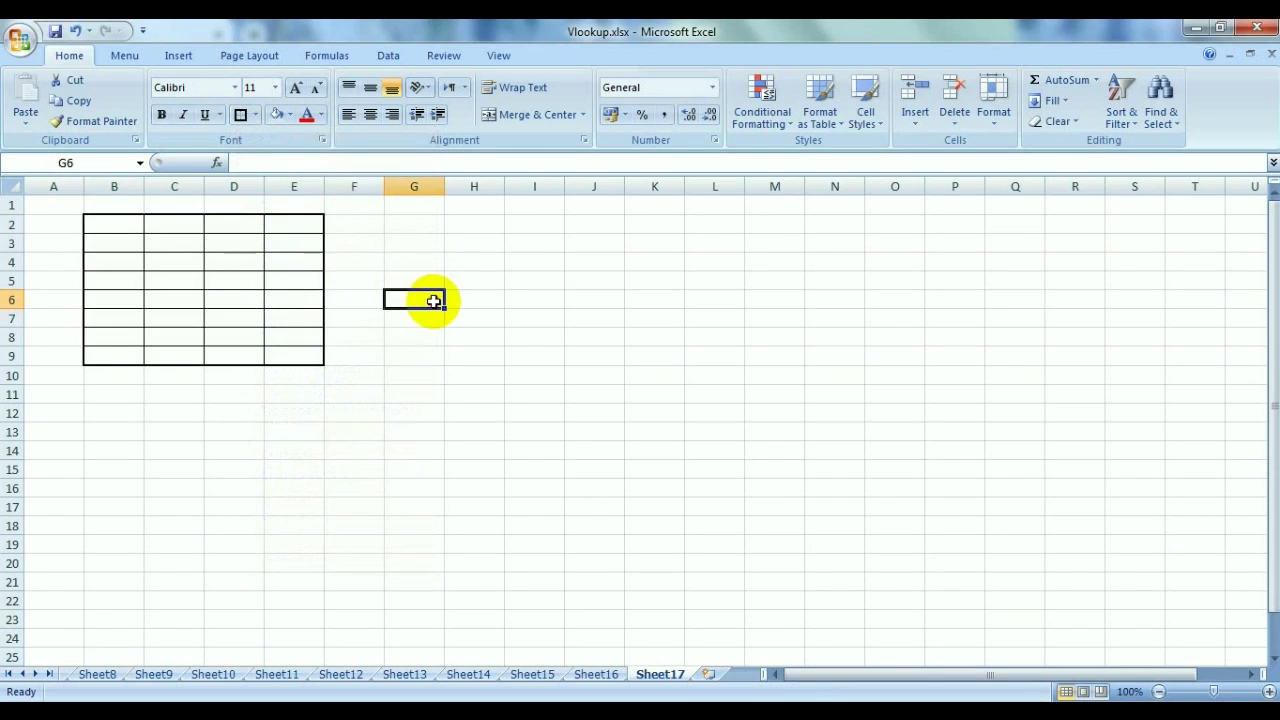
pyautogui.moveTo(131, 220)
pyautogui.mouseDown()
pyautogui.moveTo(325, 232)
pyautogui.moveTo(242, 118)
pyautogui.mouseUp()
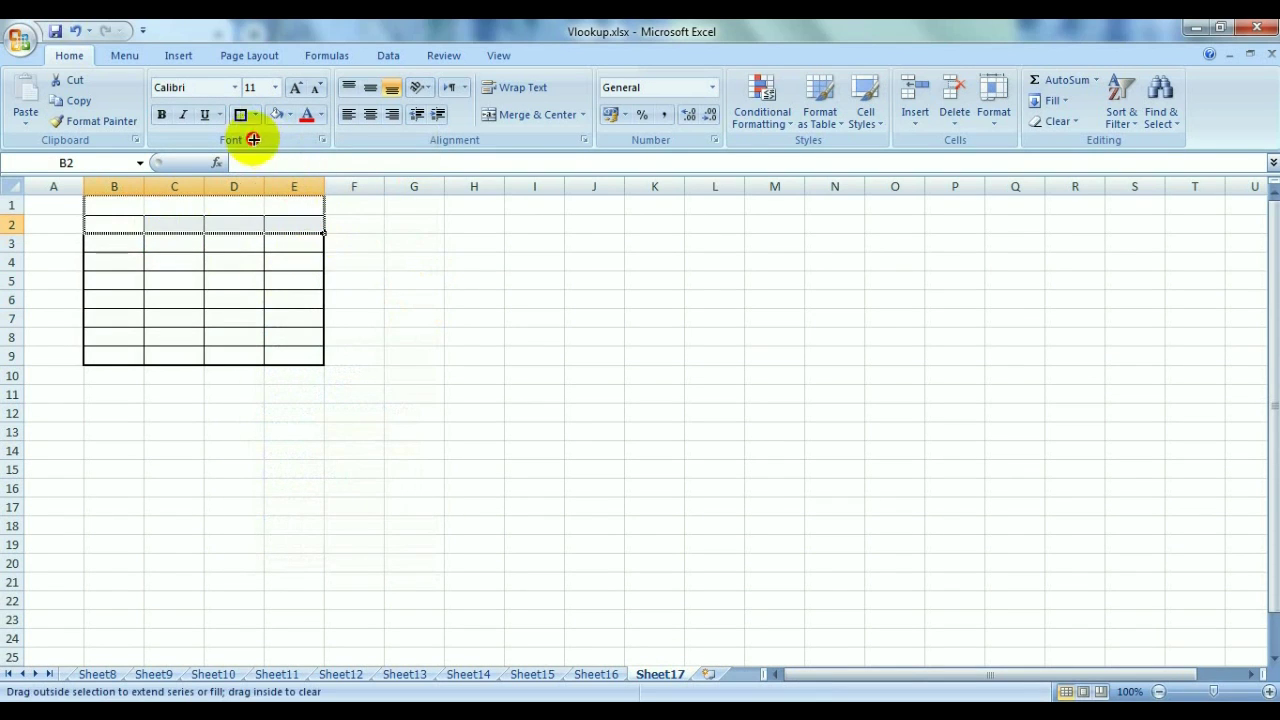
pyautogui.click(424, 298)
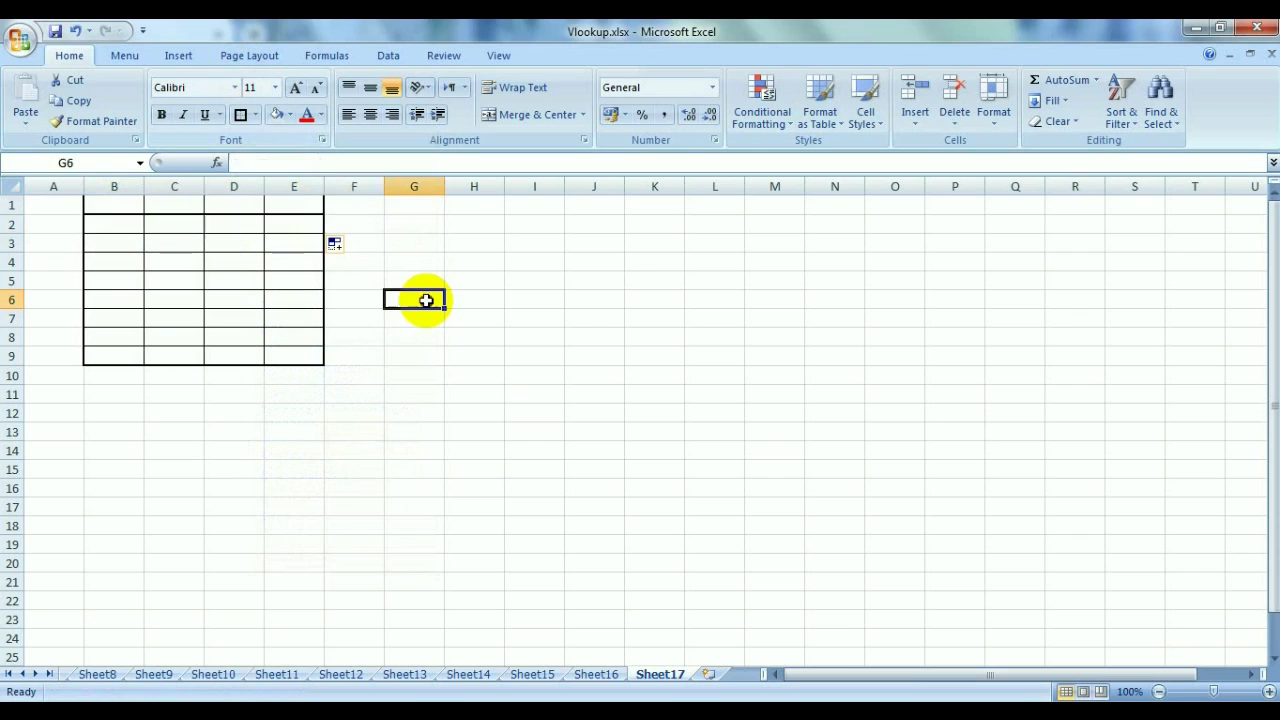
pyautogui.hotkey('ctrl', 'z')
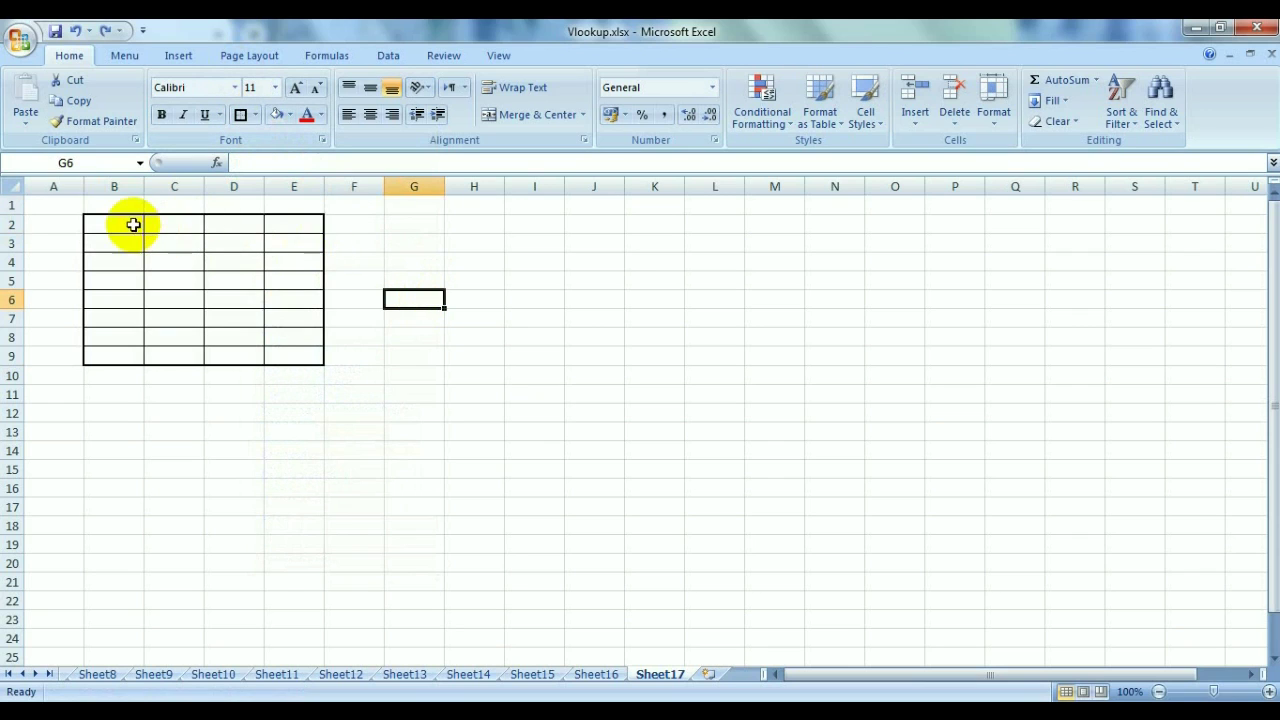
# Outline the header row B2:E2 and cells C2 and D2, and widen column B.
pyautogui.moveTo(131, 223); pyautogui.dragTo(305, 224)
pyautogui.click(240, 115)
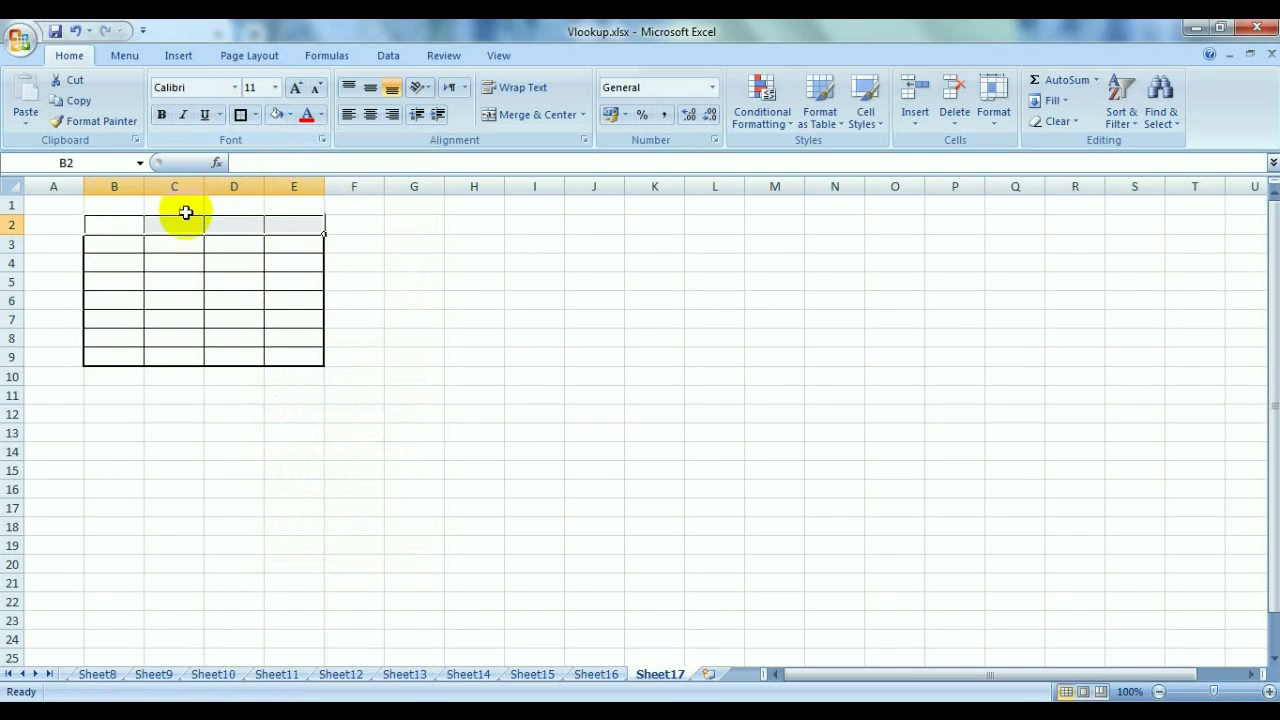
pyautogui.click(180, 222)
pyautogui.click(240, 115)
pyautogui.click(251, 222)
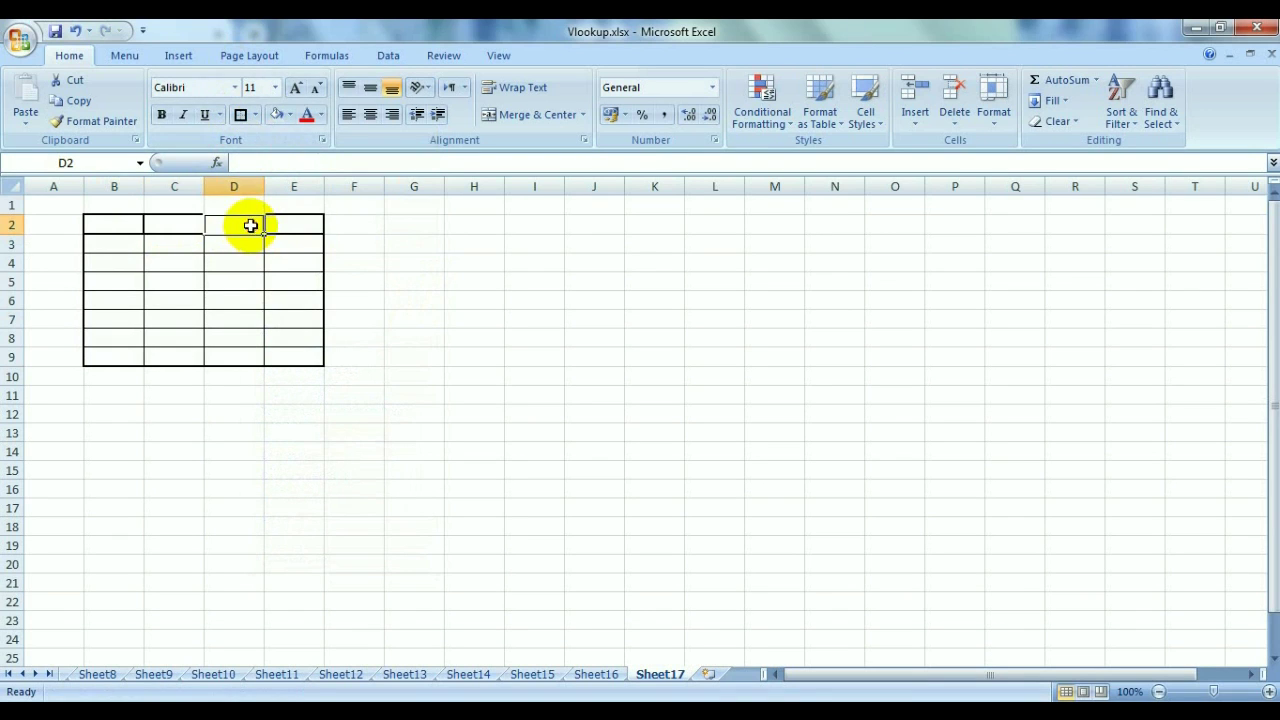
pyautogui.click(240, 114)
pyautogui.click(470, 300)
pyautogui.moveTo(144, 186); pyautogui.dragTo(492, 190)
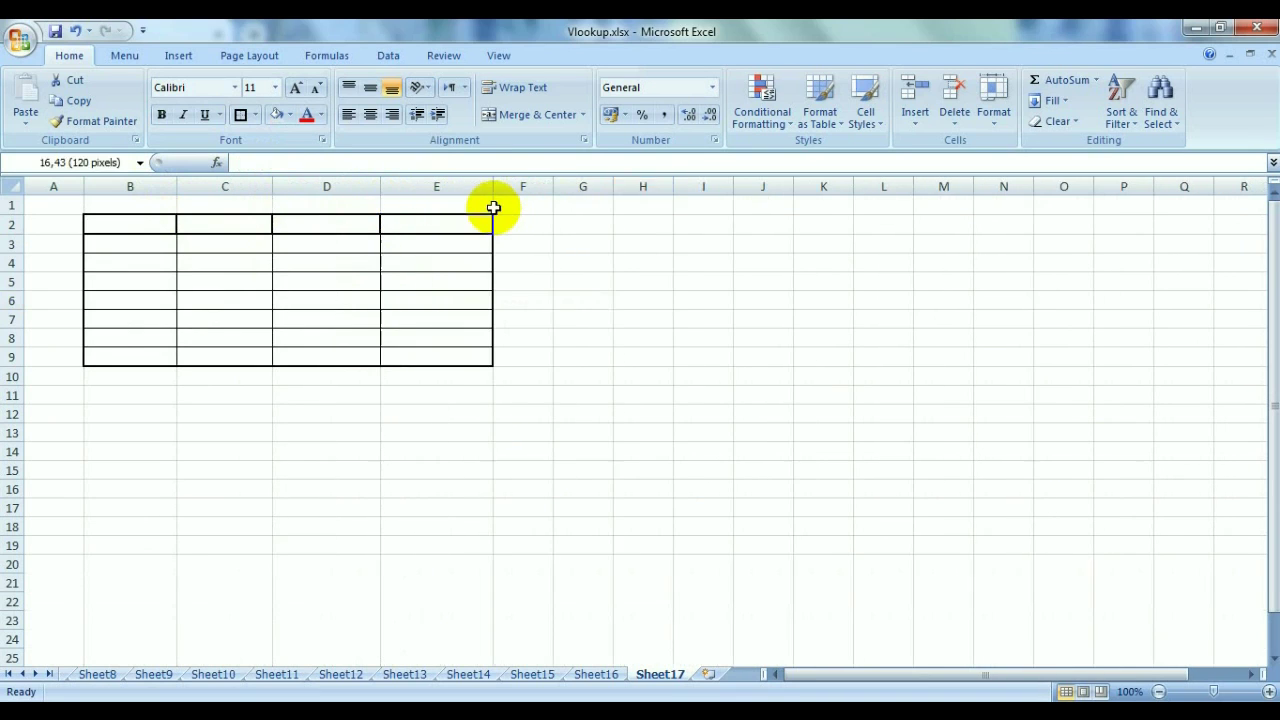
pyautogui.click(151, 221)
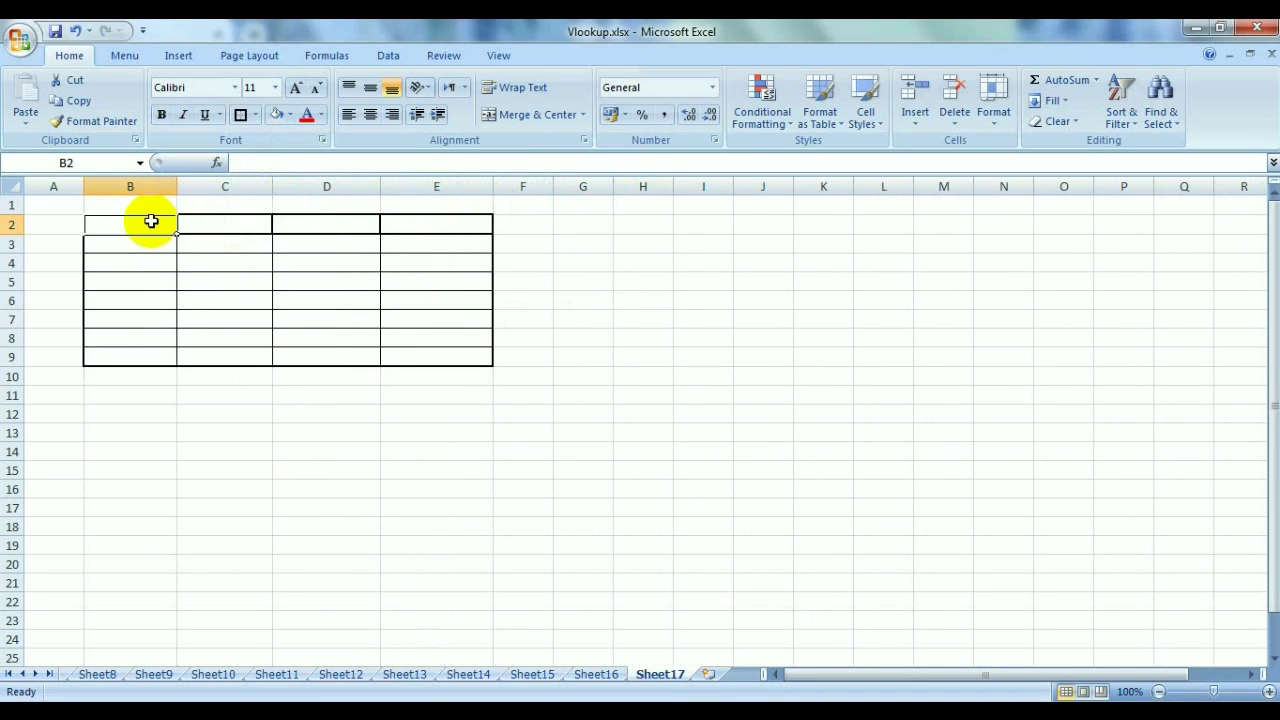
# Enter headers Nama buah, Harga Perkilo and Buah Yang Terjual in B2:D2 and widen column D.
pyautogui.write('Nama buah')
pyautogui.press('Tab')
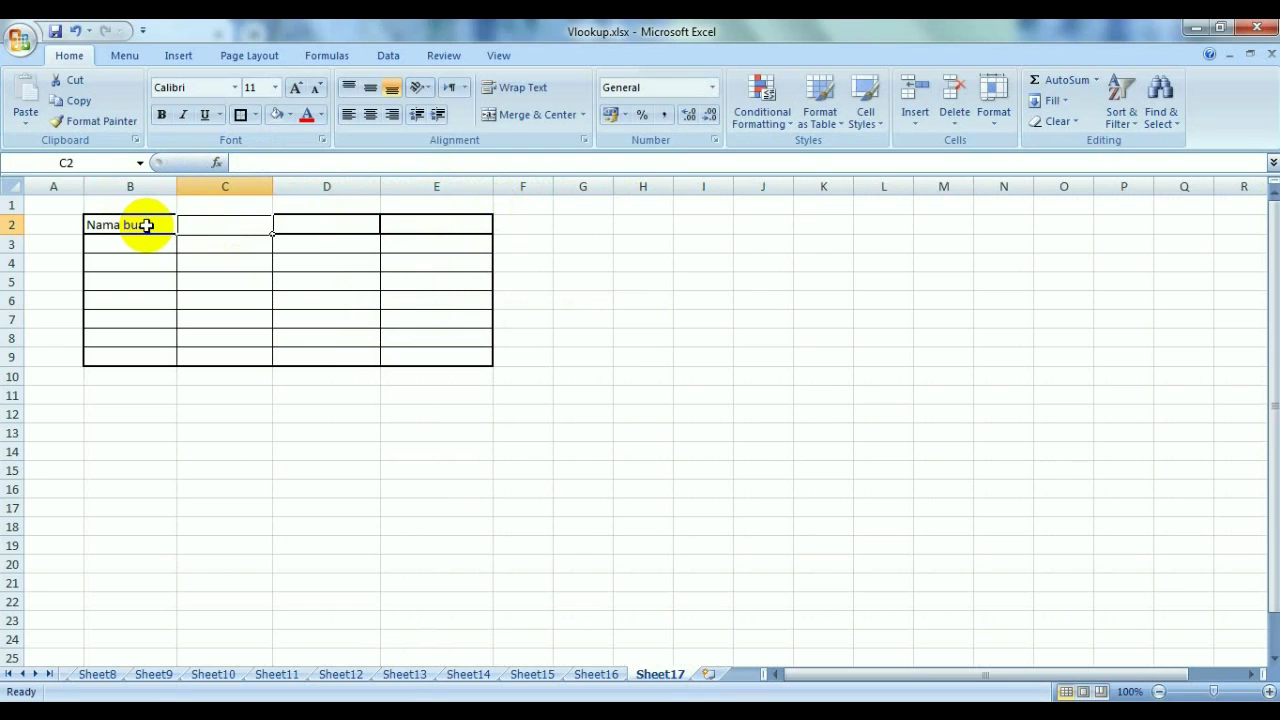
pyautogui.write('Harga Perkilo')
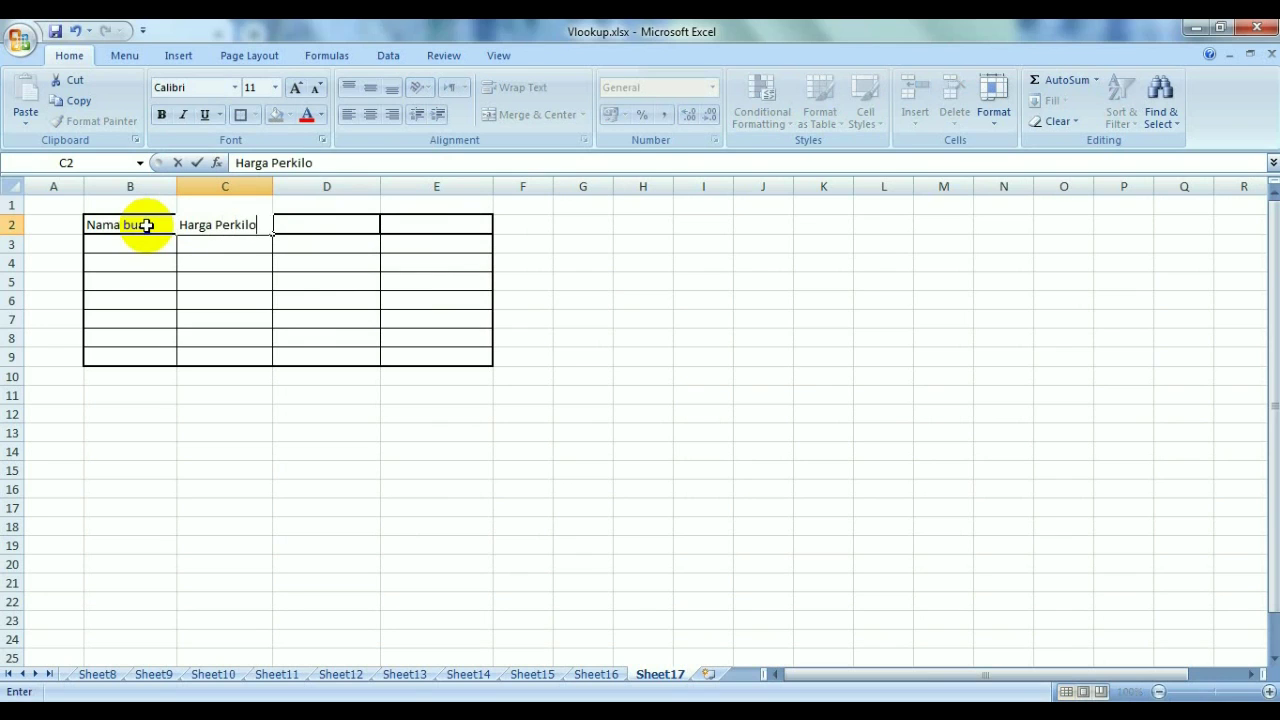
pyautogui.press('Tab')
pyautogui.write('Buah ')
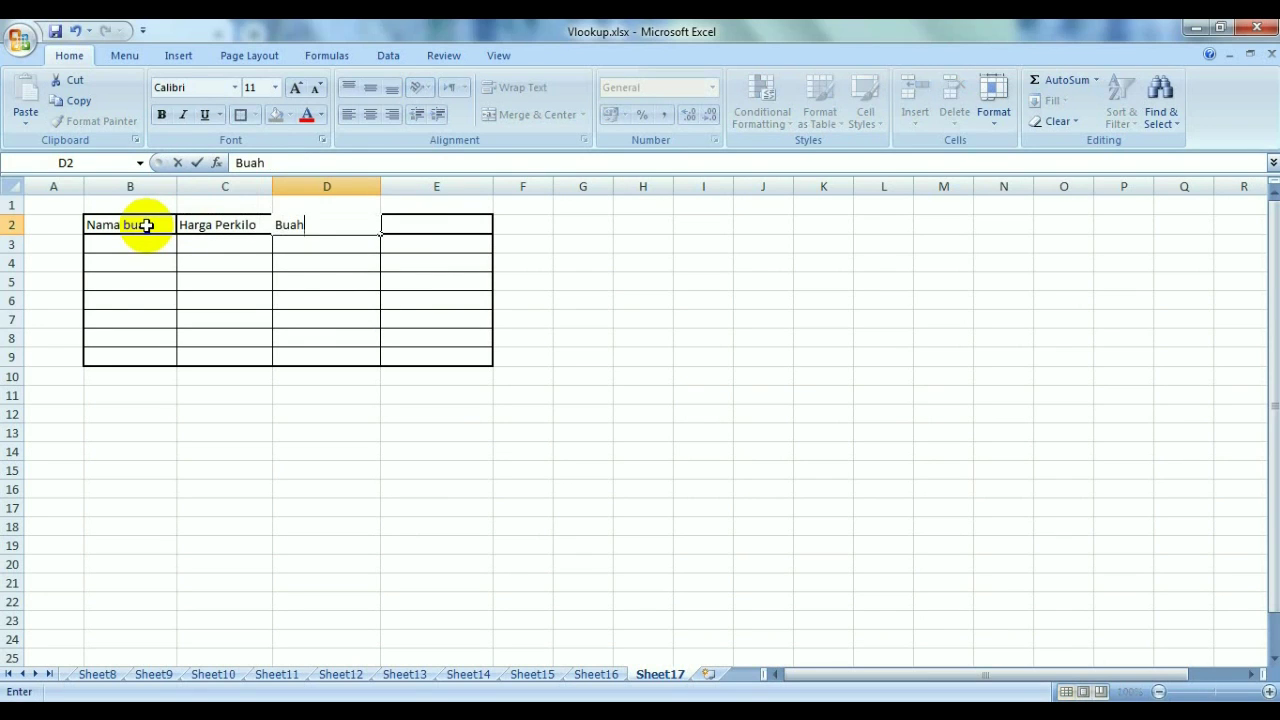
pyautogui.write('Yang Terjual')
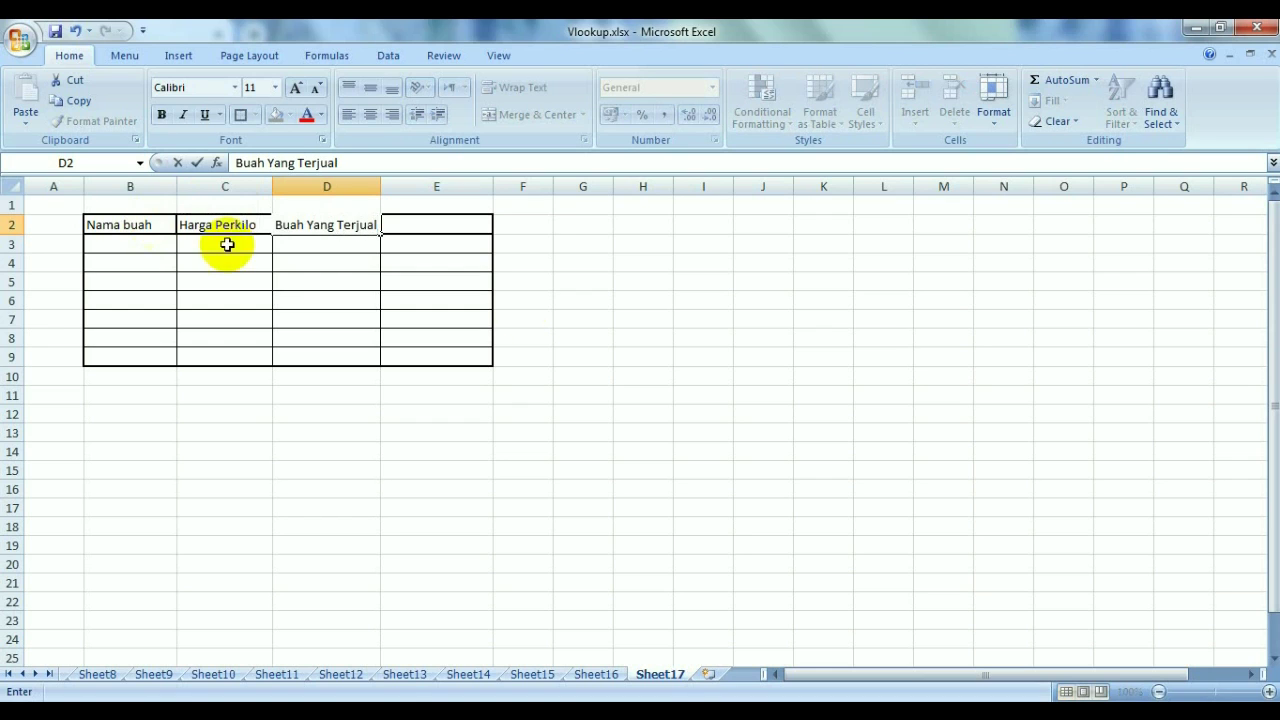
pyautogui.click(638, 336)
pyautogui.moveTo(380, 194); pyautogui.dragTo(411, 198)
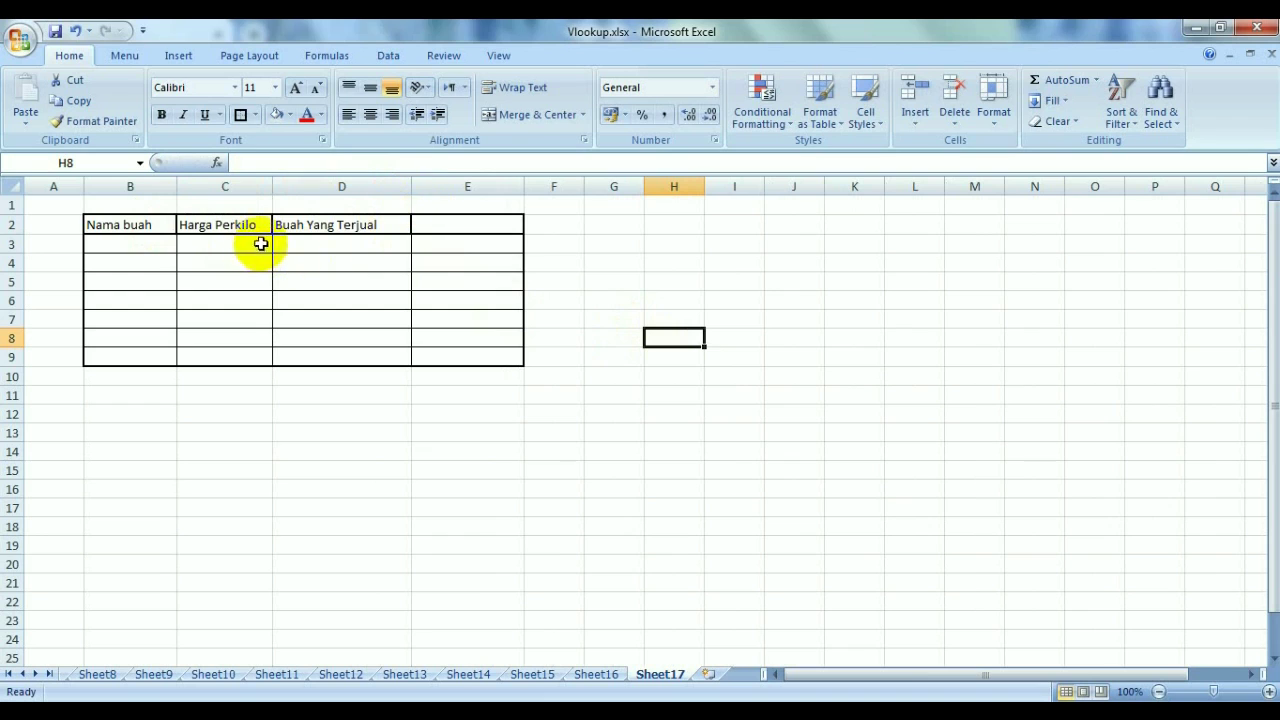
pyautogui.click(435, 222)
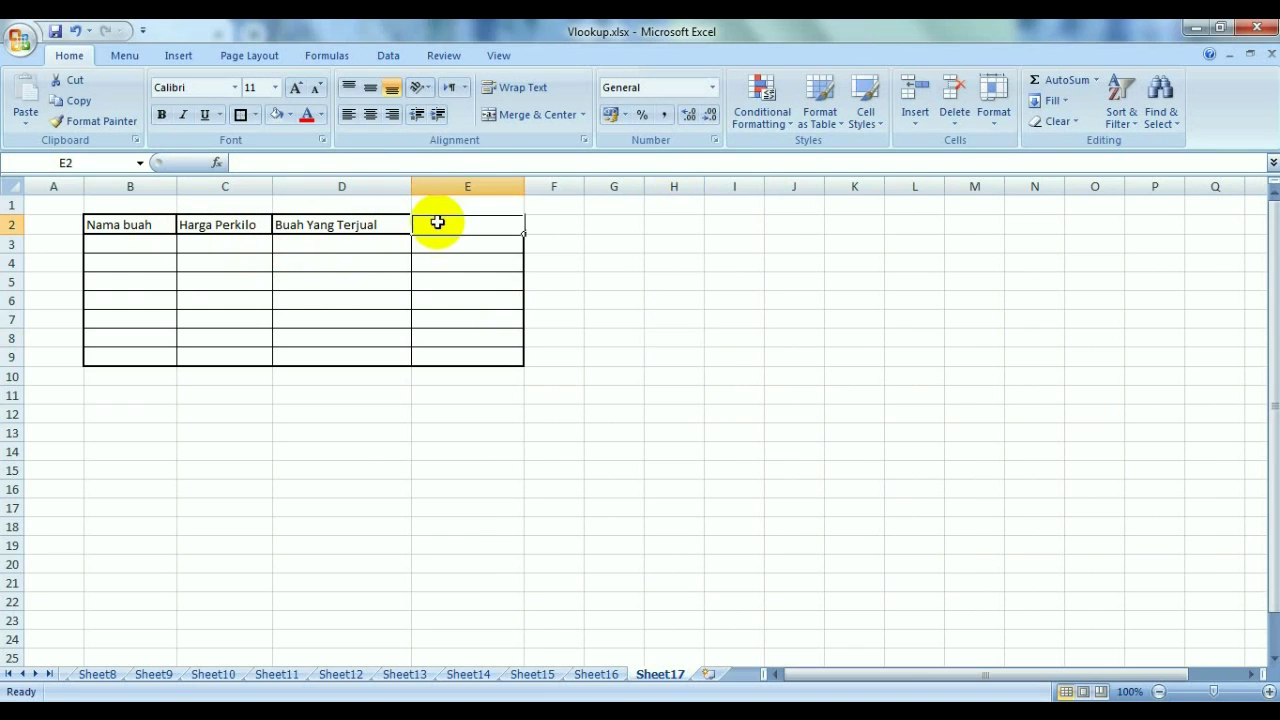
# Set all text in B2:E9 to Times New Roman, size 14.
pyautogui.moveTo(123, 222); pyautogui.dragTo(517, 357)
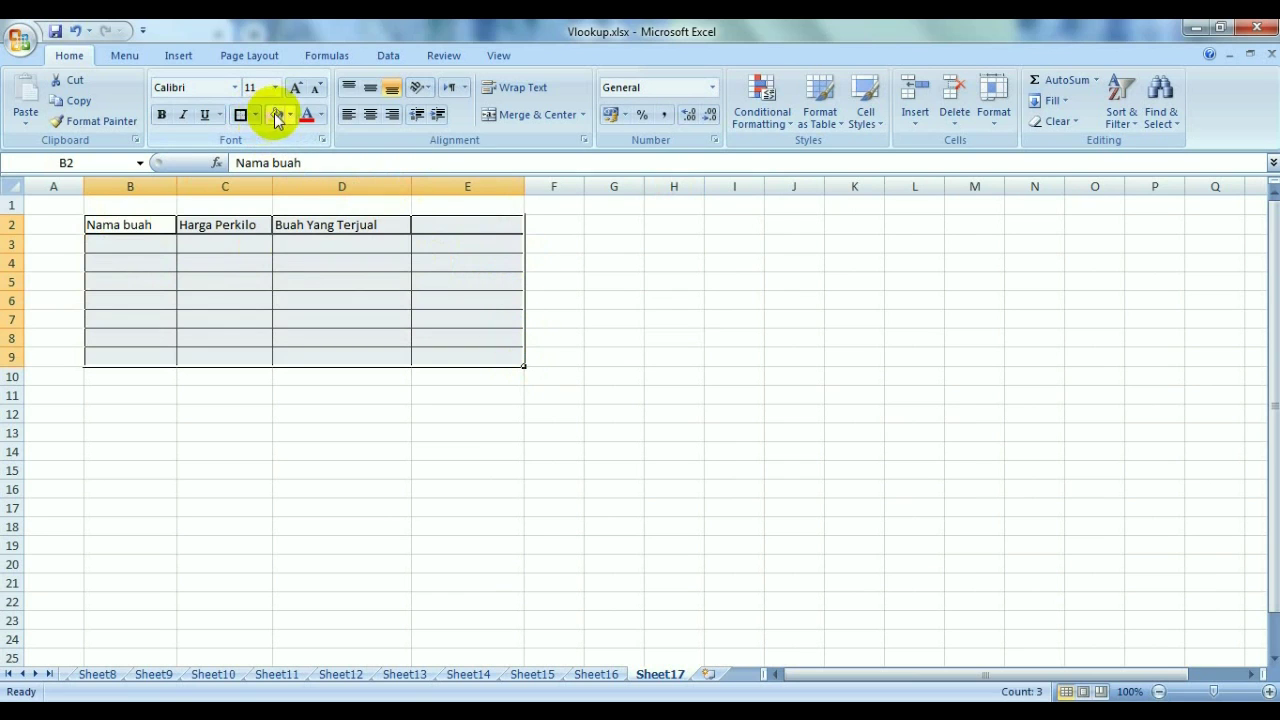
pyautogui.click(233, 88)
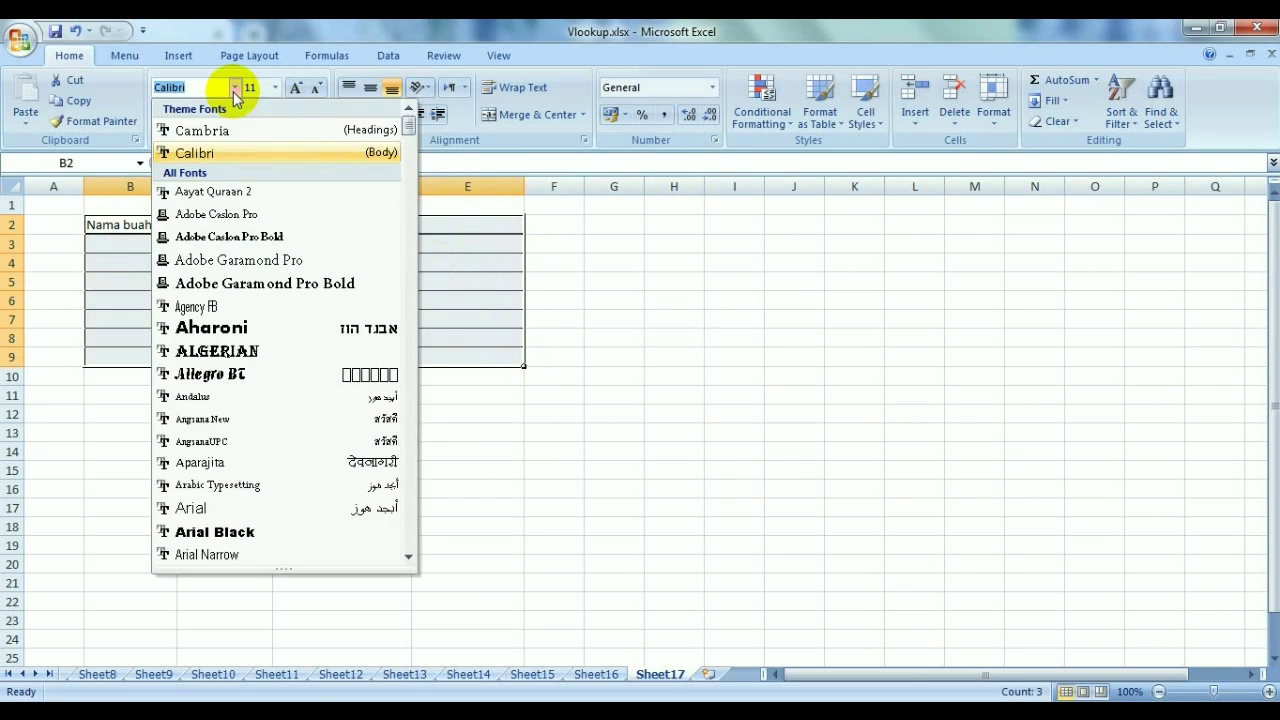
pyautogui.write('te')
pyautogui.press('Down')
pyautogui.press('Down')
pyautogui.press('Down')
pyautogui.press('Down')
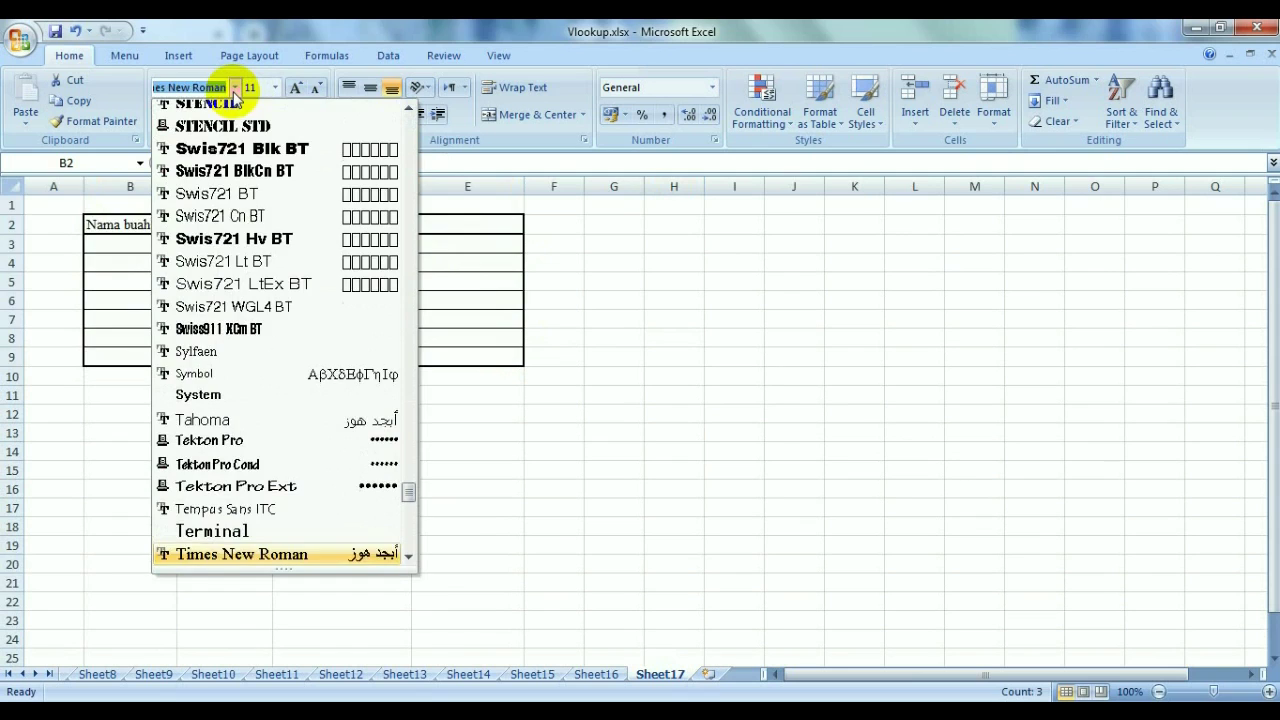
pyautogui.press('Return')
pyautogui.click(274, 88)
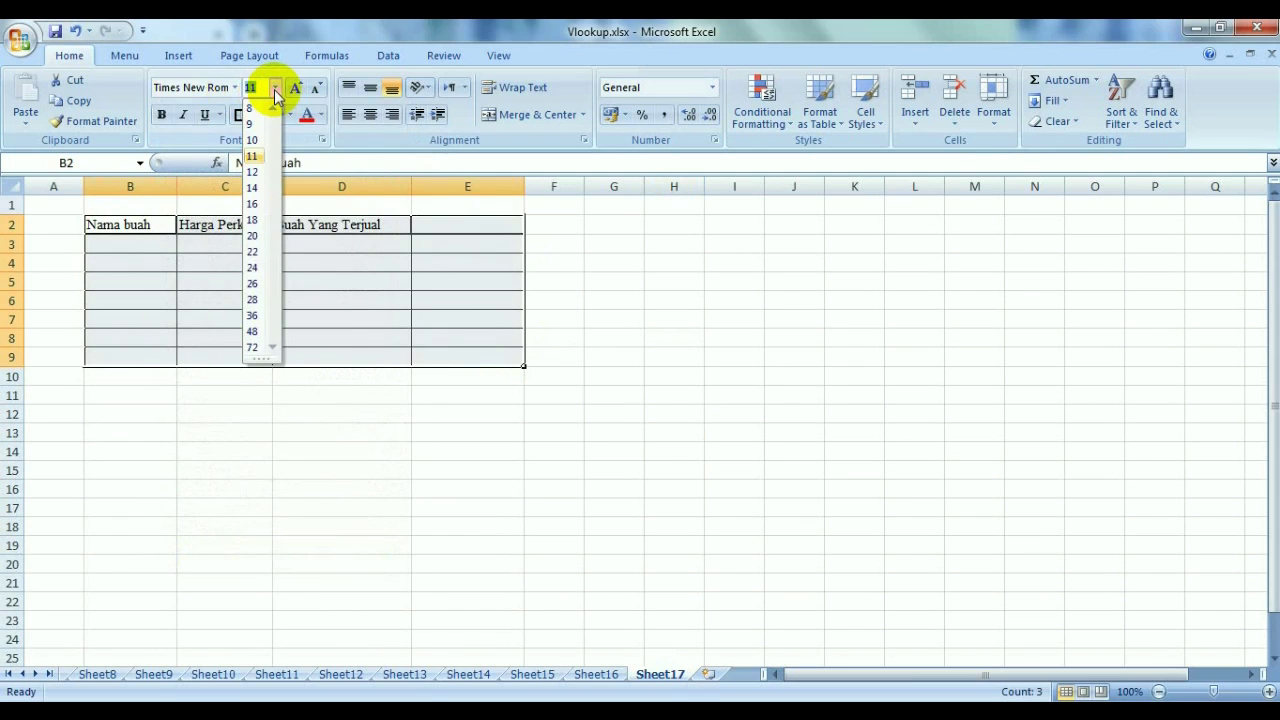
pyautogui.click(255, 188)
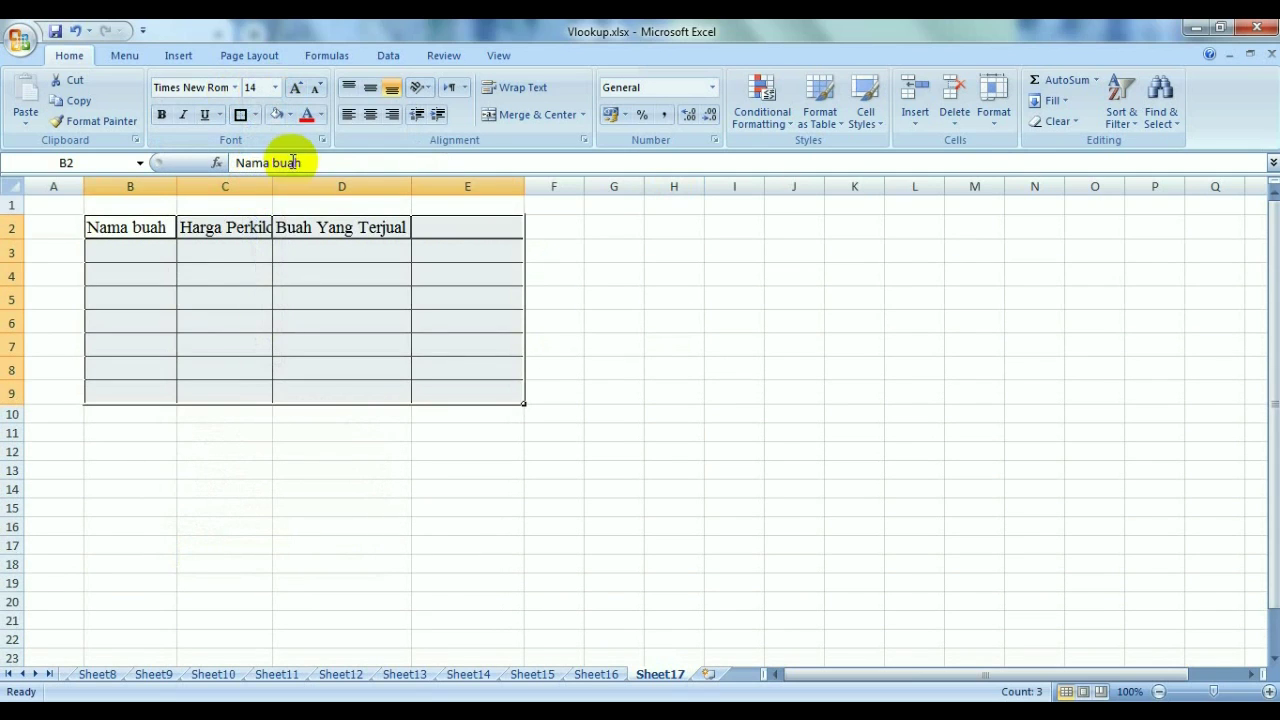
# Widen columns C, B and E to fit the headers.
pyautogui.moveTo(273, 194); pyautogui.dragTo(310, 194)
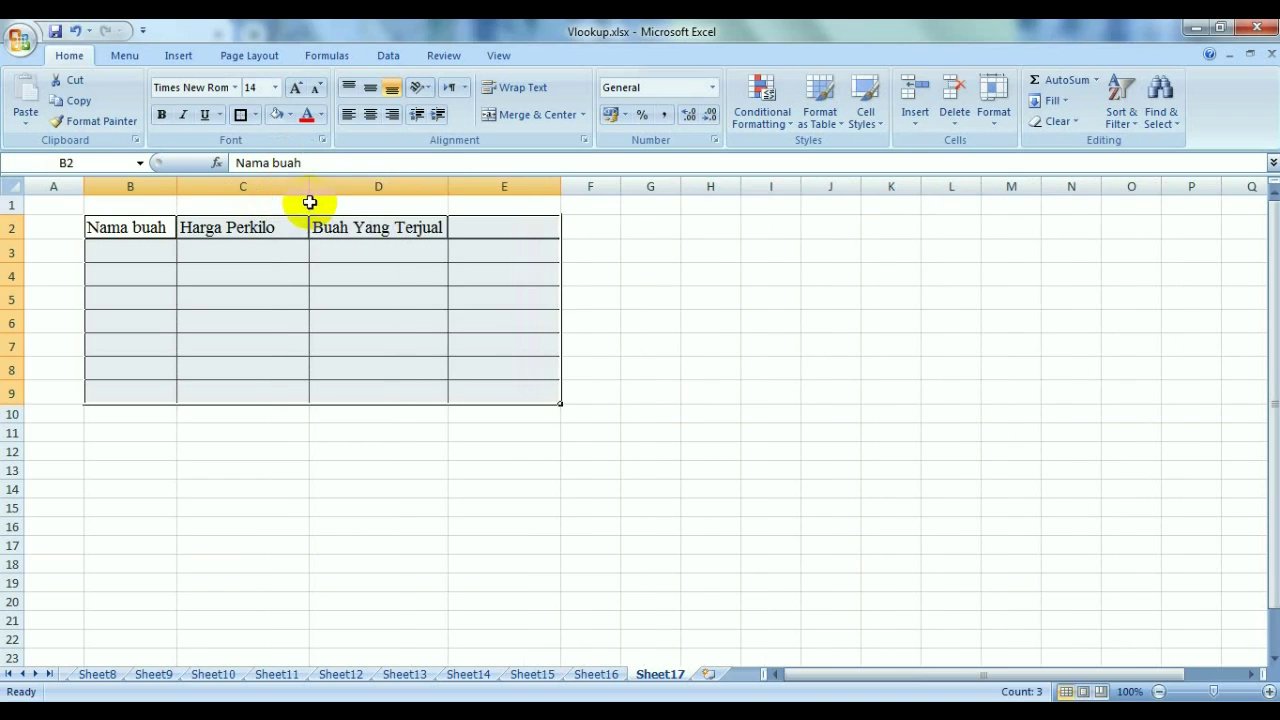
pyautogui.moveTo(177, 187); pyautogui.dragTo(180, 187)
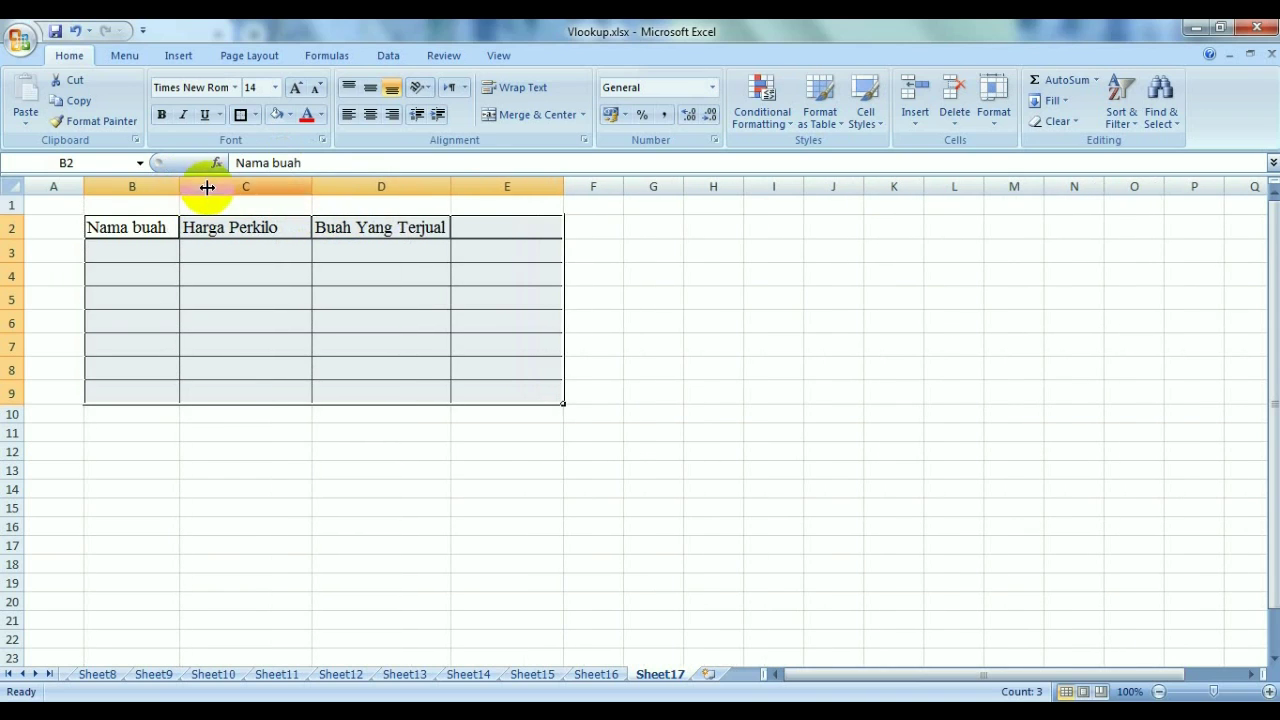
pyautogui.moveTo(563, 187); pyautogui.dragTo(598, 190)
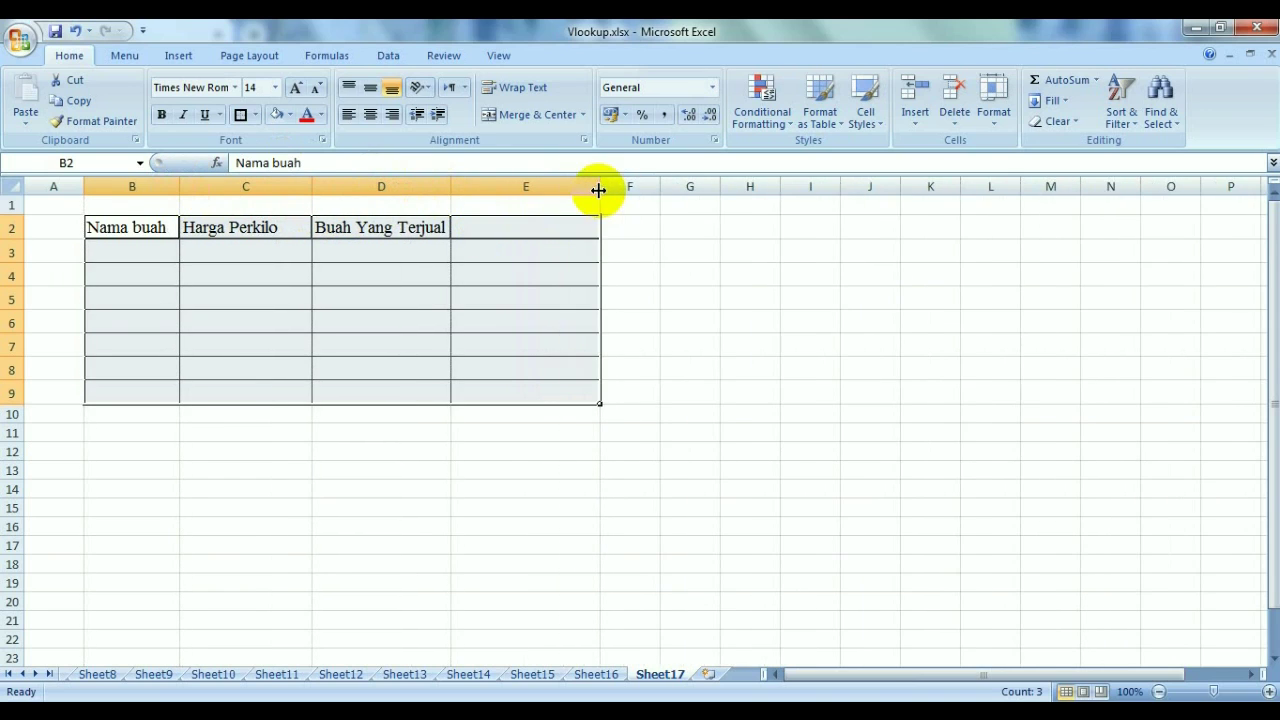
pyautogui.click(712, 346)
# Enter Jumlah in E2 and centre the header row B2:E2.
pyautogui.click(550, 236)
pyautogui.write('Jumlah')
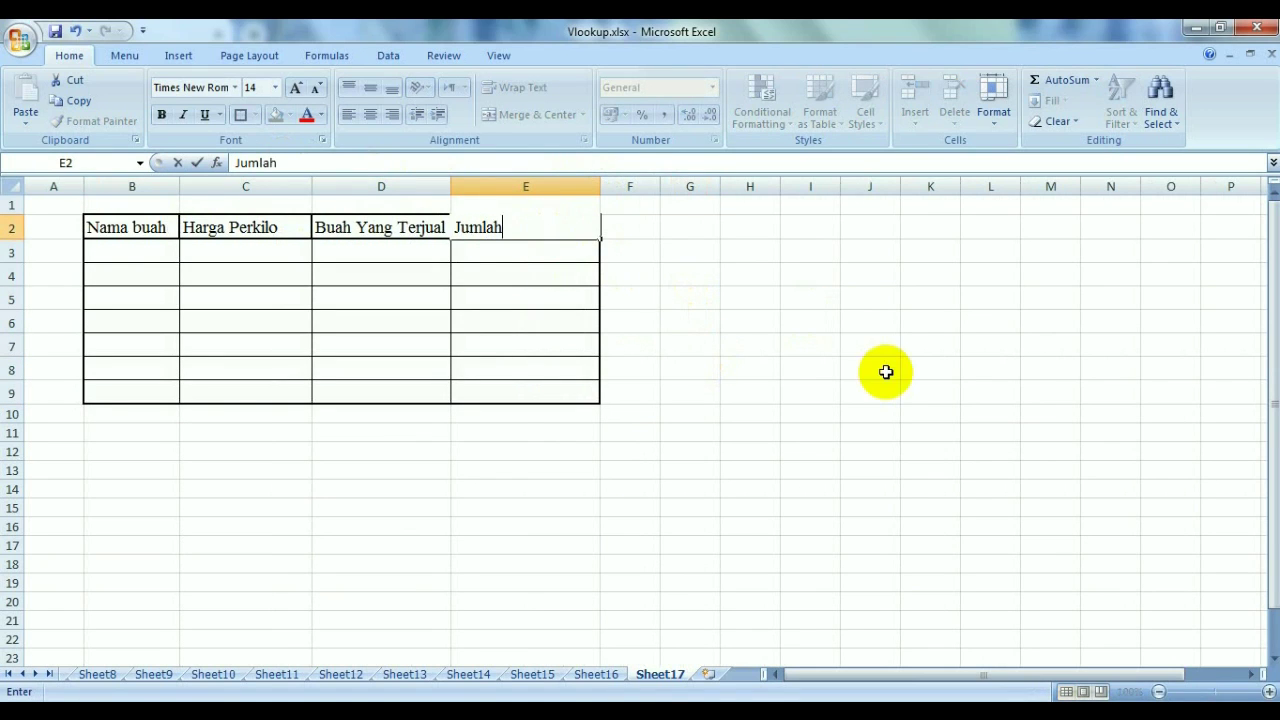
pyautogui.click(886, 371)
pyautogui.moveTo(139, 232)
pyautogui.mouseDown()
pyautogui.moveTo(486, 206)
pyautogui.moveTo(523, 231)
pyautogui.mouseUp()
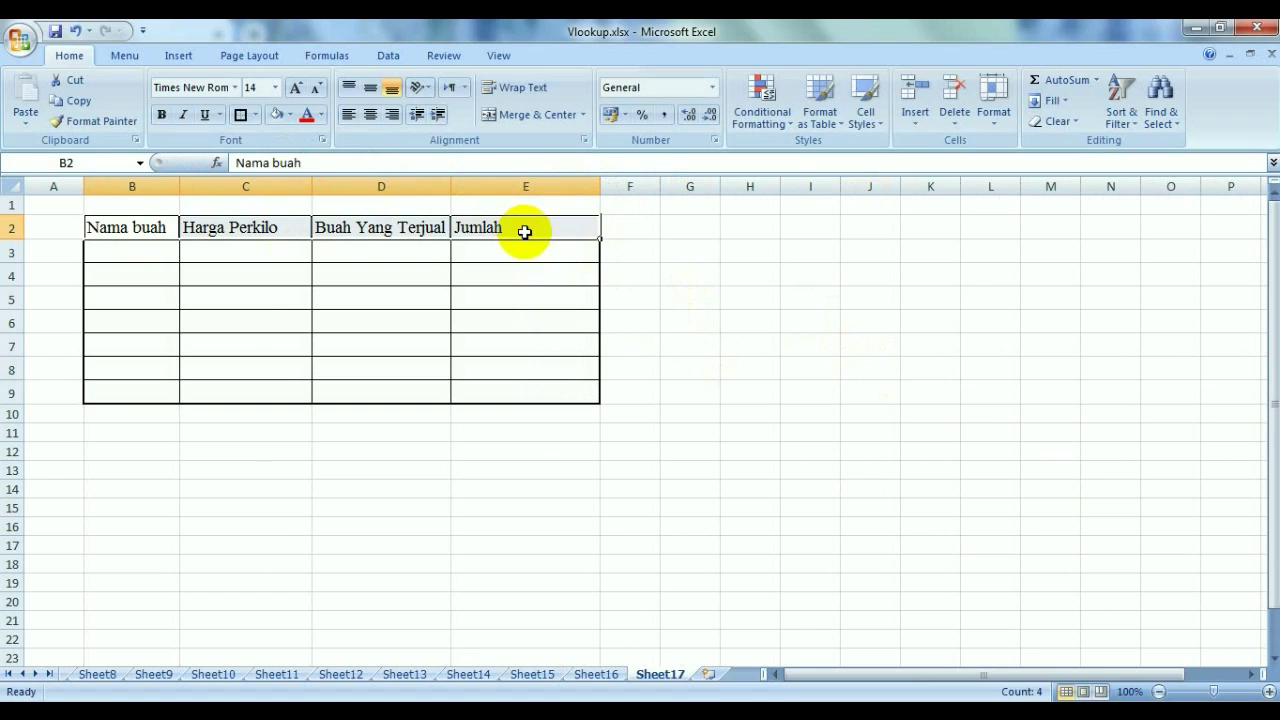
pyautogui.click(371, 118)
# Shade the header row B2:E2 with a grey fill.
pyautogui.click(256, 115)
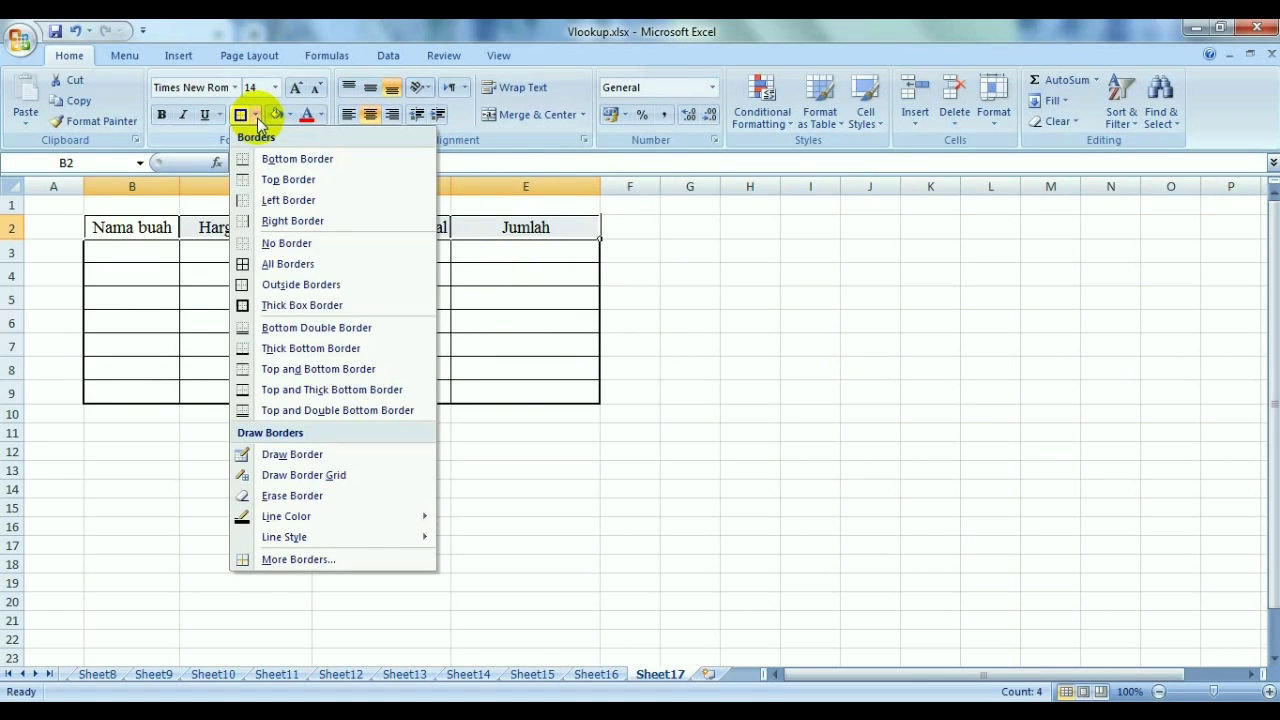
pyautogui.click(291, 115)
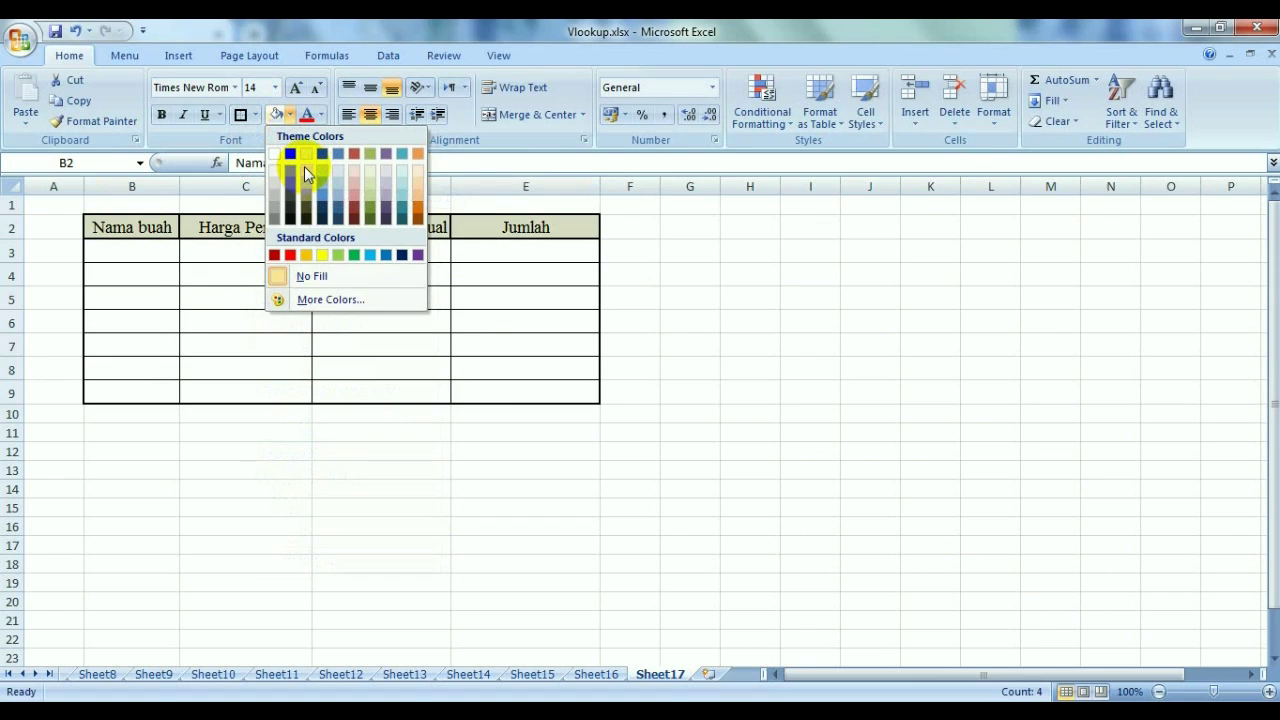
pyautogui.click(306, 172)
pyautogui.click(309, 366)
# Fill the body cells B3:D9 light peach.
pyautogui.moveTo(143, 252)
pyautogui.mouseDown()
pyautogui.moveTo(357, 284)
pyautogui.moveTo(374, 395)
pyautogui.mouseUp()
pyautogui.click(290, 114)
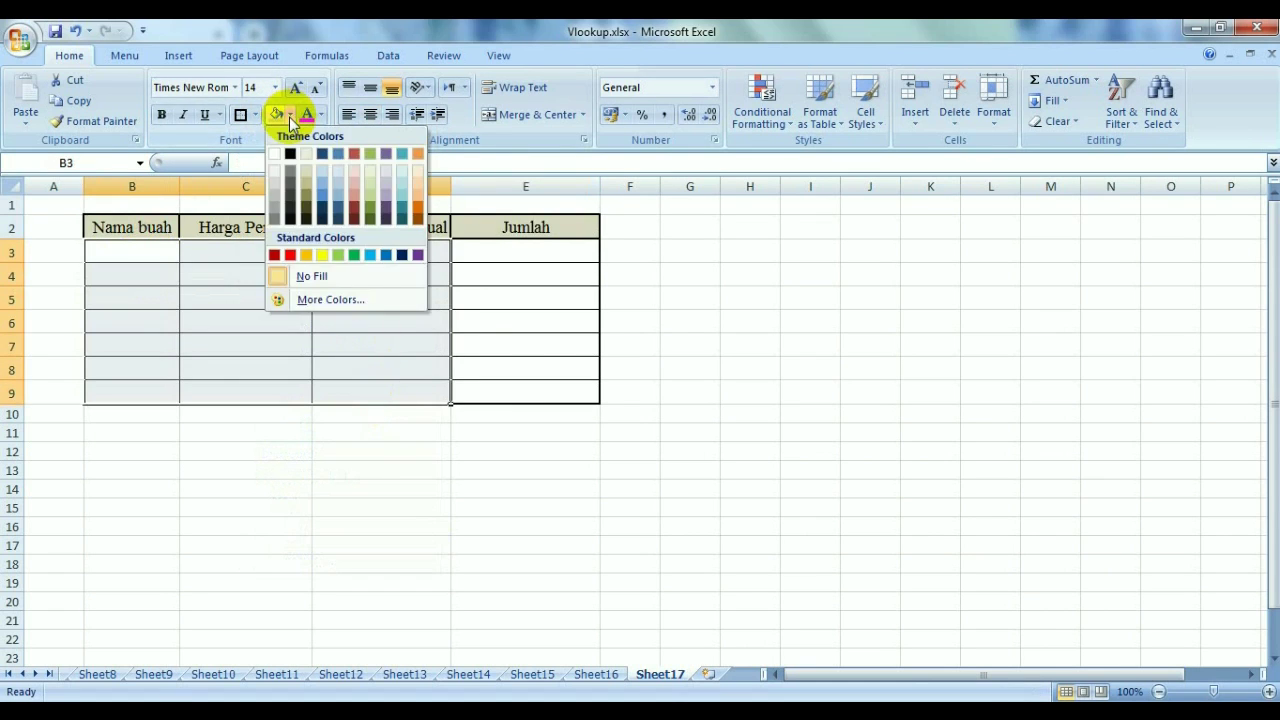
pyautogui.click(416, 165)
pyautogui.click(351, 511)
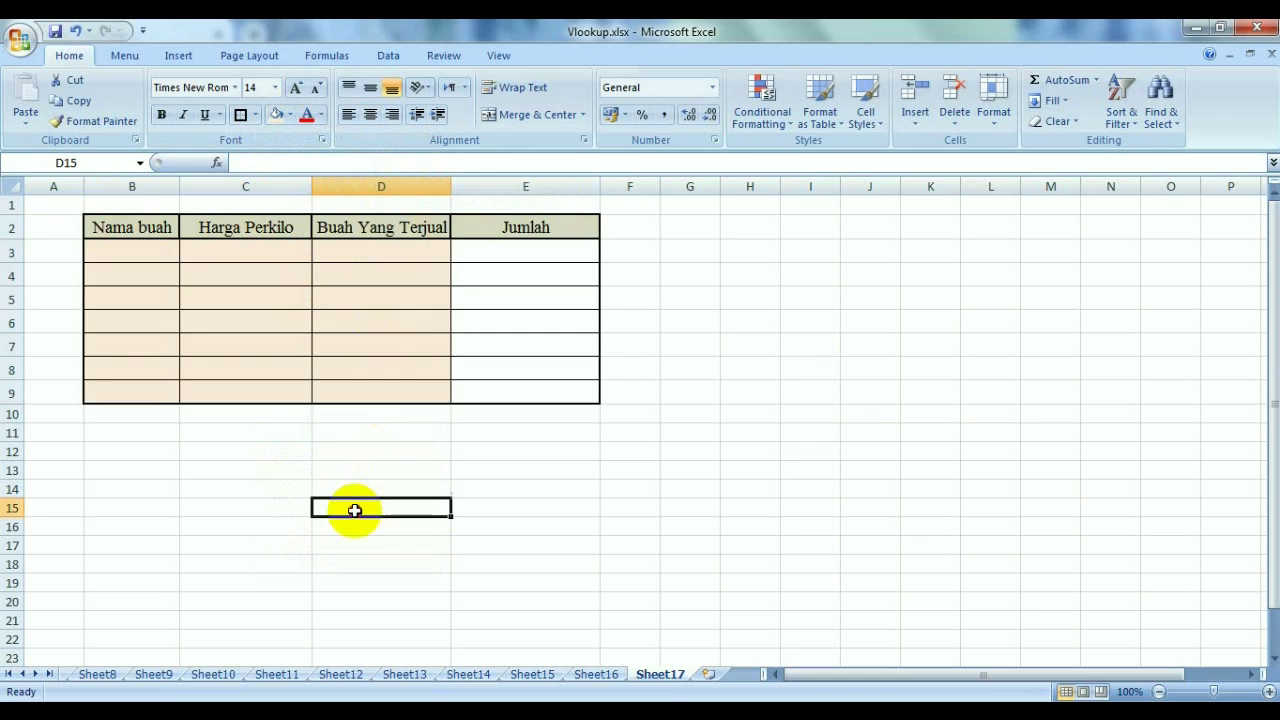
pyautogui.click(152, 254)
# Enter Buah Mangga, Buah melon and Buah Semangka in B3:B5, widening column B.
pyautogui.write('Buah')
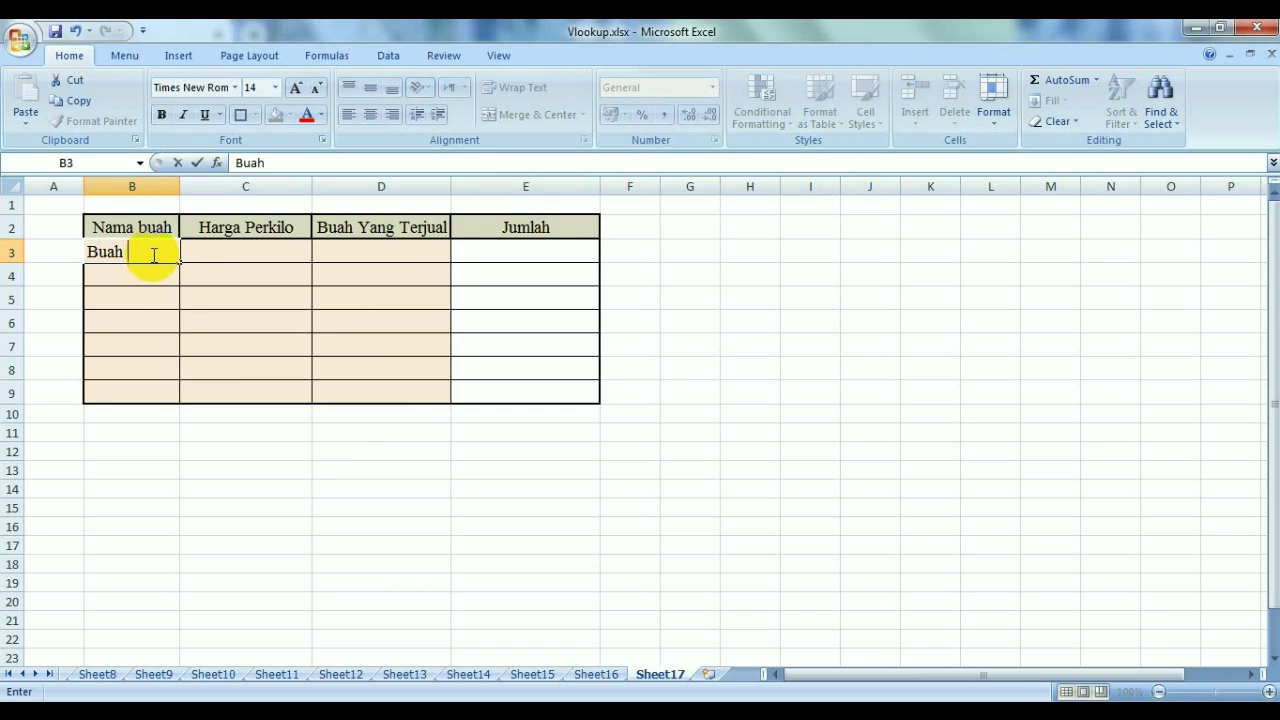
pyautogui.write('Mangga')
pyautogui.press('Return')
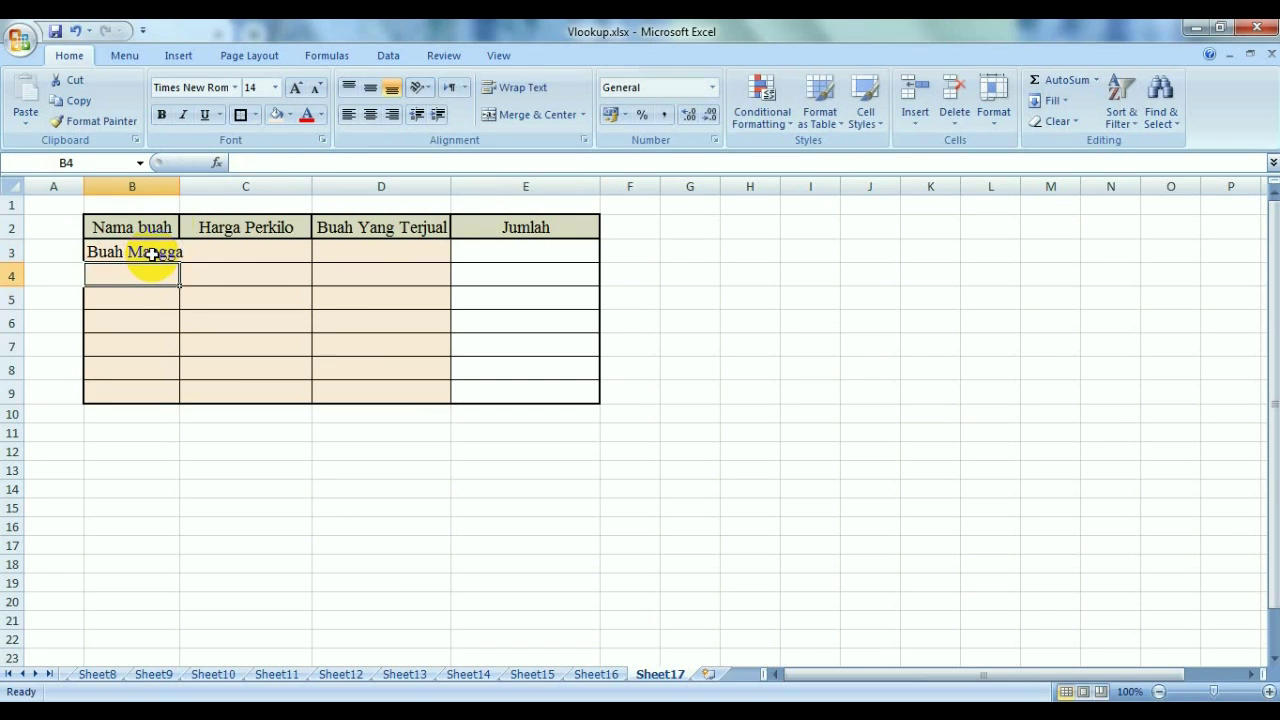
pyautogui.moveTo(183, 186); pyautogui.dragTo(221, 186)
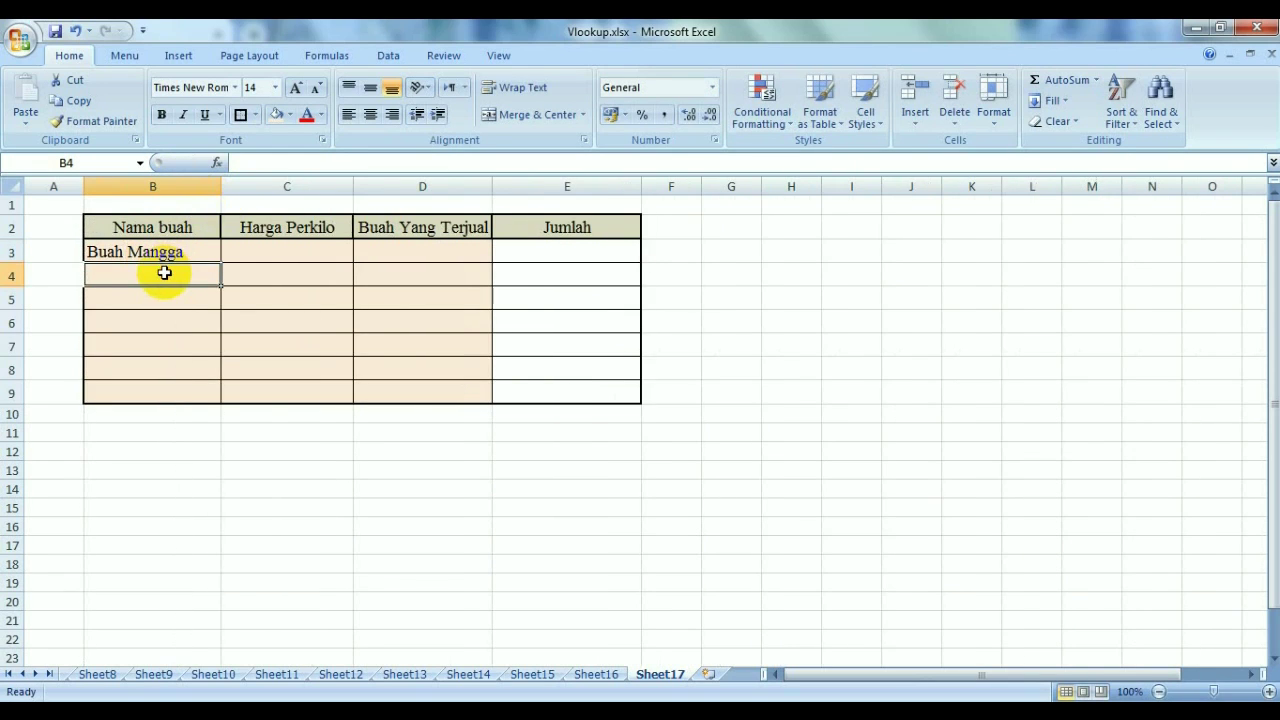
pyautogui.write('Buah melon')
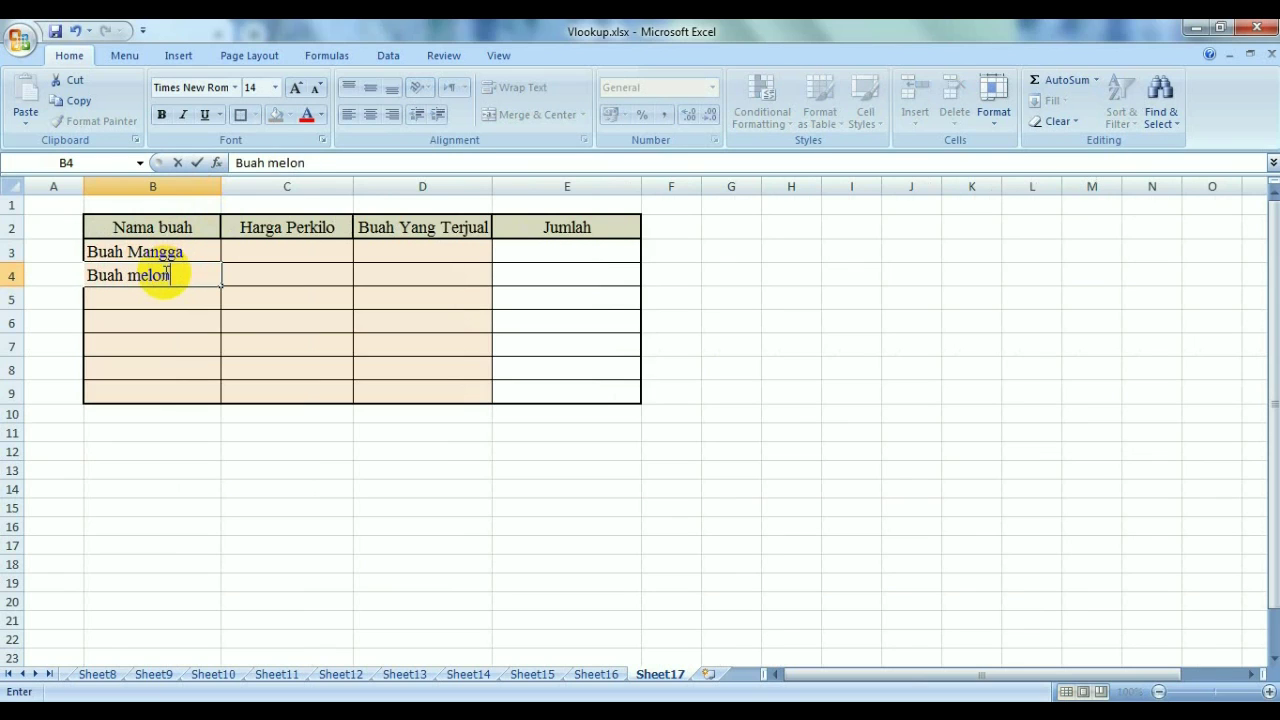
pyautogui.press('Return')
pyautogui.write('Bua')
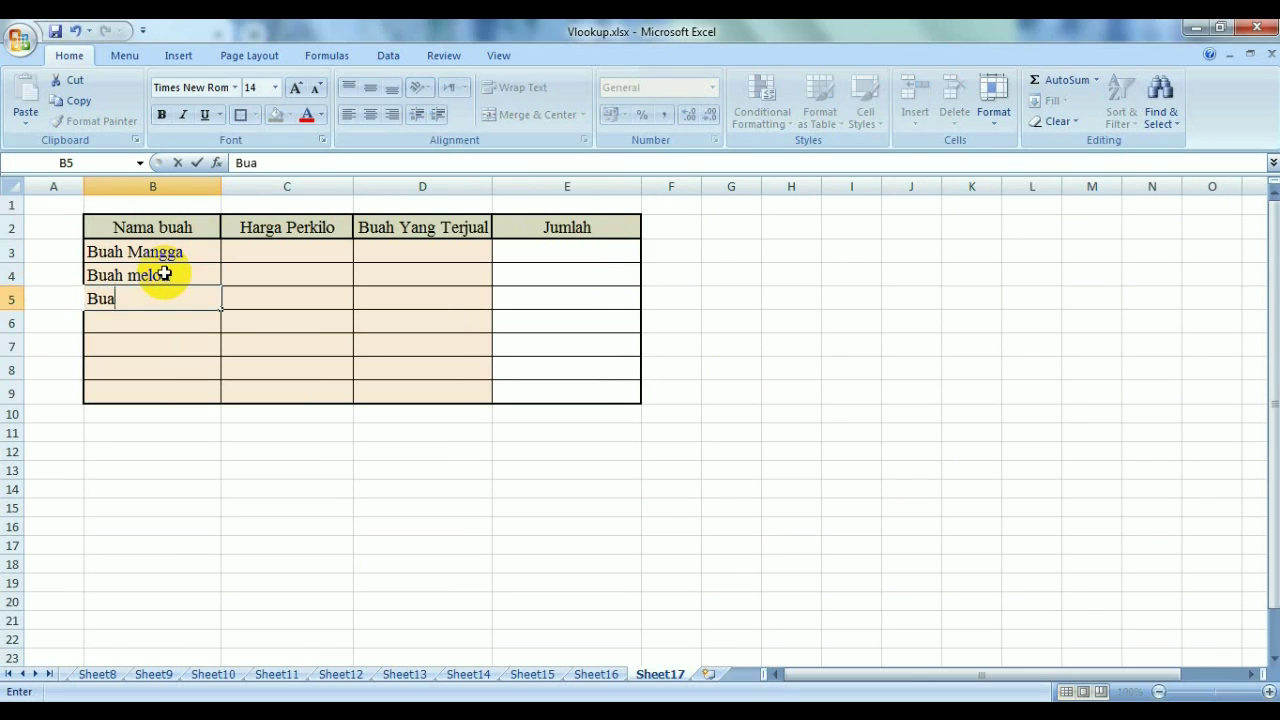
pyautogui.write('h Semangka')
pyautogui.press('Return')
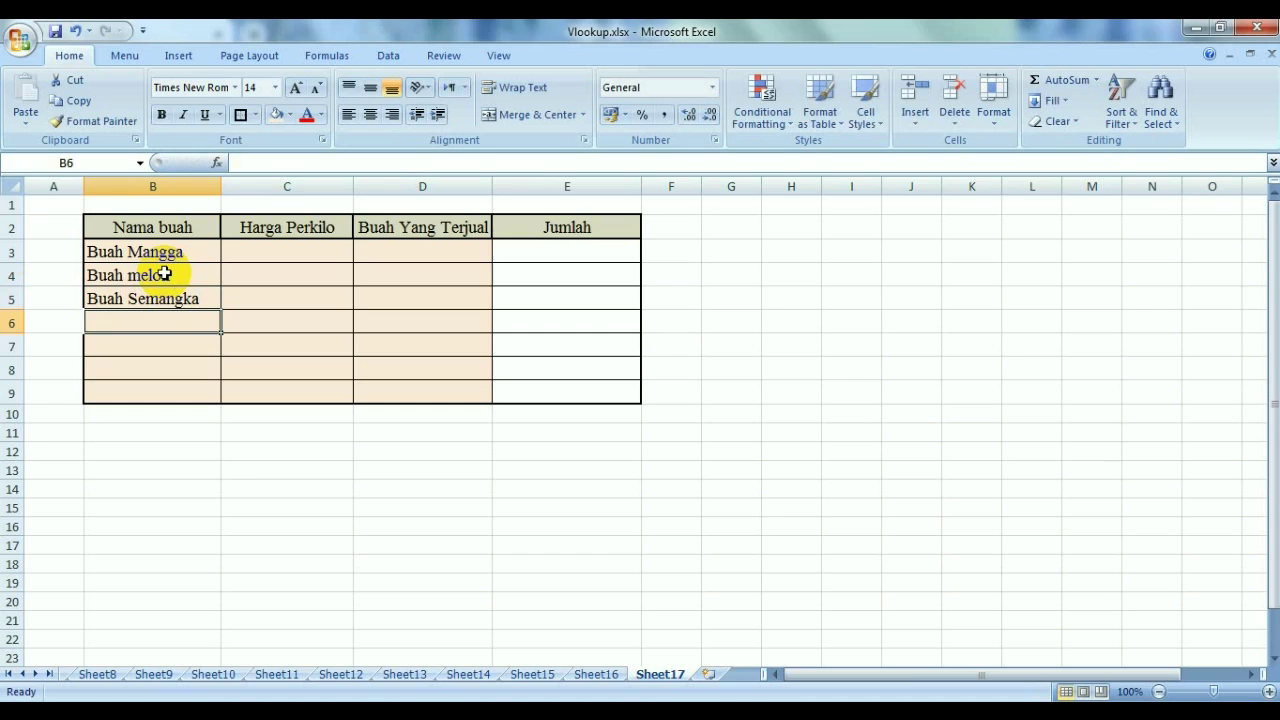
# Enter Buah Nangka, Buah Apel, Buah Anggur and Buah Salak in B6:B9.
pyautogui.write('Buah Nangka')
pyautogui.press('Return')
pyautogui.write('Buah Apel')
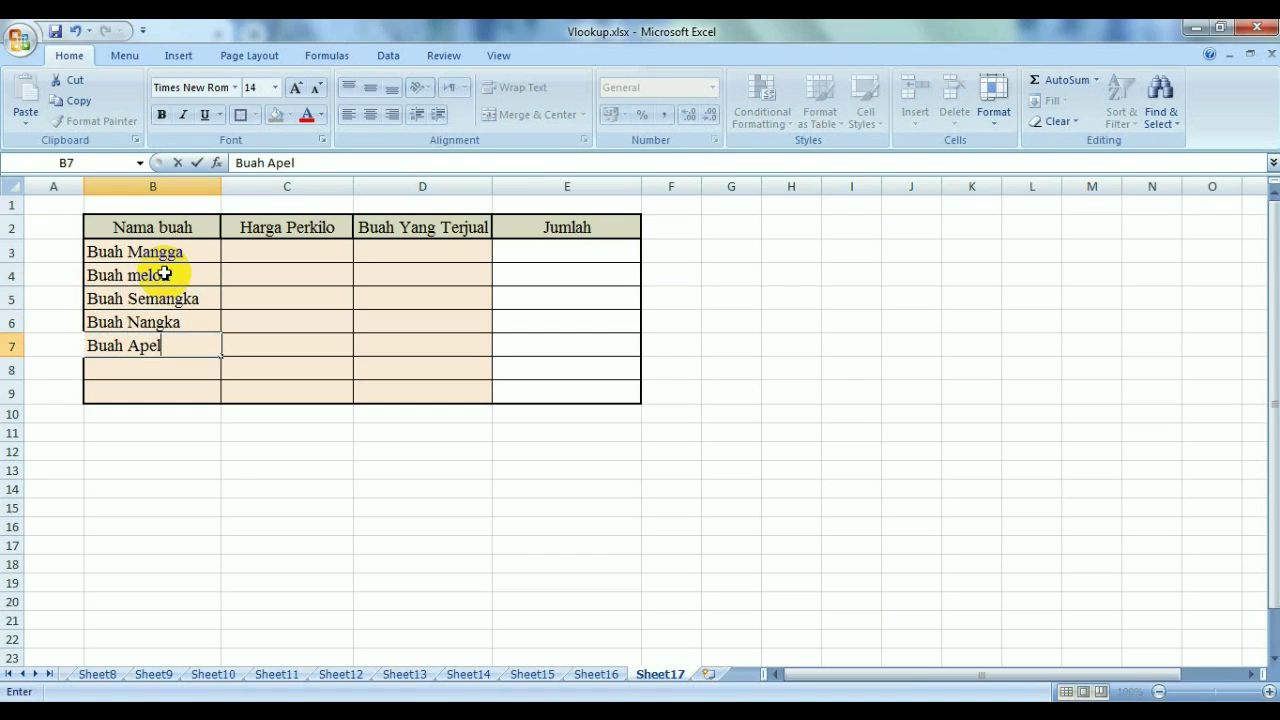
pyautogui.press('Return')
pyautogui.write('Buah Anggur')
pyautogui.press('Return')
pyautogui.write('Buah Salak')
pyautogui.click(255, 255)
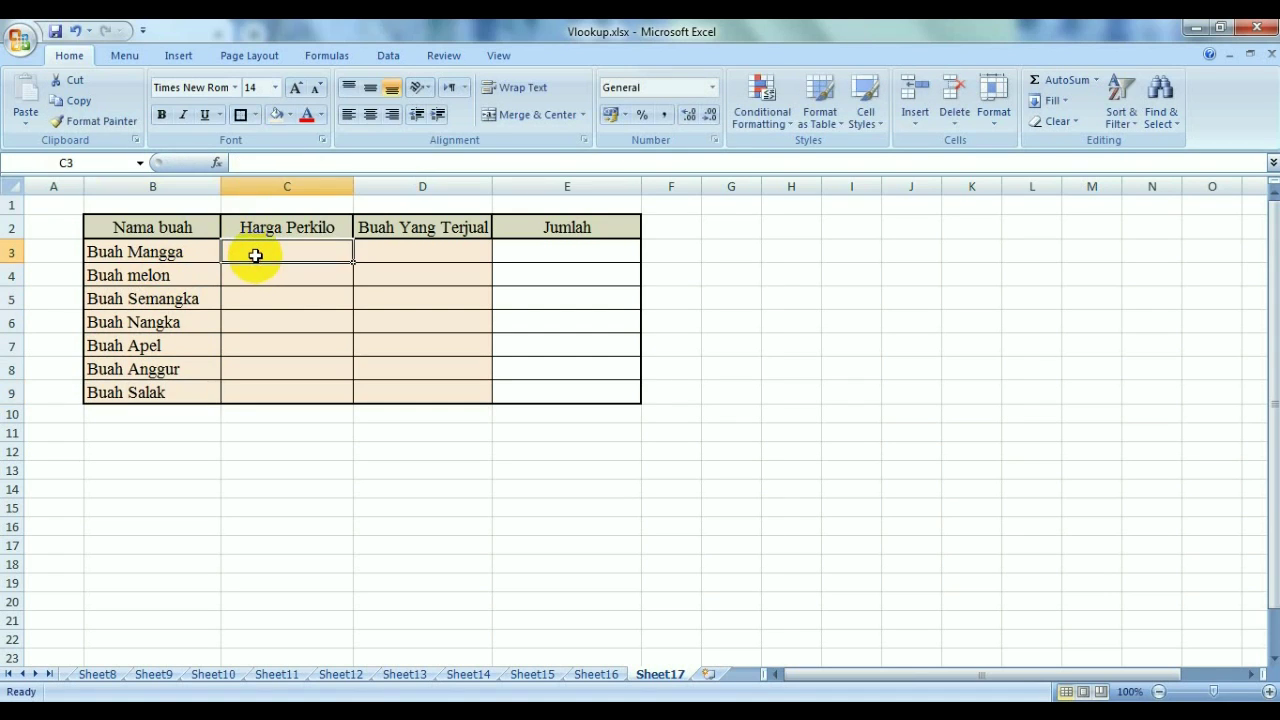
# Enter prices 15000, 30000 and 25000 in C3:C5.
pyautogui.write('15000')
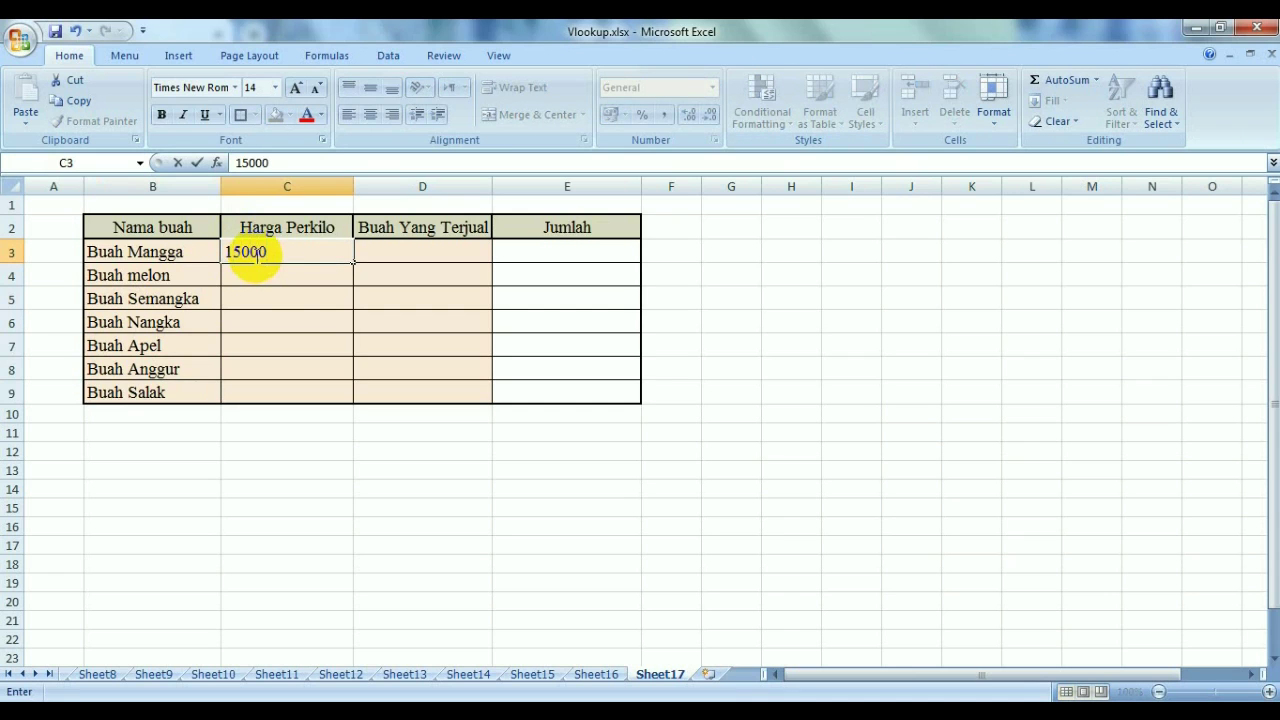
pyautogui.press('Return')
pyautogui.write('30000')
pyautogui.press('Return')
pyautogui.write('25')
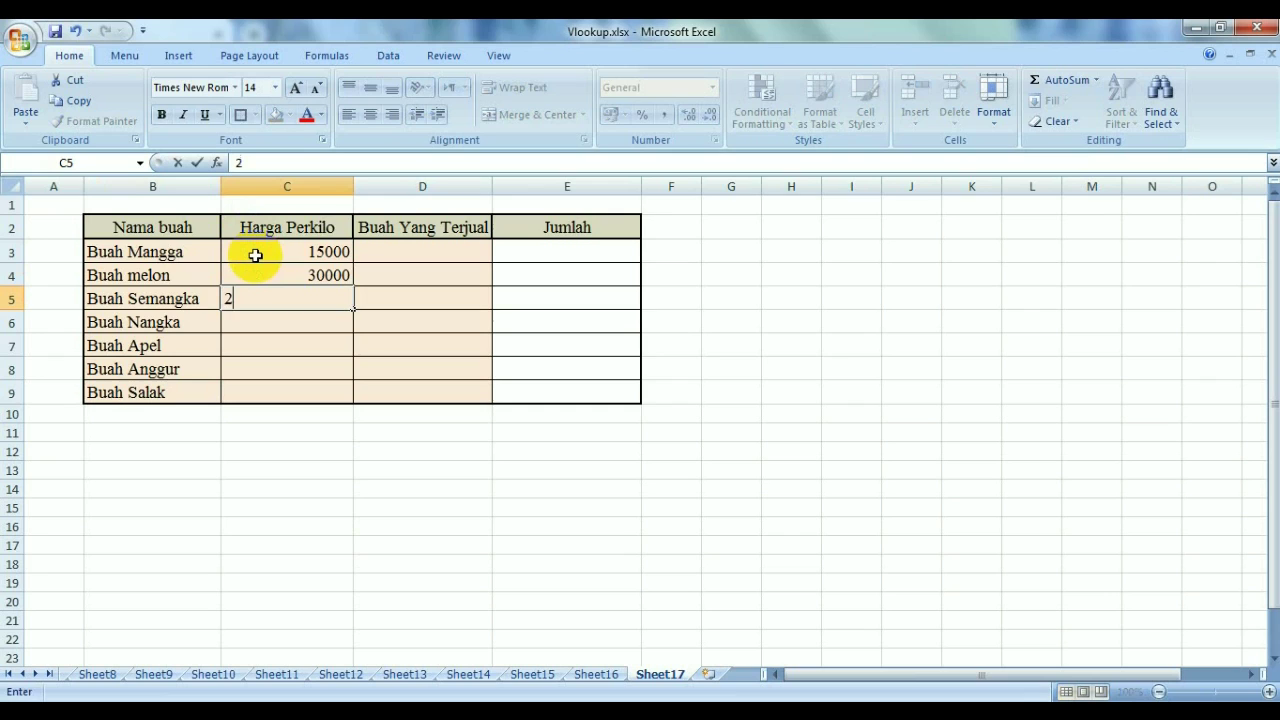
pyautogui.write('000')
pyautogui.press('Return')
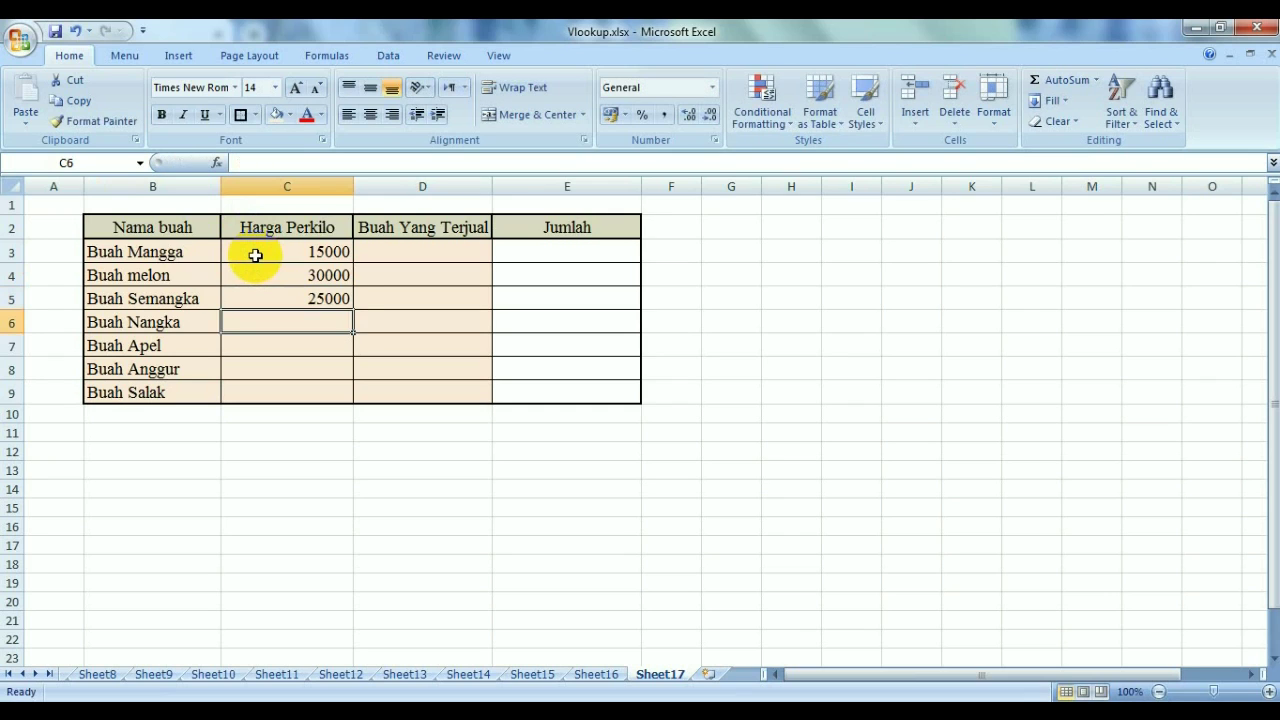
# Enter prices 35000, 27000, 32000 and 10000 in C6:C9.
pyautogui.write('35000')
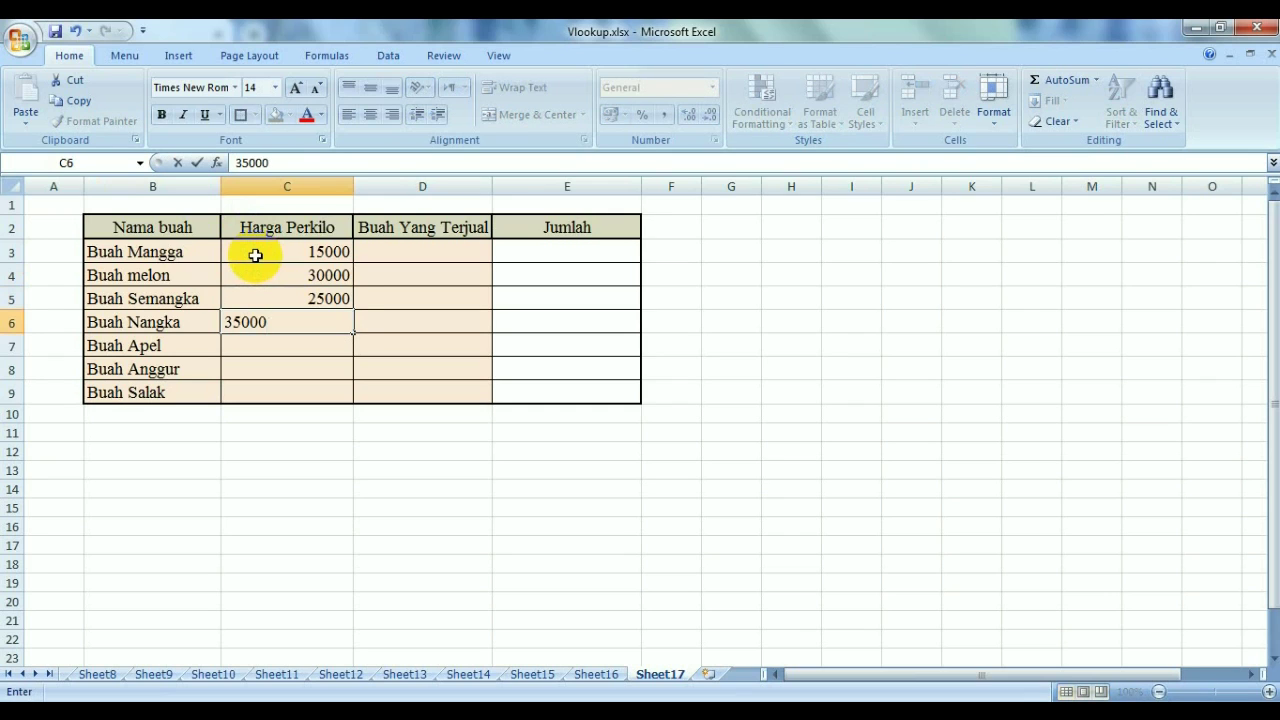
pyautogui.press('Return')
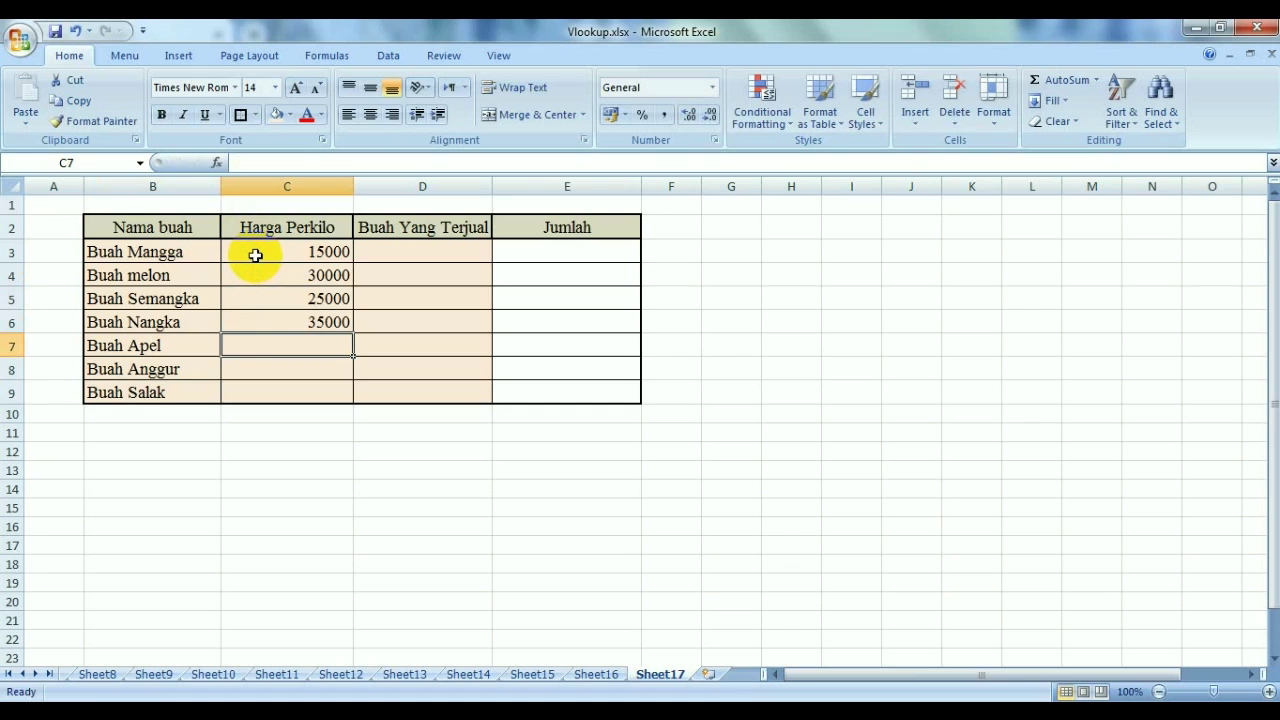
pyautogui.write('27000')
pyautogui.press('Return')
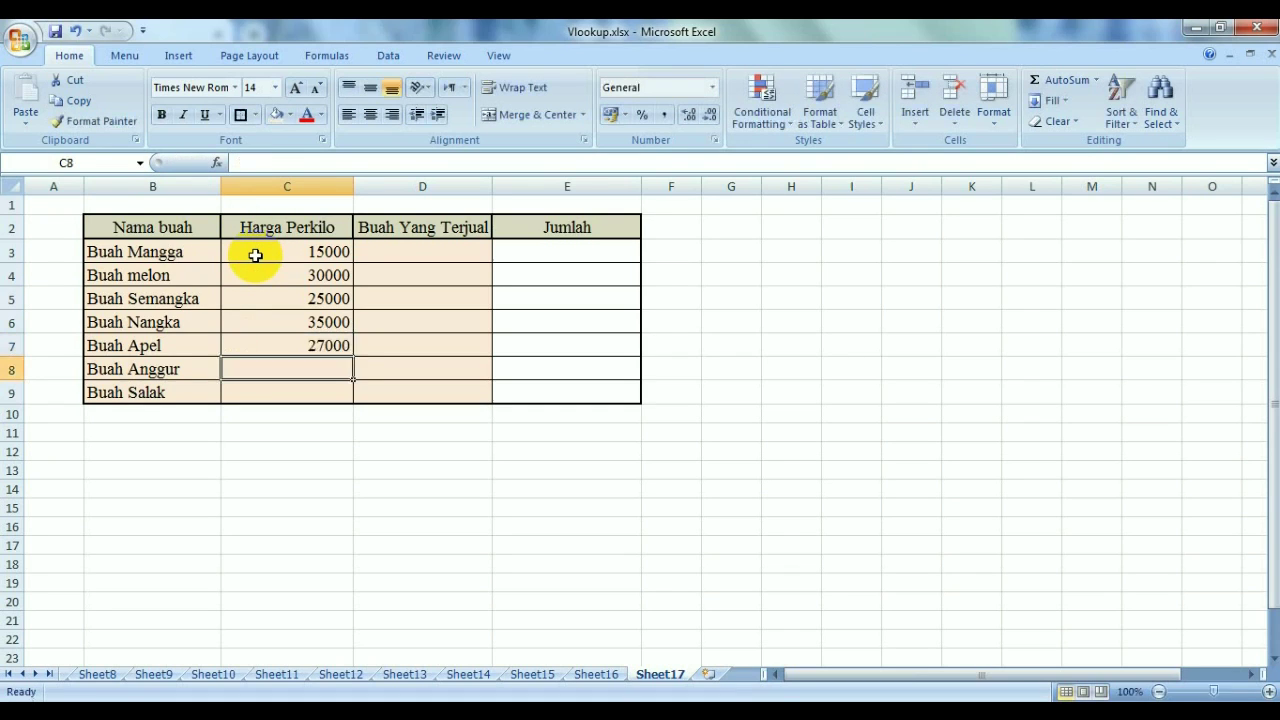
pyautogui.write('32000')
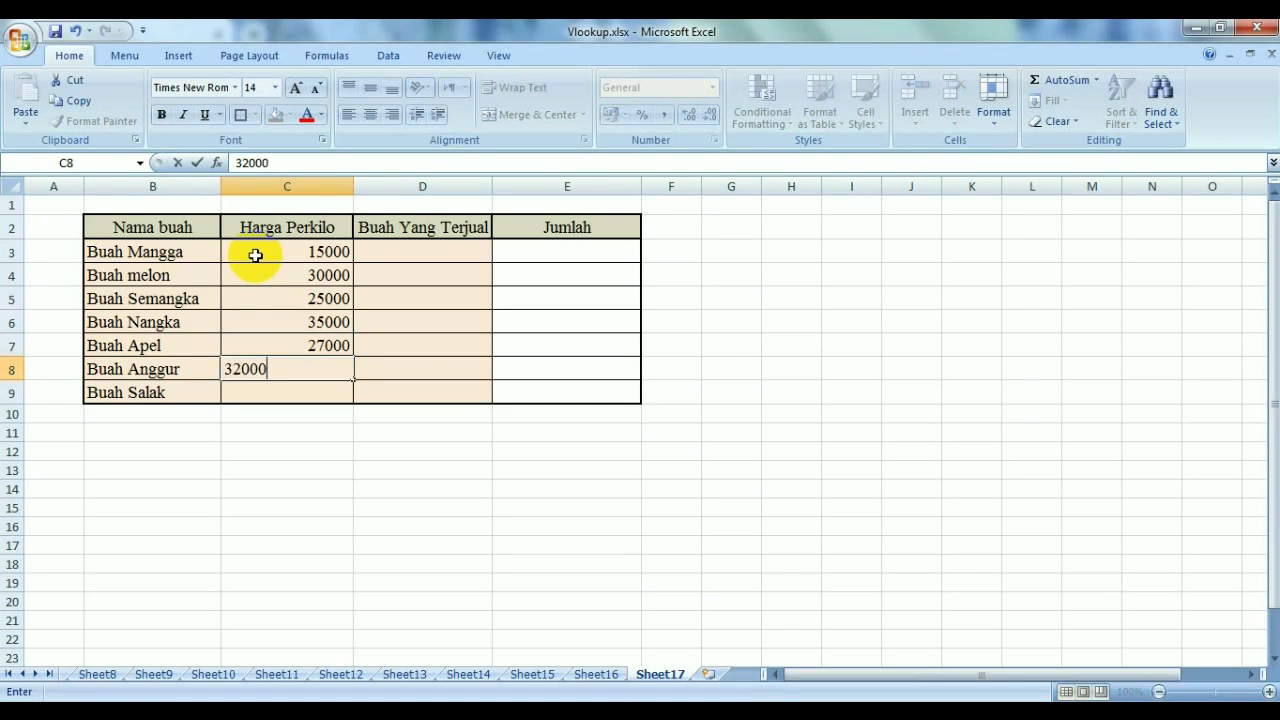
pyautogui.press('Return')
pyautogui.write('1000')
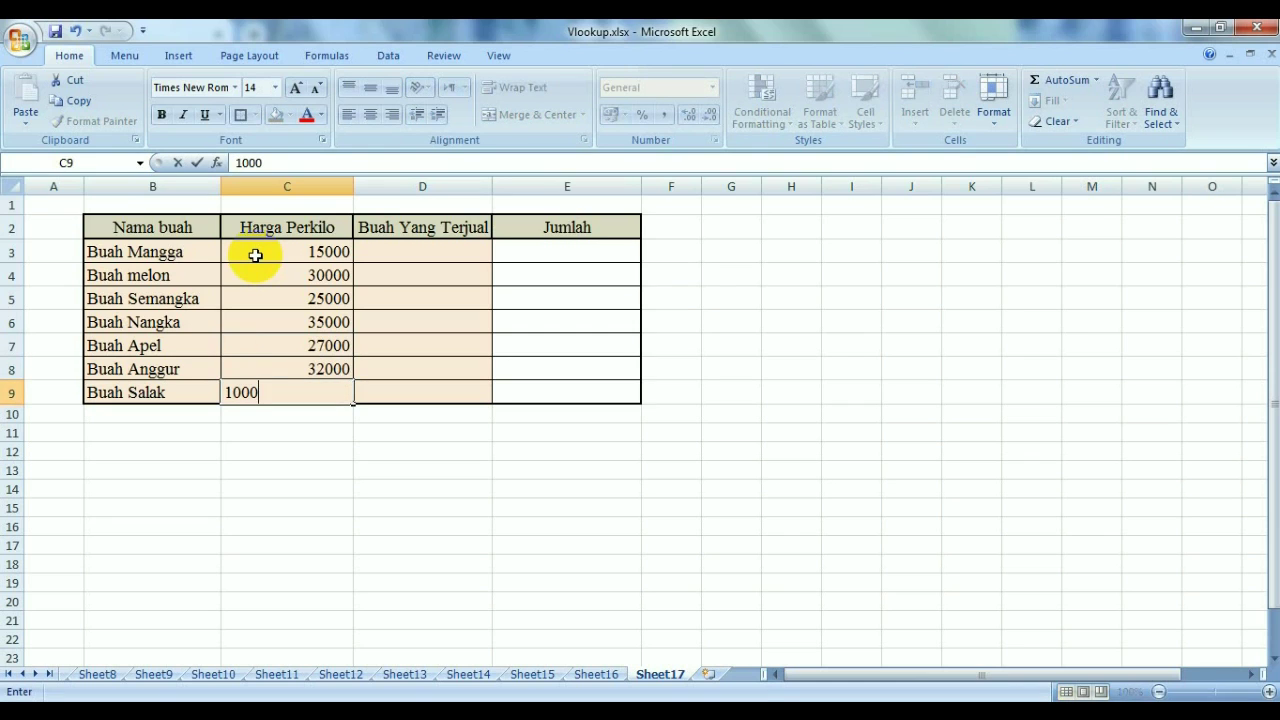
pyautogui.click(334, 431)
# Format prices C3:C9 as Rp Indonesian accounting with no decimals, e.g. Rp 15.000.
pyautogui.moveTo(306, 251); pyautogui.dragTo(314, 393)
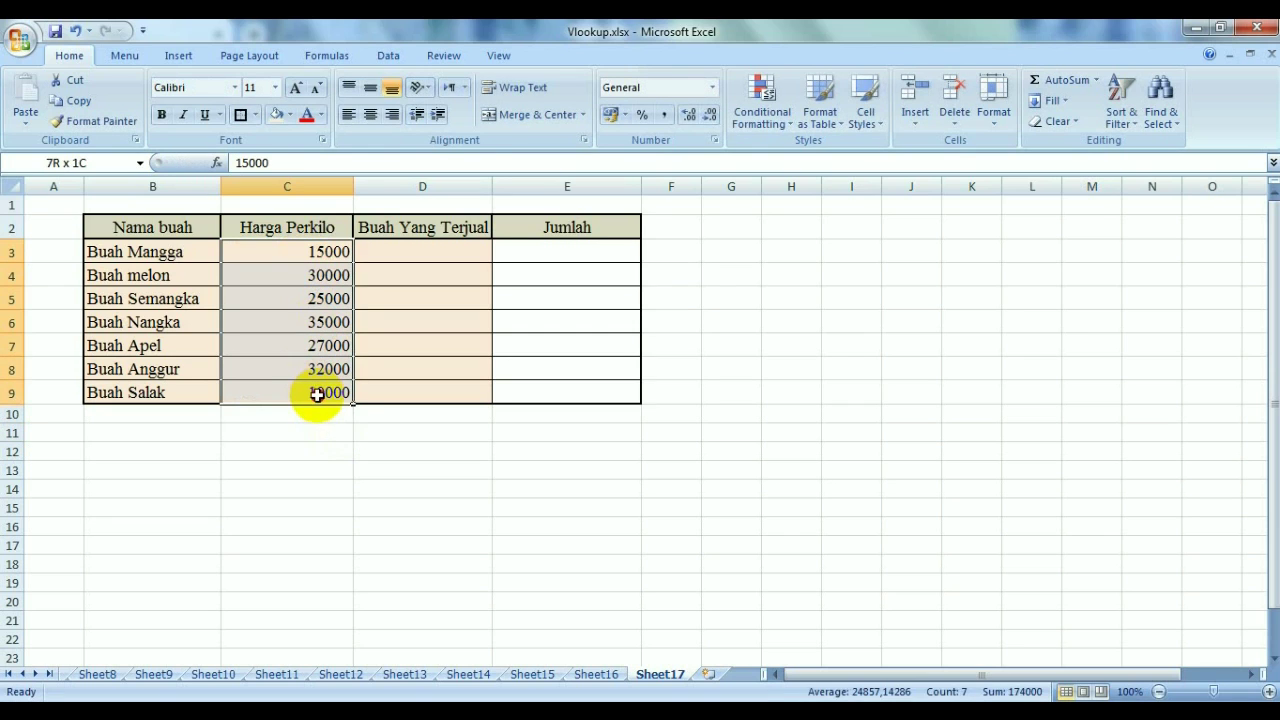
pyautogui.click(625, 115)
pyautogui.click(632, 135)
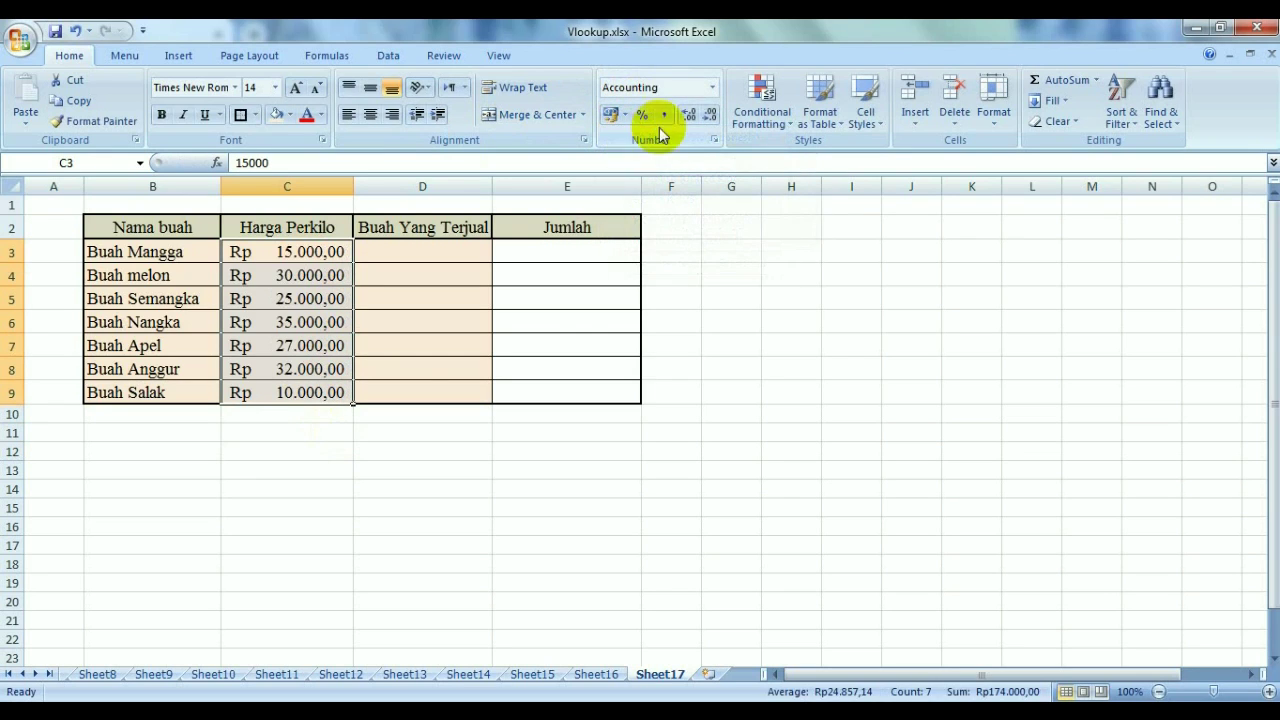
pyautogui.click(710, 117)
pyautogui.click(710, 117)
pyautogui.click(465, 250)
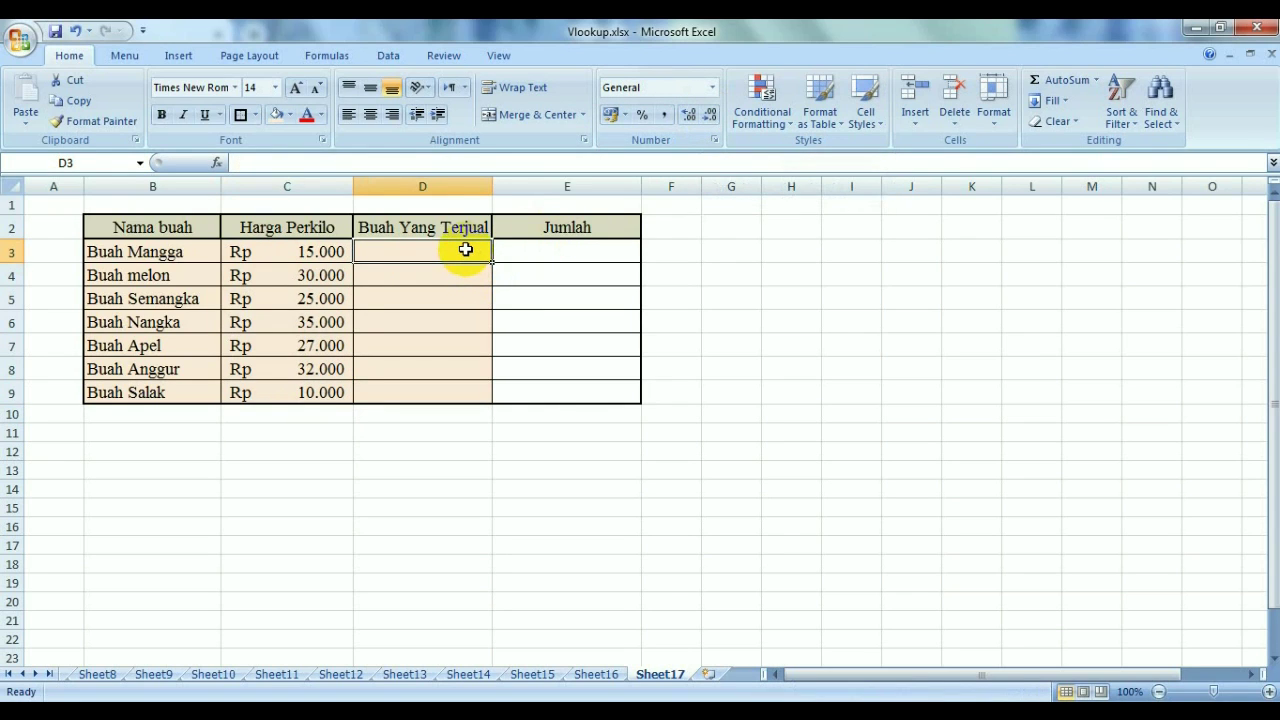
# Enter the quantities sold 15, 20, 10, 17, 25, 9 and 33 into D3:D9.
pyautogui.write('15')
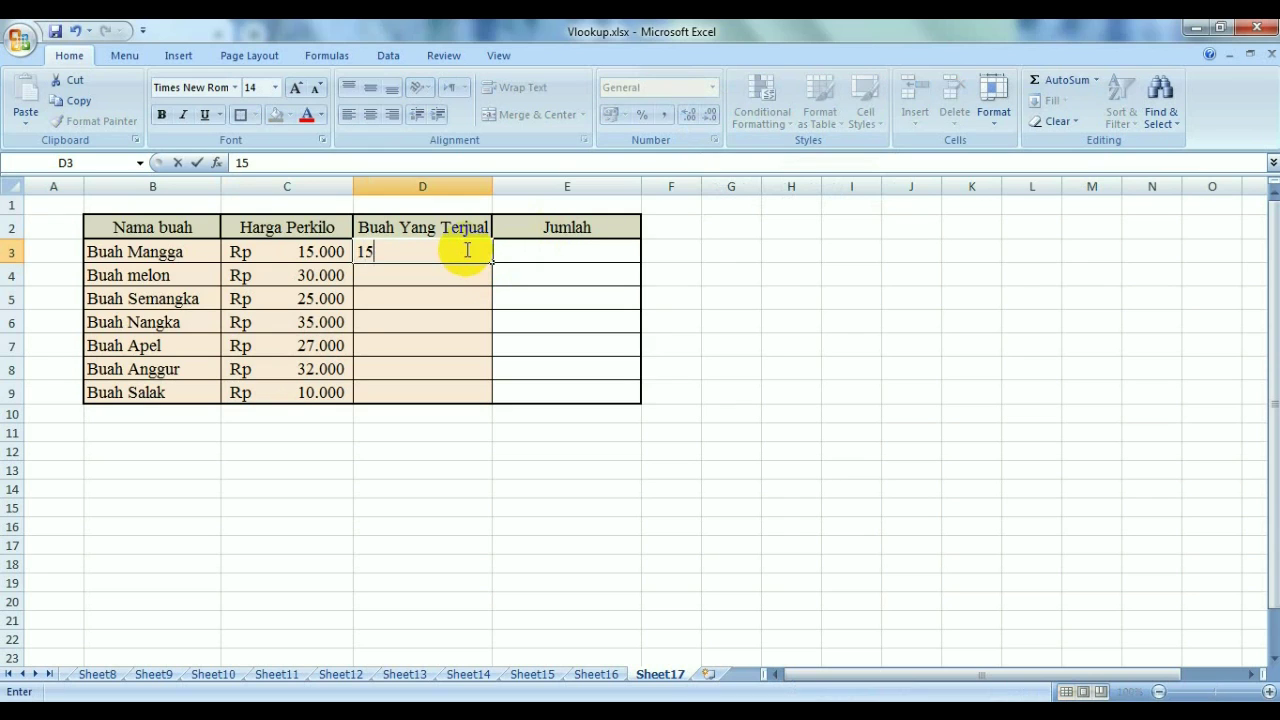
pyautogui.press('Return')
pyautogui.write('20')
pyautogui.press('Return')
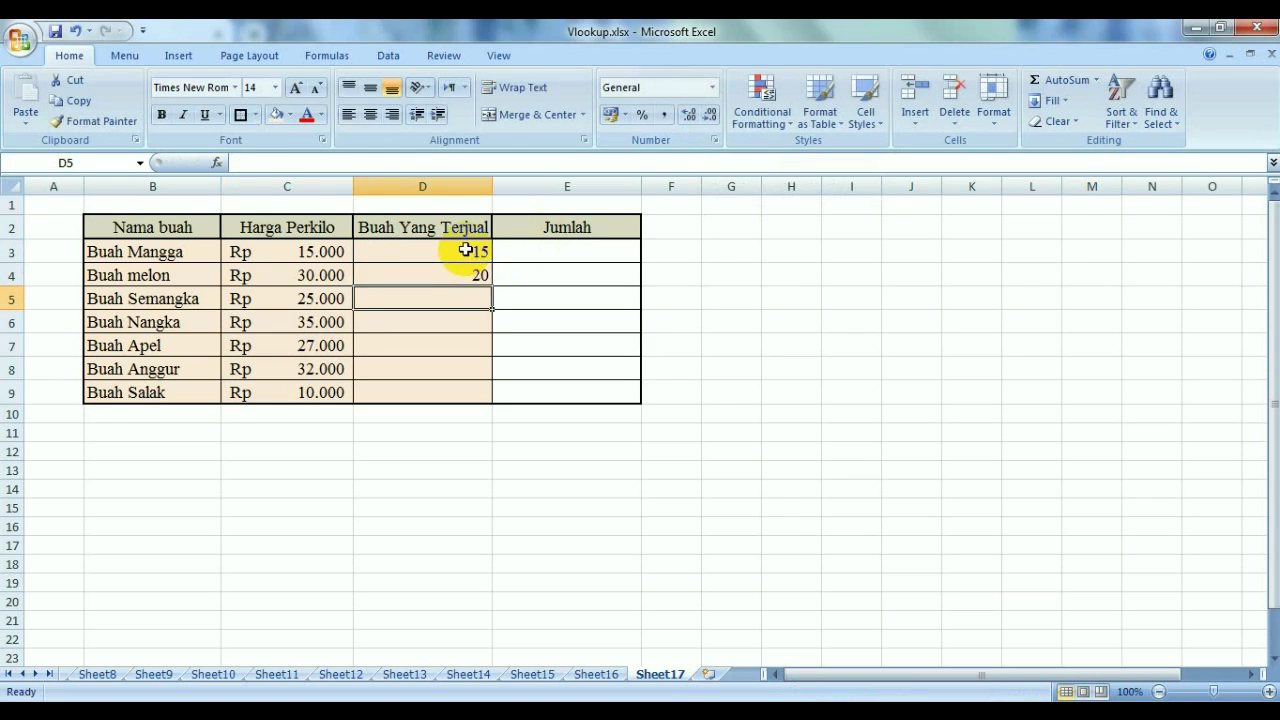
pyautogui.write('10')
pyautogui.press('Return')
pyautogui.write('17')
pyautogui.press('Return')
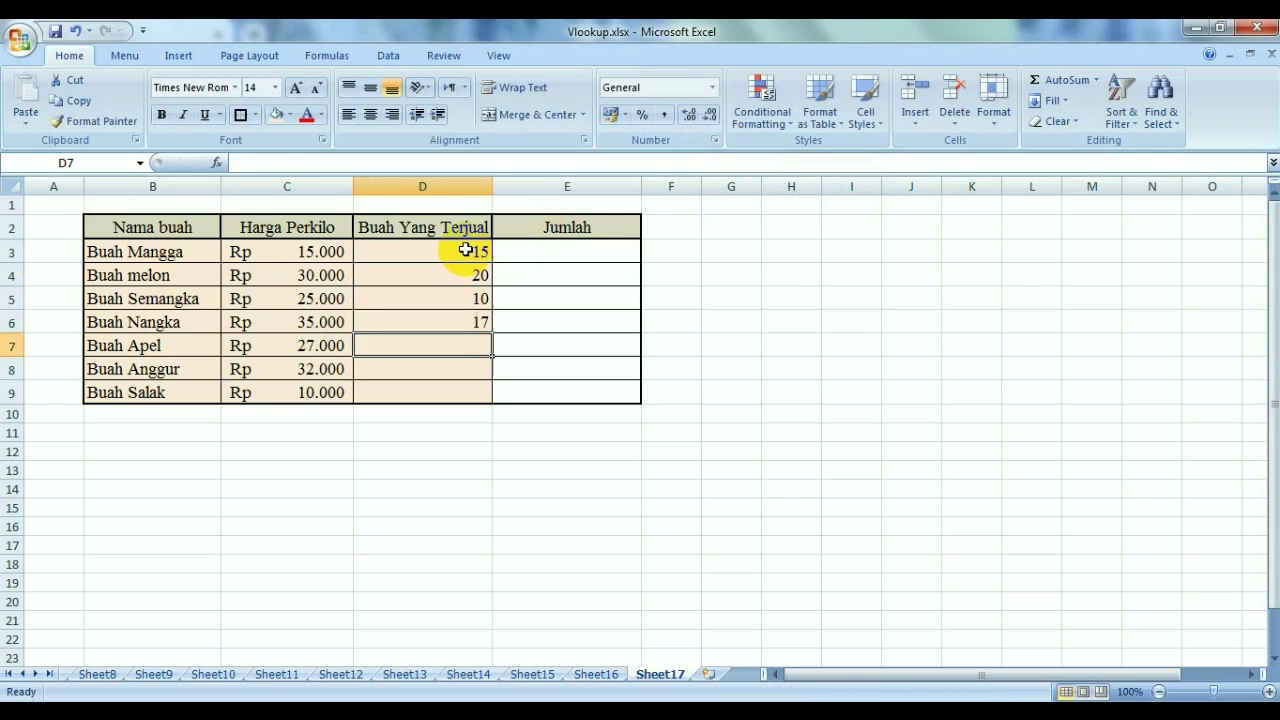
pyautogui.write('25')
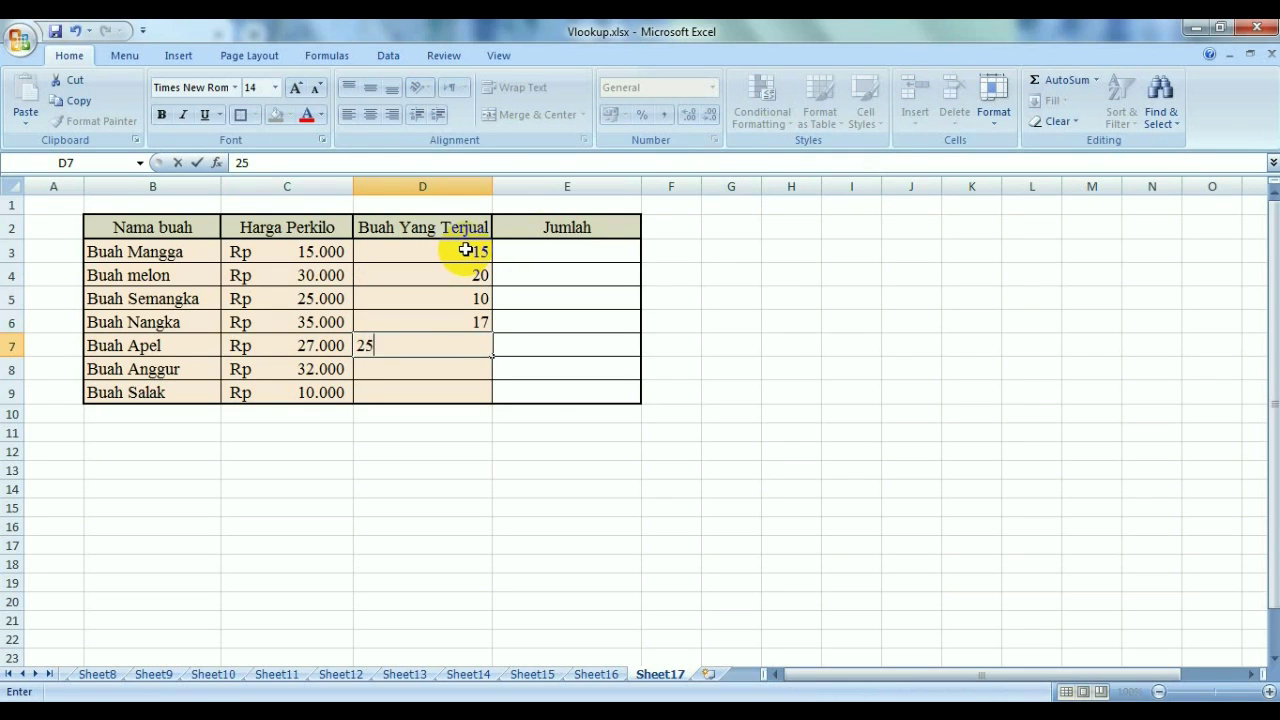
pyautogui.press('Return')
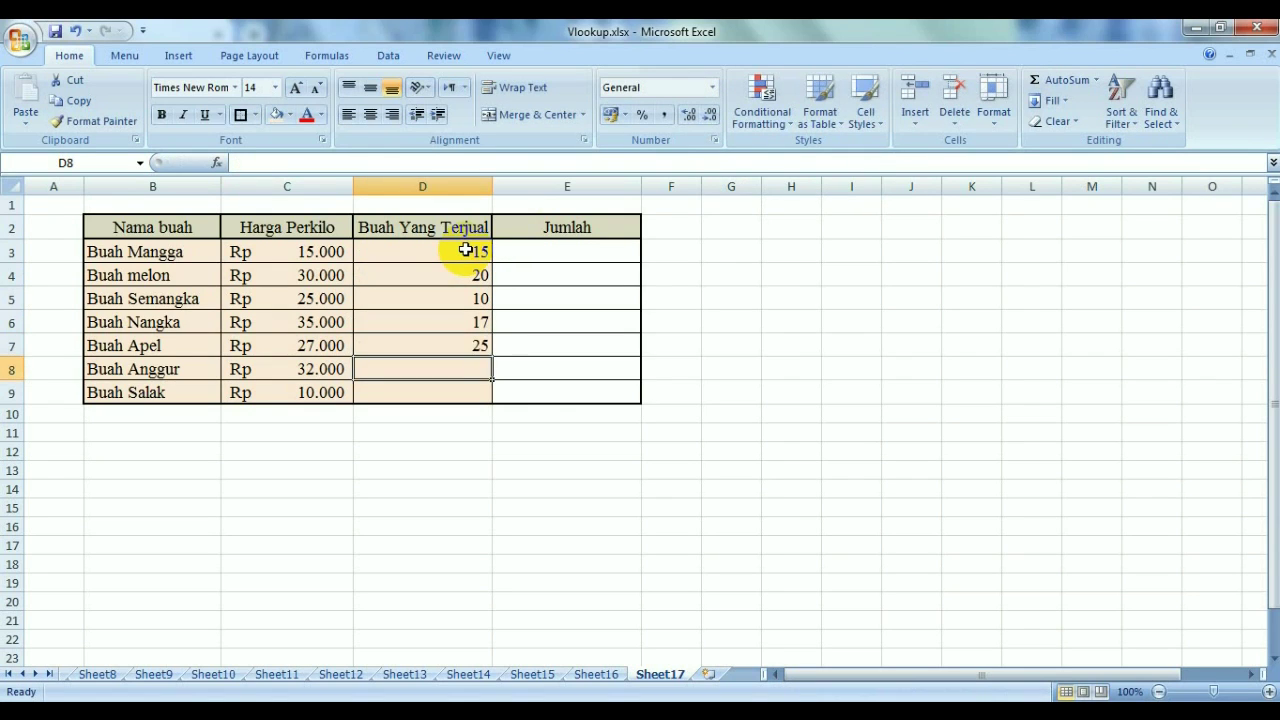
pyautogui.write('9')
pyautogui.press('Return')
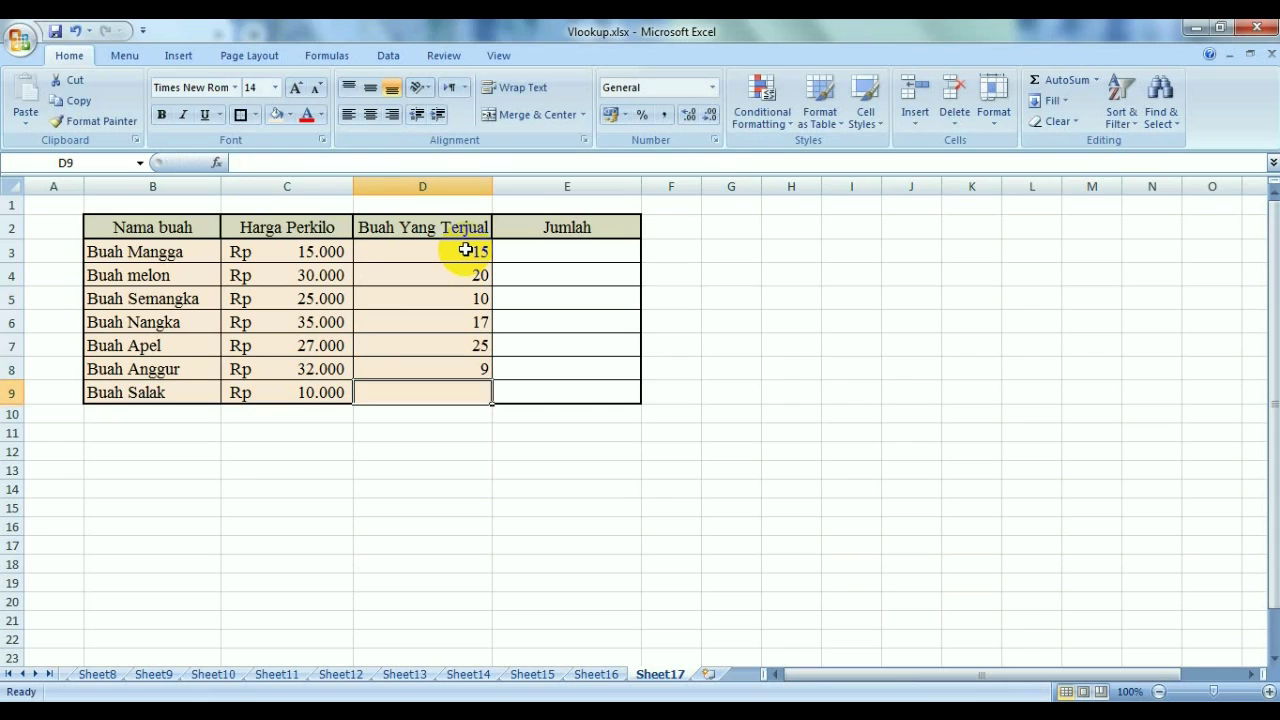
pyautogui.write('33')
pyautogui.press('Return')
# Centre the quantities in D3:D9.
pyautogui.moveTo(465, 250); pyautogui.dragTo(454, 389)
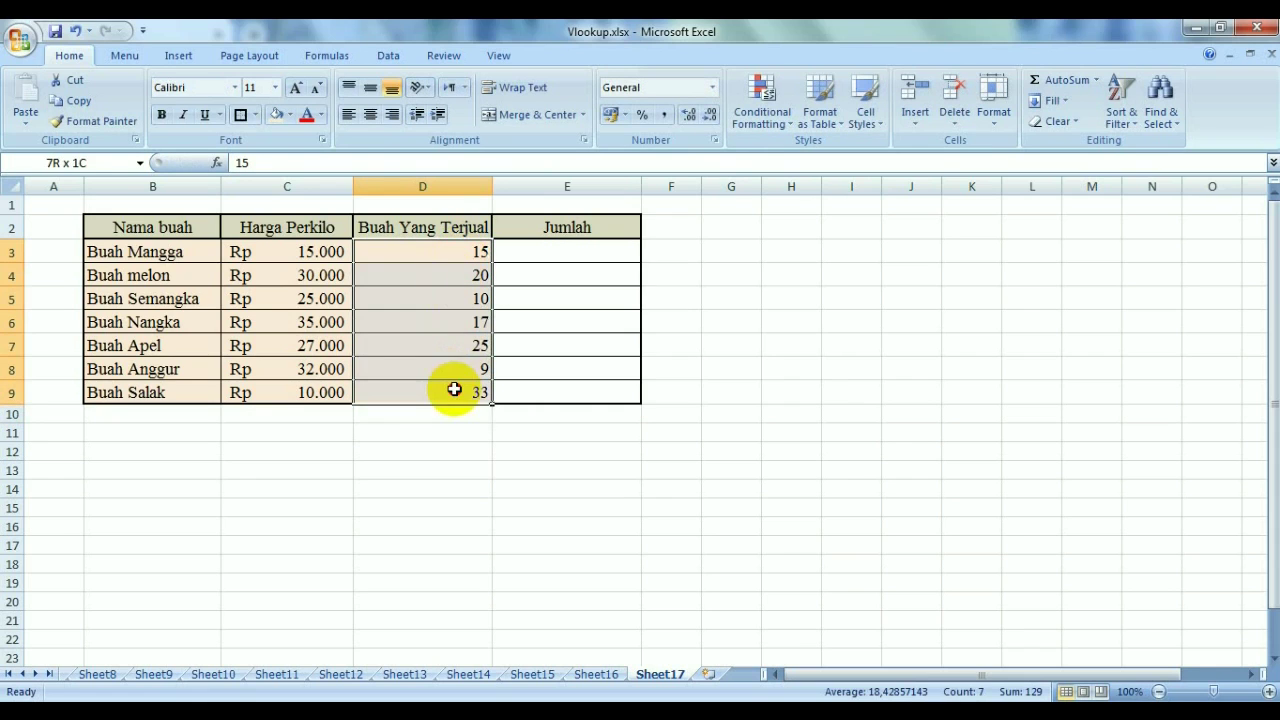
pyautogui.click(370, 114)
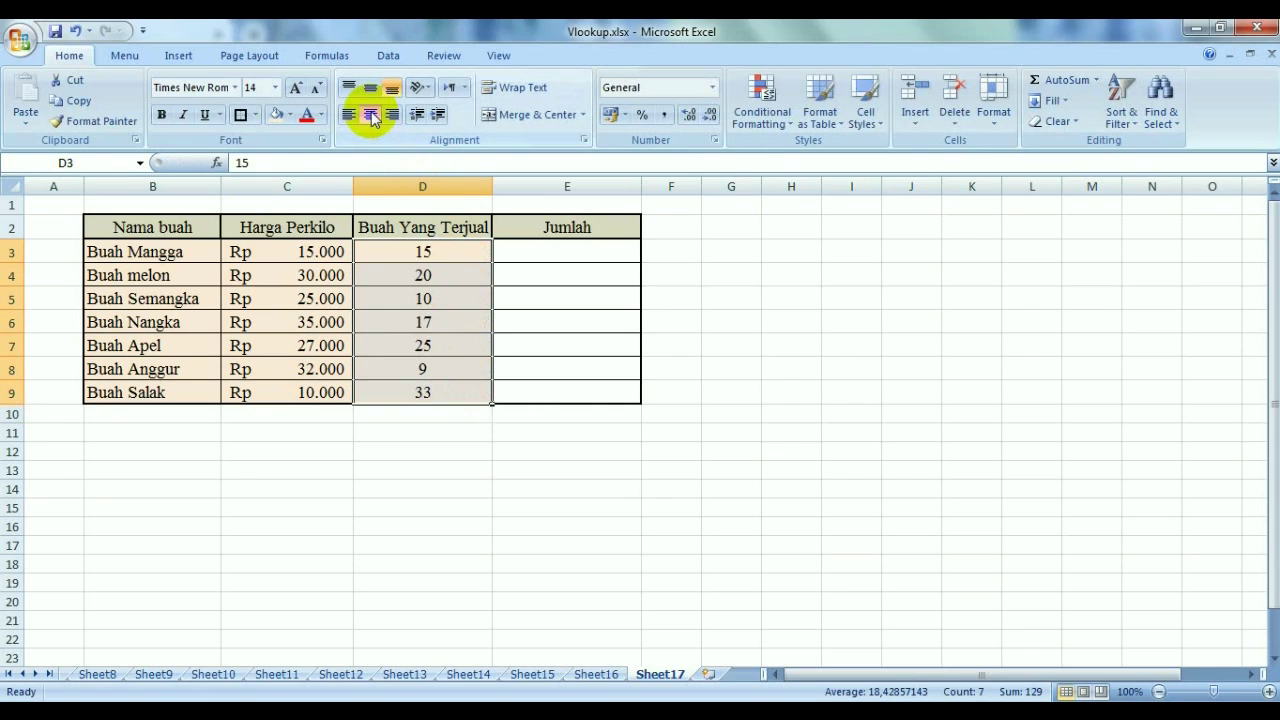
pyautogui.click(591, 245)
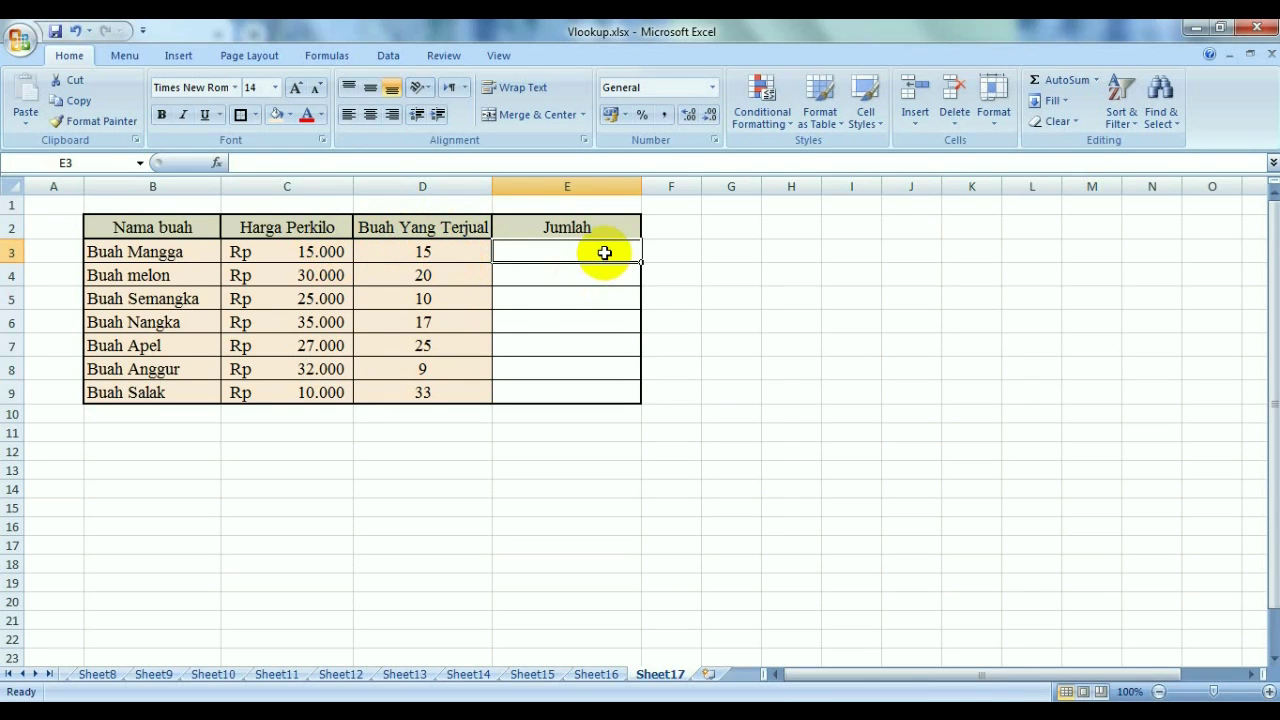
# Enter the formula =D3*C3 in E3 to multiply quantity by price.
pyautogui.write('=')
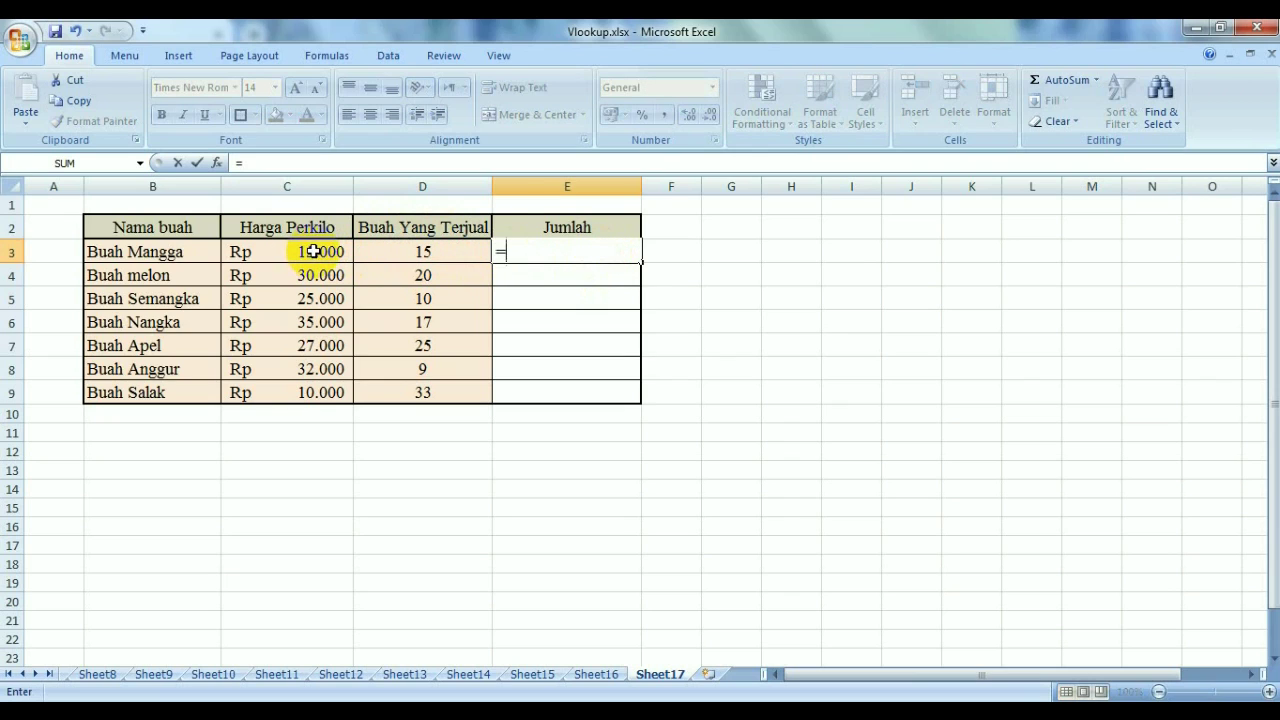
pyautogui.click(428, 256)
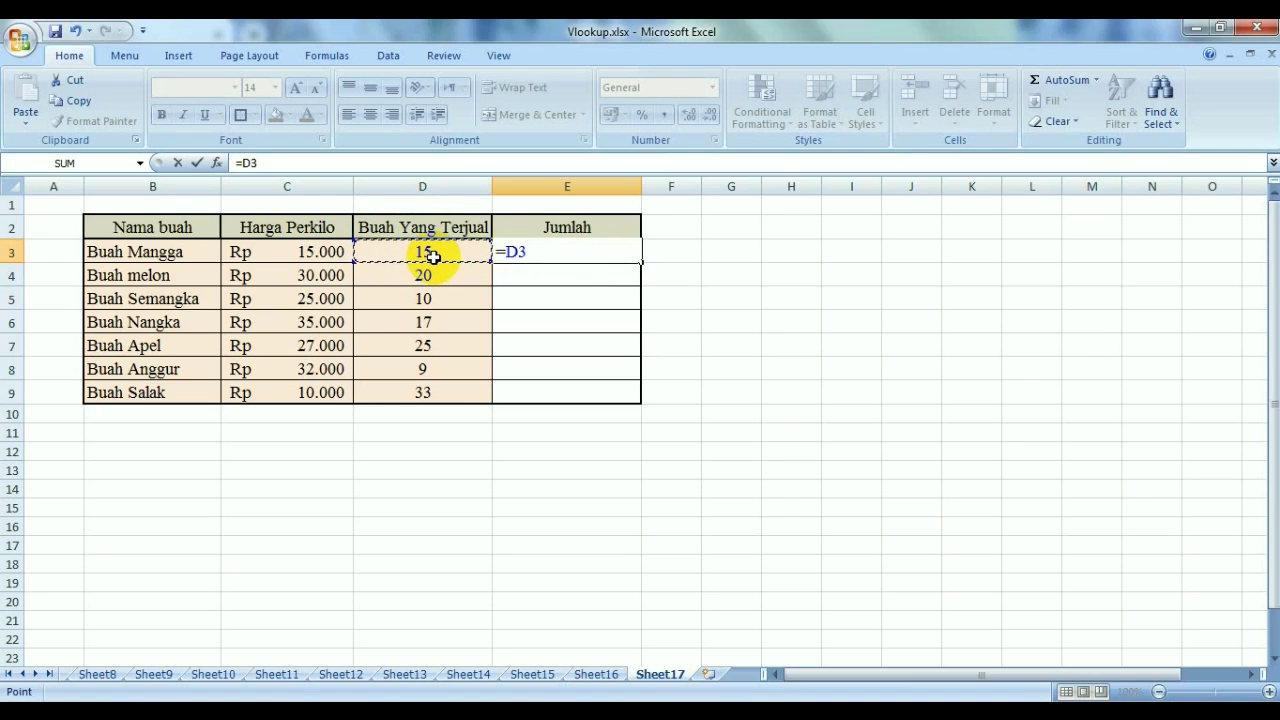
pyautogui.write('*')
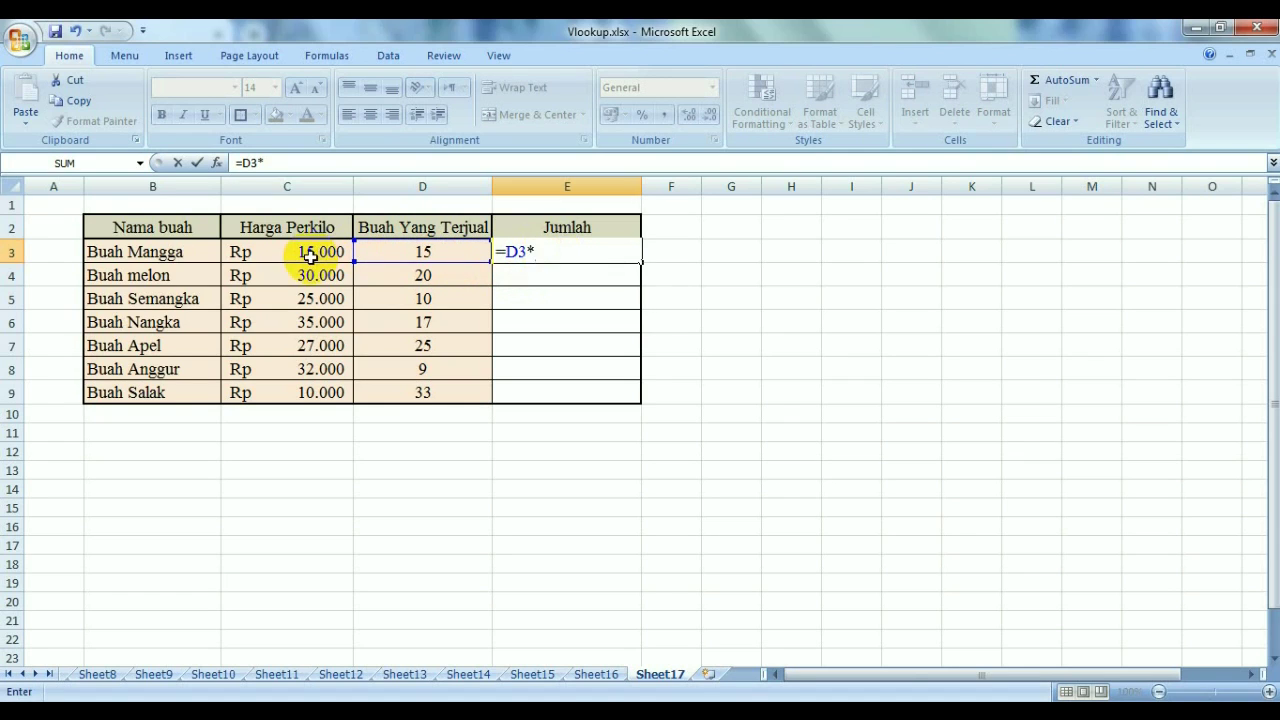
pyautogui.click(315, 251)
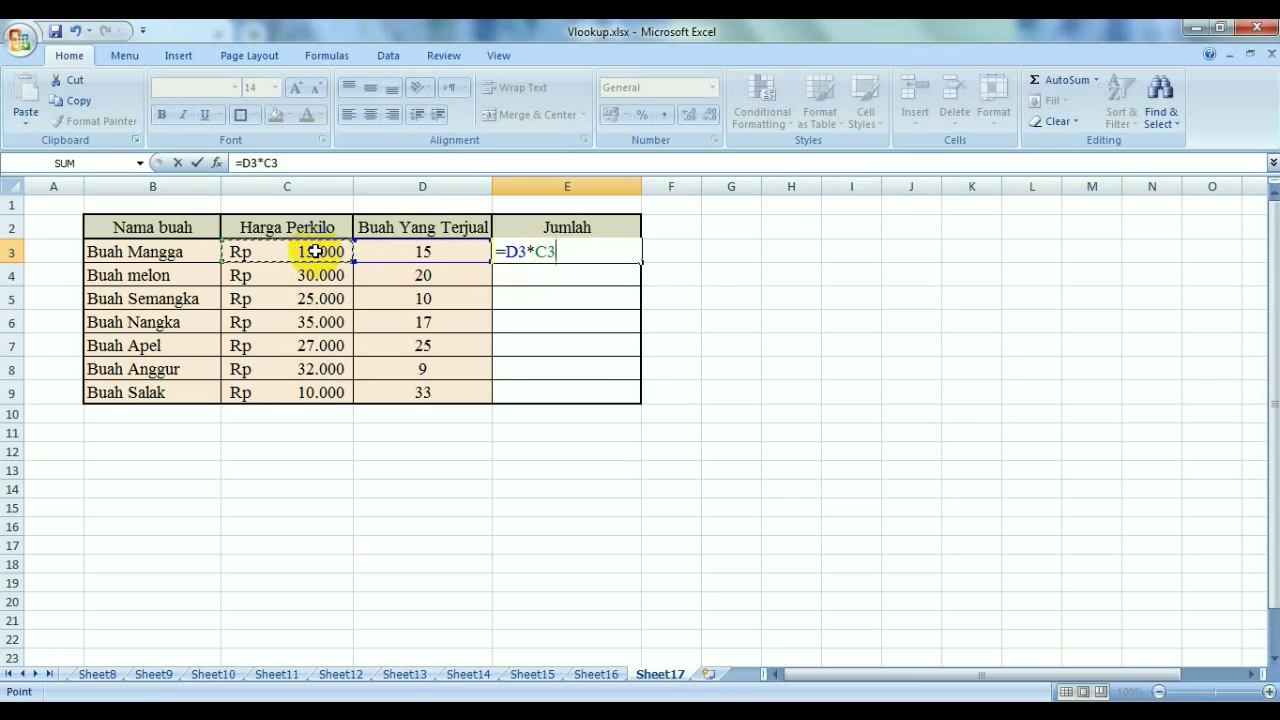
pyautogui.press('Return')
# Fill the Jumlah formula down to E9, giving totals from 225000 to 330000.
pyautogui.click(552, 250)
pyautogui.click(648, 268)
pyautogui.click(630, 270)
pyautogui.click(615, 253)
pyautogui.moveTo(640, 262); pyautogui.dragTo(651, 403)
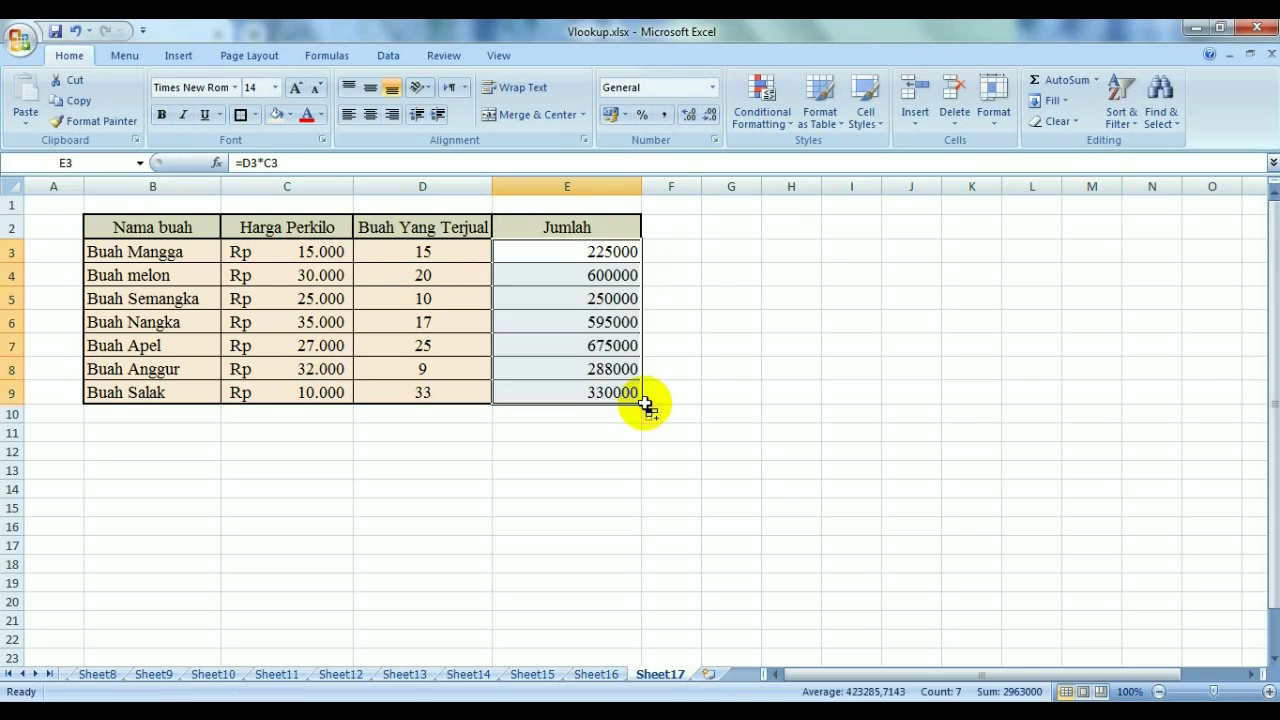
pyautogui.click(766, 366)
pyautogui.click(585, 248)
pyautogui.moveTo(585, 248); pyautogui.dragTo(600, 395)
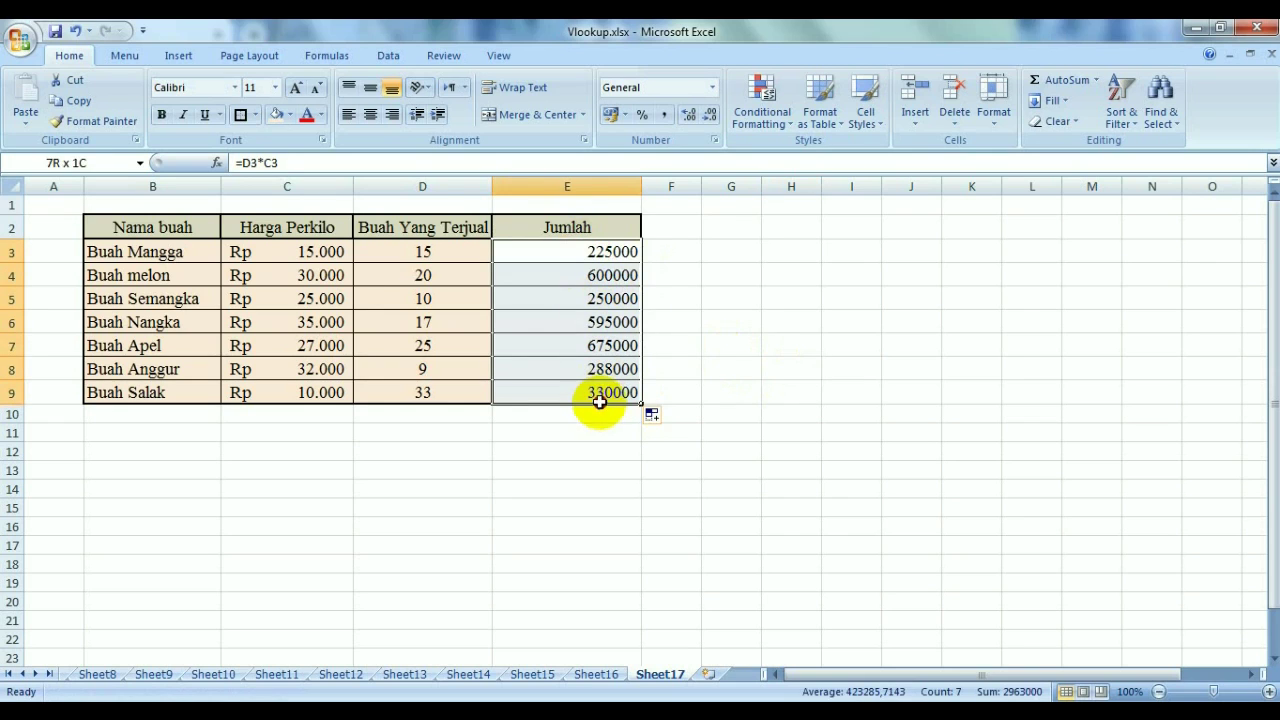
# Format Jumlah totals E3:E9 as Rp accounting without decimals, Rp 225.000 to Rp 330.000.
pyautogui.click(625, 115)
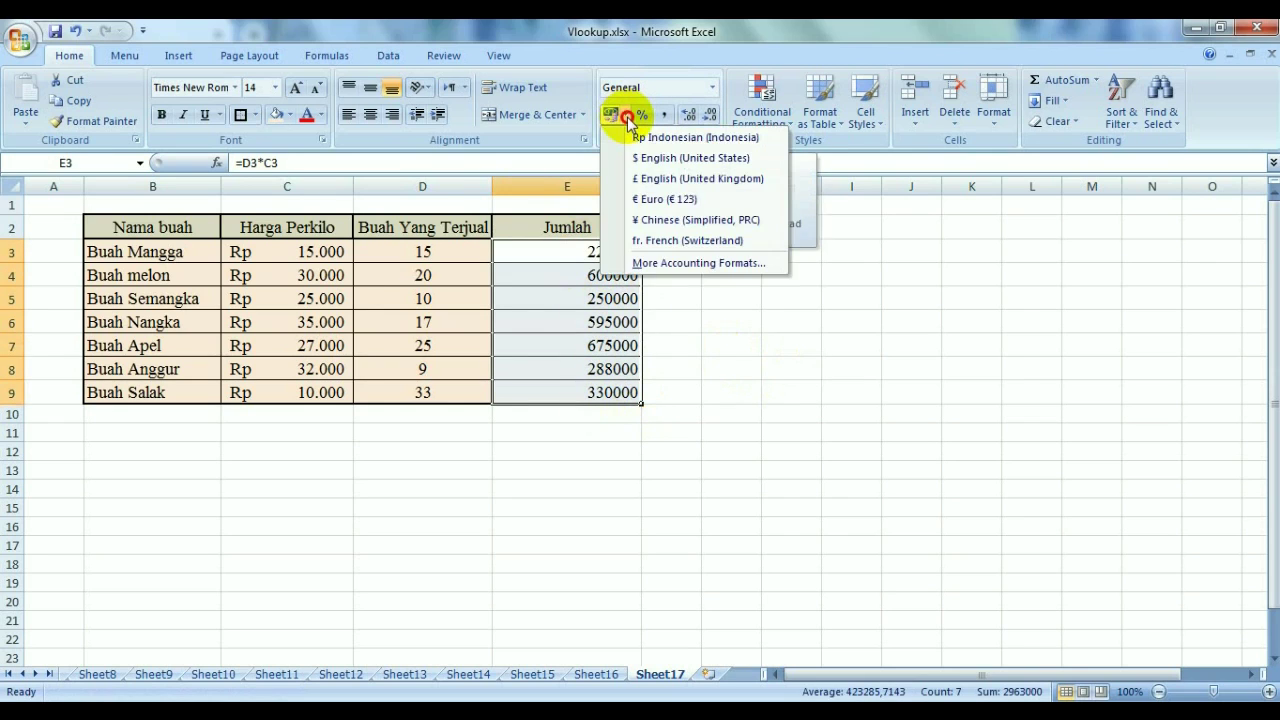
pyautogui.click(650, 133)
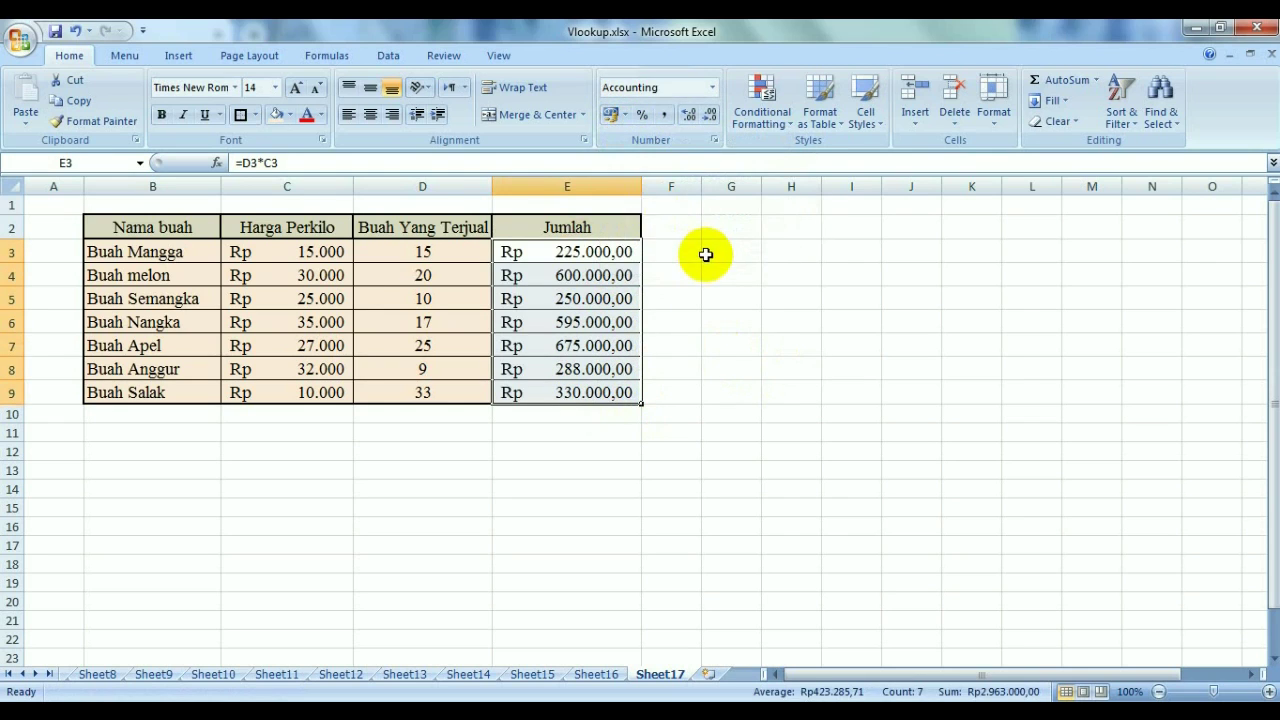
pyautogui.click(711, 259)
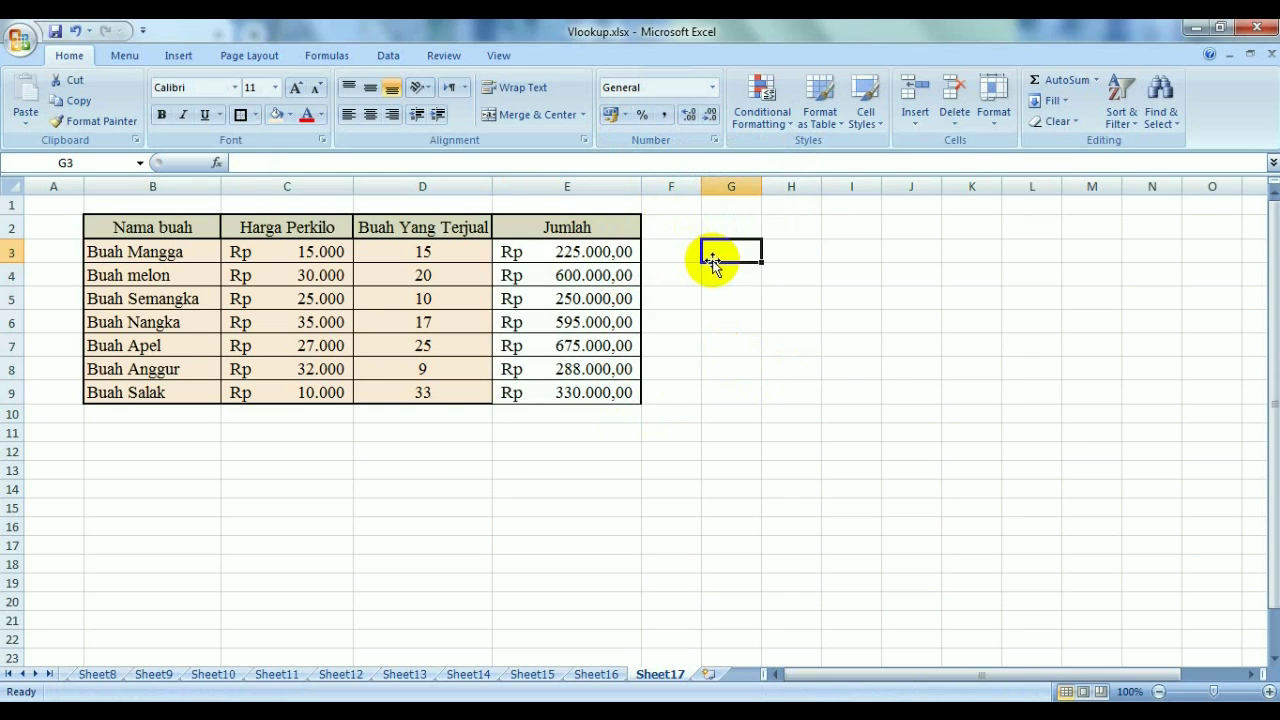
pyautogui.moveTo(608, 254); pyautogui.dragTo(604, 396)
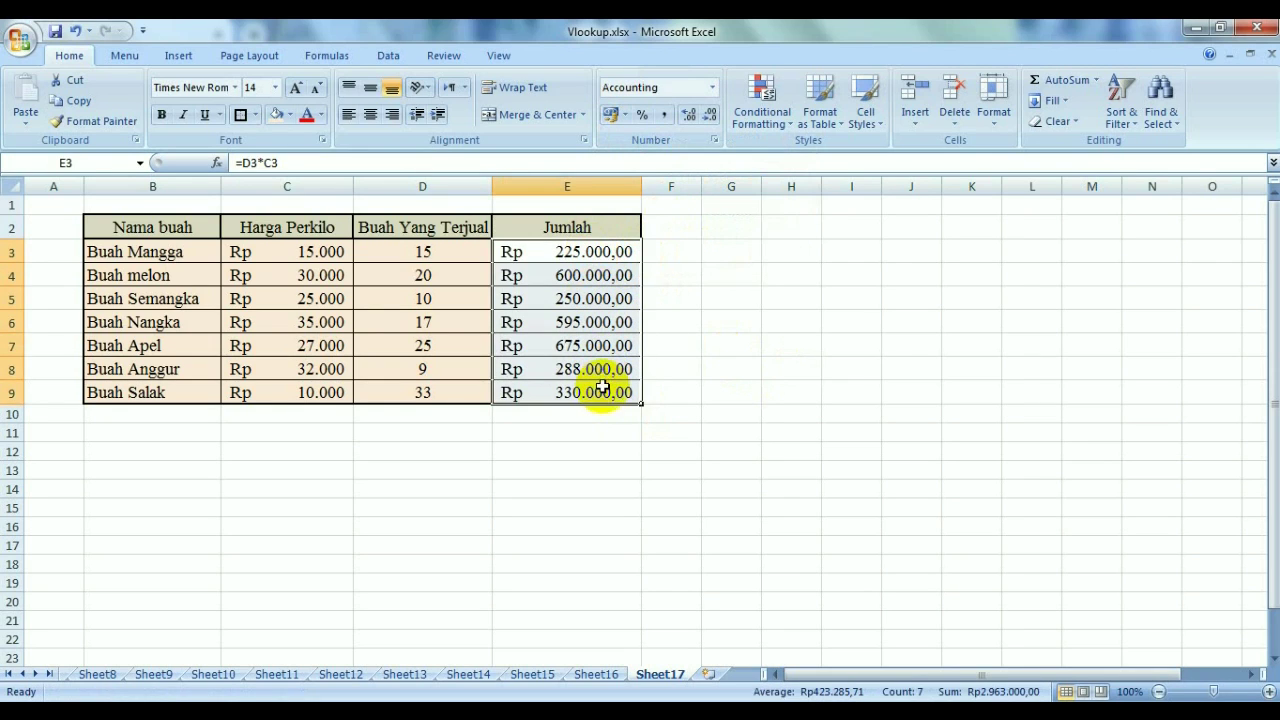
pyautogui.click(712, 117)
pyautogui.click(712, 117)
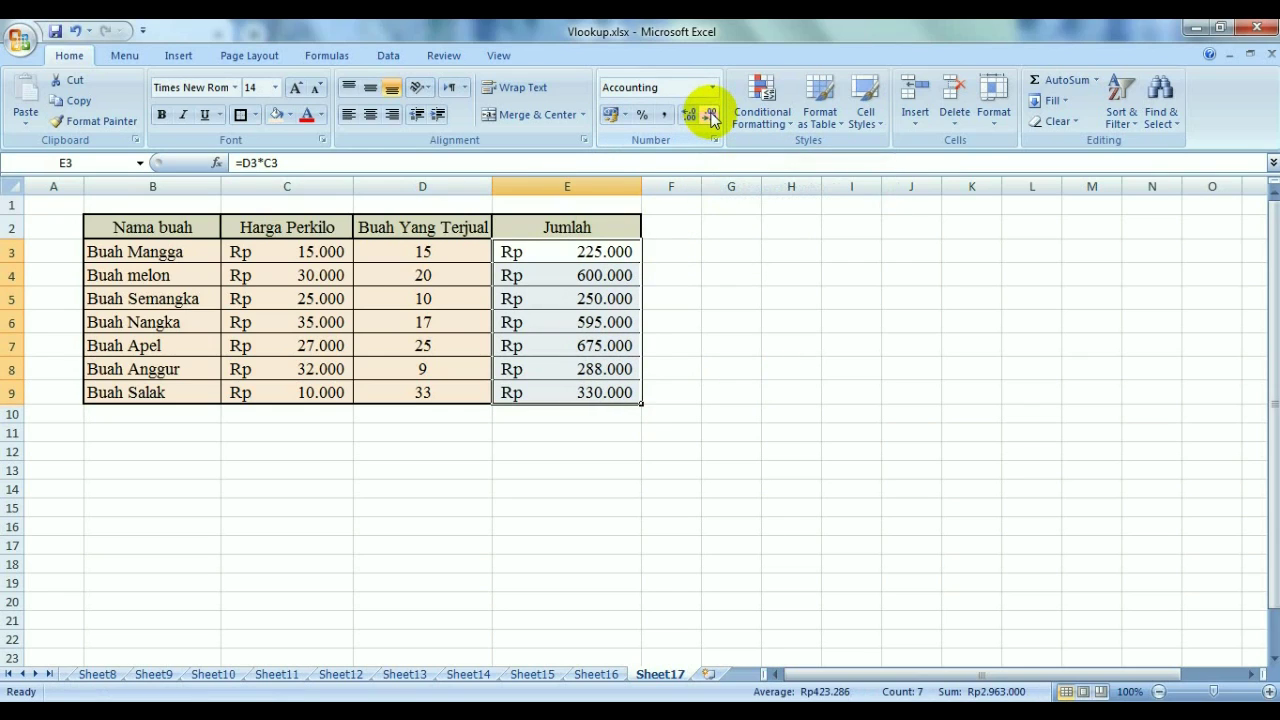
pyautogui.click(759, 369)
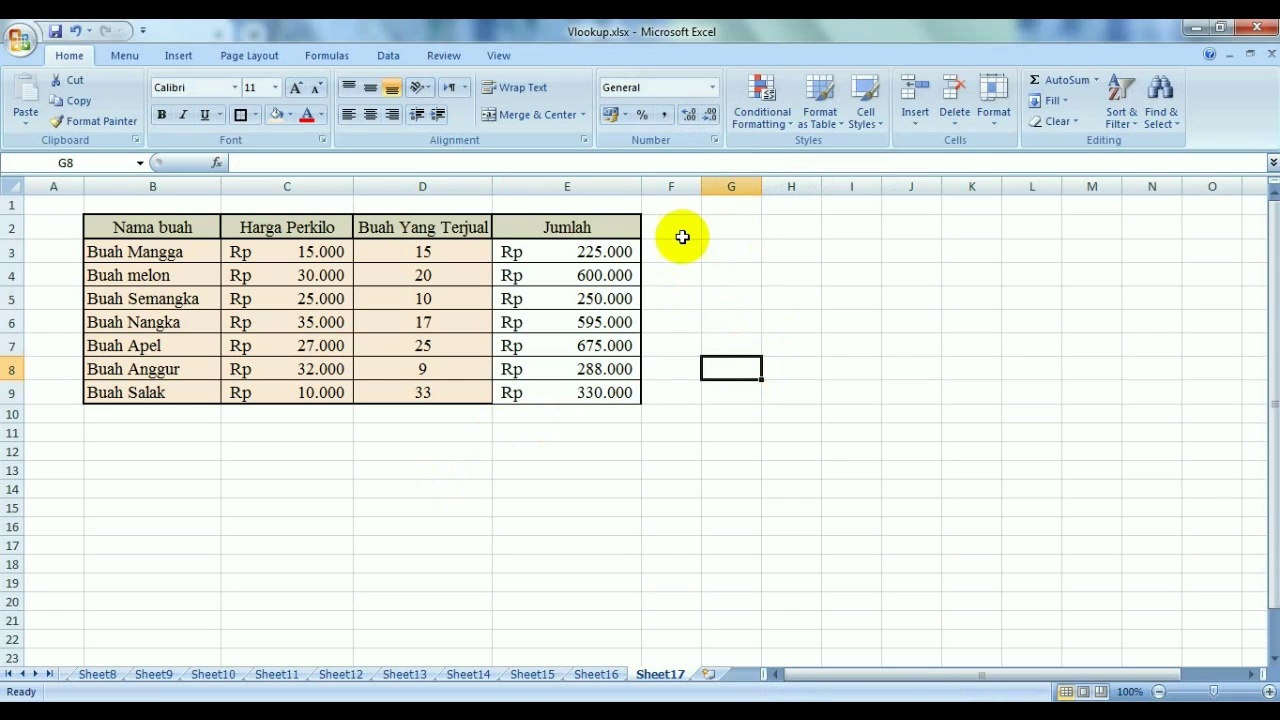
# Put all borders on F2:F9 and widen column F.
pyautogui.moveTo(678, 226); pyautogui.dragTo(678, 384)
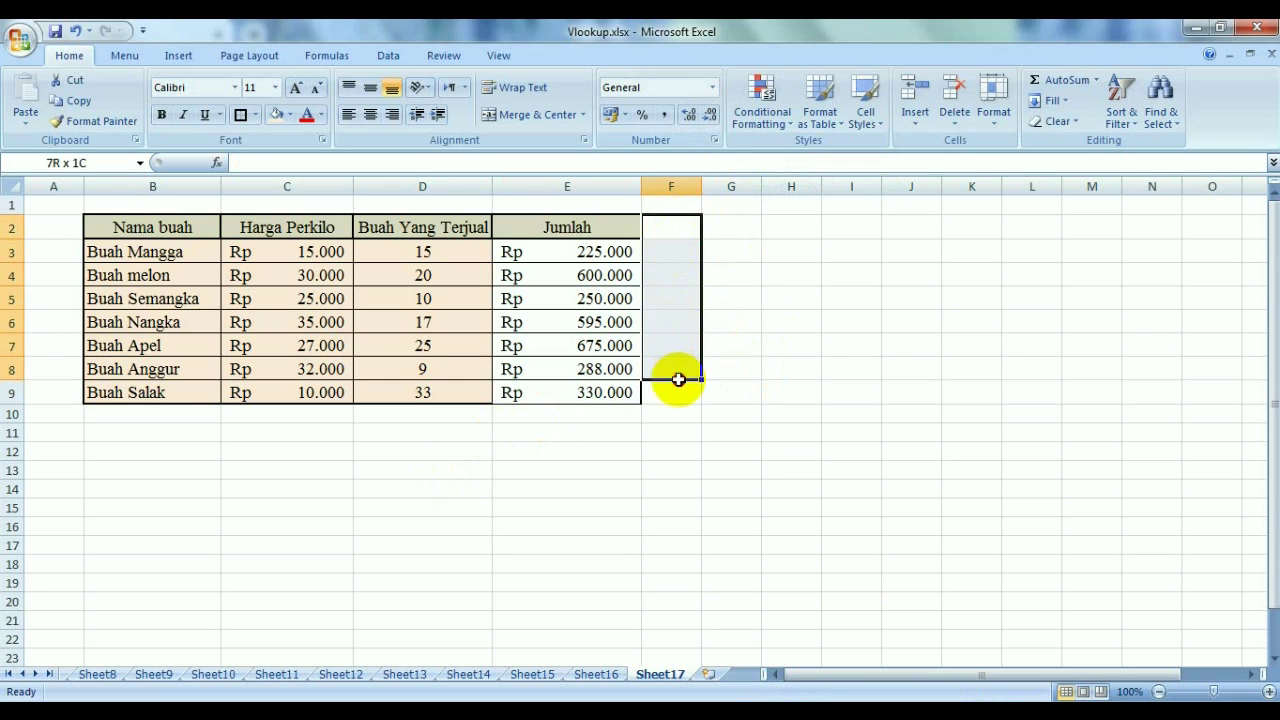
pyautogui.click(255, 114)
pyautogui.click(272, 264)
pyautogui.click(946, 409)
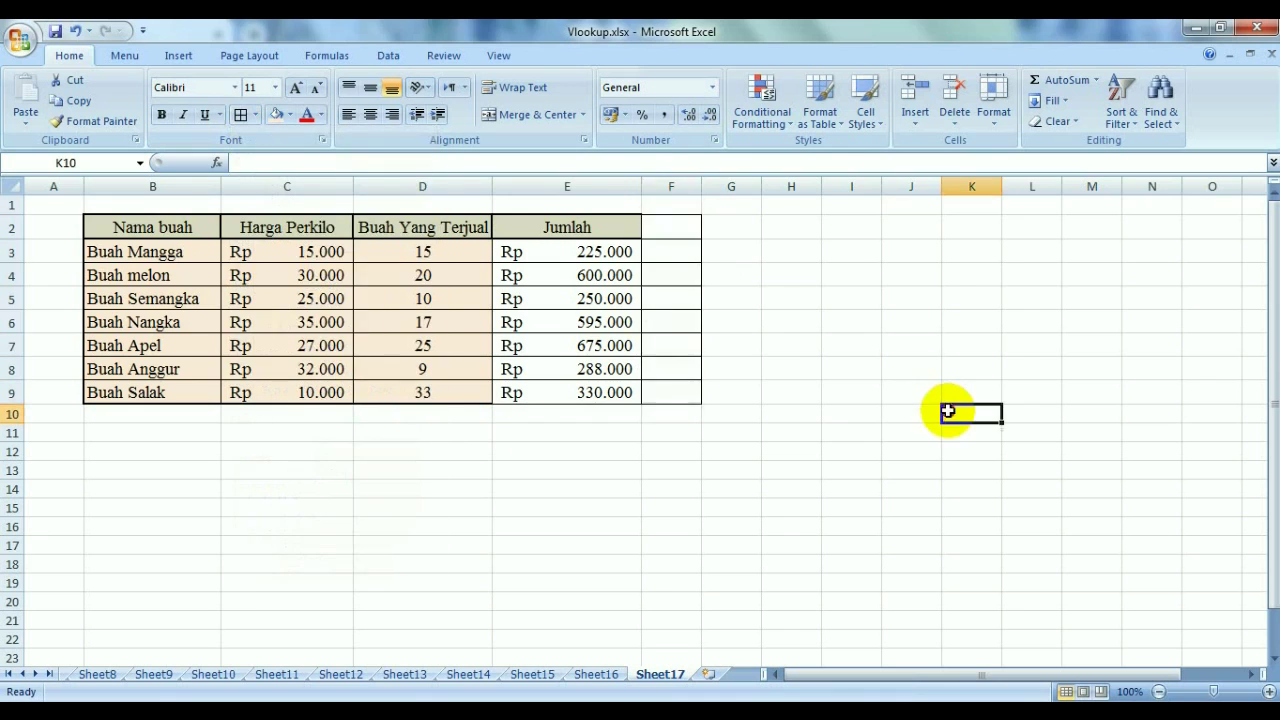
pyautogui.moveTo(702, 186); pyautogui.dragTo(799, 207)
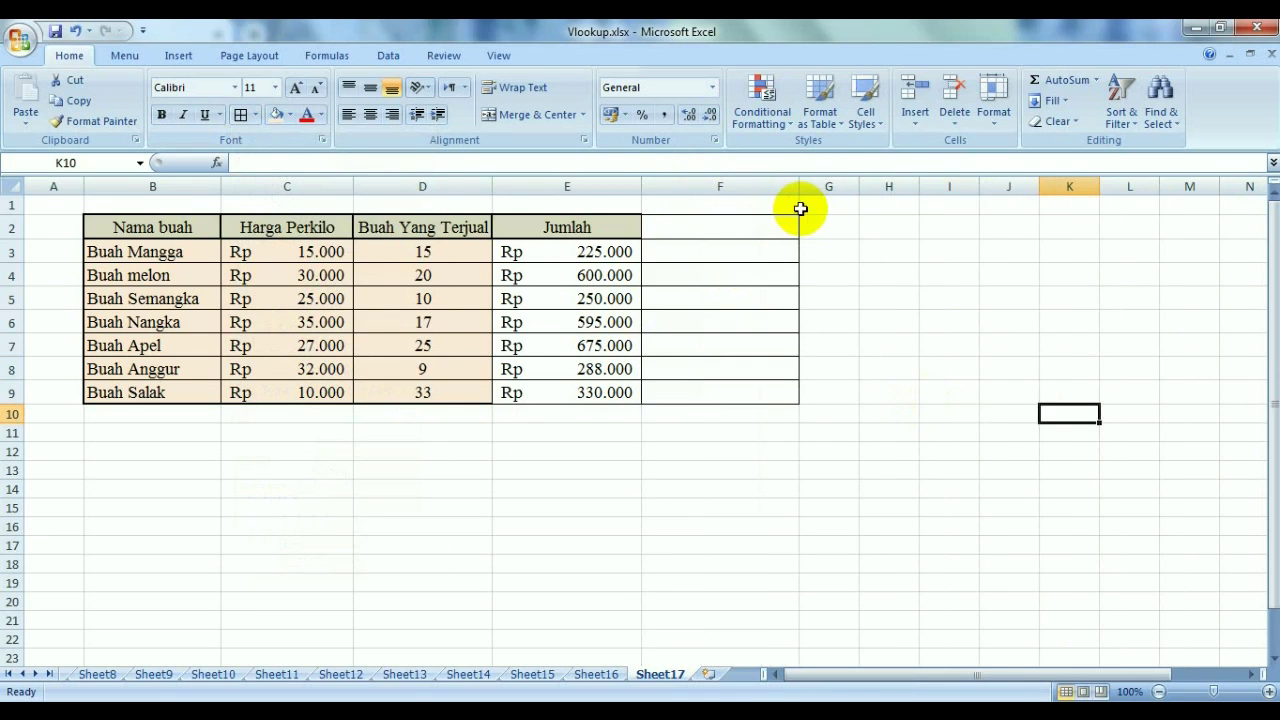
# Give F2 a thick box border and tan fill, and enter the header Buah Yang Ada.
pyautogui.click(706, 225)
pyautogui.click(258, 118)
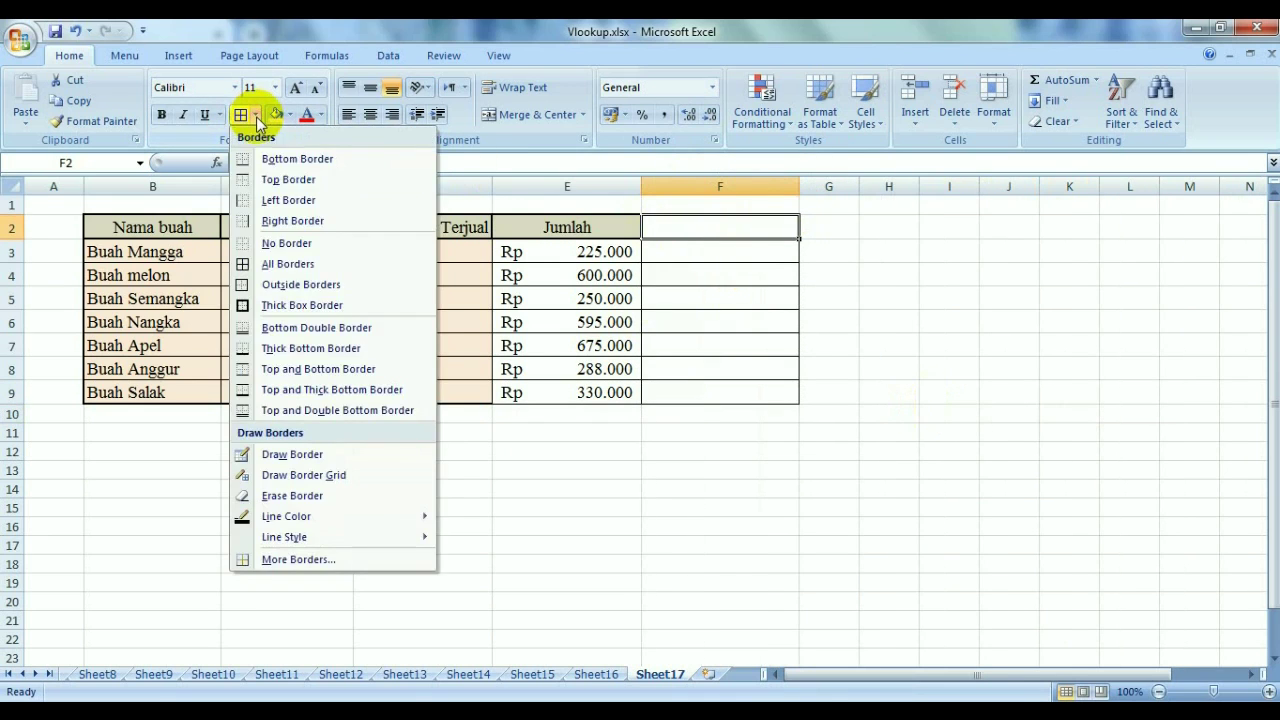
pyautogui.click(285, 303)
pyautogui.click(290, 117)
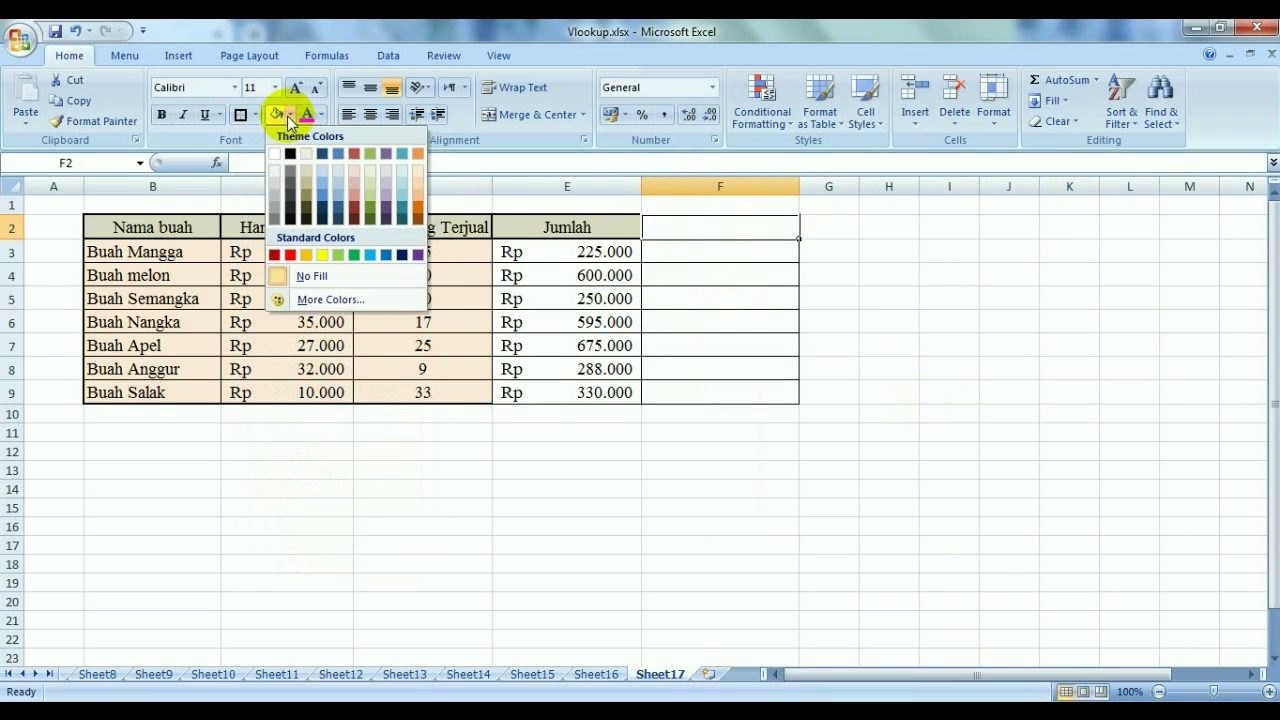
pyautogui.click(305, 170)
pyautogui.write('Bu')
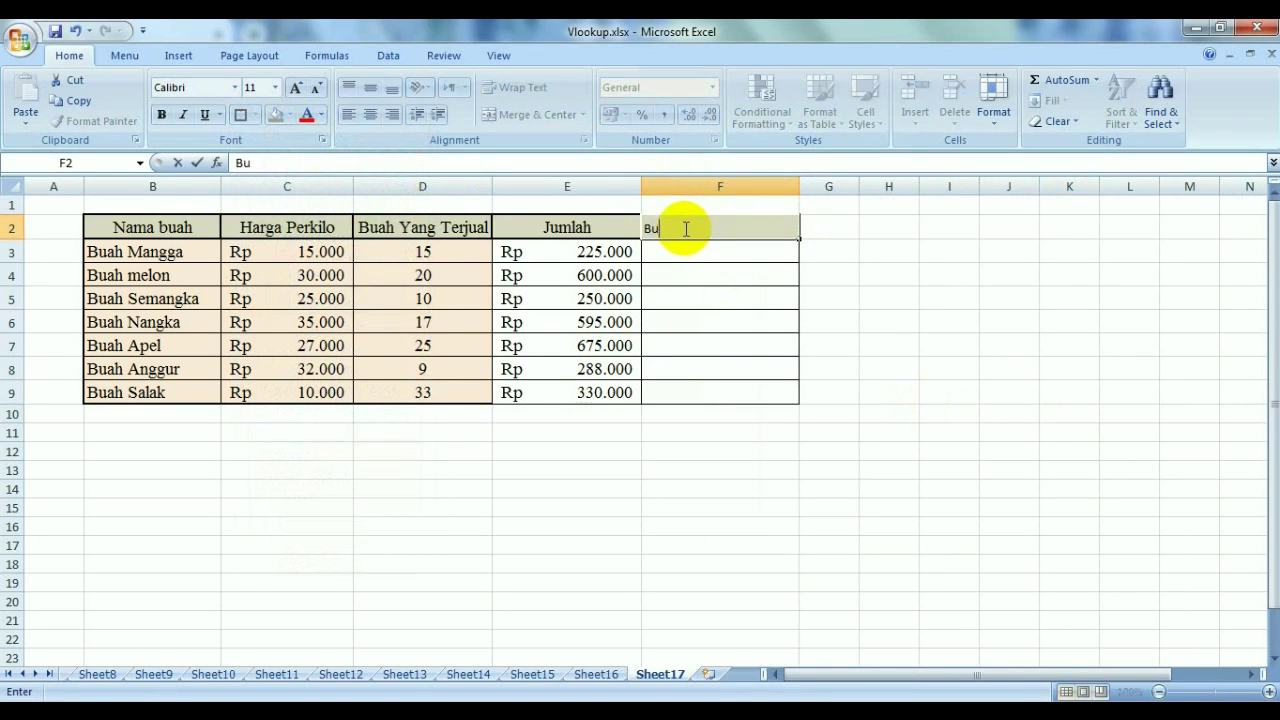
pyautogui.write('ah Yang AD')
pyautogui.click(986, 320)
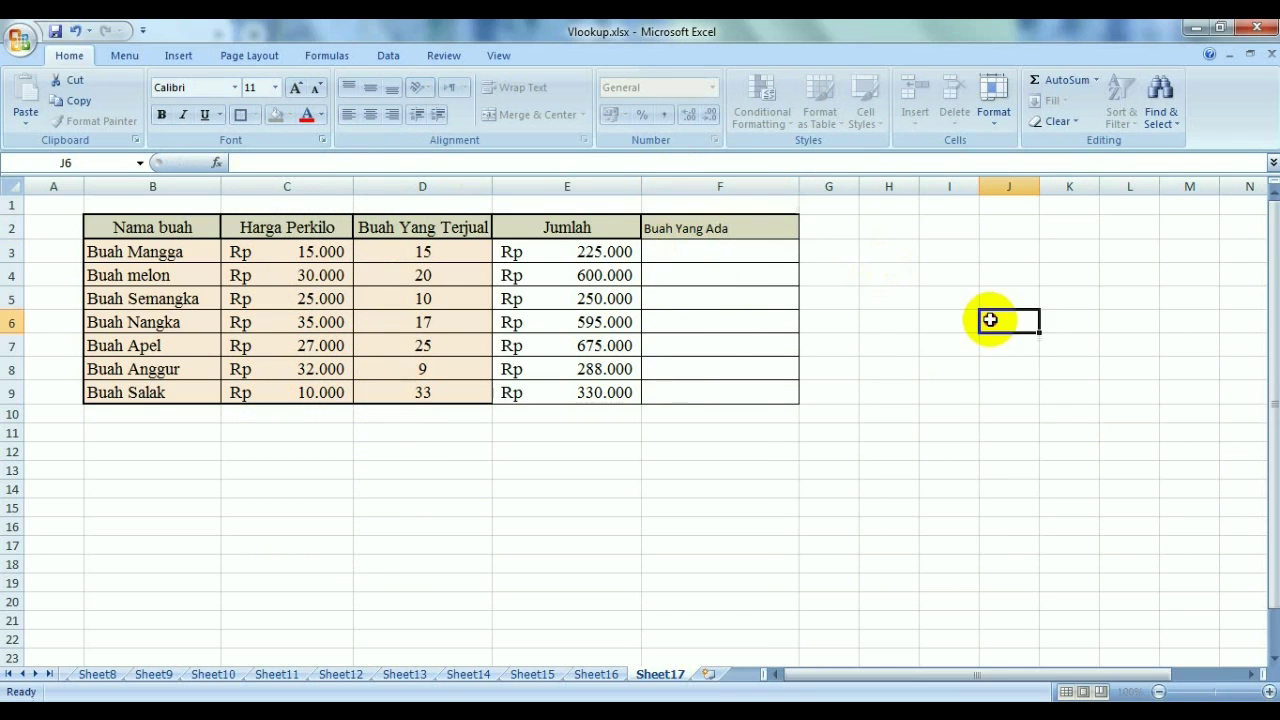
# Set the F2 header to Times New Roman 14, centred.
pyautogui.click(740, 232)
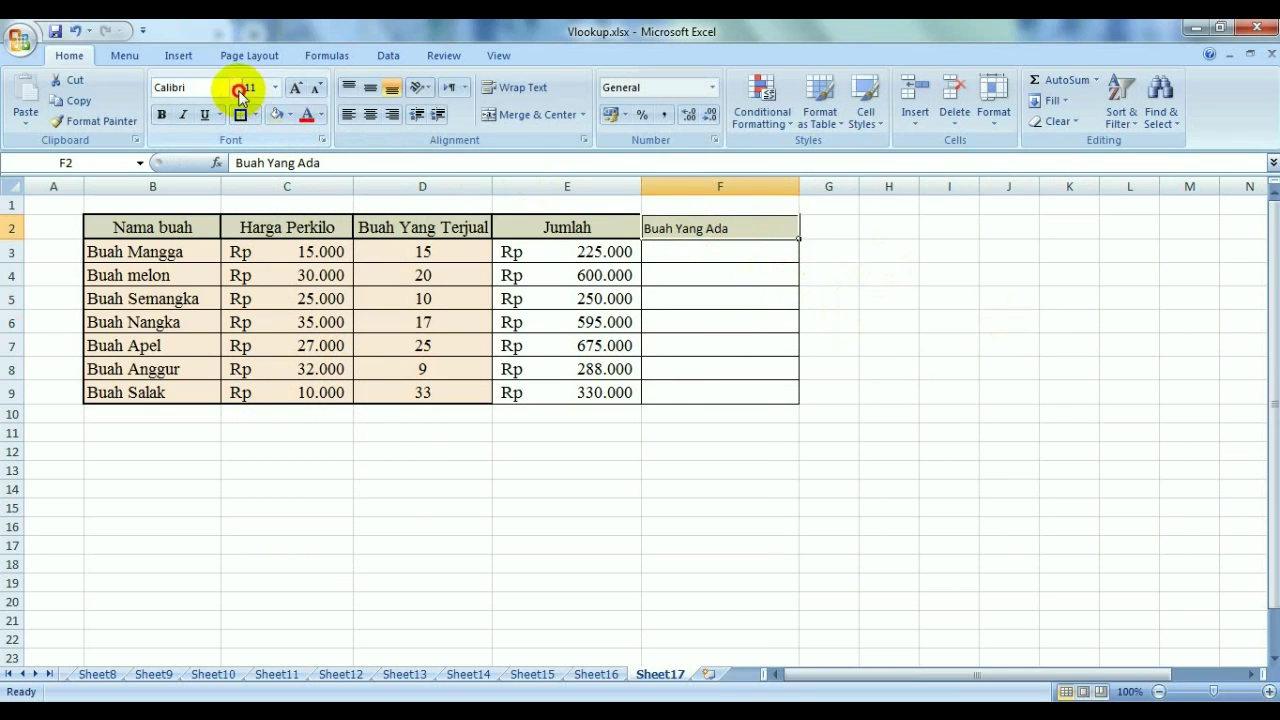
pyautogui.click(235, 87)
pyautogui.write('T')
pyautogui.press('Down')
pyautogui.press('Down')
pyautogui.press('Down')
pyautogui.press('Down')
pyautogui.press('Down')
pyautogui.press('Down')
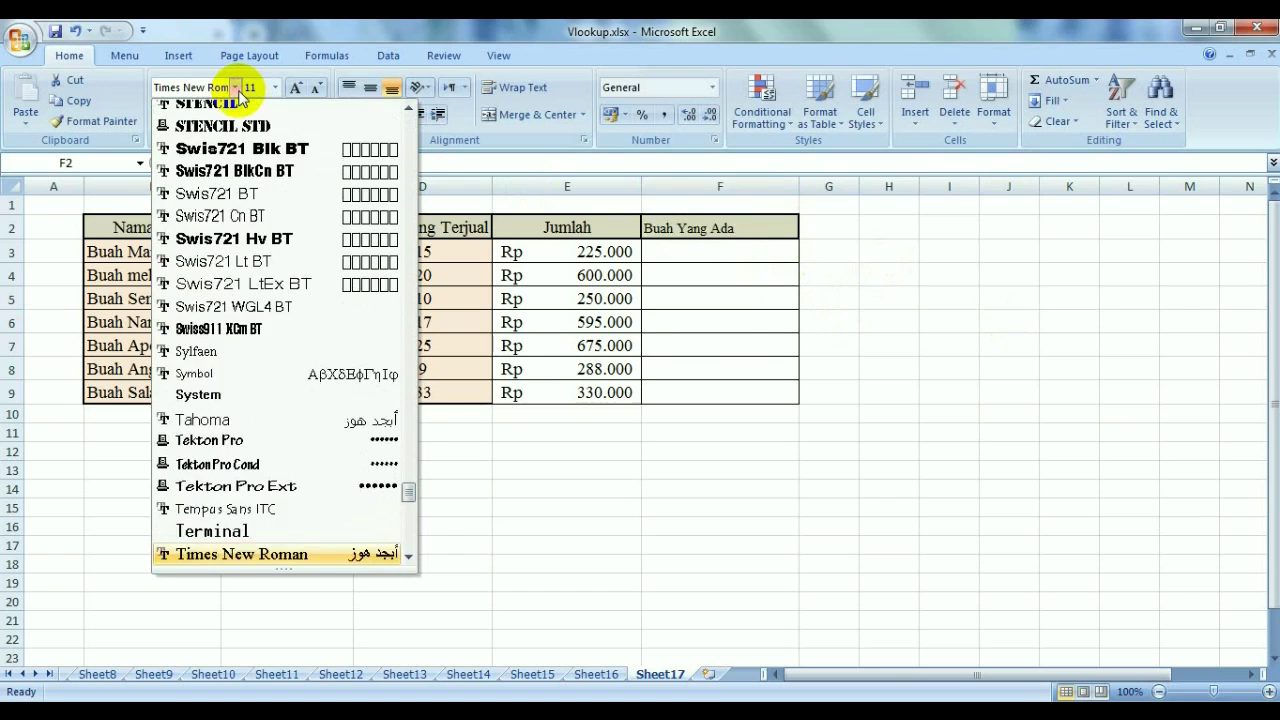
pyautogui.press('Return')
pyautogui.click(275, 87)
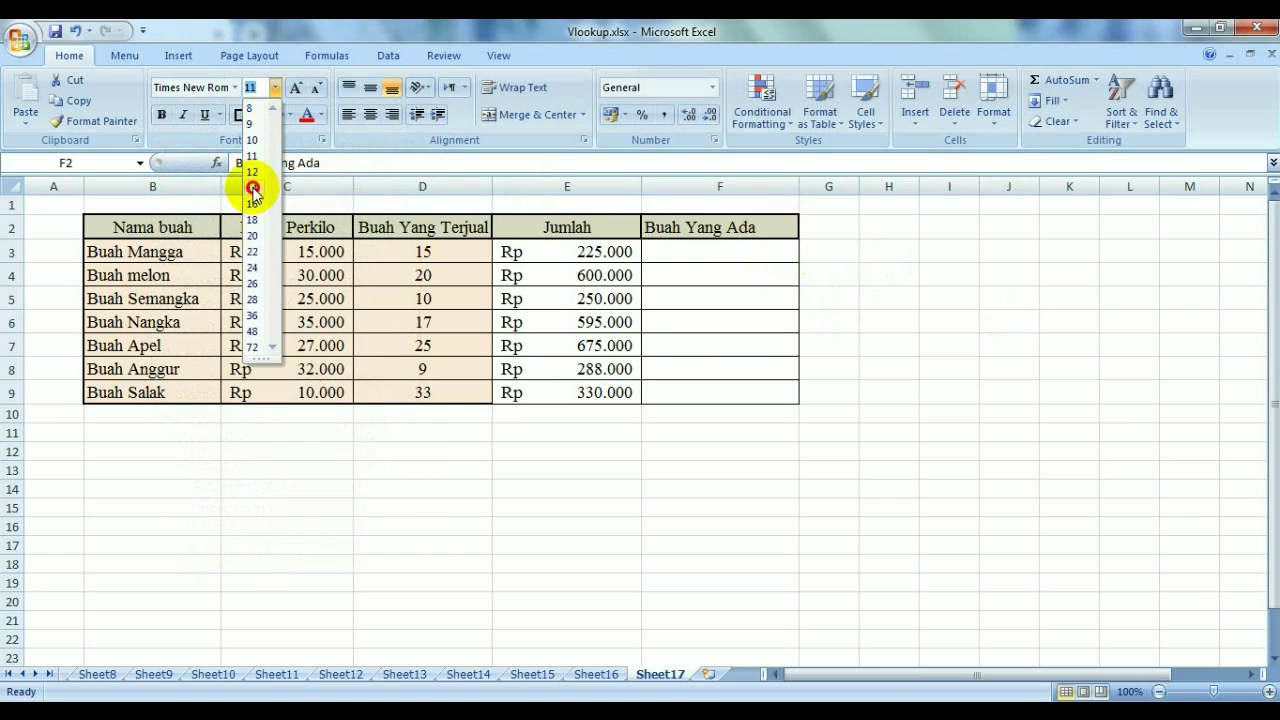
pyautogui.click(252, 187)
pyautogui.click(370, 114)
pyautogui.click(709, 250)
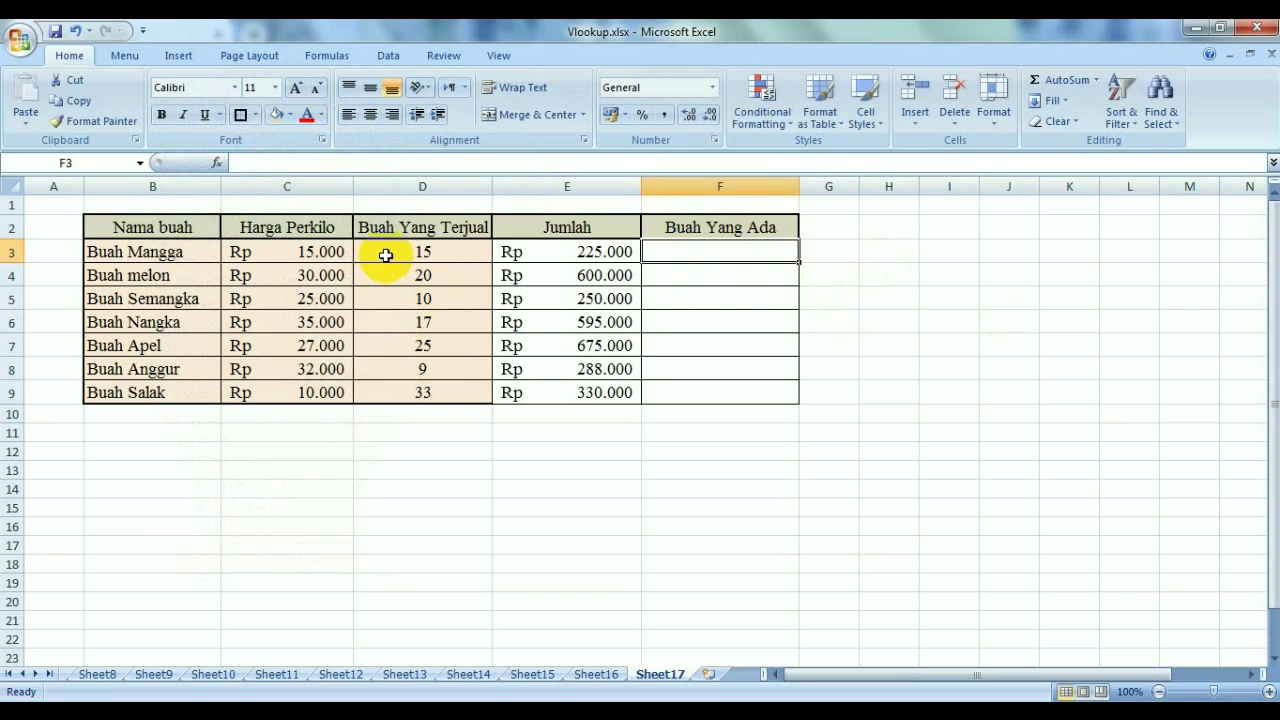
# Enter stock counts 30, 45, 25, 35, 50, 20 and 60 into F3:F9.
pyautogui.write('30')
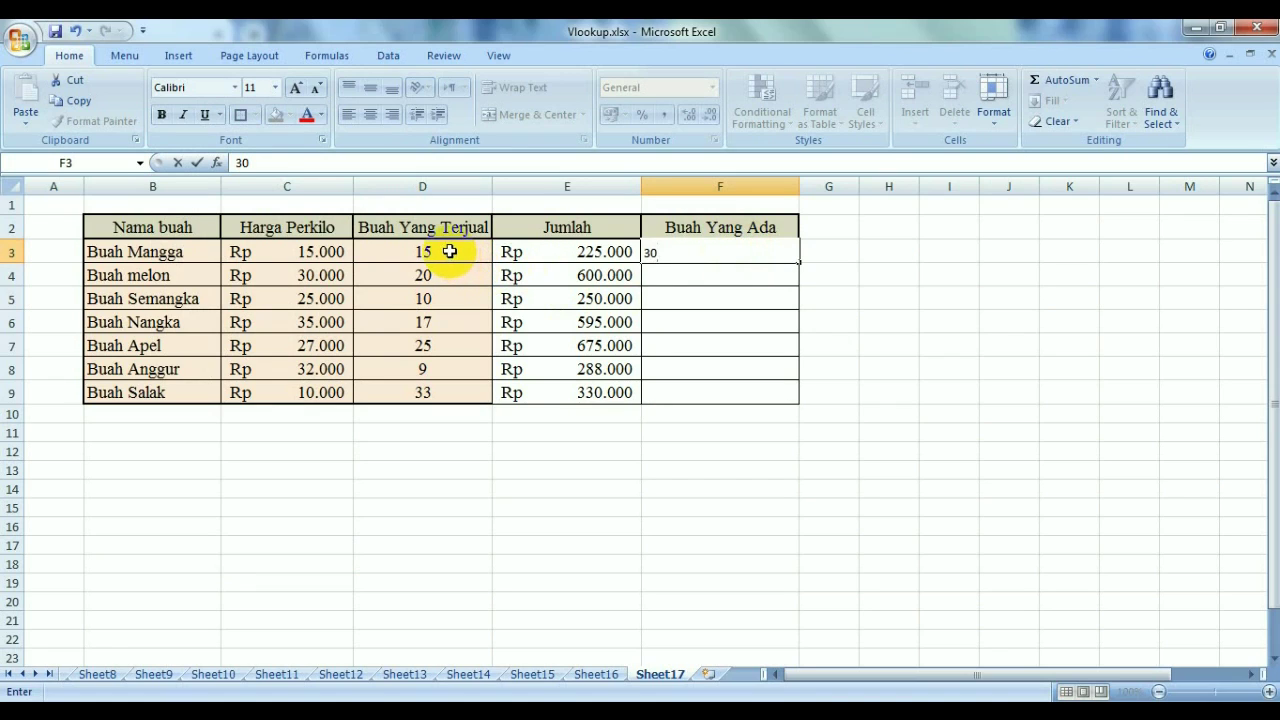
pyautogui.click(725, 275)
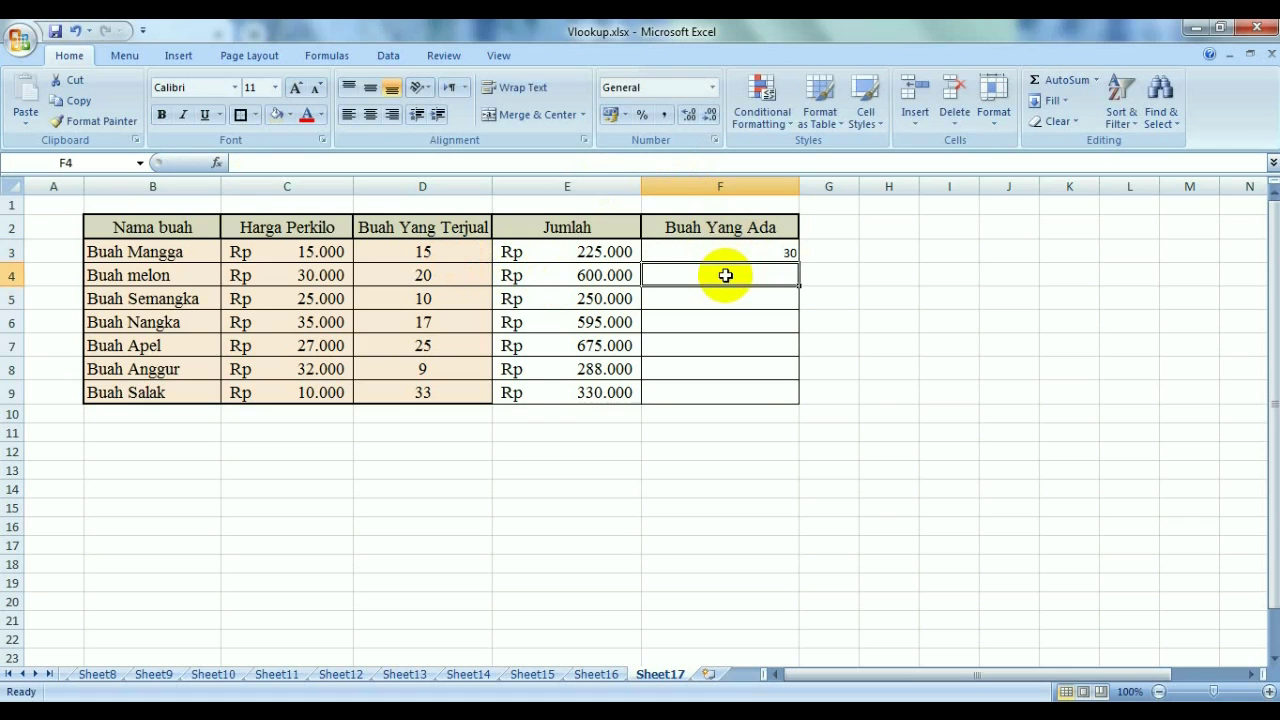
pyautogui.write('45')
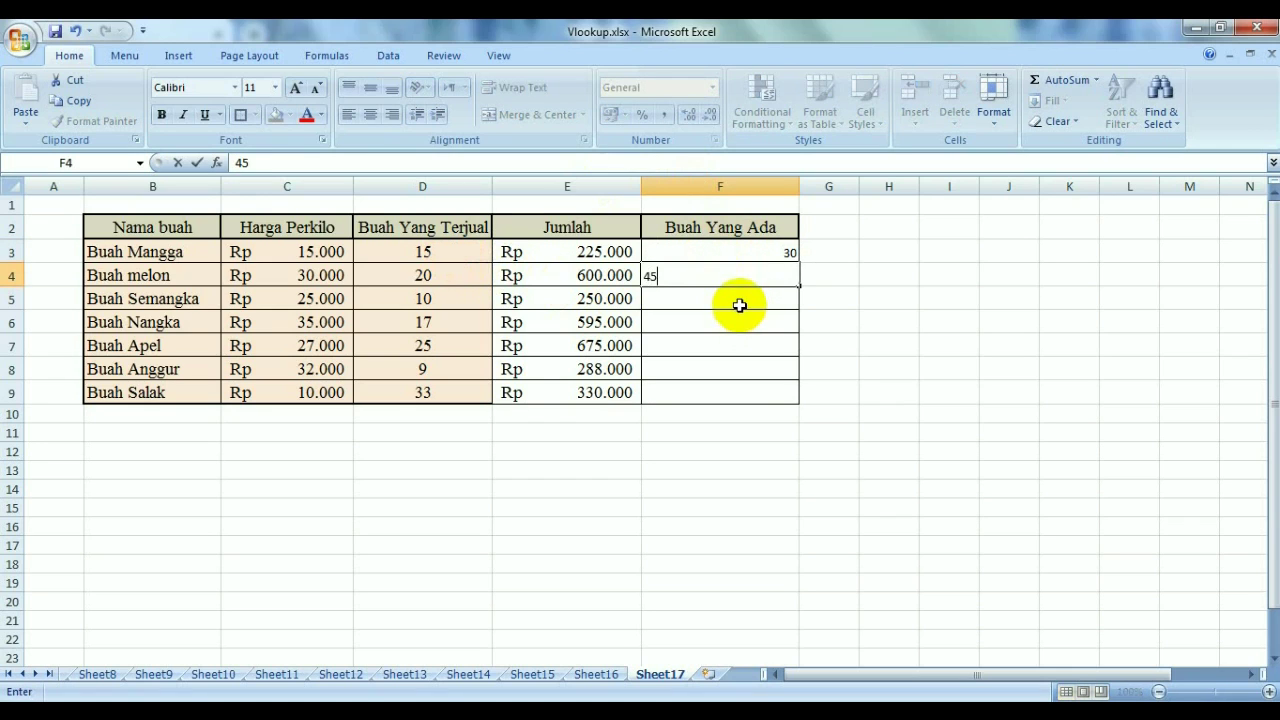
pyautogui.click(739, 305)
pyautogui.write('25')
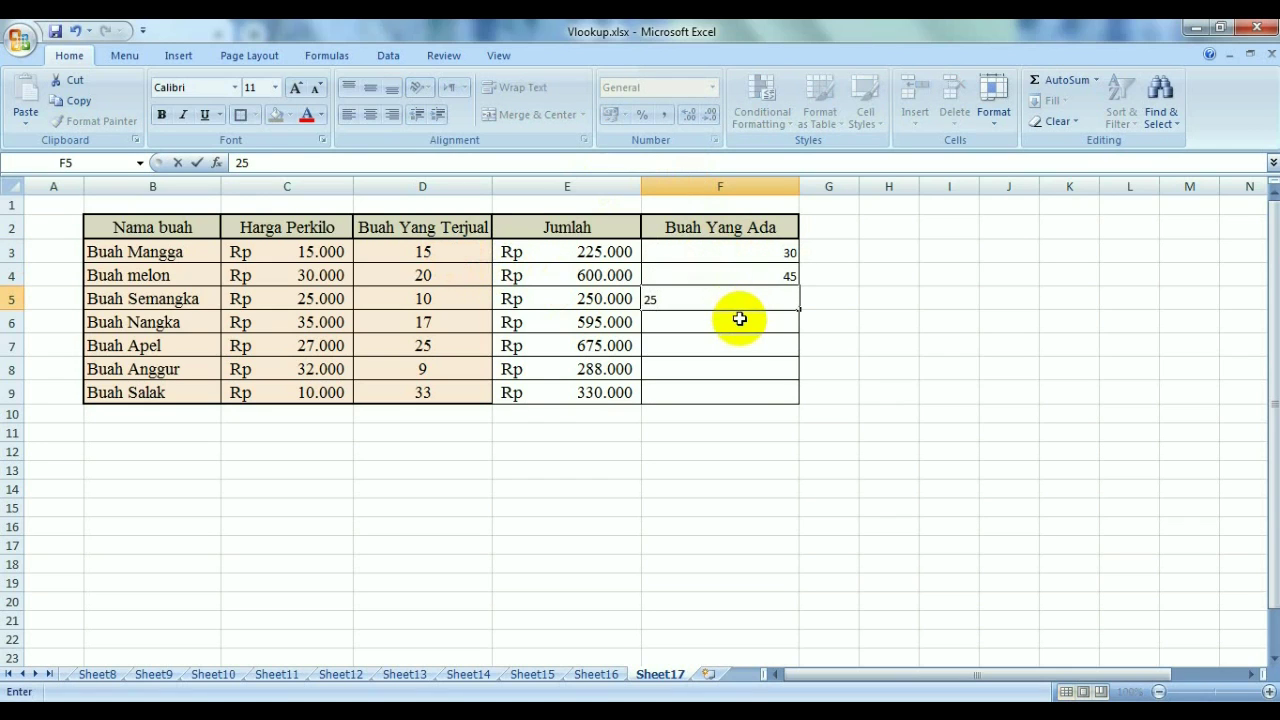
pyautogui.click(739, 318)
pyautogui.write('35')
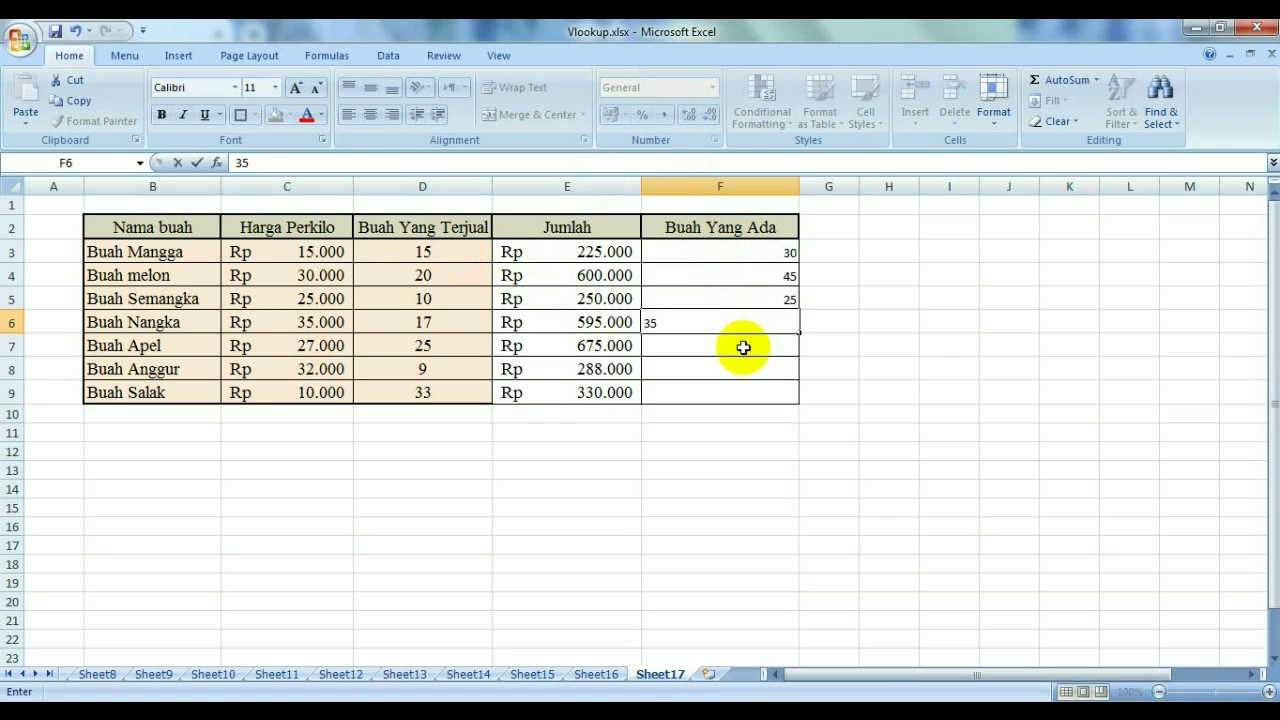
pyautogui.click(742, 346)
pyautogui.write('50')
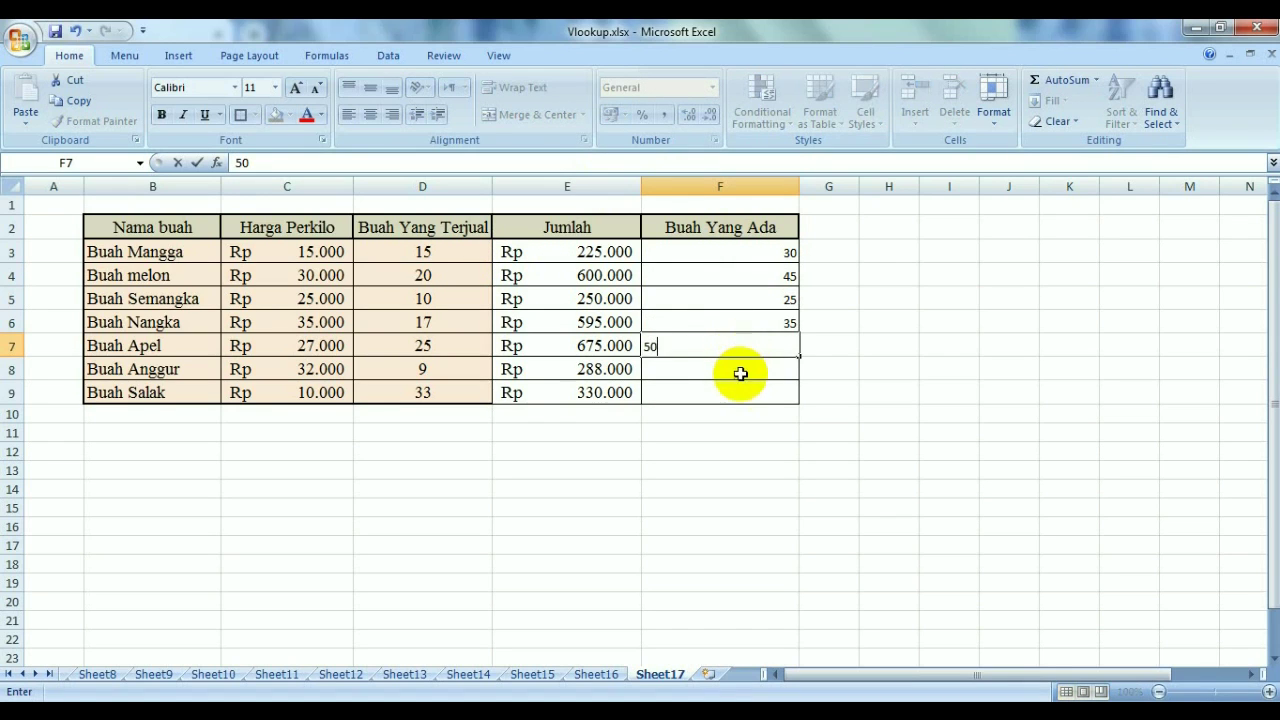
pyautogui.click(734, 361)
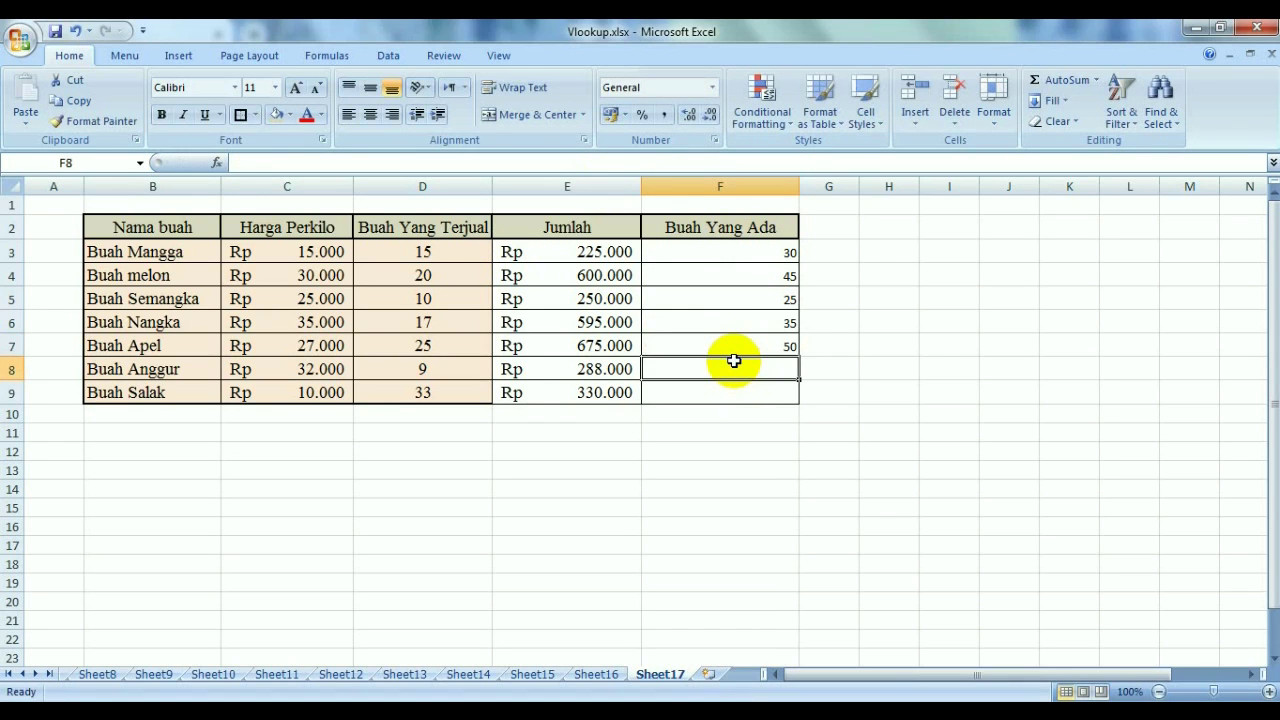
pyautogui.write('20')
pyautogui.click(706, 397)
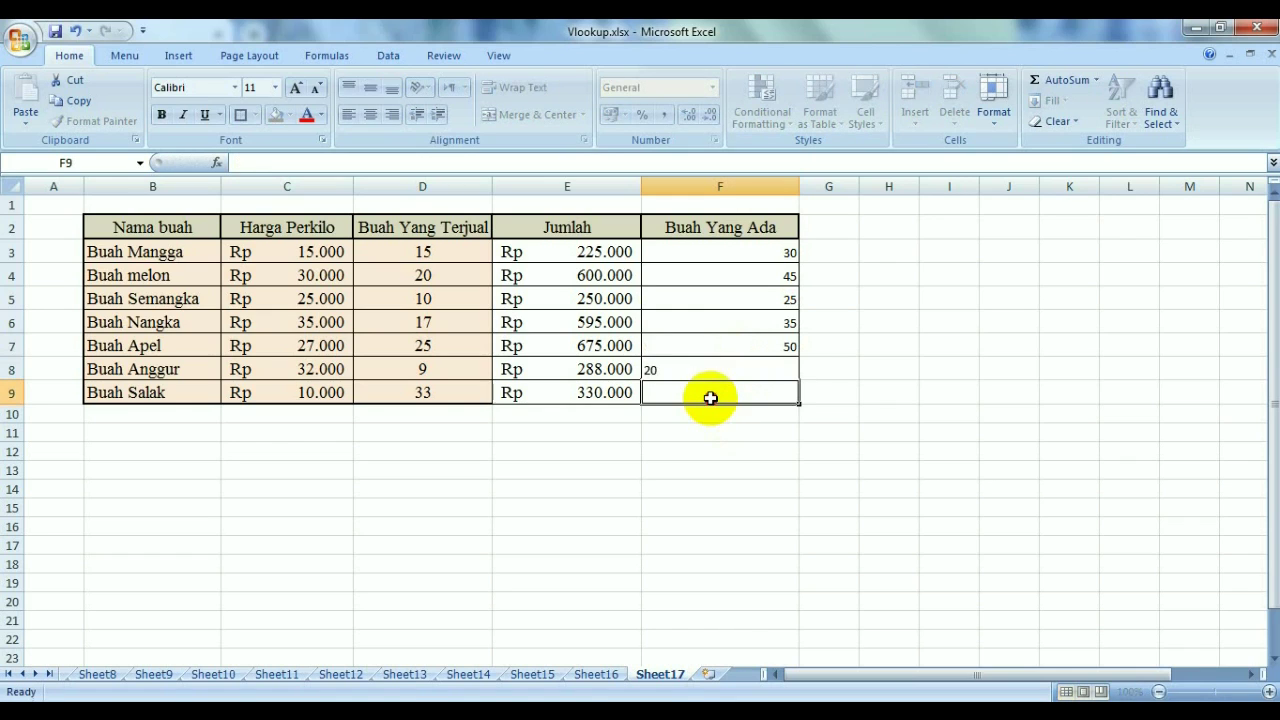
pyautogui.write('6')
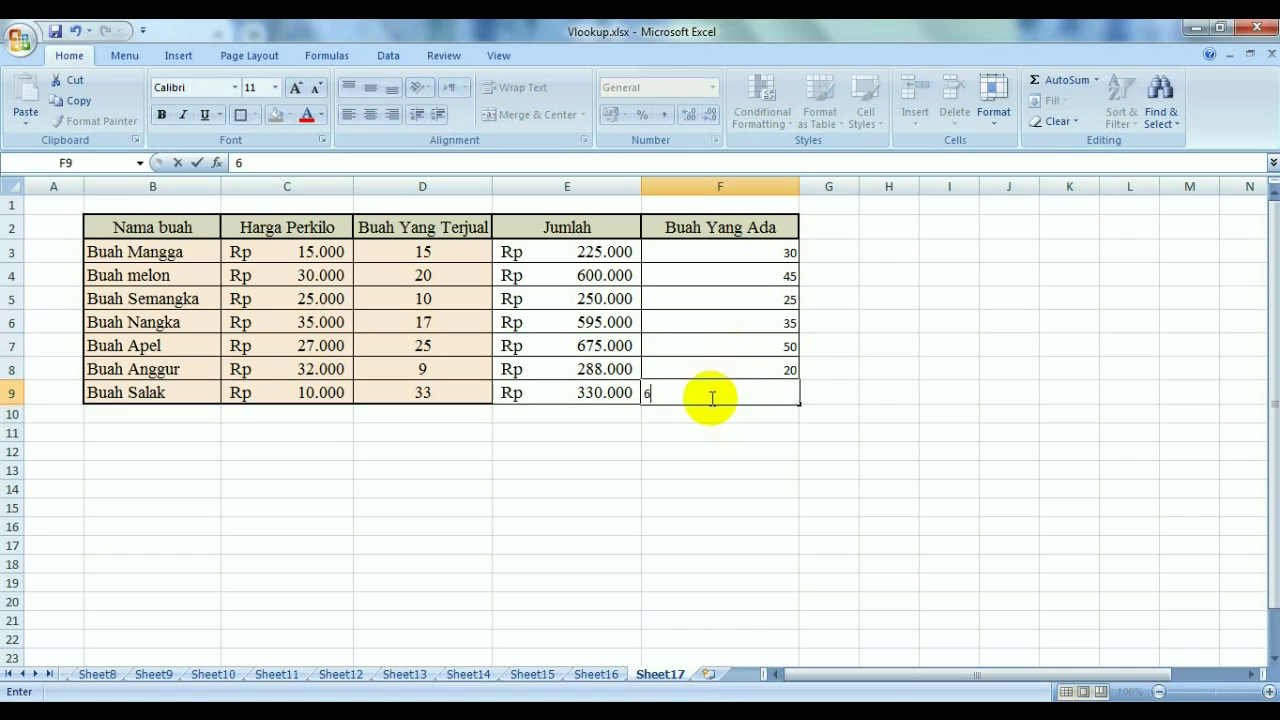
pyautogui.write('0')
pyautogui.click(928, 466)
# Set the F3:F9 counts to Times New Roman 14, centred.
pyautogui.moveTo(728, 254); pyautogui.dragTo(737, 389)
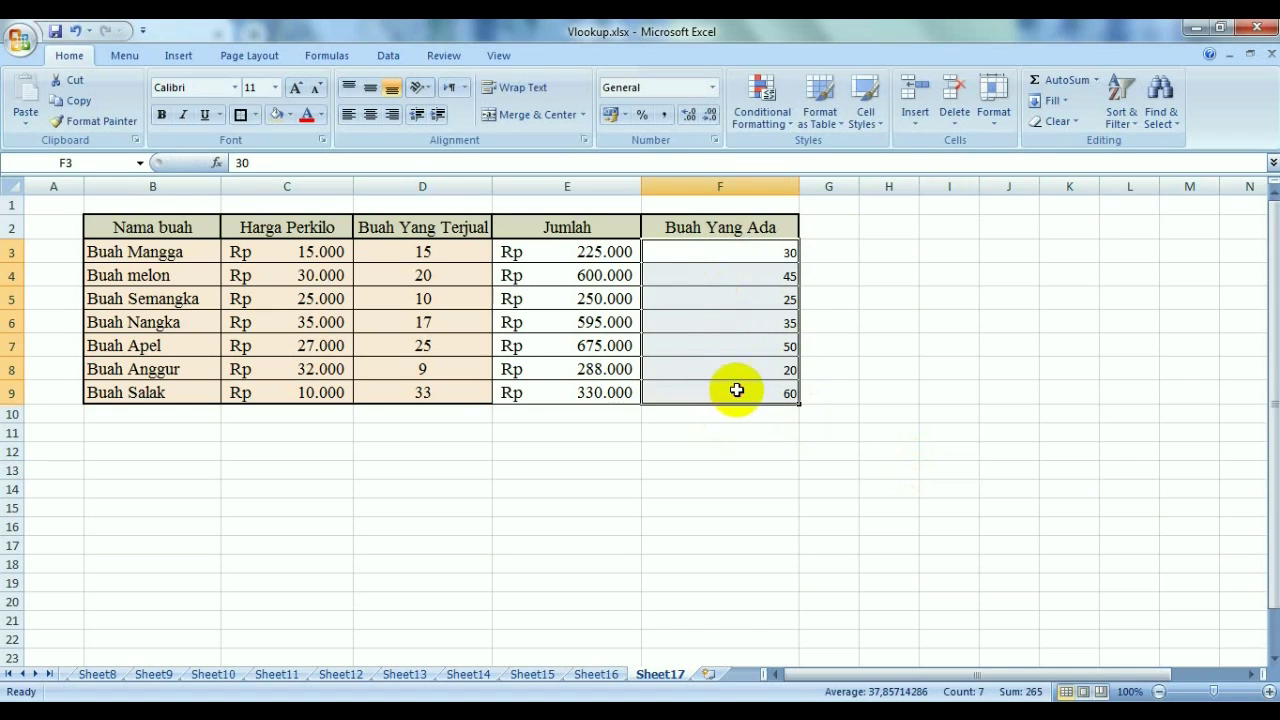
pyautogui.click(234, 87)
pyautogui.press('Down')
pyautogui.press('Down')
pyautogui.press('Down')
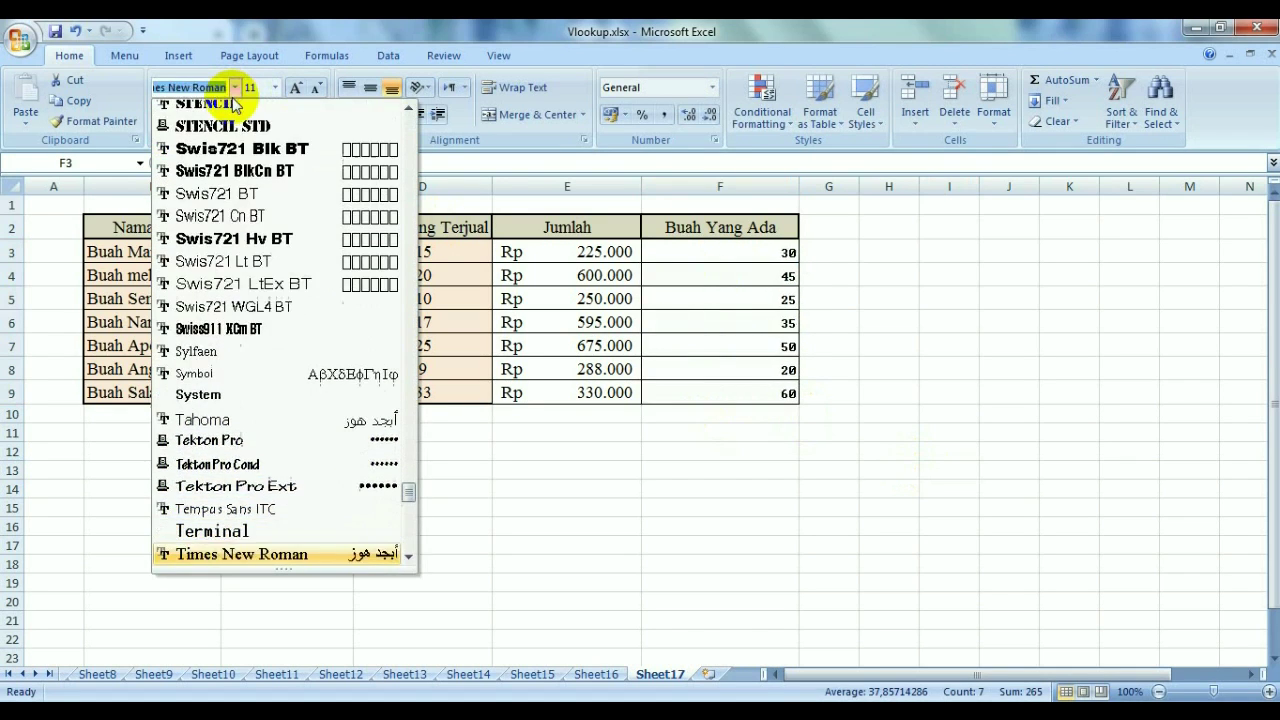
pyautogui.press('Return')
pyautogui.click(275, 87)
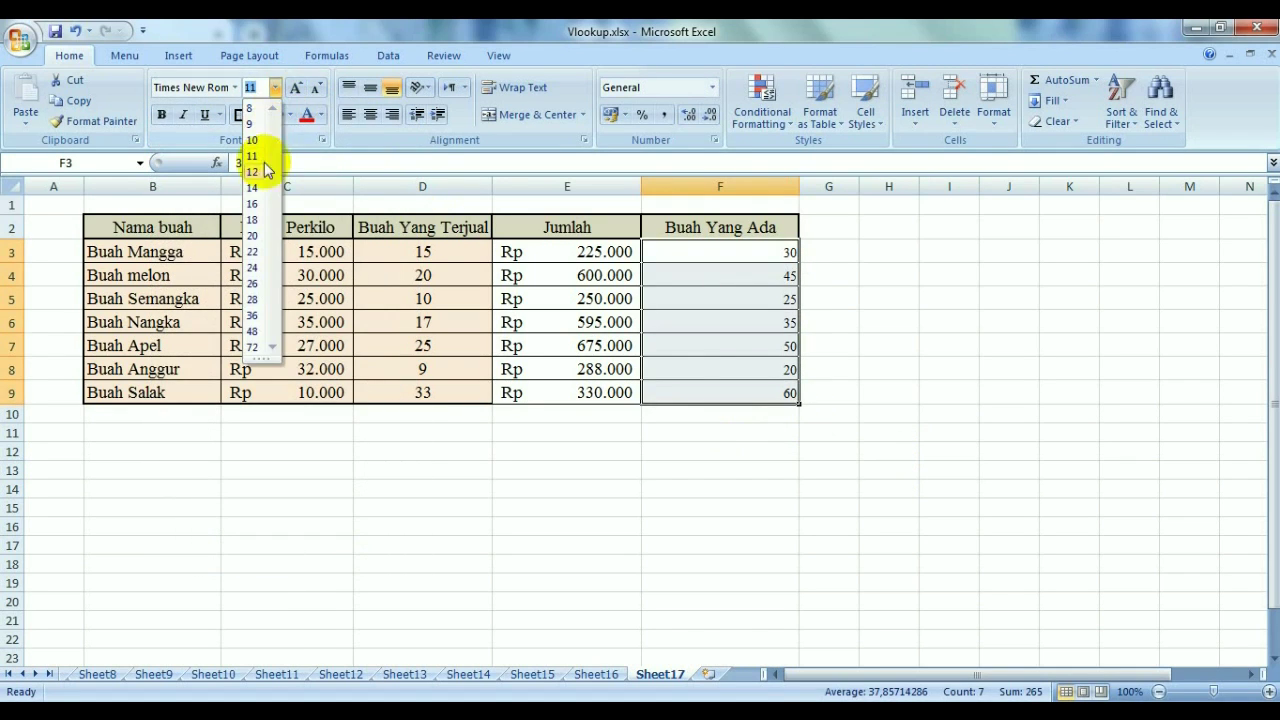
pyautogui.click(258, 190)
pyautogui.click(370, 114)
pyautogui.click(943, 337)
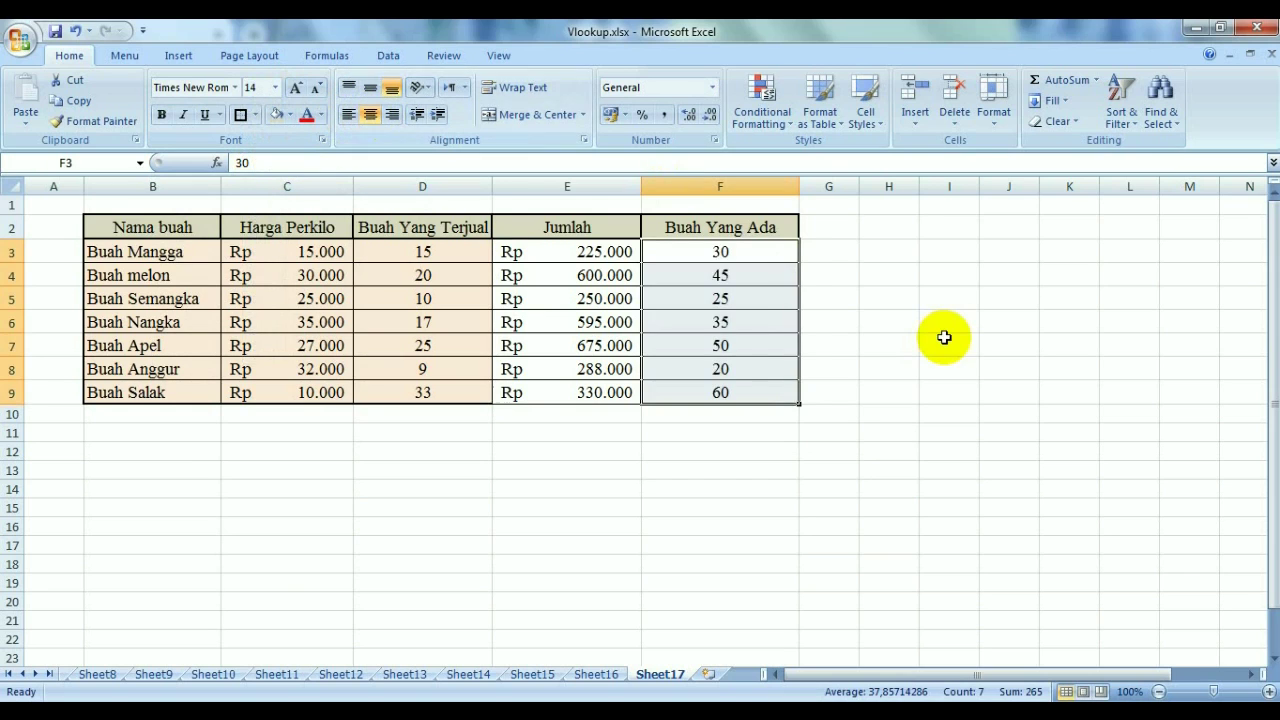
pyautogui.moveTo(858, 190); pyautogui.dragTo(938, 190)
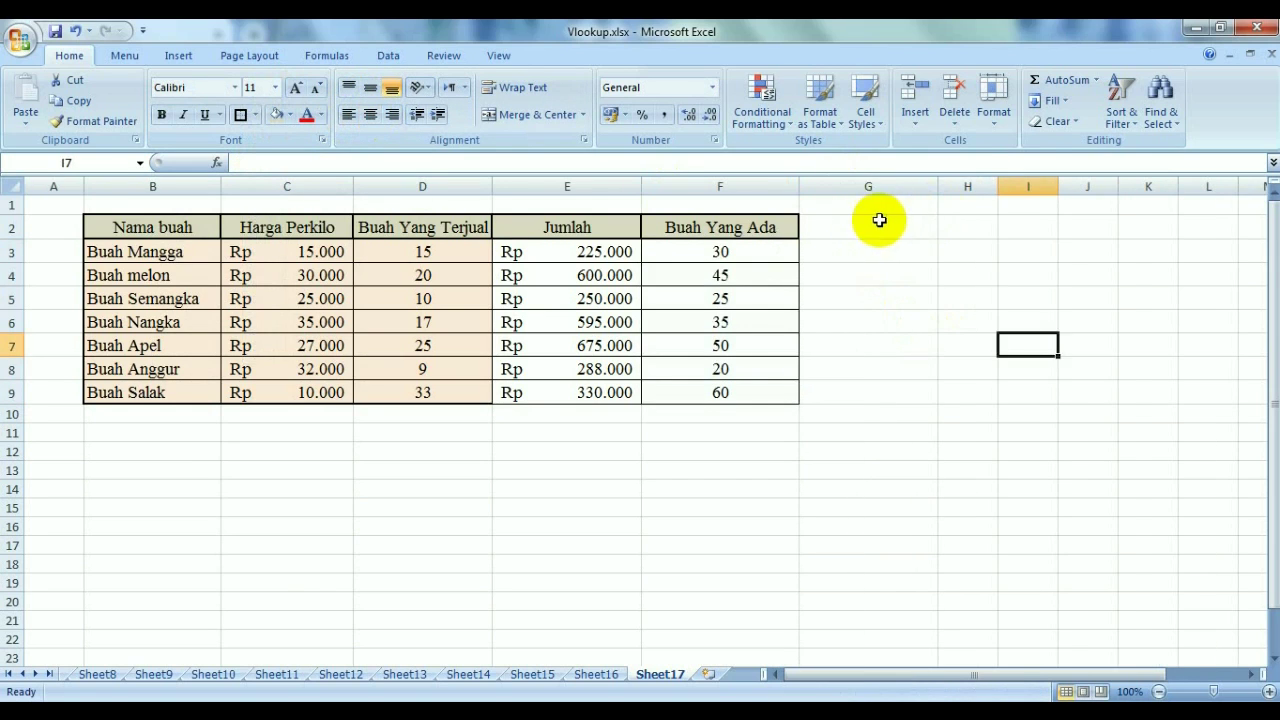
# Put all borders on the new column cells G2:G9.
pyautogui.moveTo(868, 227); pyautogui.dragTo(888, 390)
pyautogui.click(255, 114)
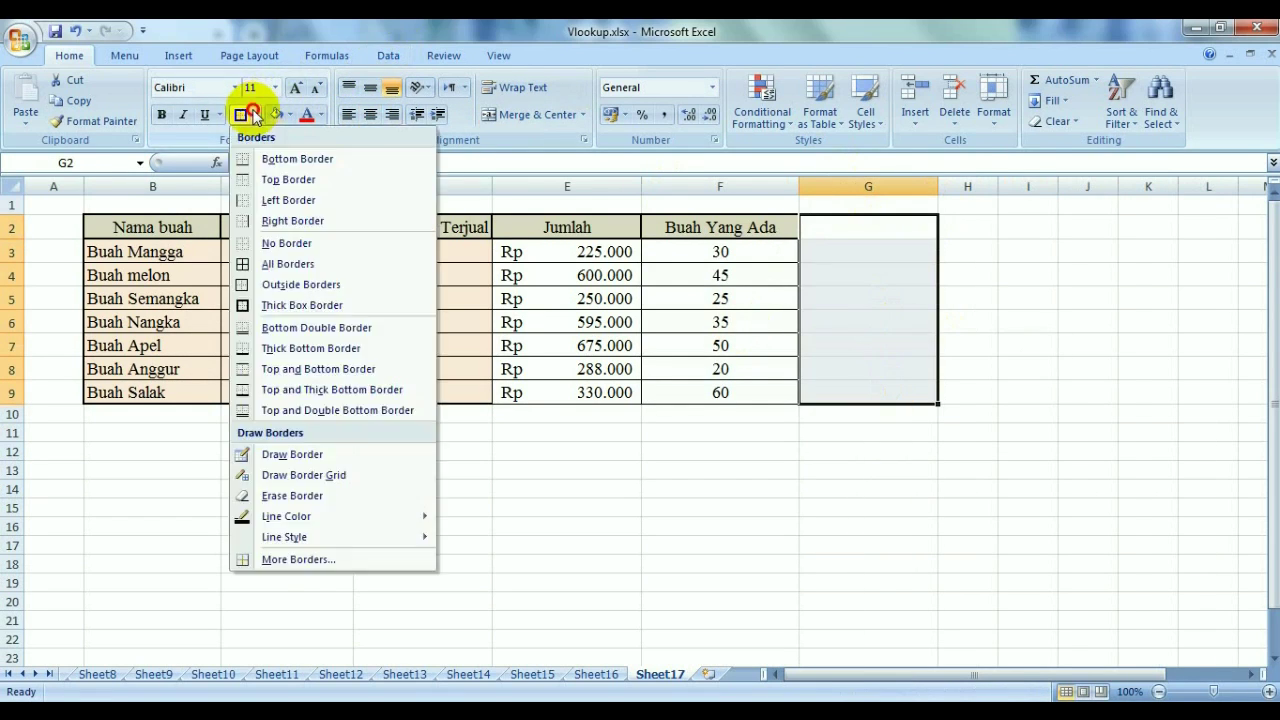
pyautogui.click(287, 263)
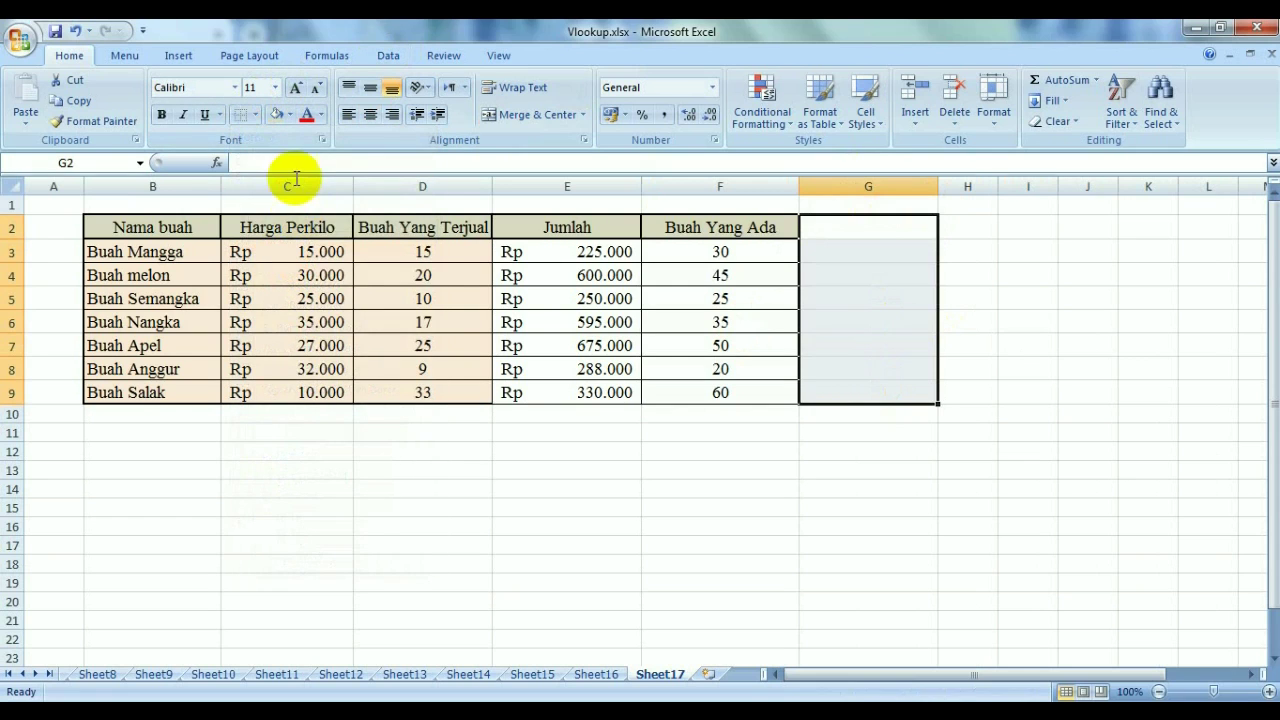
pyautogui.click(256, 114)
pyautogui.click(287, 263)
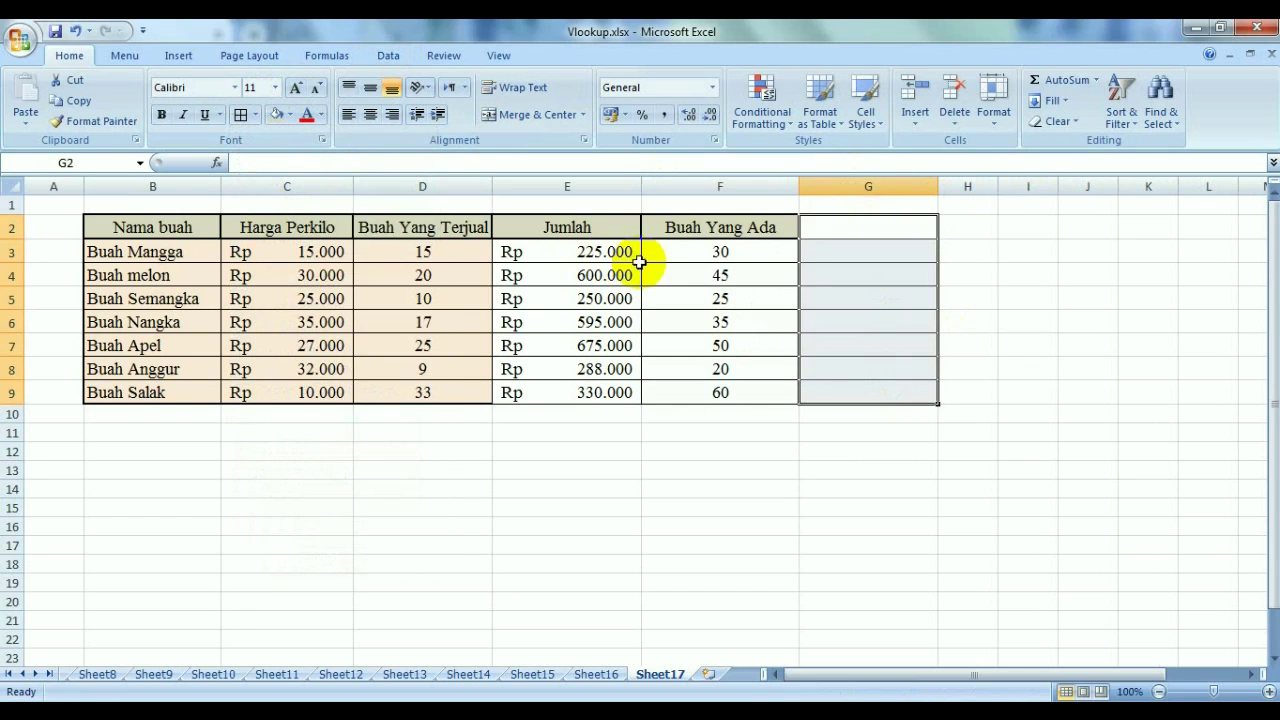
pyautogui.click(1085, 318)
# Give G2 a thick box border and tan fill, and enter the header Jumlah.
pyautogui.click(877, 230)
pyautogui.click(255, 114)
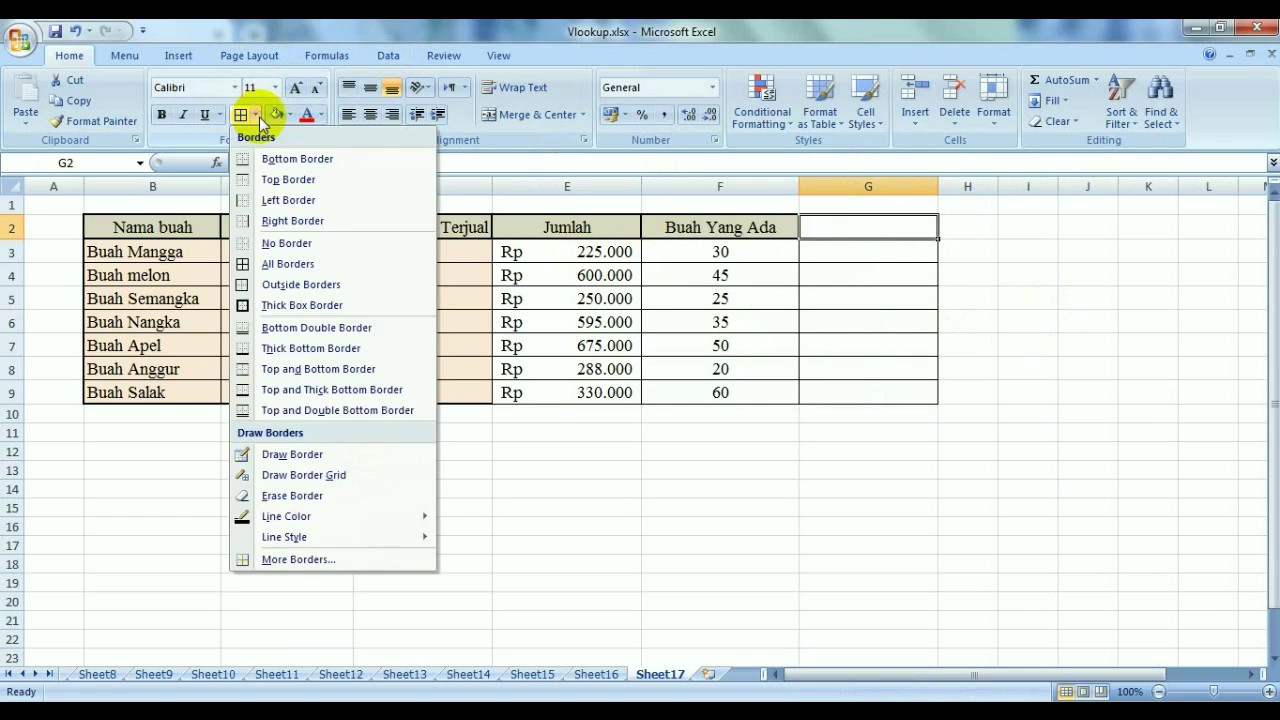
pyautogui.click(266, 300)
pyautogui.click(290, 114)
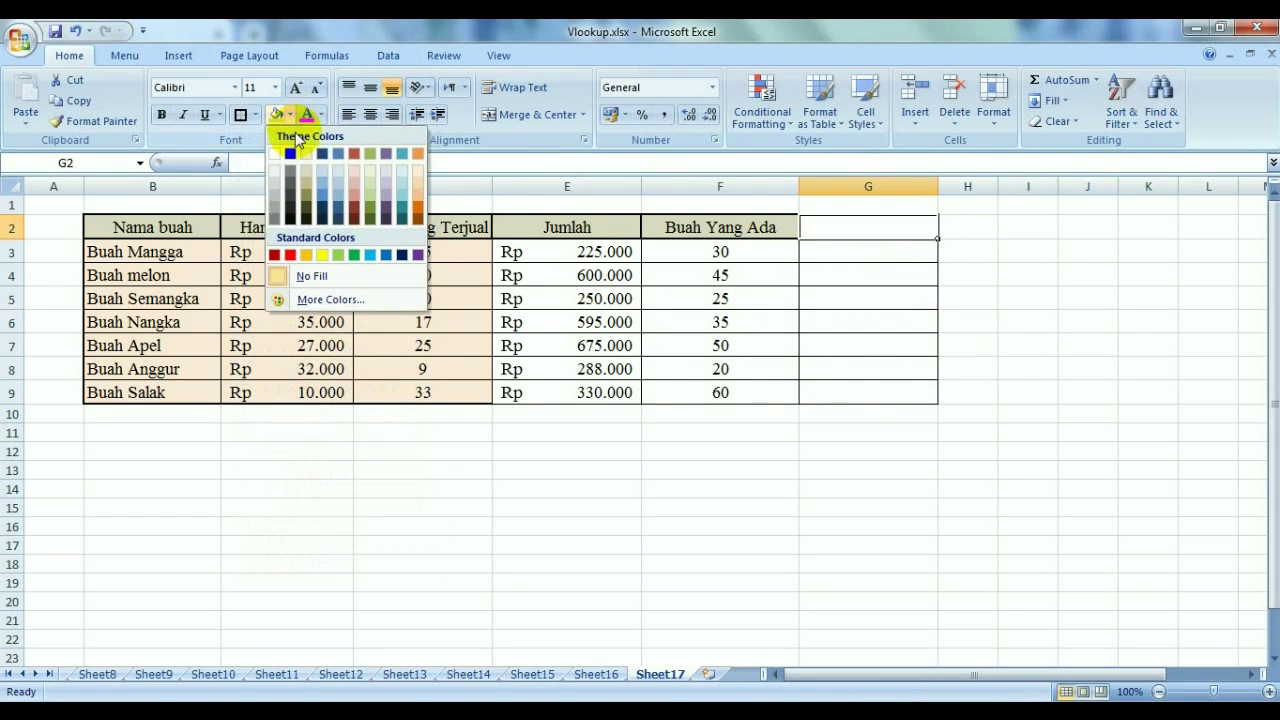
pyautogui.click(308, 172)
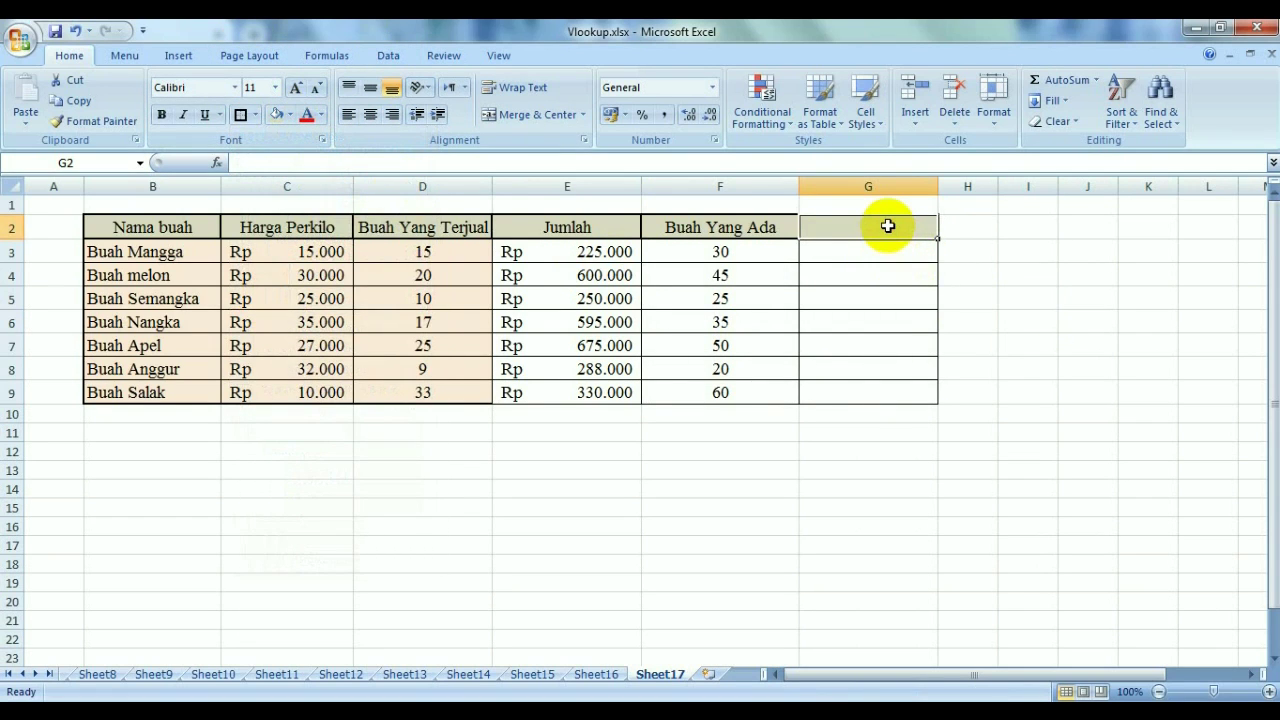
pyautogui.write('Jumlah')
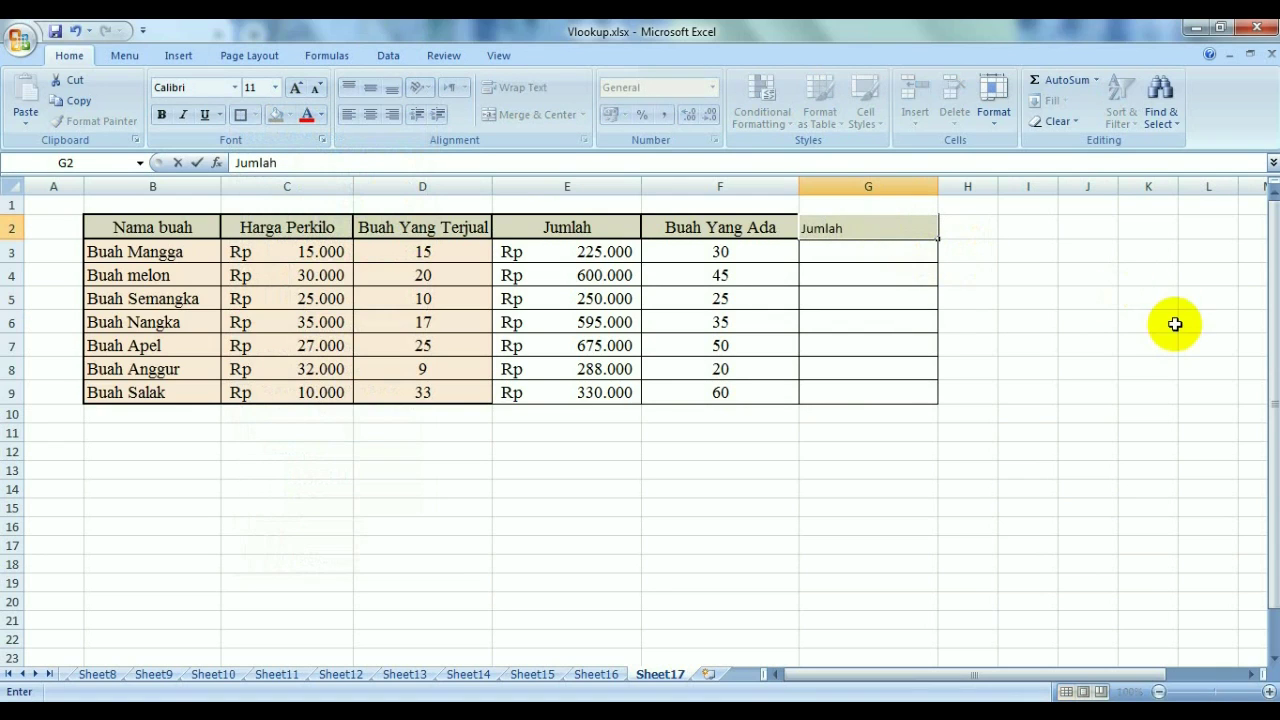
pyautogui.click(1171, 323)
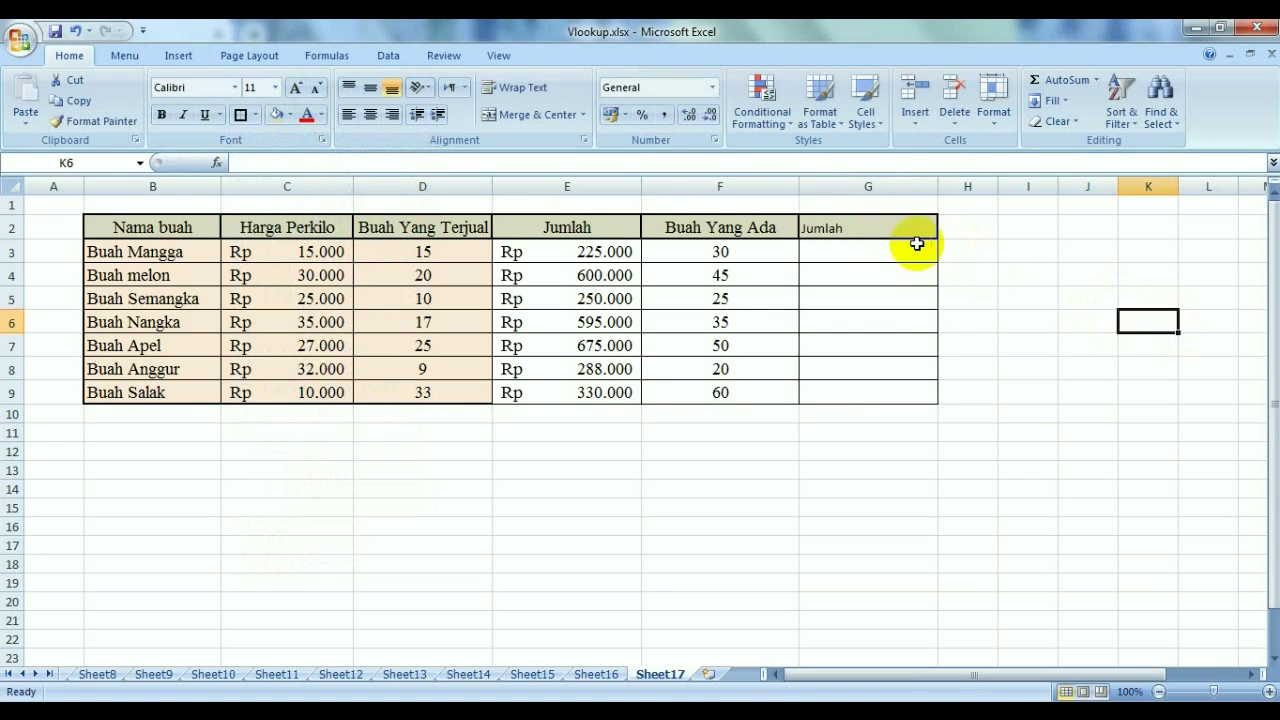
# Set G2:G9 to Times New Roman, size 14.
pyautogui.moveTo(880, 230); pyautogui.dragTo(880, 392)
pyautogui.click(236, 87)
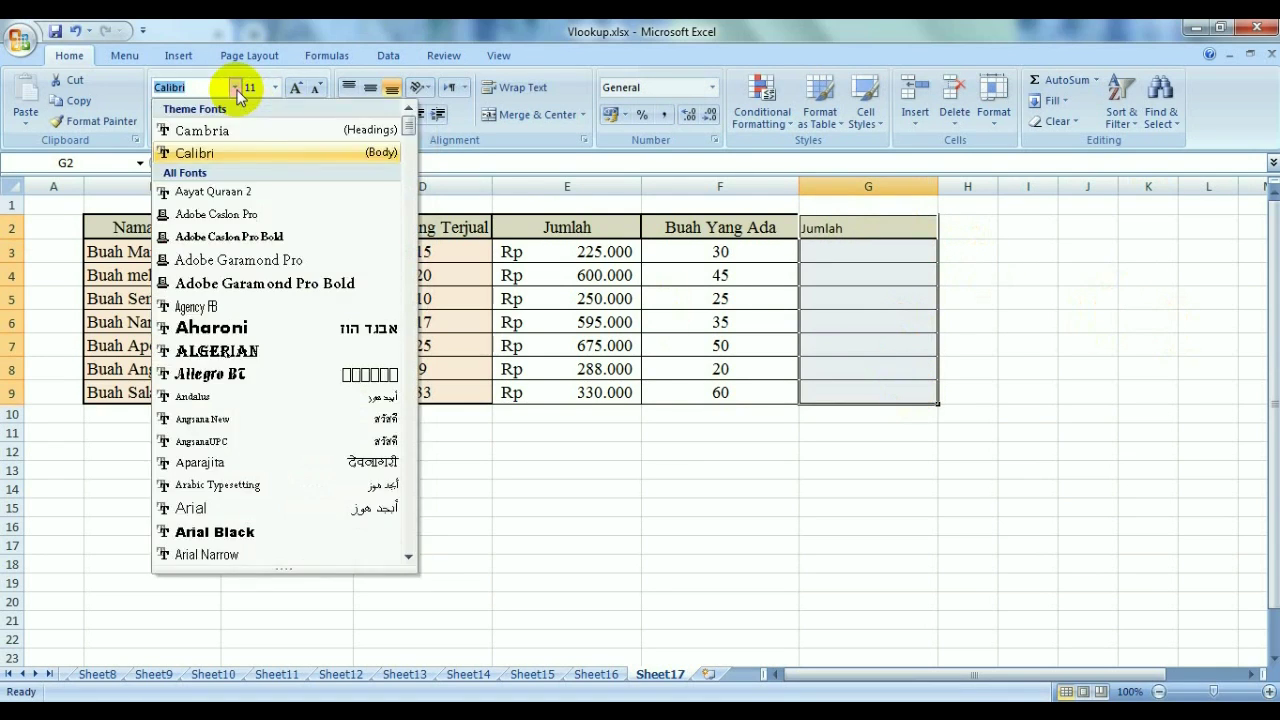
pyautogui.write('t')
pyautogui.press('Down')
pyautogui.press('Down')
pyautogui.press('Down')
pyautogui.press('Down')
pyautogui.press('Return')
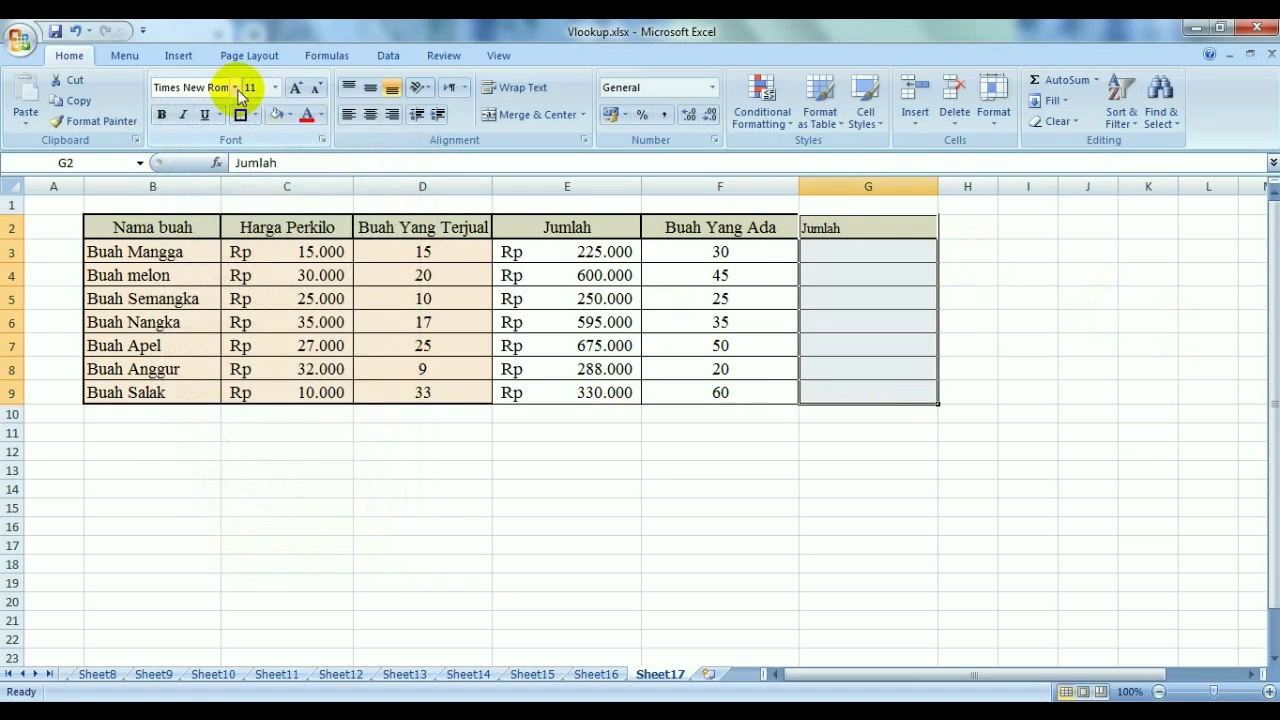
pyautogui.click(275, 87)
pyautogui.click(252, 188)
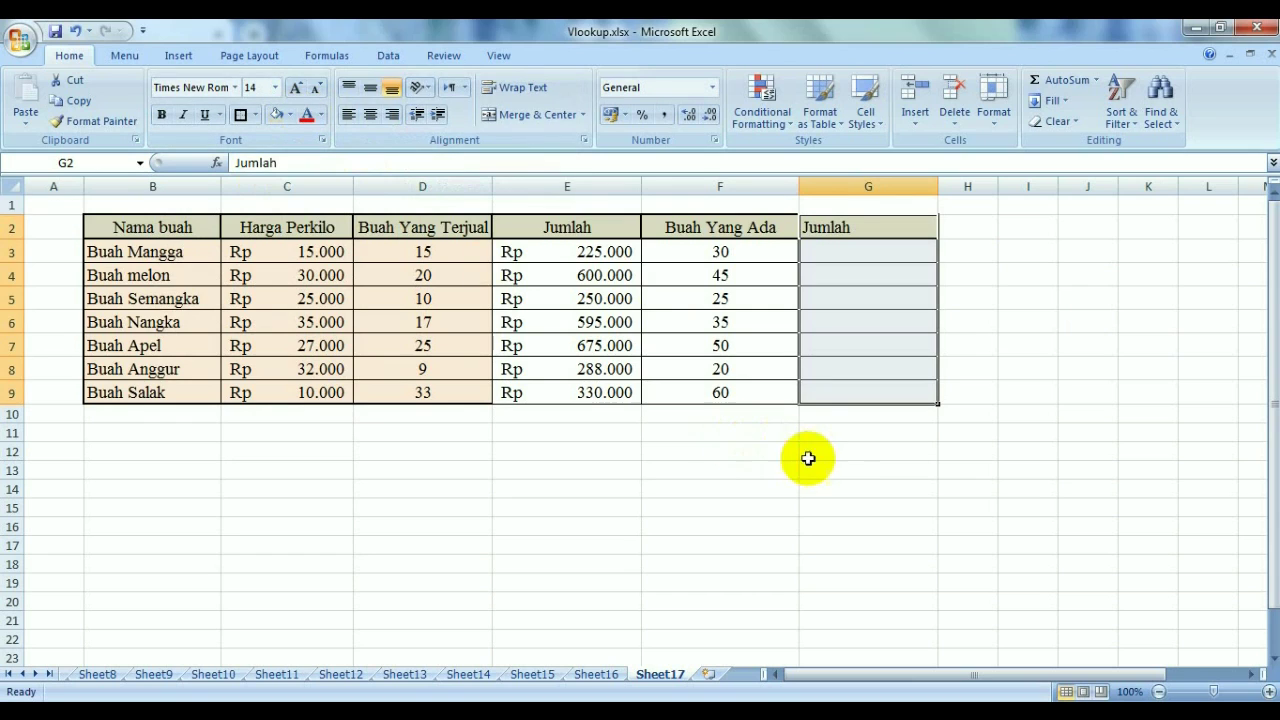
pyautogui.click(829, 490)
pyautogui.moveTo(862, 233)
pyautogui.mouseDown()
pyautogui.moveTo(886, 366)
pyautogui.moveTo(868, 393)
pyautogui.mouseUp()
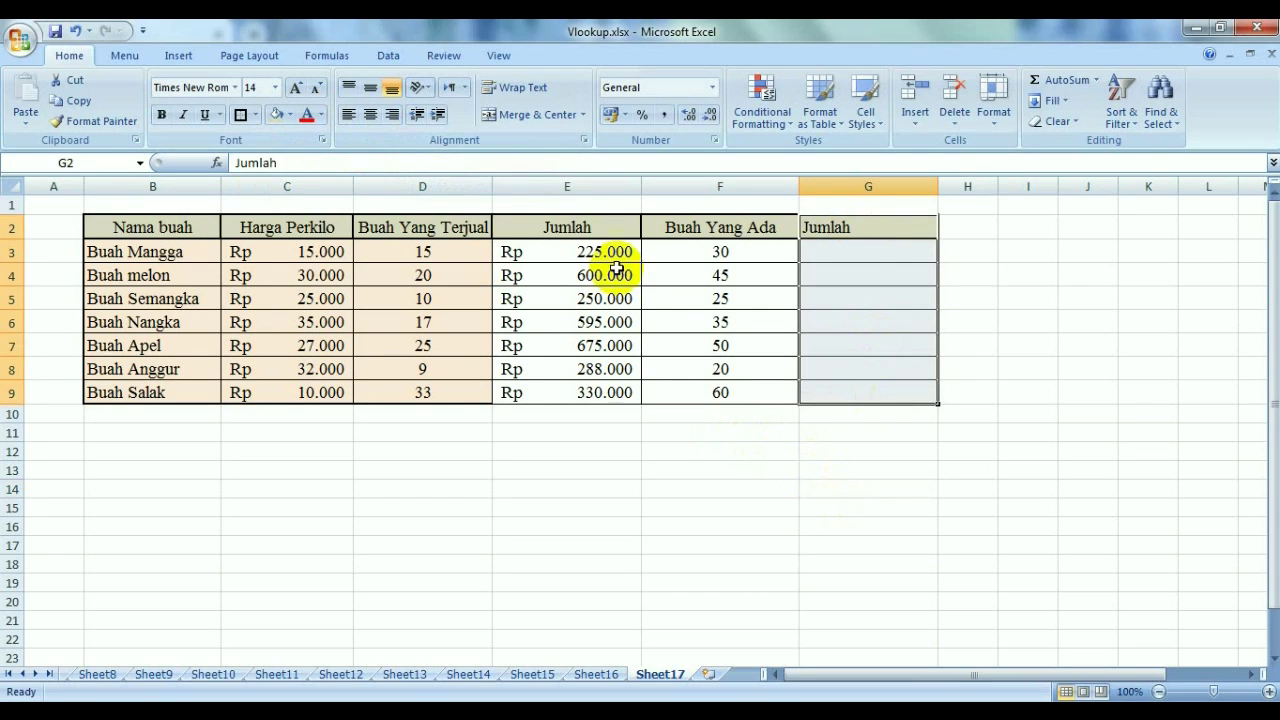
pyautogui.click(1018, 292)
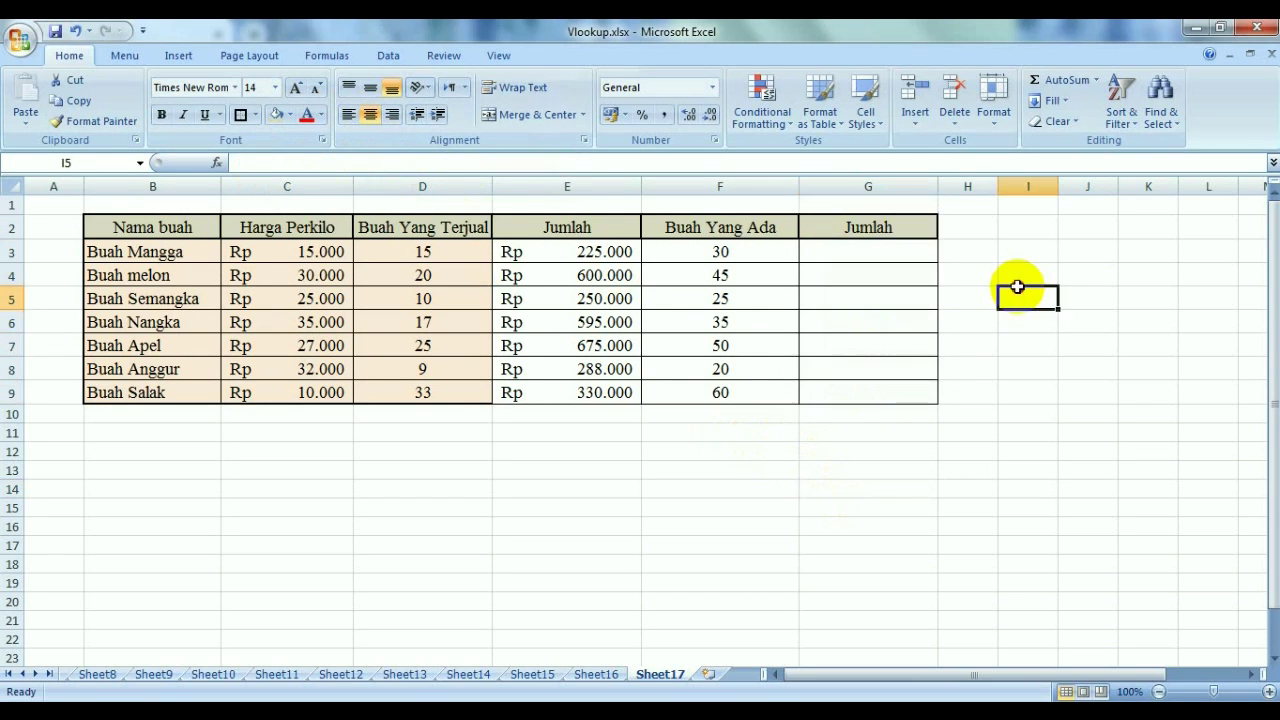
pyautogui.click(913, 258)
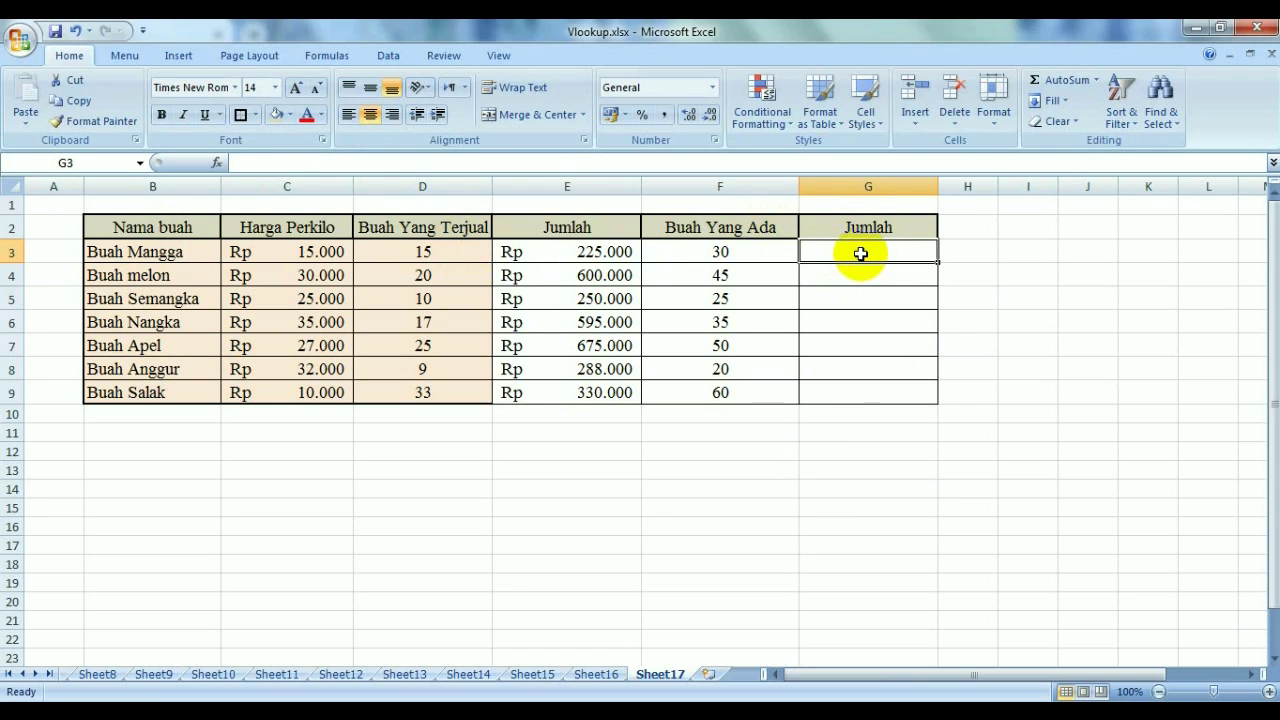
# Enter =F3-D3 in G3 and fill it to G9, giving 15, 25, 15, 18, 25, 11, 27.
pyautogui.write('=')
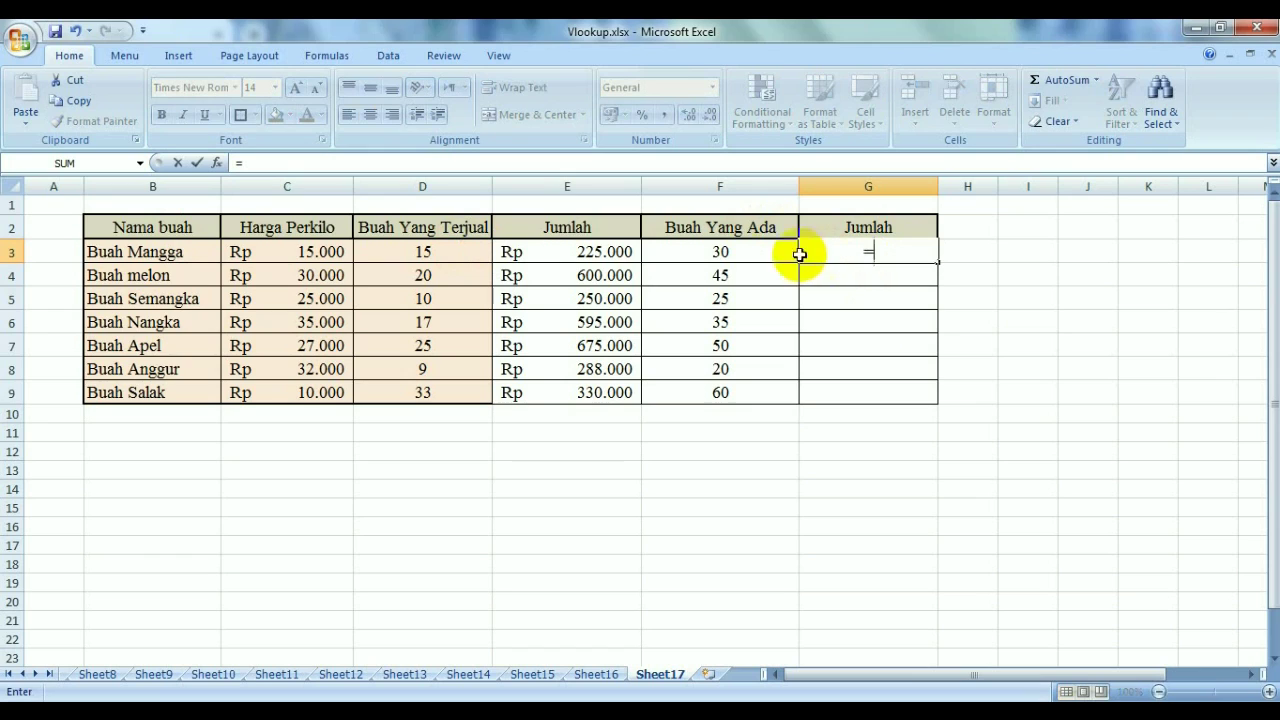
pyautogui.click(743, 261)
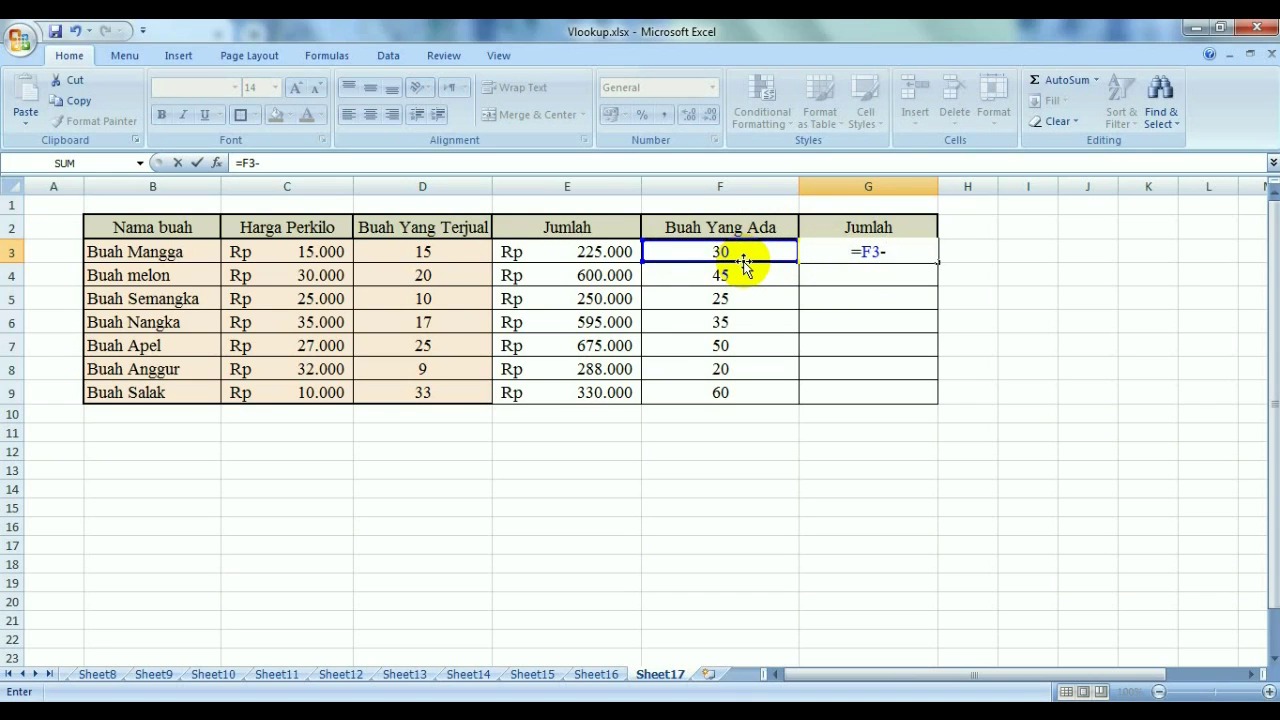
pyautogui.click(447, 251)
pyautogui.press('Return')
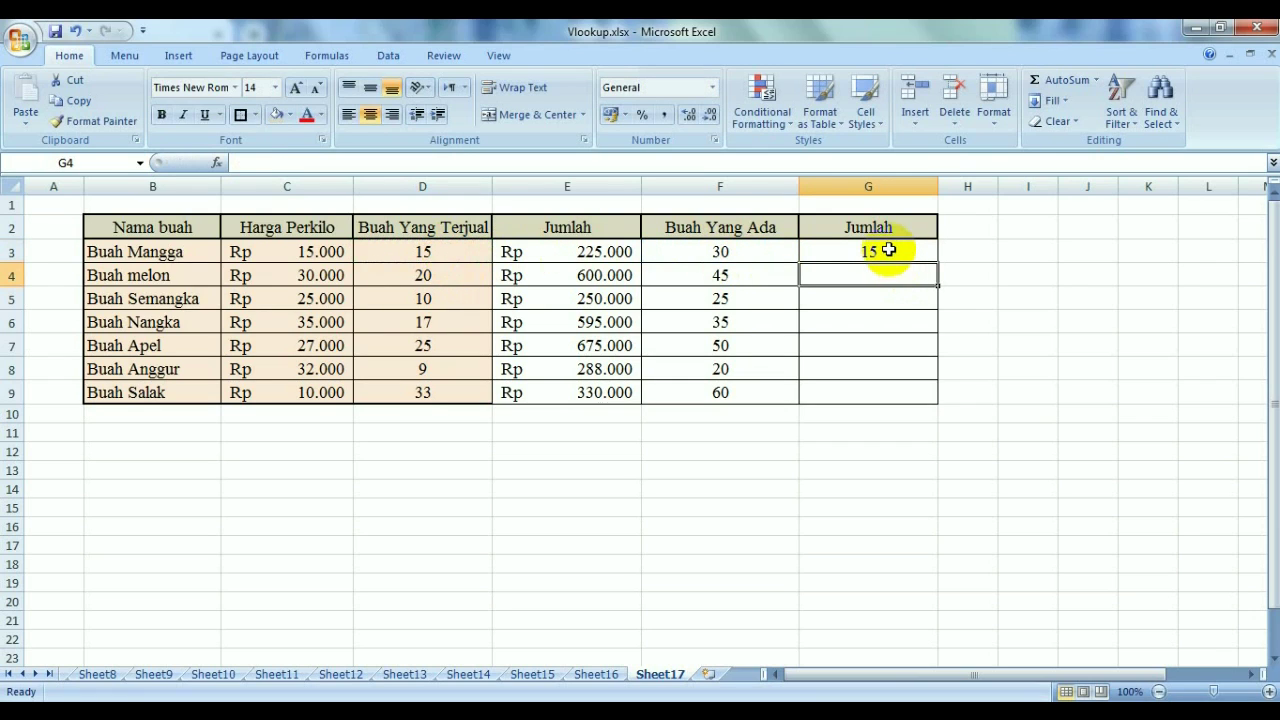
pyautogui.click(888, 251)
pyautogui.moveTo(938, 262); pyautogui.dragTo(940, 404)
pyautogui.click(983, 298)
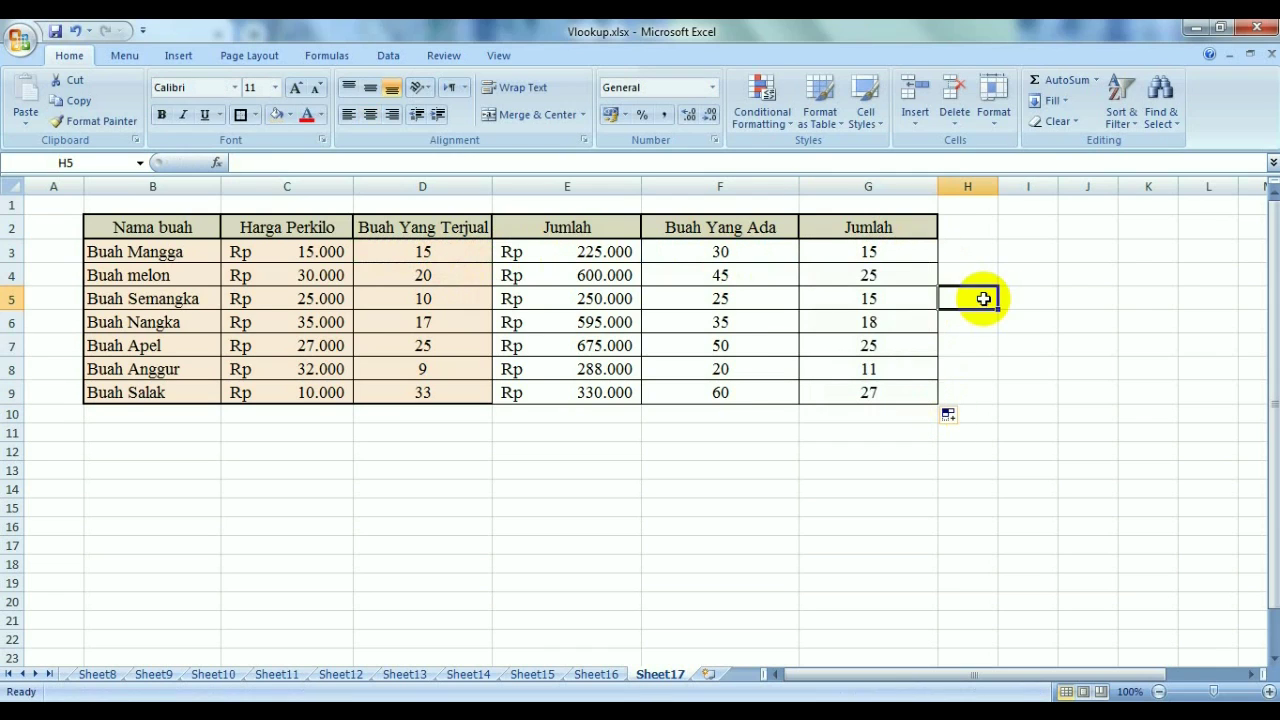
pyautogui.click(1066, 301)
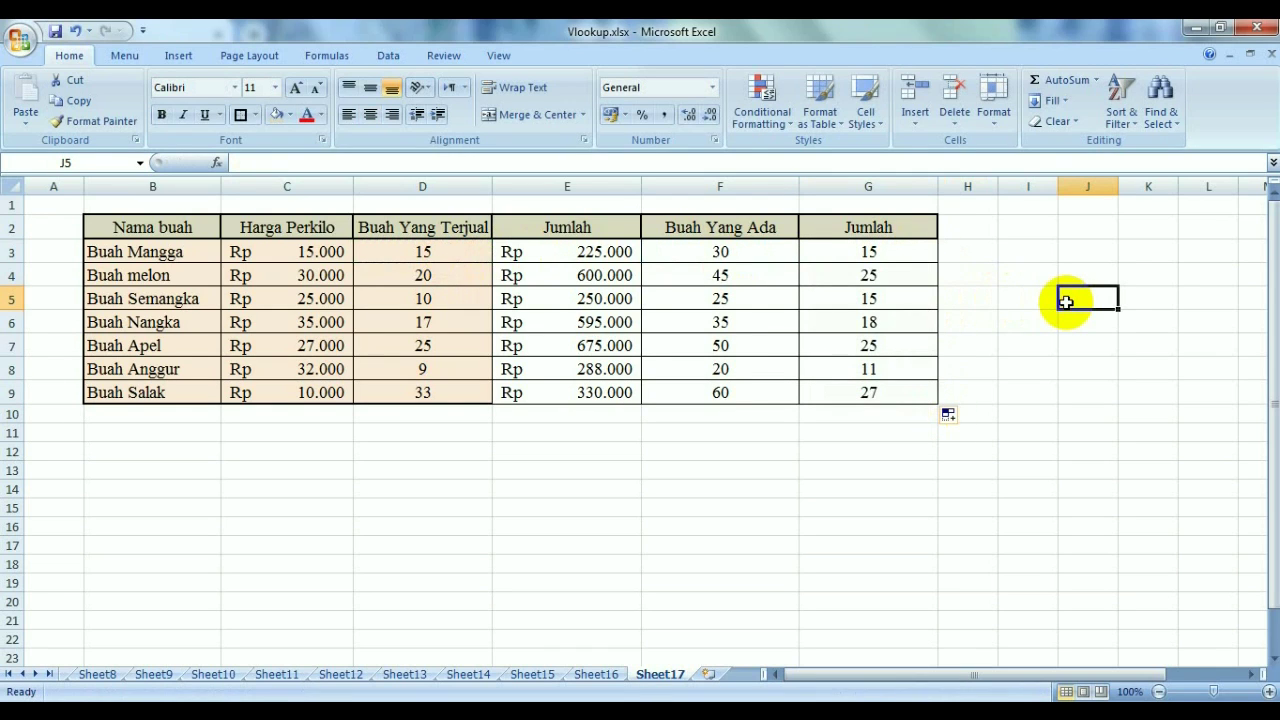
# Look through Sheet14 to Sheet17, then add a new blank worksheet, Sheet18.
pyautogui.click(490, 677)
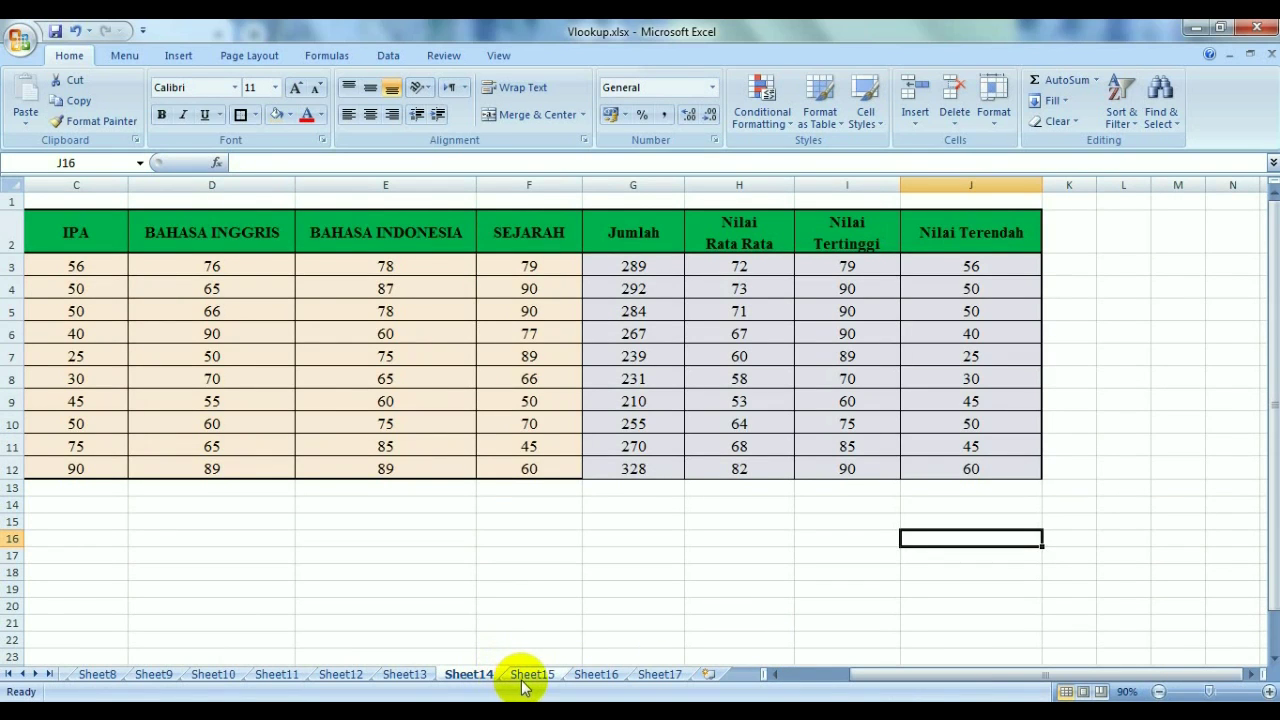
pyautogui.click(534, 677)
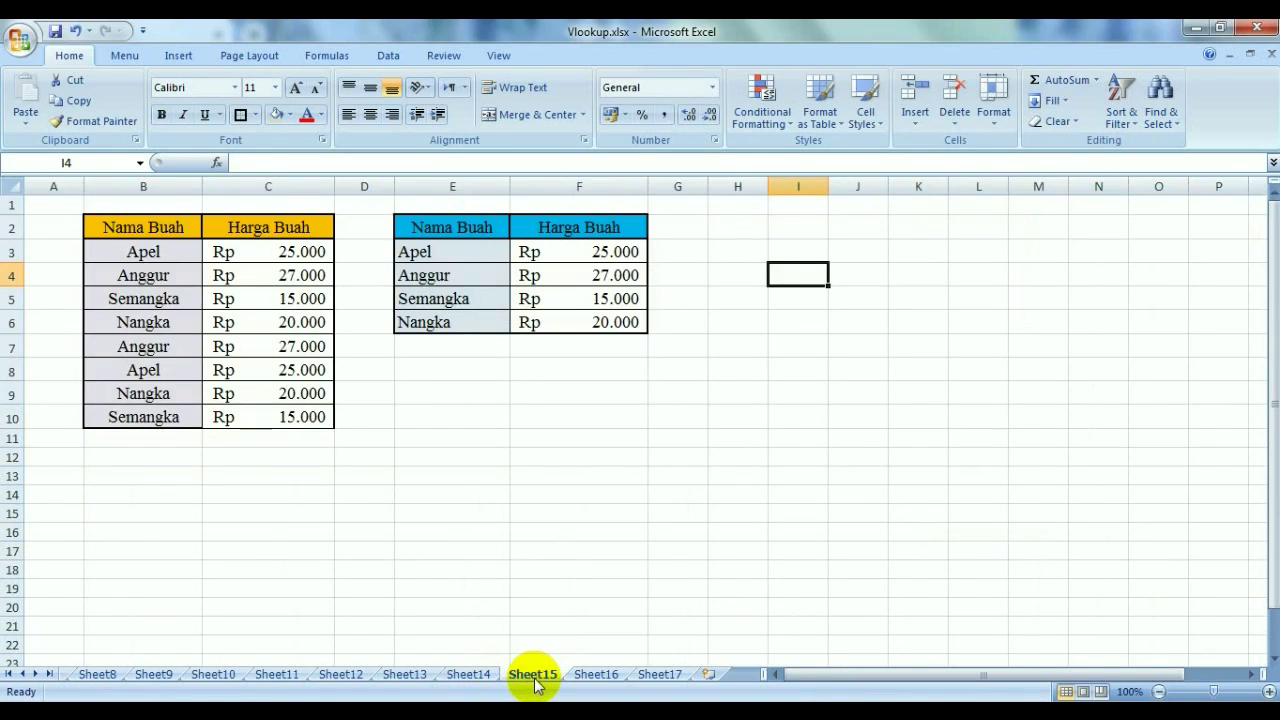
pyautogui.click(615, 676)
pyautogui.click(659, 677)
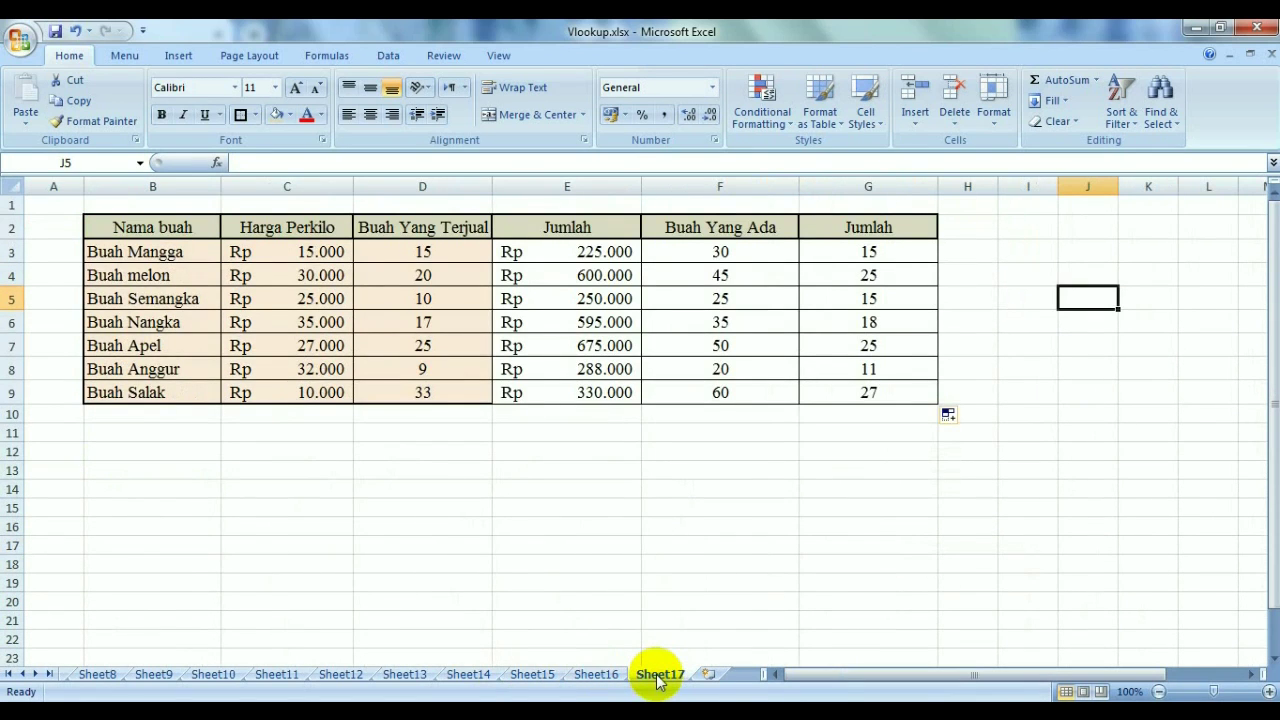
pyautogui.click(708, 676)
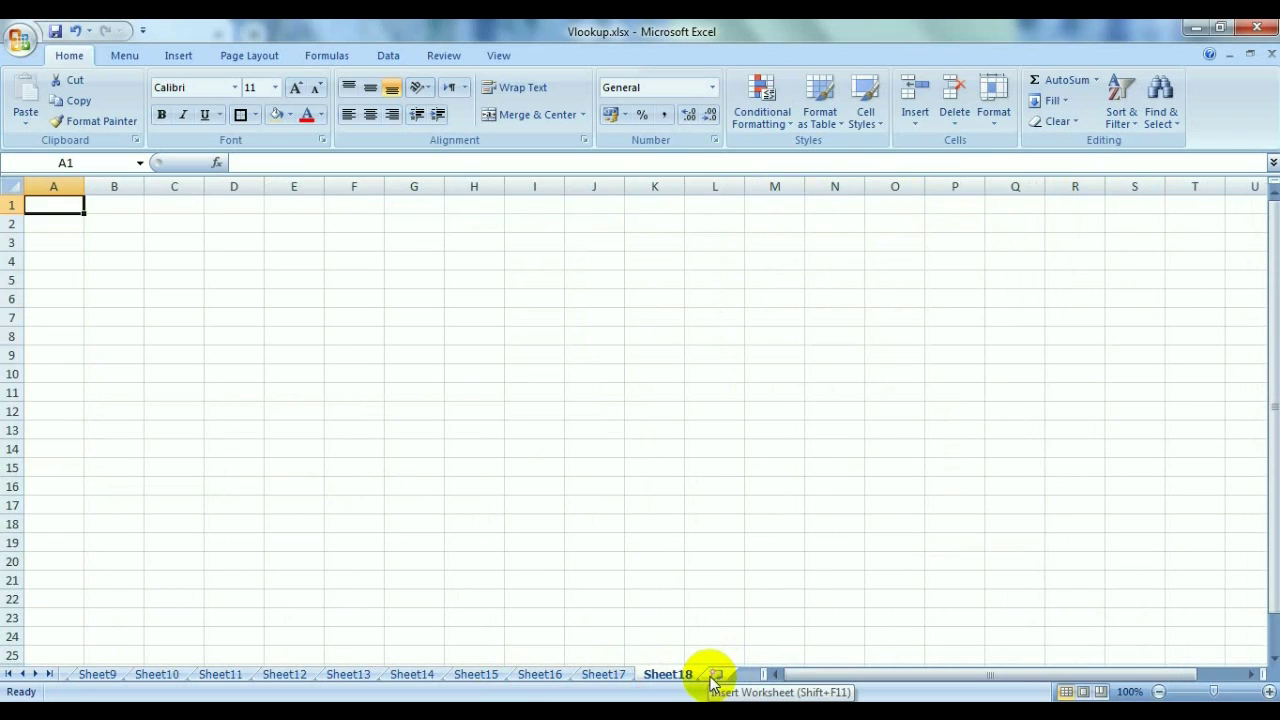
pyautogui.moveTo(125, 222)
pyautogui.mouseDown()
pyautogui.moveTo(234, 229)
pyautogui.moveTo(237, 352)
pyautogui.mouseUp()
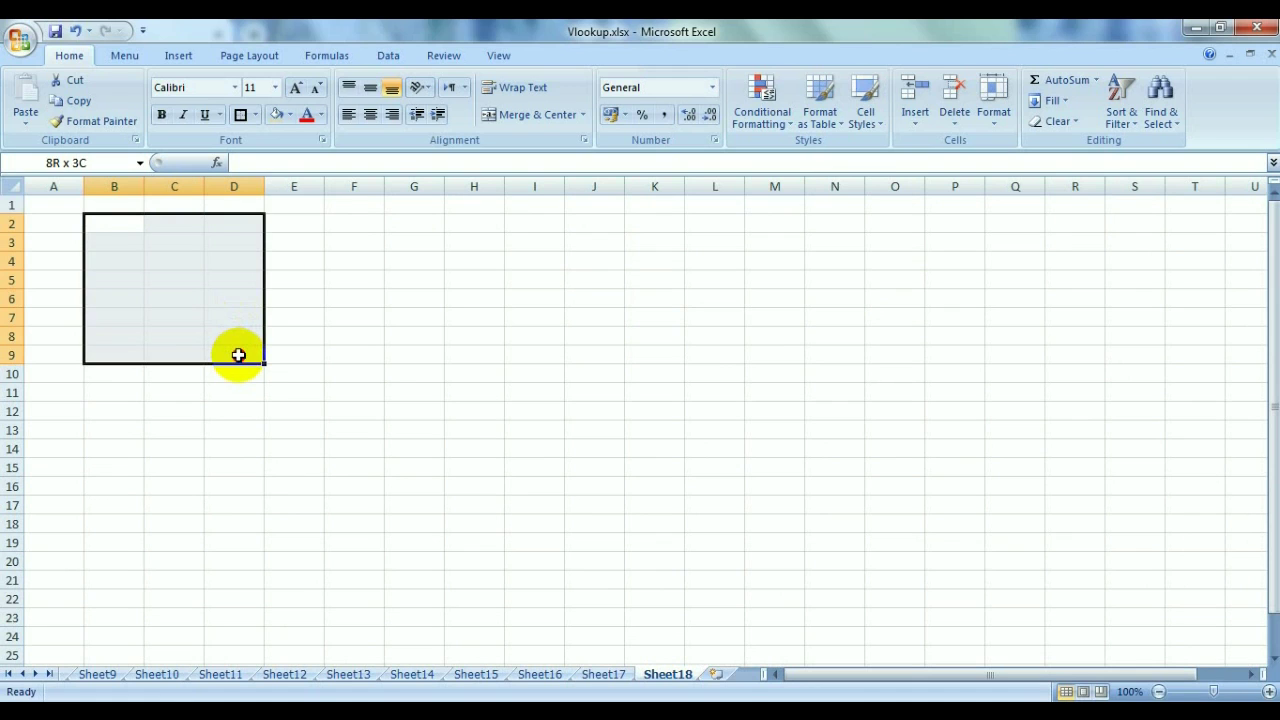
# Put all borders on B2:D9 and a thick box border around the header row B2:D2.
pyautogui.moveTo(238, 355); pyautogui.dragTo(238, 356)
pyautogui.click(257, 115)
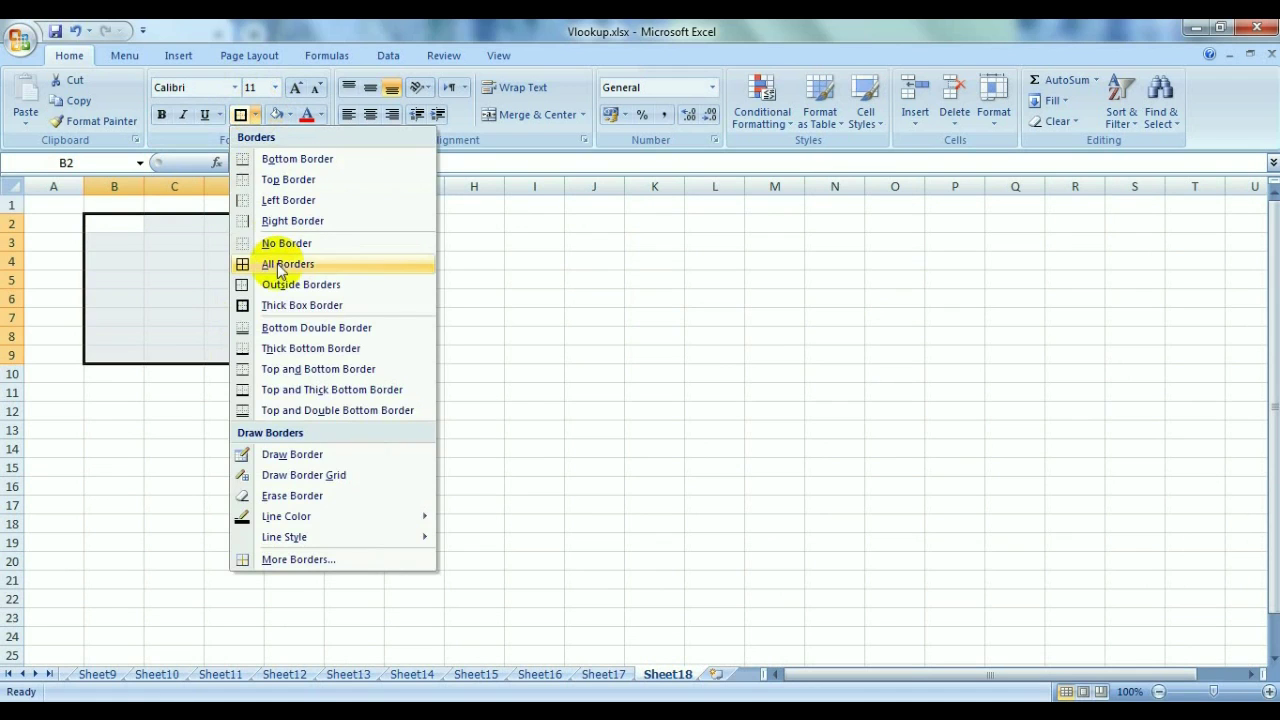
pyautogui.click(279, 268)
pyautogui.click(474, 280)
pyautogui.moveTo(100, 222); pyautogui.dragTo(240, 224)
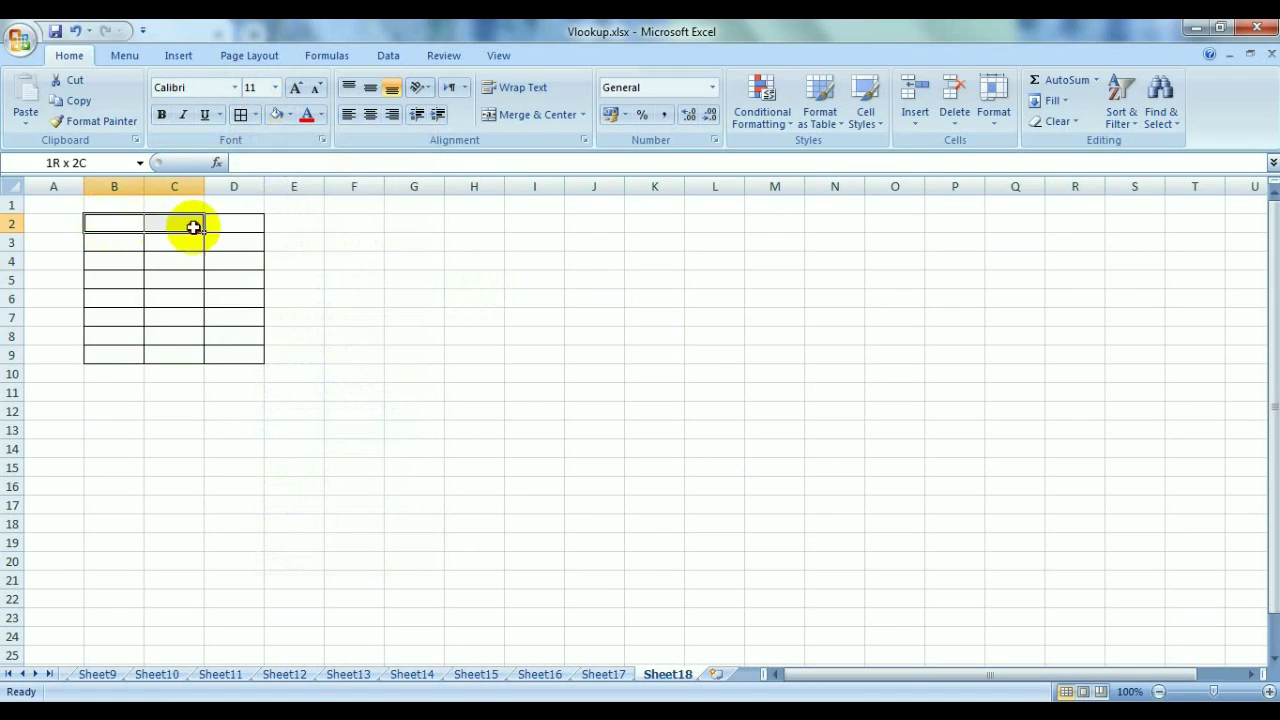
pyautogui.click(255, 115)
pyautogui.click(283, 303)
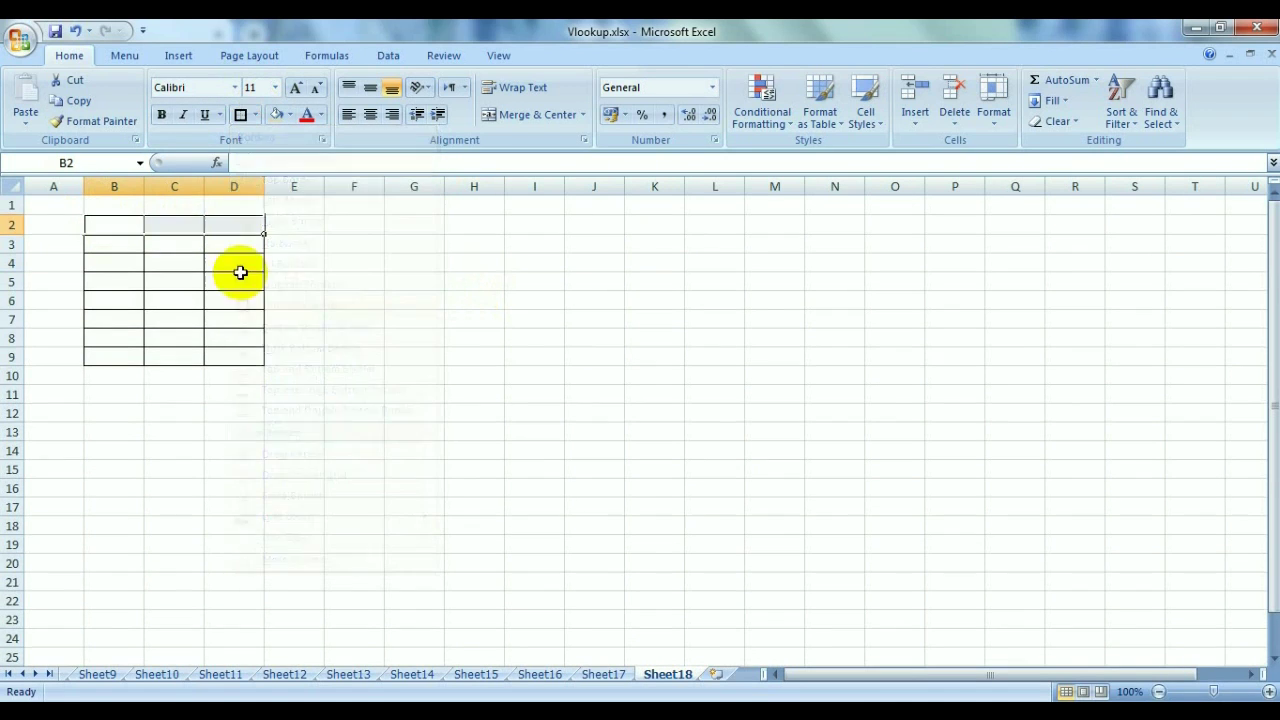
pyautogui.click(356, 337)
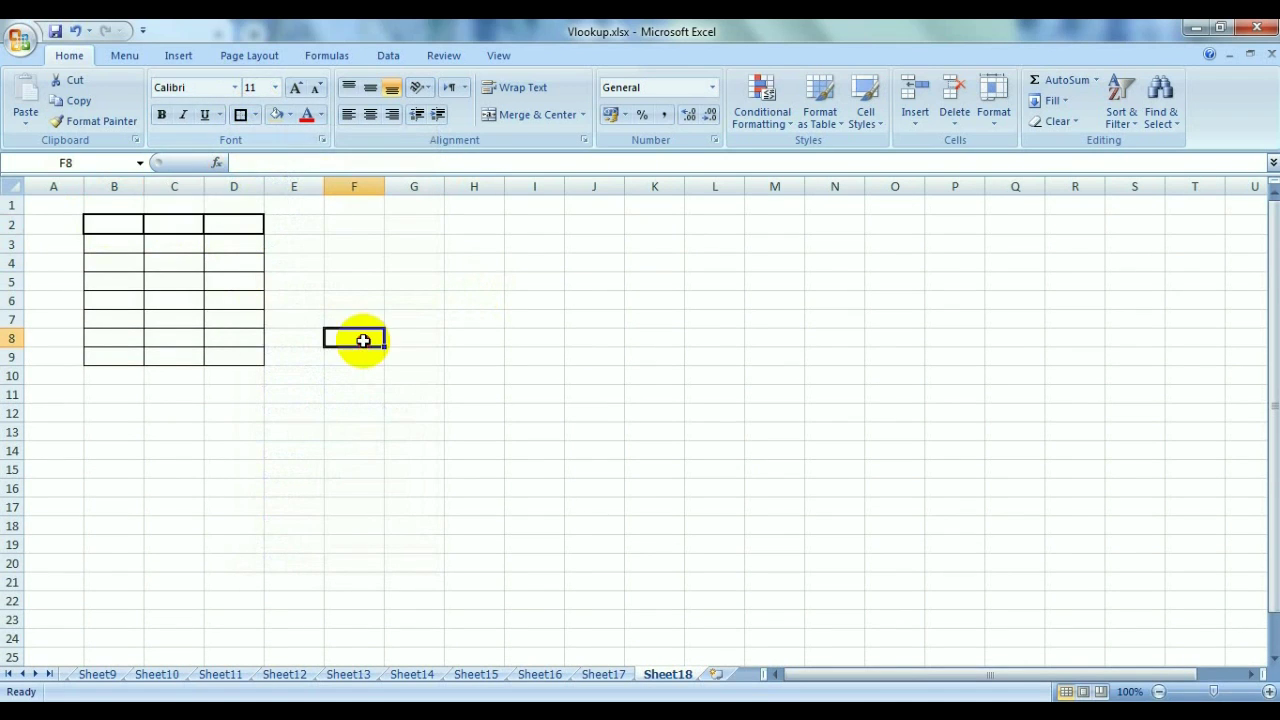
# Widen columns B–D and shade the header row B2:D2 with a light fill colour.
pyautogui.moveTo(146, 195)
pyautogui.mouseDown()
pyautogui.moveTo(302, 215)
pyautogui.moveTo(360, 186)
pyautogui.moveTo(454, 210)
pyautogui.mouseUp()
pyautogui.click(153, 222)
pyautogui.moveTo(153, 222); pyautogui.dragTo(374, 226)
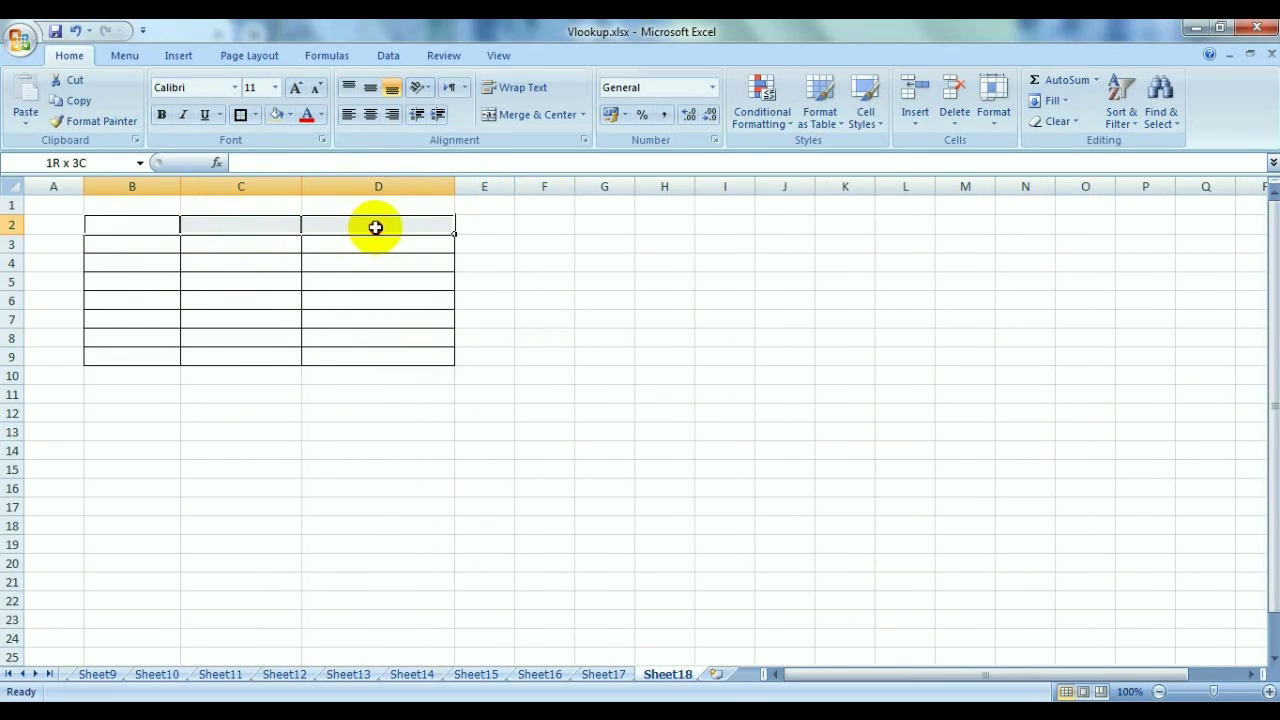
pyautogui.click(291, 115)
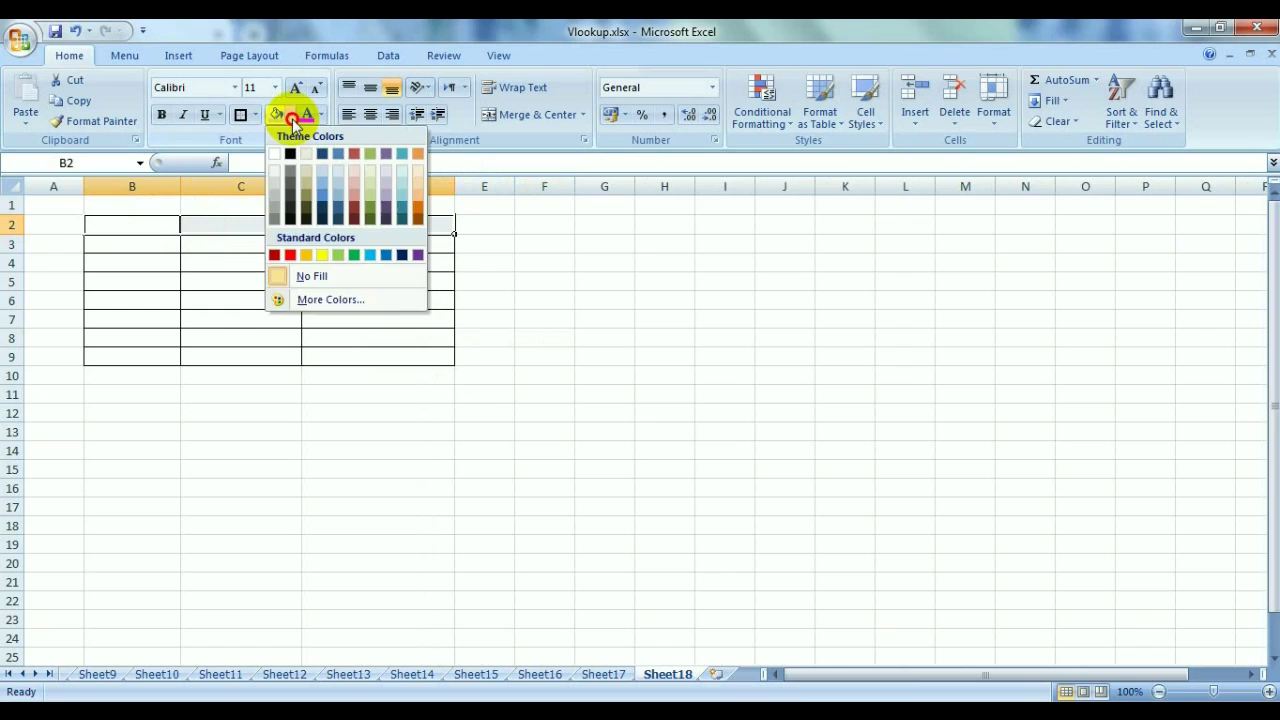
pyautogui.click(321, 176)
# Select the body cells B3:C9 to give them a fill colour.
pyautogui.moveTo(150, 244)
pyautogui.mouseDown()
pyautogui.moveTo(171, 249)
pyautogui.moveTo(280, 366)
pyautogui.mouseUp()
pyautogui.click(294, 346)
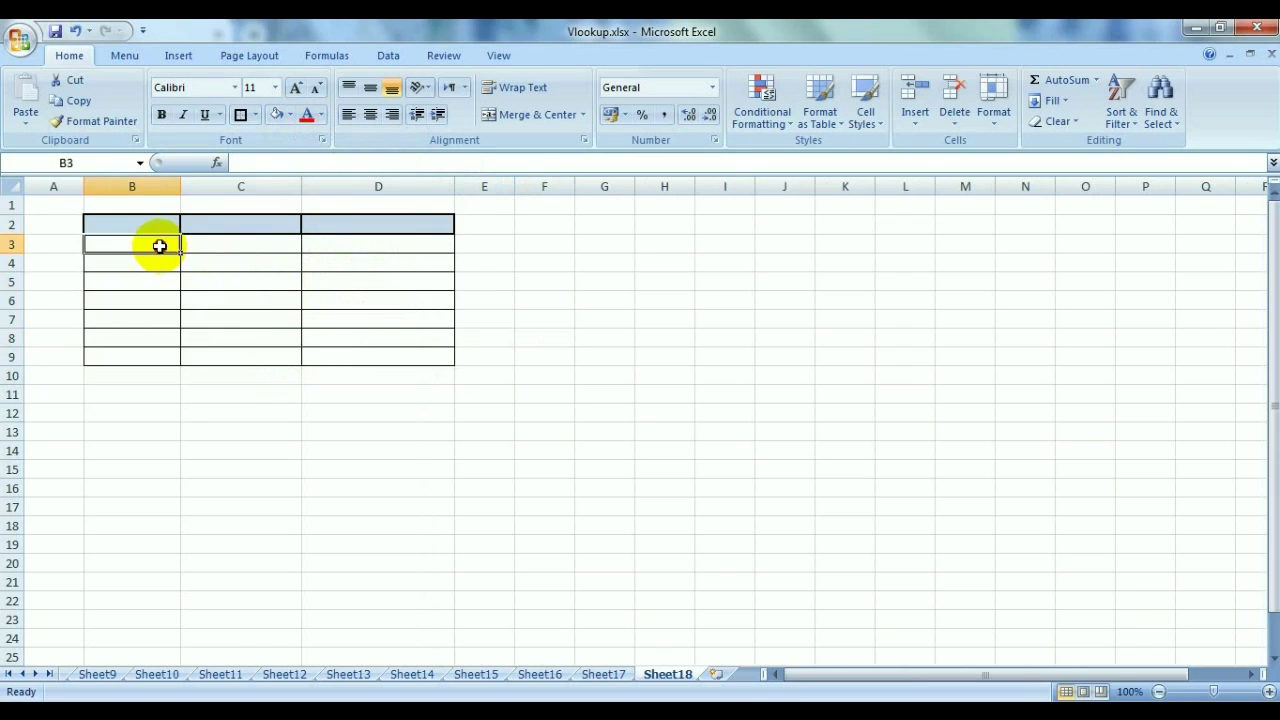
pyautogui.moveTo(157, 245); pyautogui.dragTo(263, 354)
pyautogui.click(289, 114)
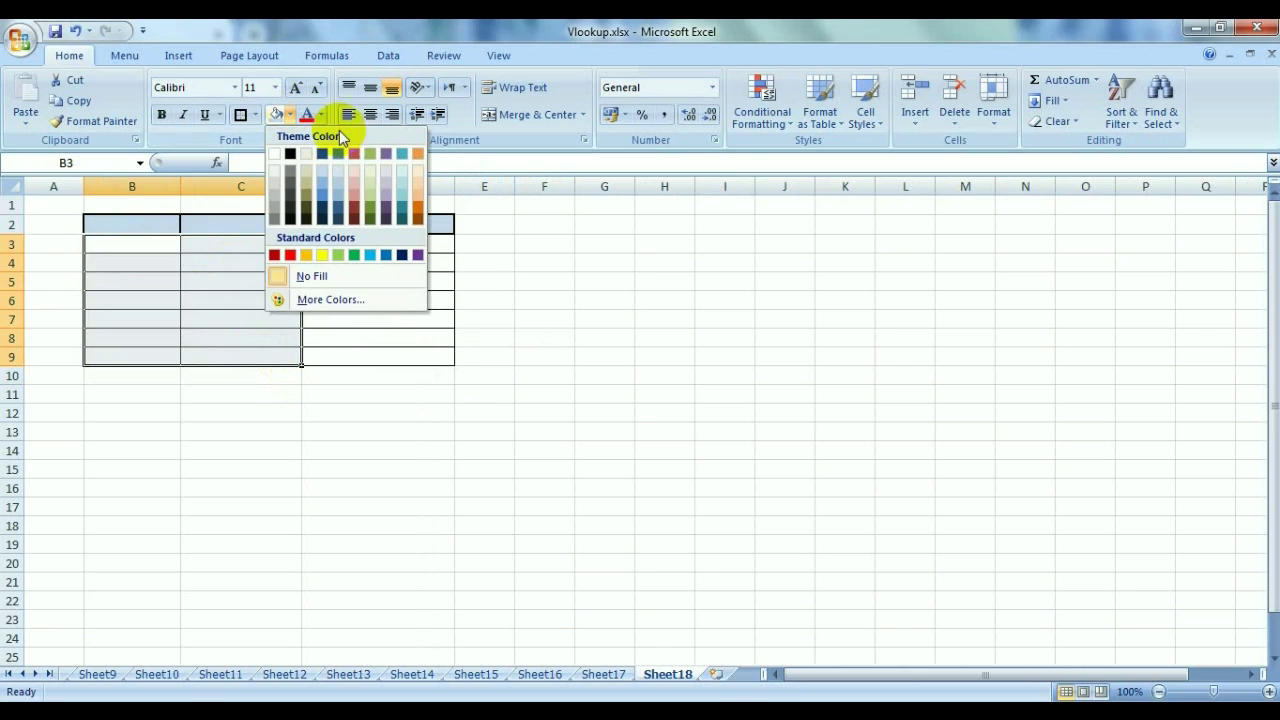
# Fill B3:C9 light blue and enter the headers Nama, Nilai and Keterangan in B2:D2.
pyautogui.click(402, 170)
pyautogui.click(152, 224)
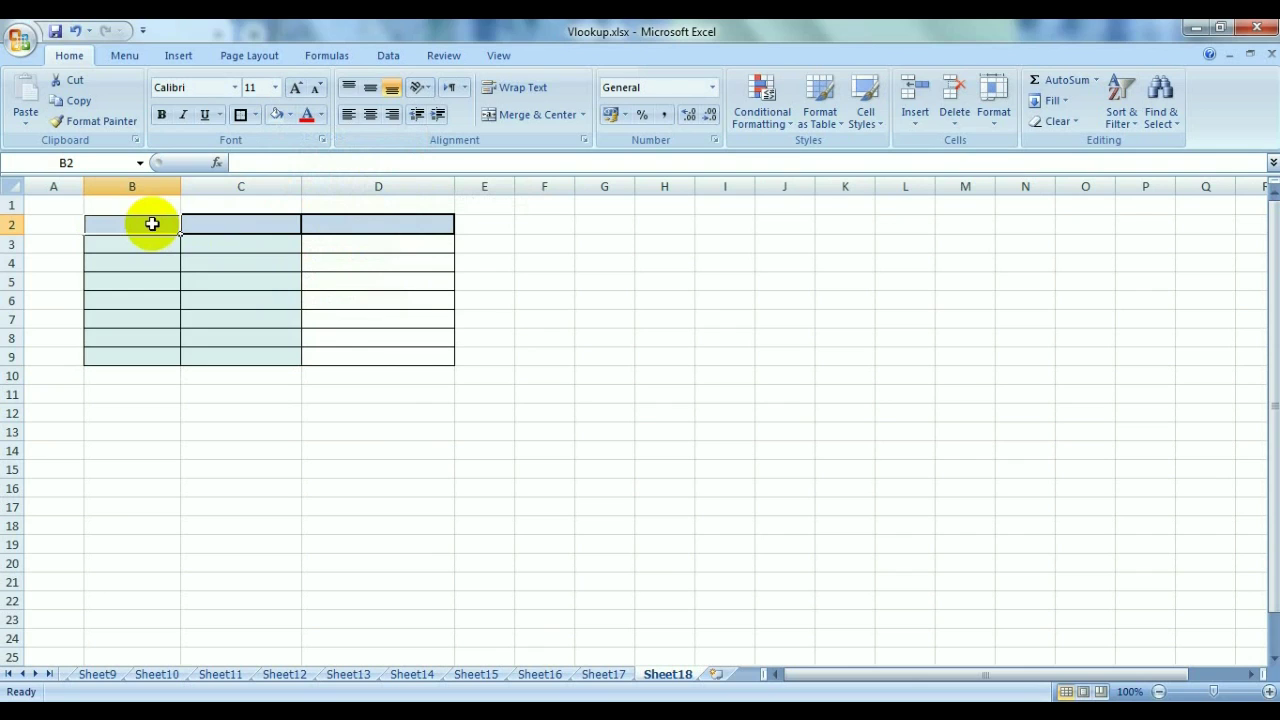
pyautogui.write('N')
pyautogui.click(234, 232)
pyautogui.write('Nila')
pyautogui.click(334, 224)
pyautogui.write('Keterangan')
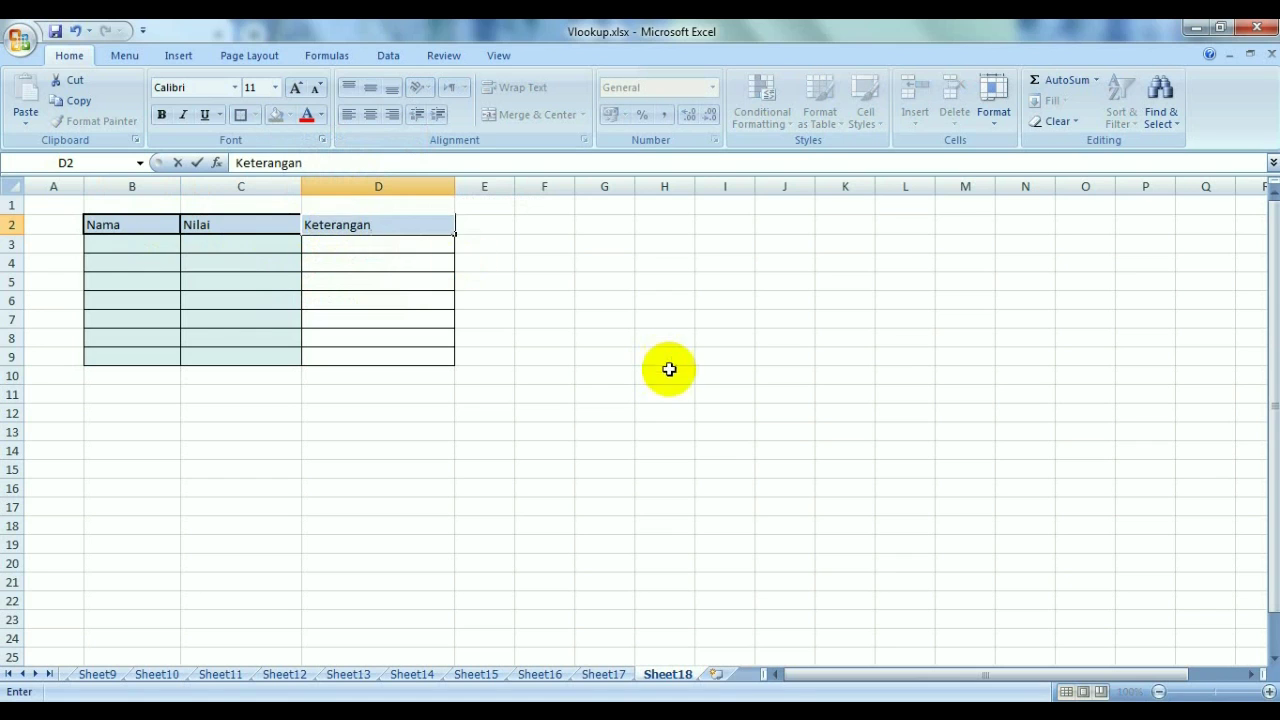
pyautogui.click(666, 368)
# Format B2:D9 in centred Times New Roman 14, then type the first student's name in B3.
pyautogui.moveTo(131, 222); pyautogui.dragTo(408, 349)
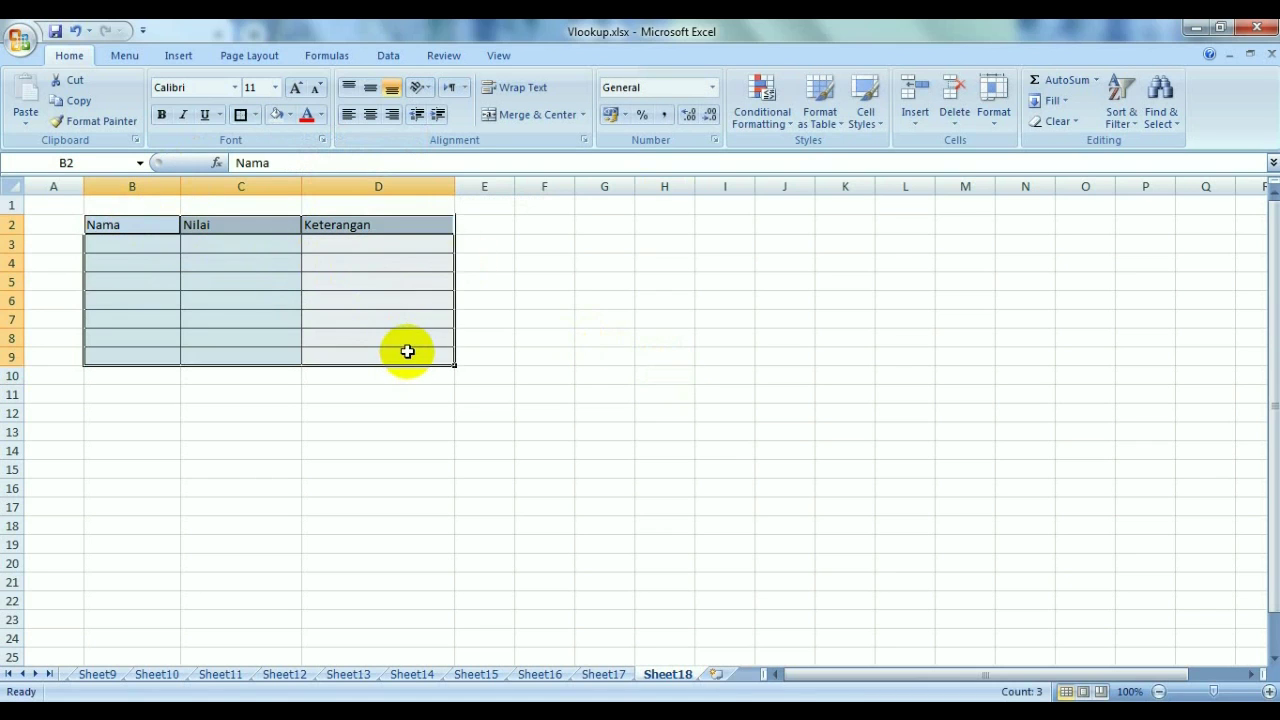
pyautogui.click(236, 87)
pyautogui.press('Down')
pyautogui.press('Down')
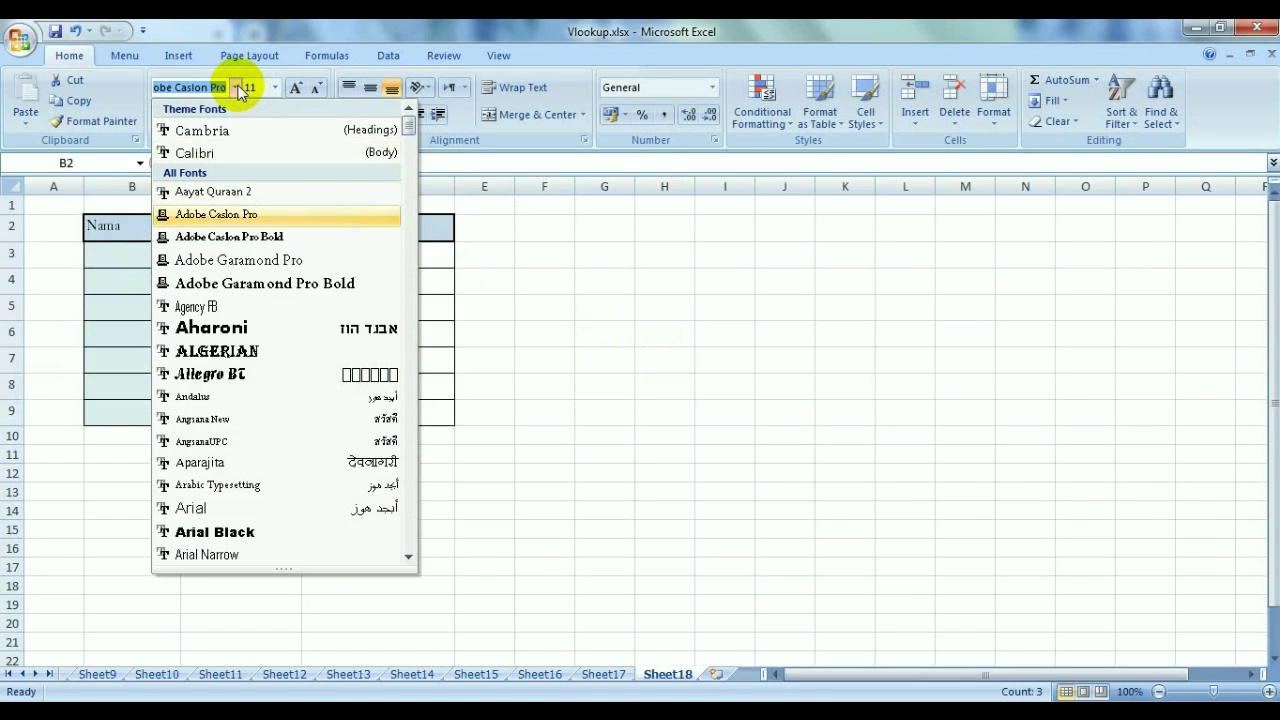
pyautogui.write('ter')
pyautogui.press('Return')
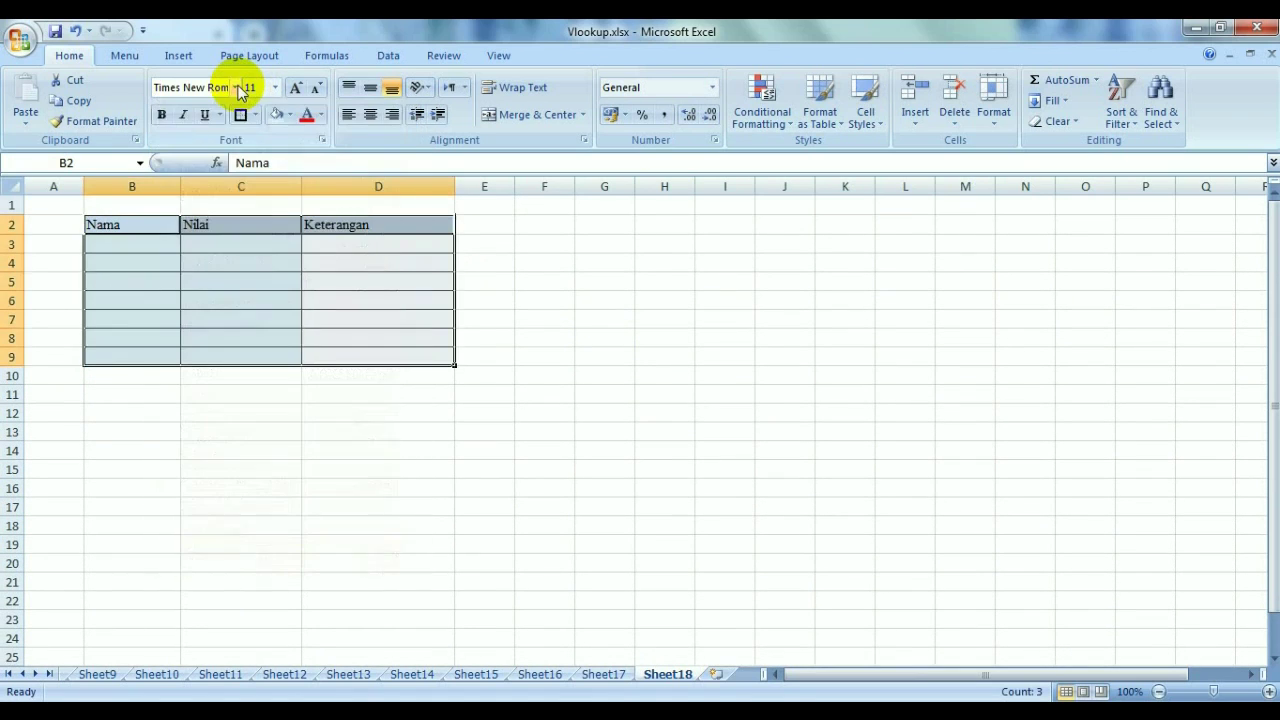
pyautogui.click(274, 87)
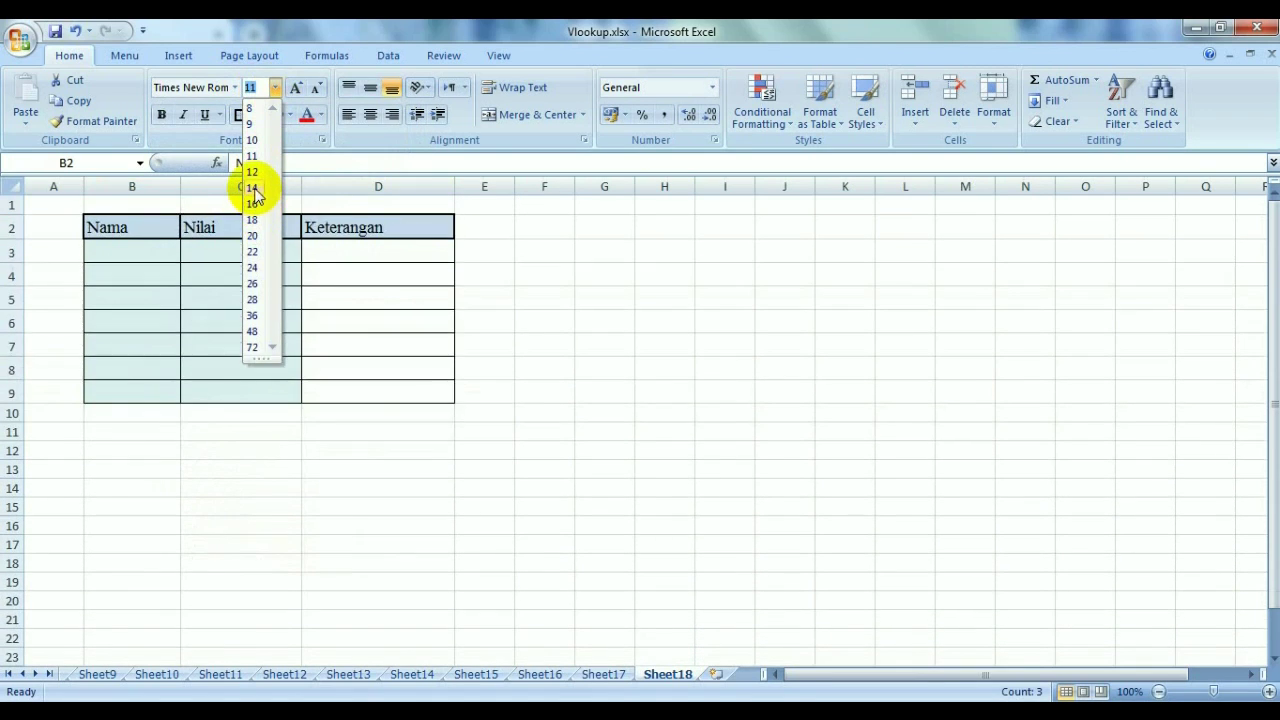
pyautogui.click(252, 187)
pyautogui.click(370, 112)
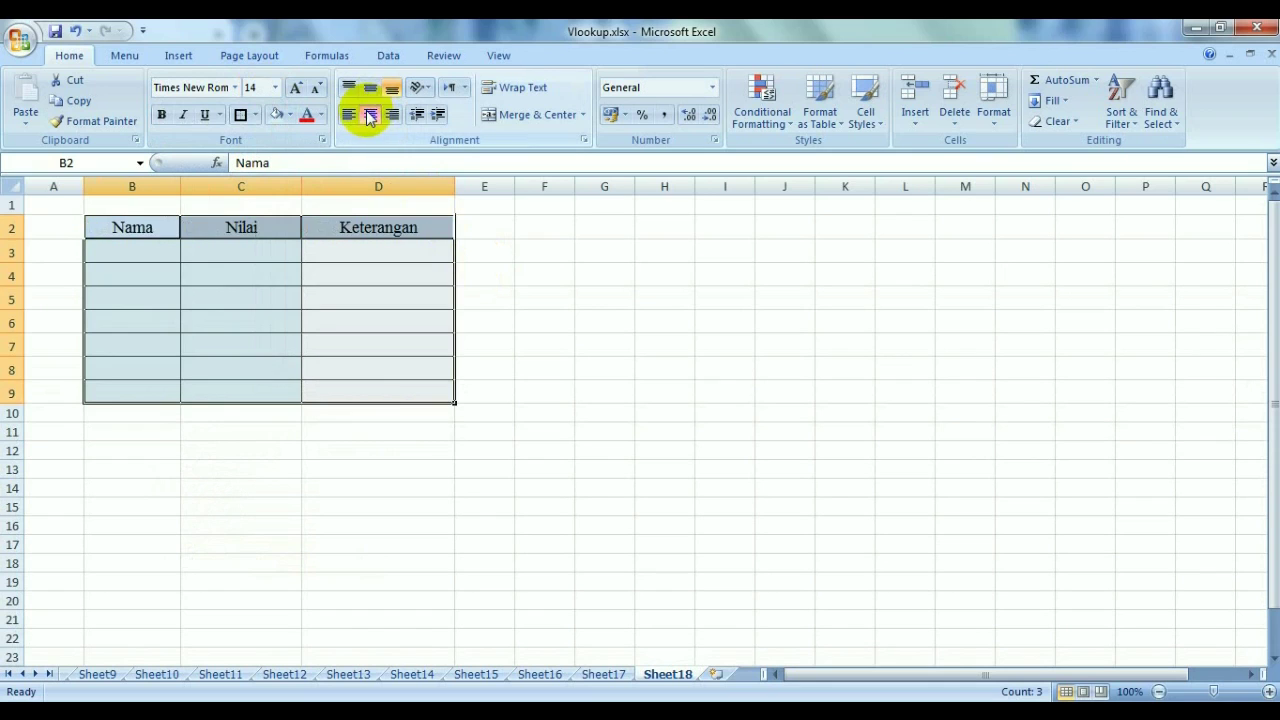
pyautogui.click(523, 248)
pyautogui.click(143, 256)
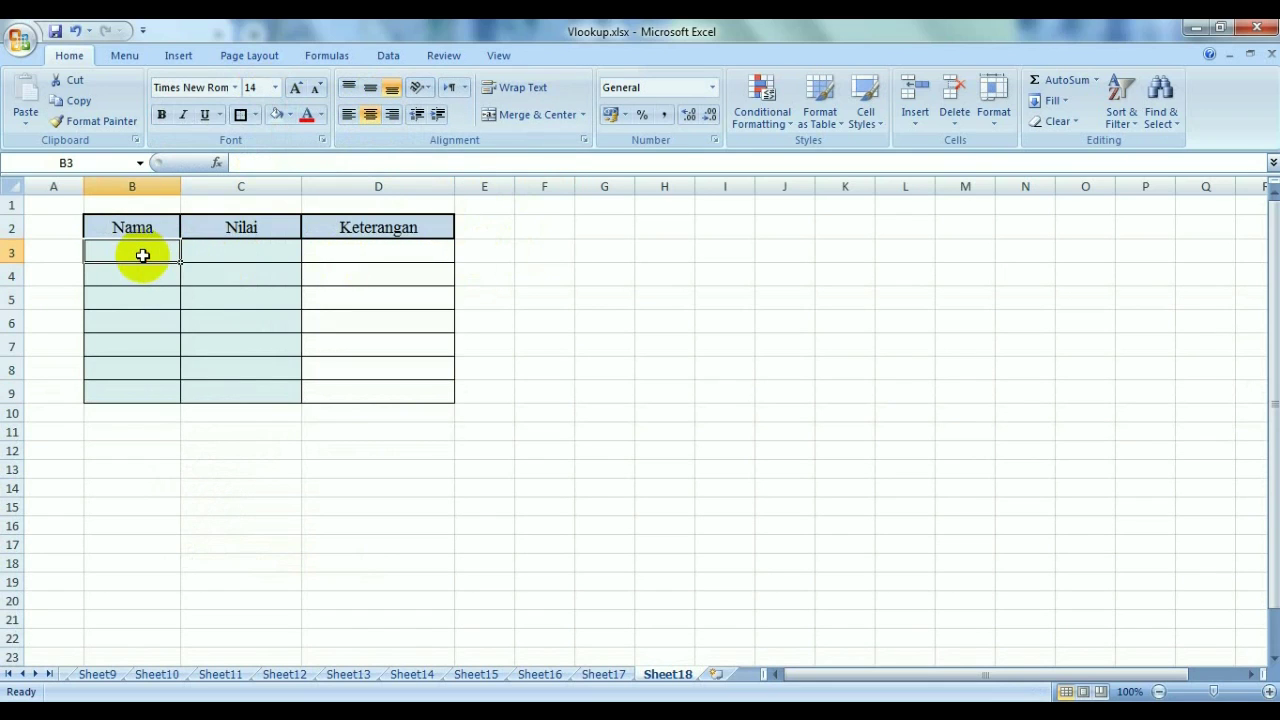
pyautogui.write('Nur Aini')
# Enter the remaining six student names in B4:B9 and left-align the Nama column.
pyautogui.press('Return')
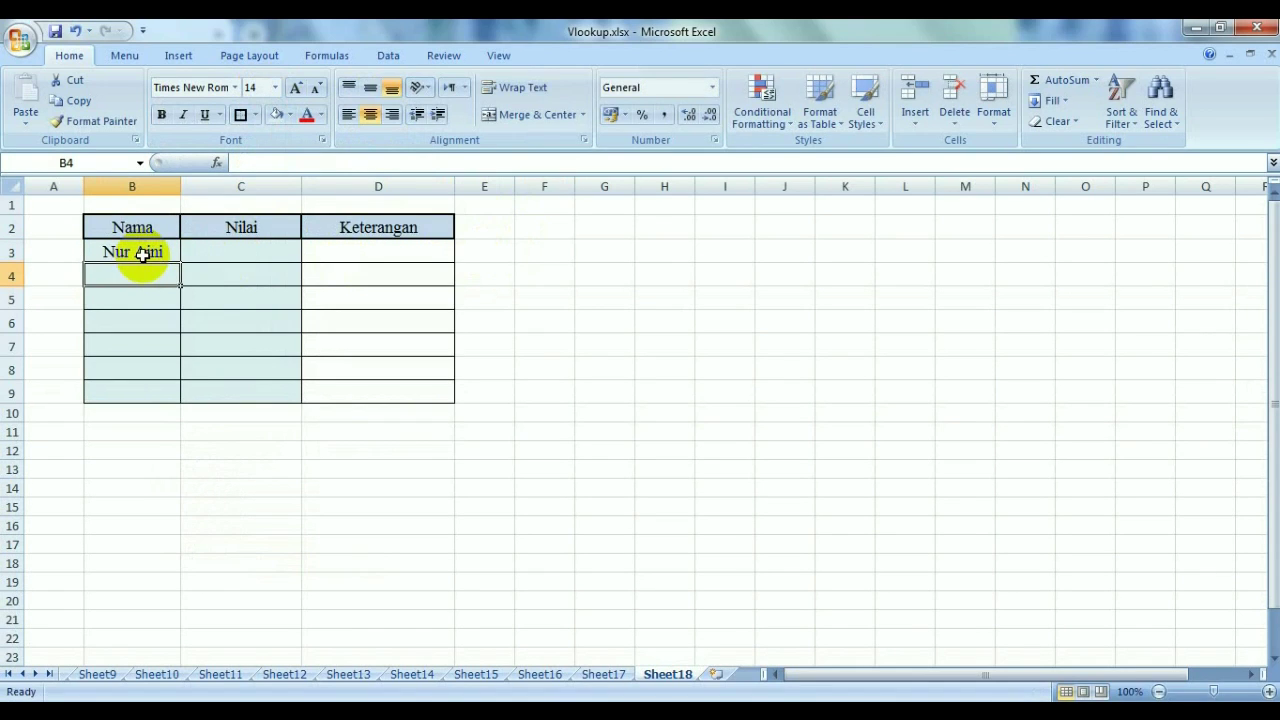
pyautogui.write('Angel')
pyautogui.press('Return')
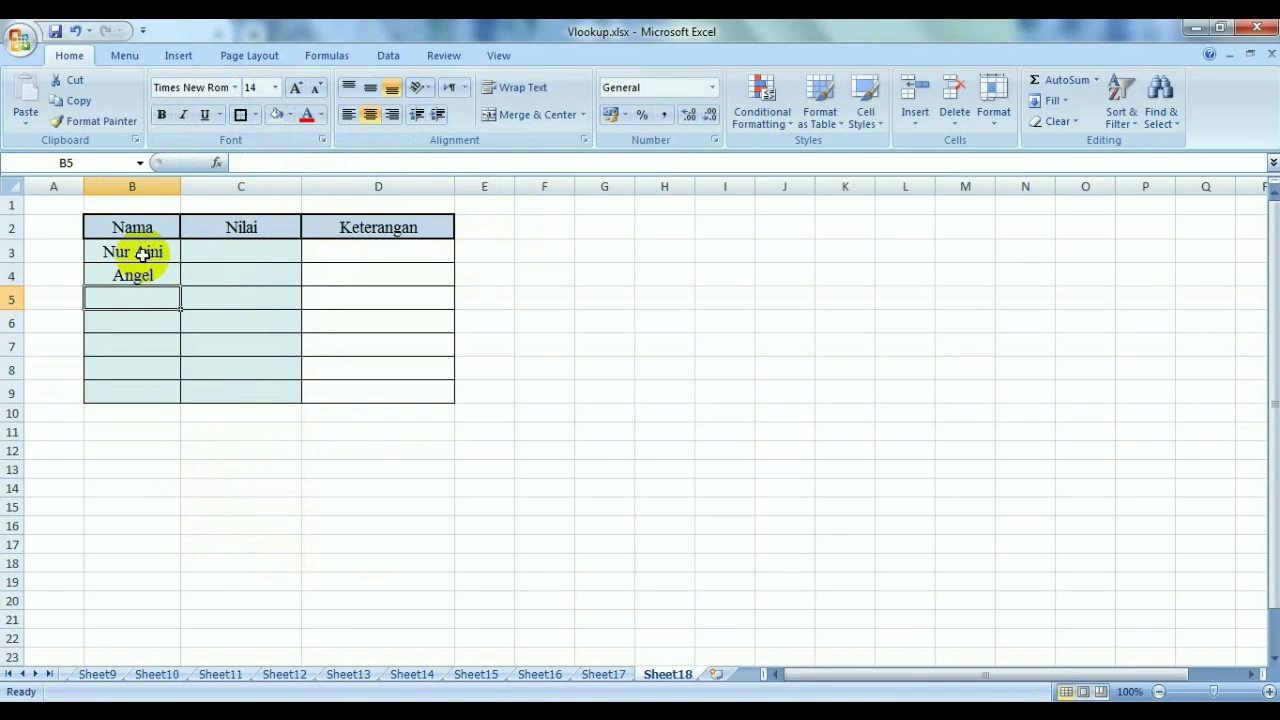
pyautogui.write('Vita')
pyautogui.press('Return')
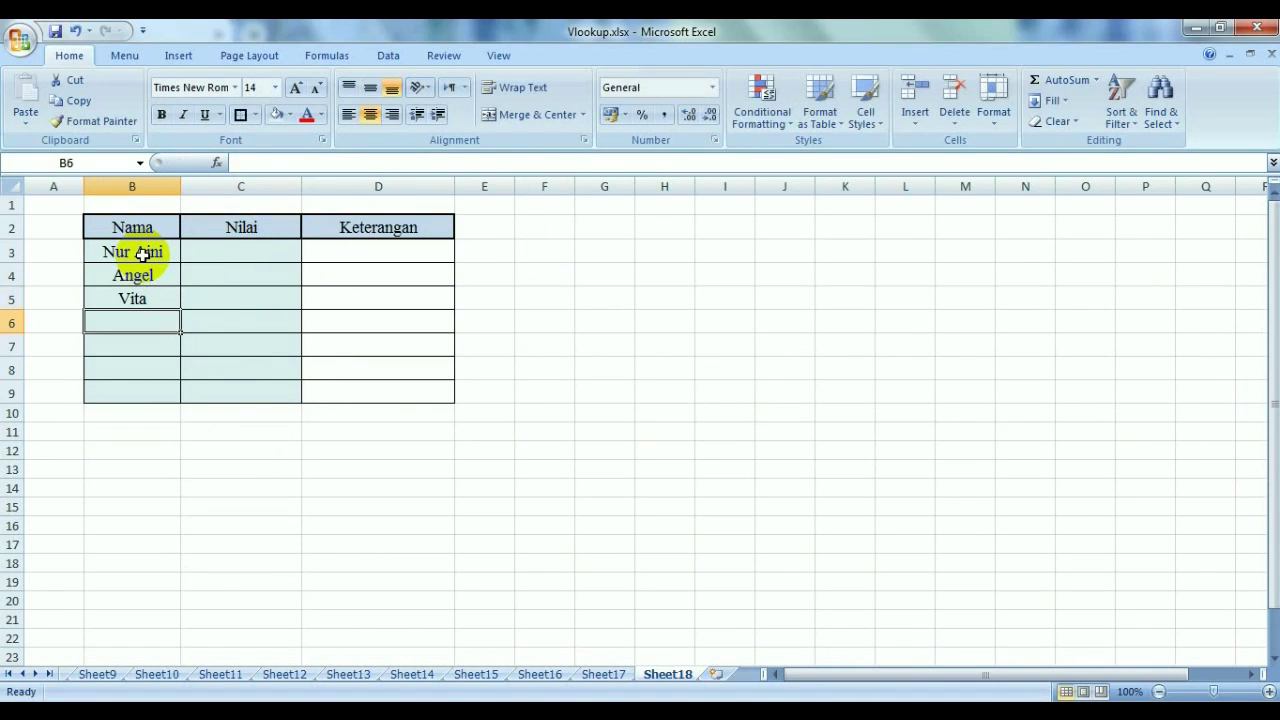
pyautogui.write('Fadil')
pyautogui.press('Return')
pyautogui.write('Dewi')
pyautogui.press('Return')
pyautogui.write('Samsul')
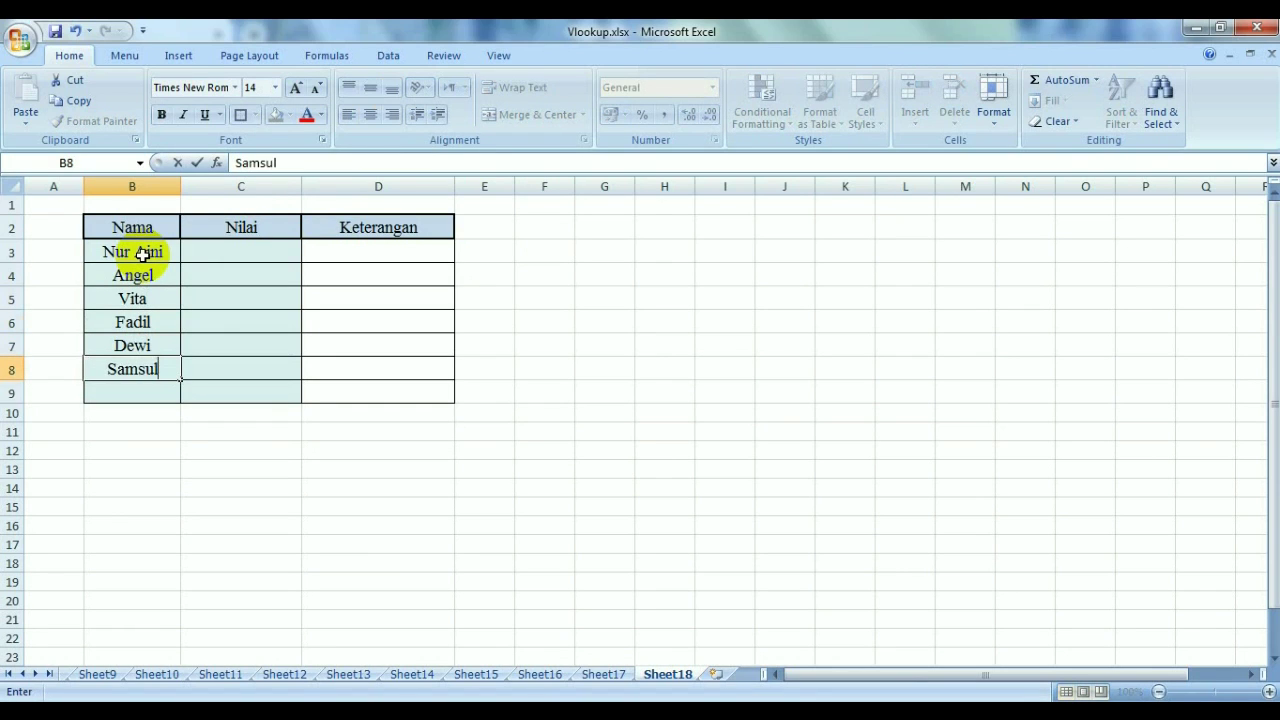
pyautogui.press('Return')
pyautogui.write('Subai')
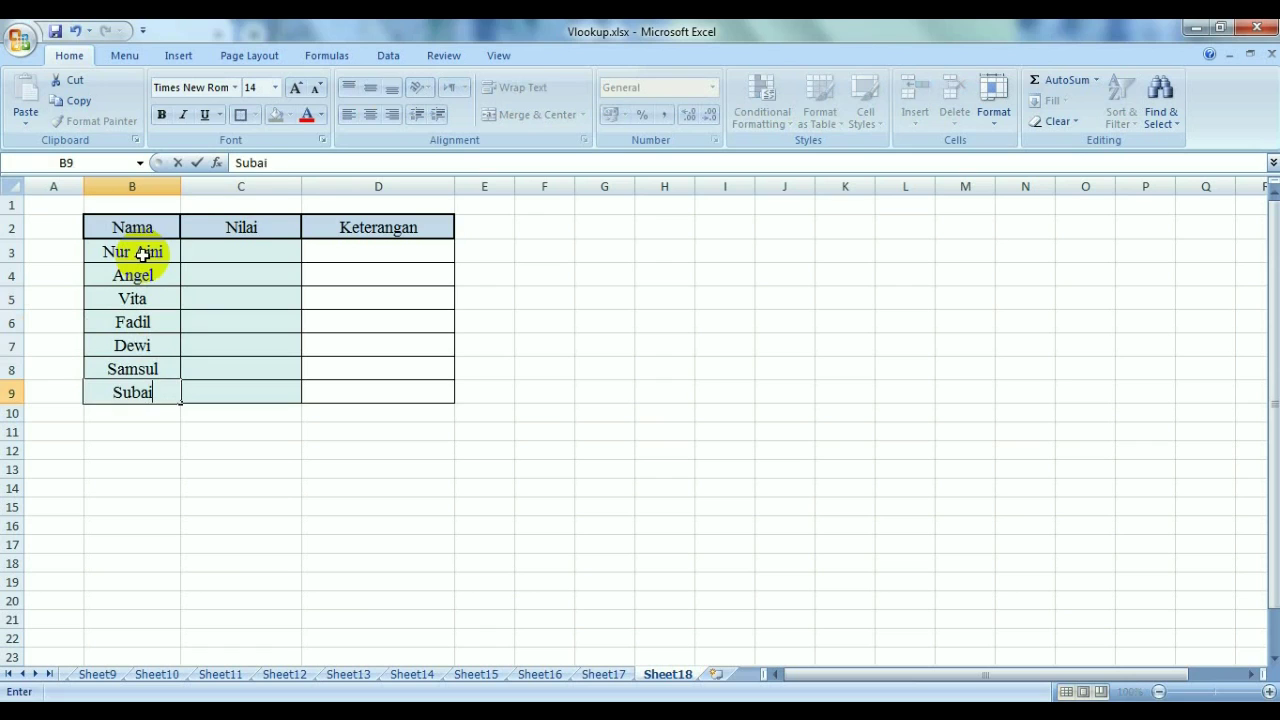
pyautogui.click(220, 451)
pyautogui.moveTo(140, 252); pyautogui.dragTo(160, 391)
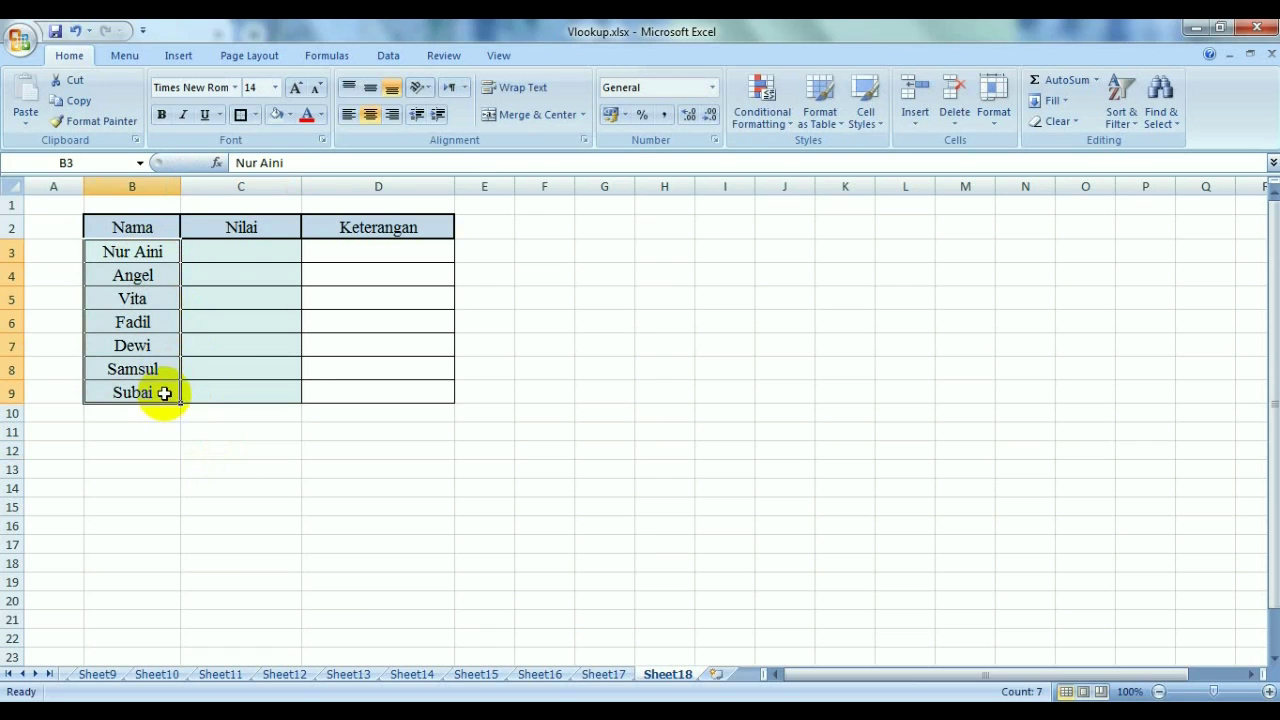
pyautogui.click(348, 114)
# Enter the scores 70, 66, 50, 90, 40, 75 and 80 in C3:C9.
pyautogui.click(257, 254)
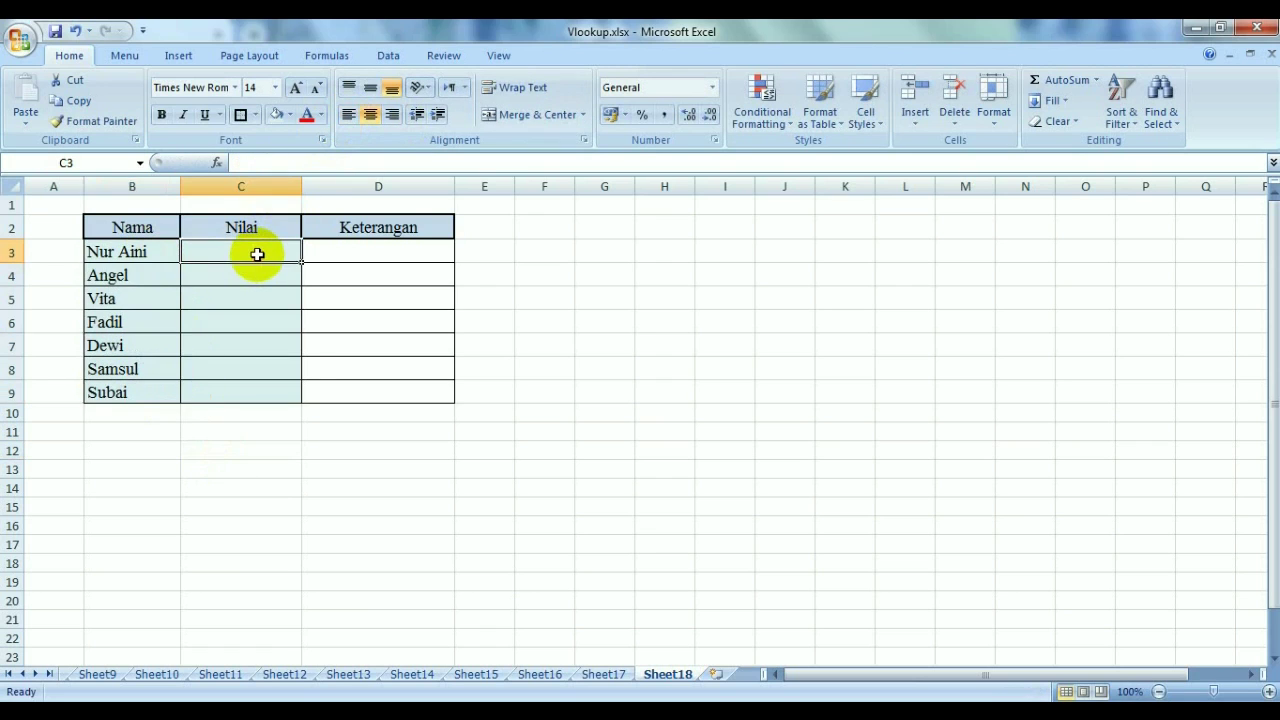
pyautogui.write('70')
pyautogui.press('Return')
pyautogui.write('66')
pyautogui.press('Return')
pyautogui.write('50')
pyautogui.press('Return')
pyautogui.write('90')
pyautogui.press('Return')
pyautogui.write('40')
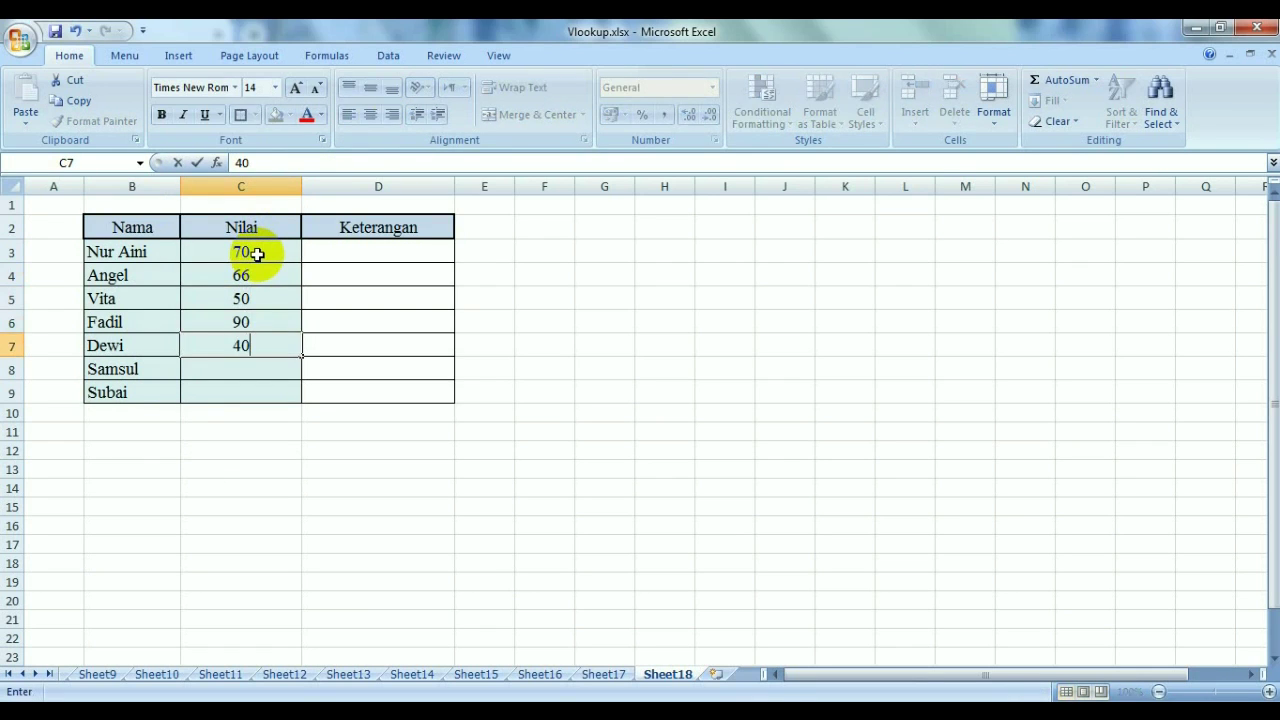
pyautogui.press('Return')
pyautogui.write('75')
pyautogui.press('Return')
pyautogui.write('80')
pyautogui.click(411, 256)
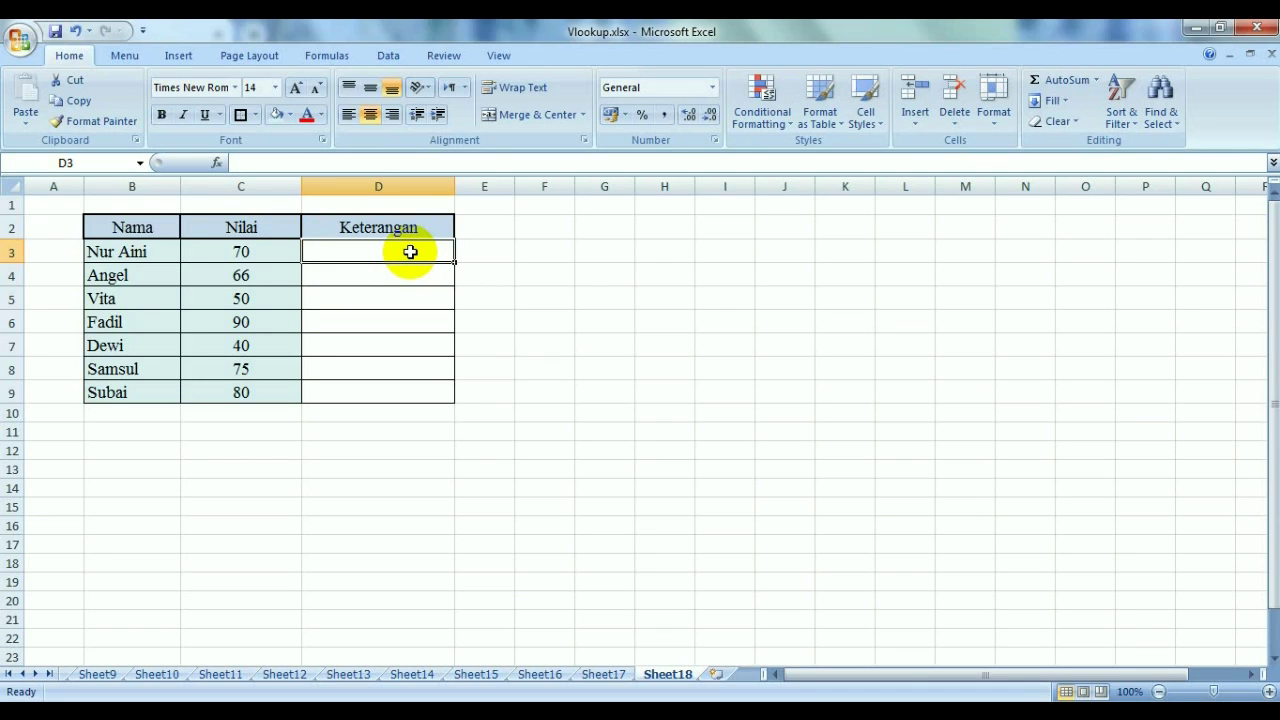
# Enter =IF(C3;60>="Lulus";"Gagal") in D3, which shows FALSE.
pyautogui.write('=')
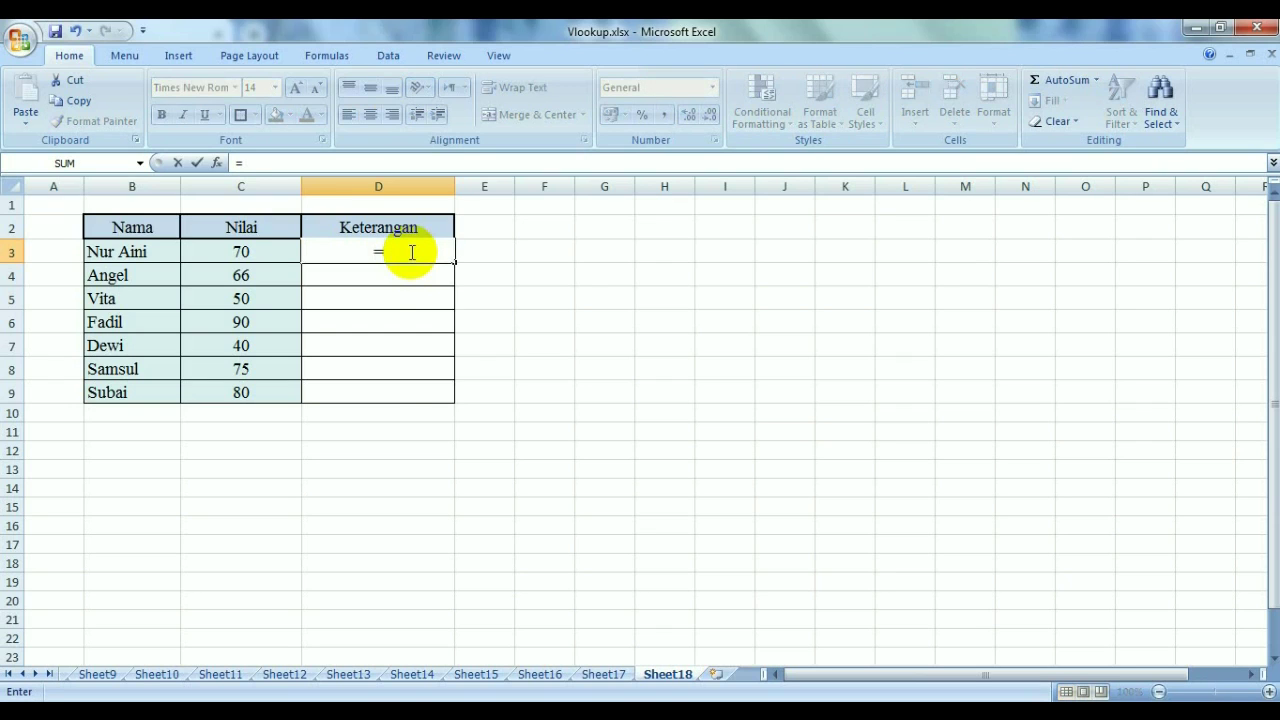
pyautogui.write('if(')
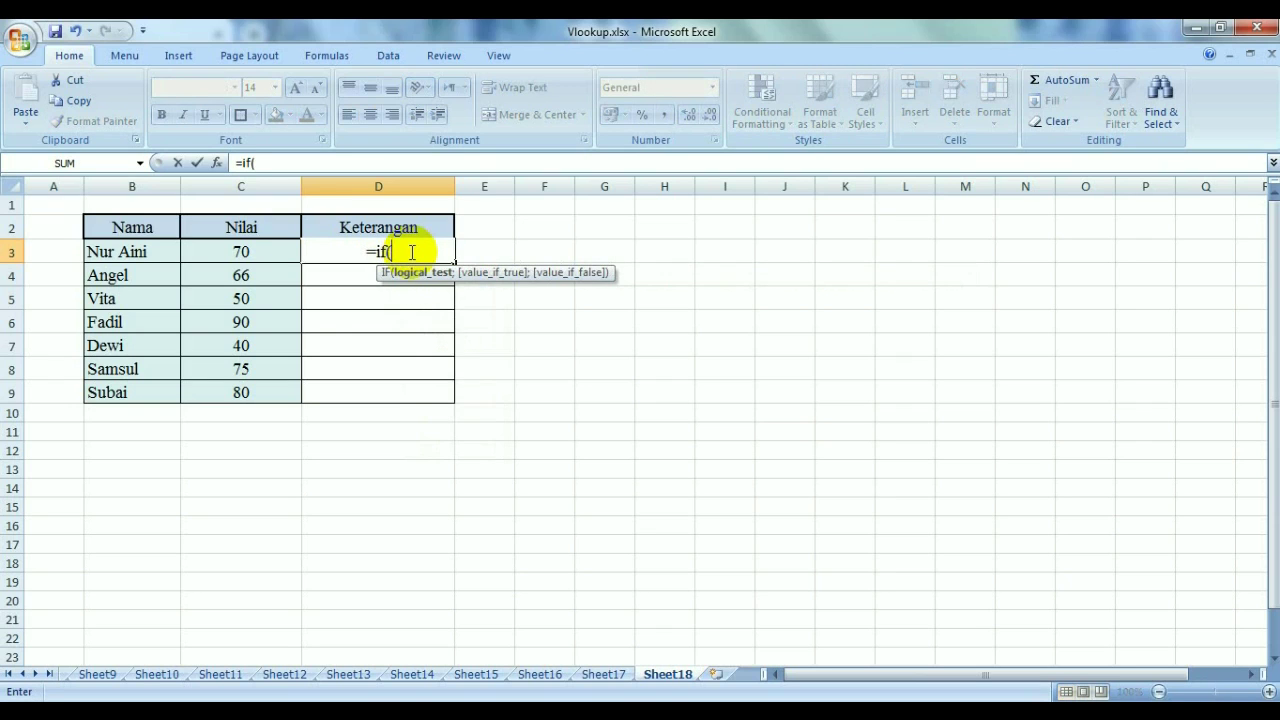
pyautogui.click(271, 253)
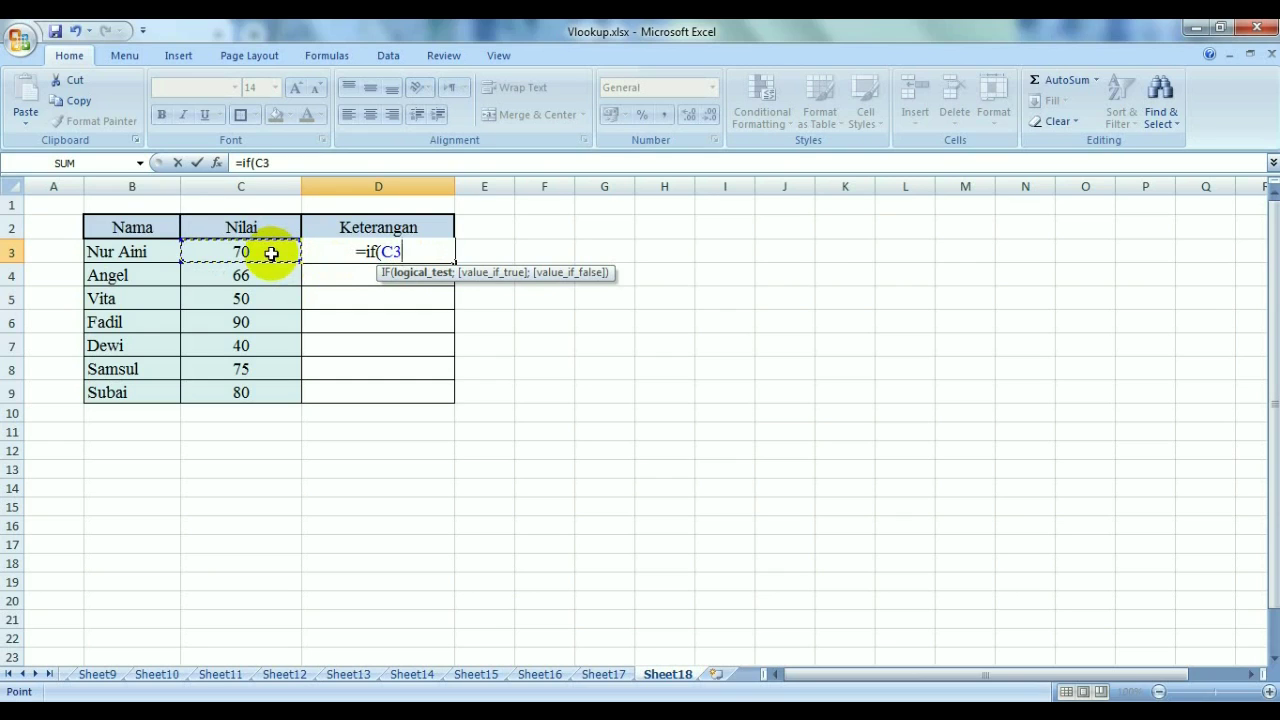
pyautogui.write(';')
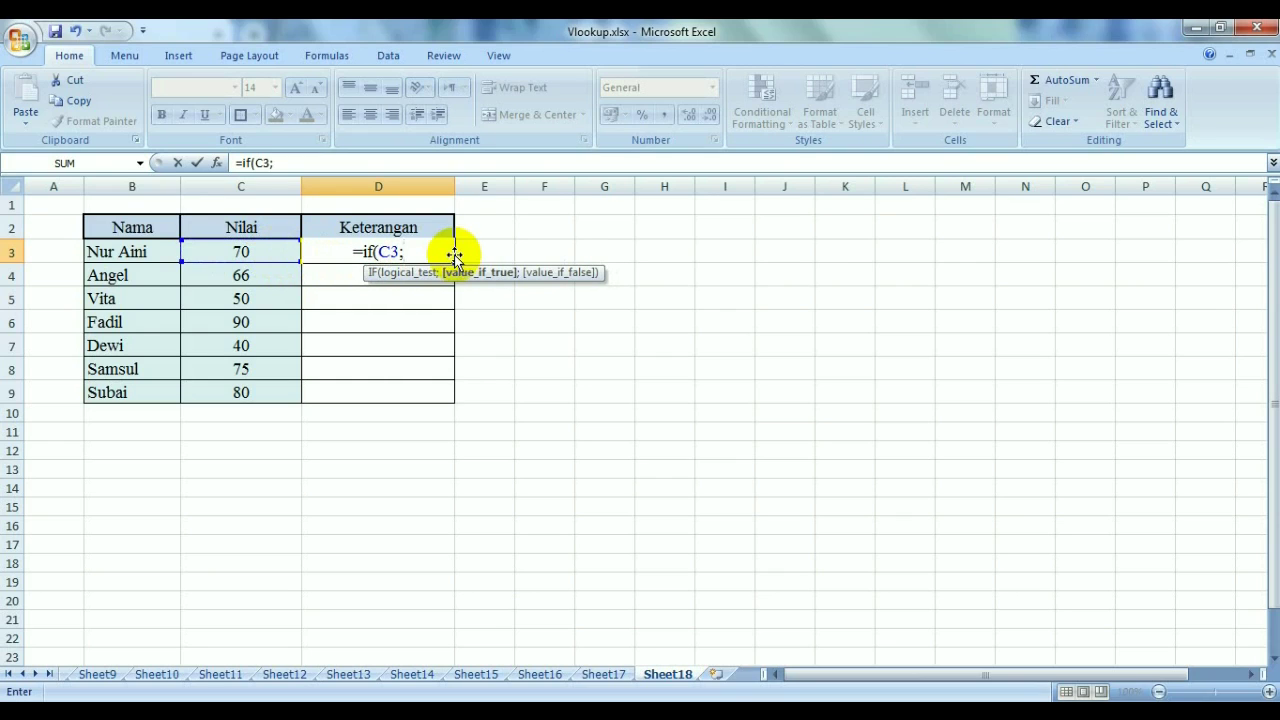
pyautogui.write('60')
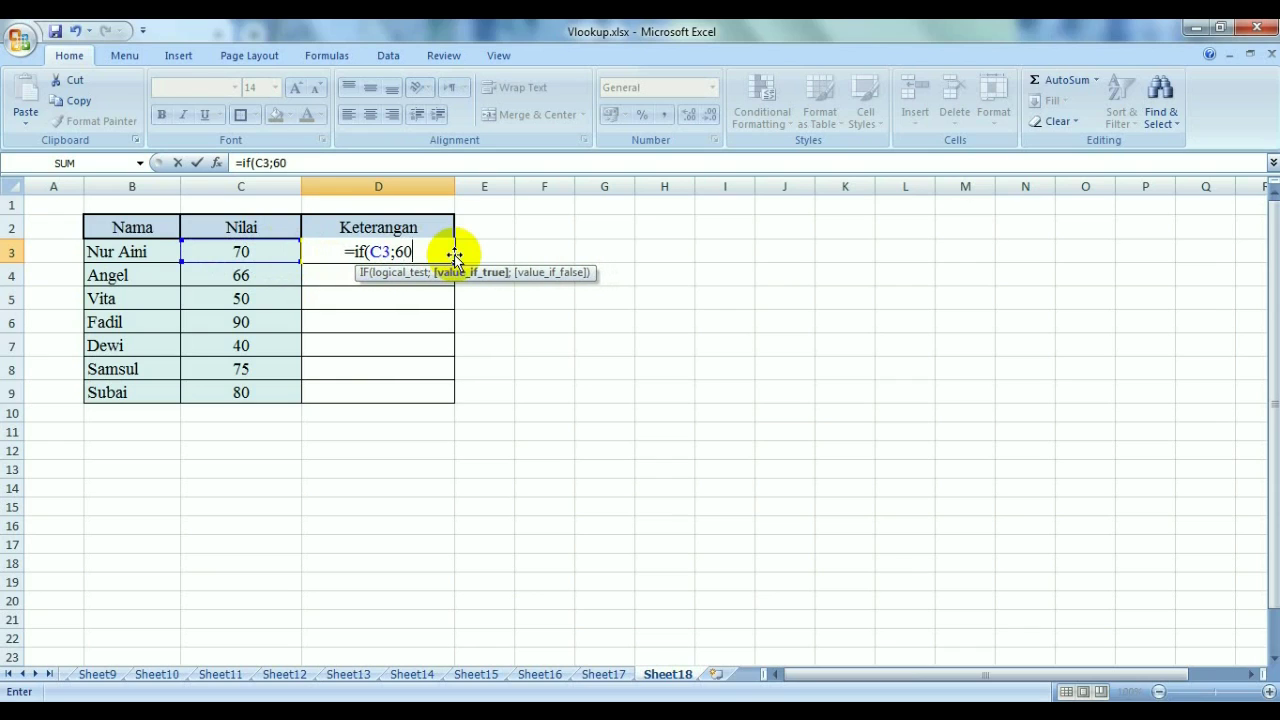
pyautogui.write('>')
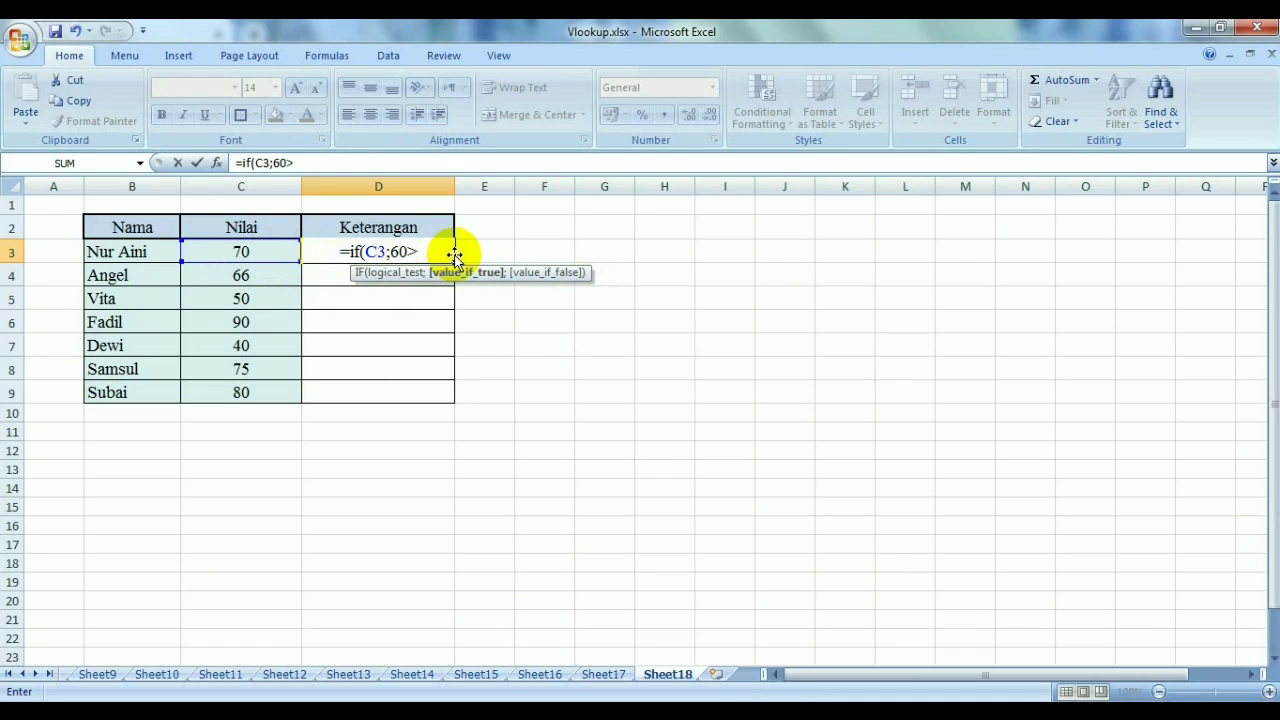
pyautogui.write('="Lulus";"Gagal"')
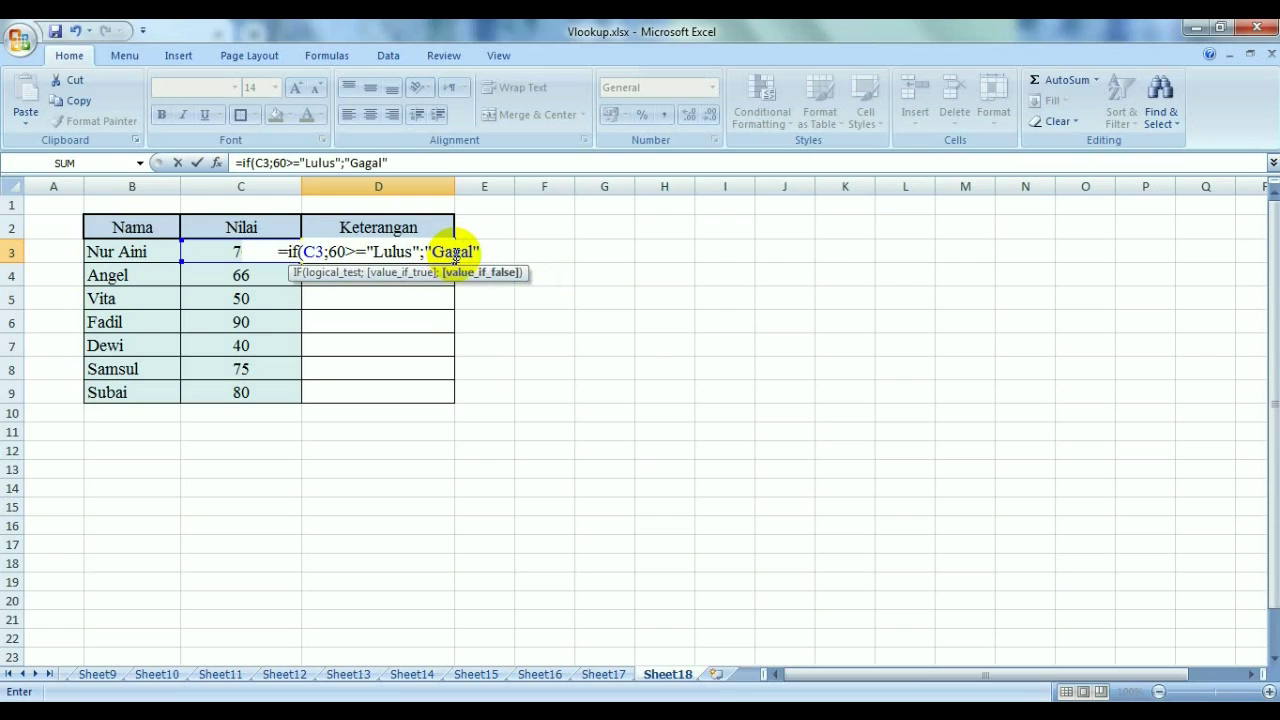
pyautogui.press('Return')
pyautogui.click(426, 251)
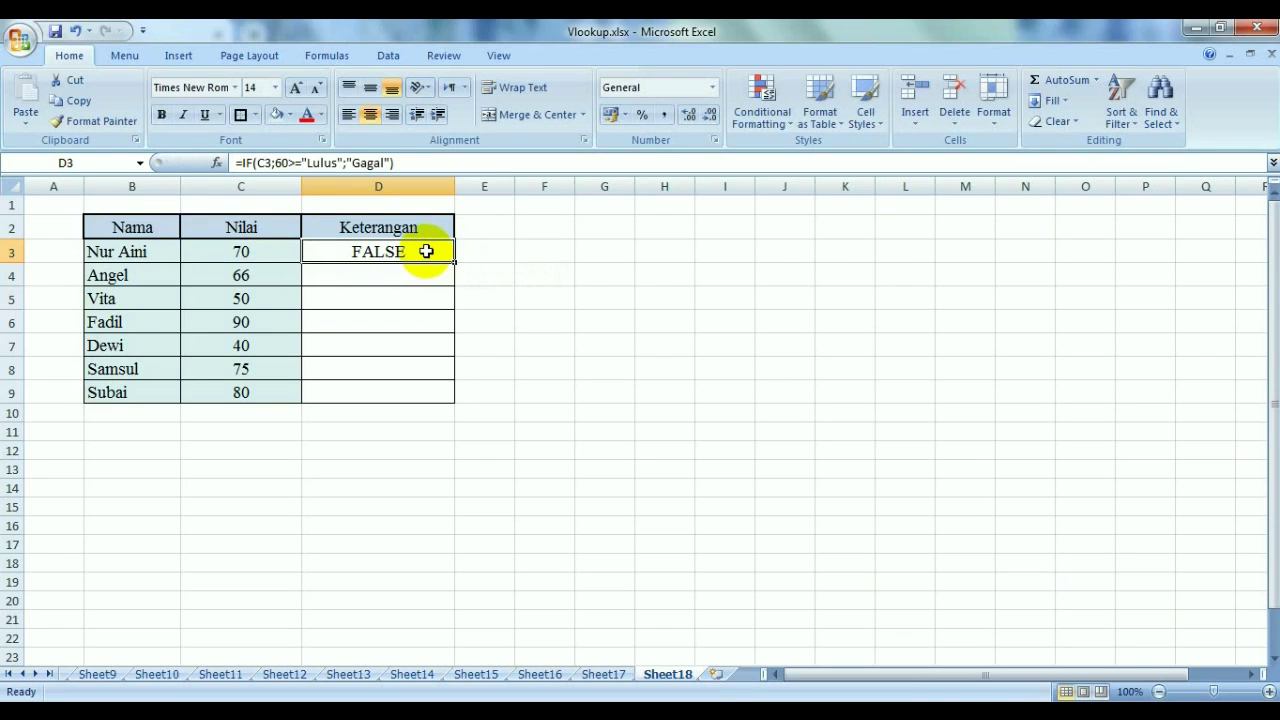
# Correct D3's formula to =IF(C3>=60;"Lulus";"Gagal") so it shows Lulus for 70.
pyautogui.doubleClick(426, 251)
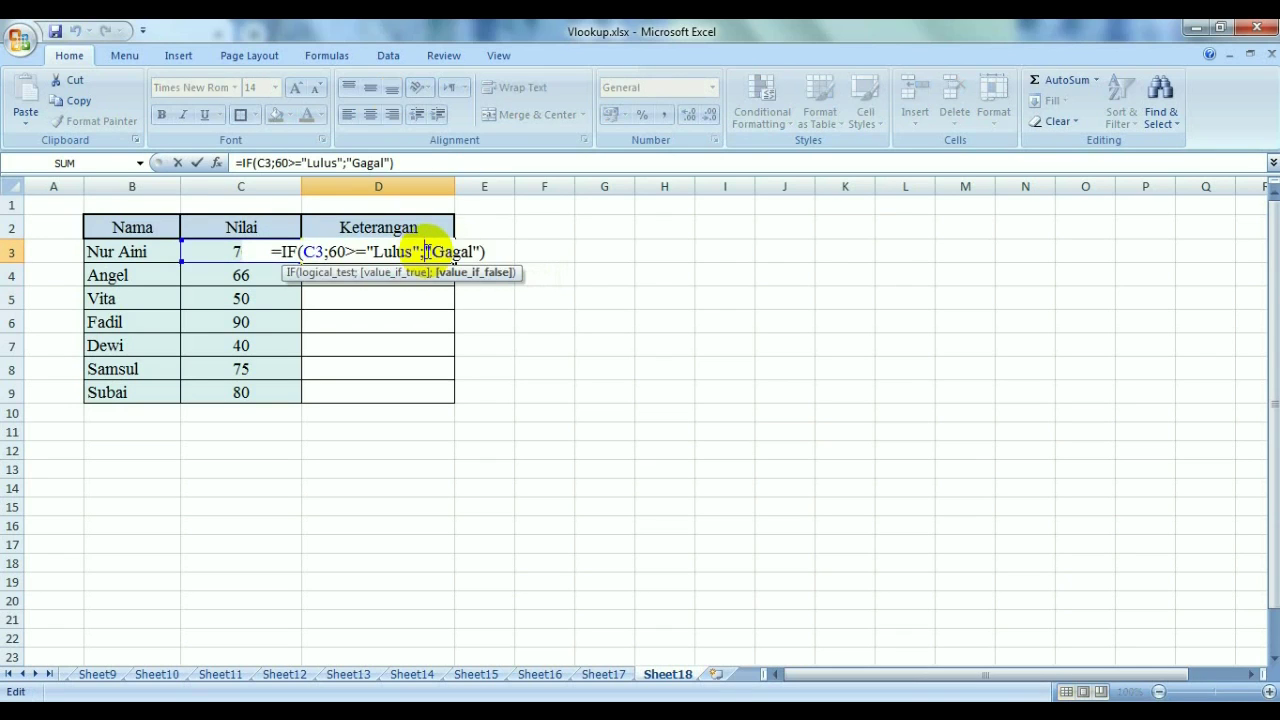
pyautogui.click(368, 252)
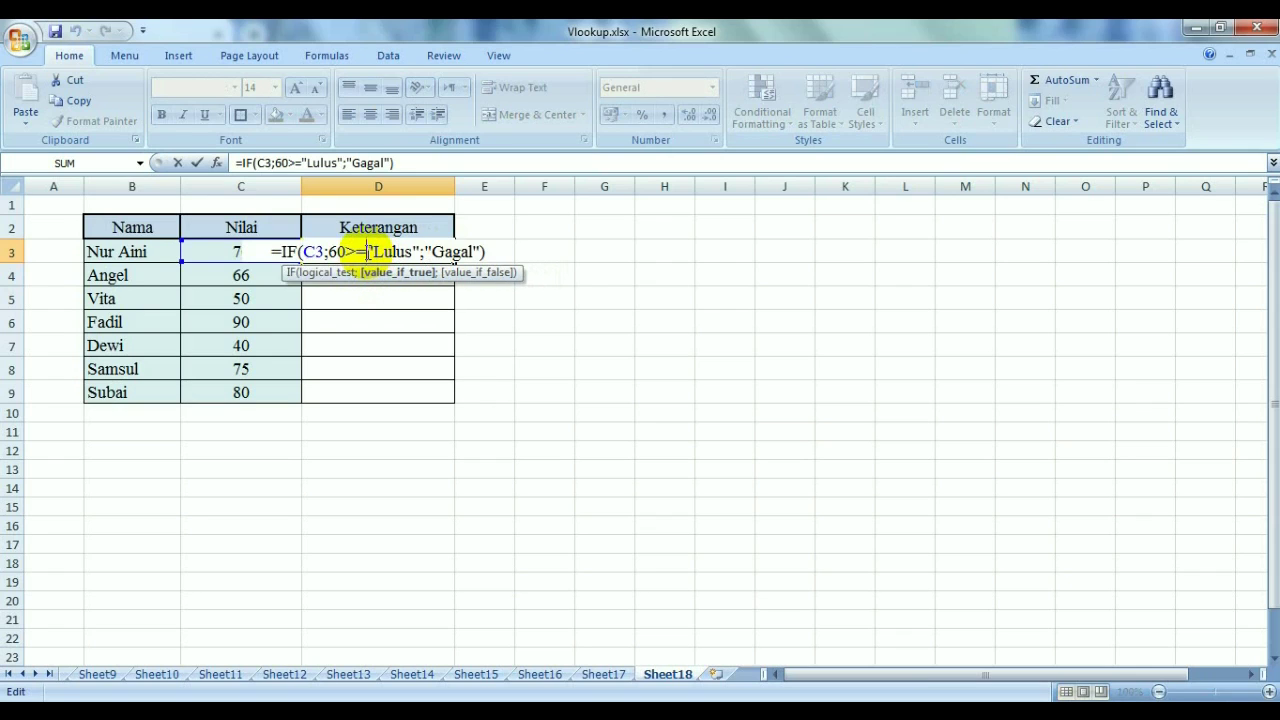
pyautogui.press('BackSpace')
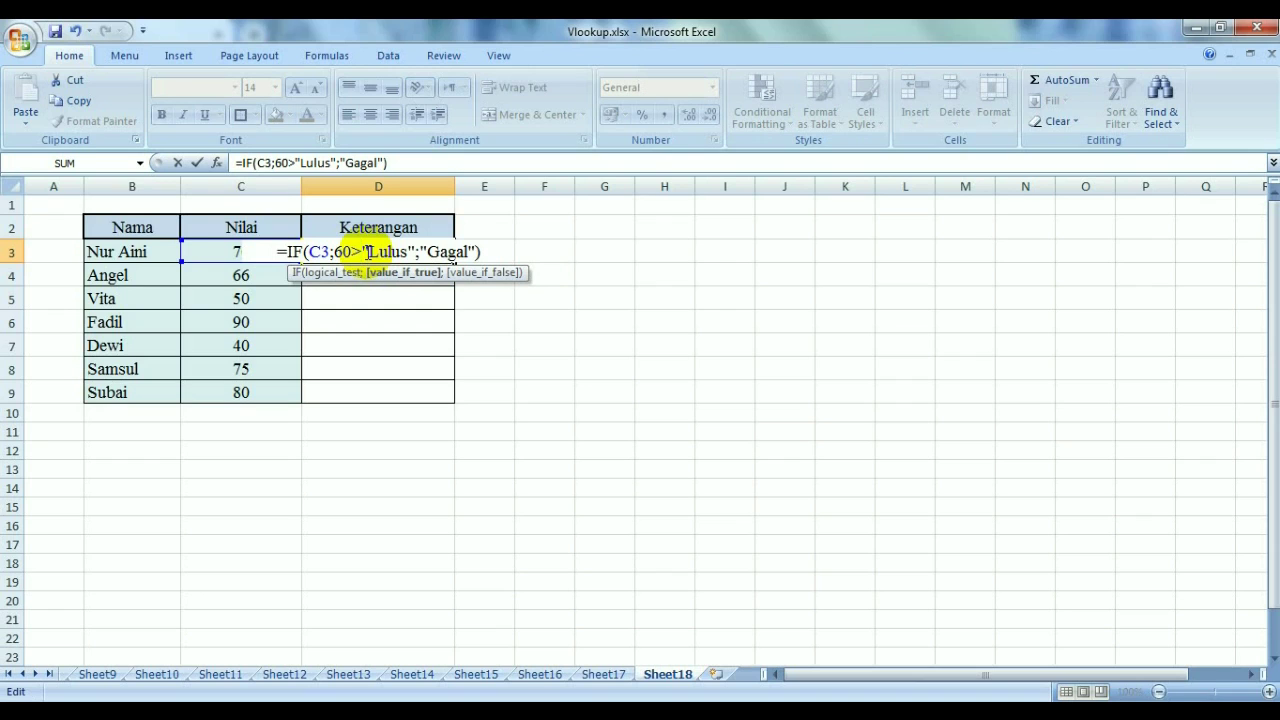
pyautogui.press('Return')
pyautogui.doubleClick(400, 252)
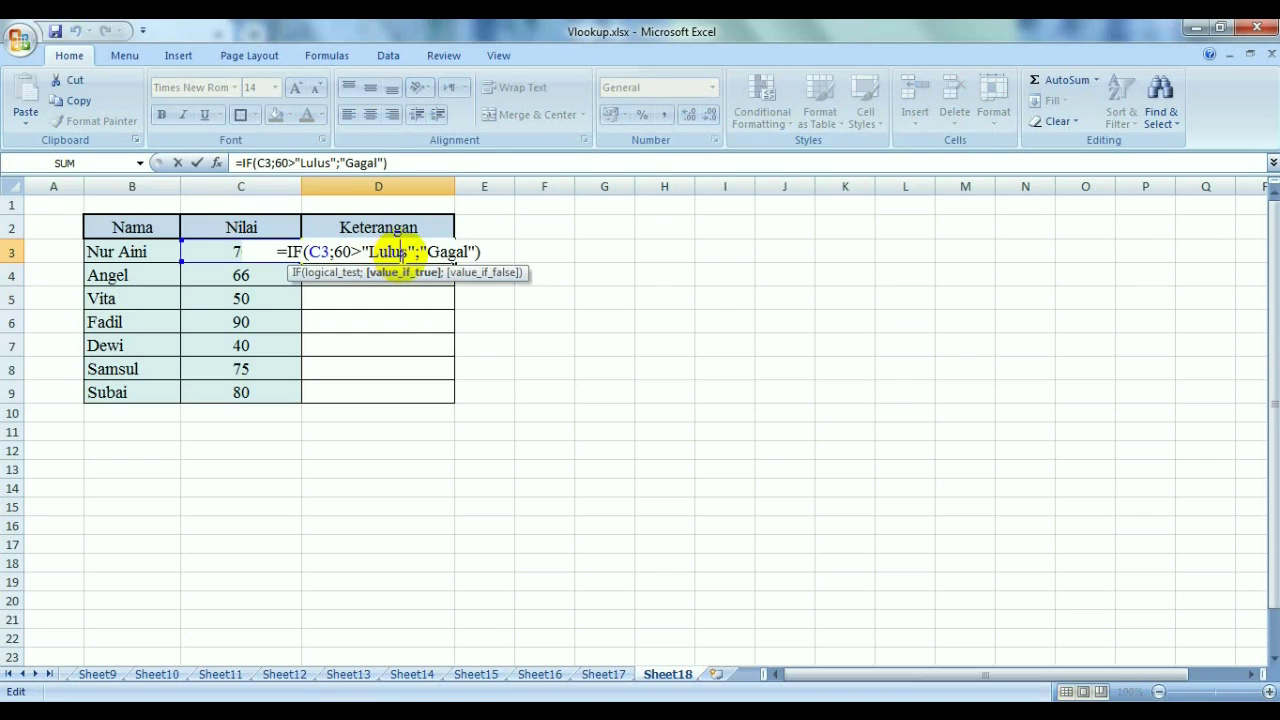
pyautogui.click(358, 251)
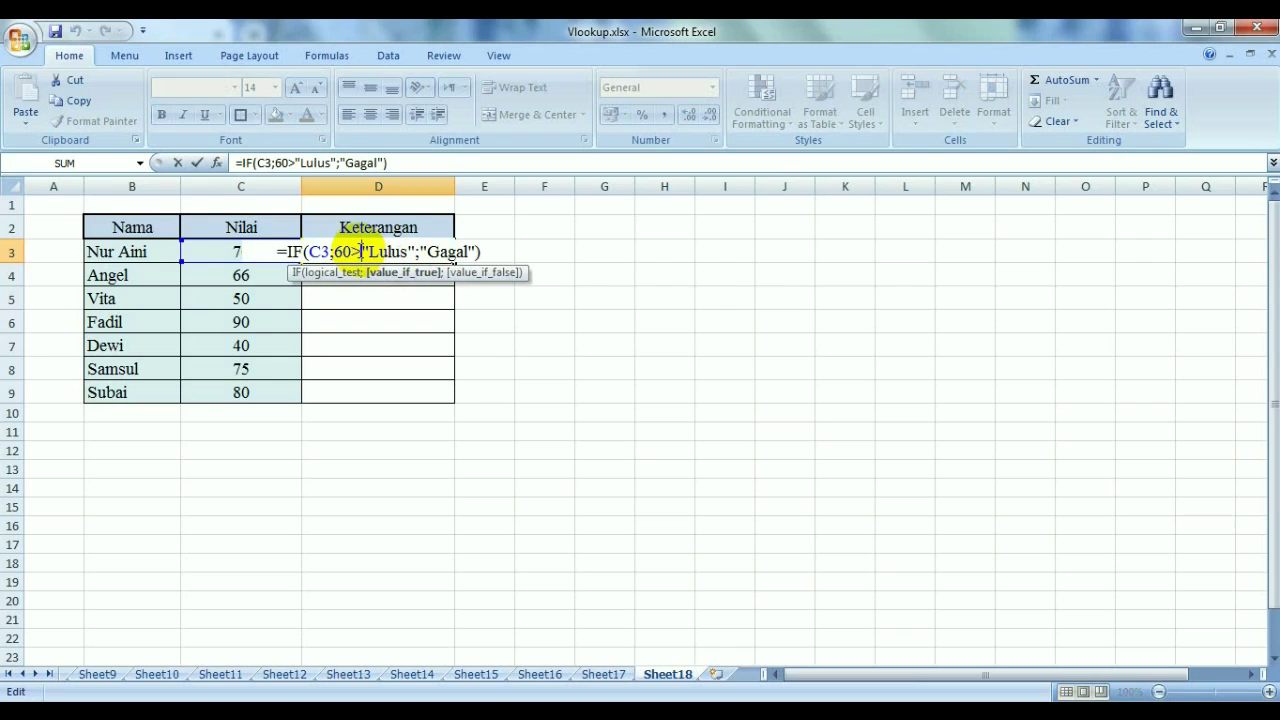
pyautogui.press('BackSpace')
pyautogui.press('BackSpace')
pyautogui.press('BackSpace')
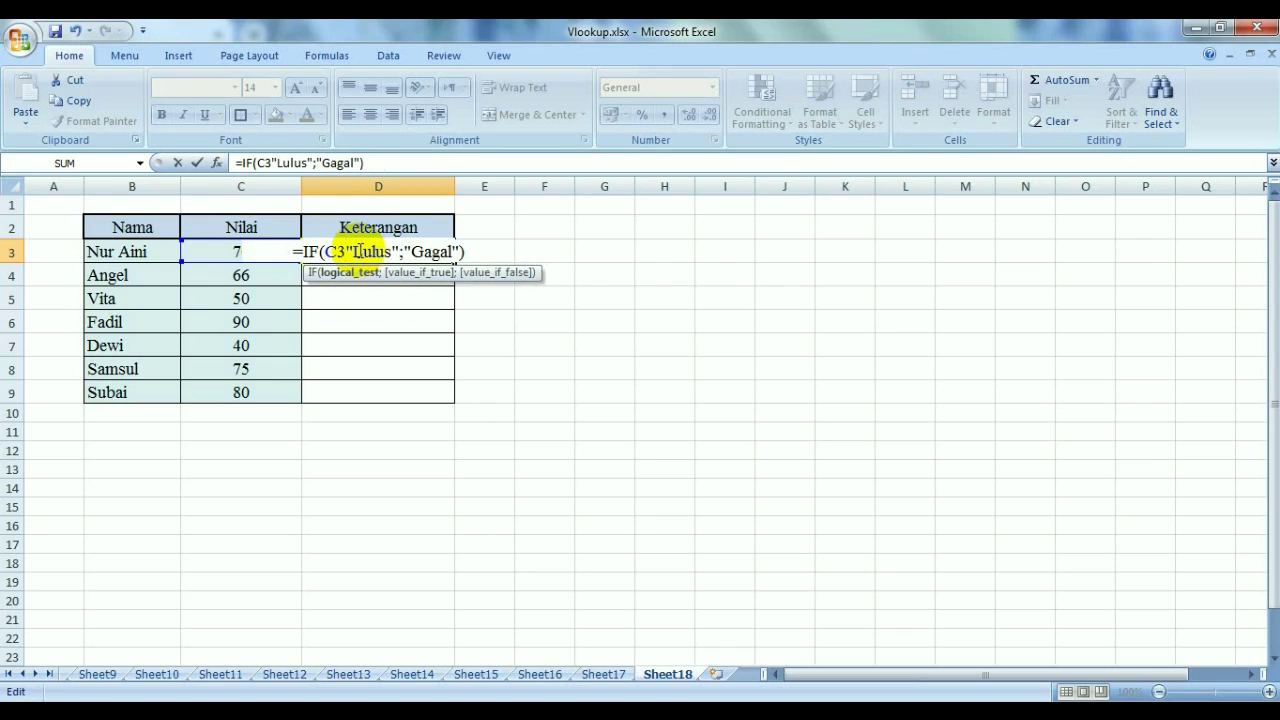
pyautogui.write(';')
pyautogui.press('BackSpace')
pyautogui.write('>=')
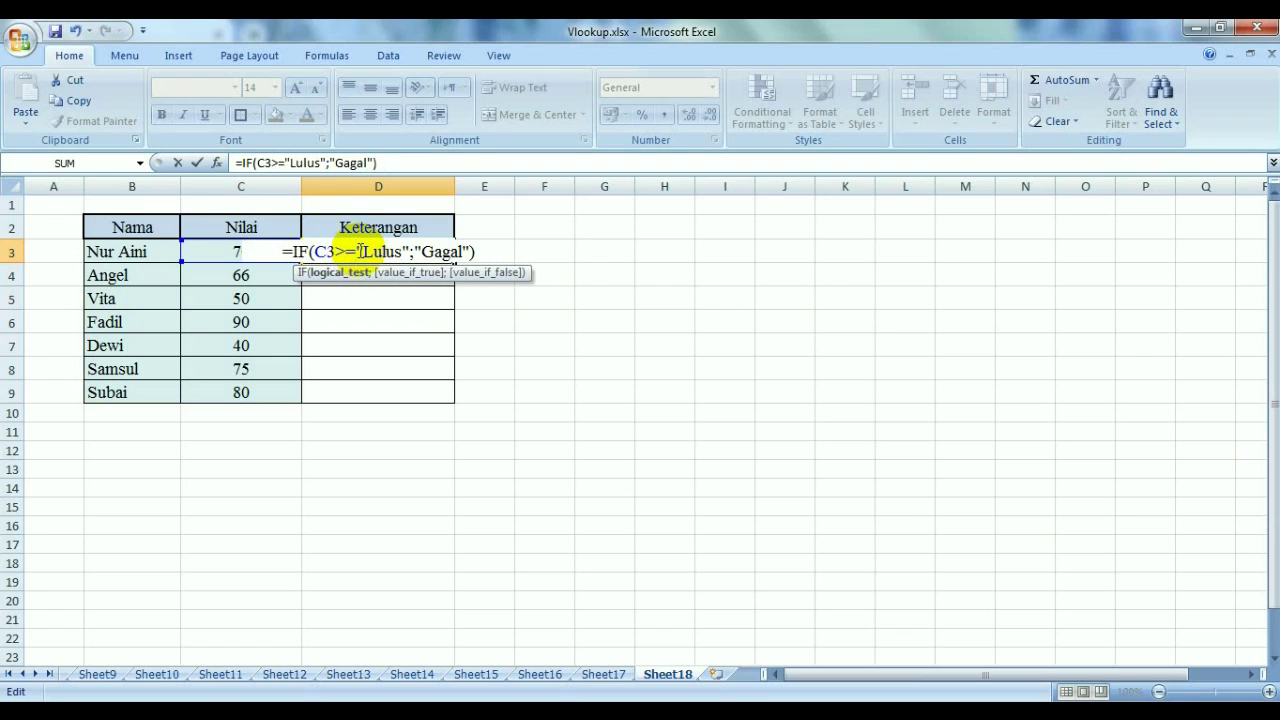
pyautogui.write('60;')
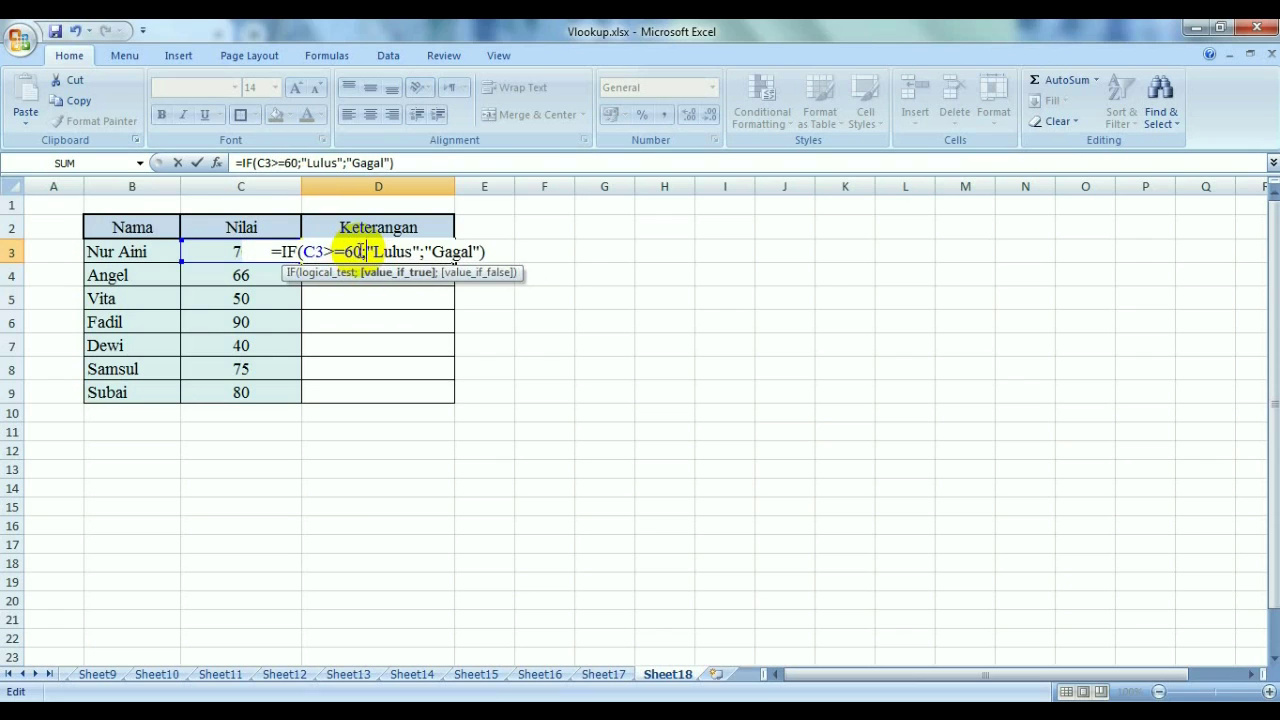
pyautogui.press('Return')
pyautogui.click(405, 258)
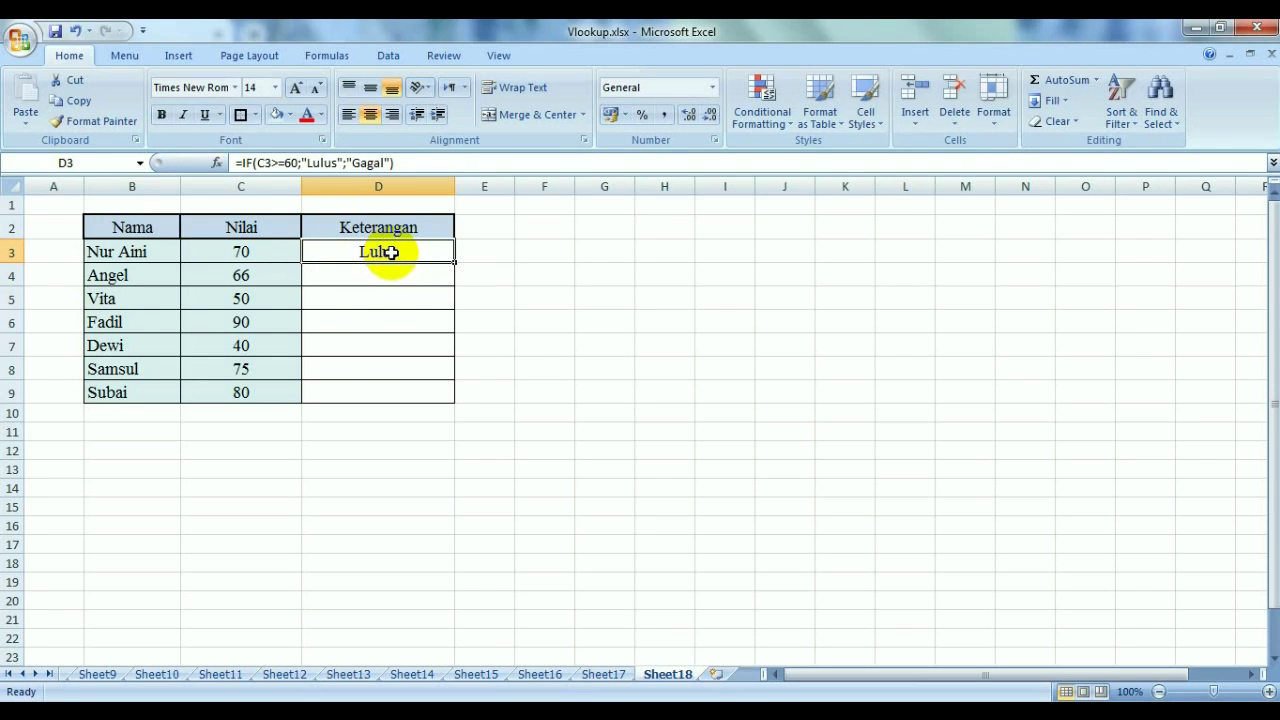
pyautogui.doubleClick(390, 252)
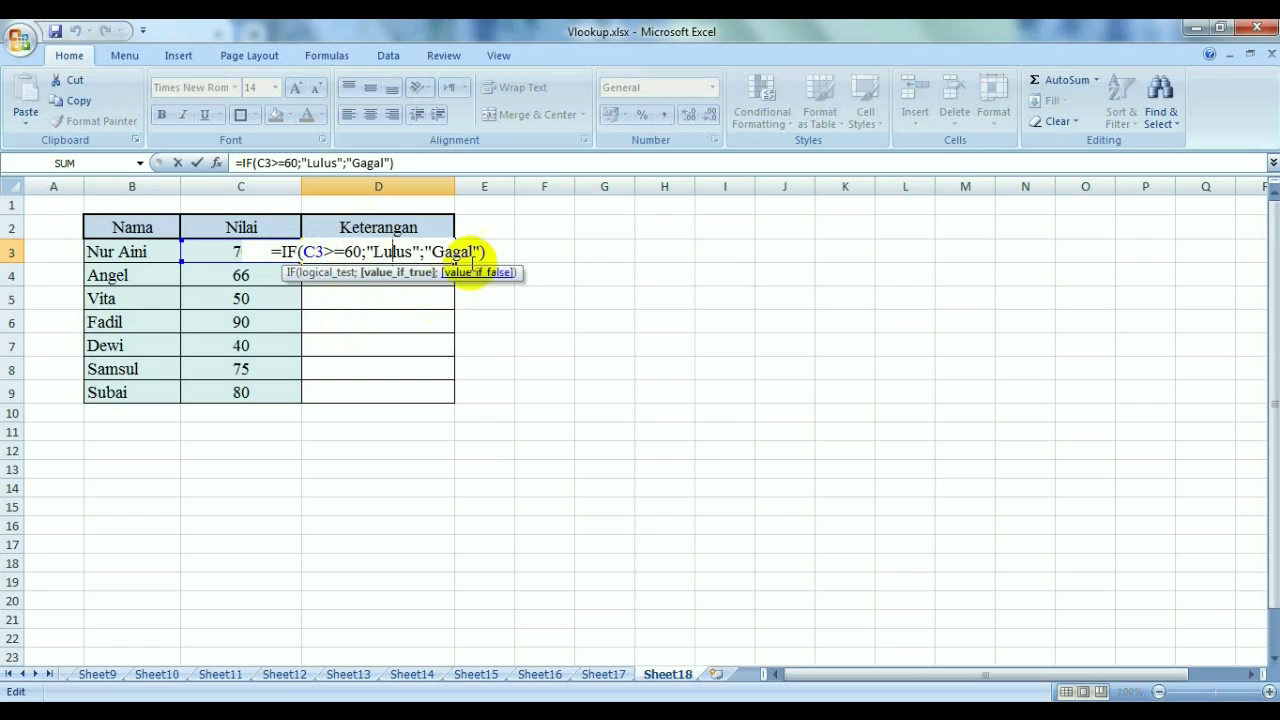
# Copy D3's IF formula down to D9, marking 50 and 40 Gagal and the rest Lulus.
pyautogui.press('Return')
pyautogui.click(428, 246)
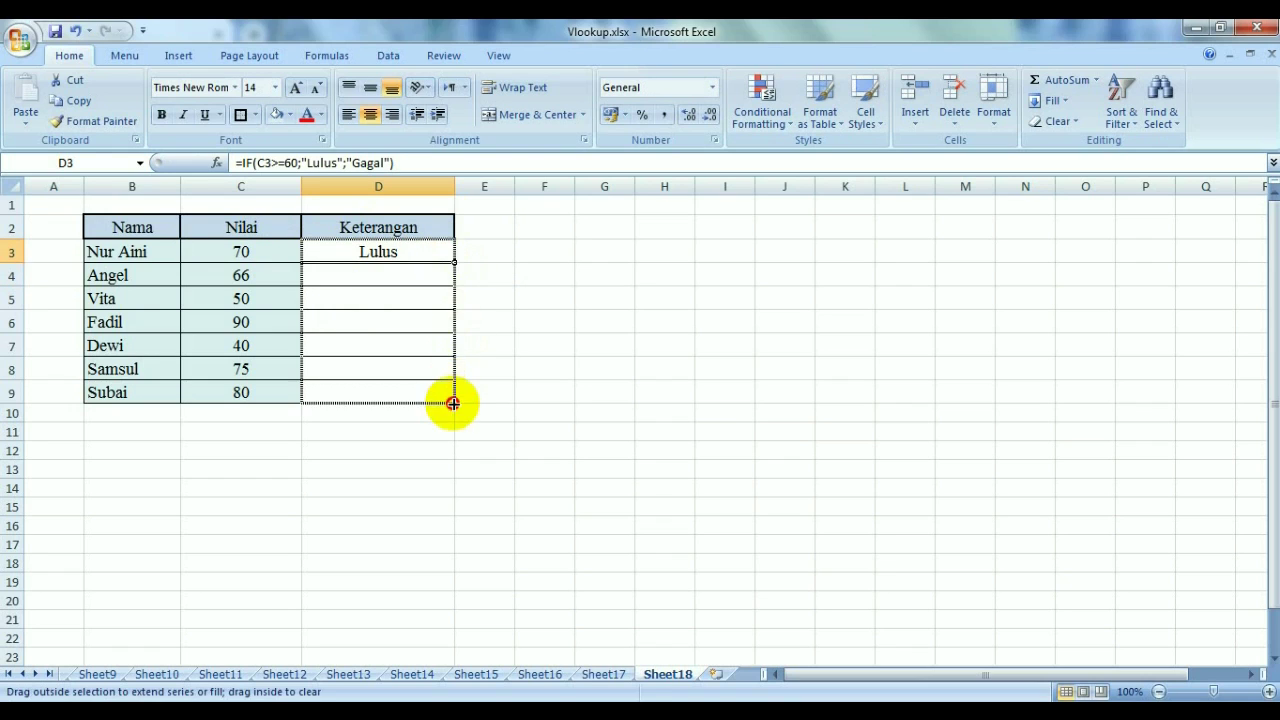
pyautogui.moveTo(456, 264); pyautogui.dragTo(452, 402)
pyautogui.click(604, 324)
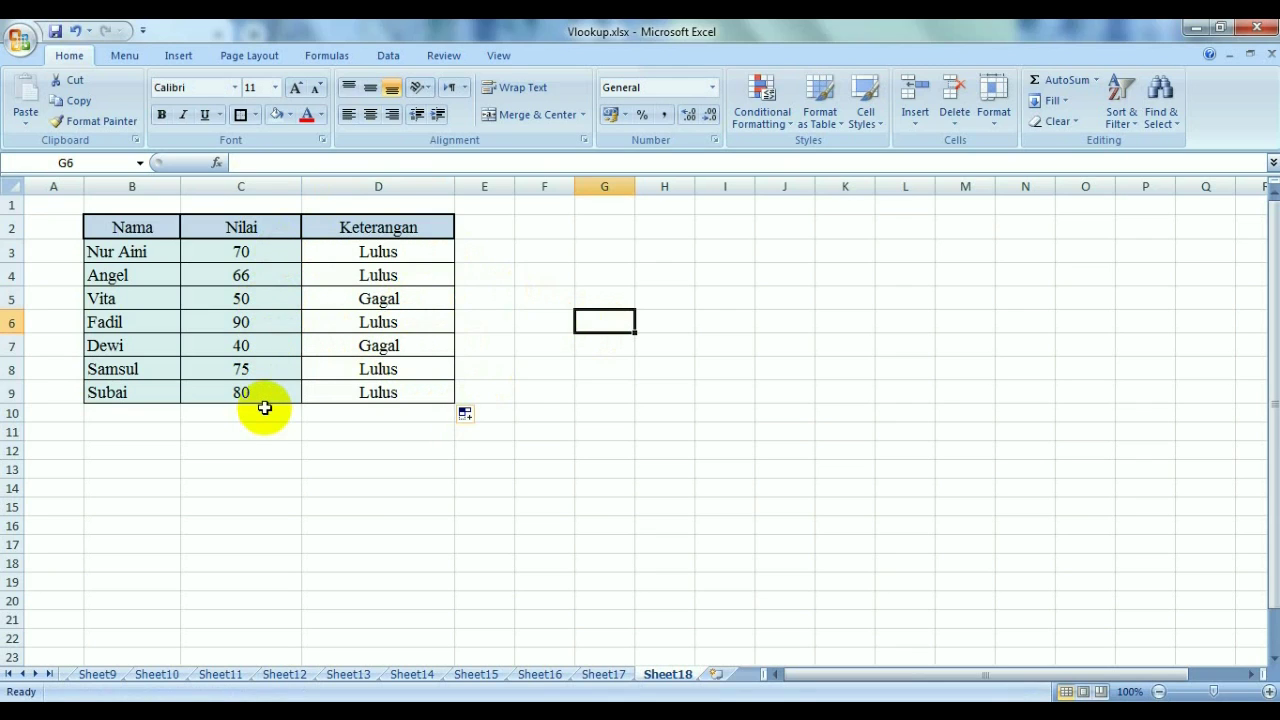
pyautogui.click(334, 524)
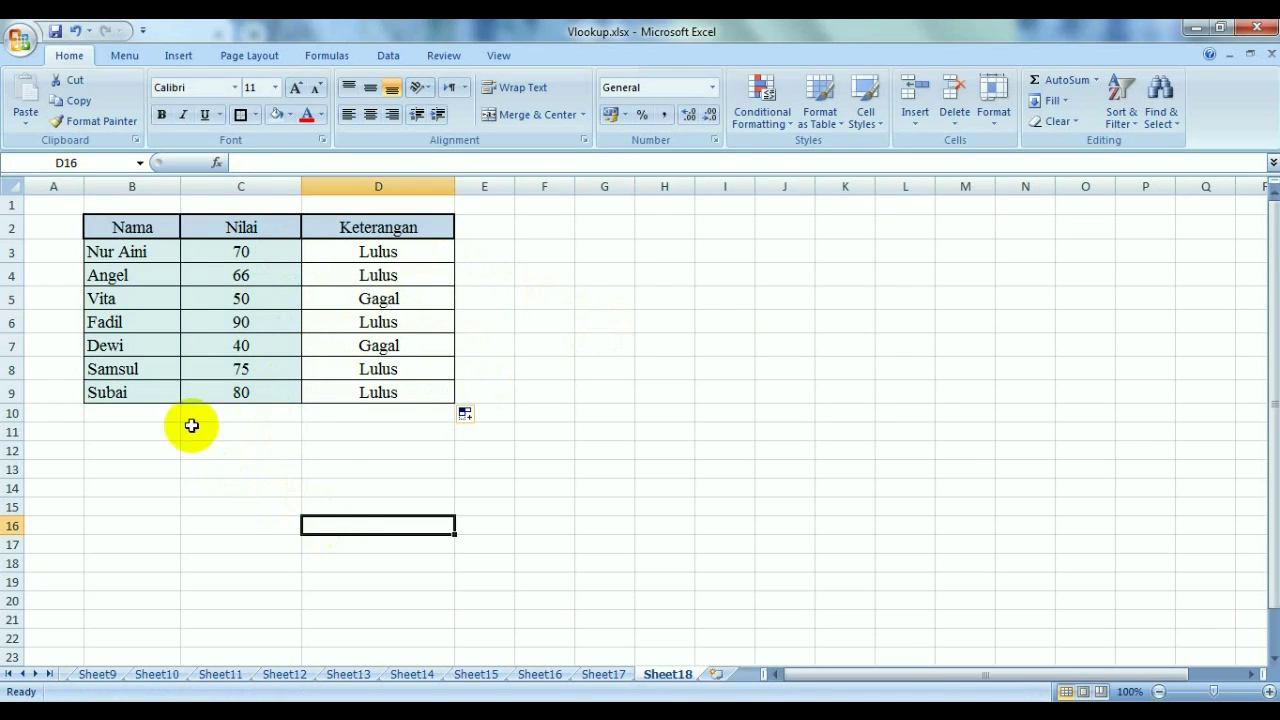
# Copy the B2:D9 table into F2 and widen columns F and G.
pyautogui.moveTo(120, 229)
pyautogui.mouseDown()
pyautogui.moveTo(397, 365)
pyautogui.moveTo(410, 388)
pyautogui.mouseUp()
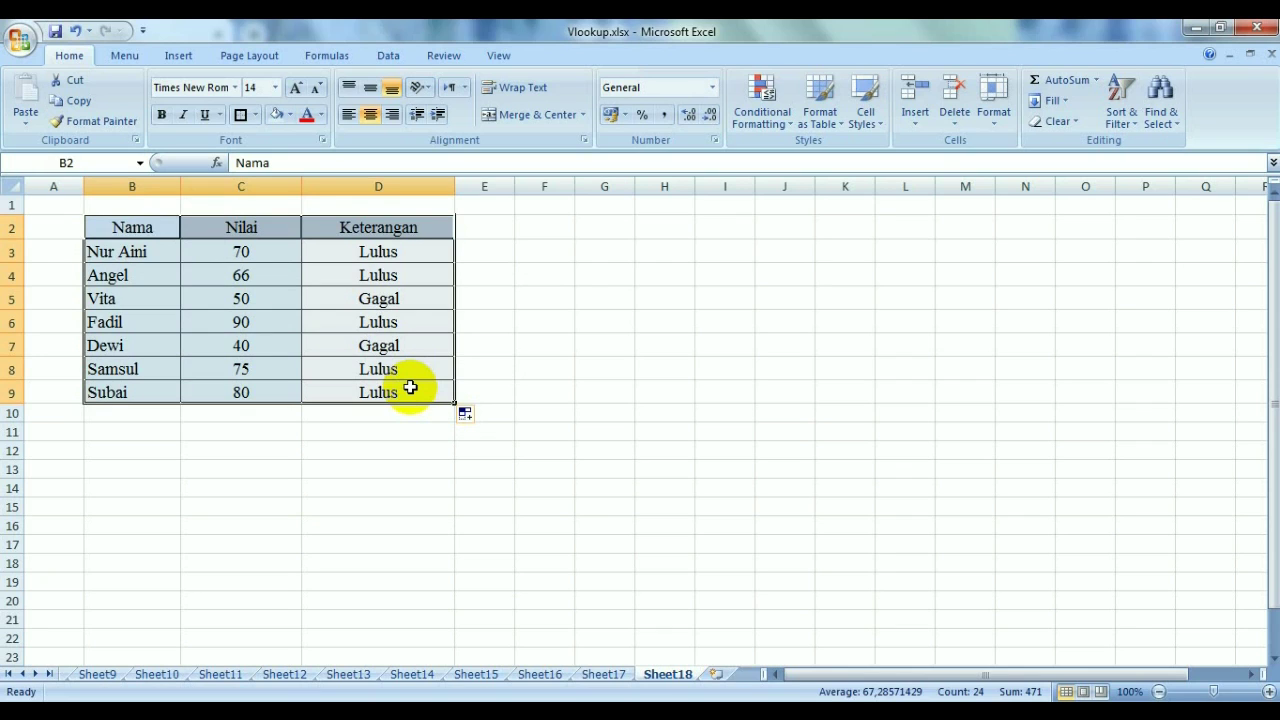
pyautogui.hotkey('ctrl', 'c')
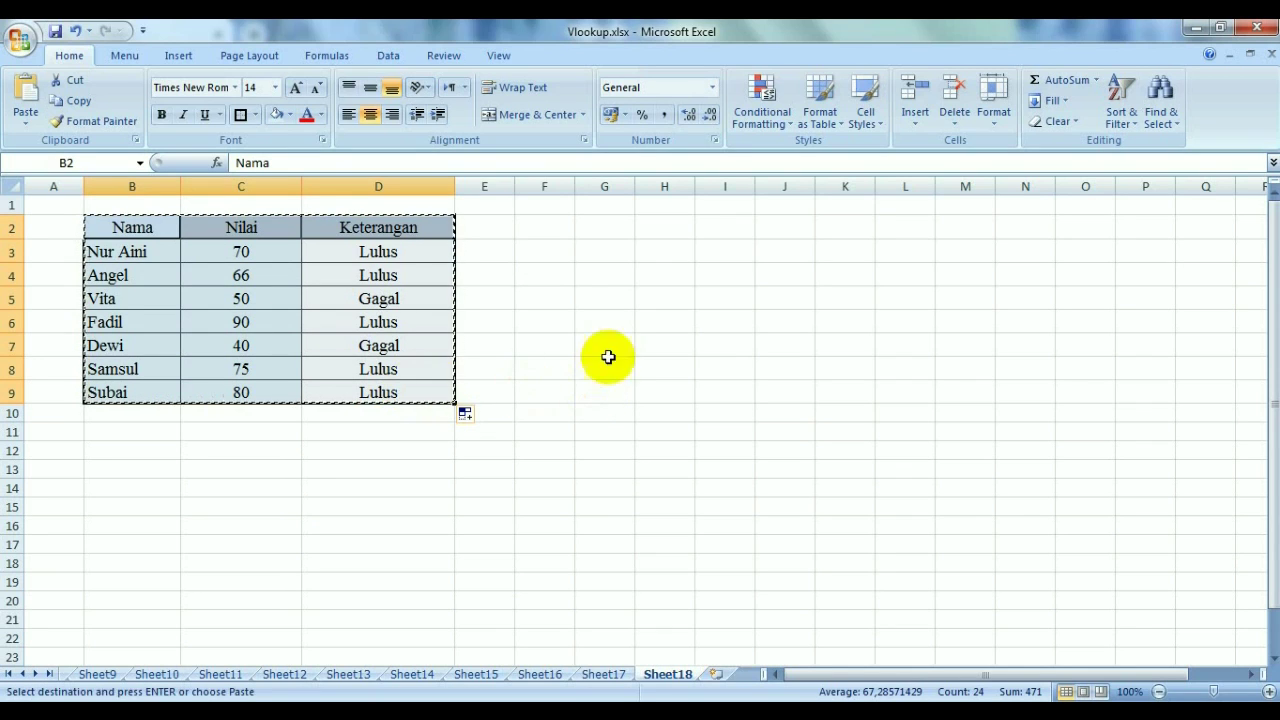
pyautogui.moveTo(560, 229)
pyautogui.mouseDown()
pyautogui.moveTo(877, 414)
pyautogui.moveTo(874, 403)
pyautogui.mouseUp()
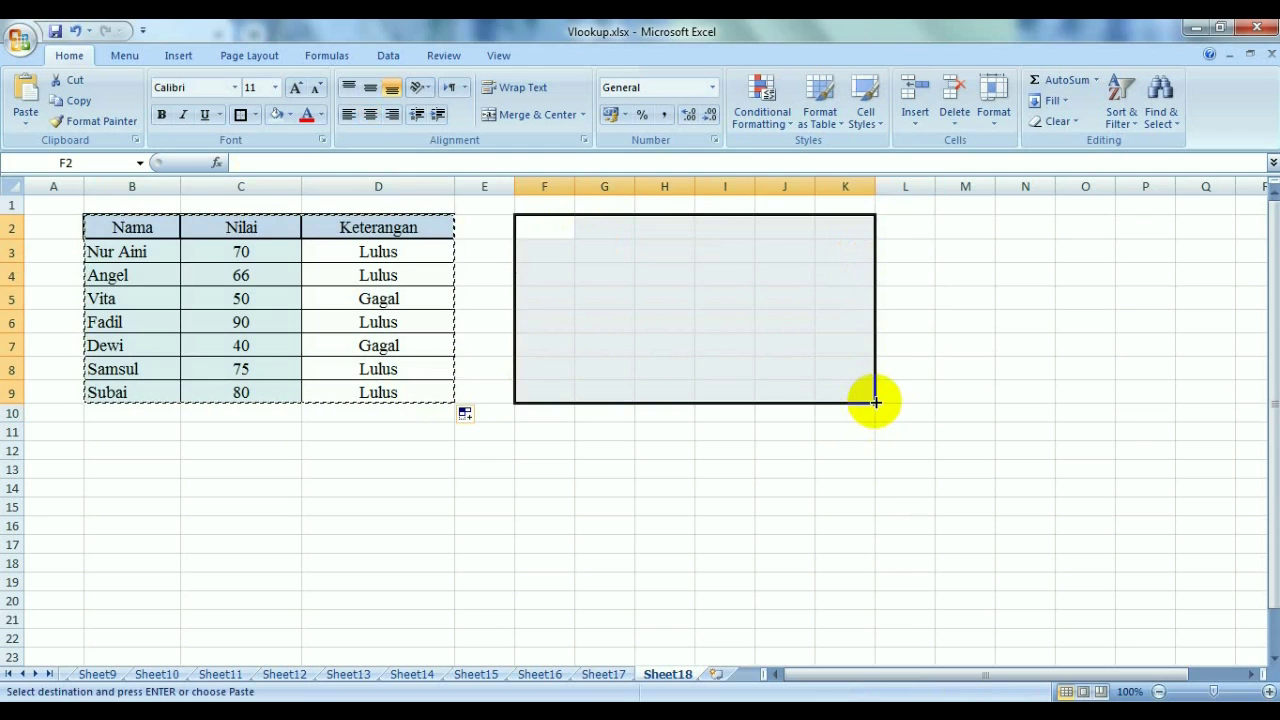
pyautogui.hotkey('ctrl', 'v')
pyautogui.click(1010, 392)
pyautogui.moveTo(635, 180); pyautogui.dragTo(794, 180)
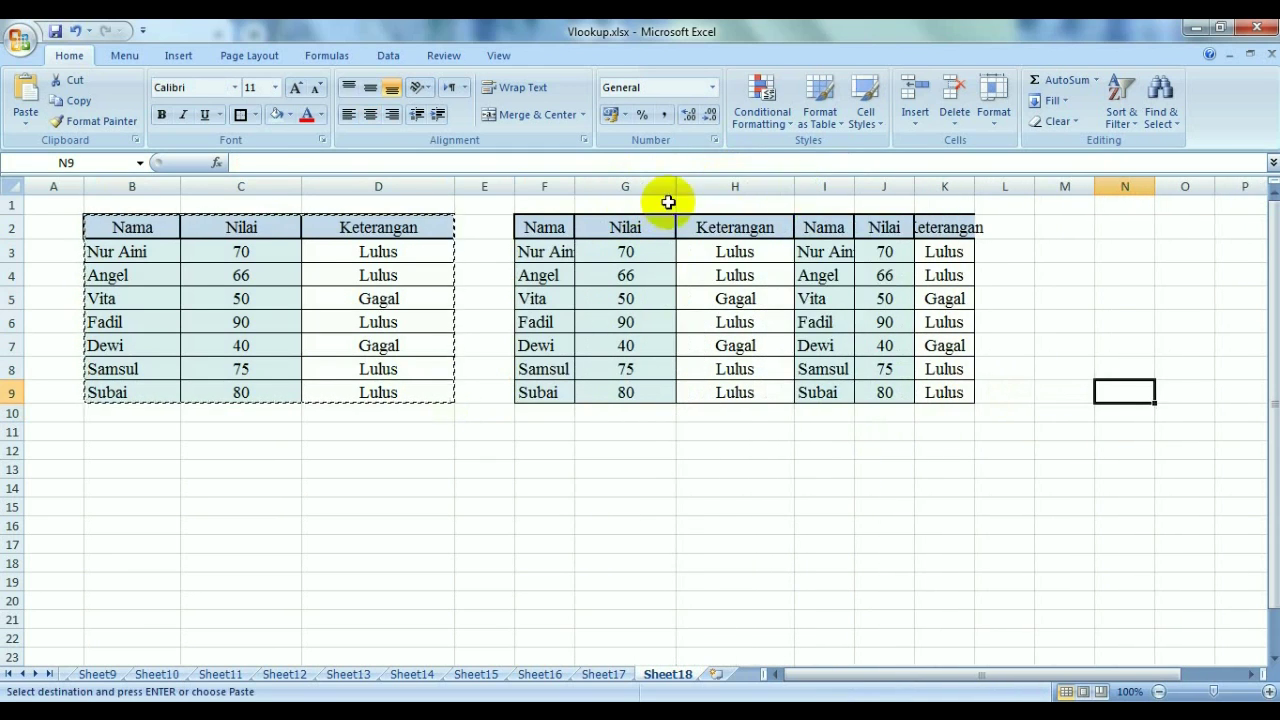
pyautogui.moveTo(576, 187); pyautogui.dragTo(596, 188)
# Clear the extra pasted cells in columns I–K, removing their fill and borders.
pyautogui.moveTo(846, 228); pyautogui.dragTo(955, 393)
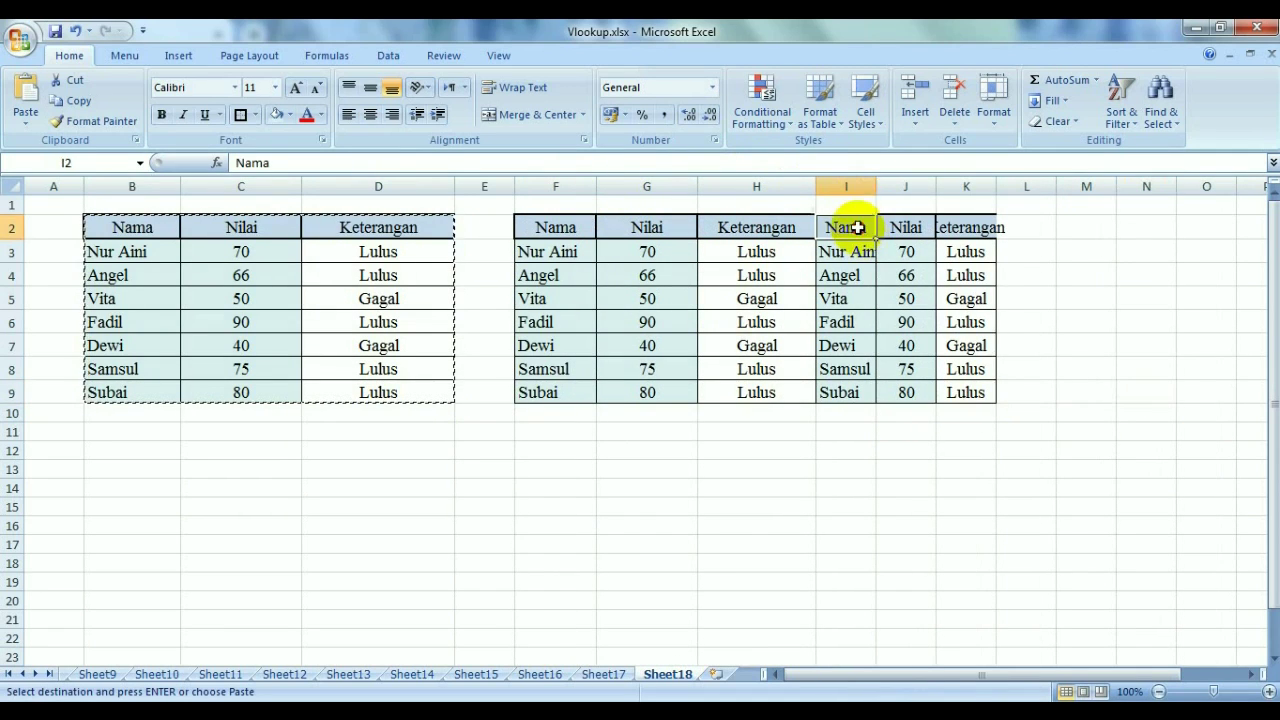
pyautogui.press('Delete')
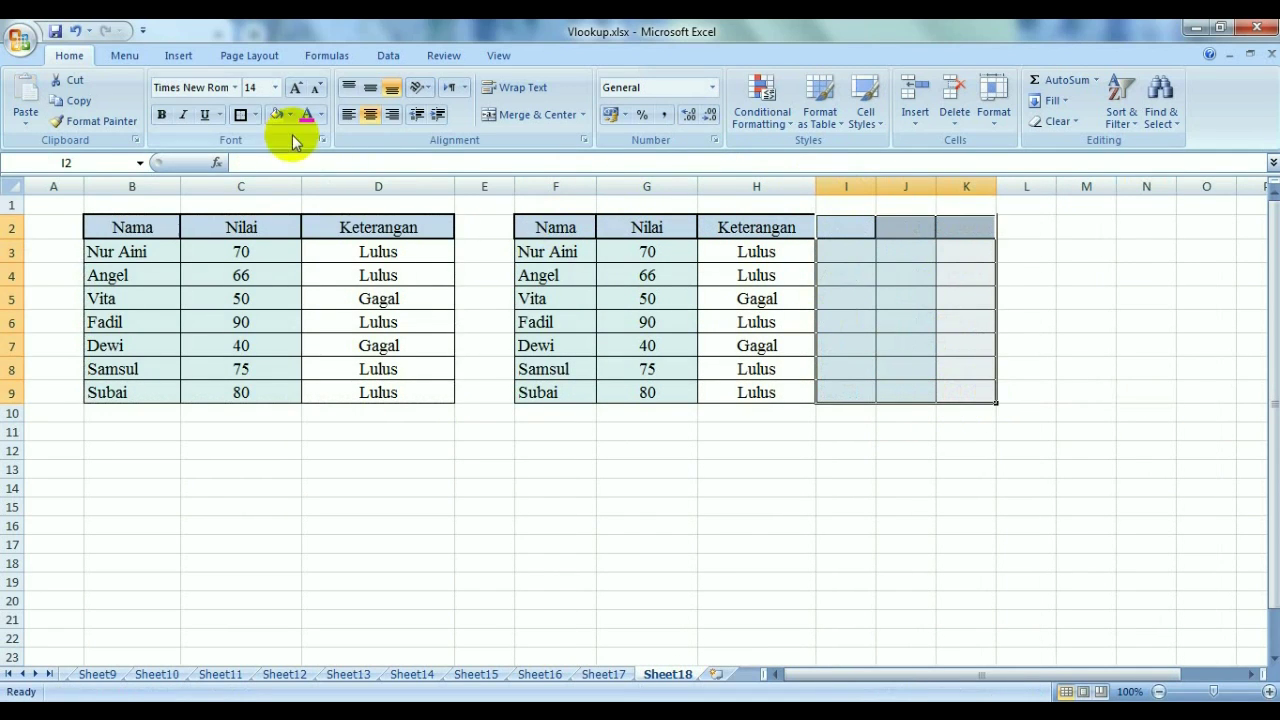
pyautogui.click(291, 115)
pyautogui.click(290, 276)
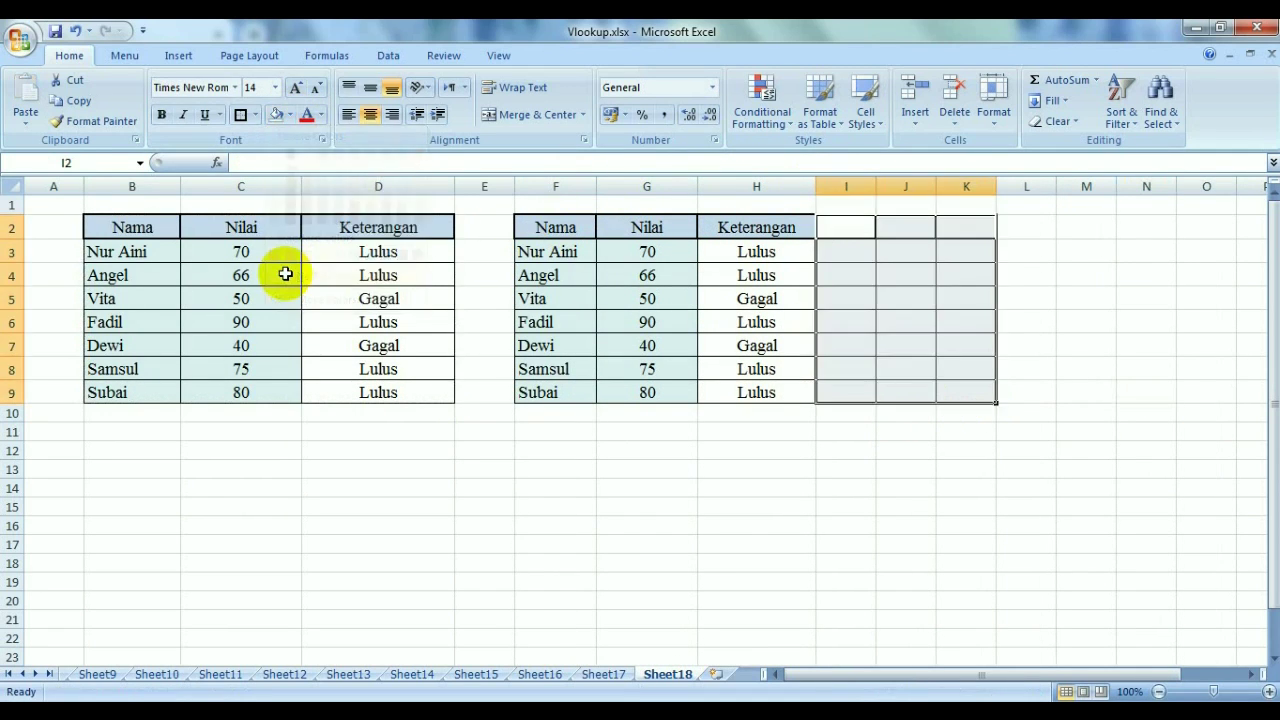
pyautogui.click(252, 115)
pyautogui.click(265, 243)
# Add borders to H2:H9 and clear the copied Nilai and Keterangan values.
pyautogui.click(846, 507)
pyautogui.moveTo(784, 233); pyautogui.dragTo(786, 392)
pyautogui.click(255, 115)
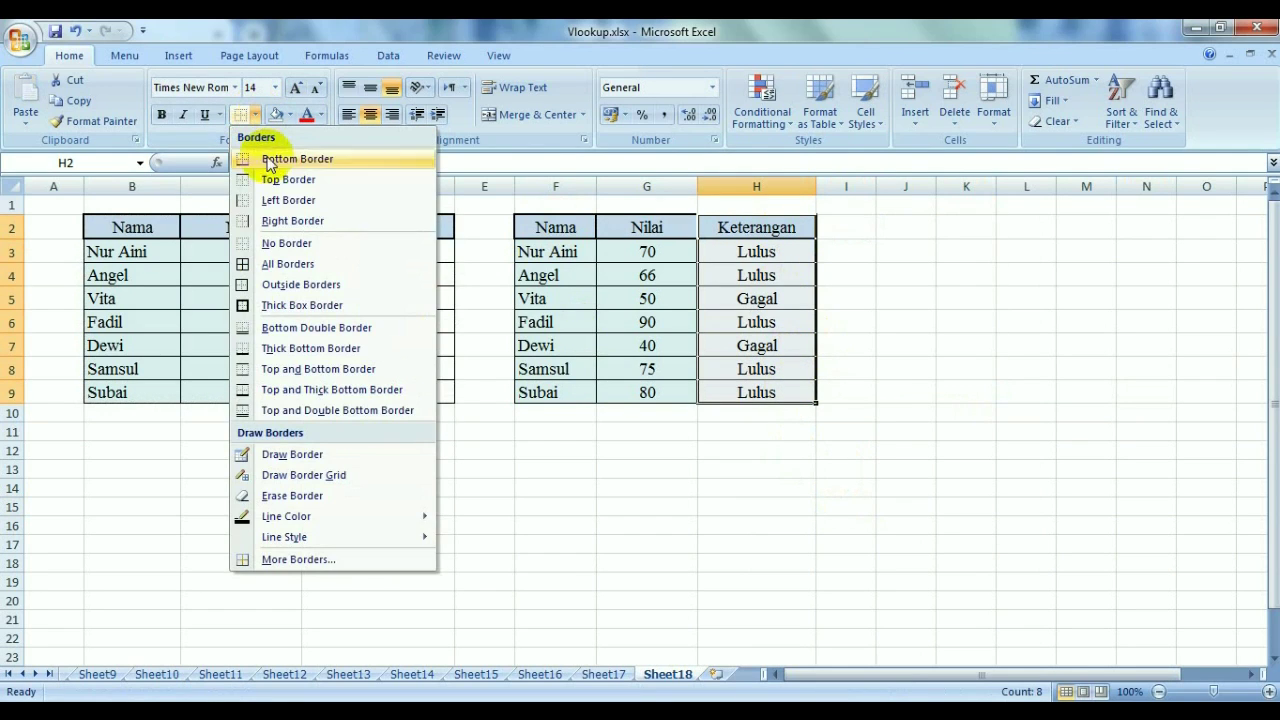
pyautogui.click(283, 228)
pyautogui.click(891, 437)
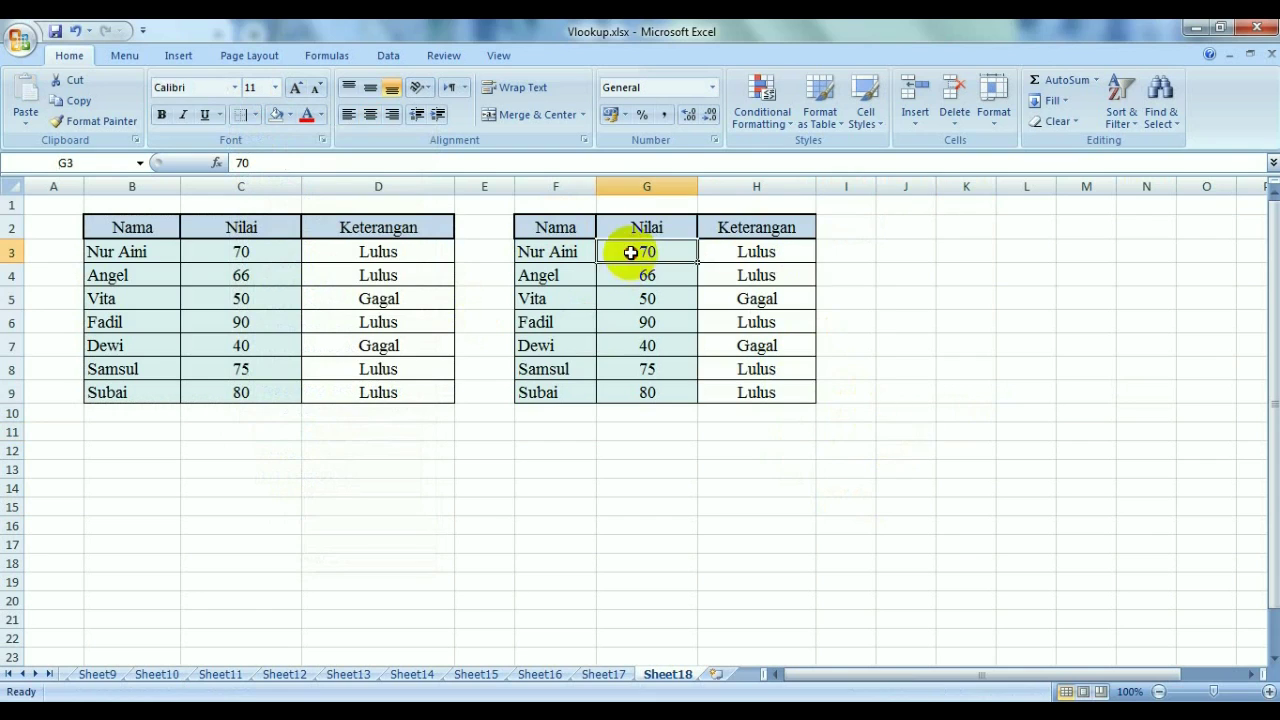
pyautogui.moveTo(631, 250); pyautogui.dragTo(752, 396)
pyautogui.press('Delete')
# Enter the new scores 100, 50, 65, 45, 70, 35 and 50 in G3:G9.
pyautogui.click(886, 366)
pyautogui.click(659, 252)
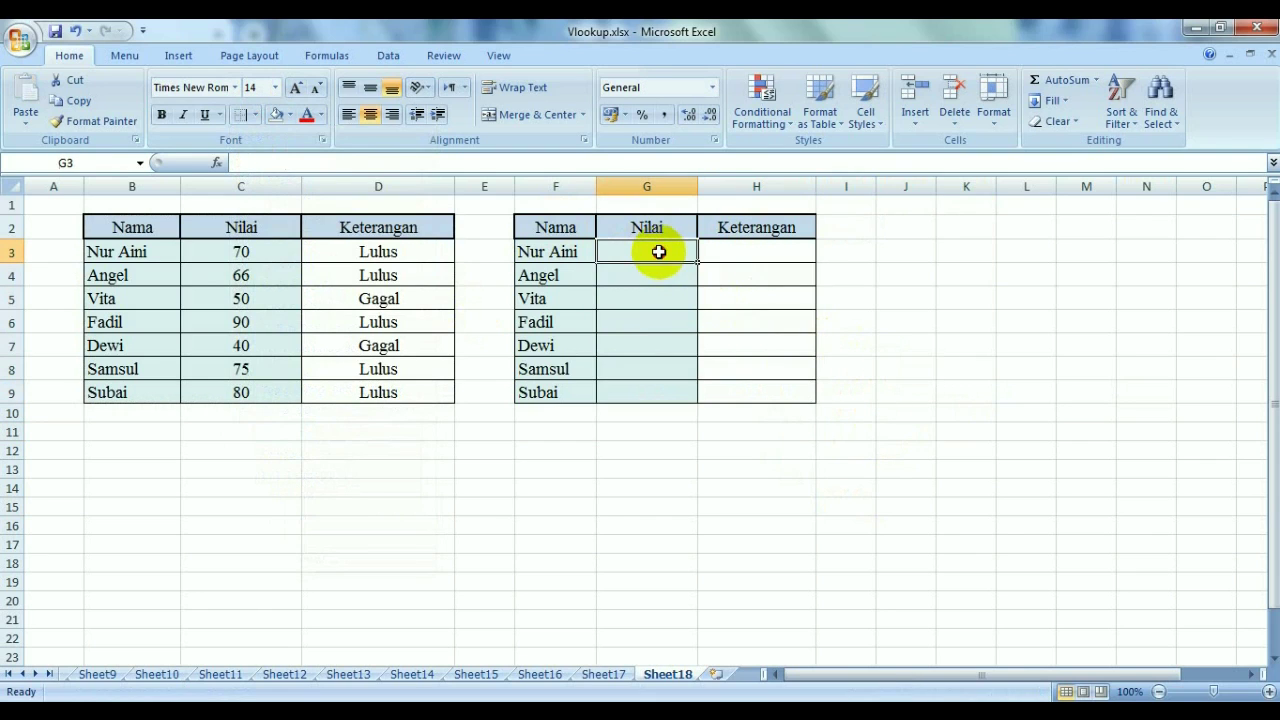
pyautogui.write('100')
pyautogui.press('Return')
pyautogui.write('50')
pyautogui.press('Return')
pyautogui.write('65')
pyautogui.press('Return')
pyautogui.write('45')
pyautogui.press('Return')
pyautogui.write('70')
pyautogui.press('Return')
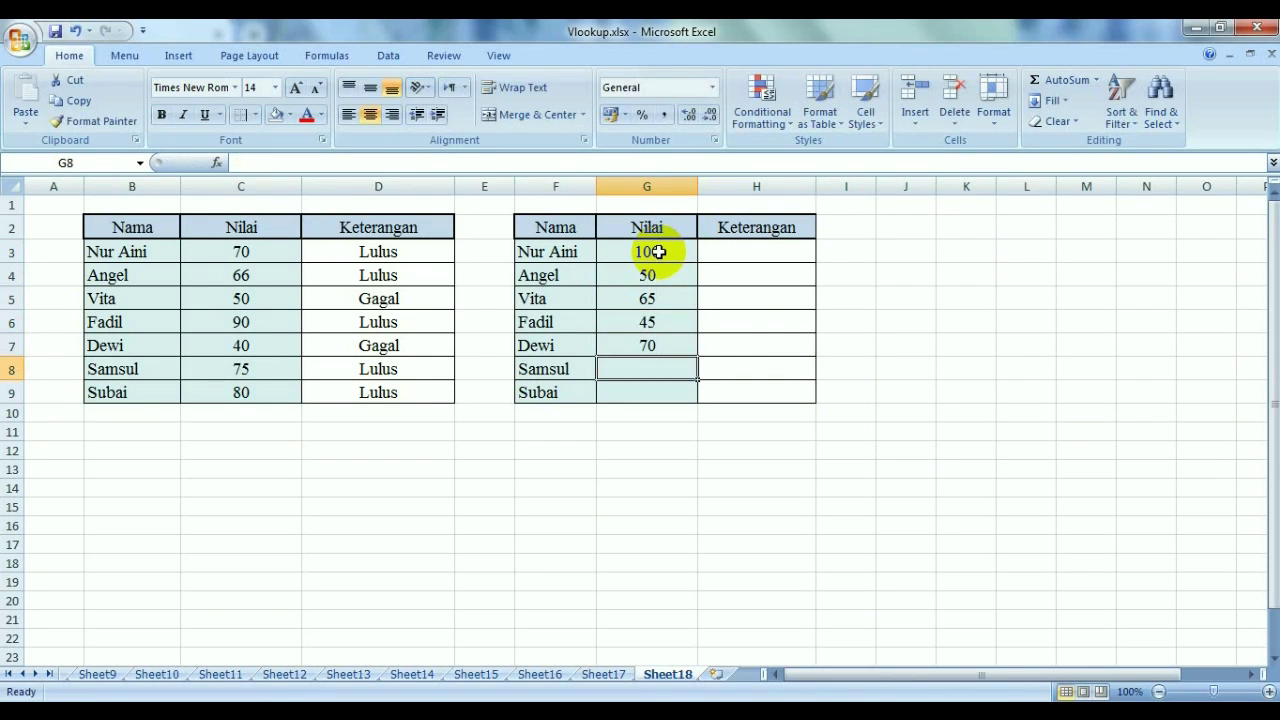
pyautogui.write('35')
pyautogui.press('Return')
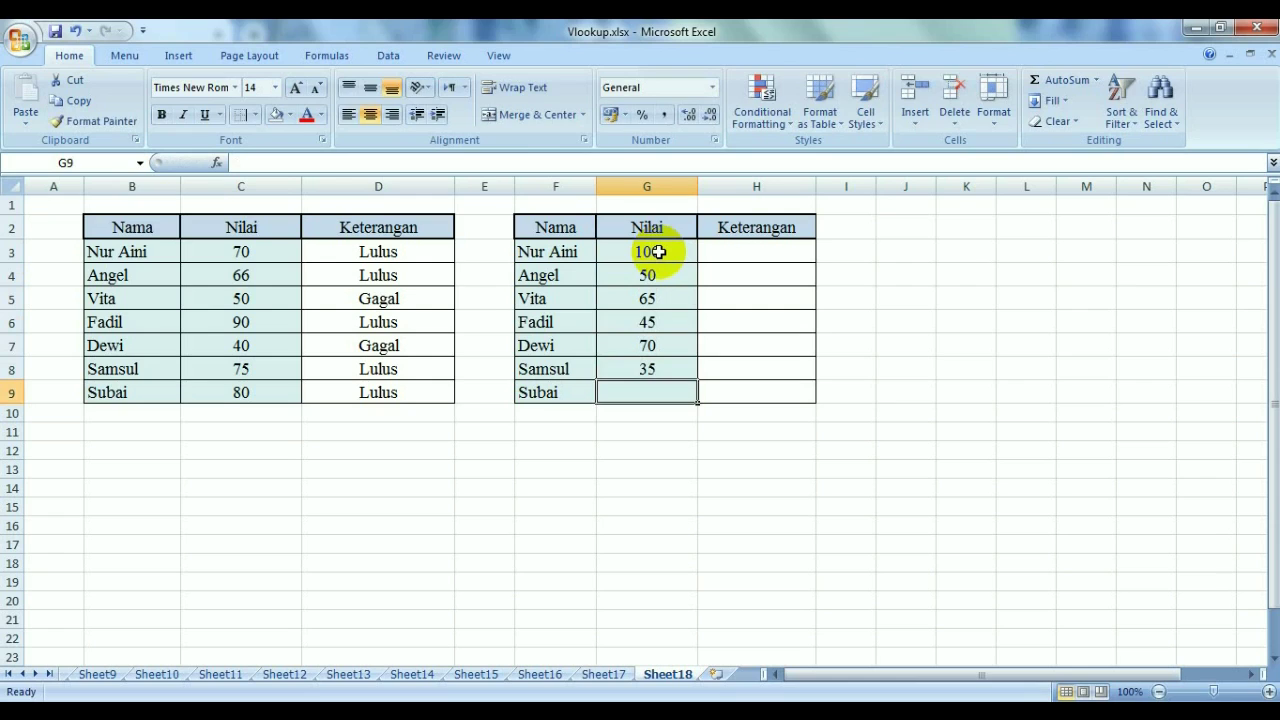
pyautogui.write('50')
pyautogui.press('Tab')
pyautogui.click(742, 245)
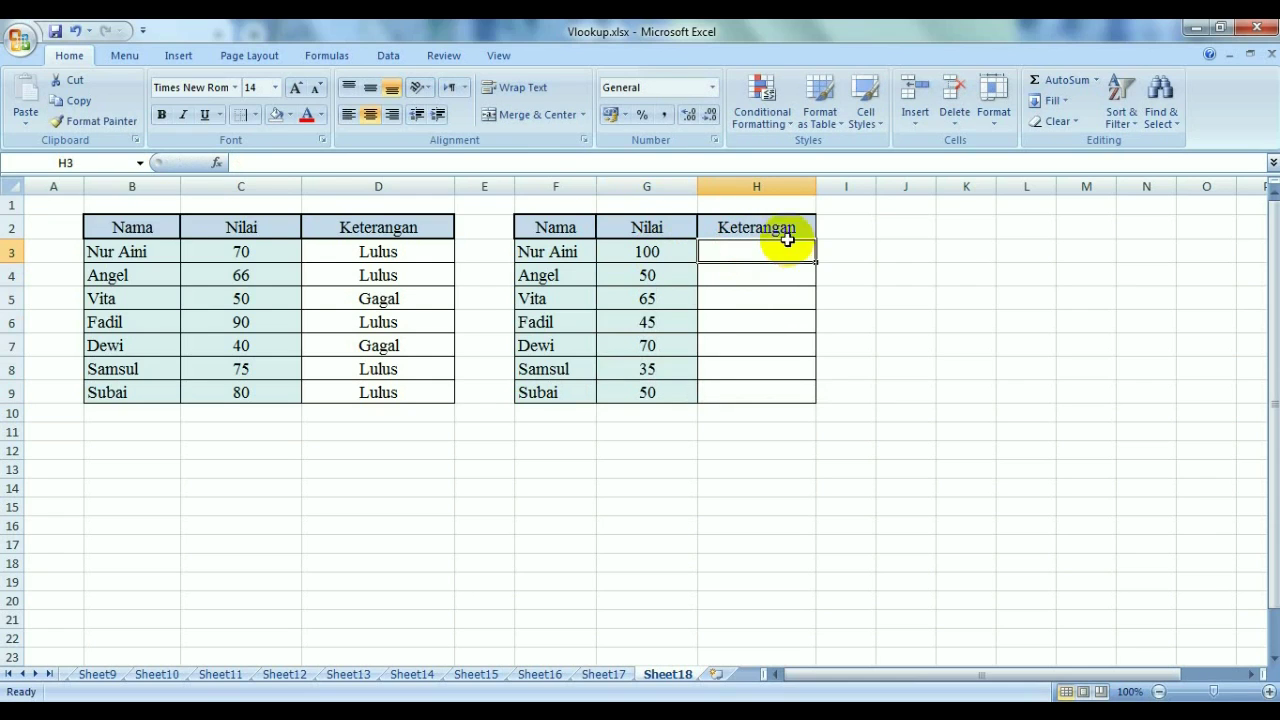
# Enter =IF(G3>=60;"Lulus";"Gagal") in H3 and fill it down to H9.
pyautogui.write('=if(')
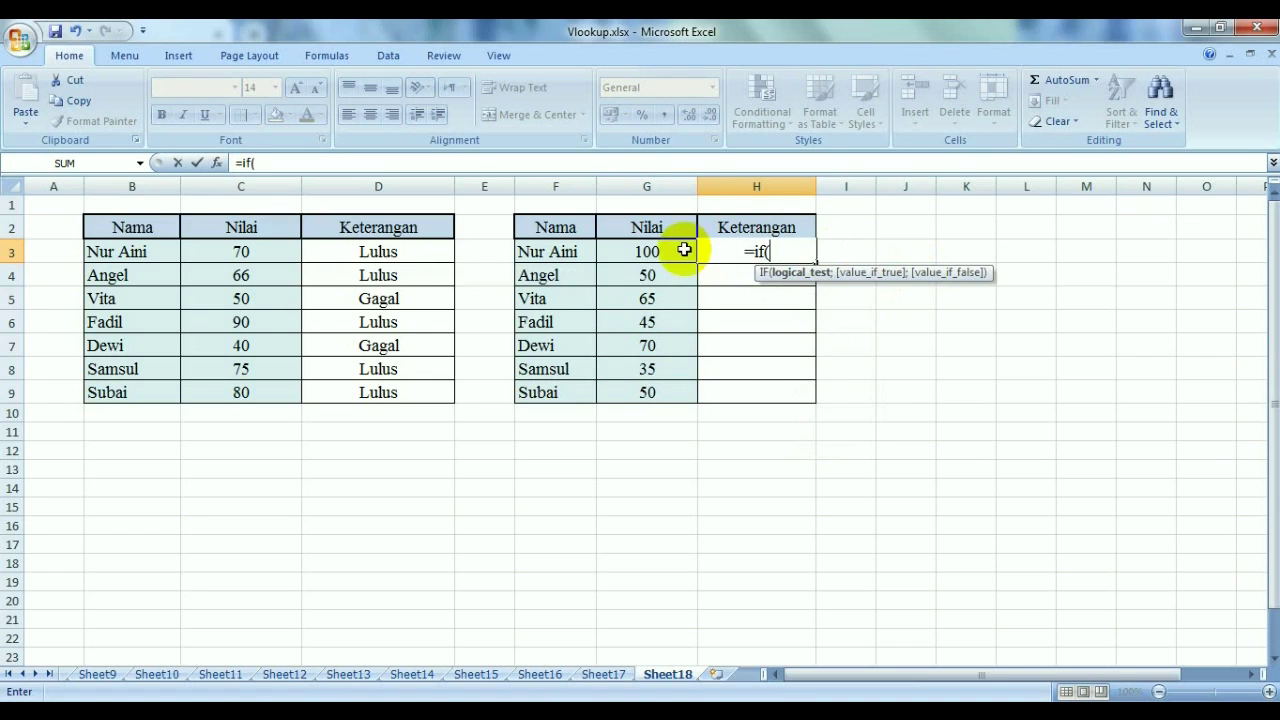
pyautogui.click(663, 252)
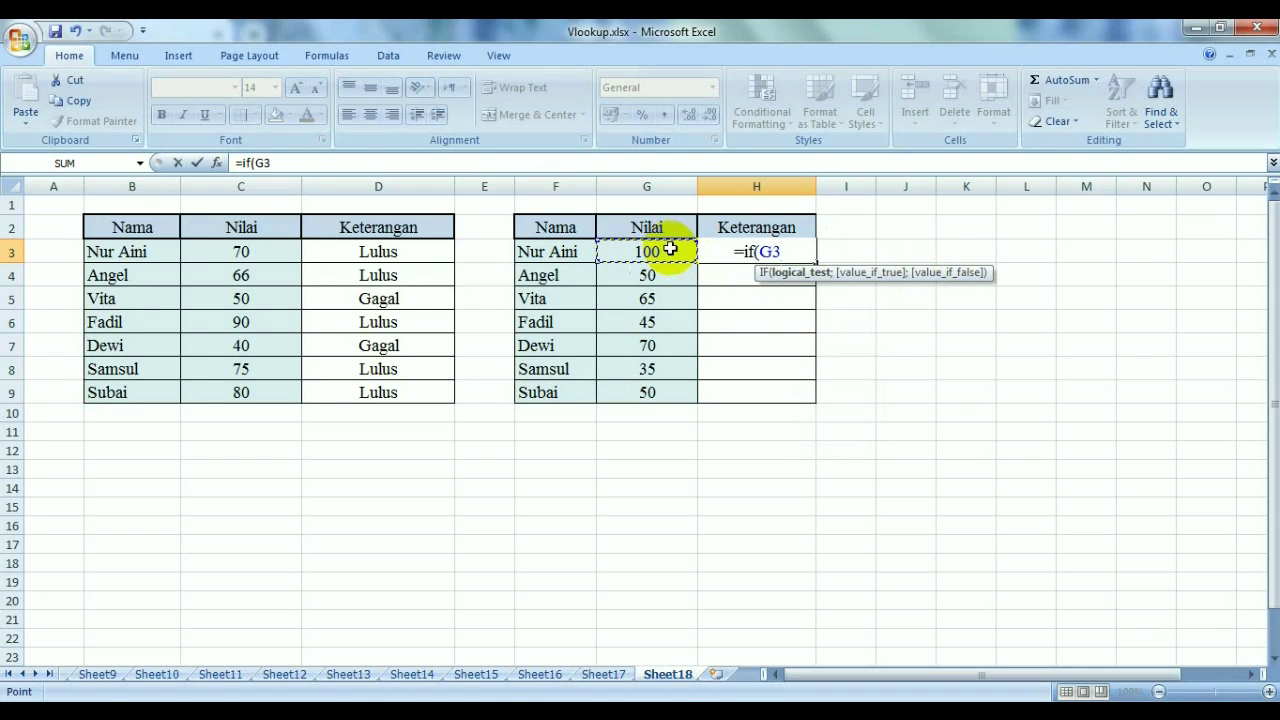
pyautogui.write('>=')
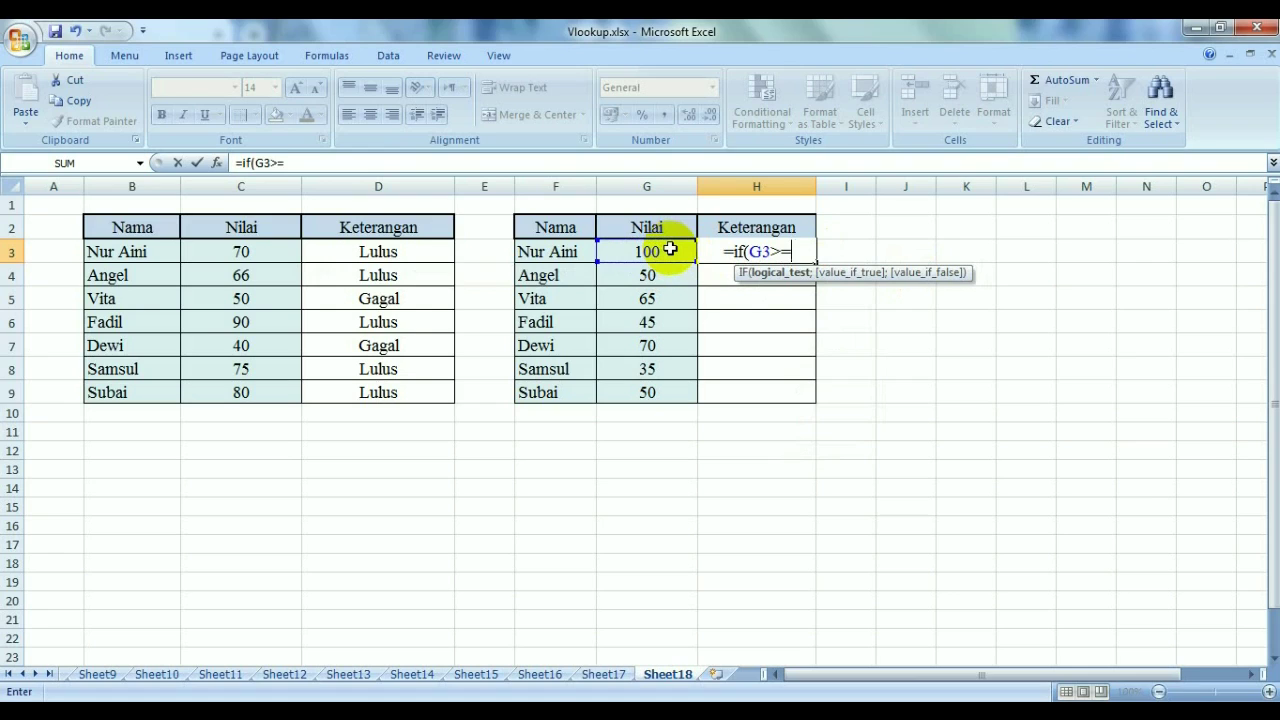
pyautogui.write('60;"Lulus')
pyautogui.write('";"Gaga')
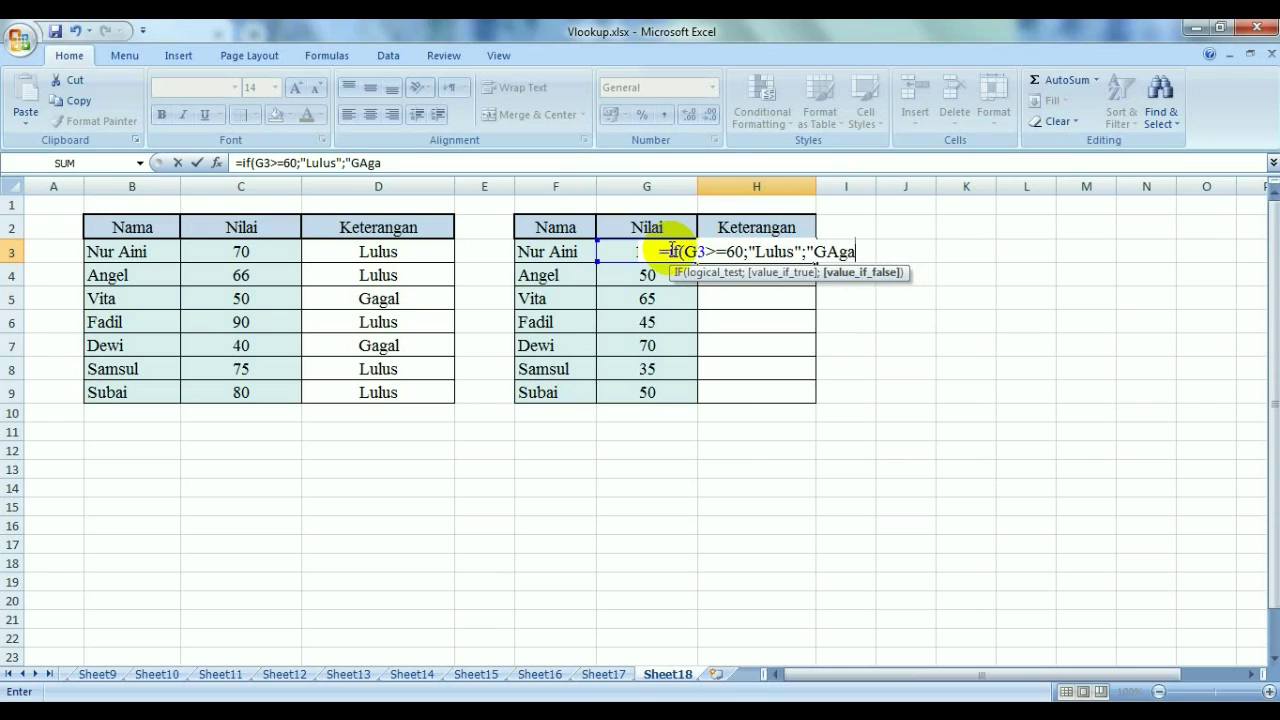
pyautogui.write('l"')
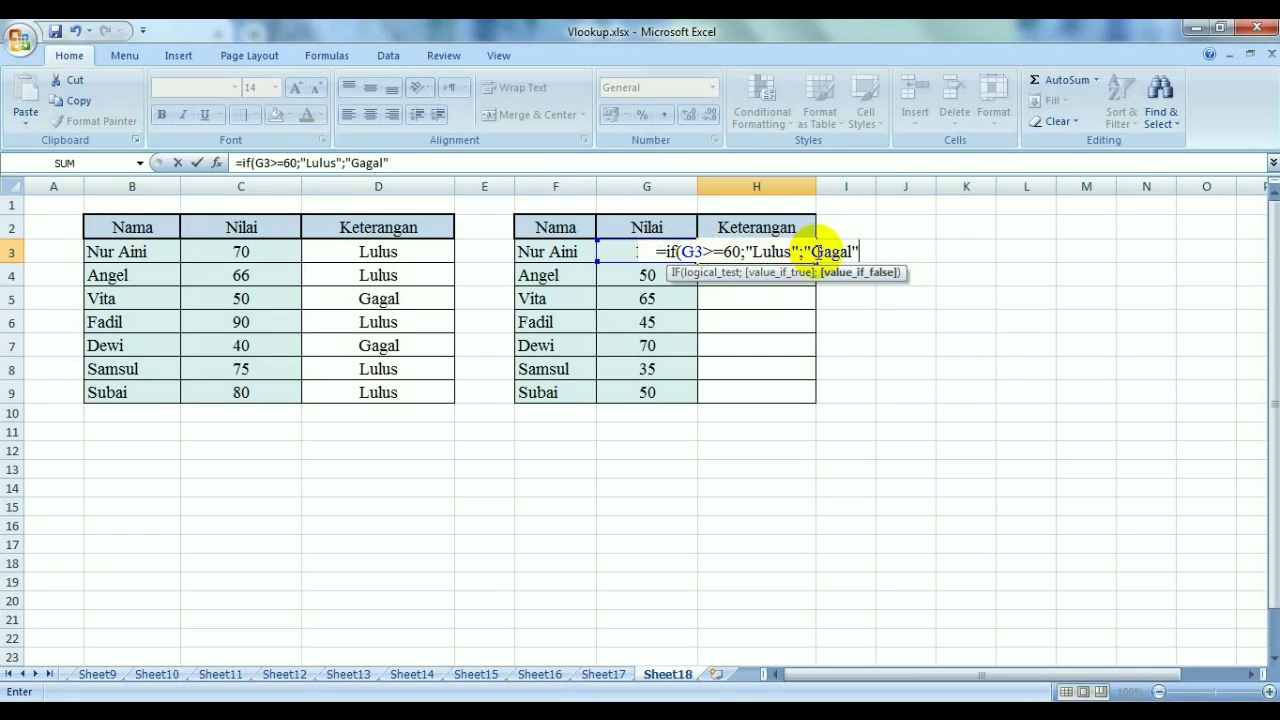
pyautogui.press('Return')
pyautogui.click(800, 251)
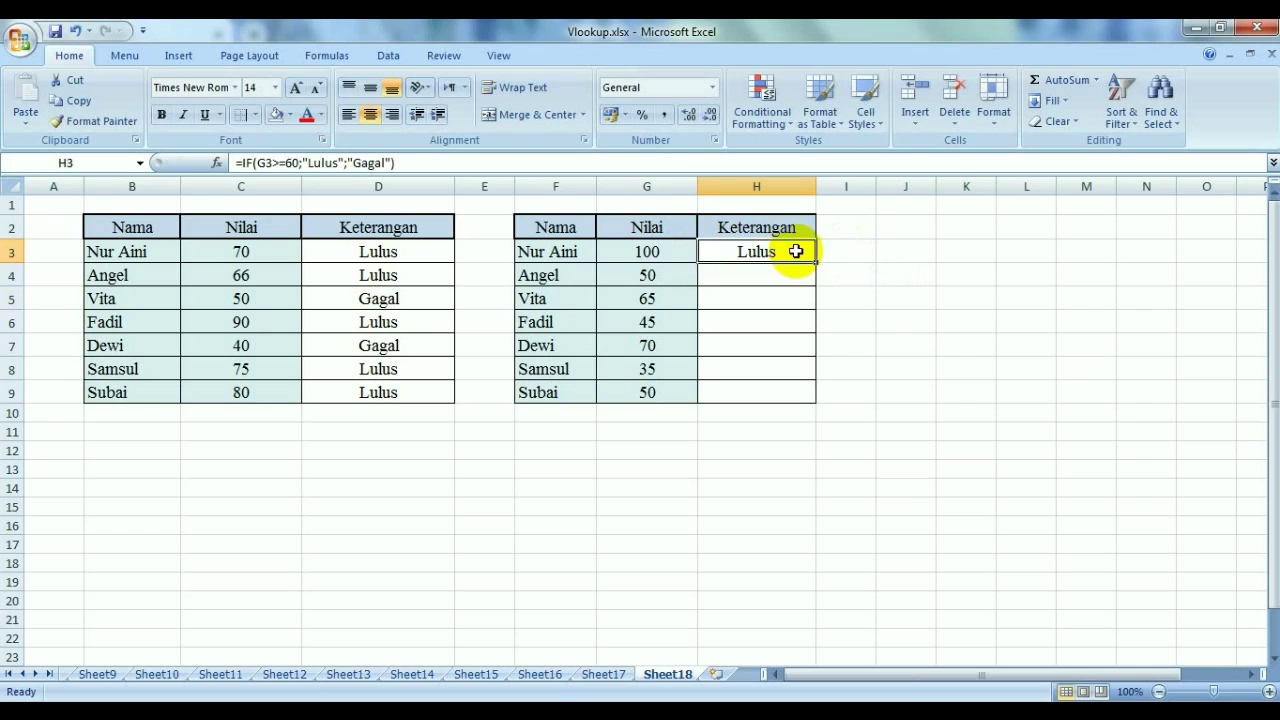
pyautogui.moveTo(815, 262); pyautogui.dragTo(819, 392)
pyautogui.click(902, 371)
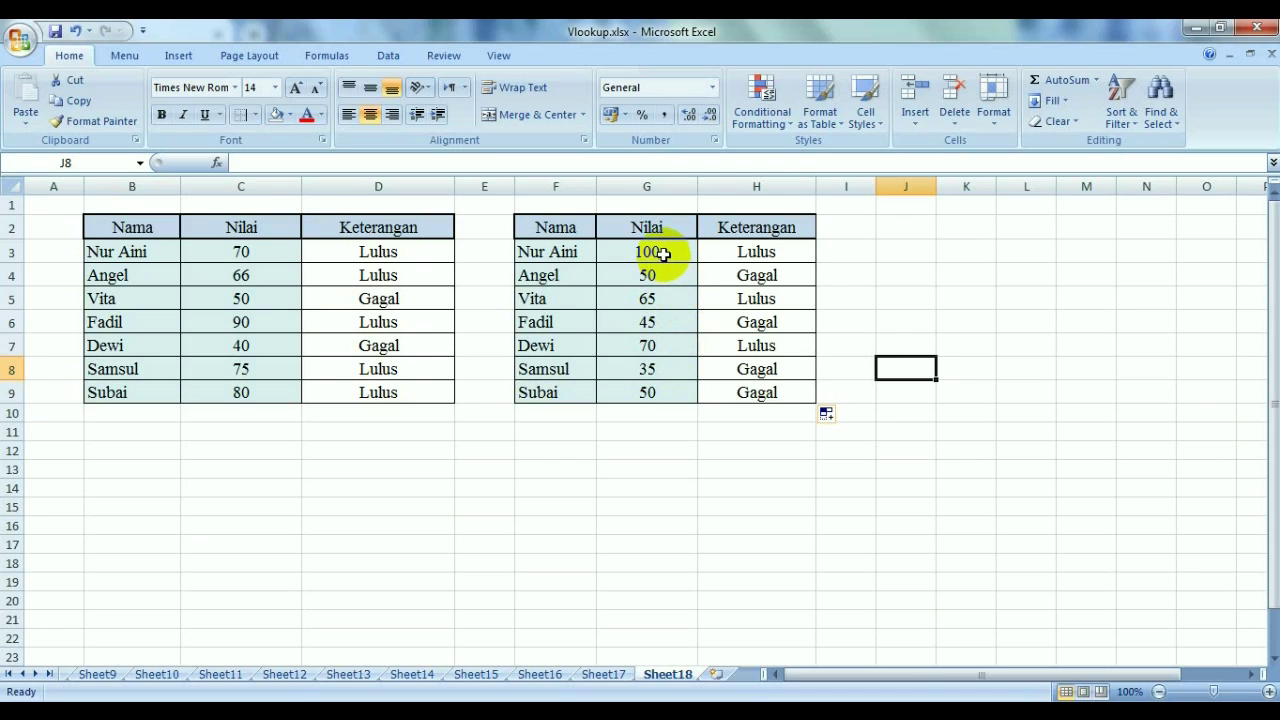
pyautogui.click(962, 248)
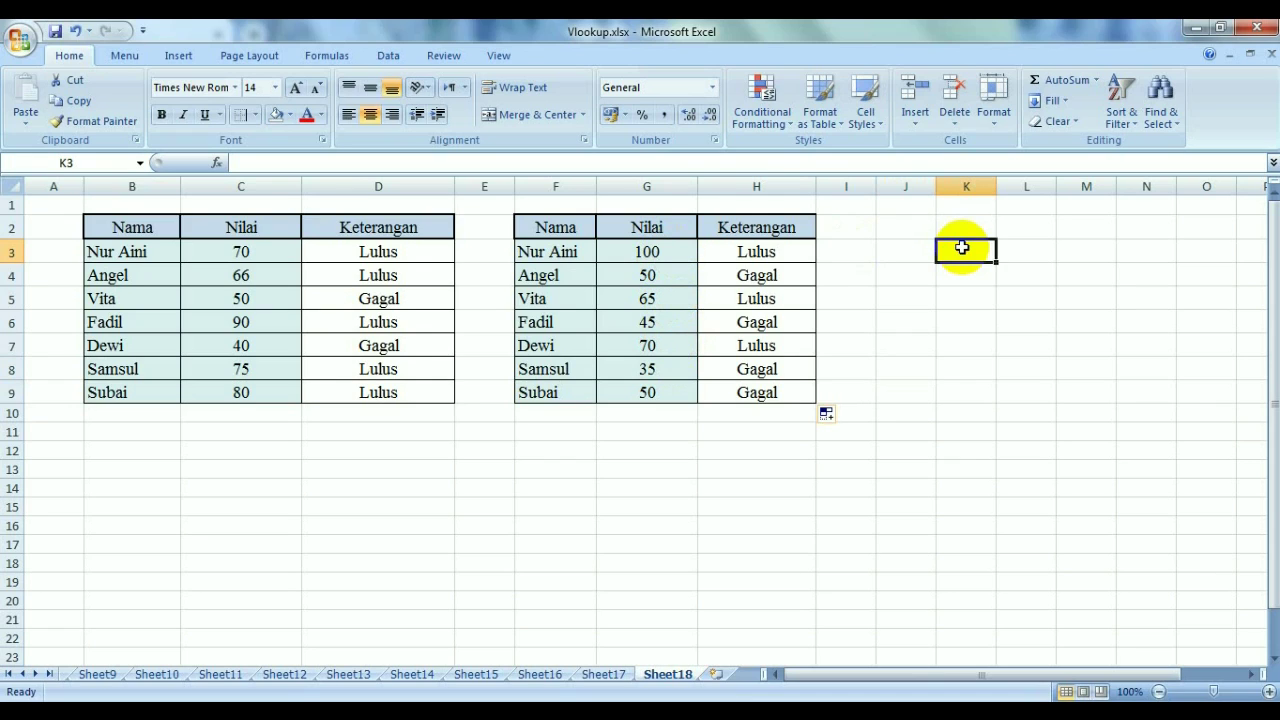
# Add a new worksheet Sheet19, then return to Sheet18.
pyautogui.click(716, 674)
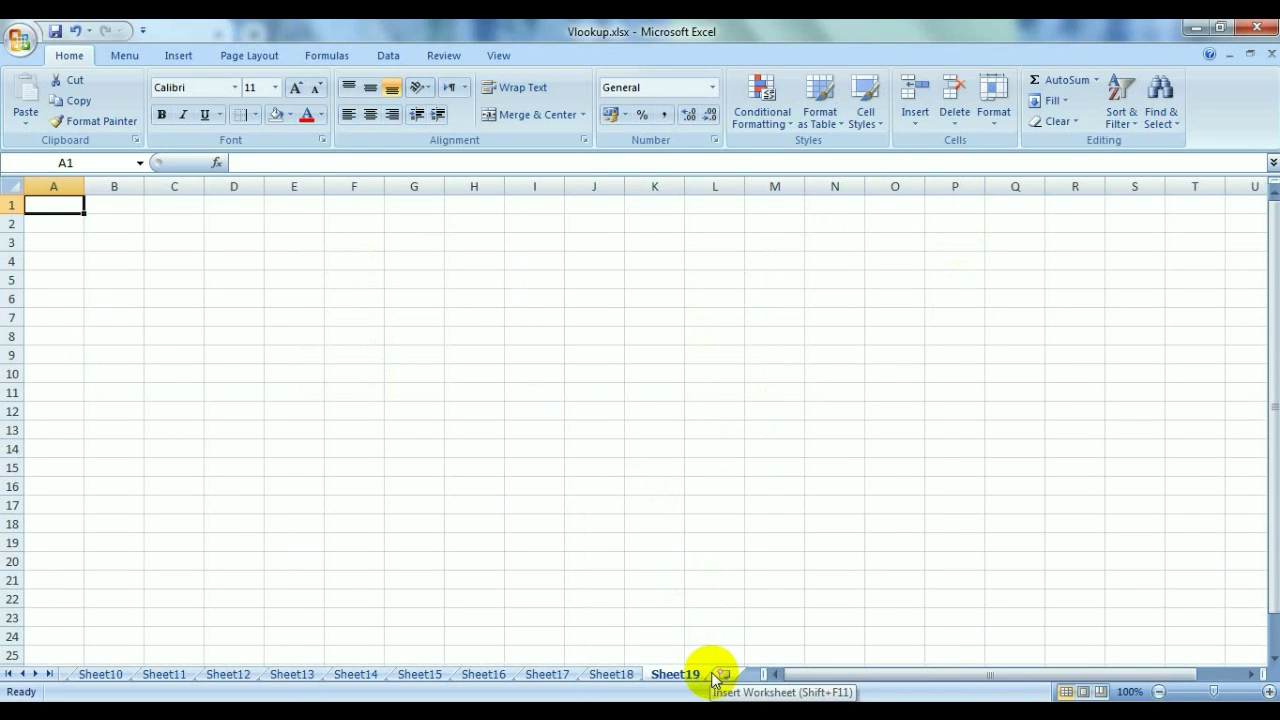
pyautogui.click(624, 675)
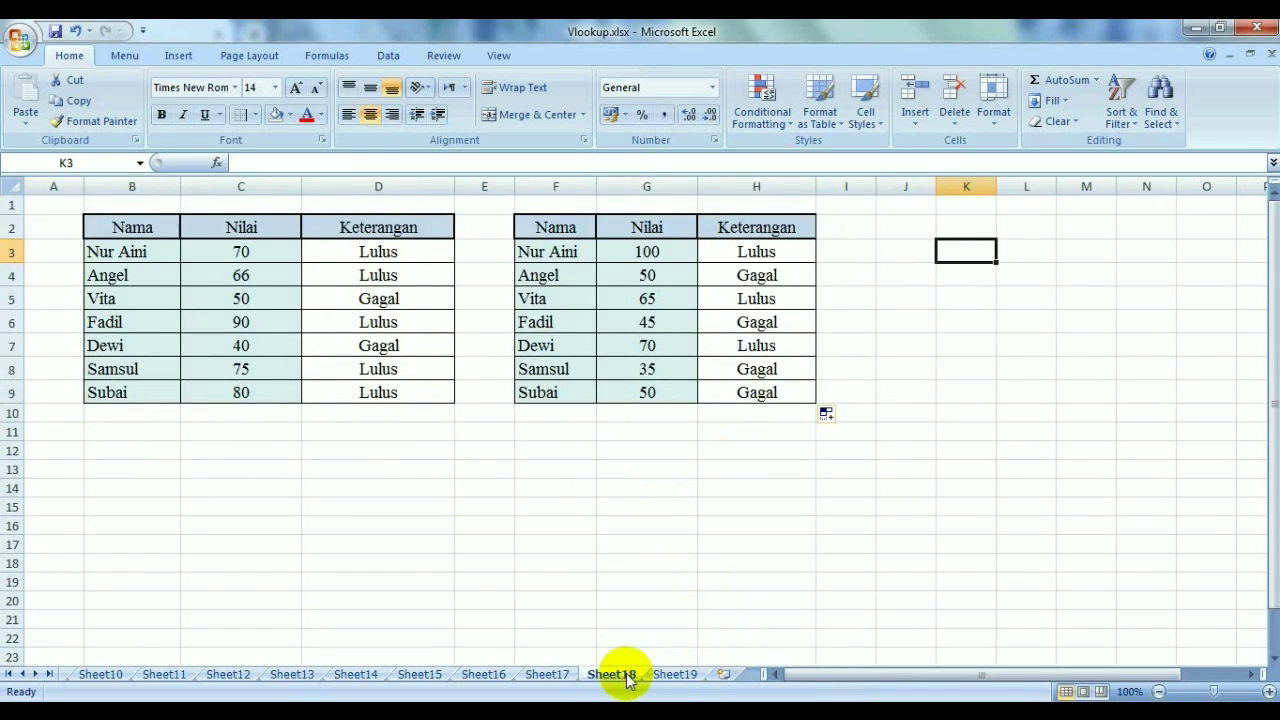